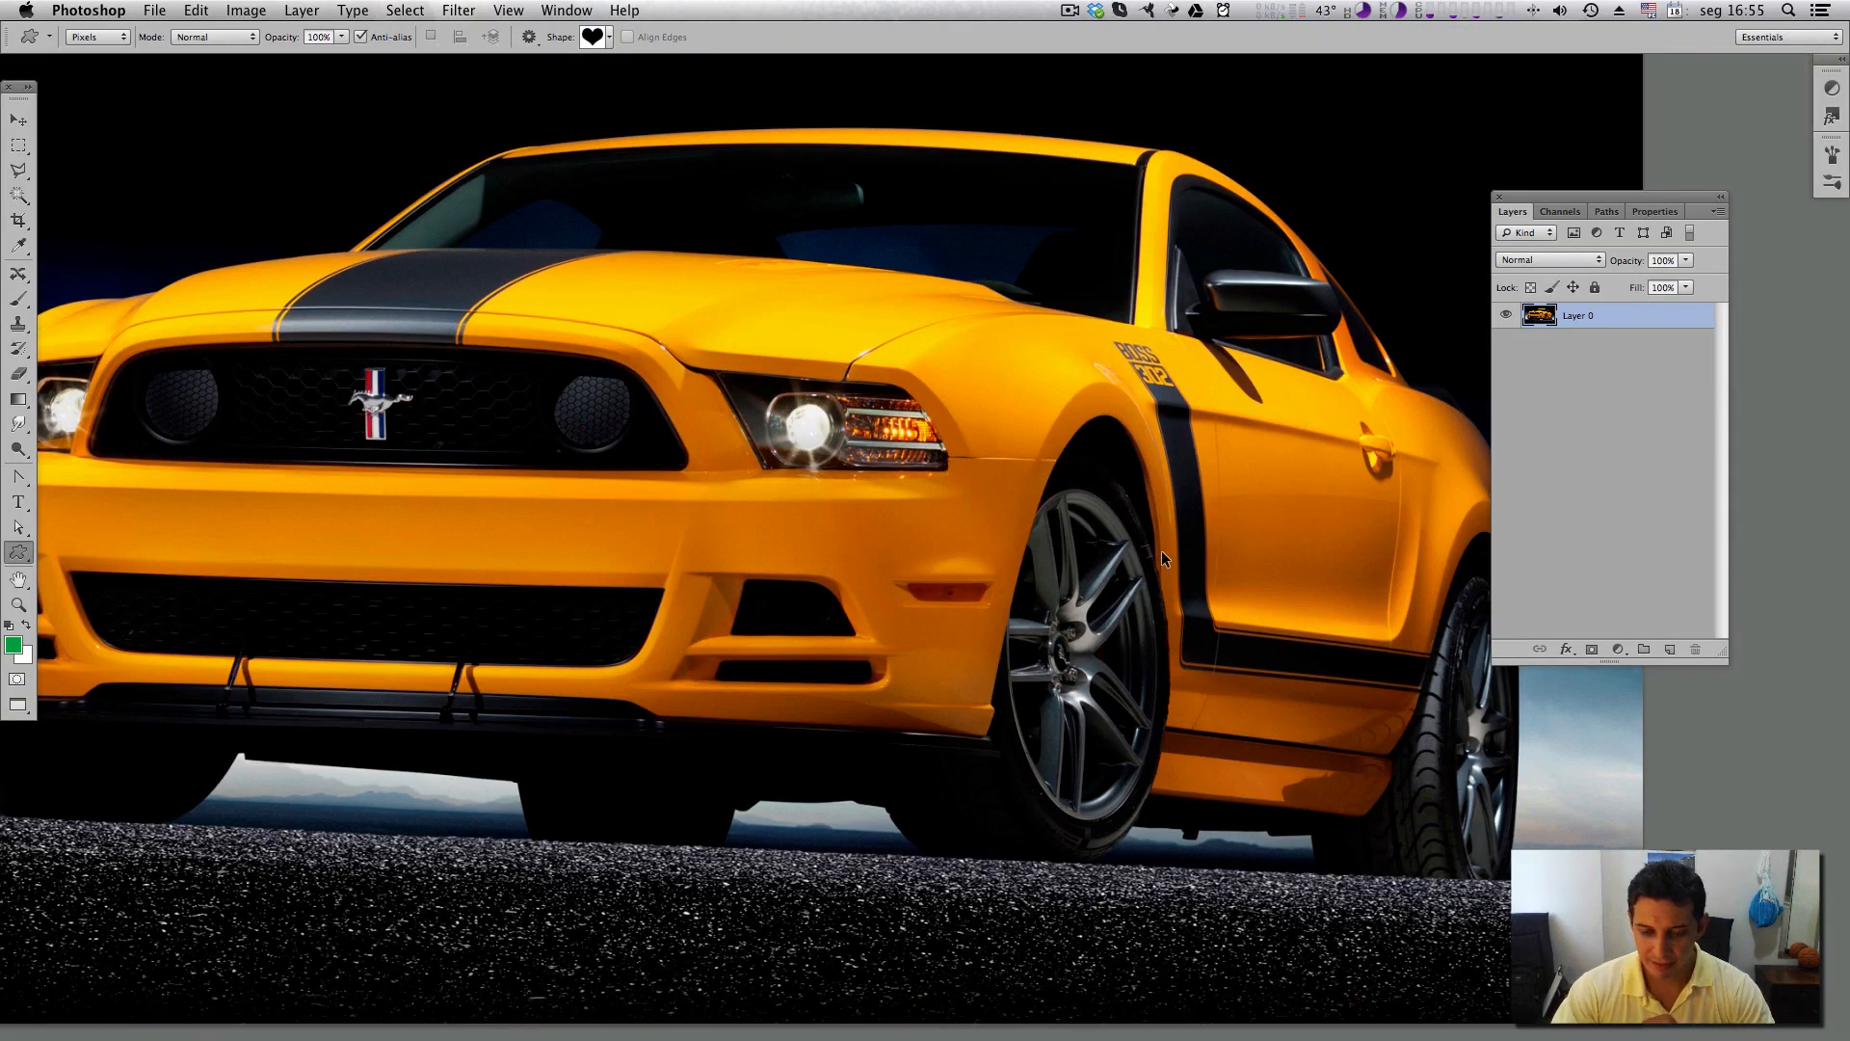
Fit the whole car image in view and display the document's paths beside the picture.
key("super+minus")
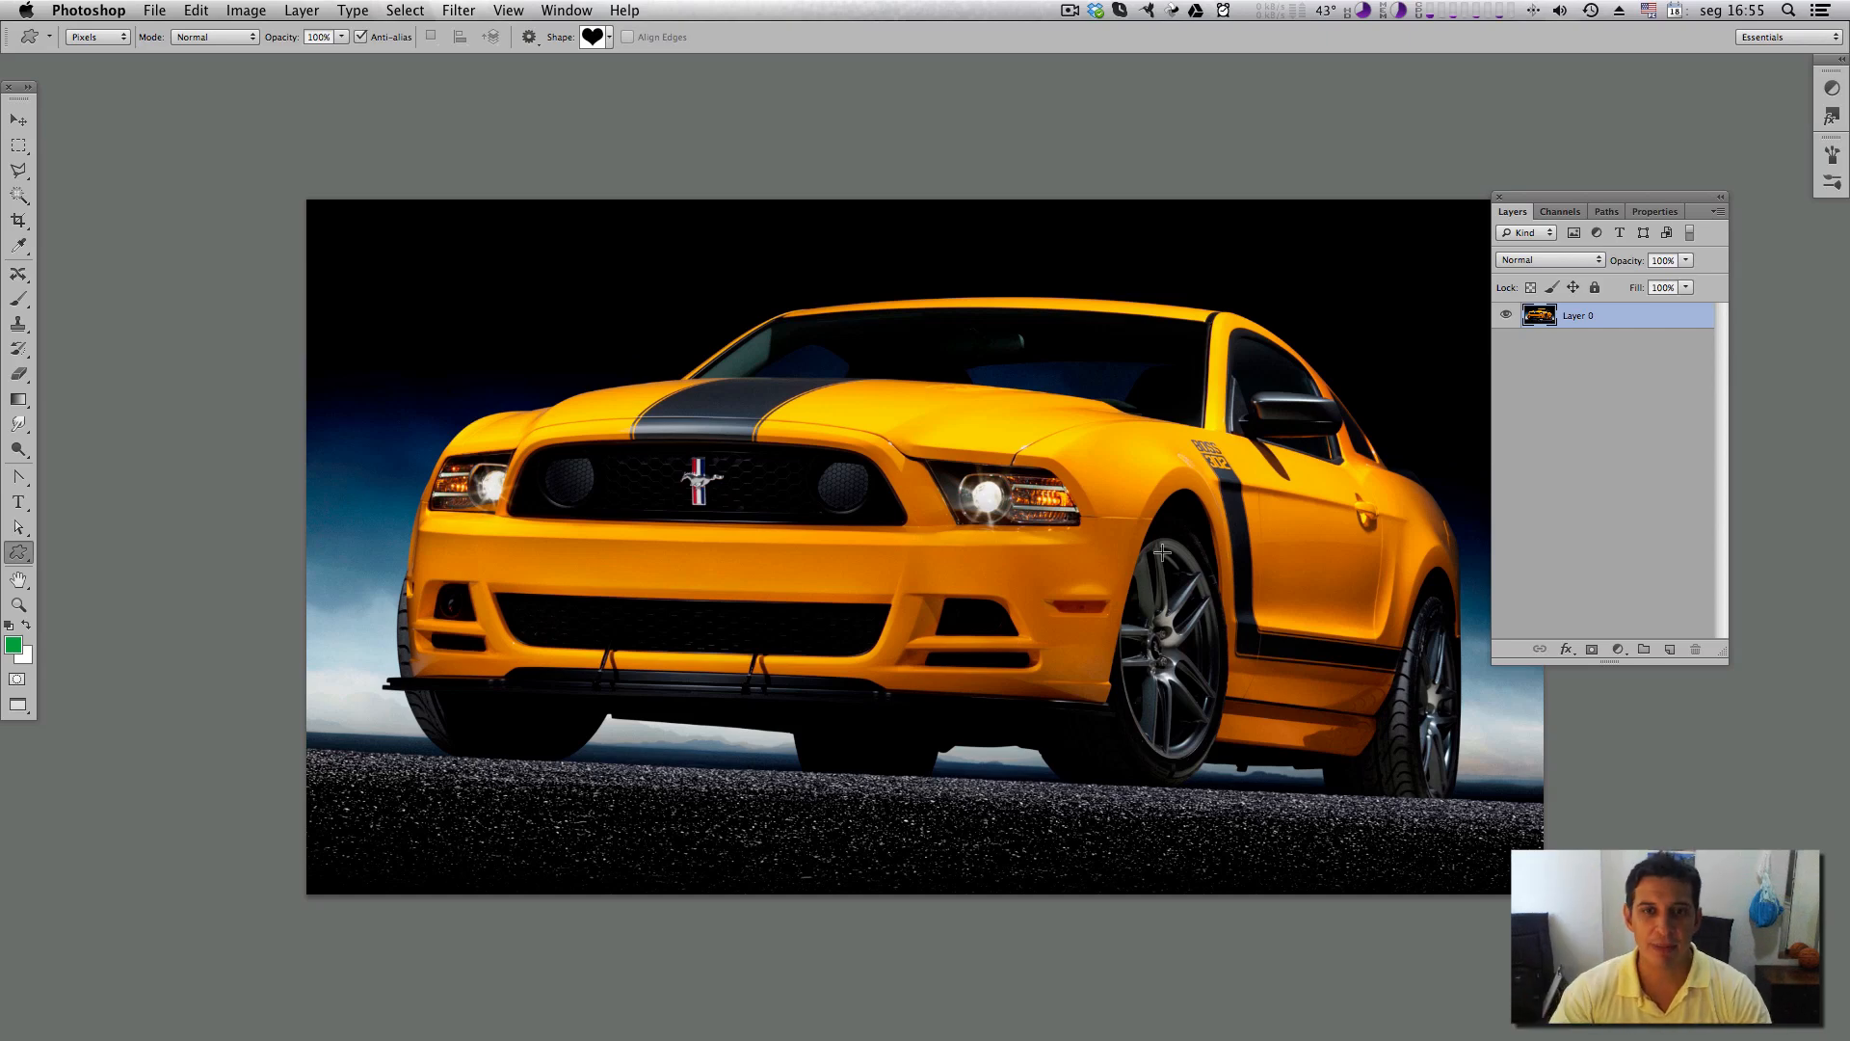
left_click_drag(1070, 562, 899, 529)
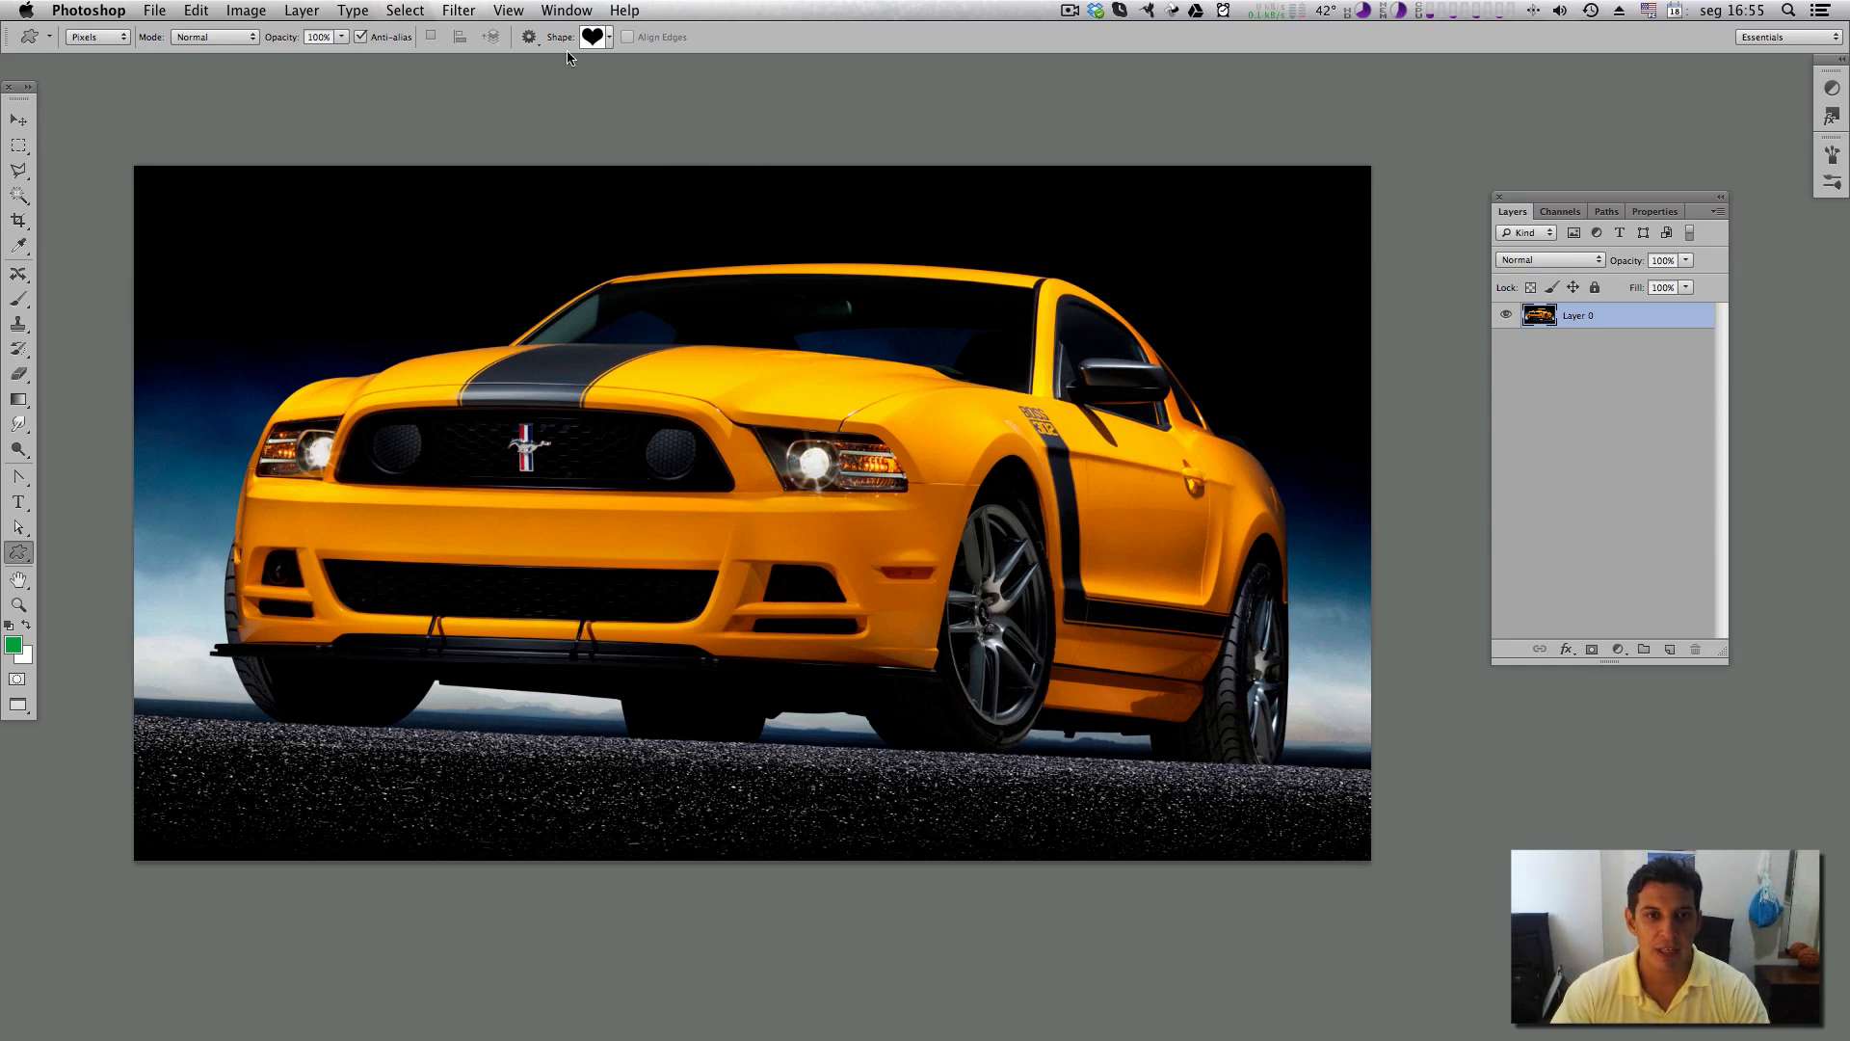
left_click(569, 12)
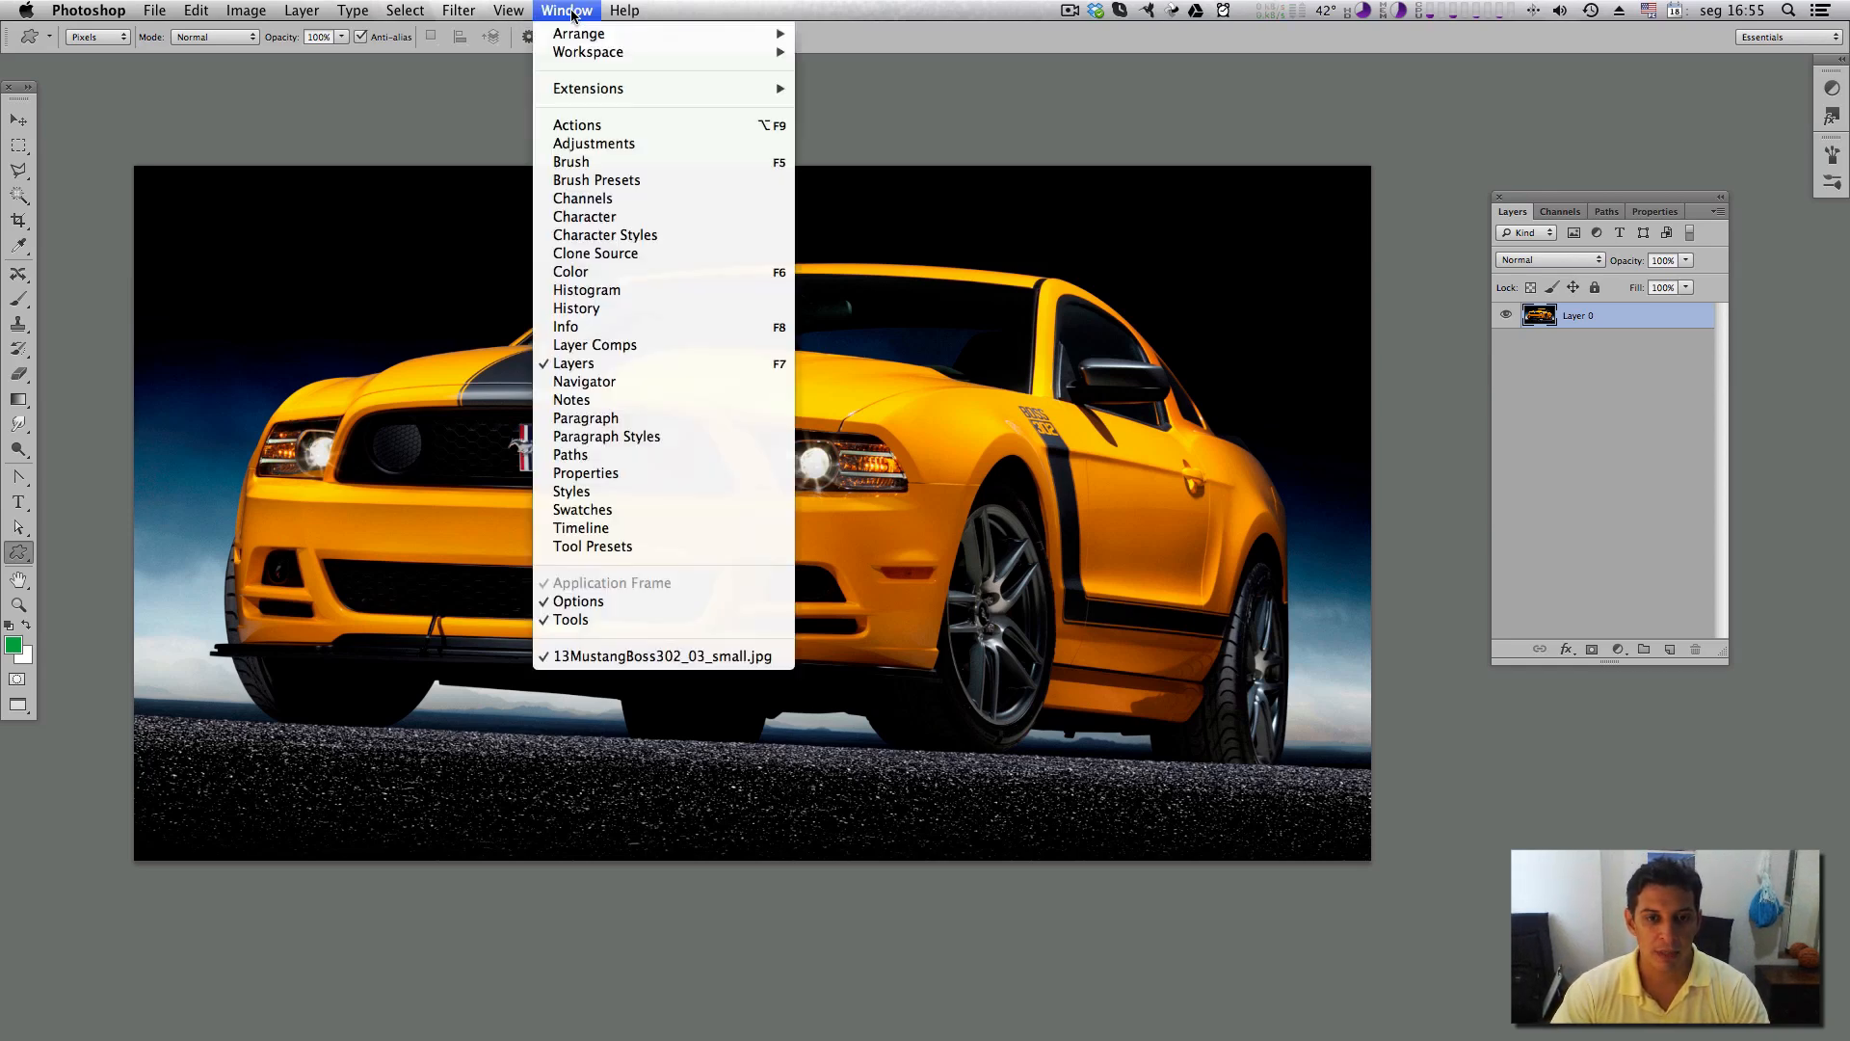
left_click(615, 454)
left_click_drag(1648, 197, 1499, 224)
left_click(1358, 245)
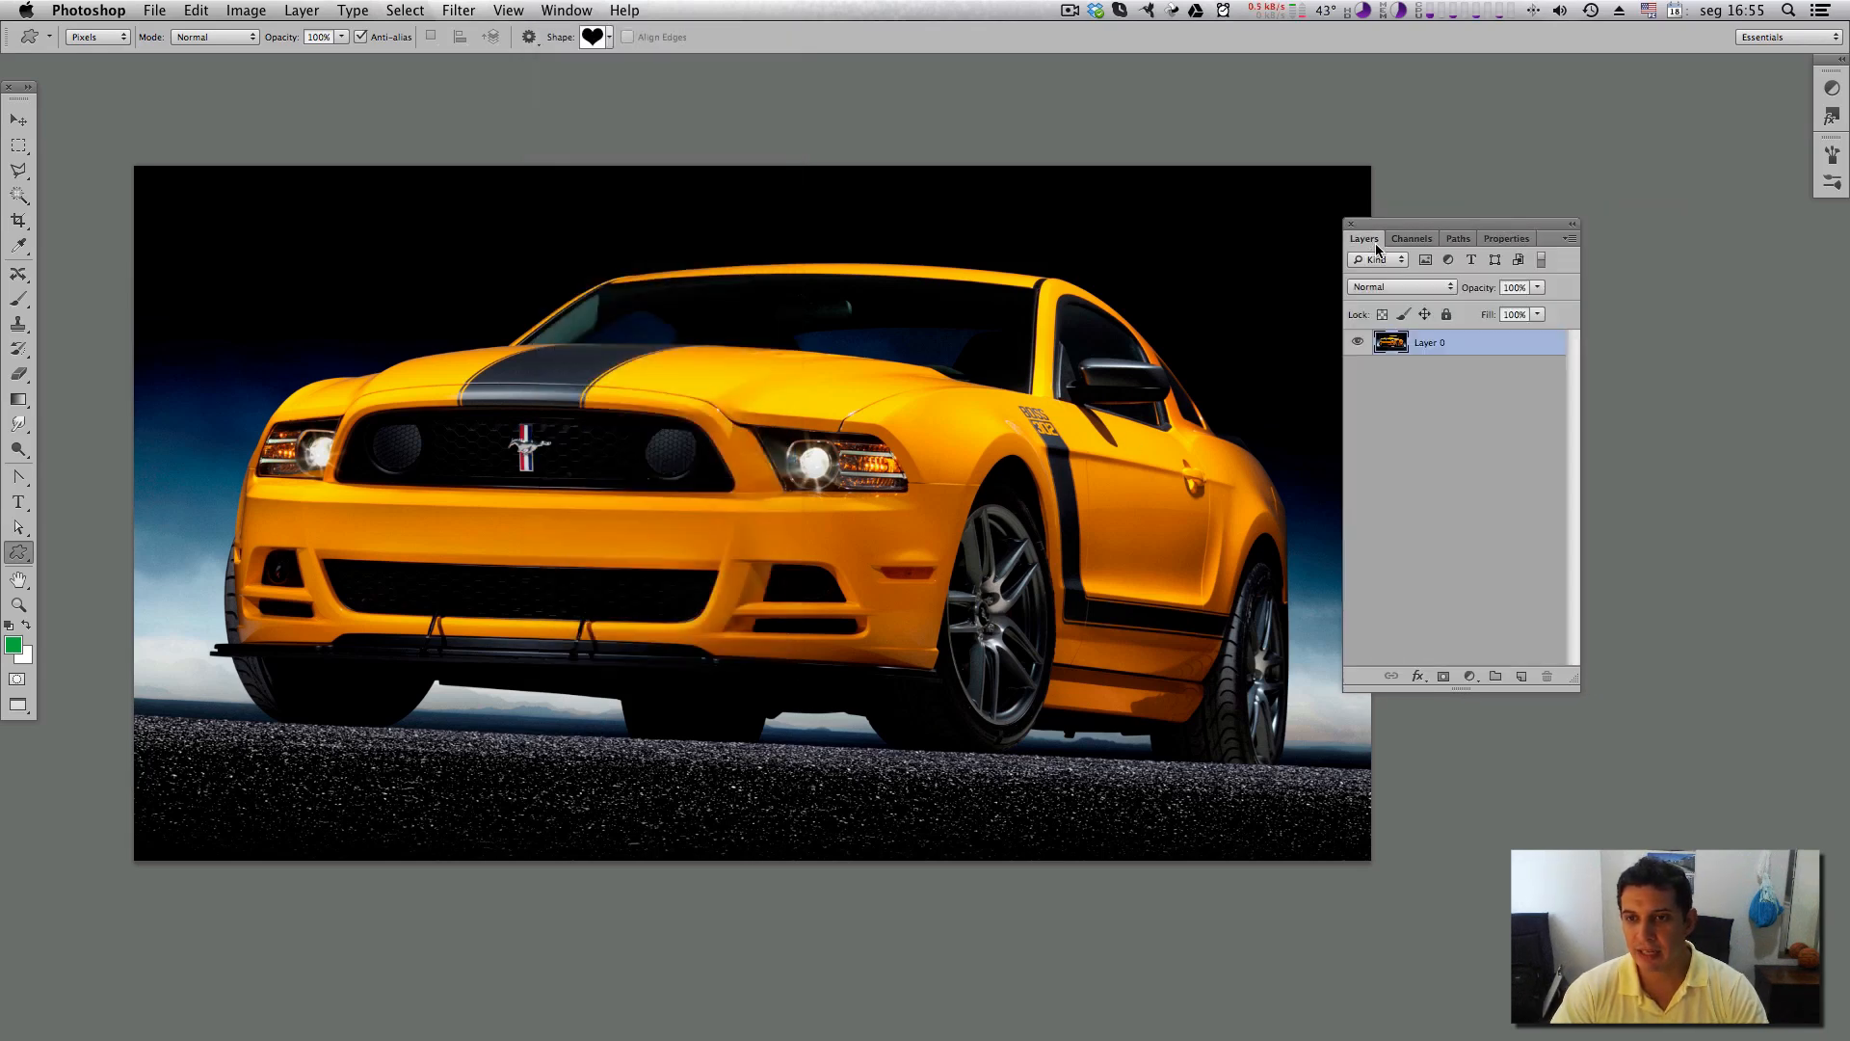
left_click(1459, 241)
left_click_drag(1489, 225, 1677, 651)
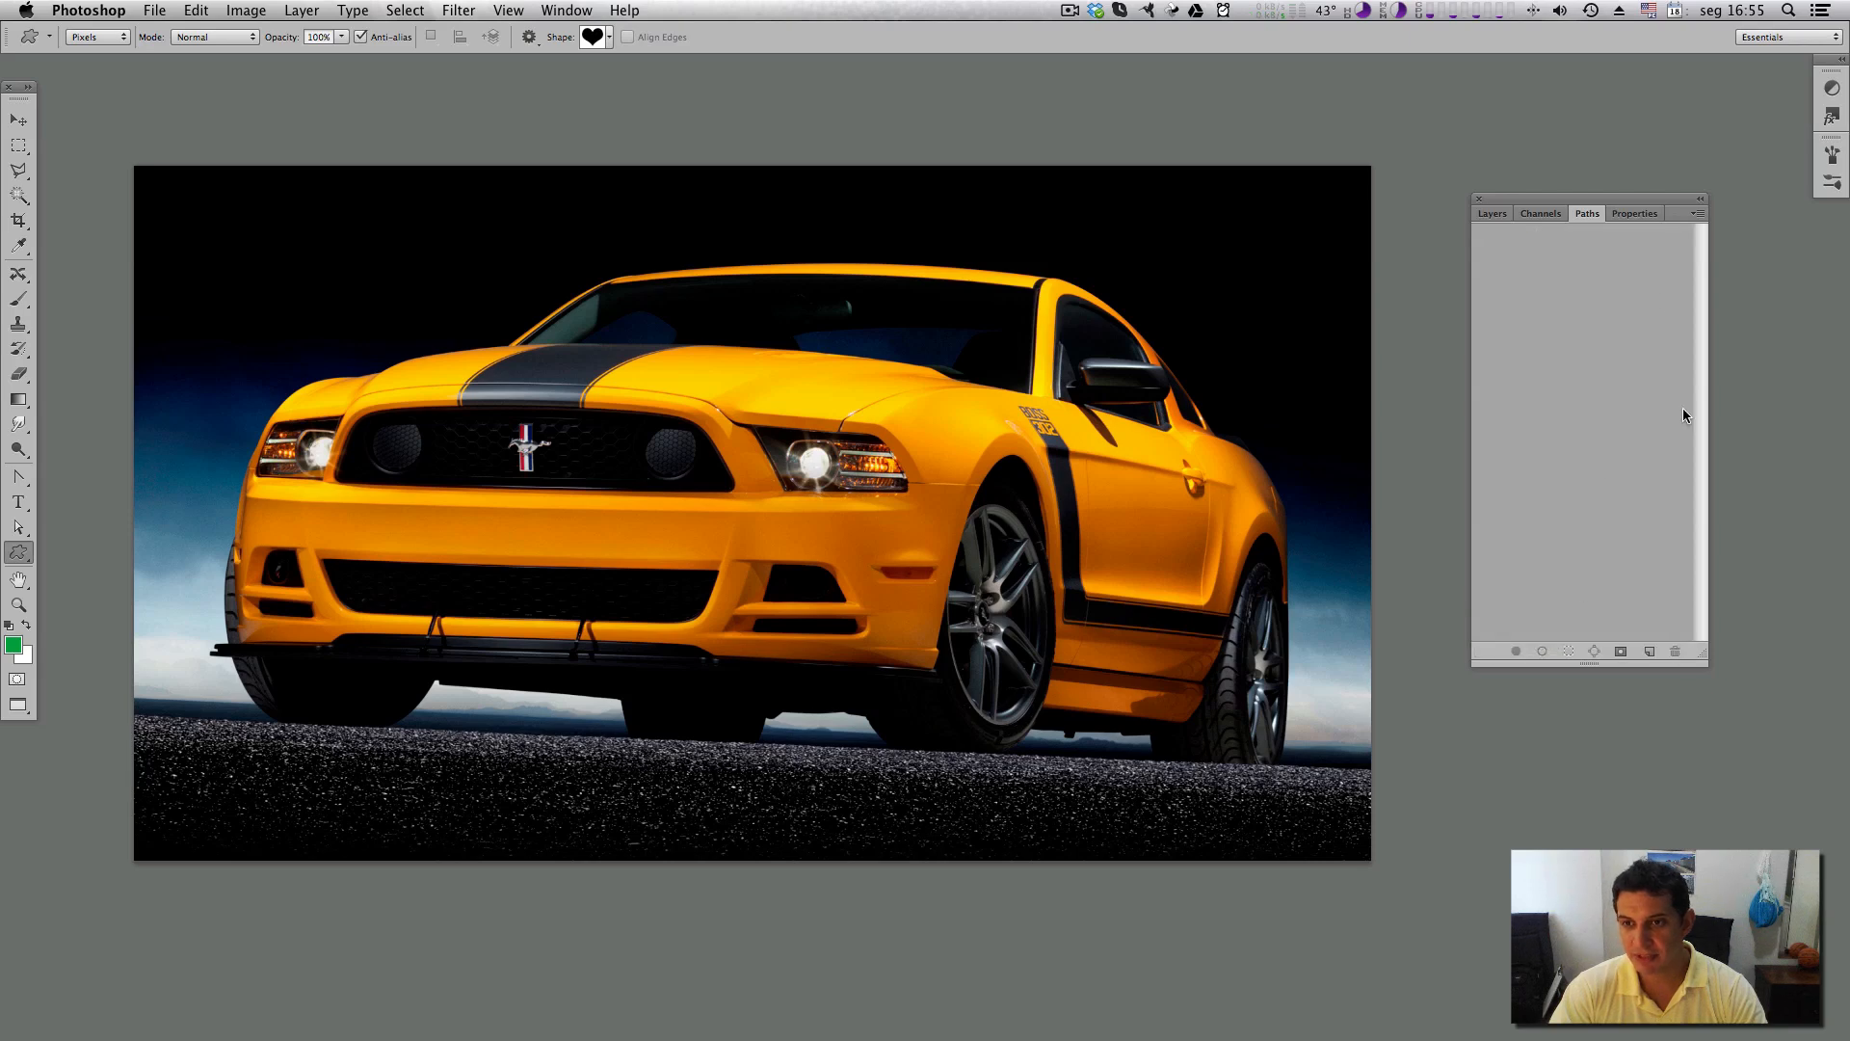
left_click(1492, 217)
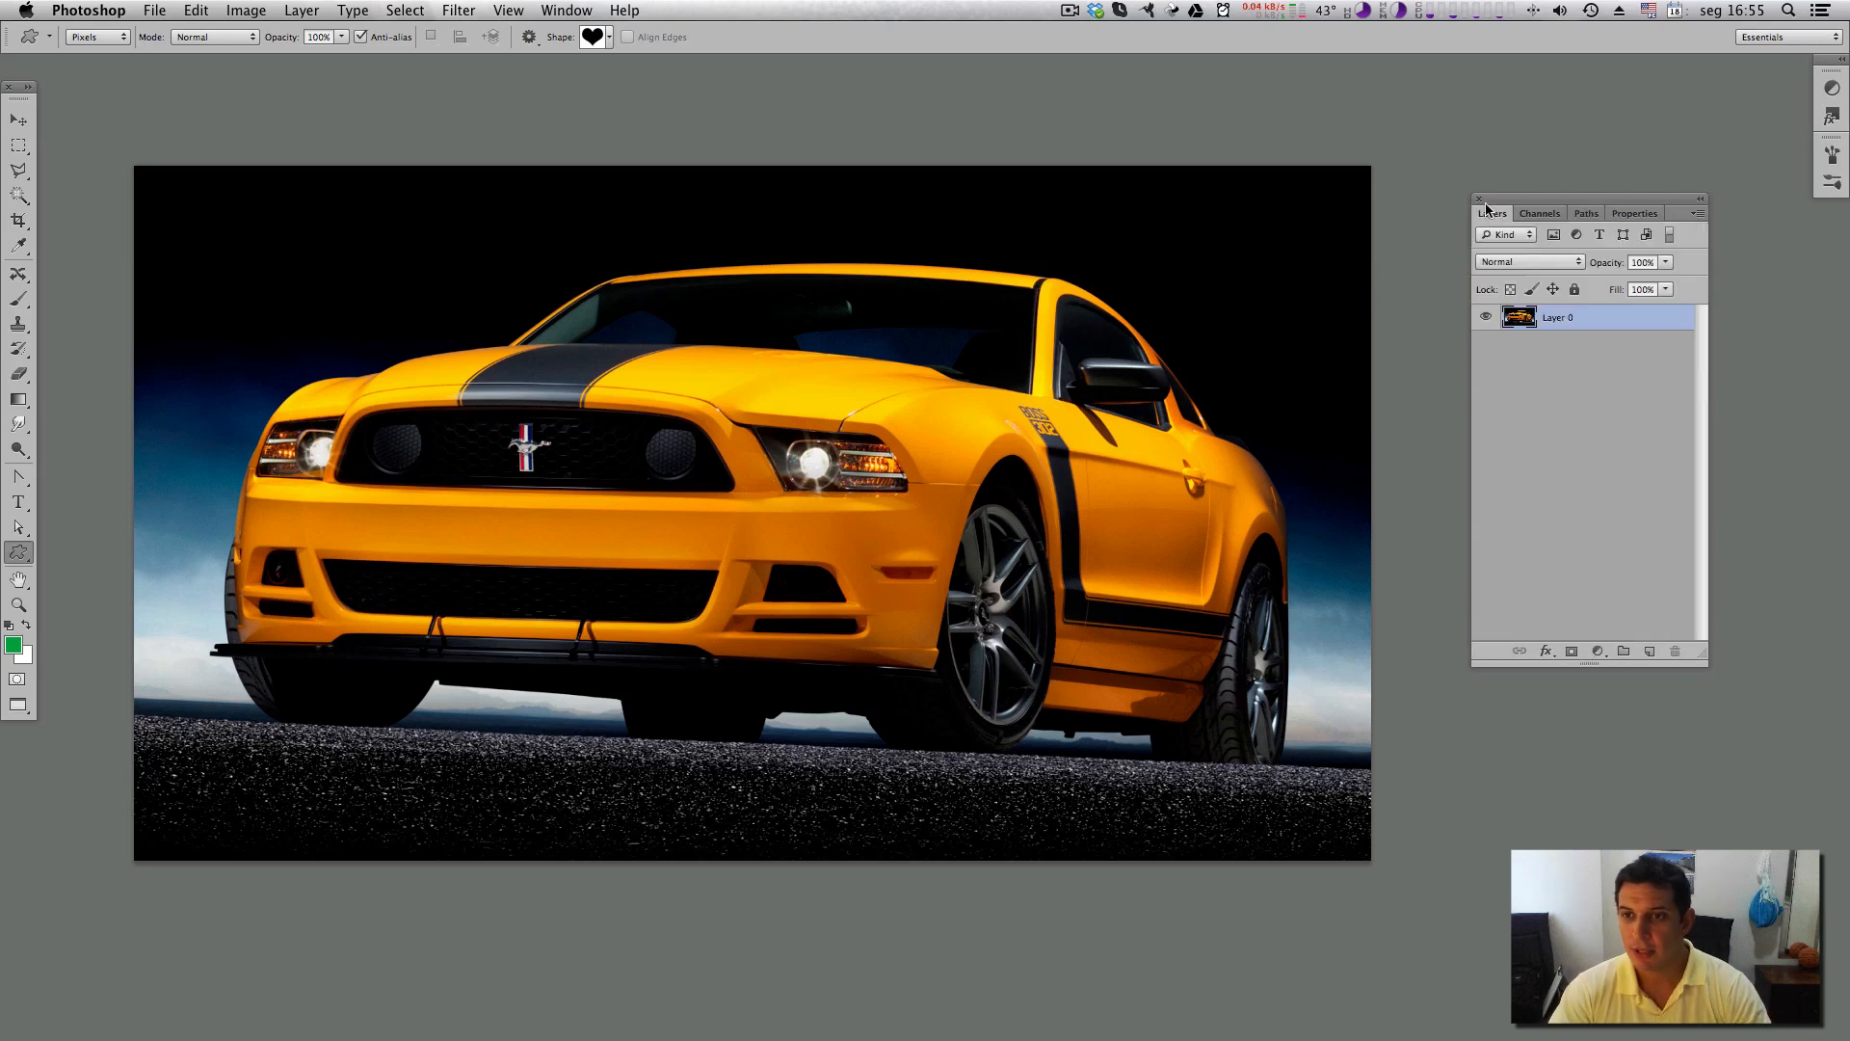
left_click(1587, 214)
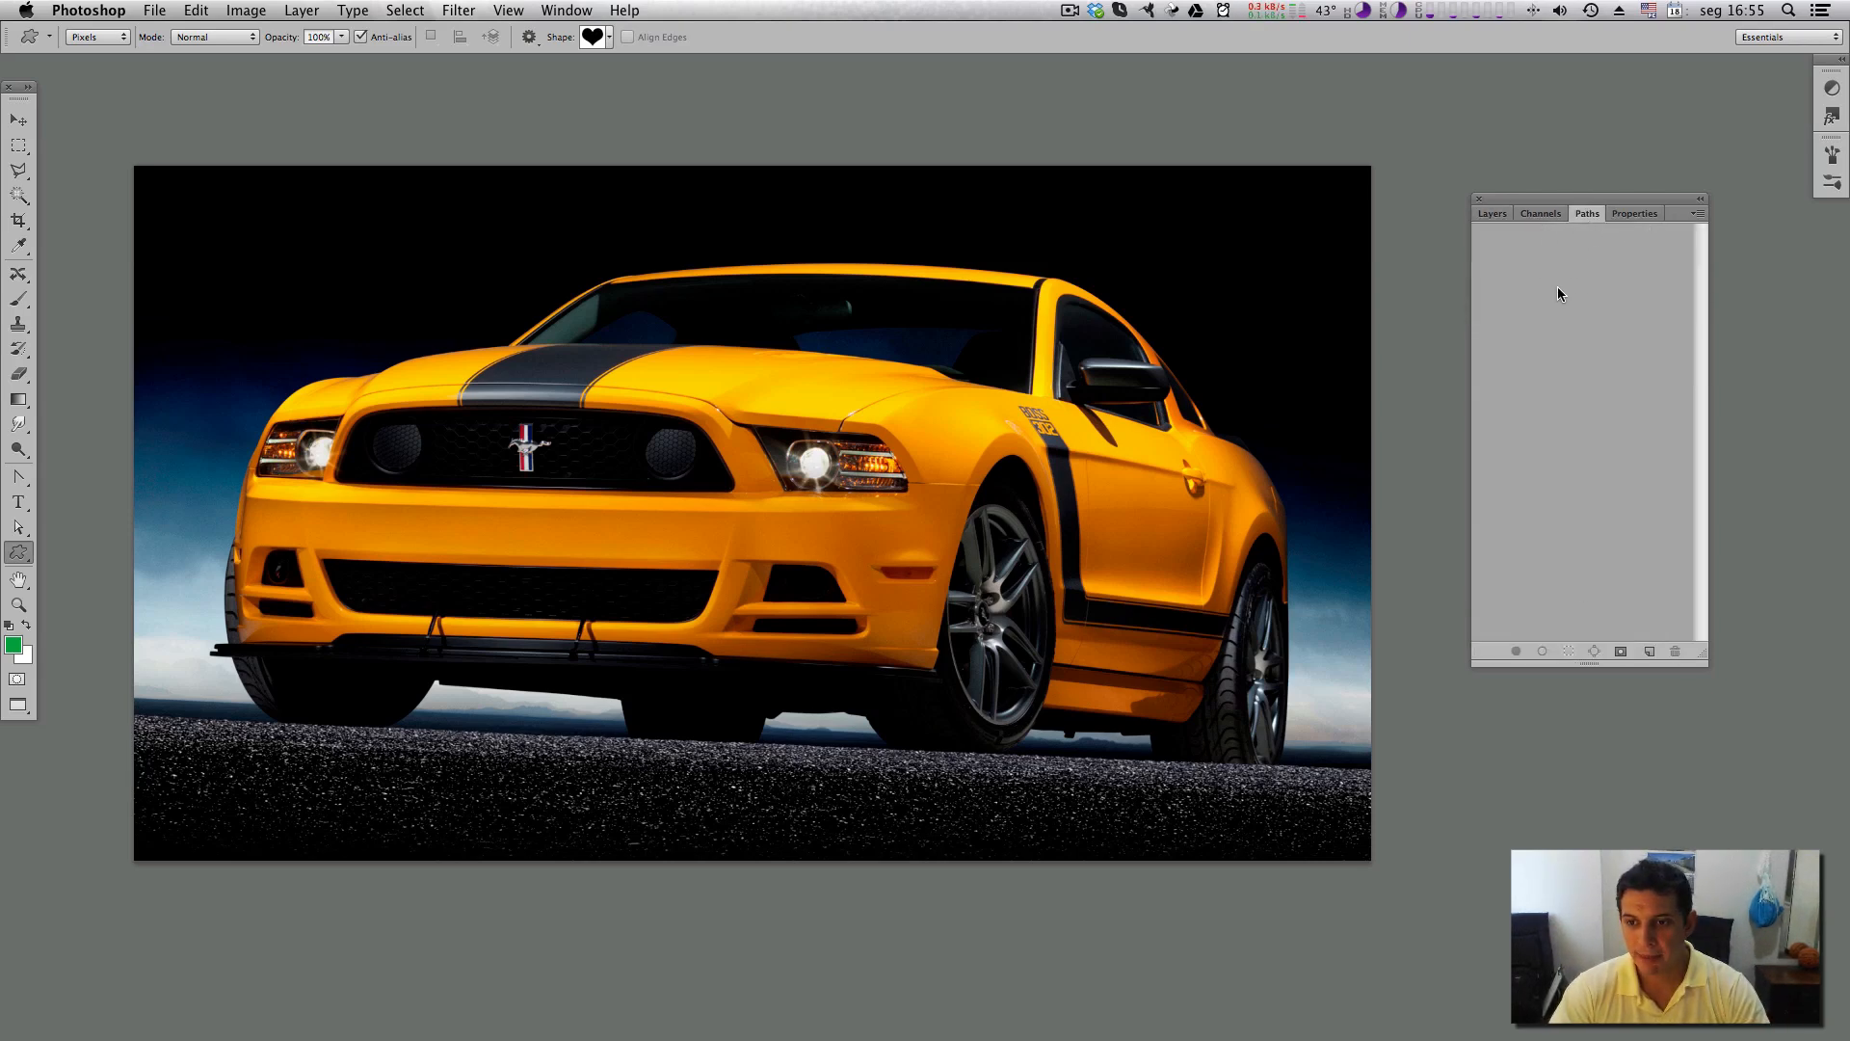
Look through the variants of the pen and path selection tools and activate the Pen tool.
left_click(21, 477)
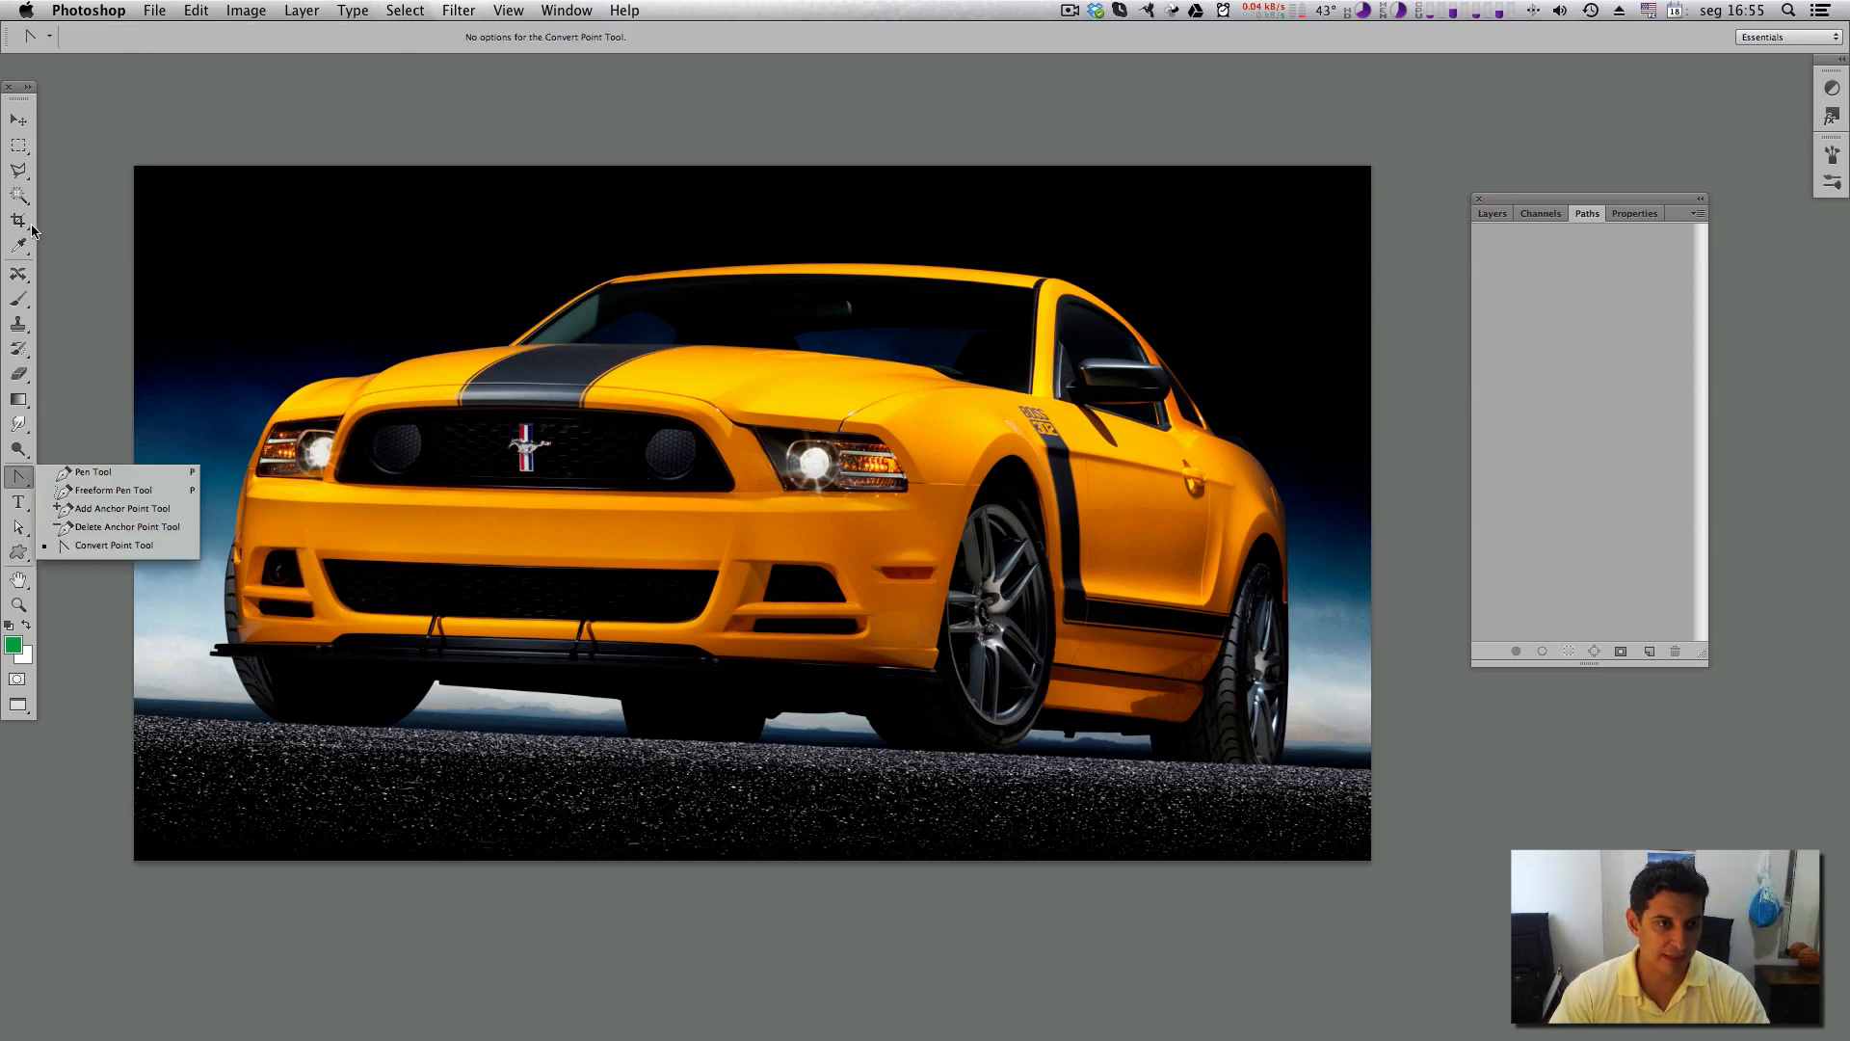
left_click(104, 472)
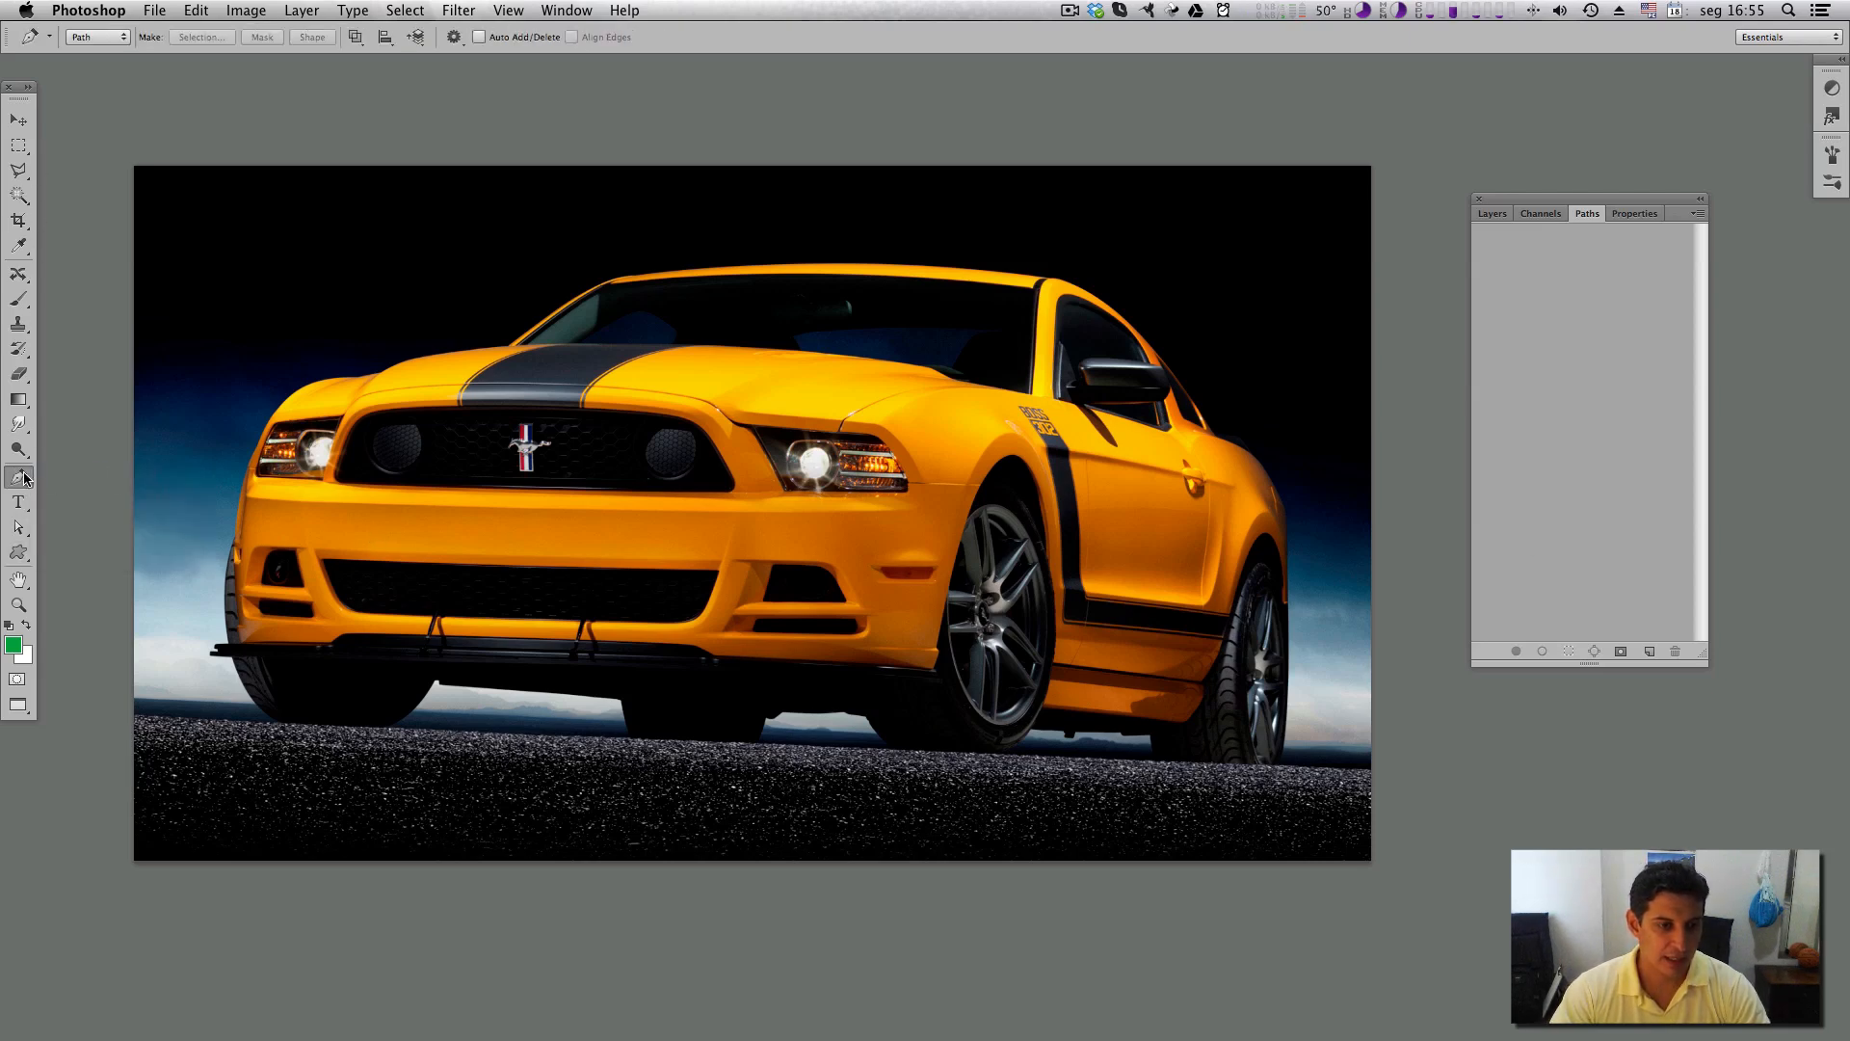
left_click(18, 479)
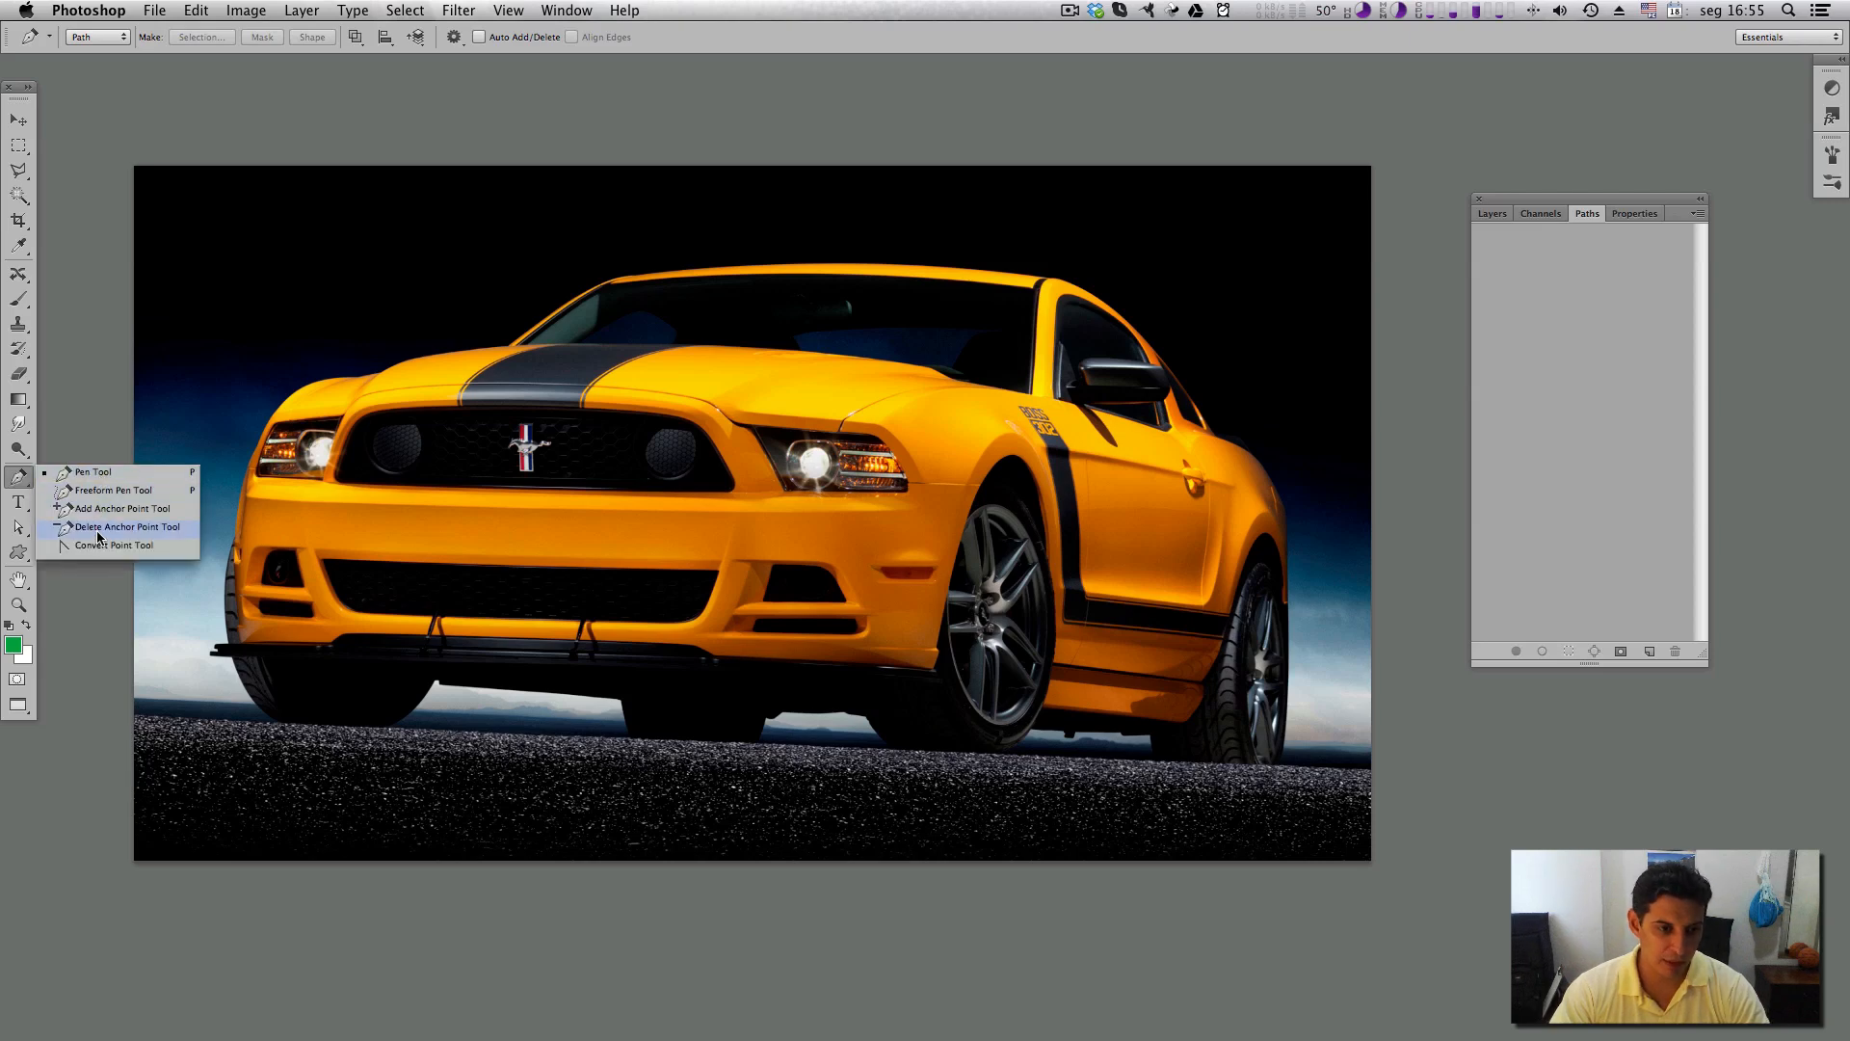
left_click(19, 529)
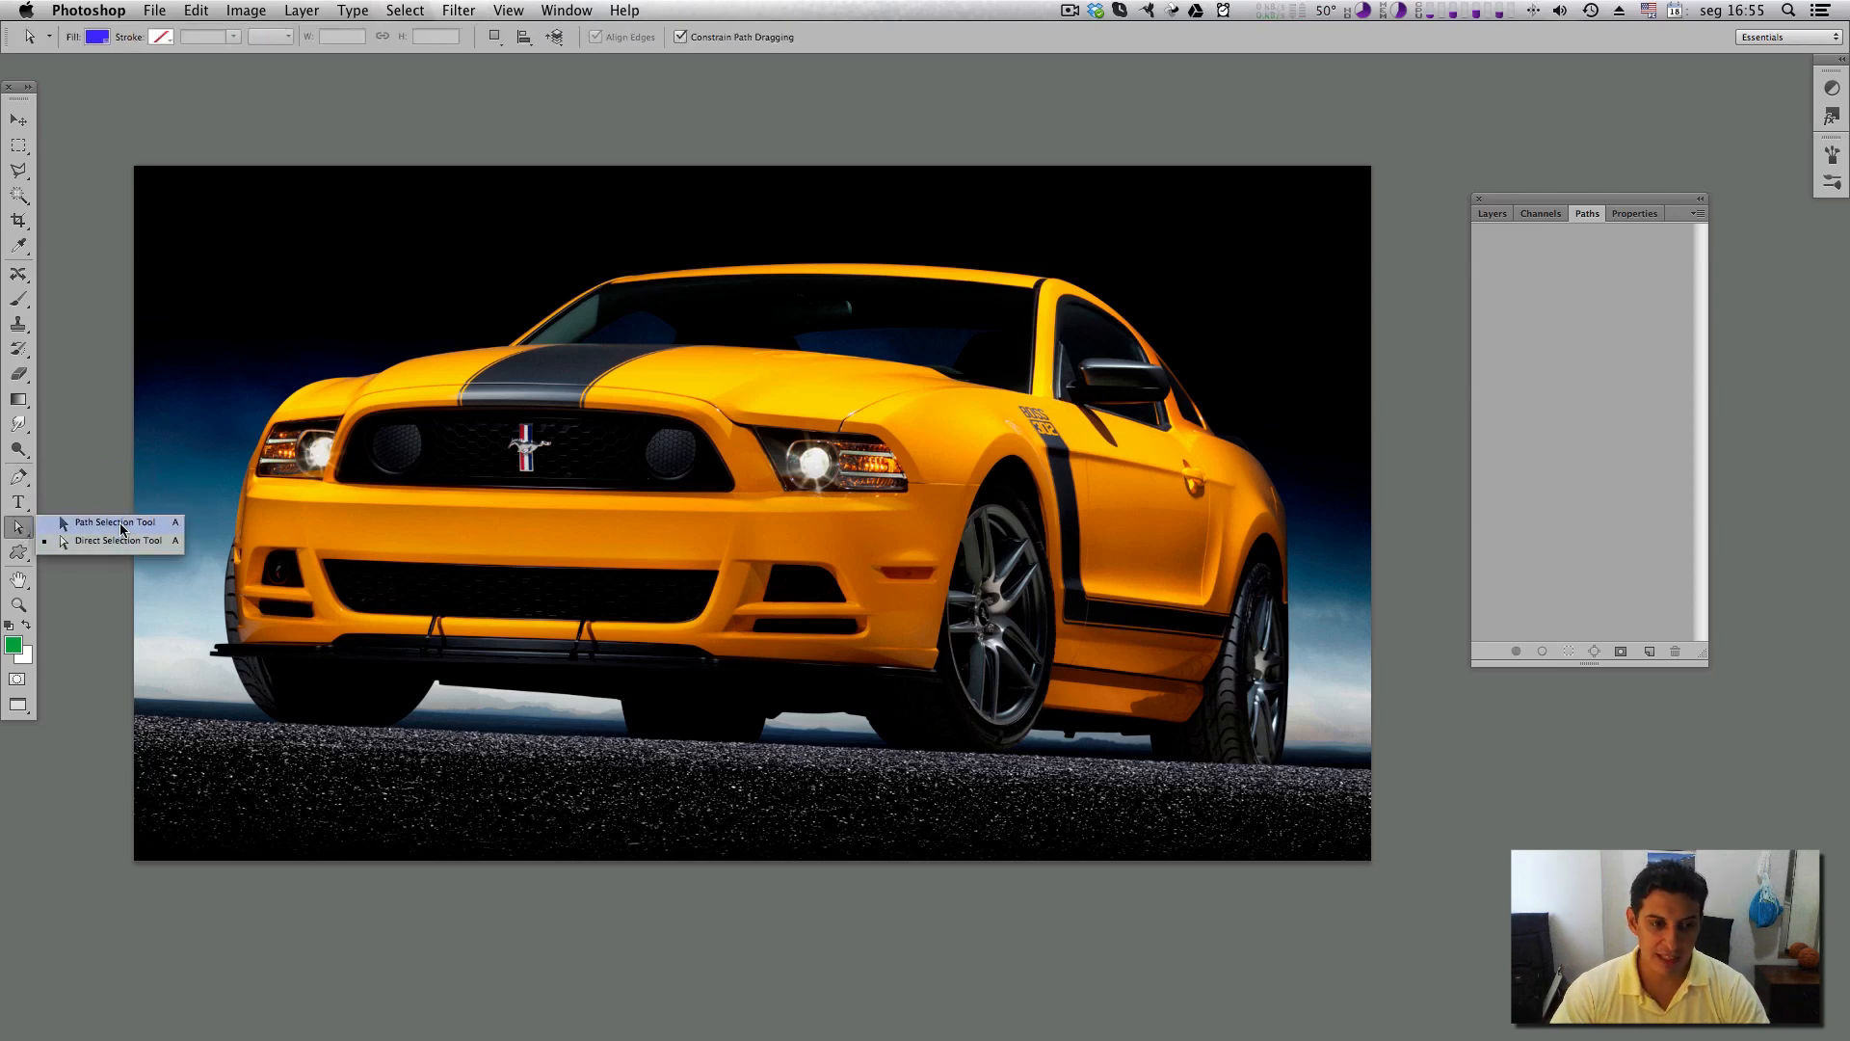
left_click(26, 482)
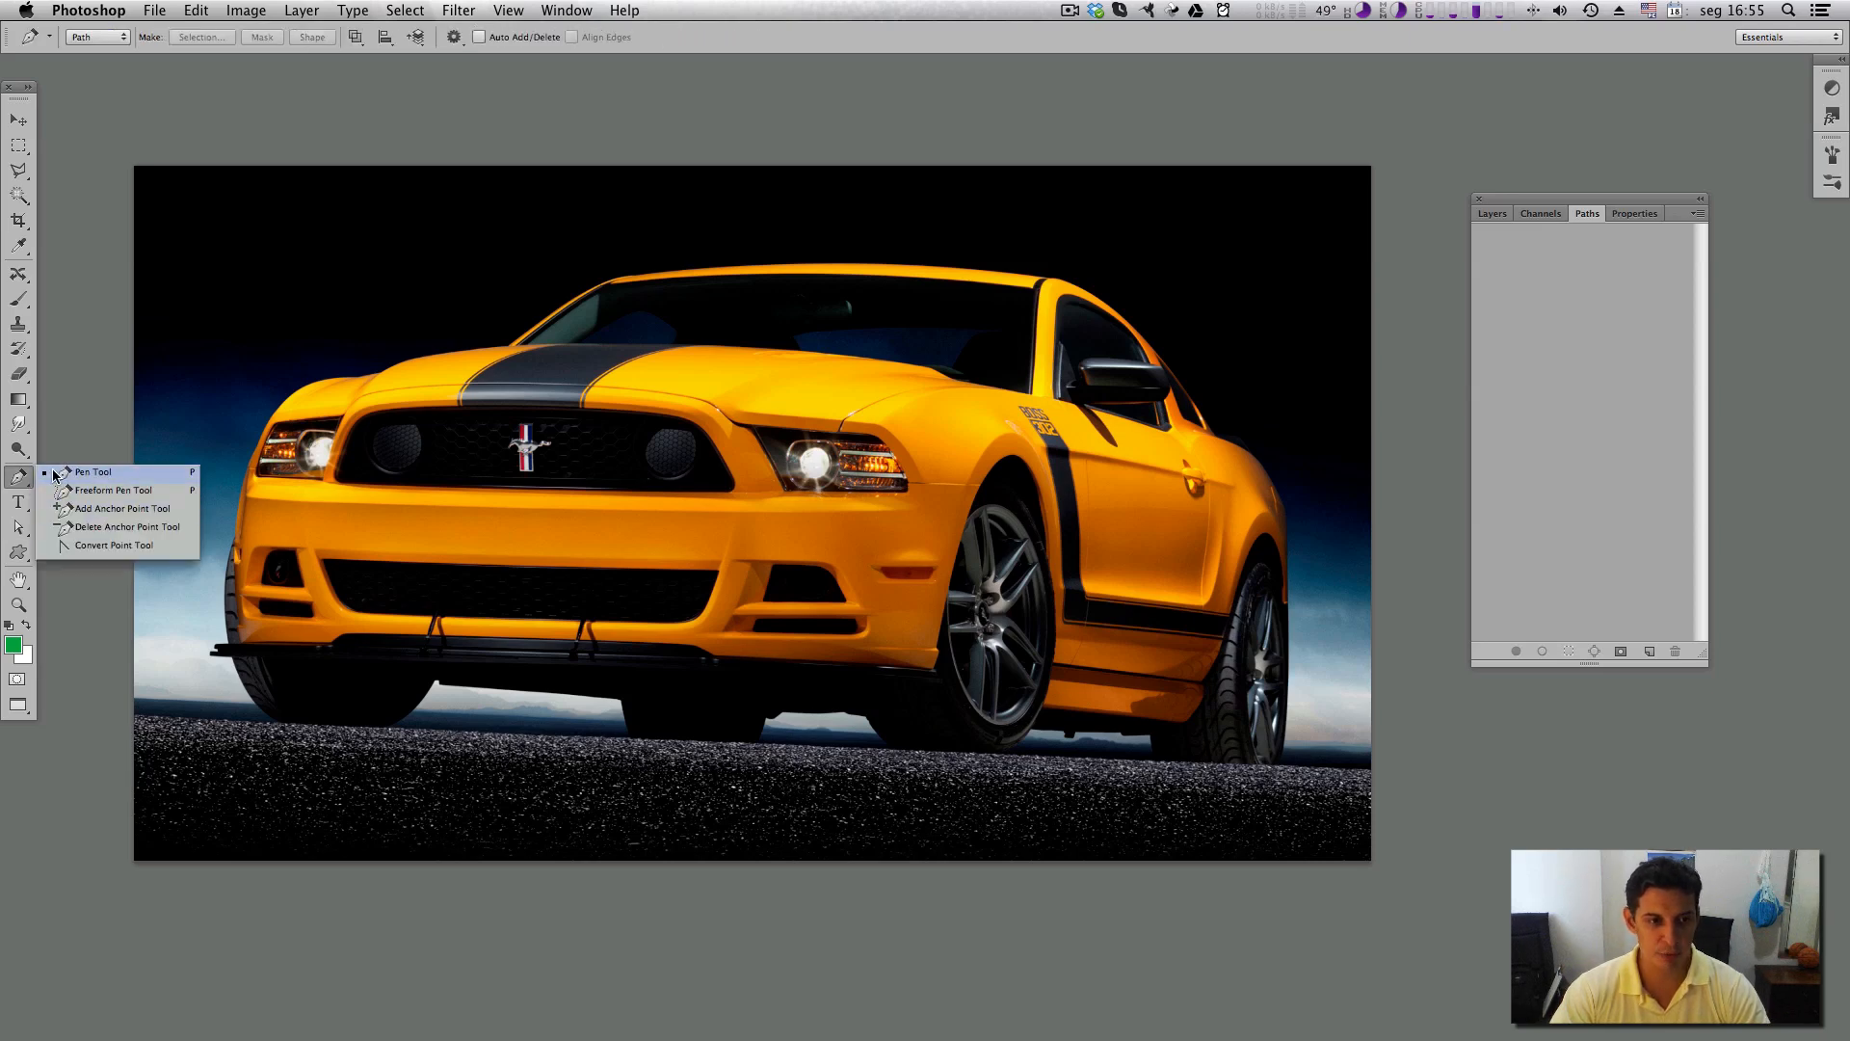
left_click(19, 530)
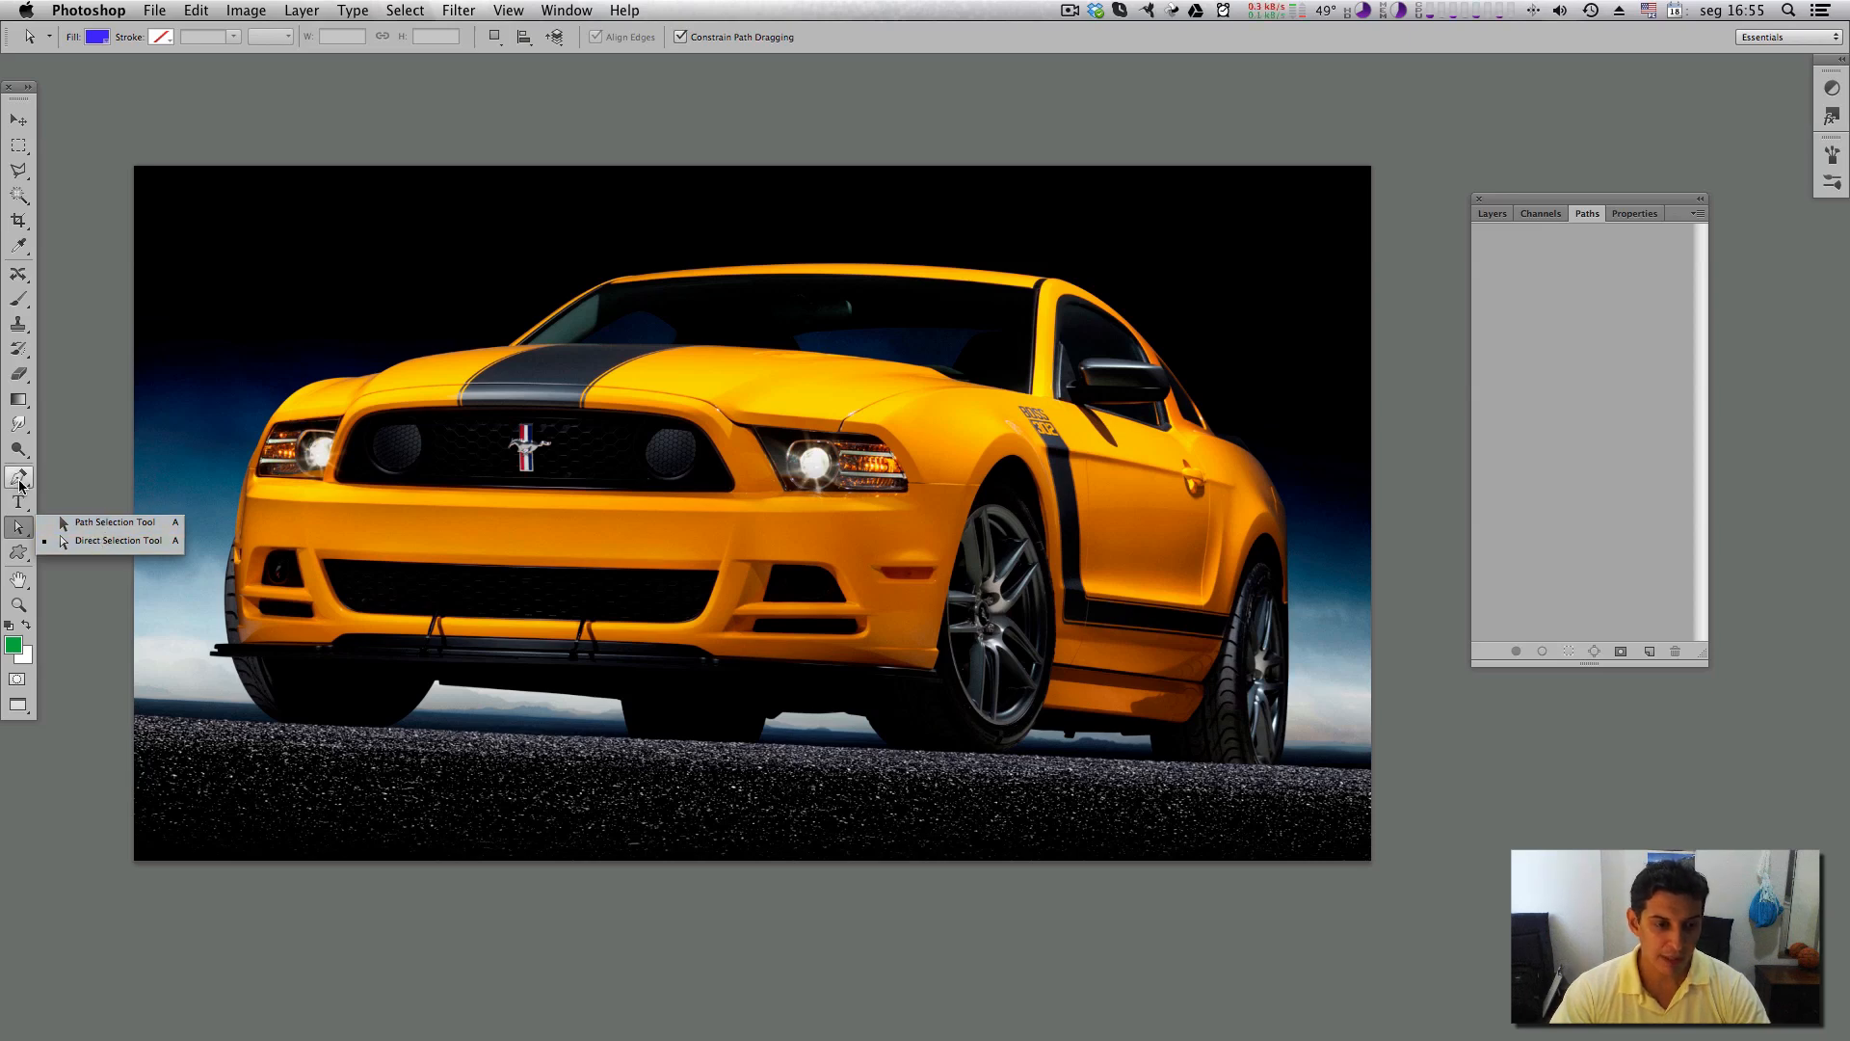
left_click(19, 484)
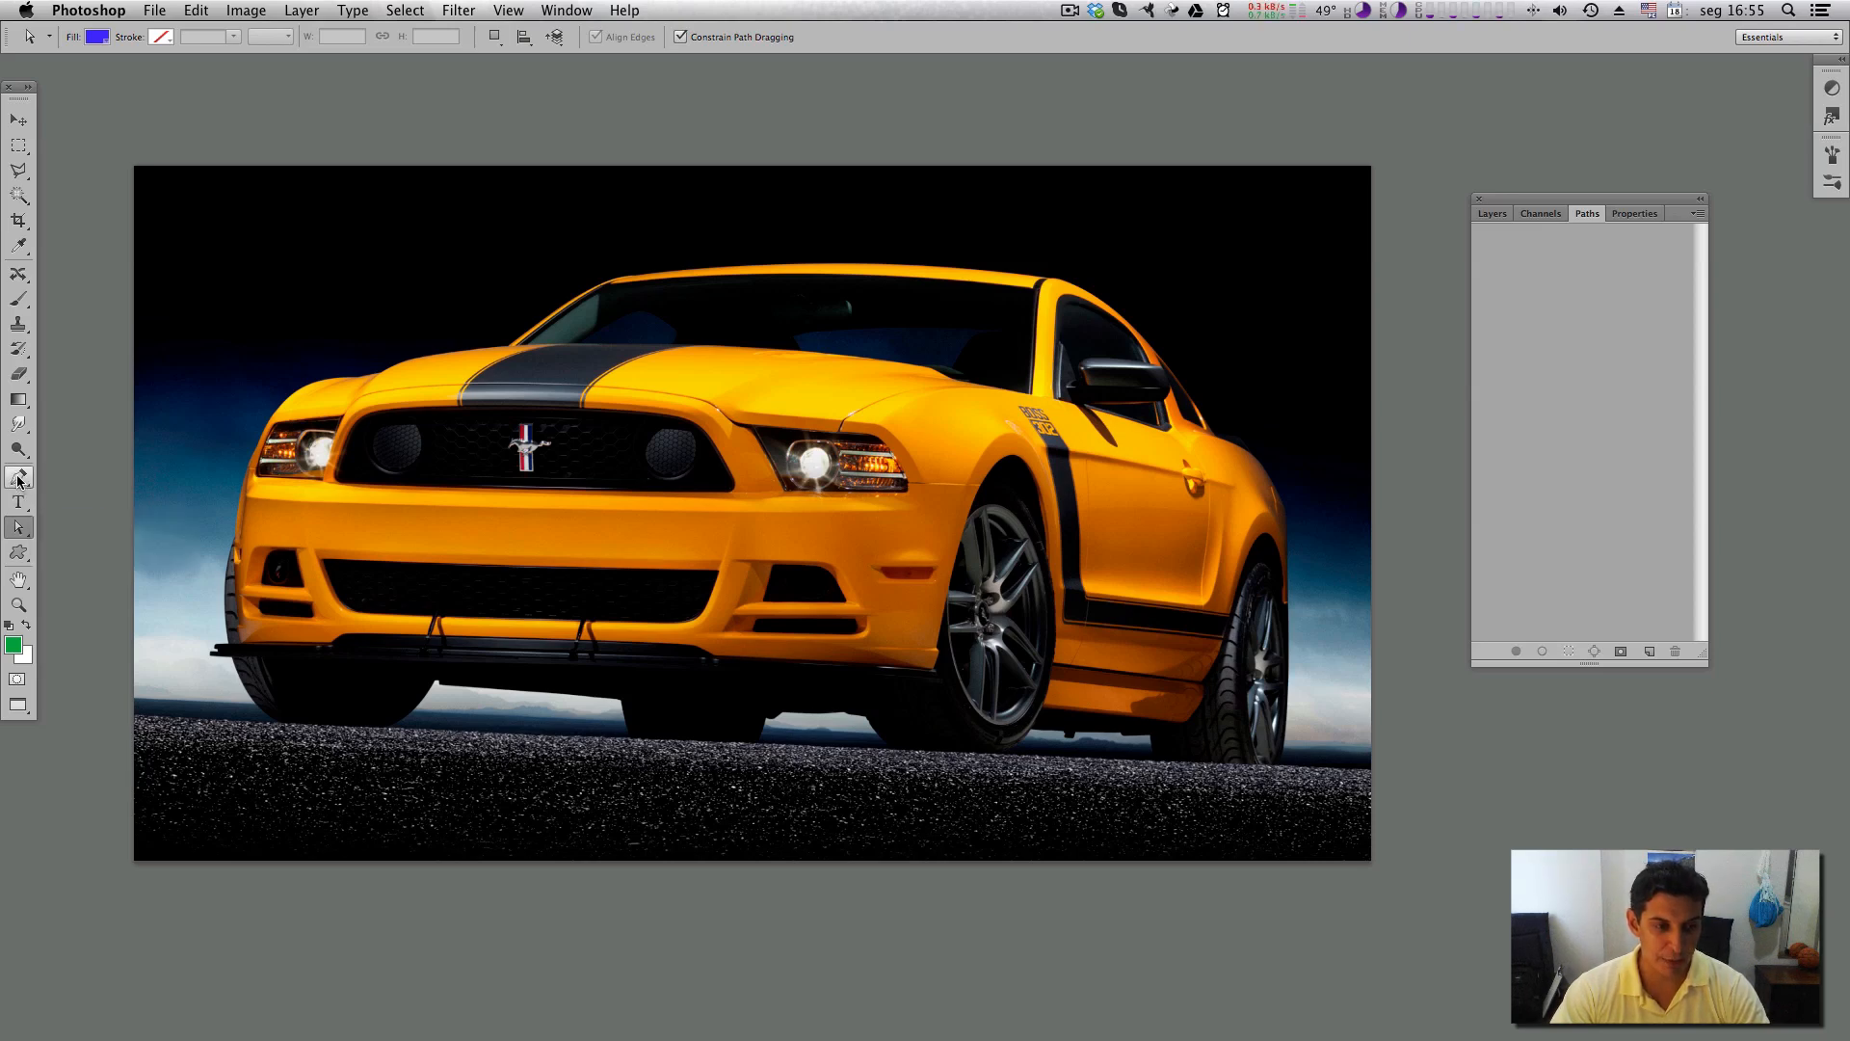
left_click(20, 482)
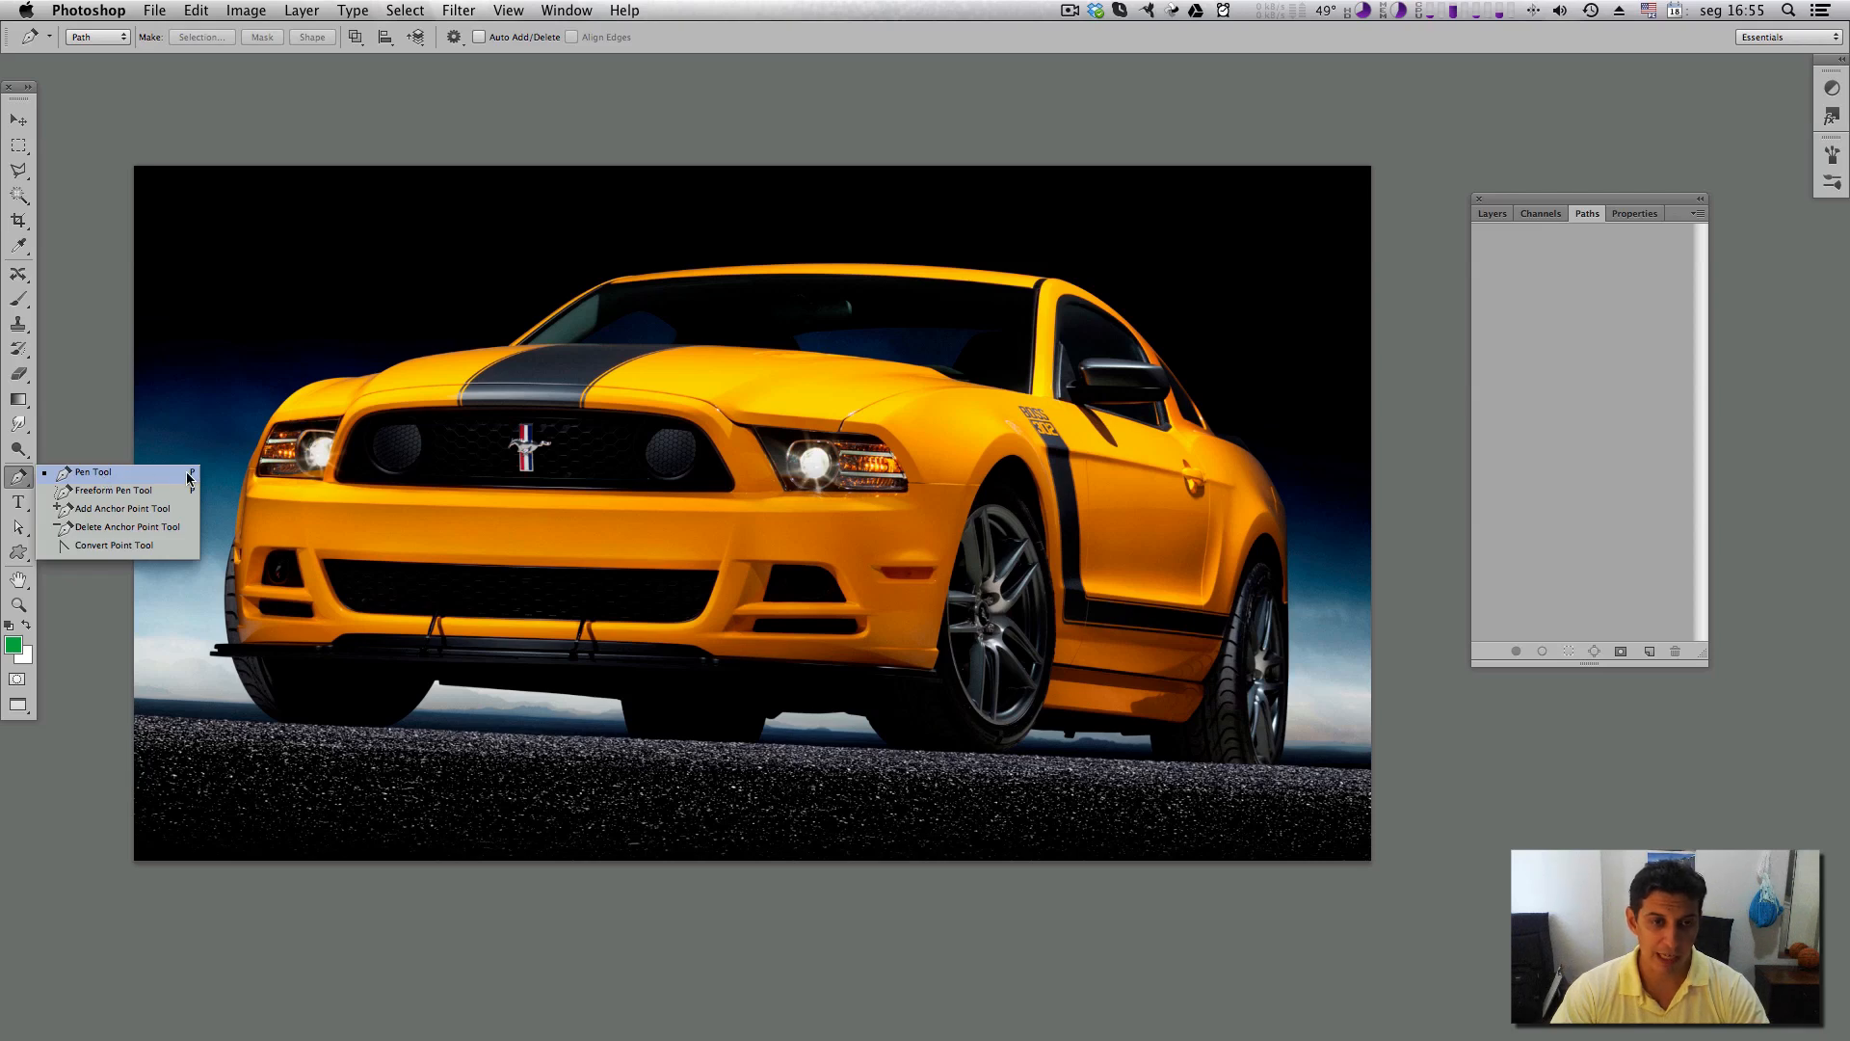
left_click(132, 474)
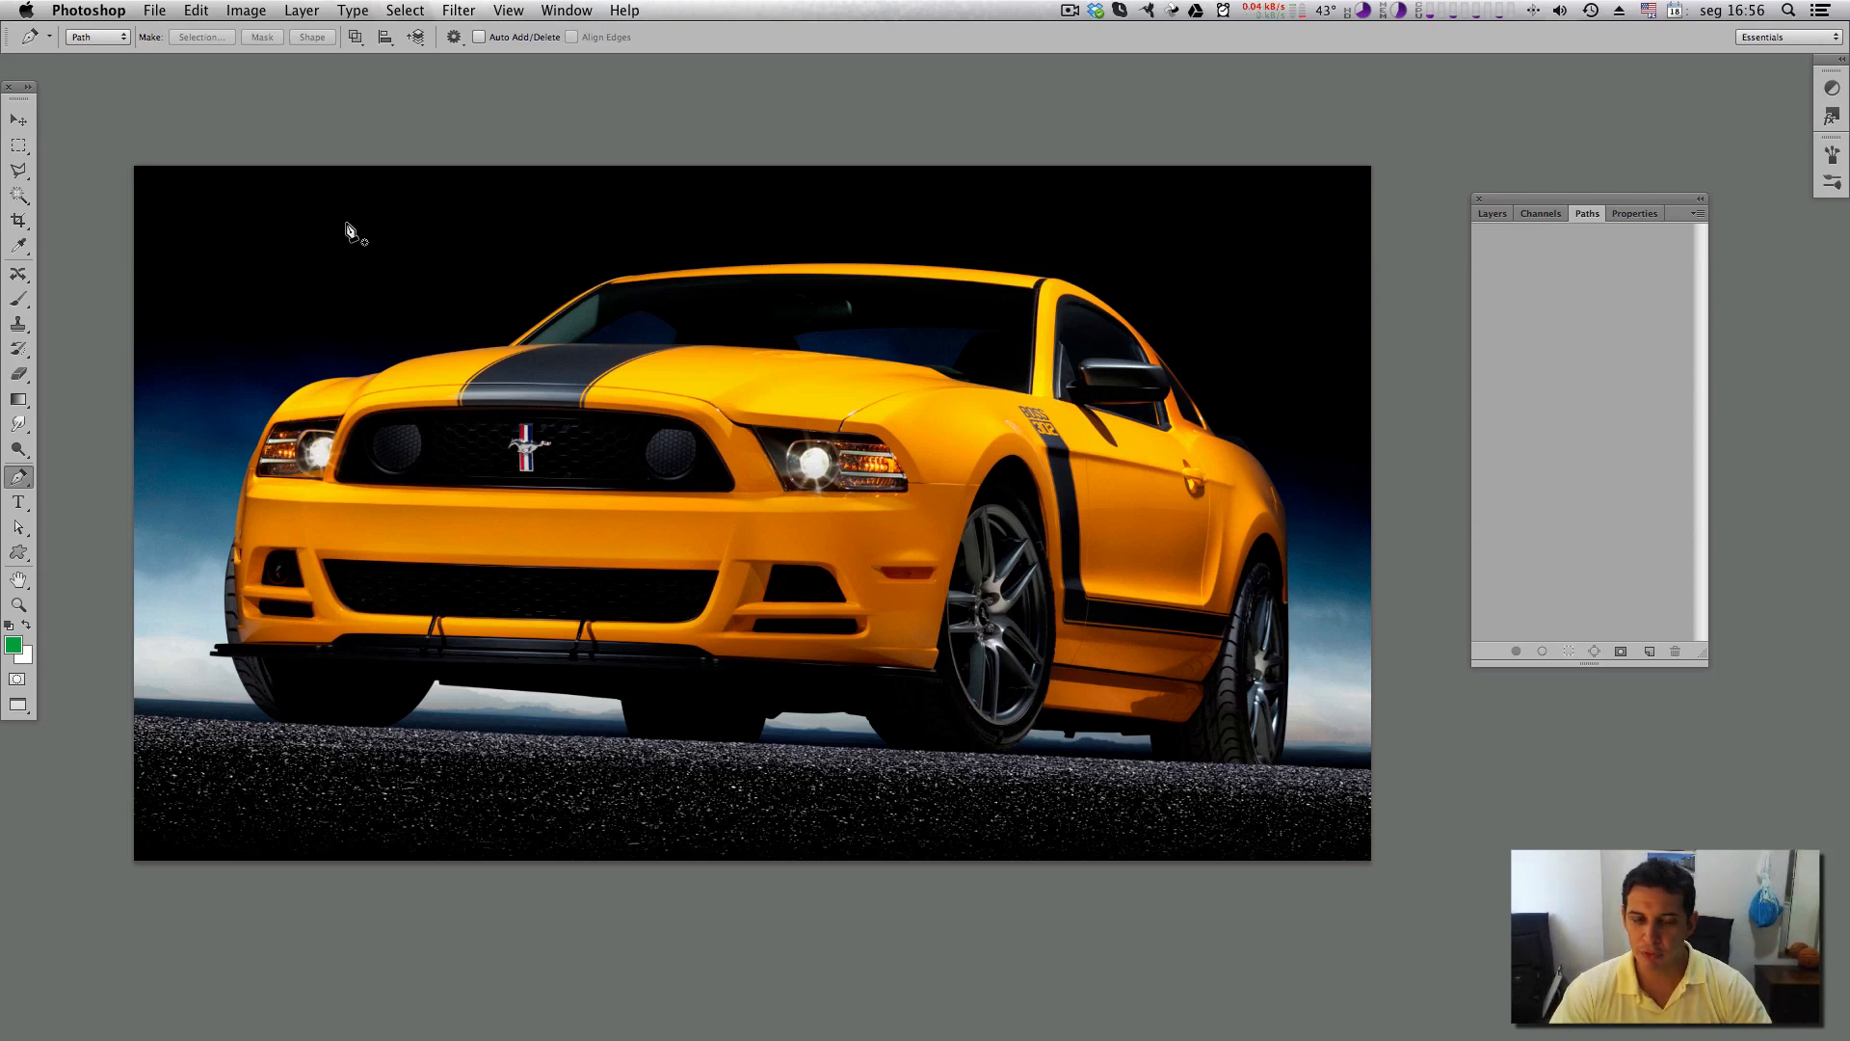
Start a path in the black background above the hood with four anchor points, curving along the upper edge and around the right end.
left_click(185, 220)
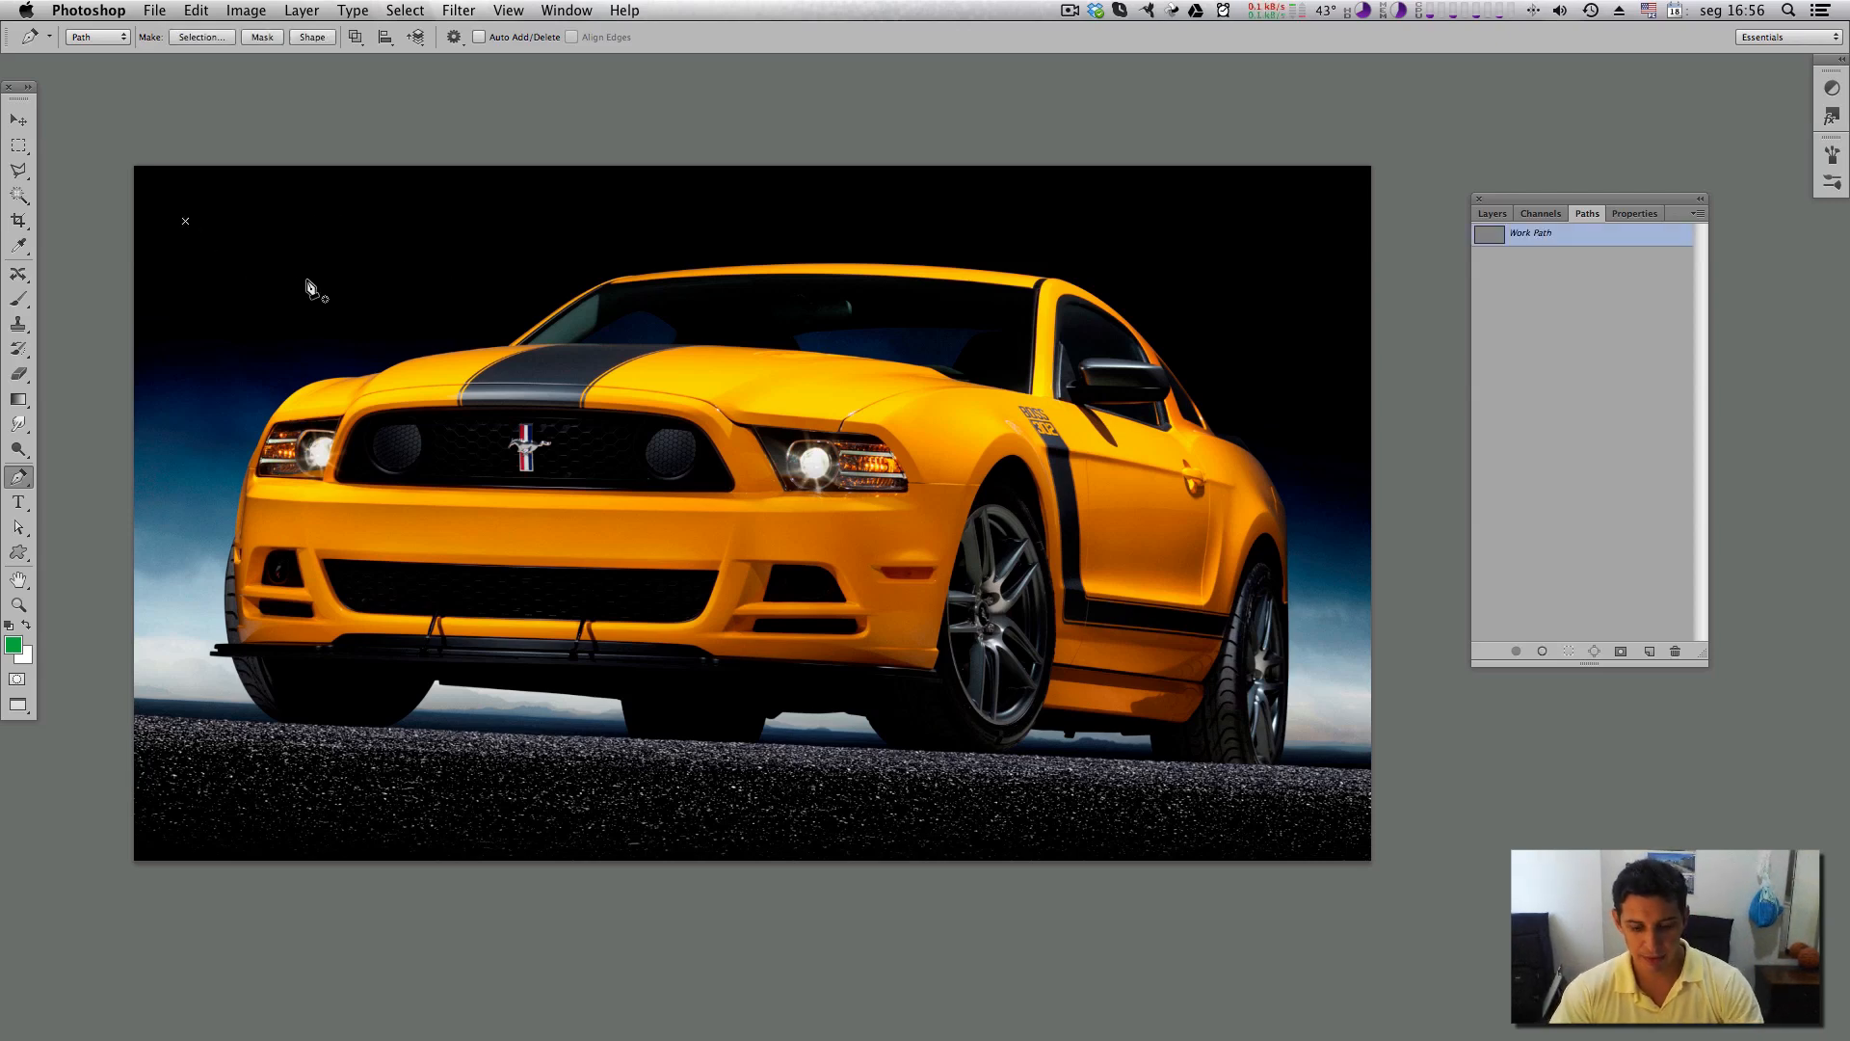
key("super+plus")
left_click_drag(328, 290, 760, 547)
scroll(759, 553, "up", 1)
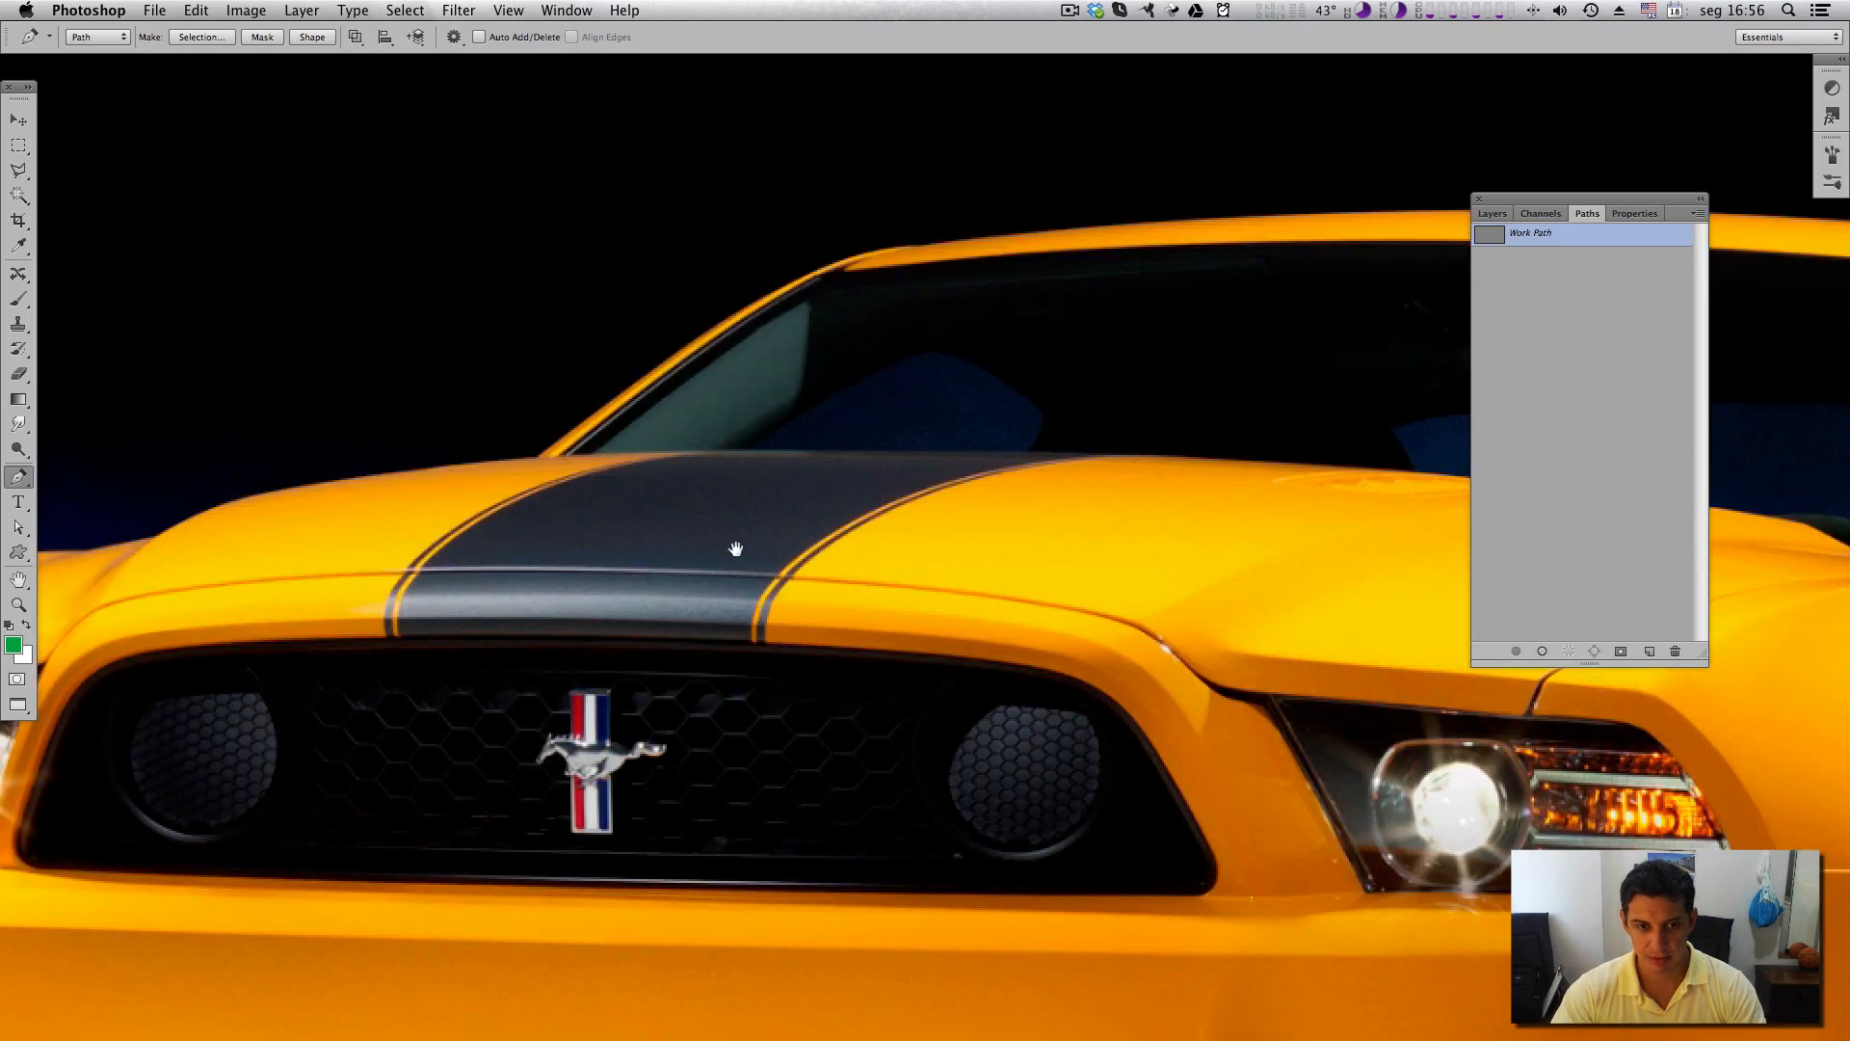
left_click_drag(884, 535, 1038, 641)
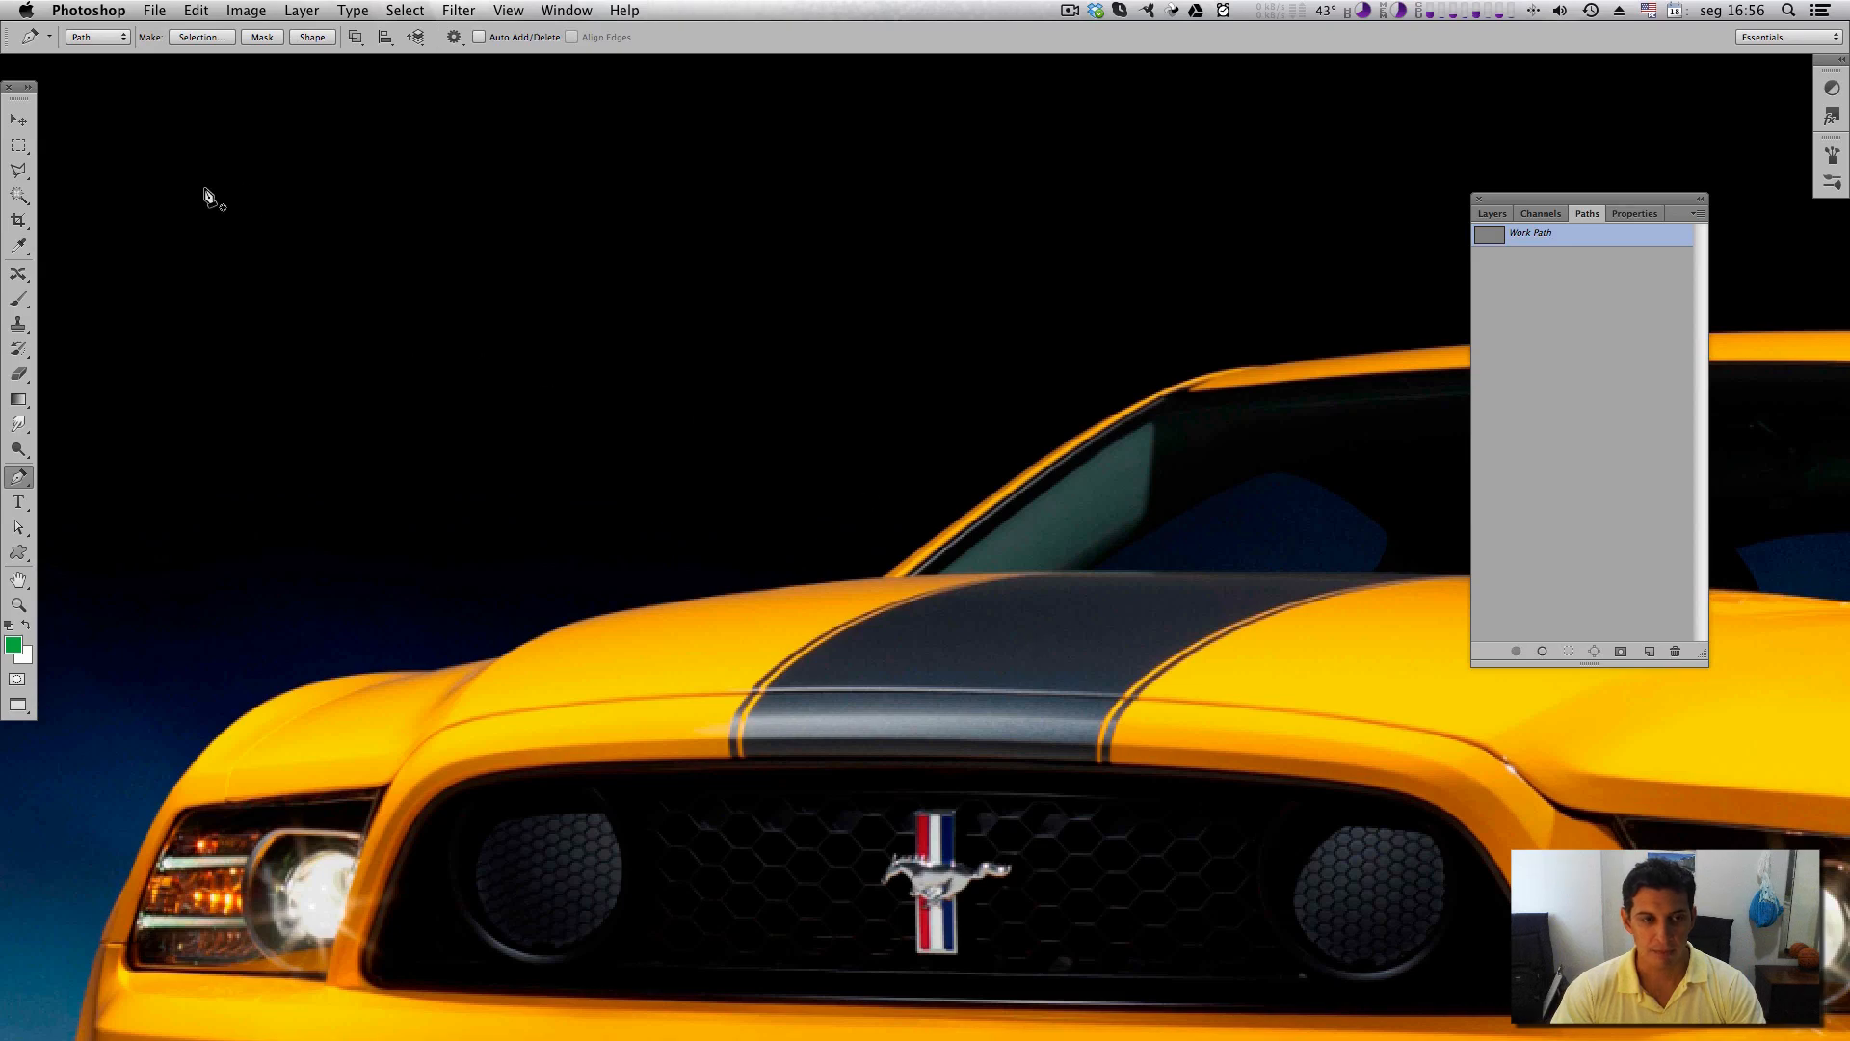
mouse_move(148, 163)
left_mouse_down()
mouse_move(227, 182)
mouse_move(289, 149)
mouse_move(149, 165)
left_mouse_up()
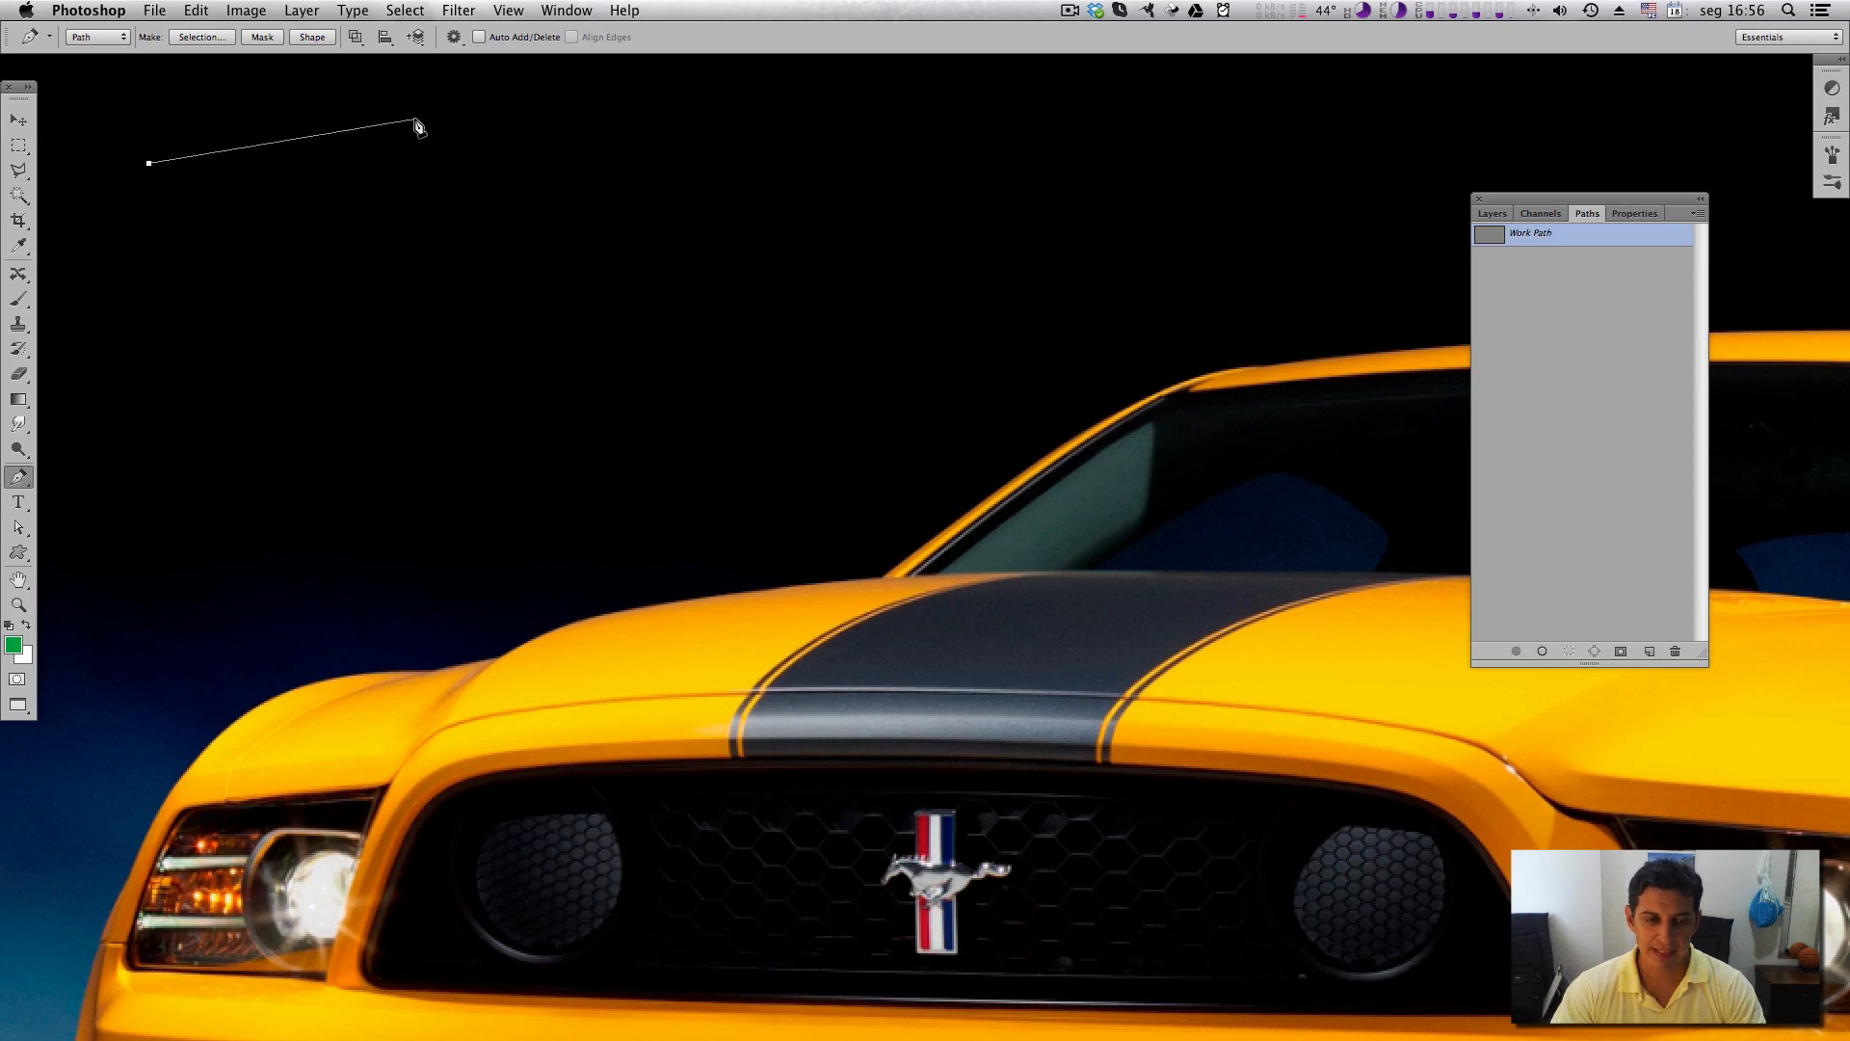
left_click_drag(409, 116, 489, 139)
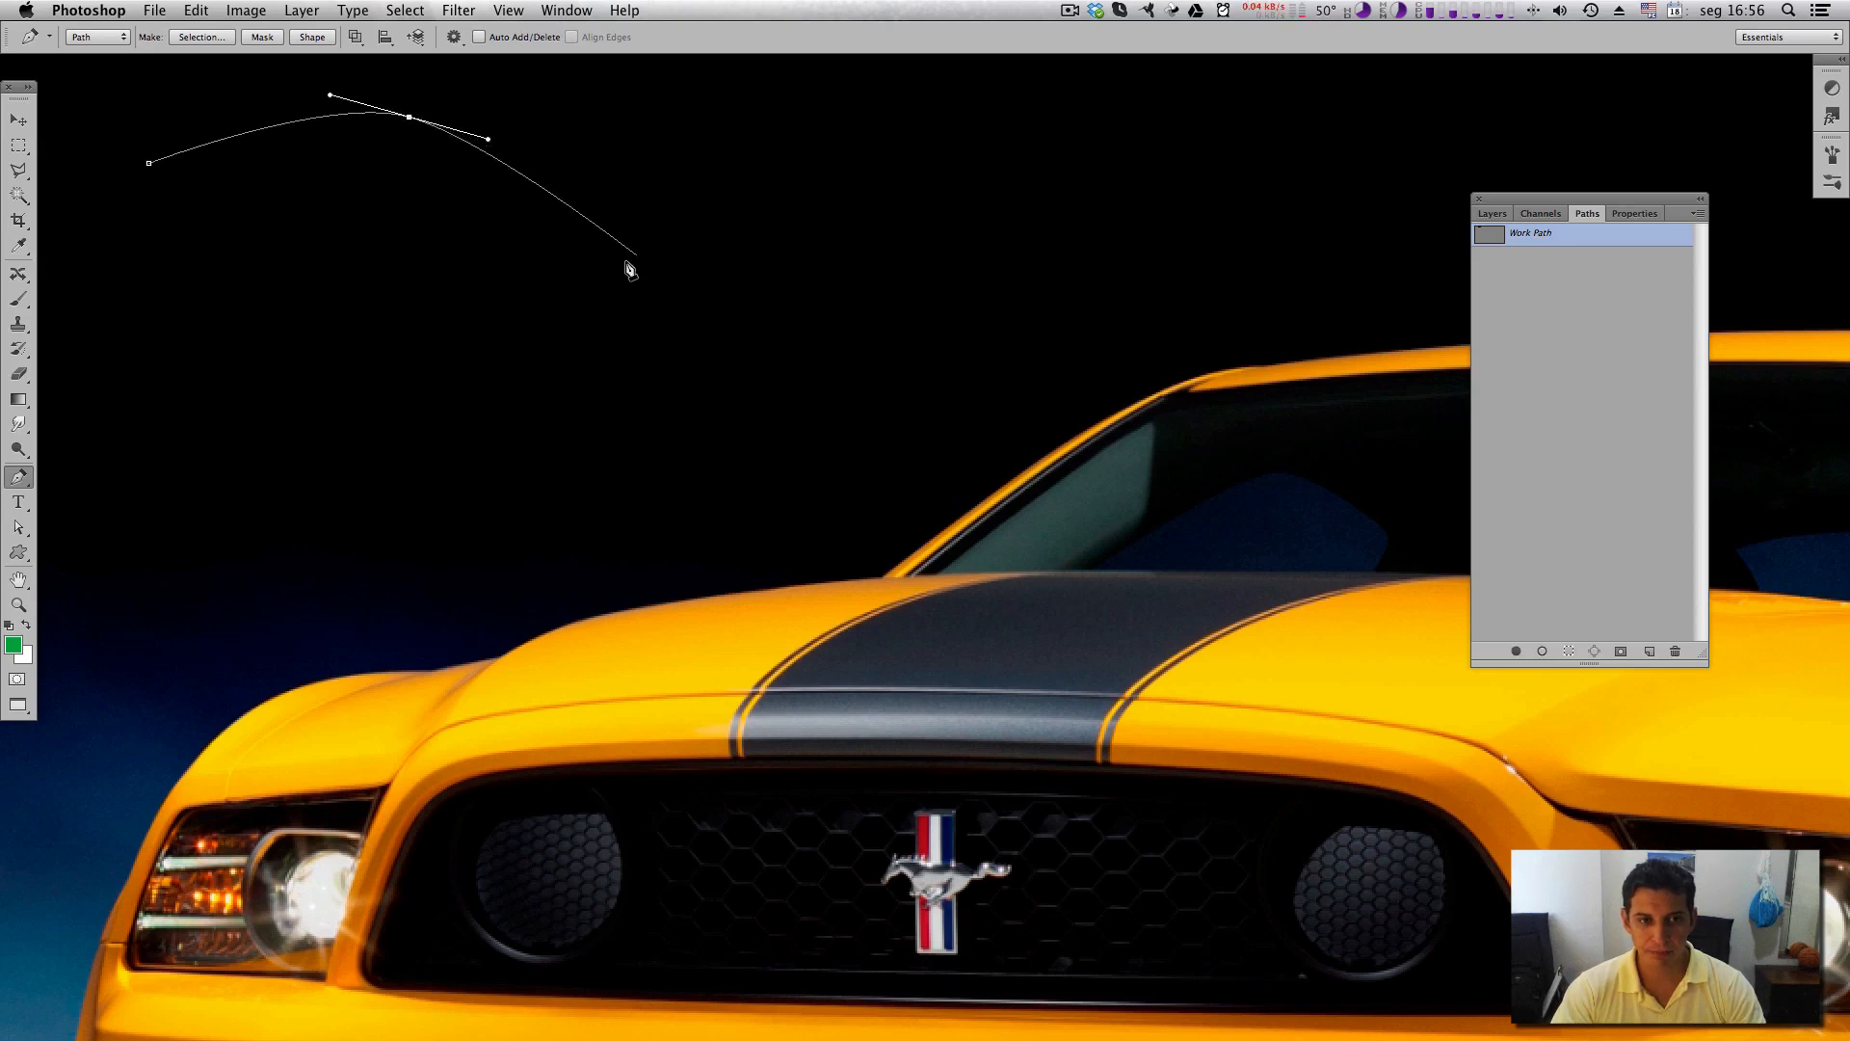
left_click_drag(675, 211, 768, 192)
left_click_drag(860, 310, 813, 355)
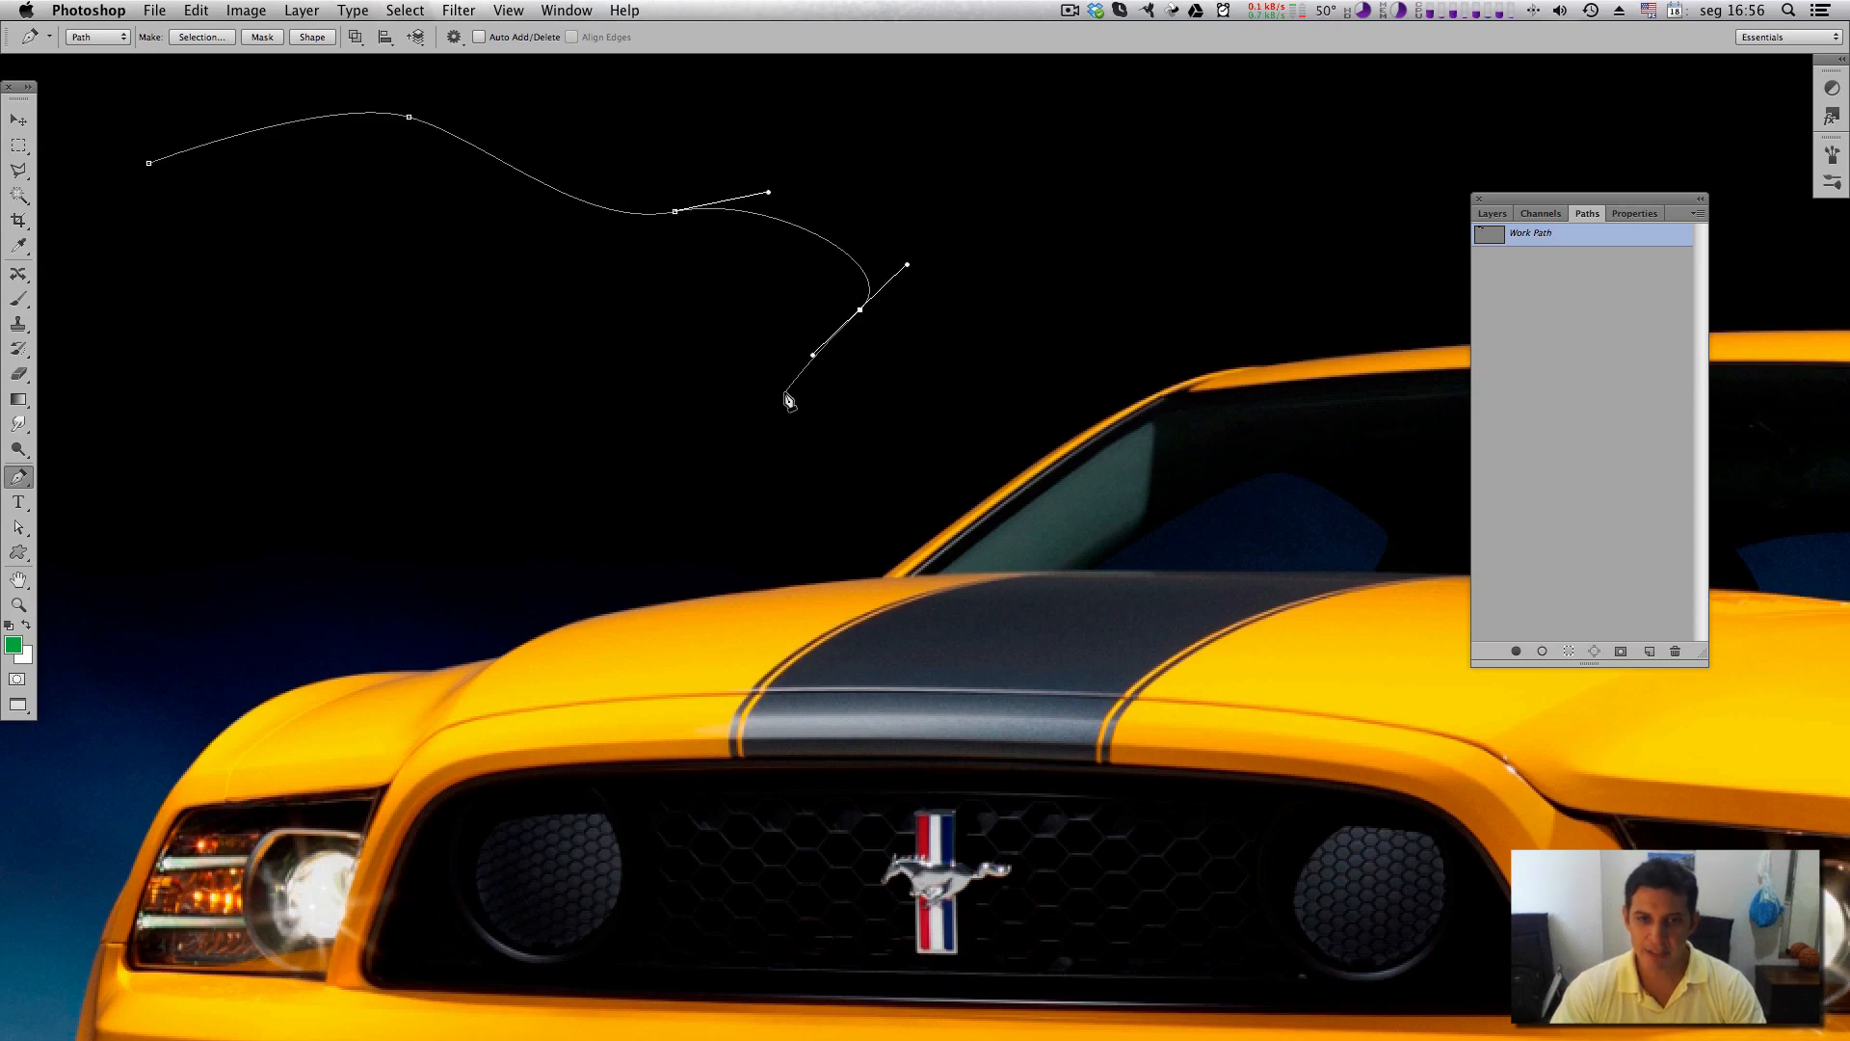
Add three curved anchor points along the path's lower edge, close it at the starting anchor, and deselect its points.
left_click_drag(659, 422, 585, 365)
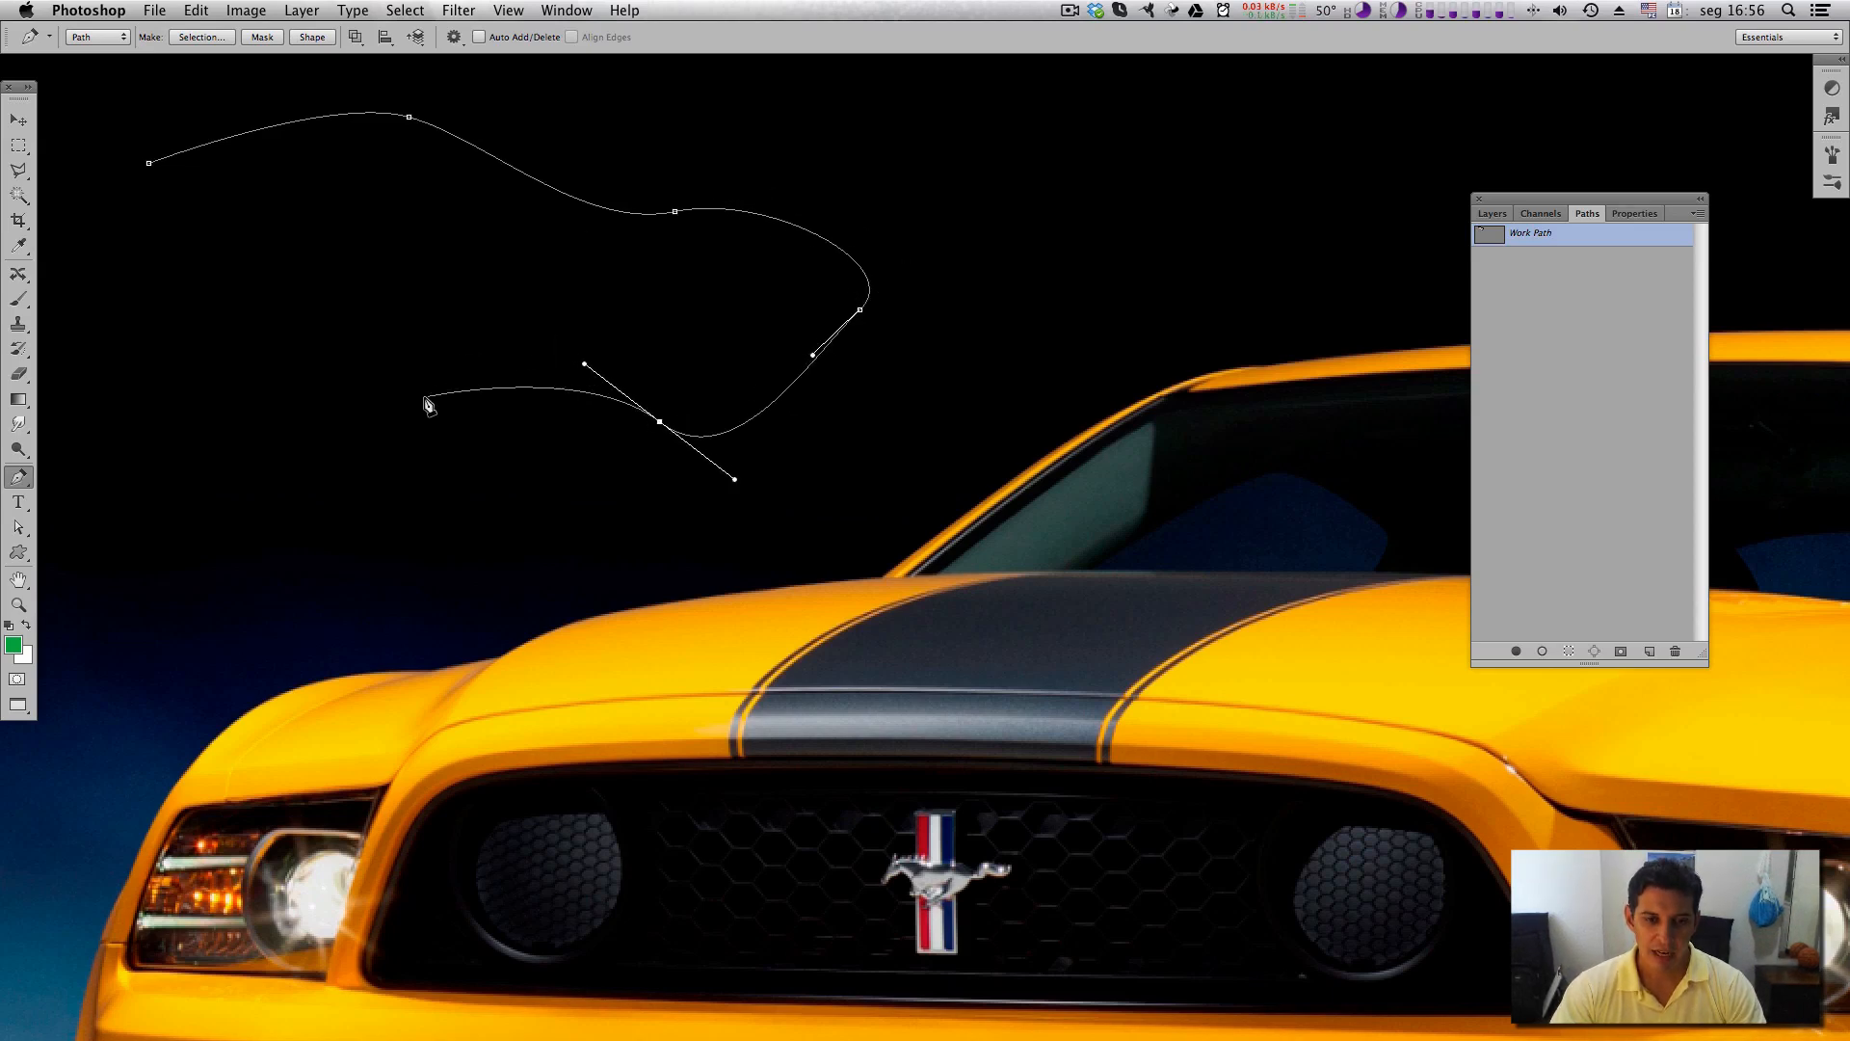
left_click_drag(365, 421, 306, 386)
left_click_drag(169, 307, 94, 331)
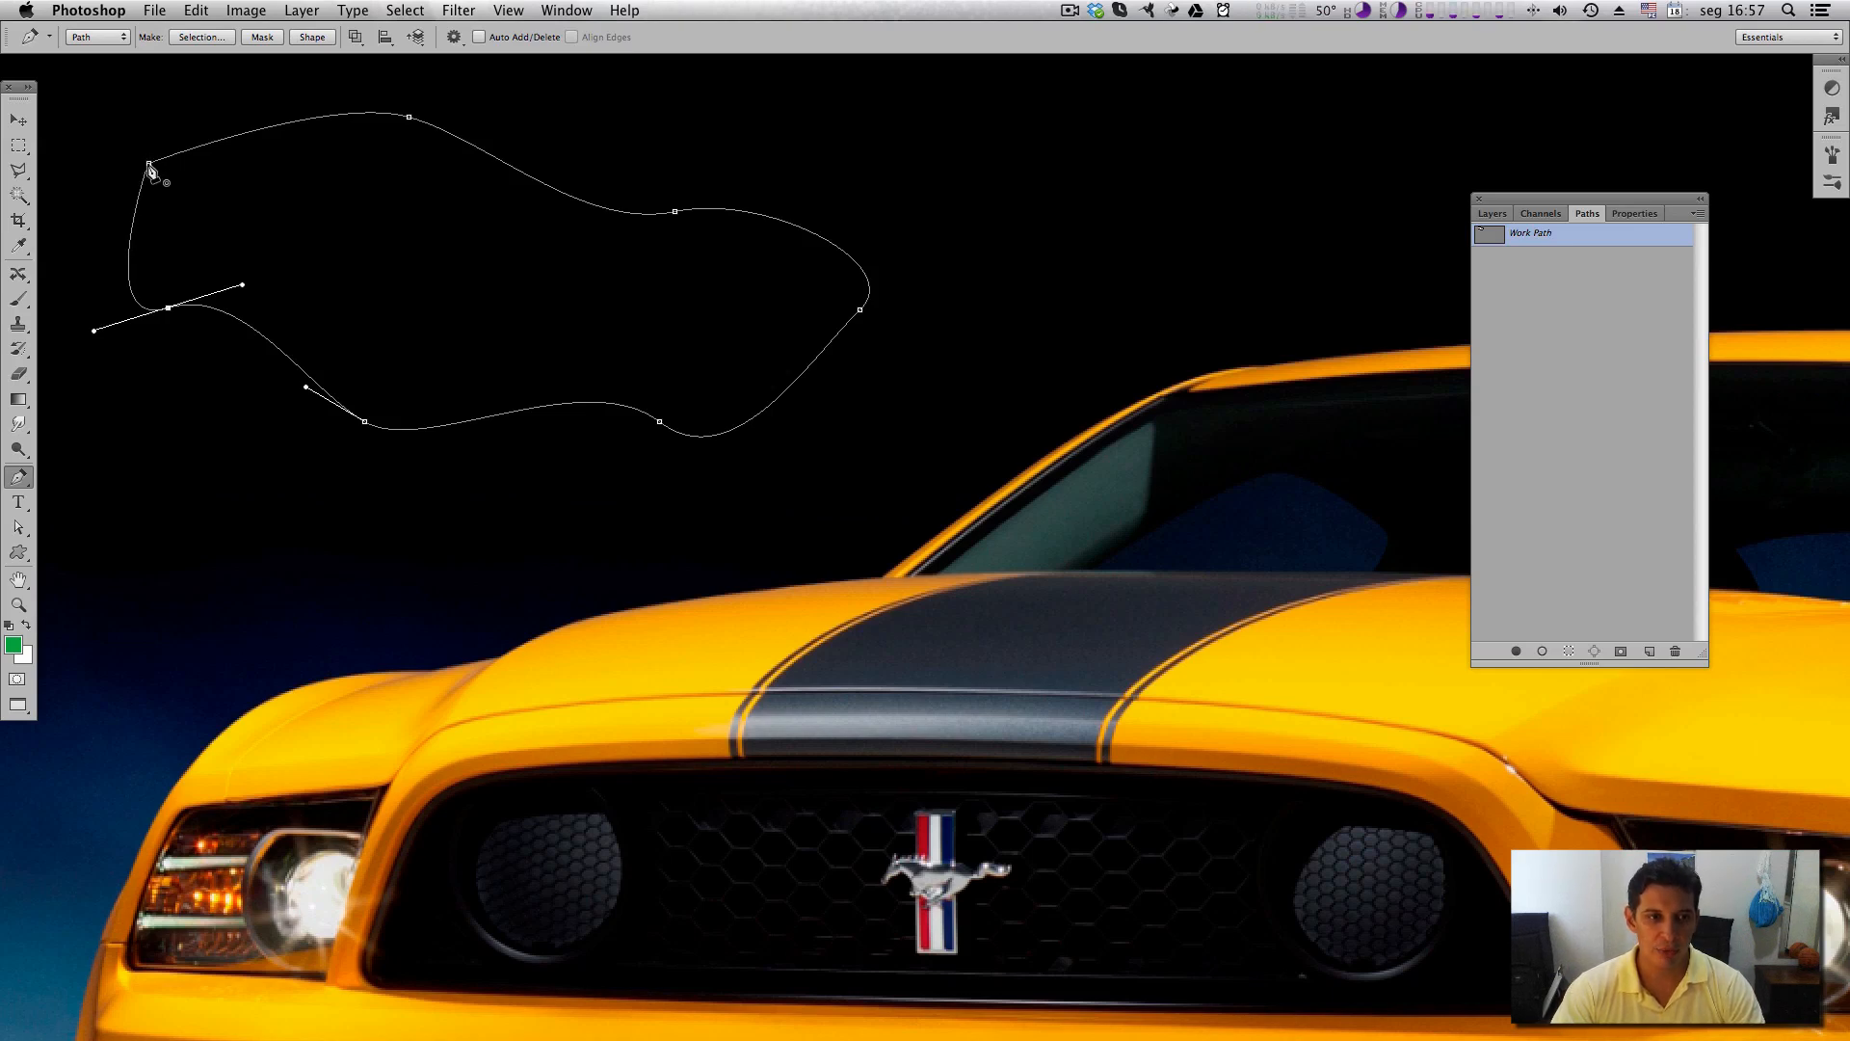
left_click(150, 166)
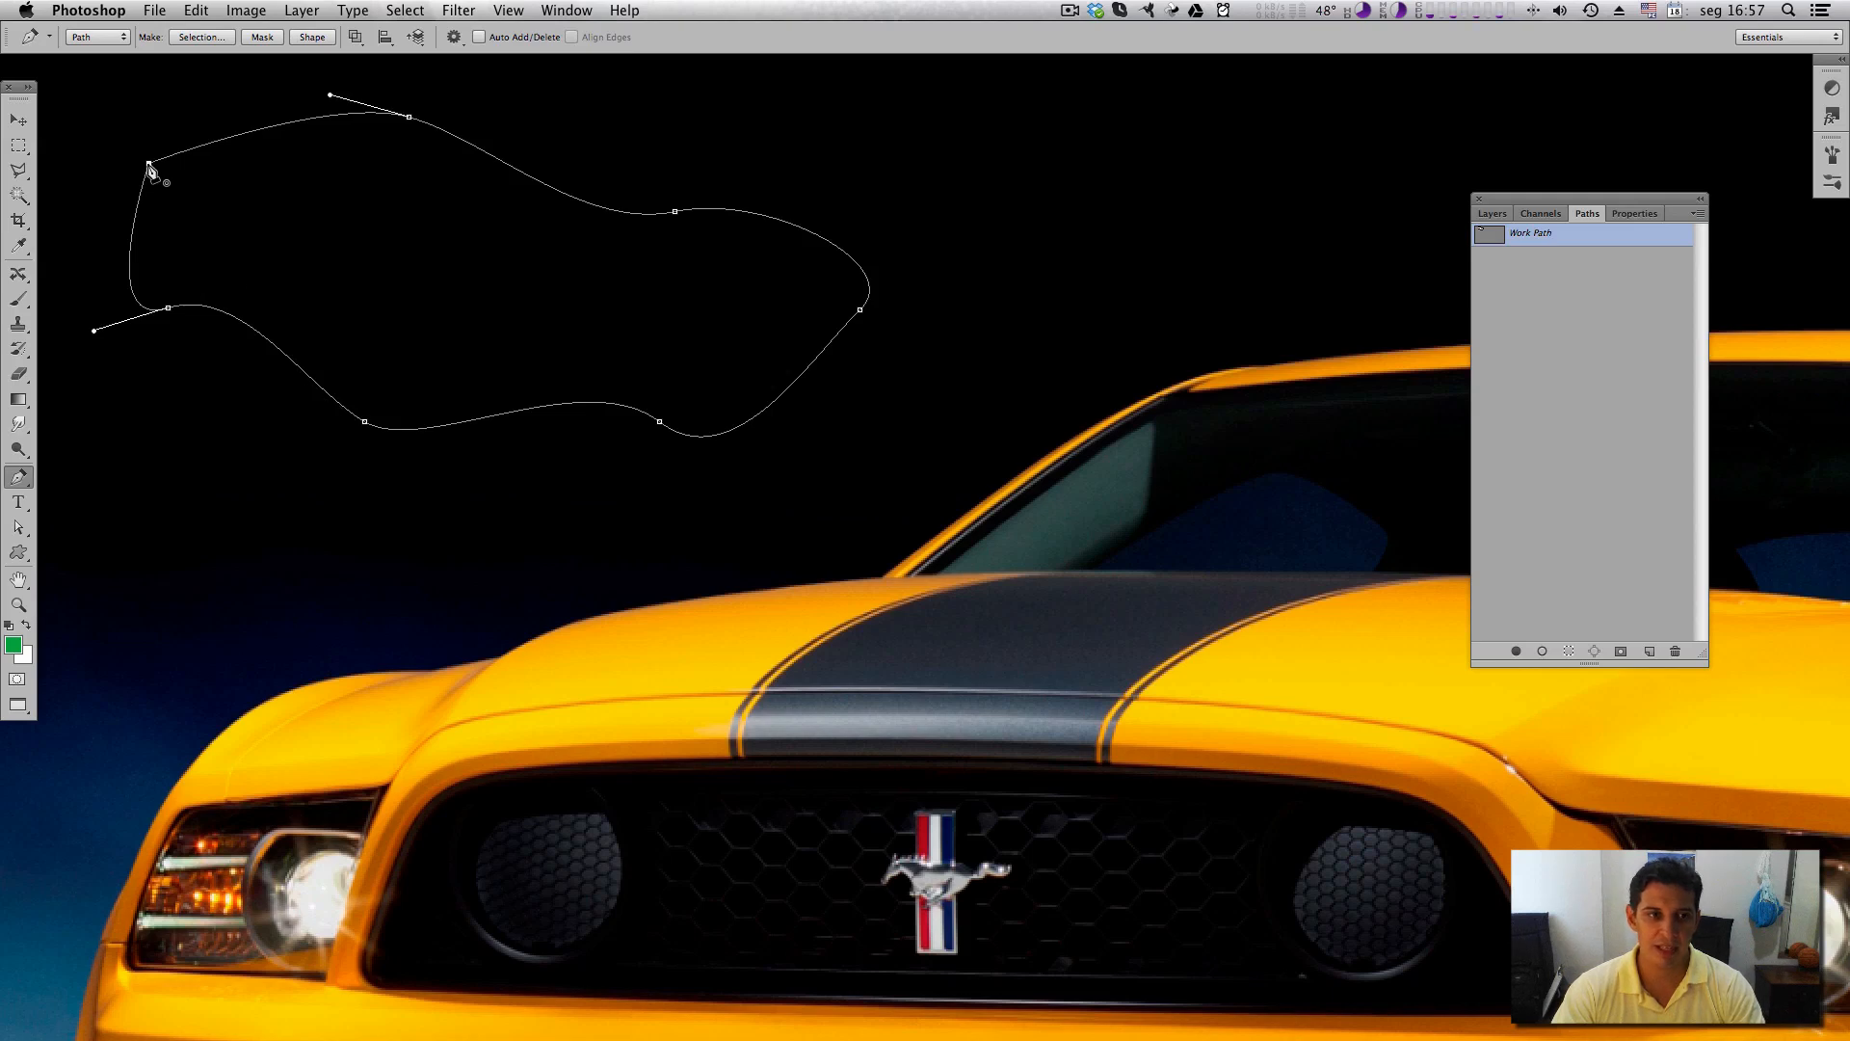
key("Escape")
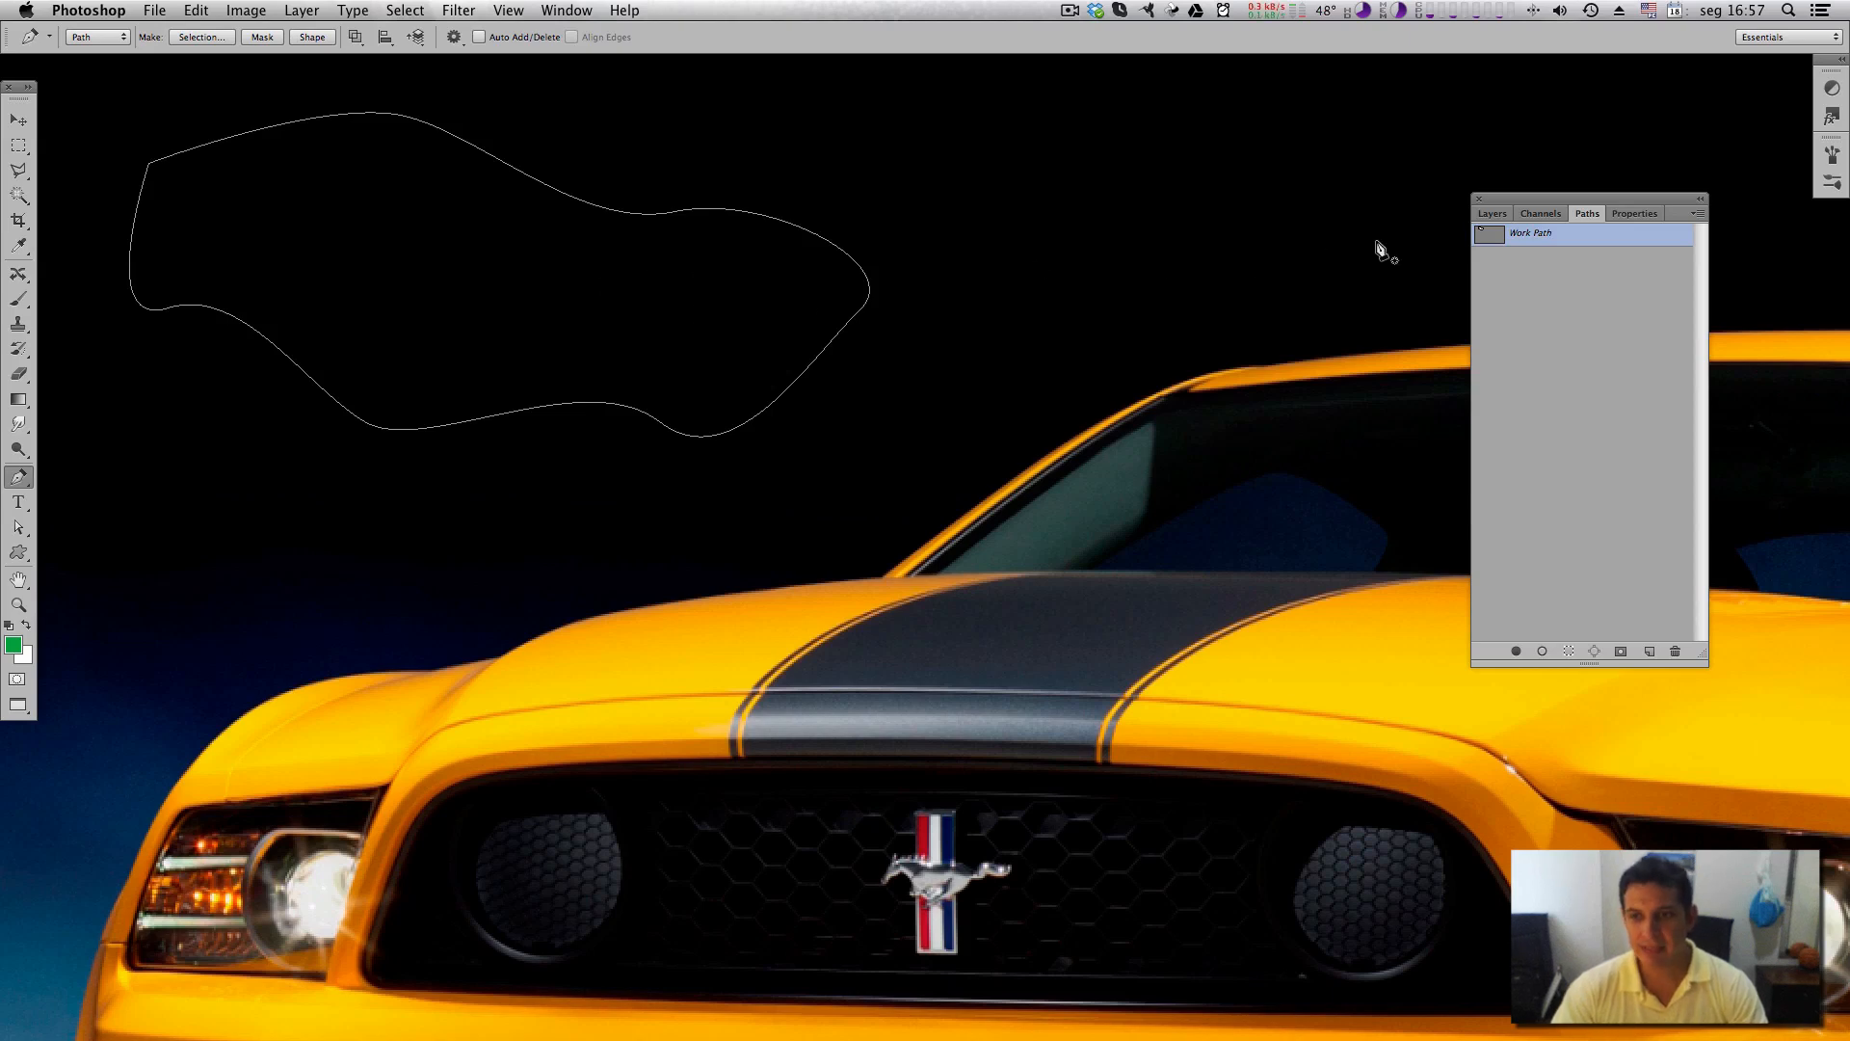
Save the work path under the name "meu path".
left_click_drag(1639, 197, 1550, 170)
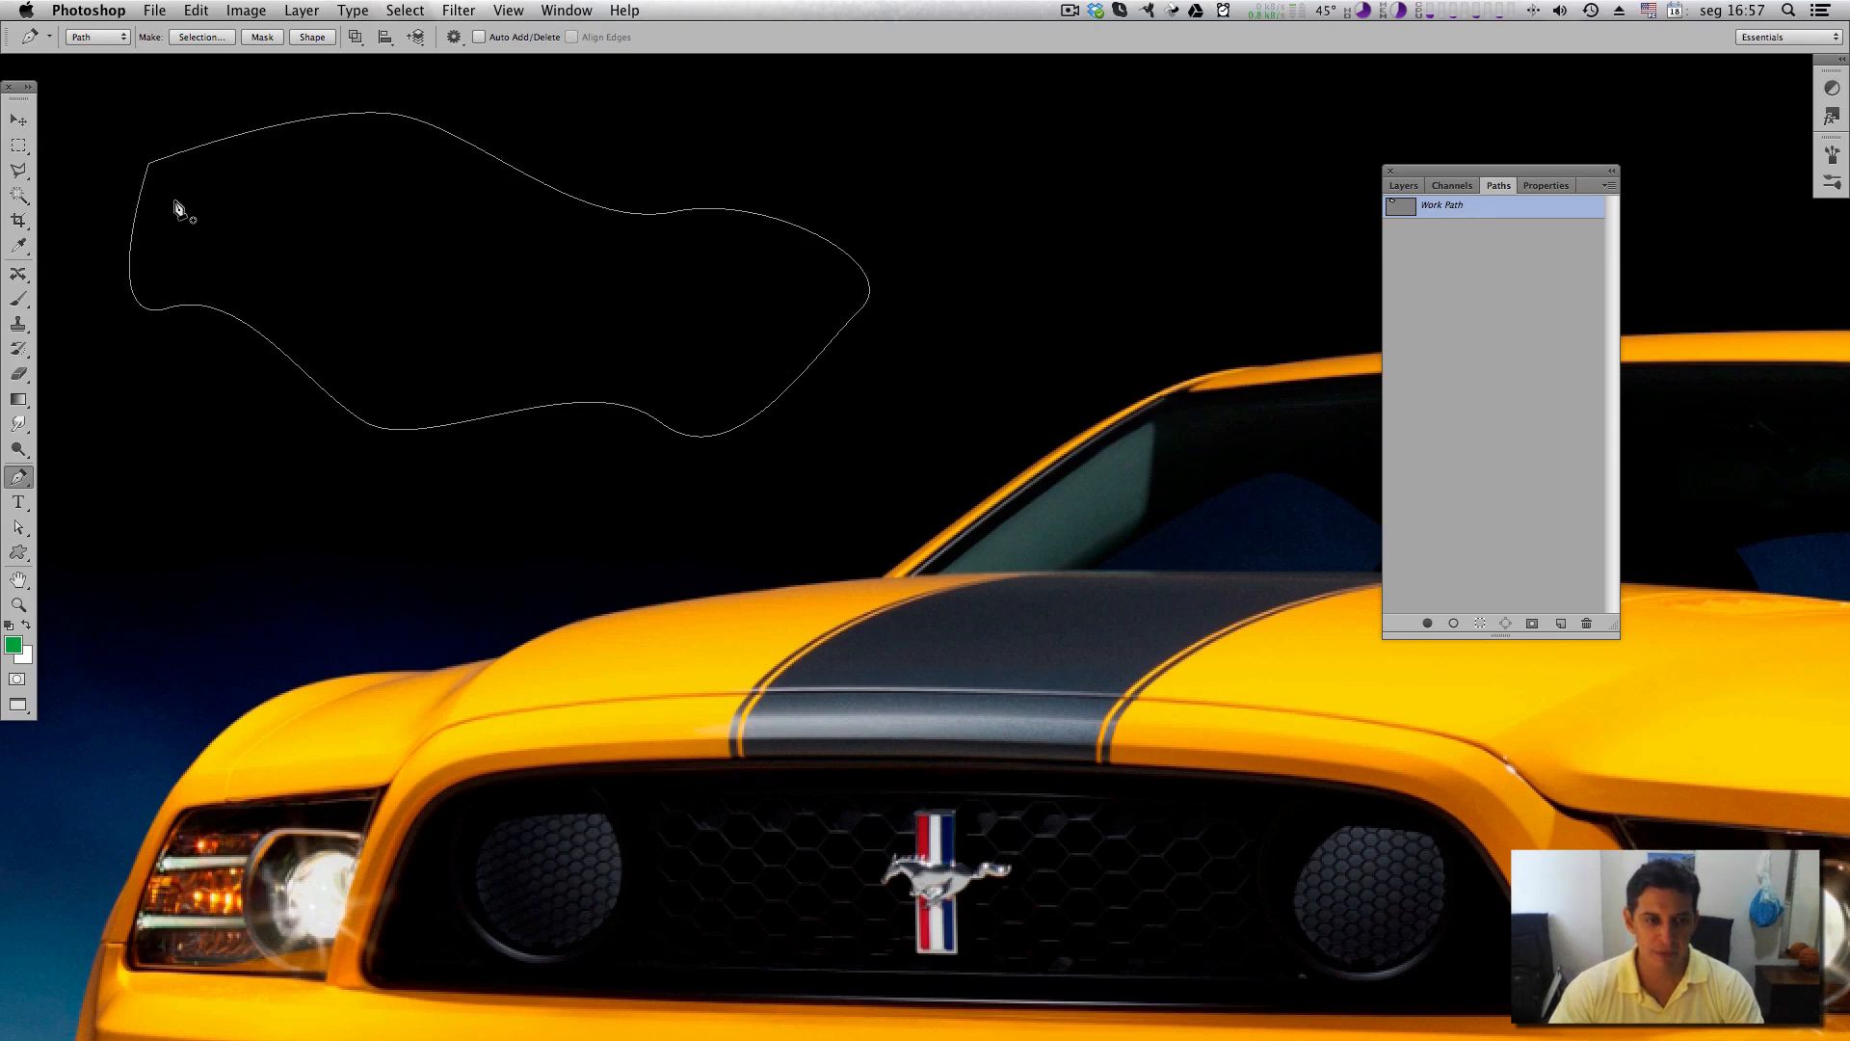
double_click(1518, 220)
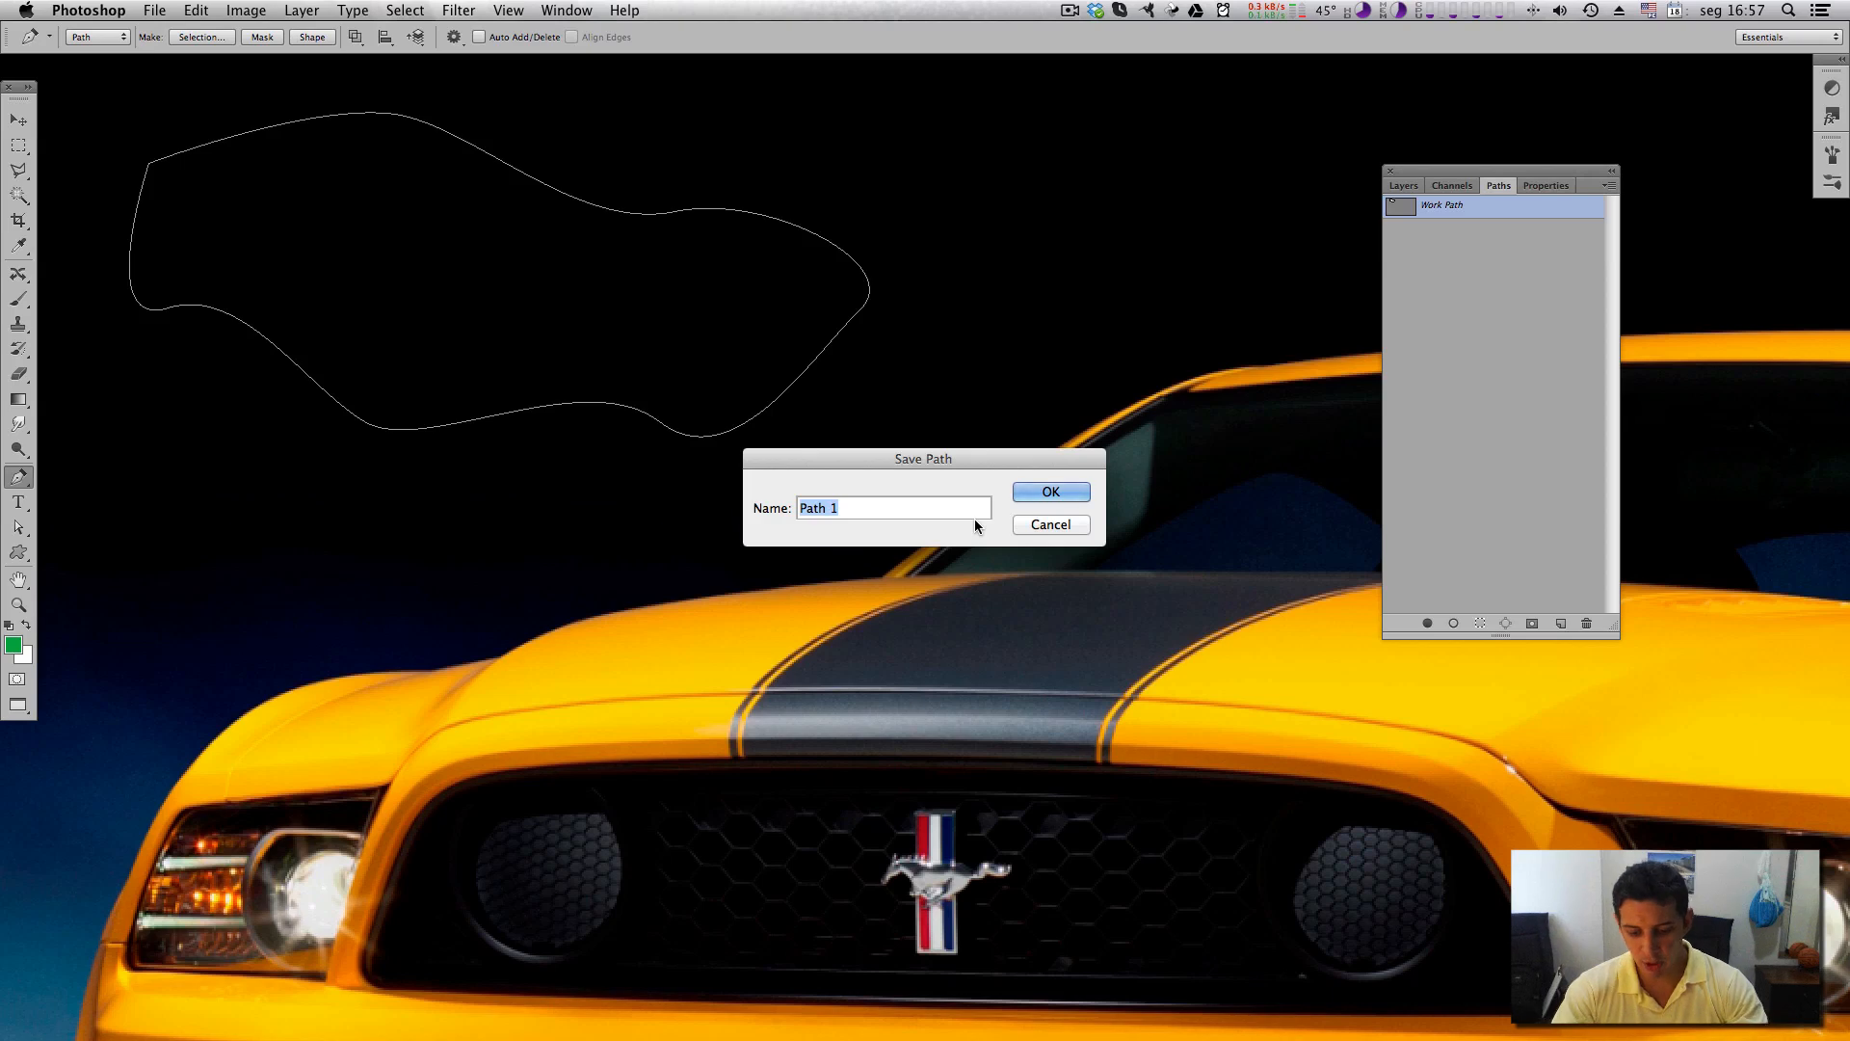
type("meu pa")
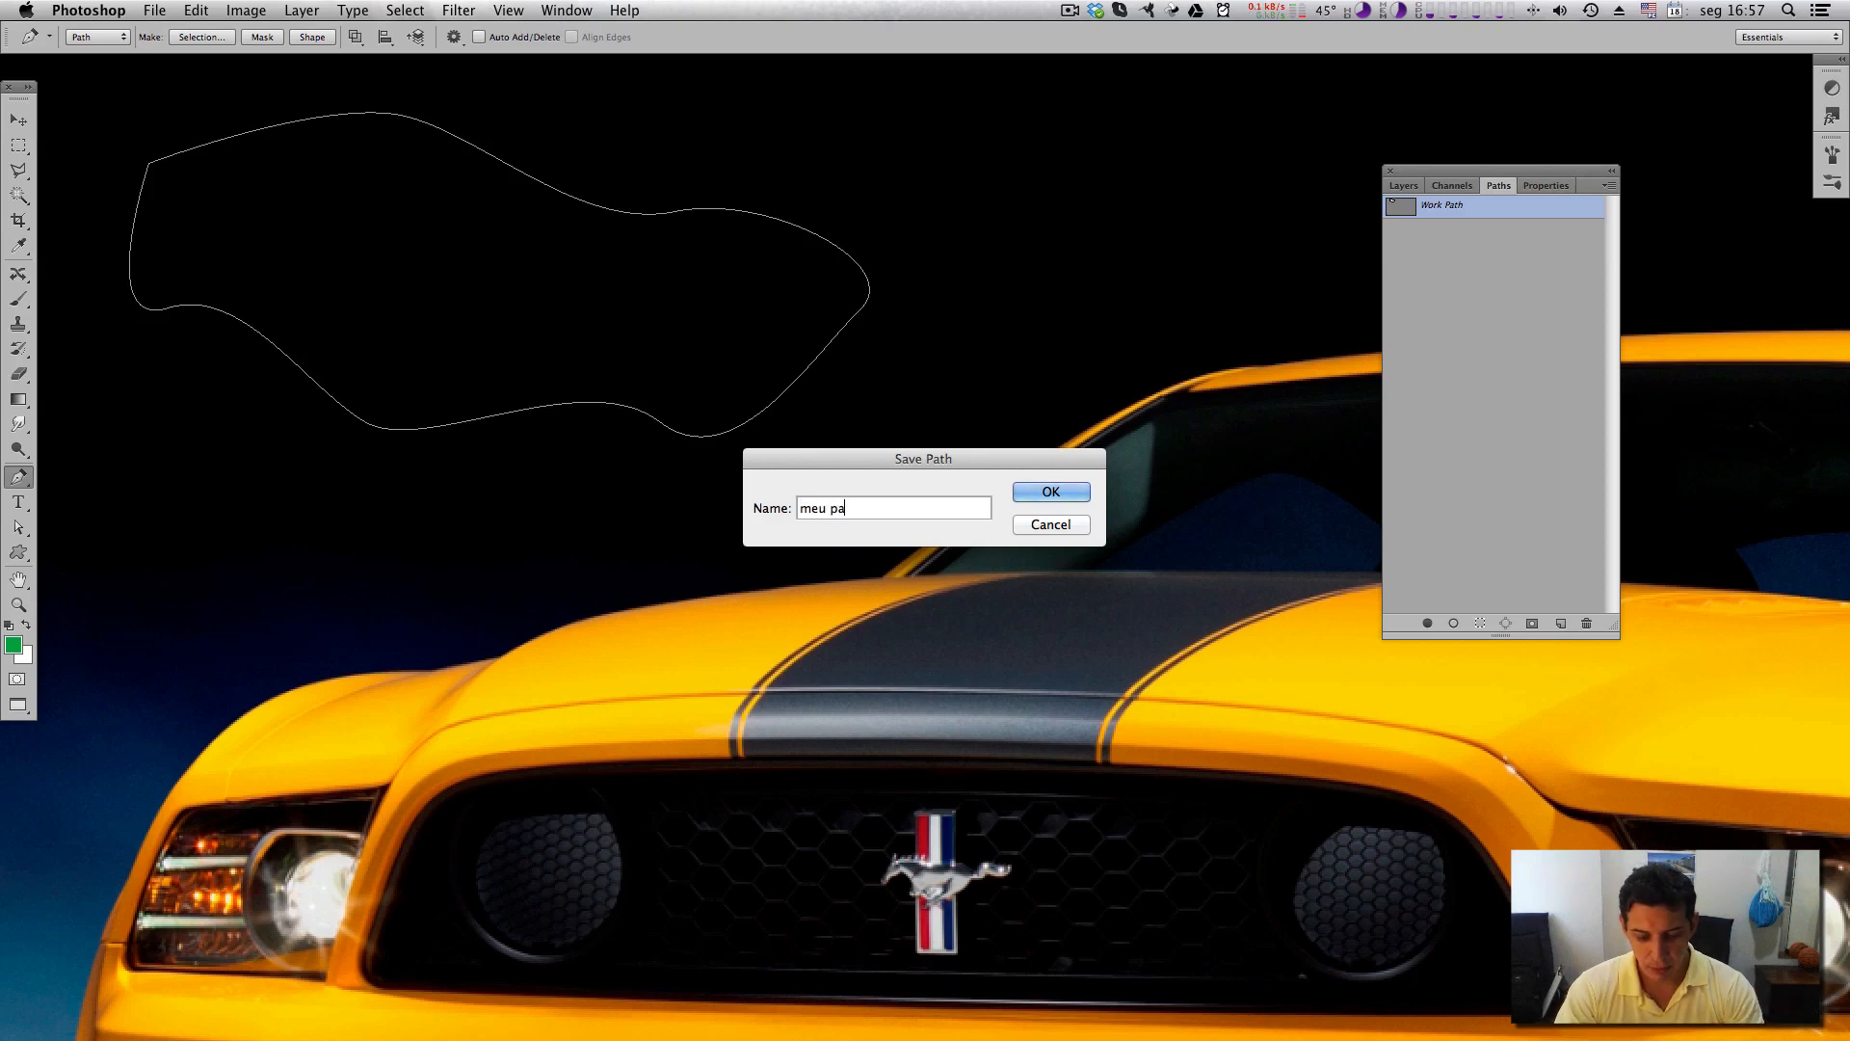
type("th")
left_click(1046, 492)
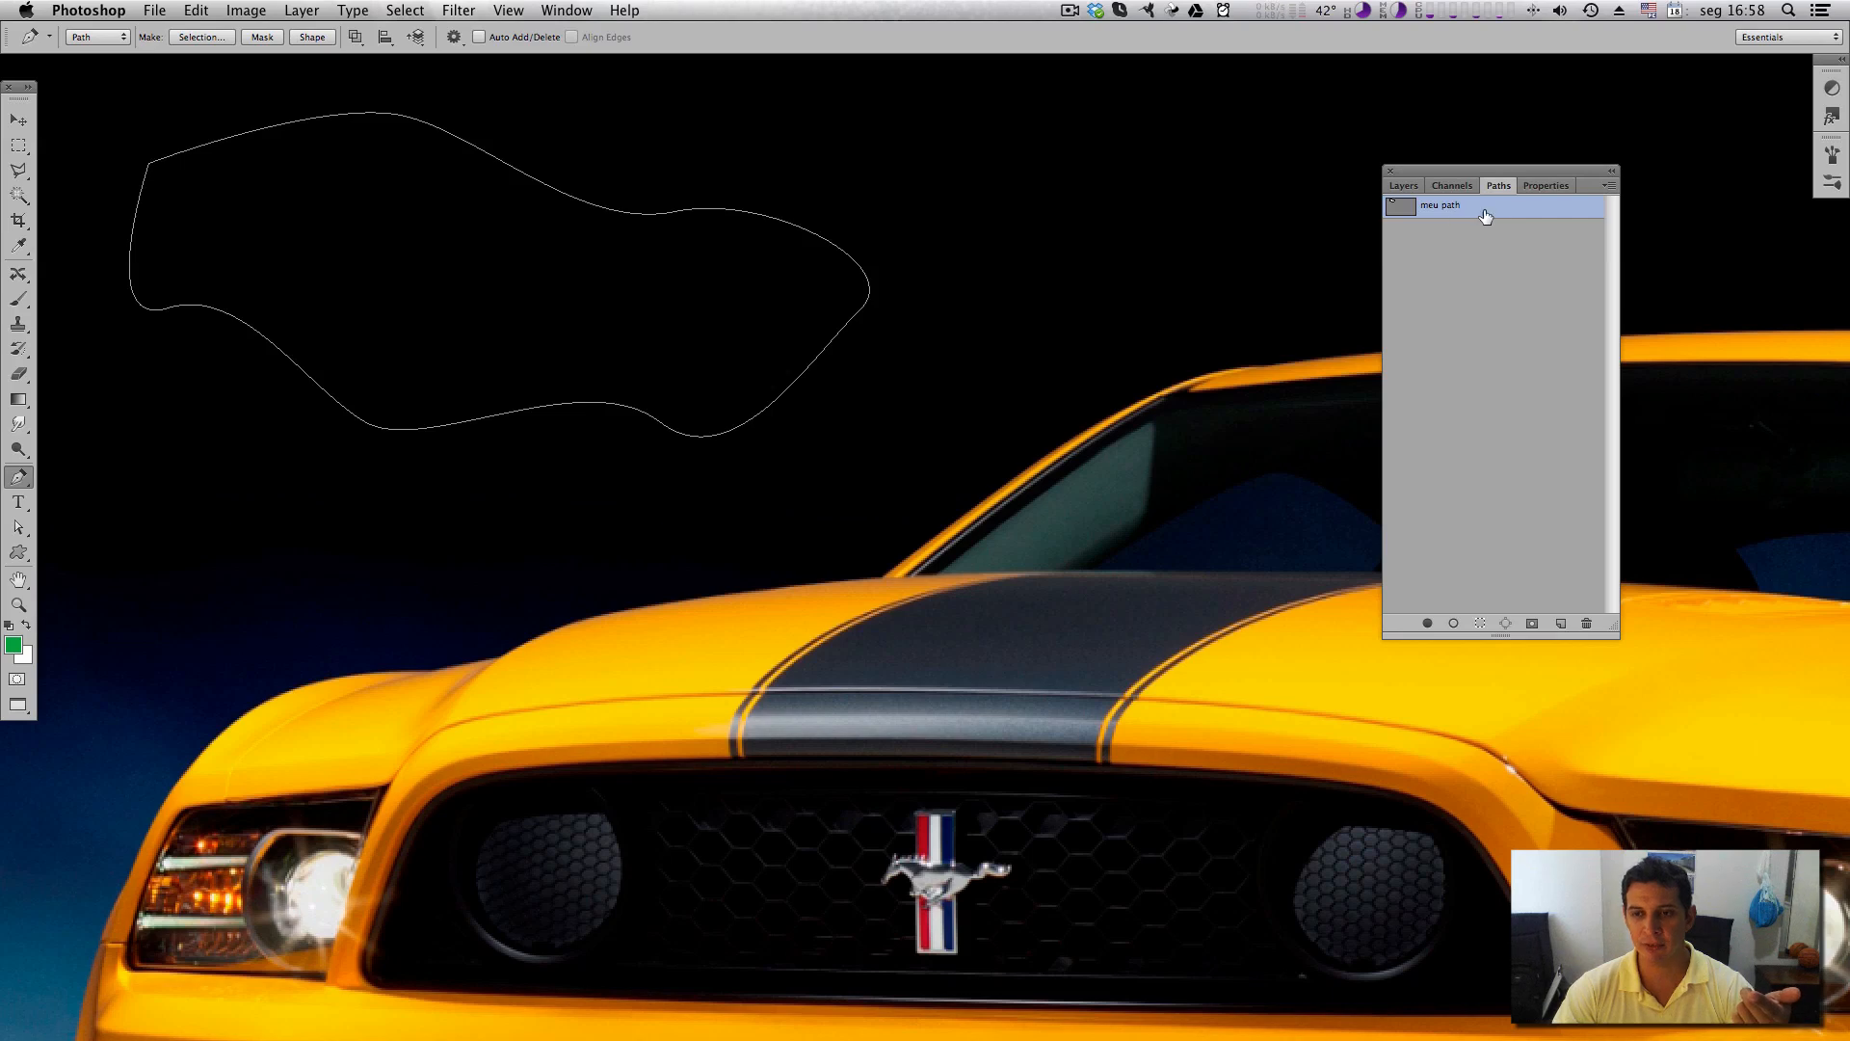
Deselect the saved path to hide its outline and select it again to show it.
left_click(1481, 252)
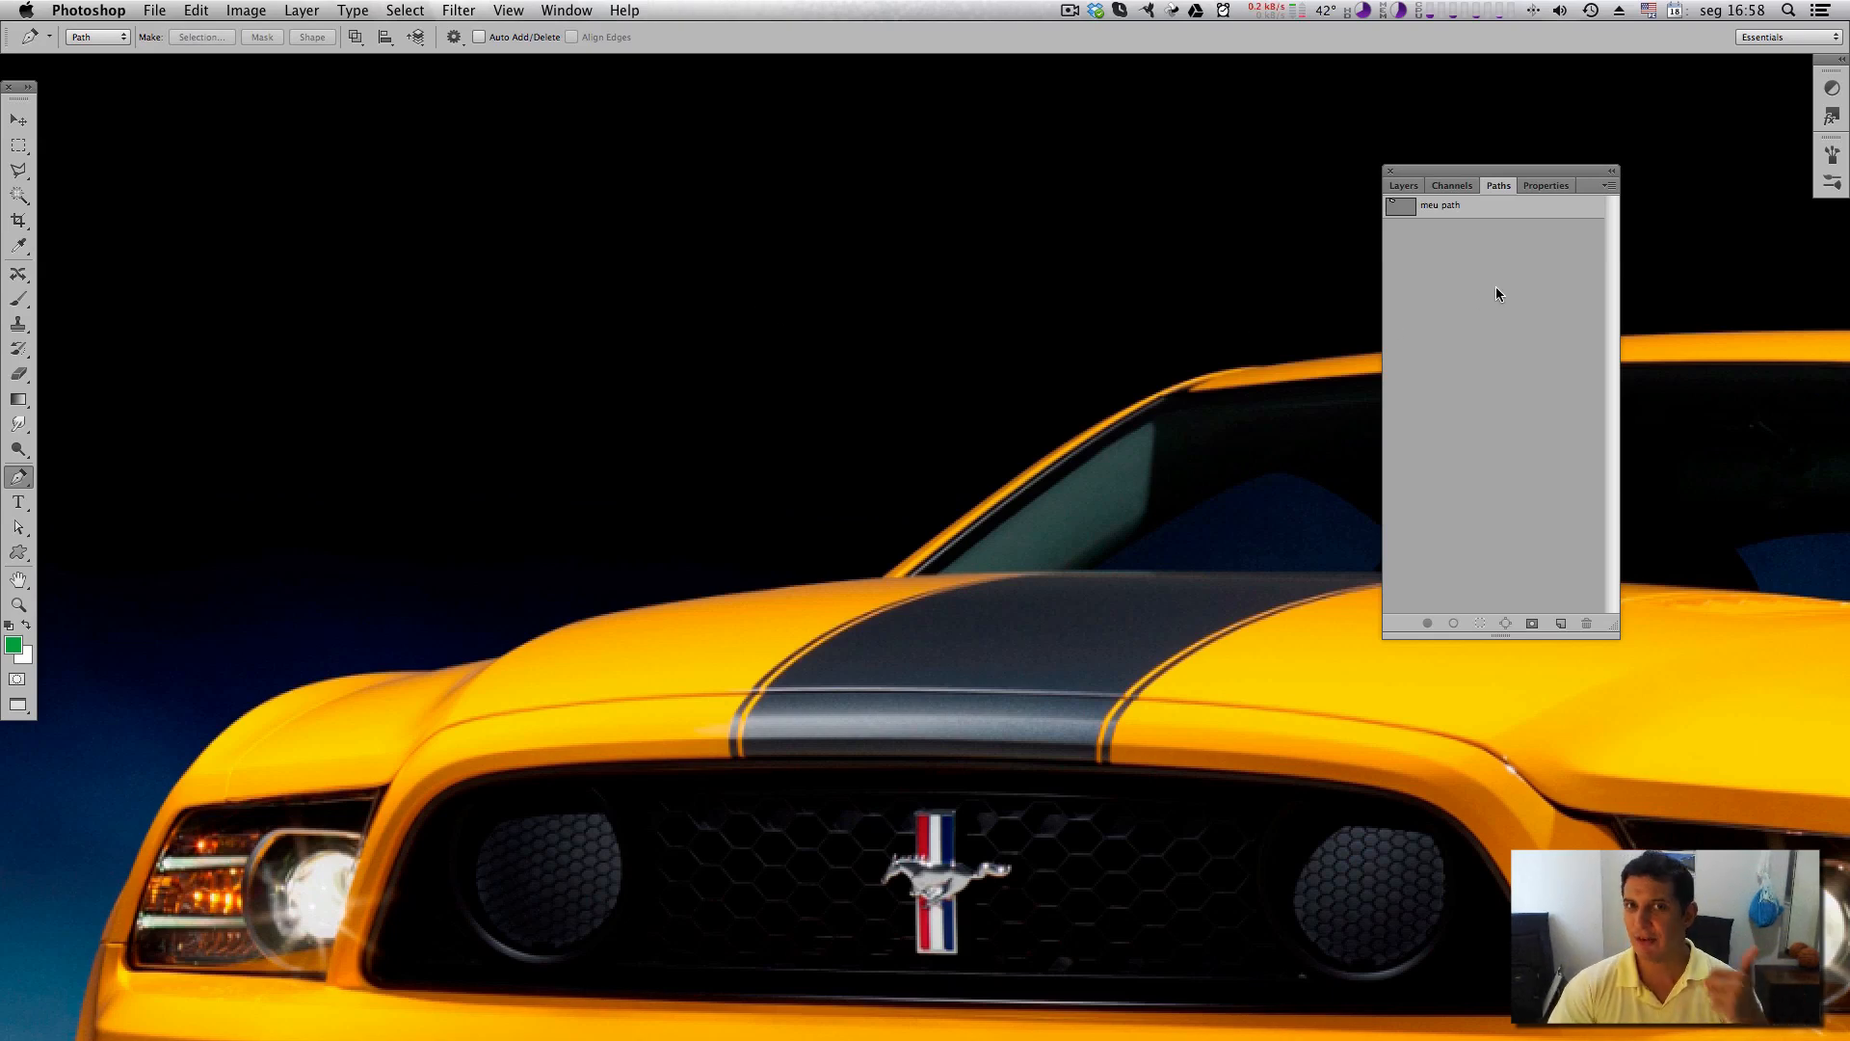
left_click(1489, 206)
left_click(1500, 219)
left_click(1497, 208)
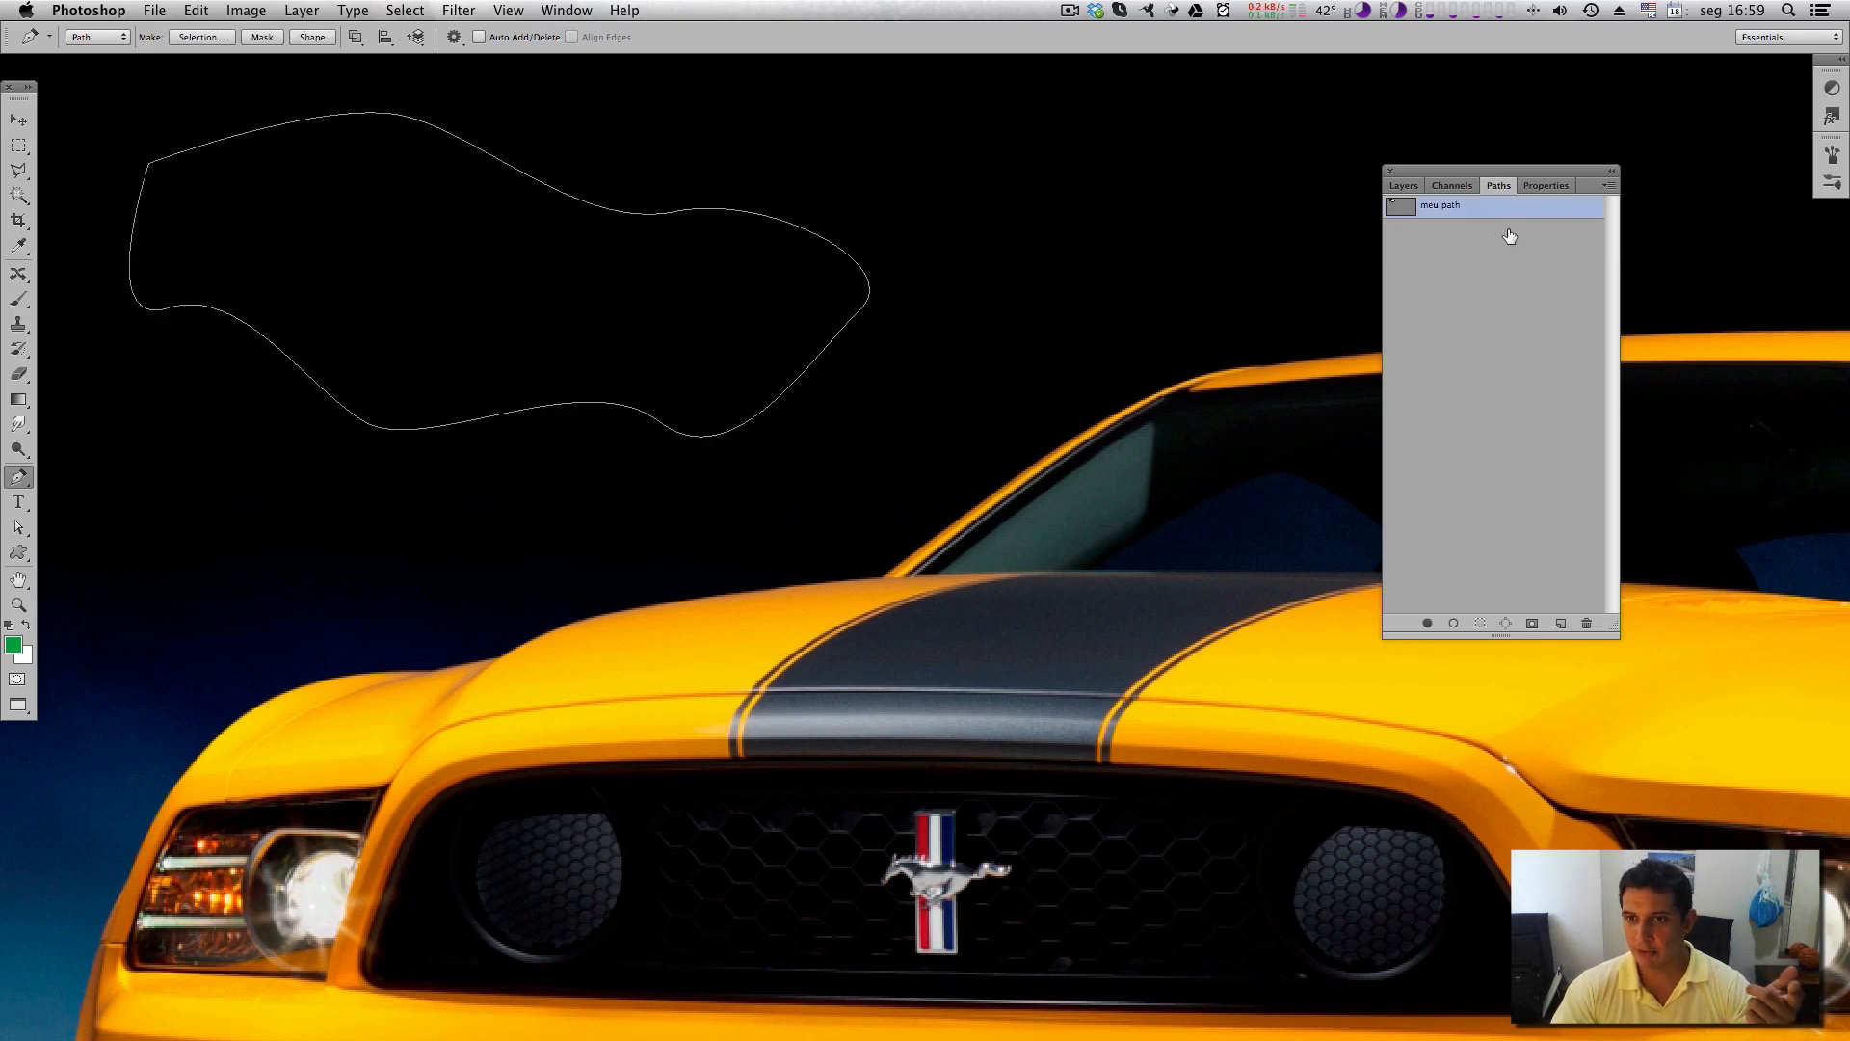
mouse_move(1513, 210)
left_mouse_down()
mouse_move(1561, 368)
mouse_move(1563, 622)
mouse_move(1512, 215)
left_mouse_up()
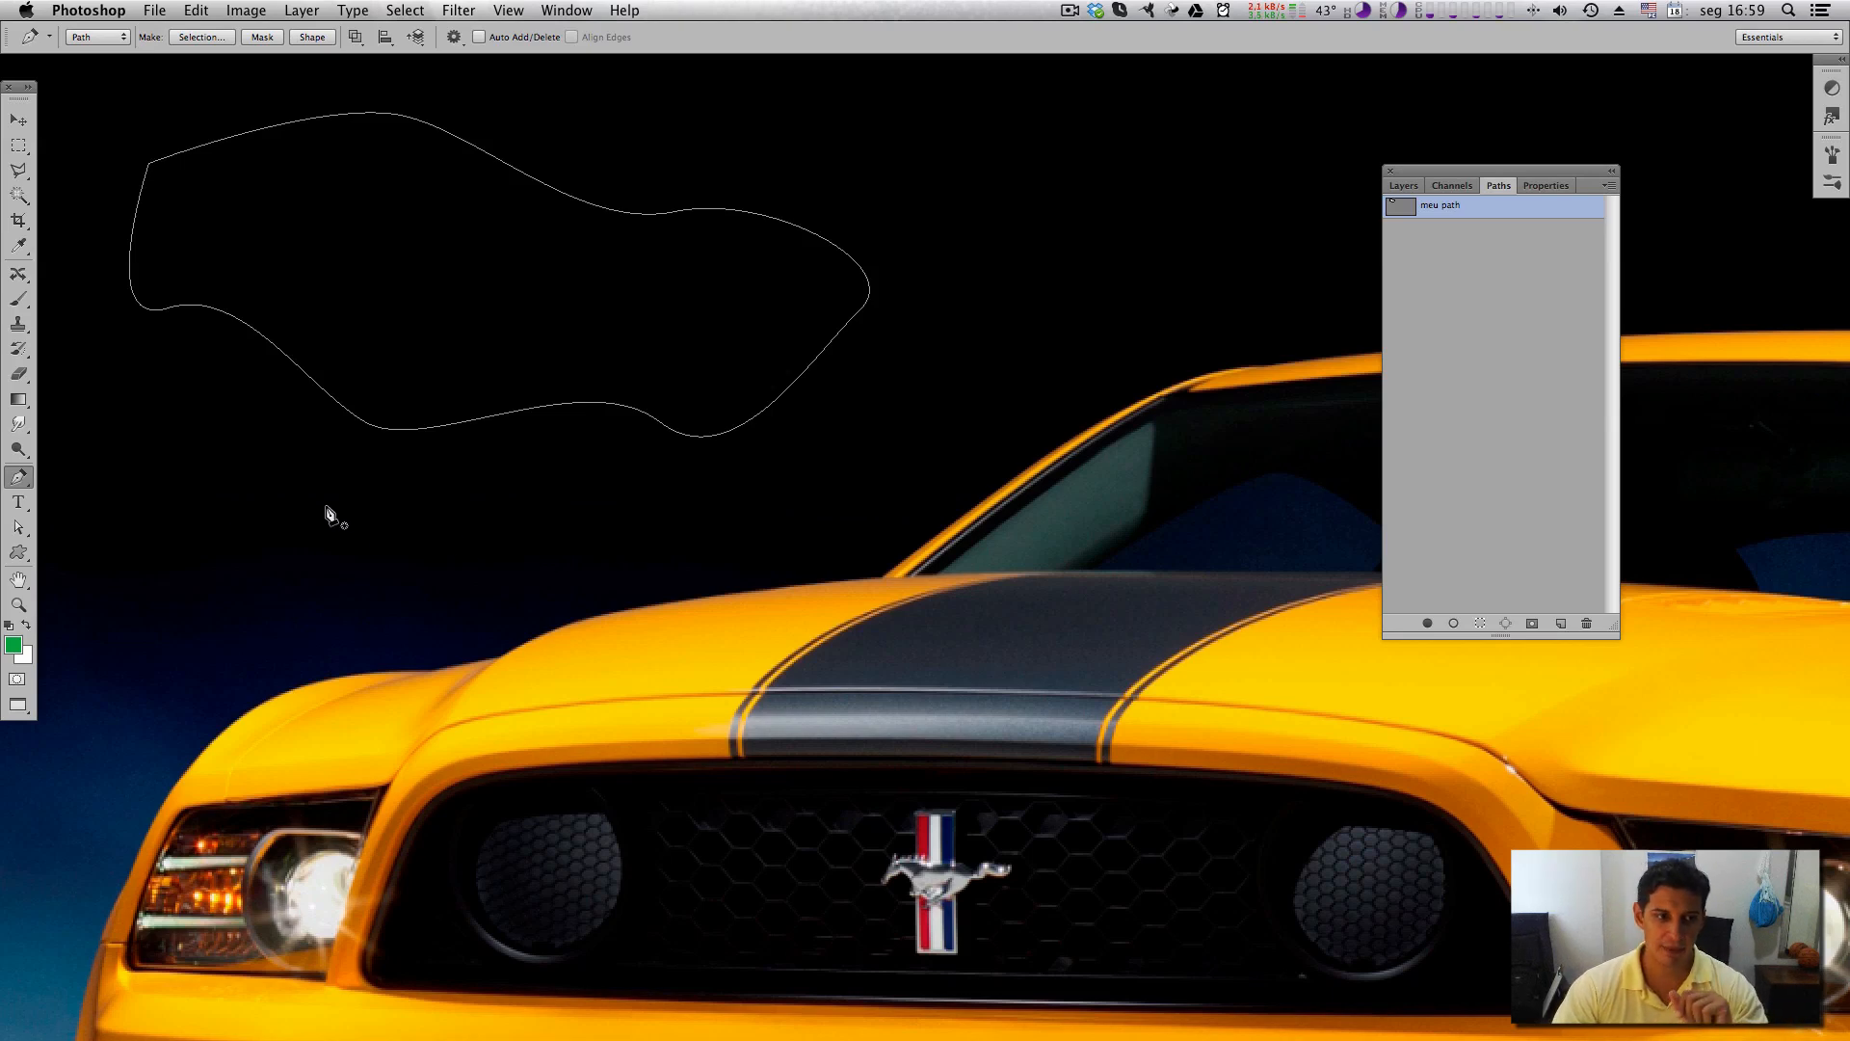
Select the entire saved path with all its anchor points using the Path Selection tool.
left_click(16, 478)
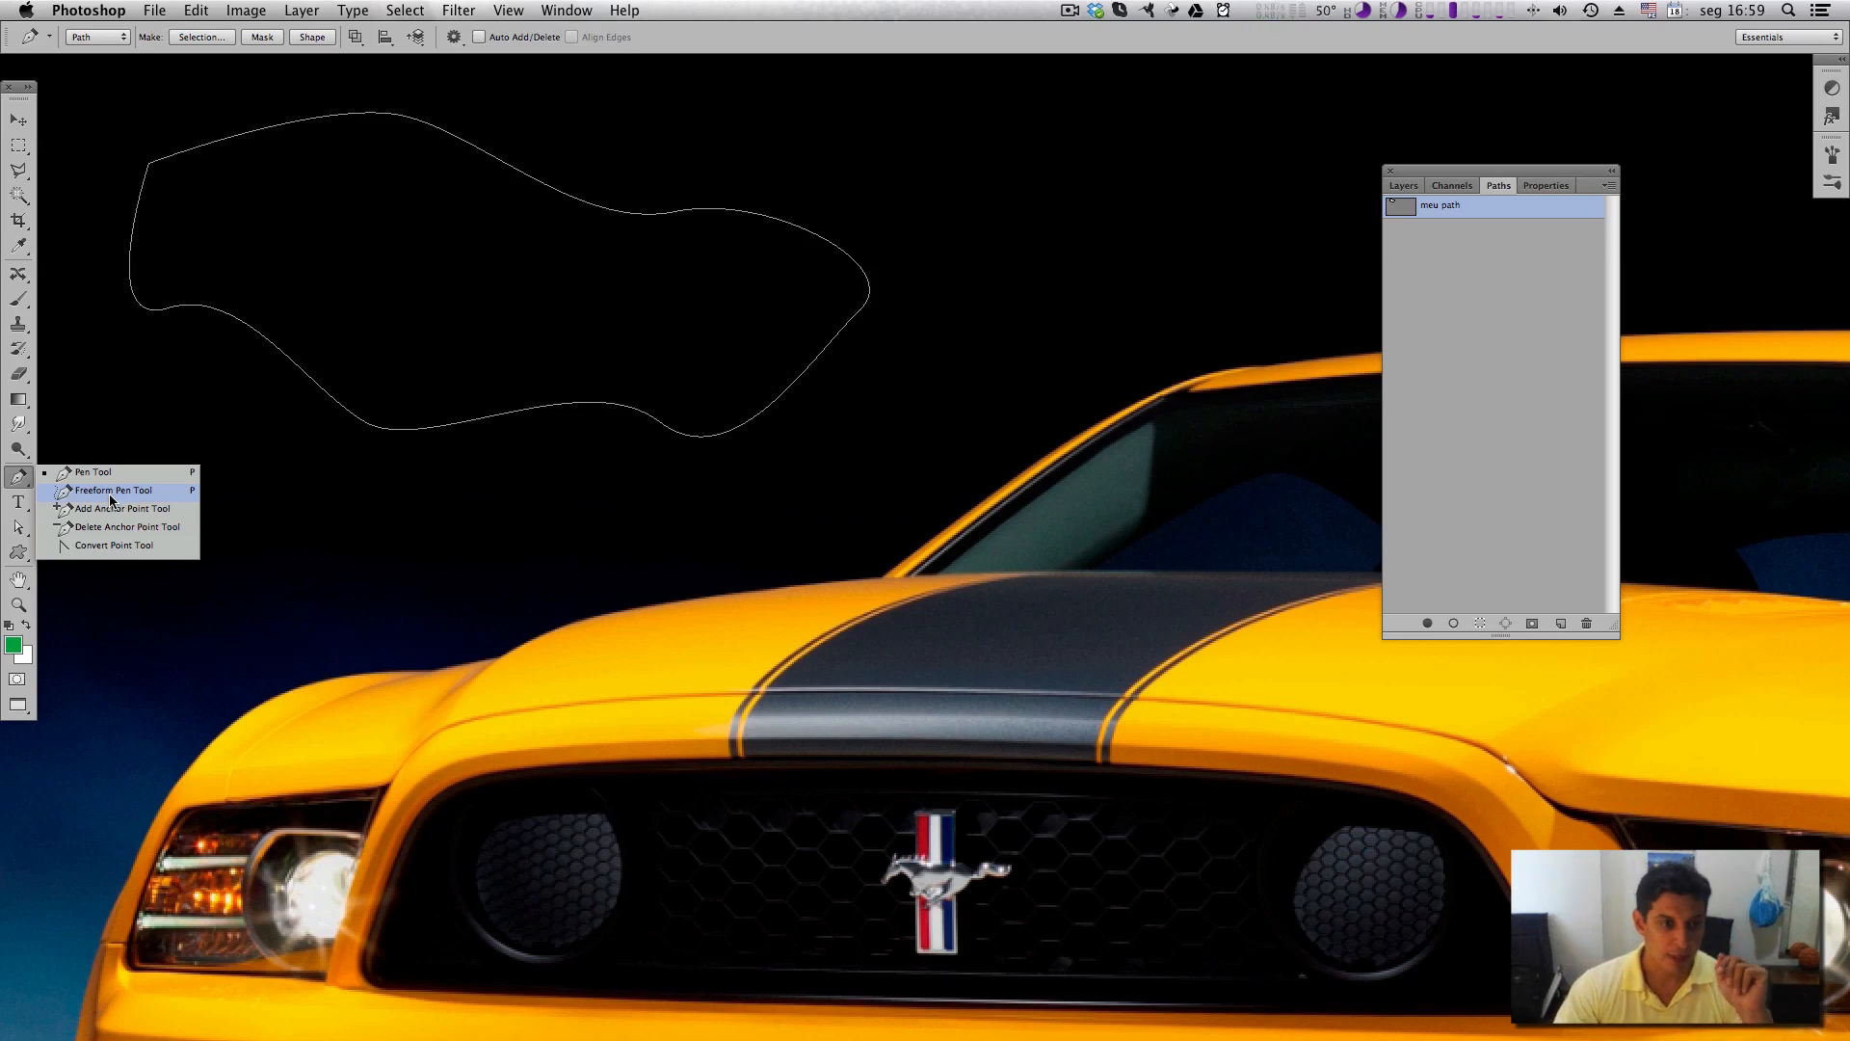
left_click(20, 536)
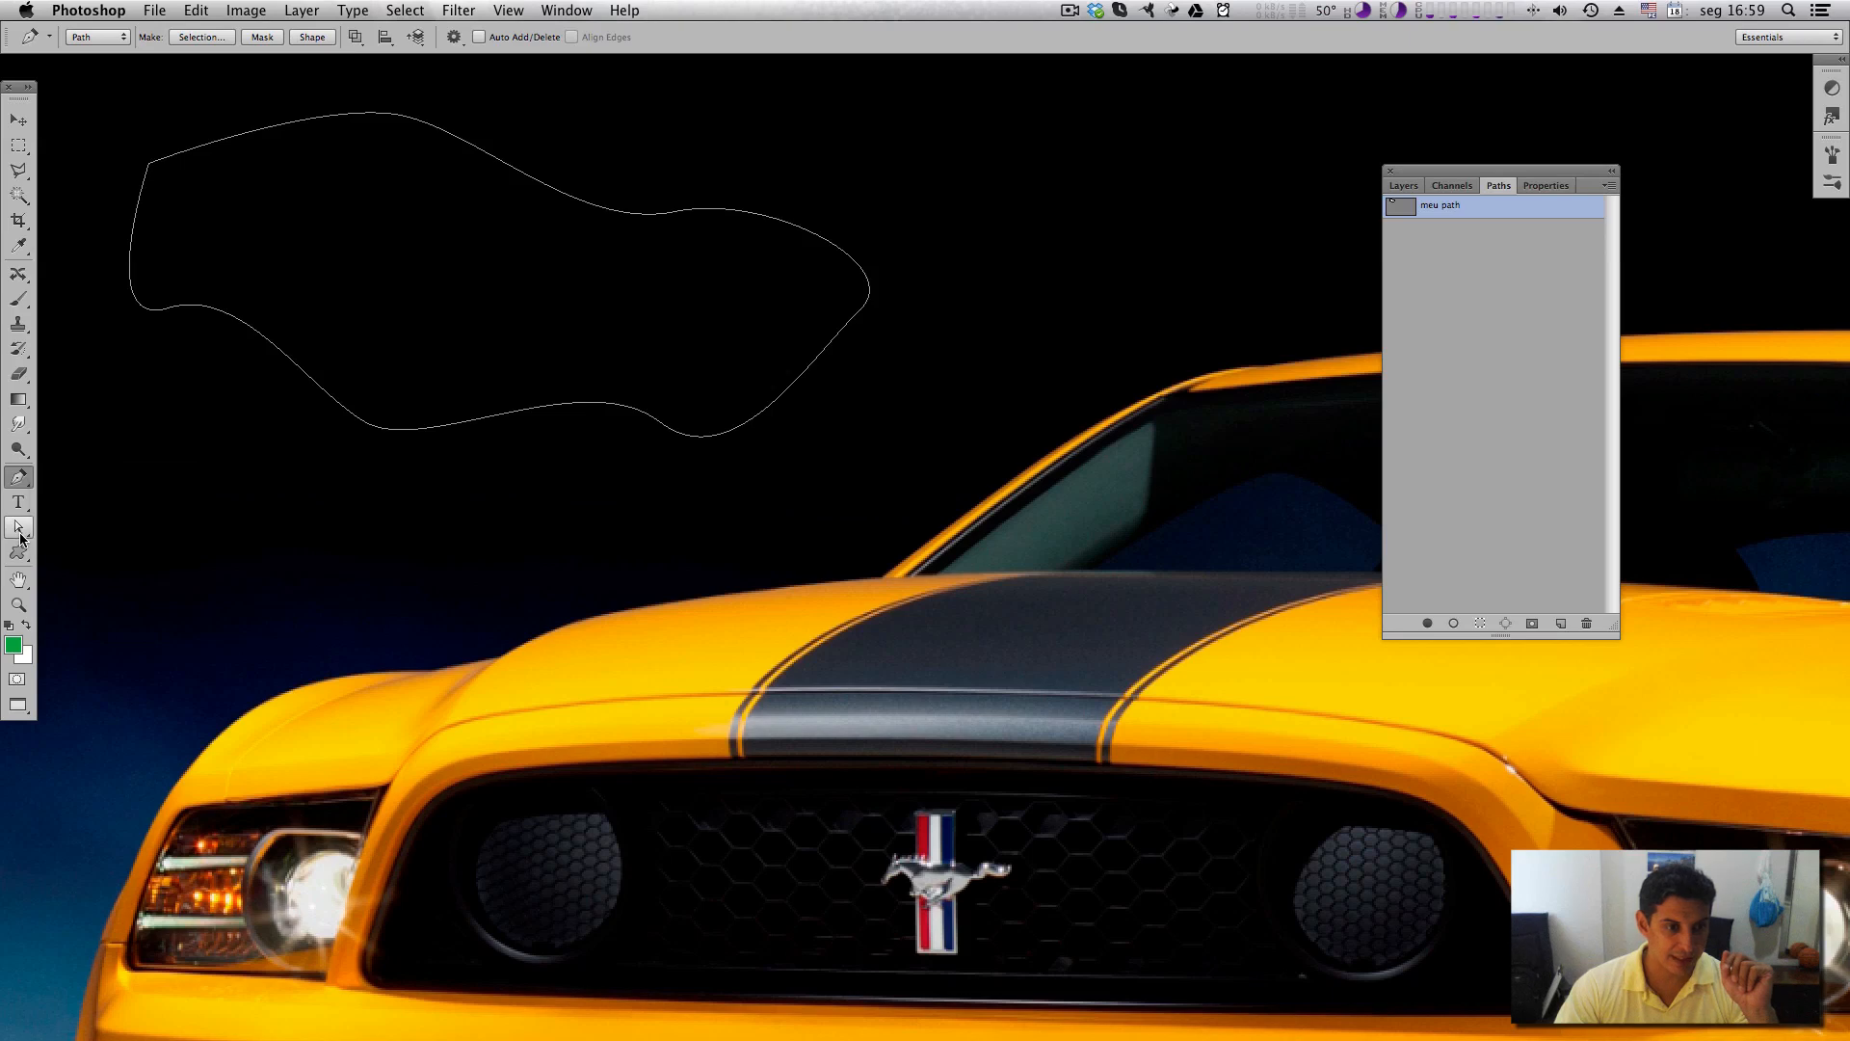
left_click(20, 536)
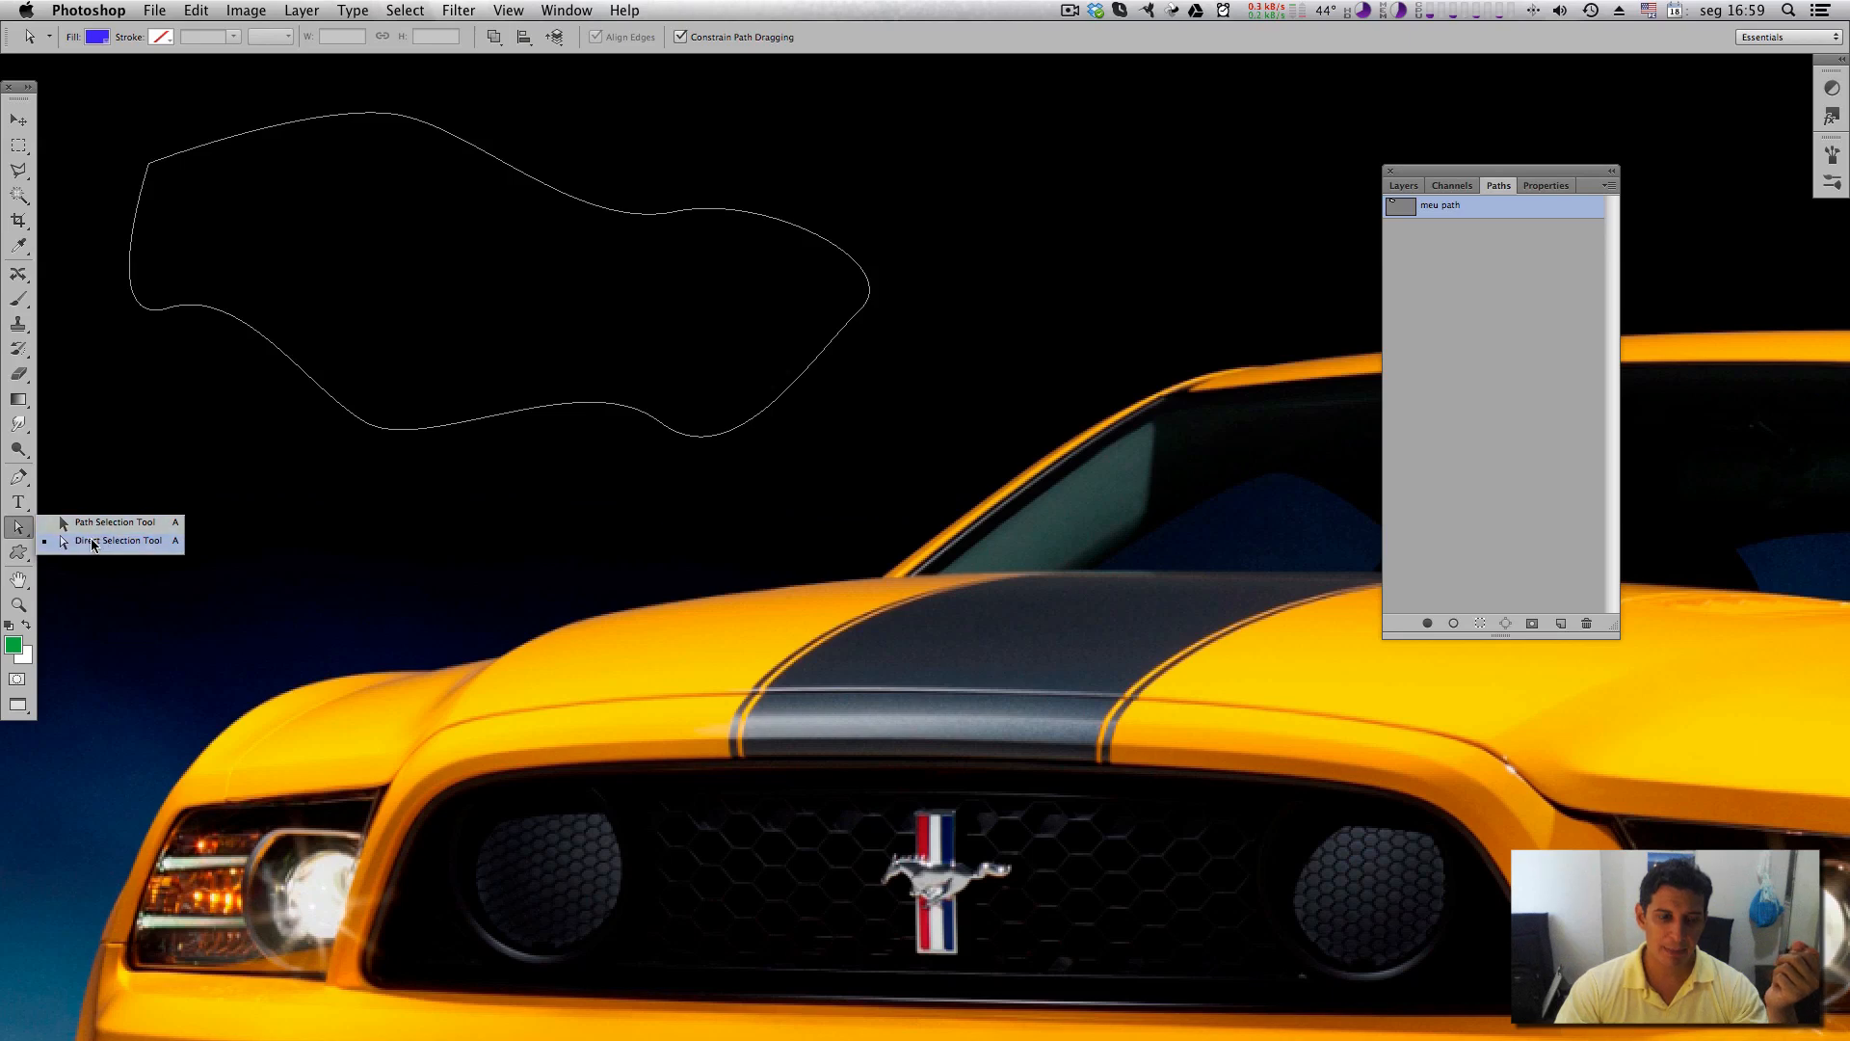
left_click(111, 540)
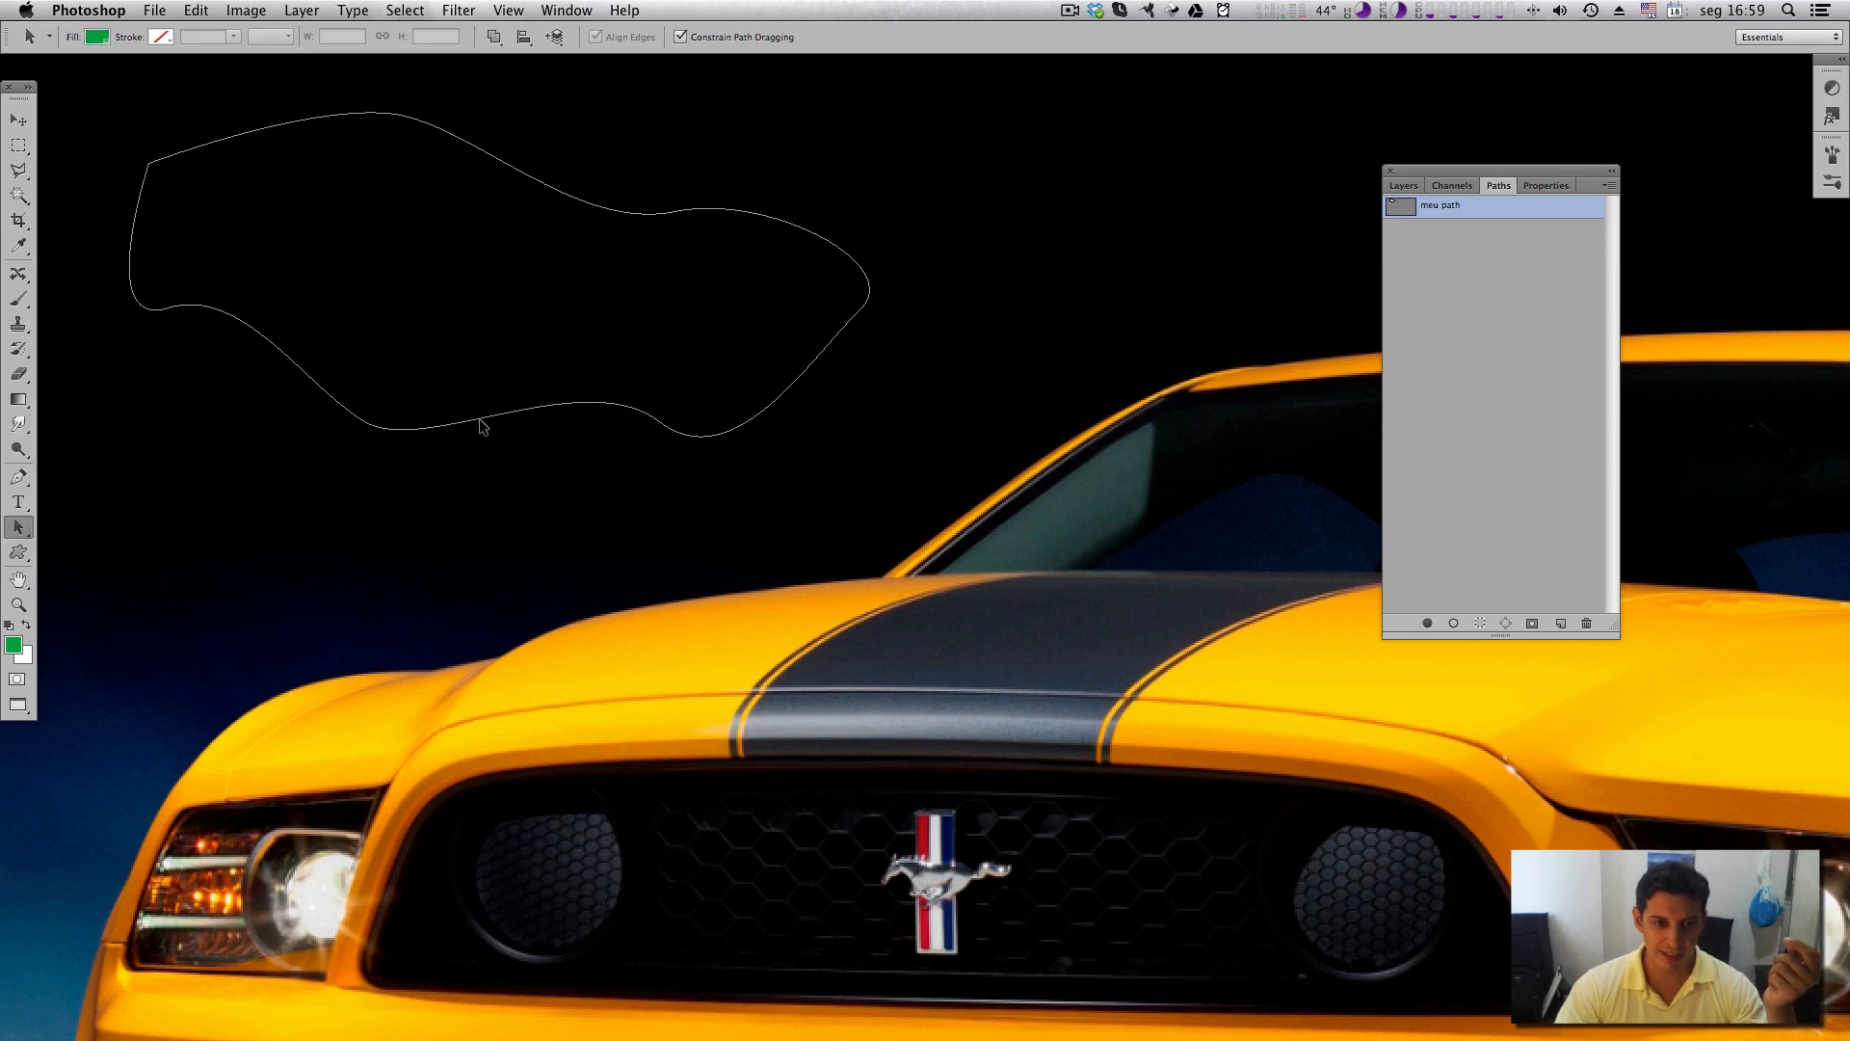
left_click(482, 425)
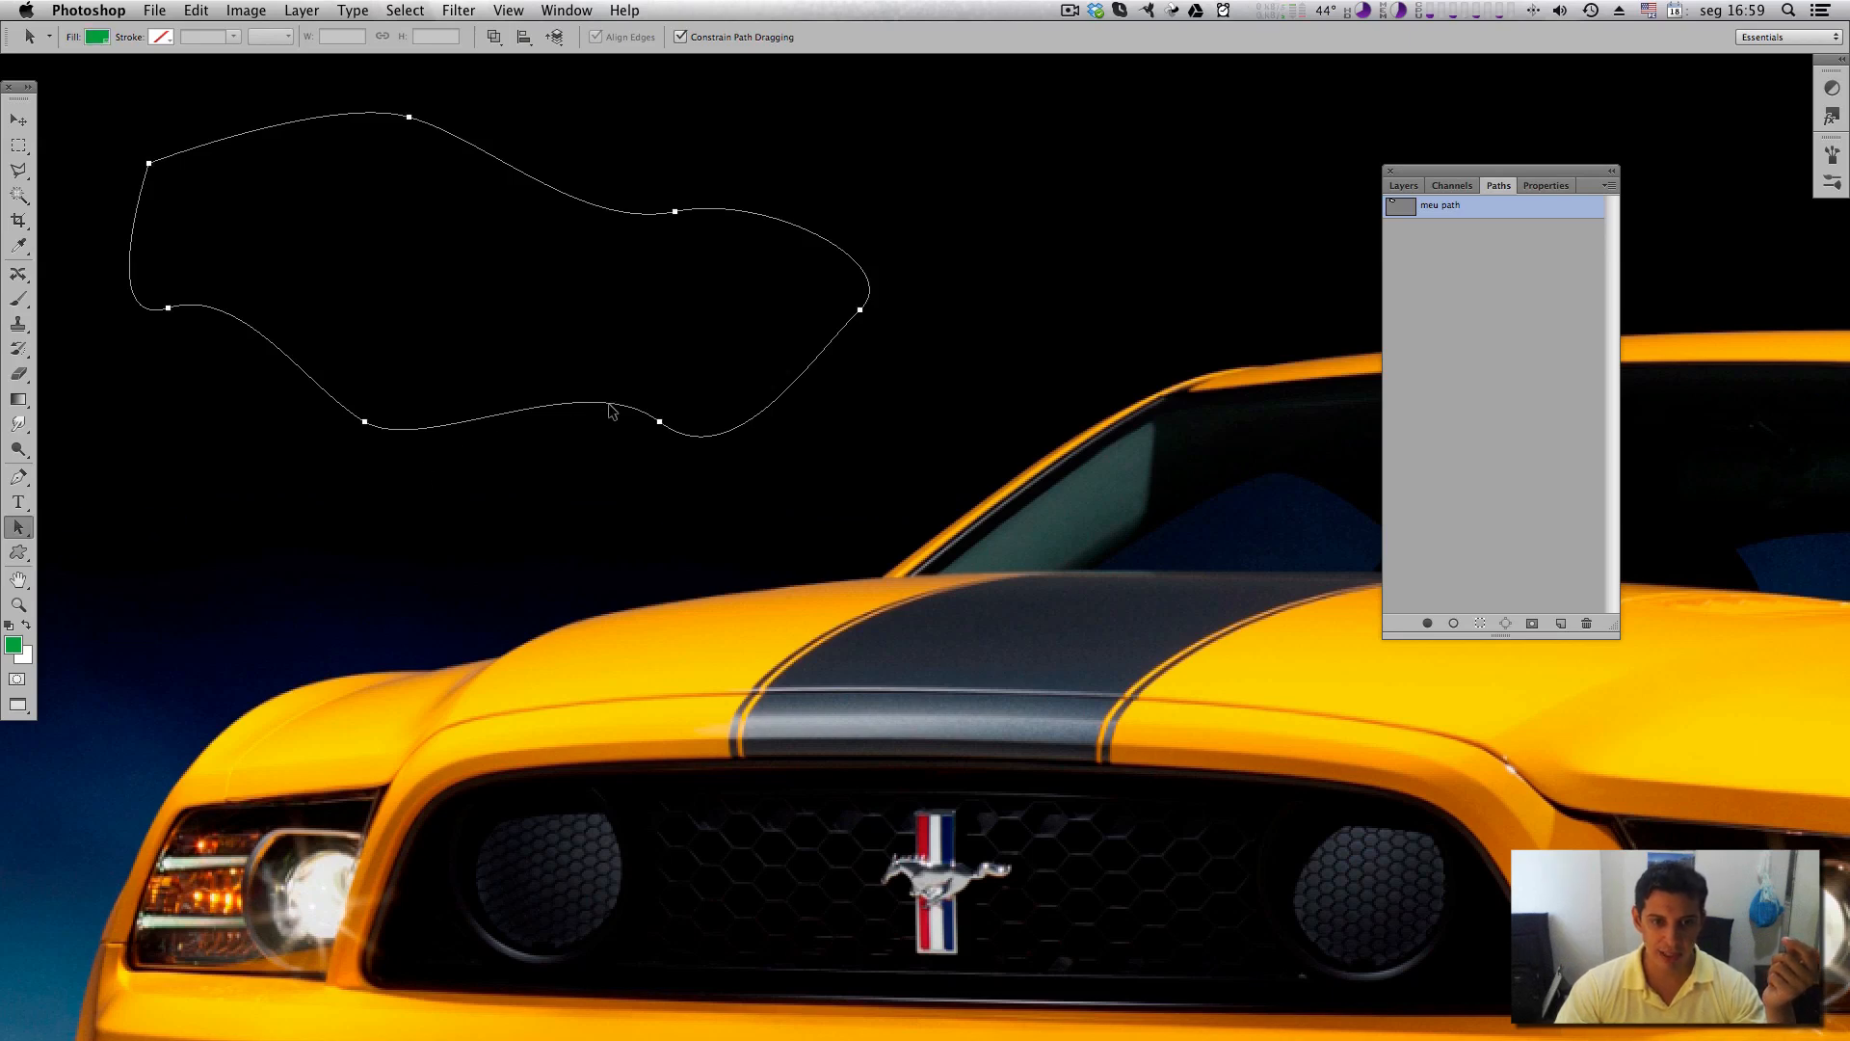
Using the Direct Selection tool, pick the path's lower segment and alternate between its right-end and lower-right anchor points, finishing on the lower-right one.
left_click(18, 527)
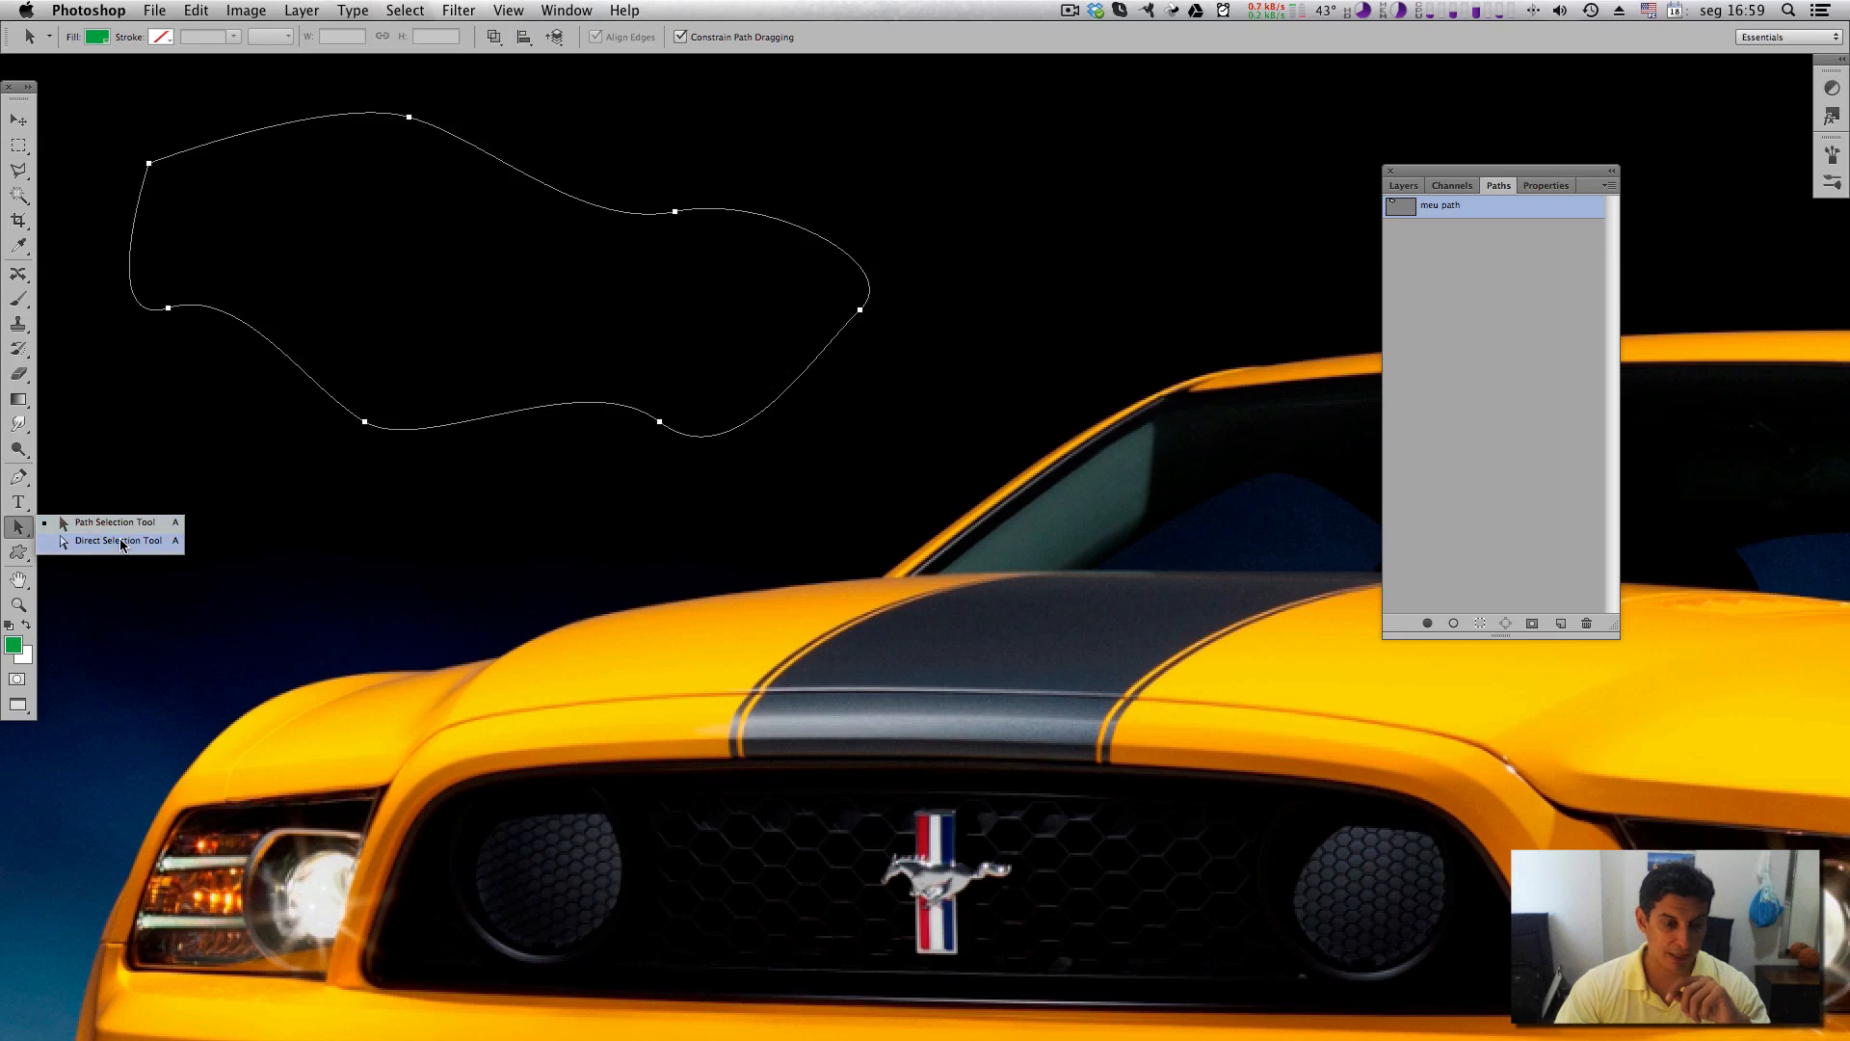
left_click(96, 541)
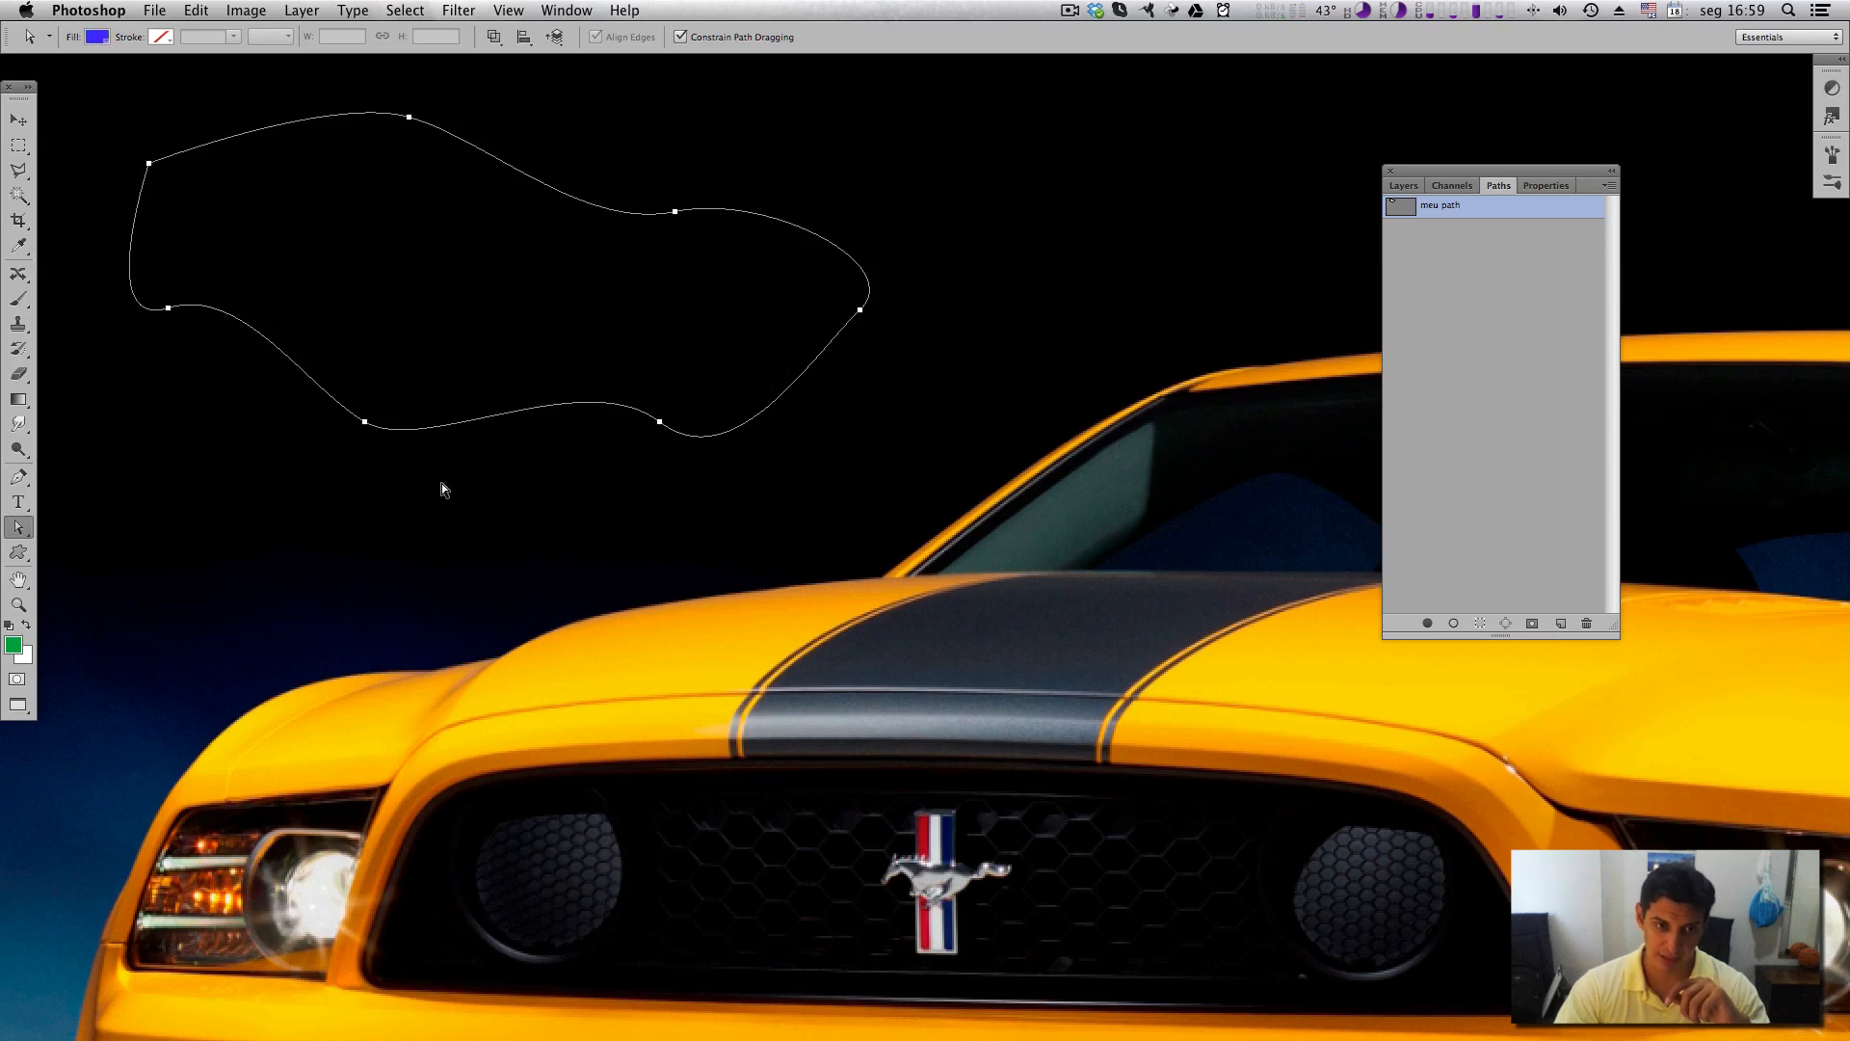
left_click(506, 414)
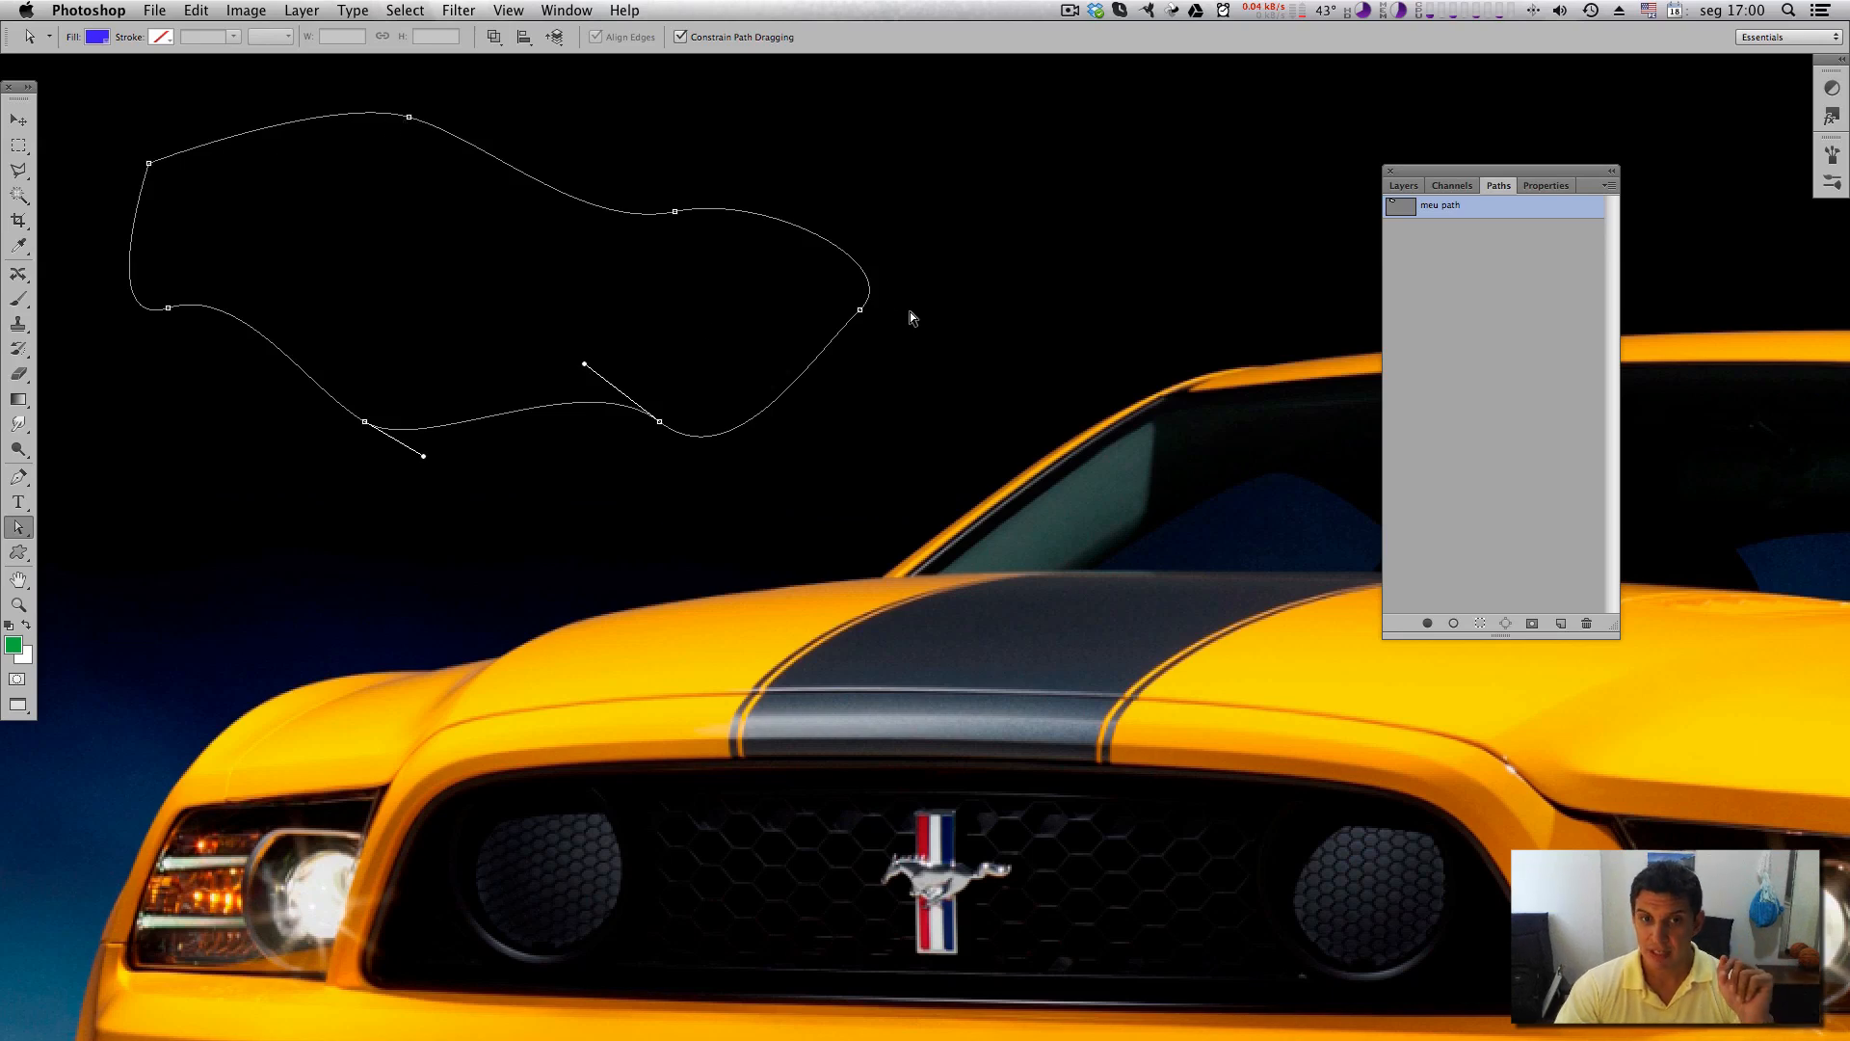
left_click(860, 311)
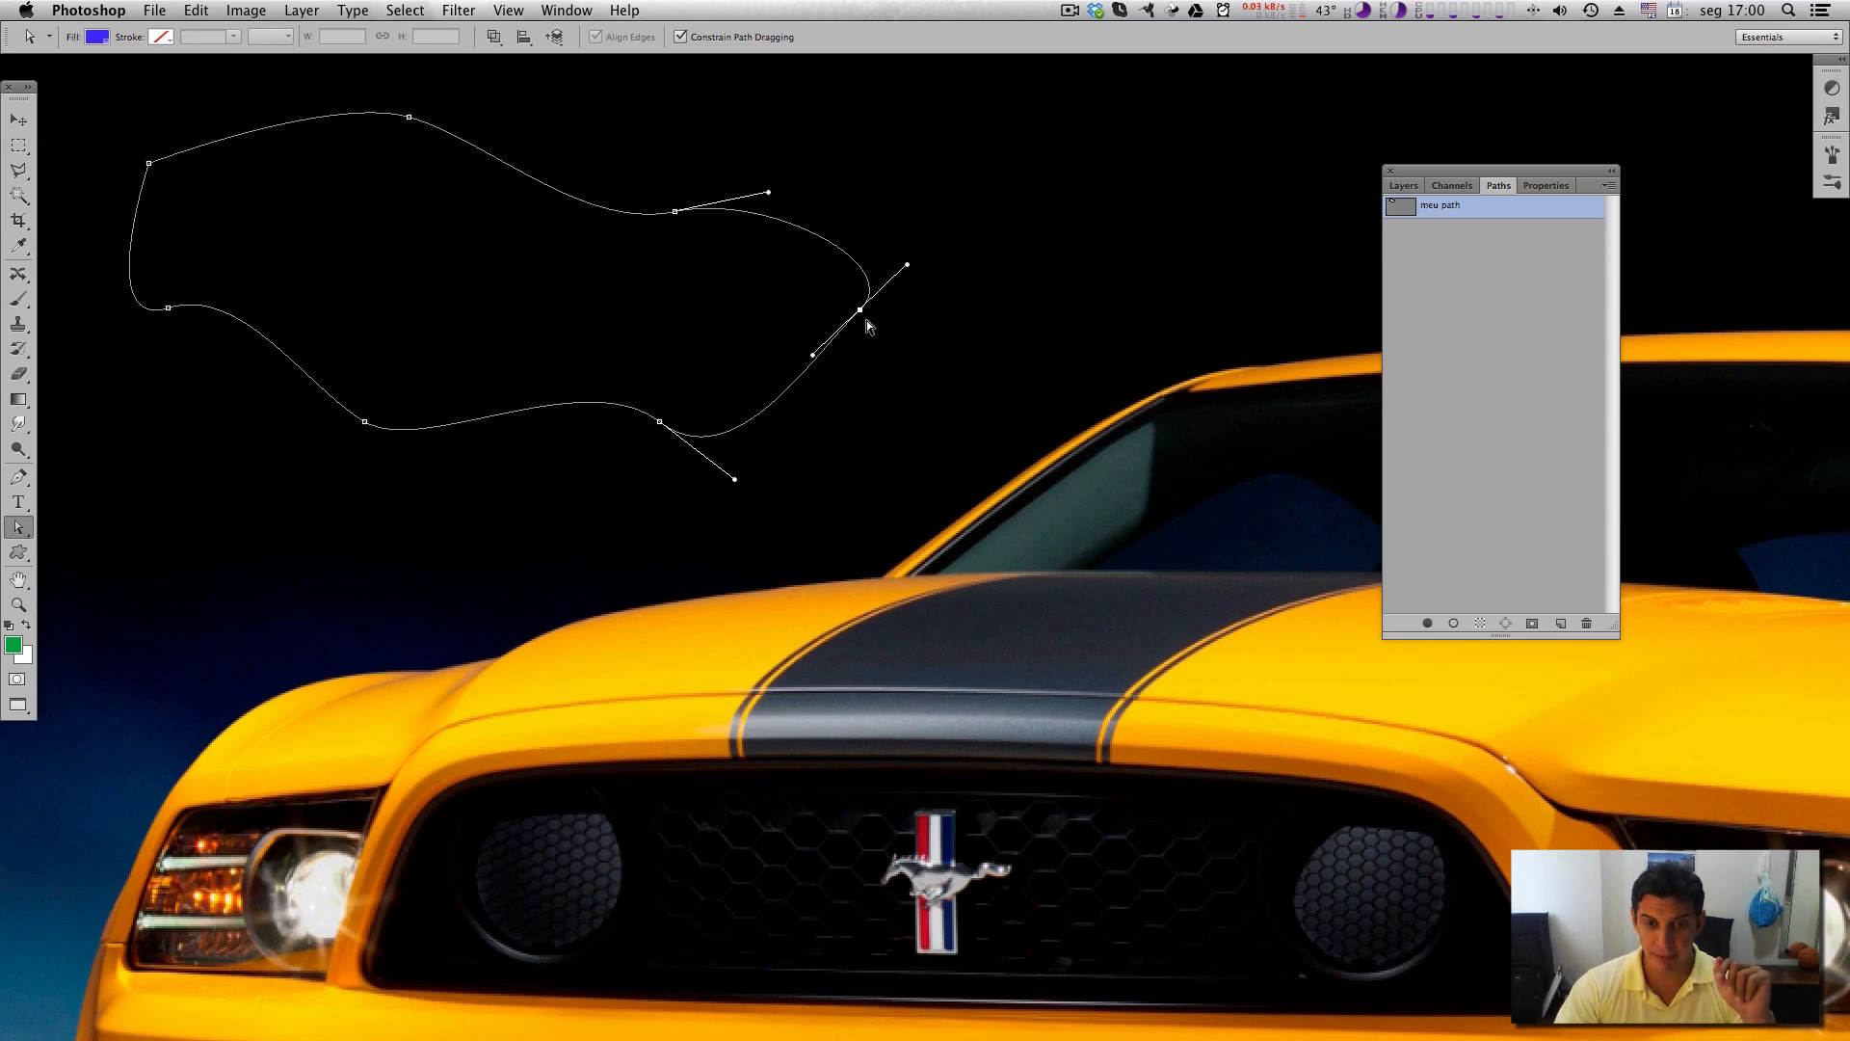
left_click(661, 421)
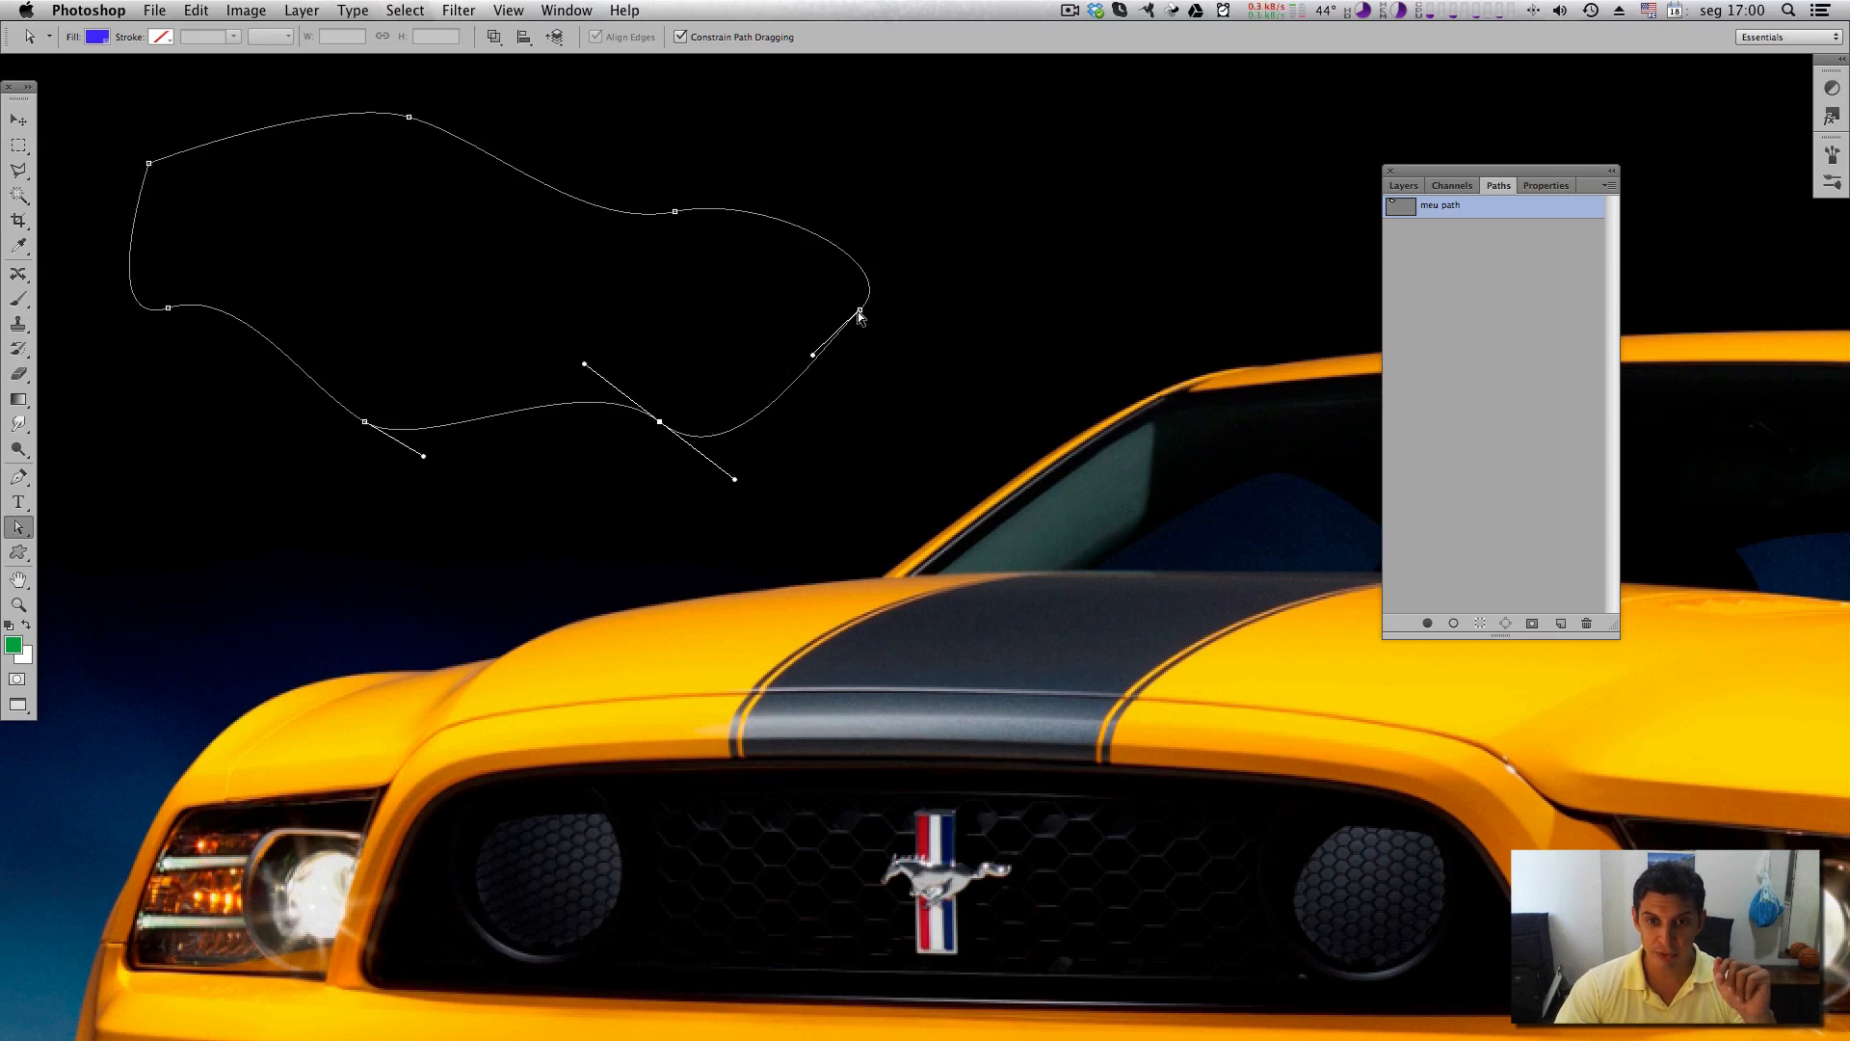
left_click(860, 312)
left_click(659, 422)
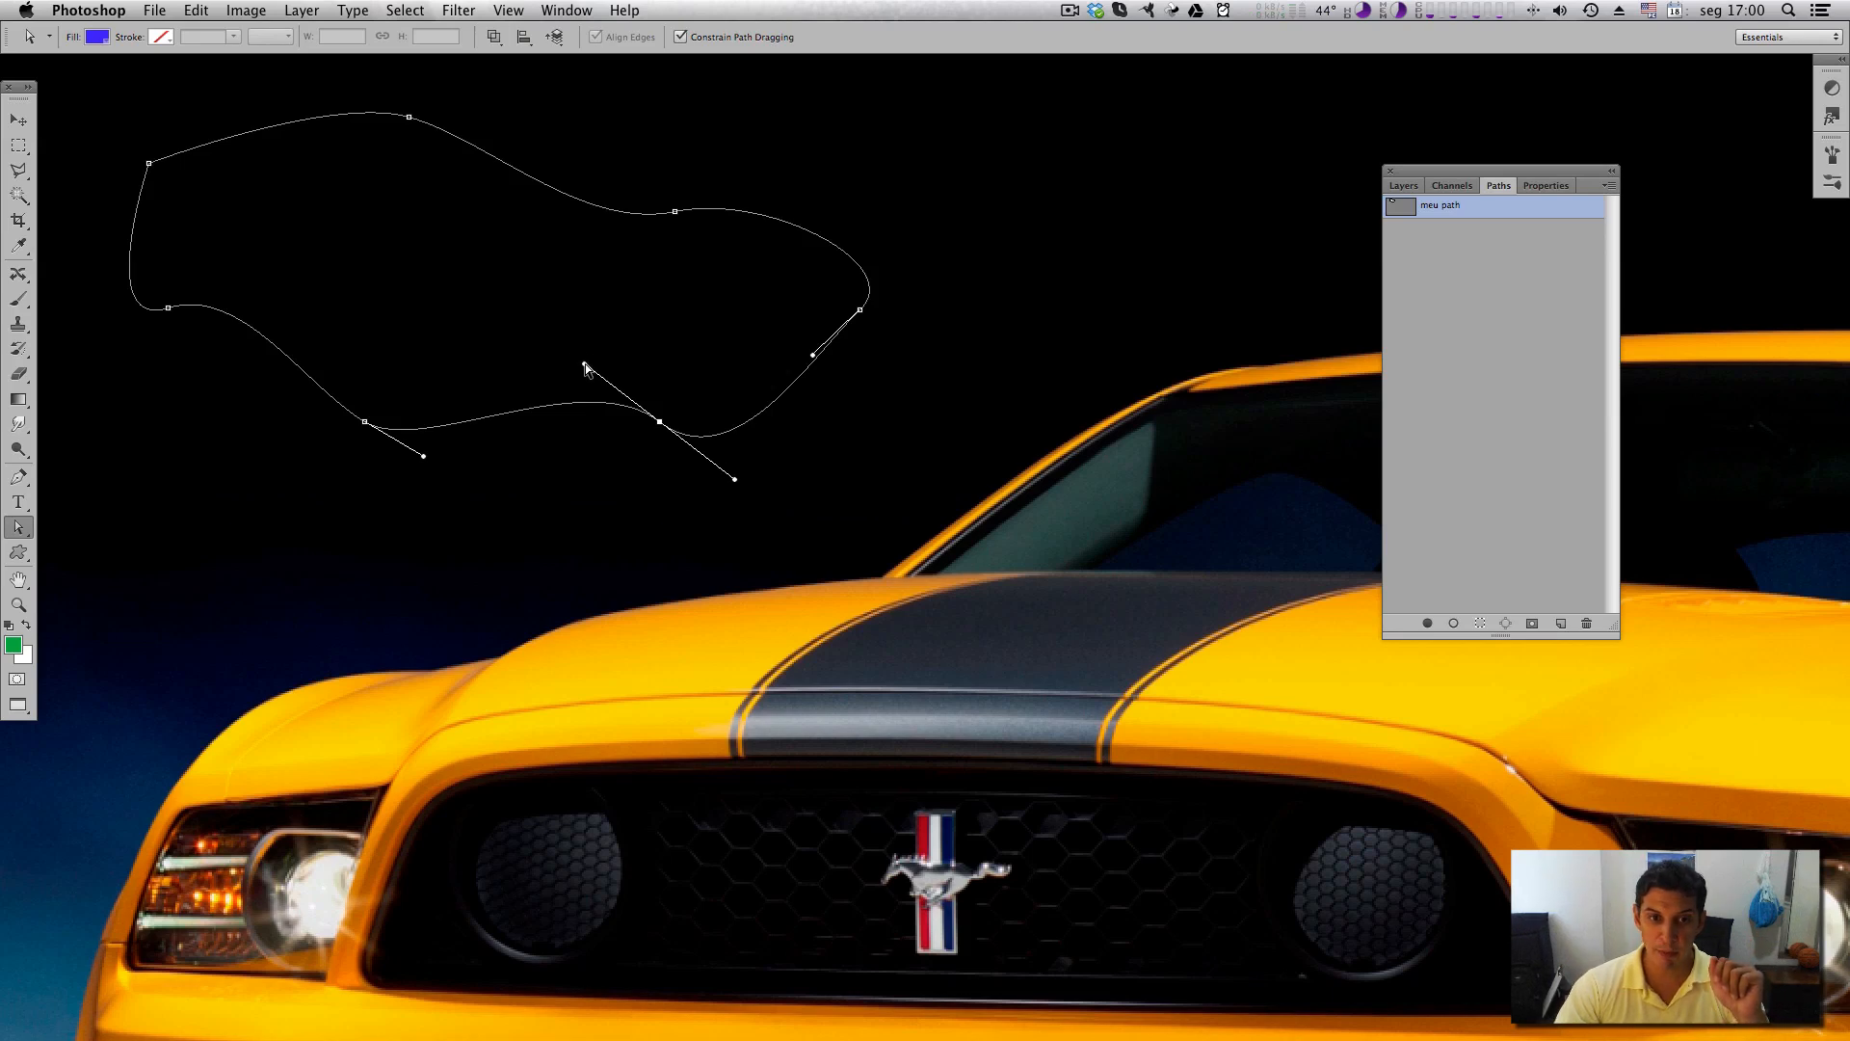
Swing the lower-right anchor's inner direction handle straight down, and move that anchor up-left and the right-end anchor slightly outward.
left_click_drag(586, 364, 660, 502)
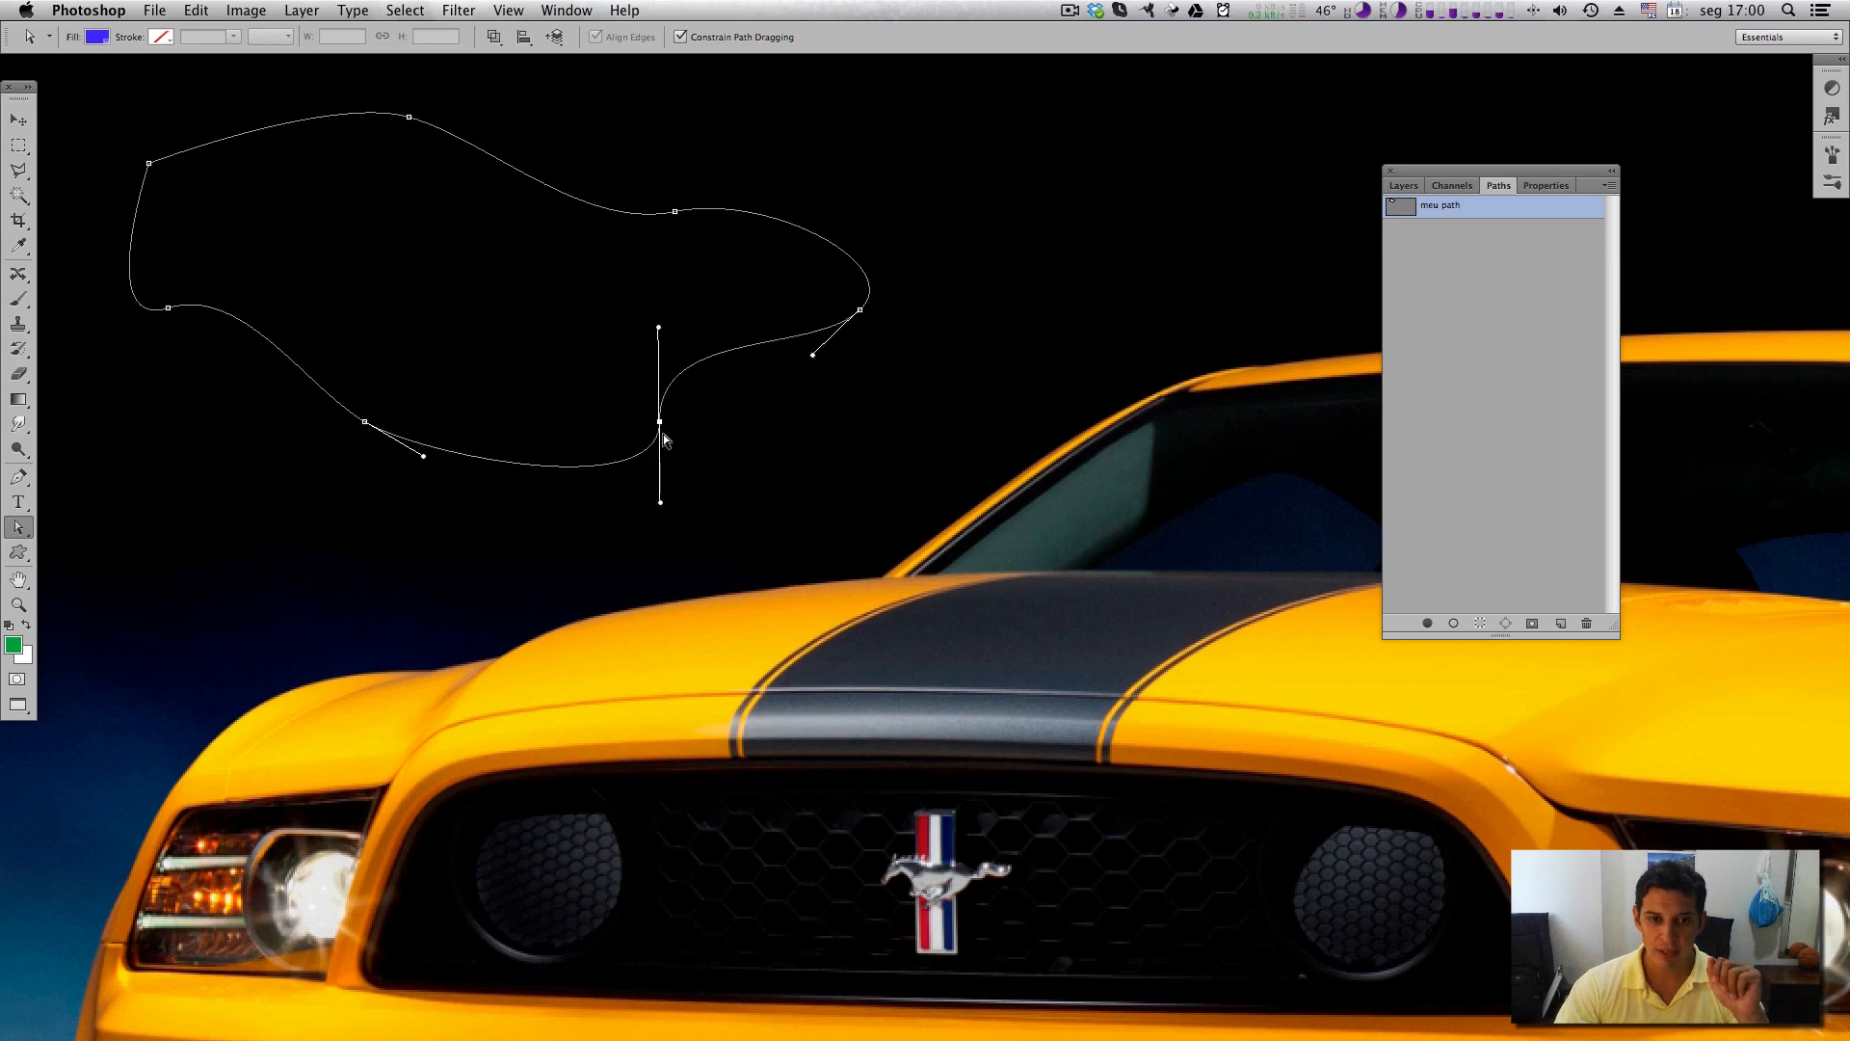
left_click_drag(660, 421, 611, 340)
left_click_drag(861, 310, 902, 305)
mouse_move(607, 337)
left_mouse_down()
mouse_move(530, 382)
mouse_move(655, 400)
mouse_move(581, 368)
mouse_move(619, 368)
left_mouse_up()
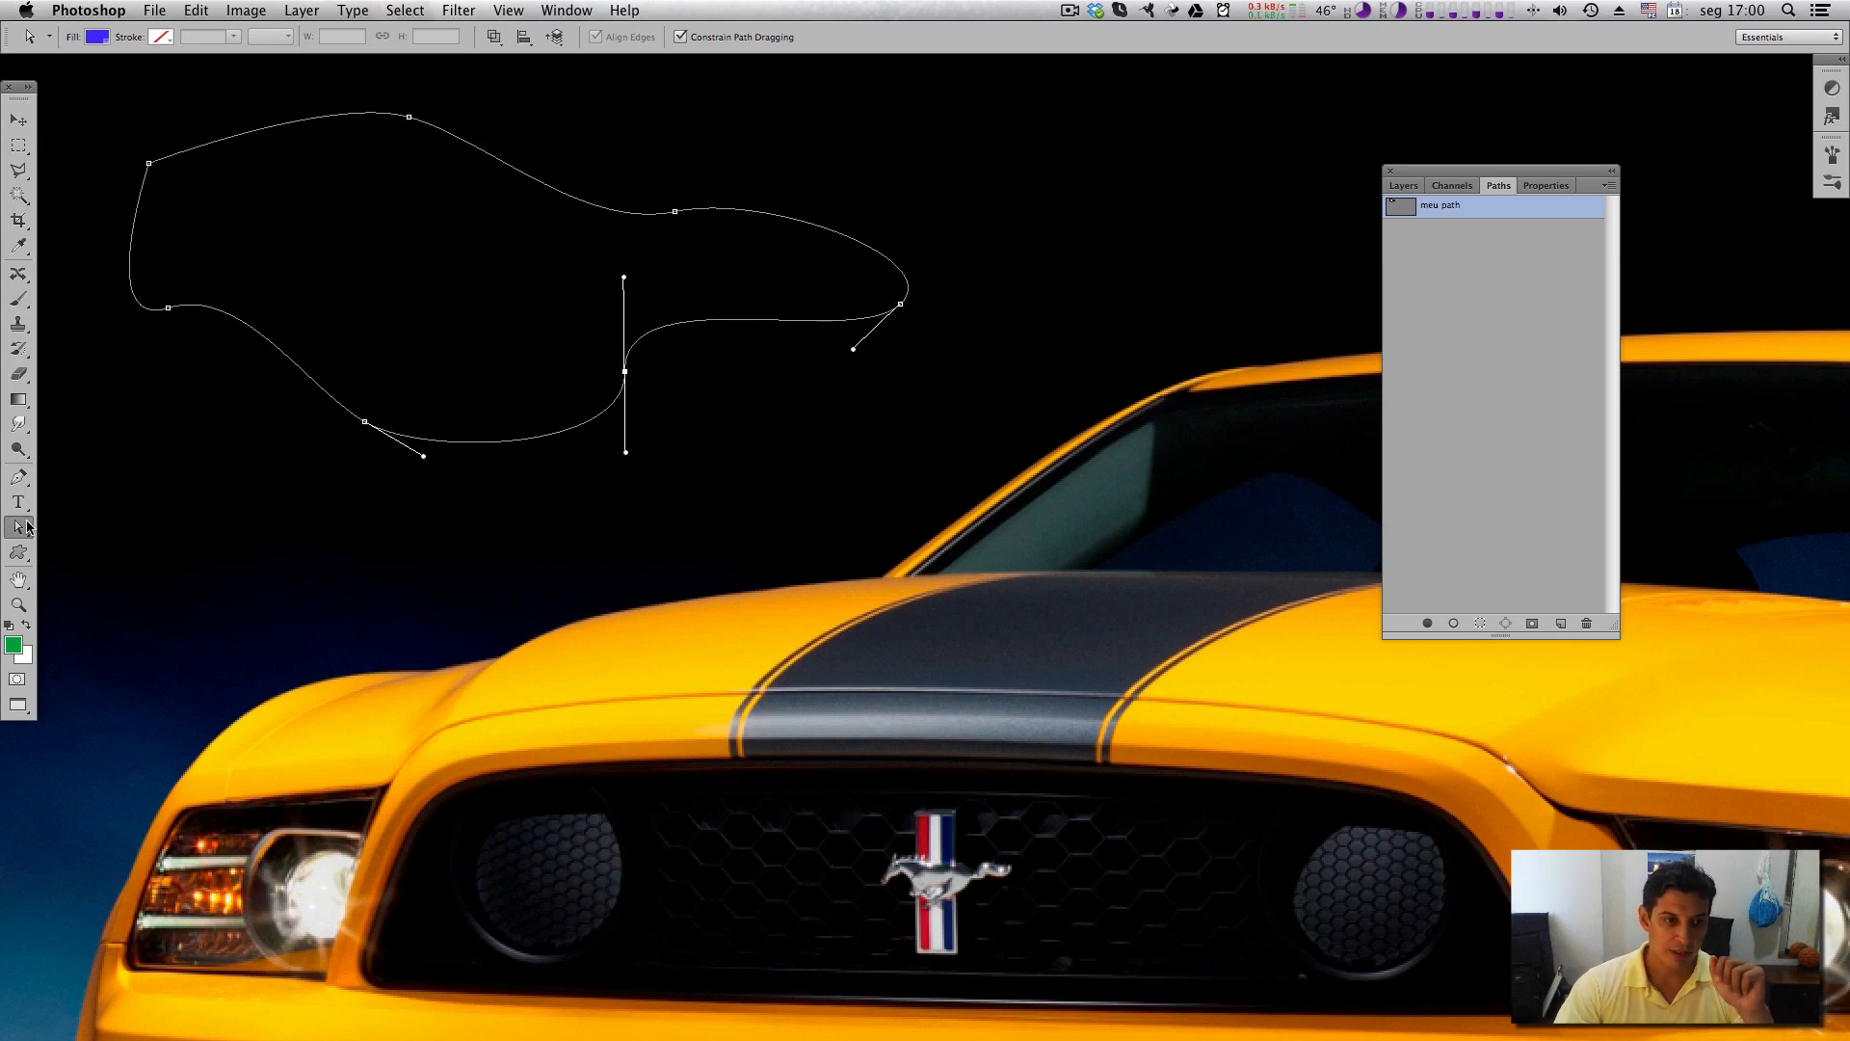
Move the whole path down and to the right with the Path Selection tool.
left_click(23, 526)
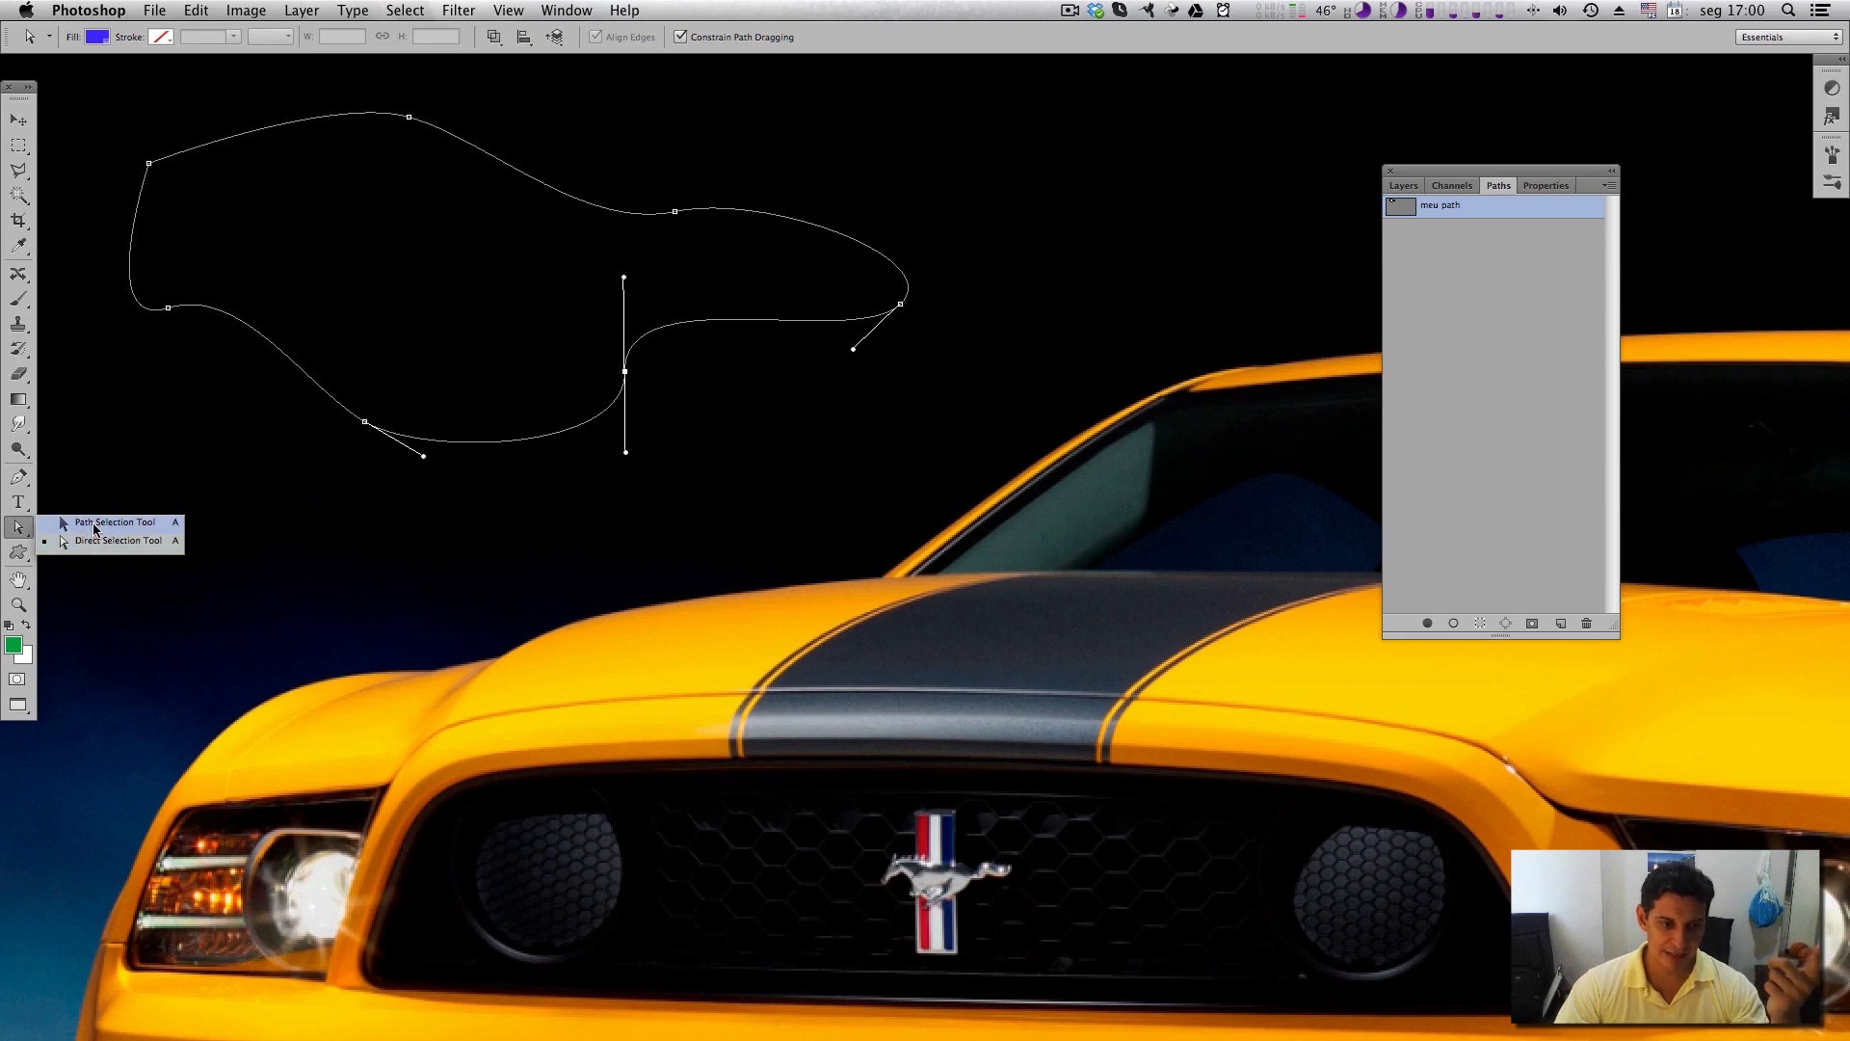
left_click(94, 525)
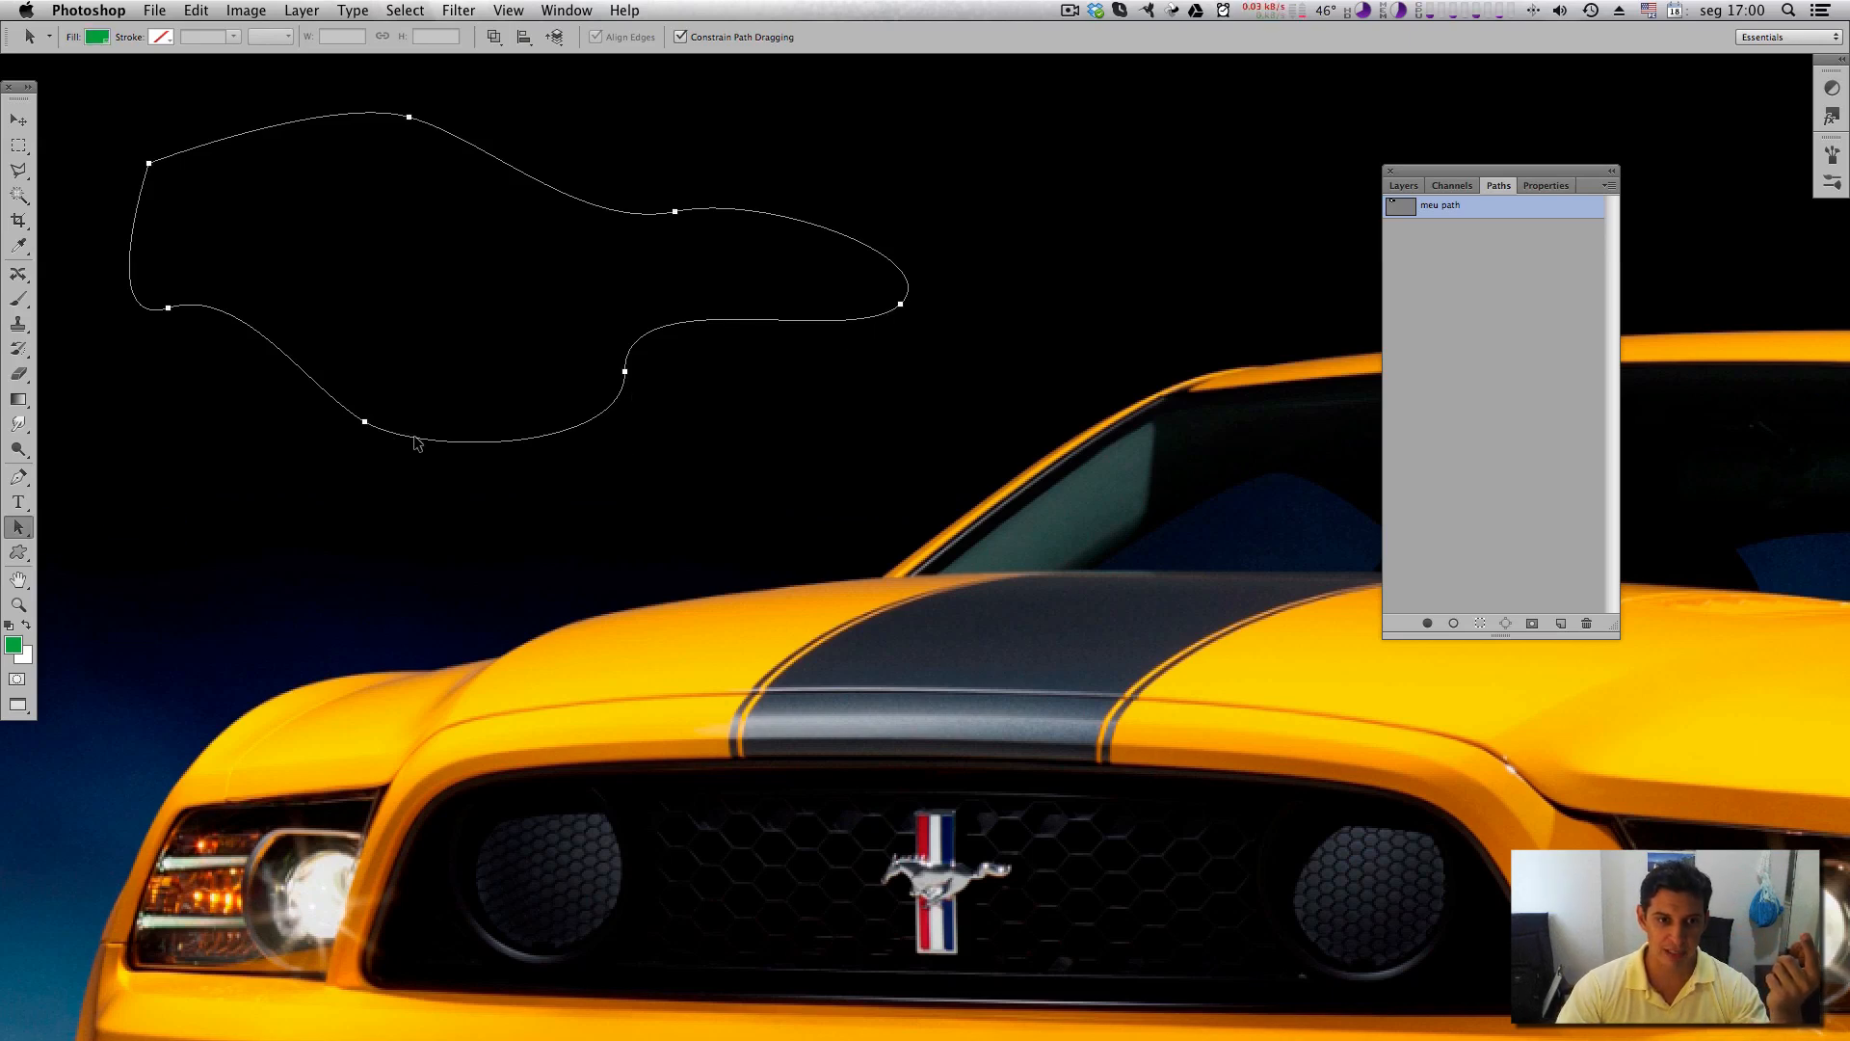
left_click_drag(415, 441, 509, 472)
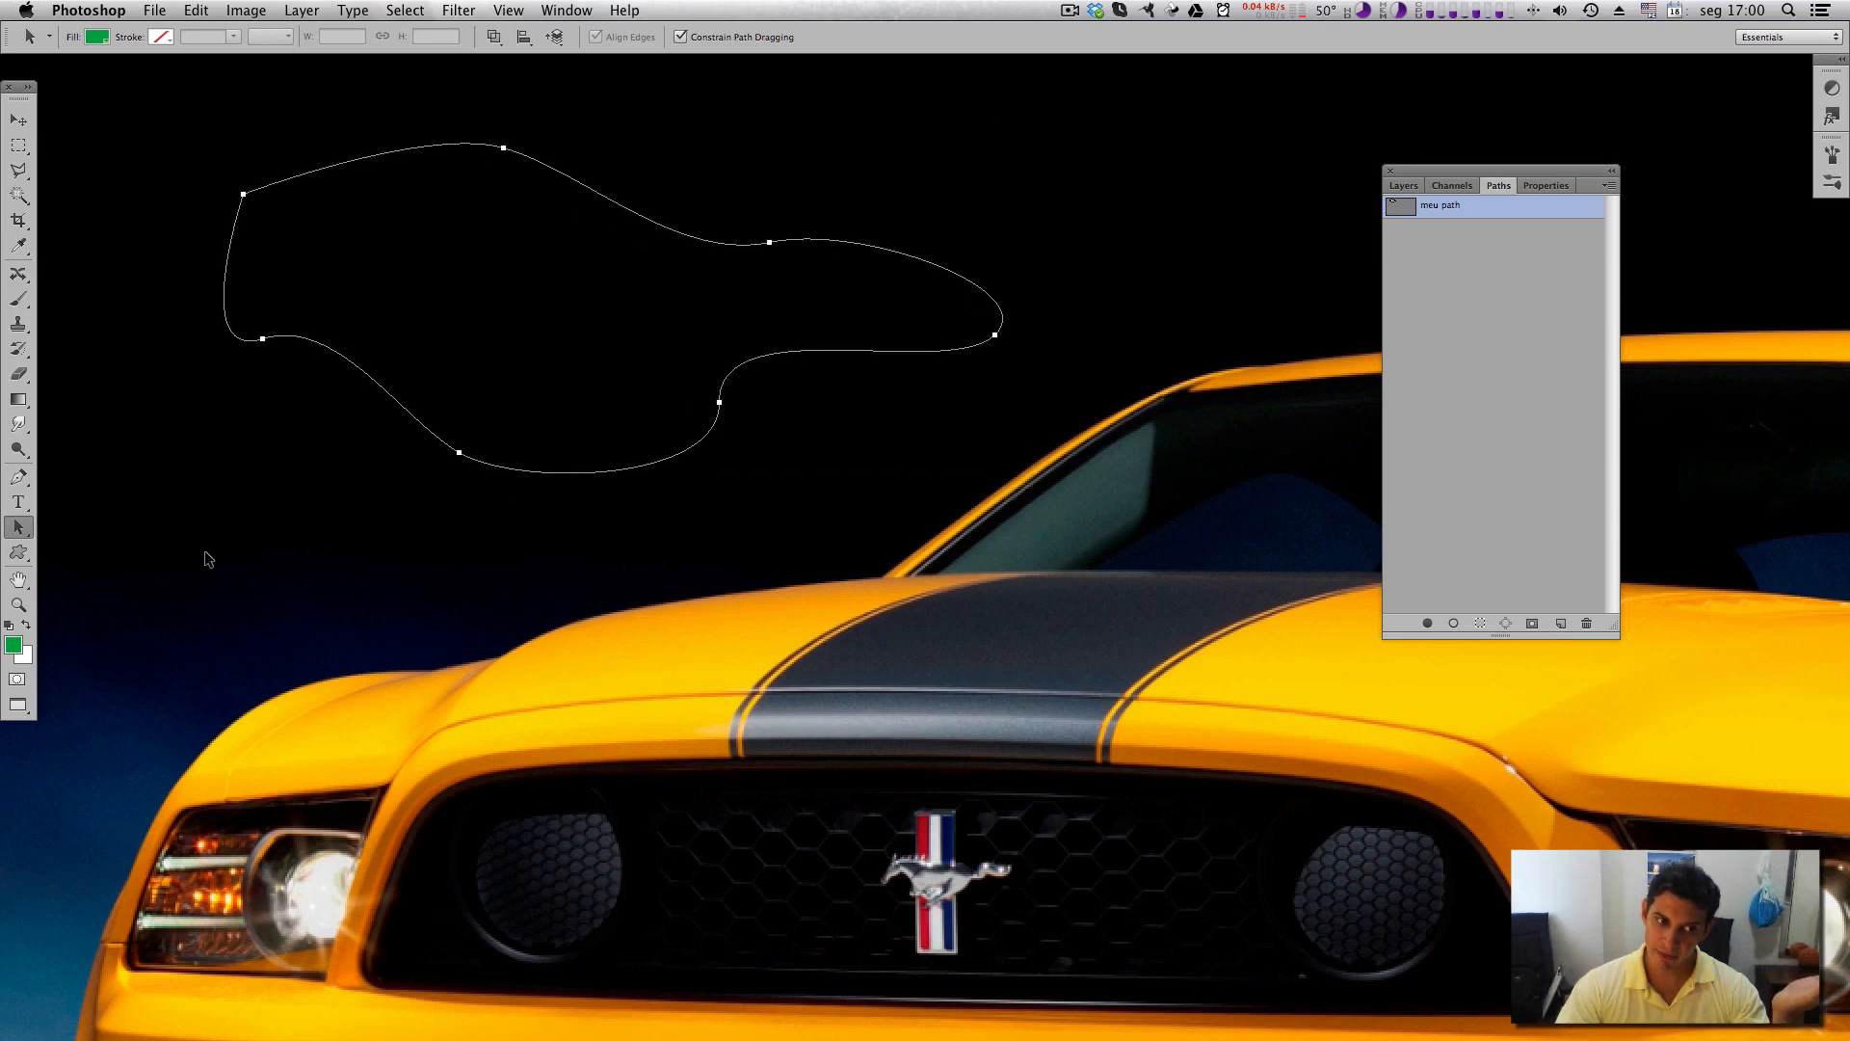
Shift only the lower-right anchor point slightly up and to the left with the Direct Selection tool.
left_click(18, 527)
left_click(135, 536)
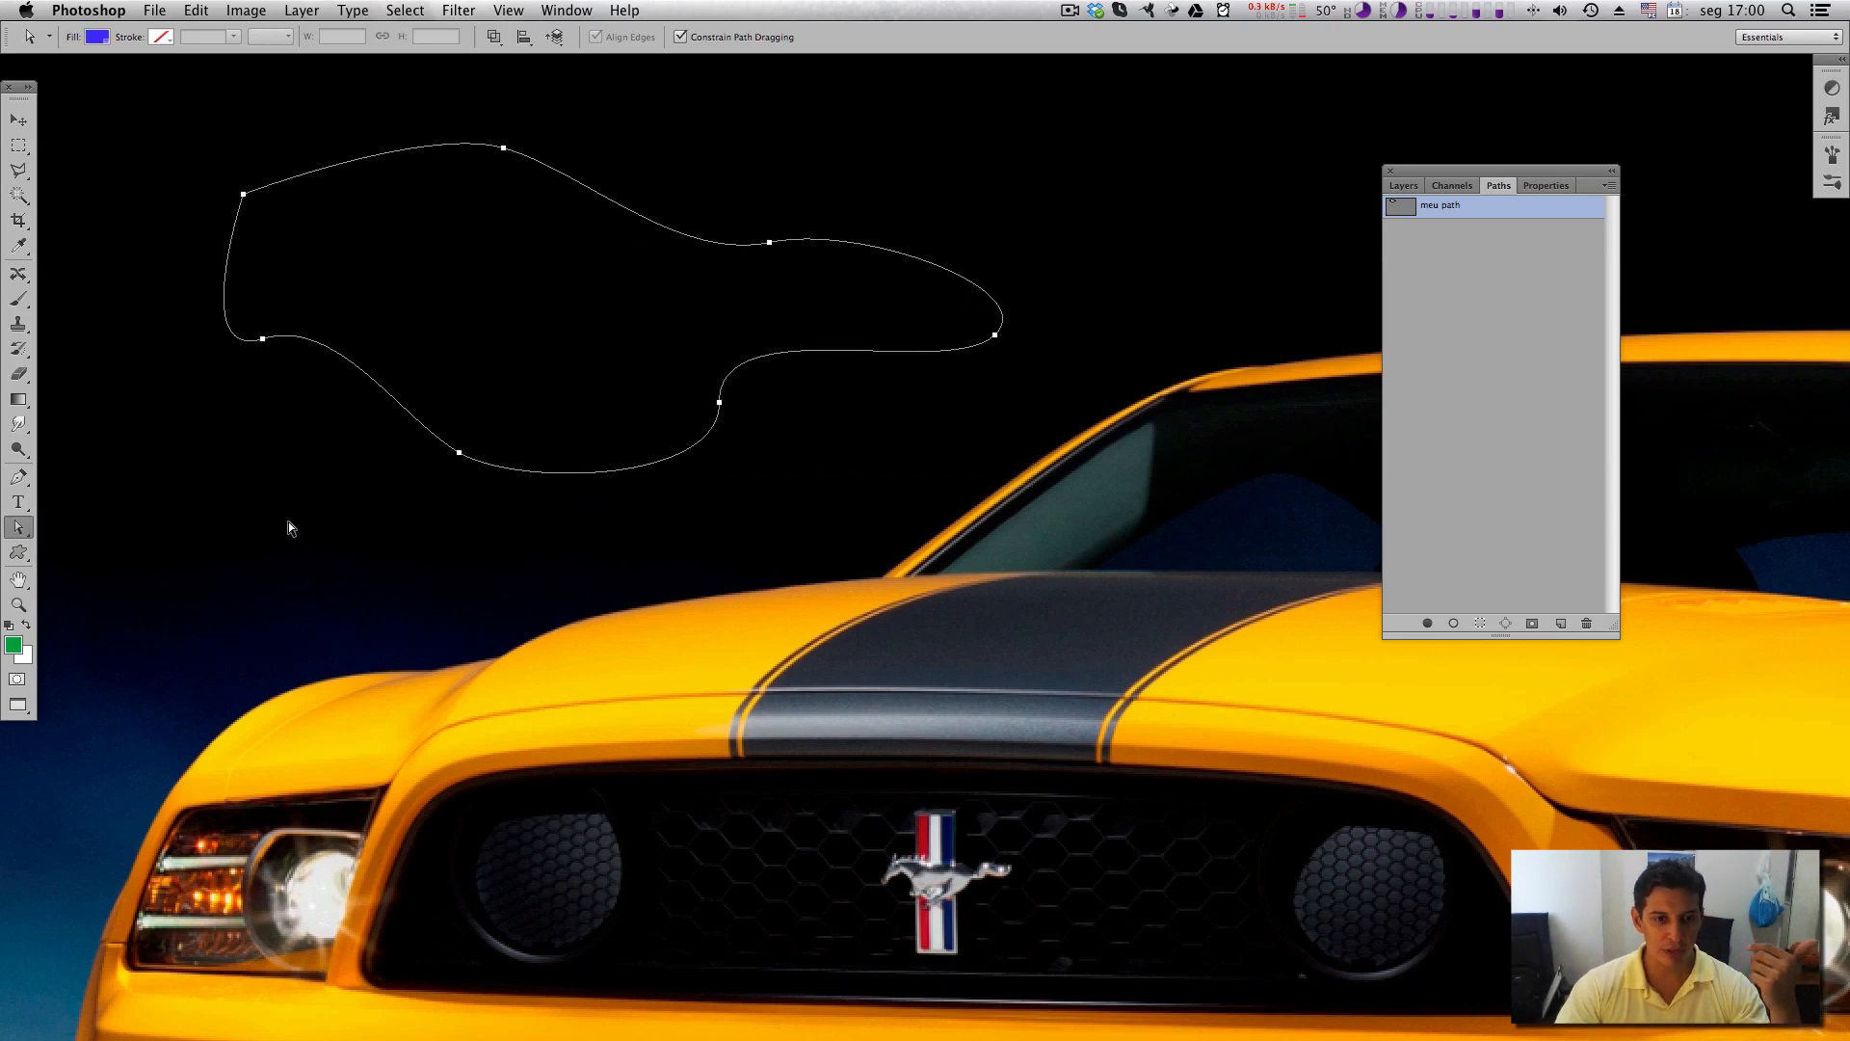
left_click(609, 470)
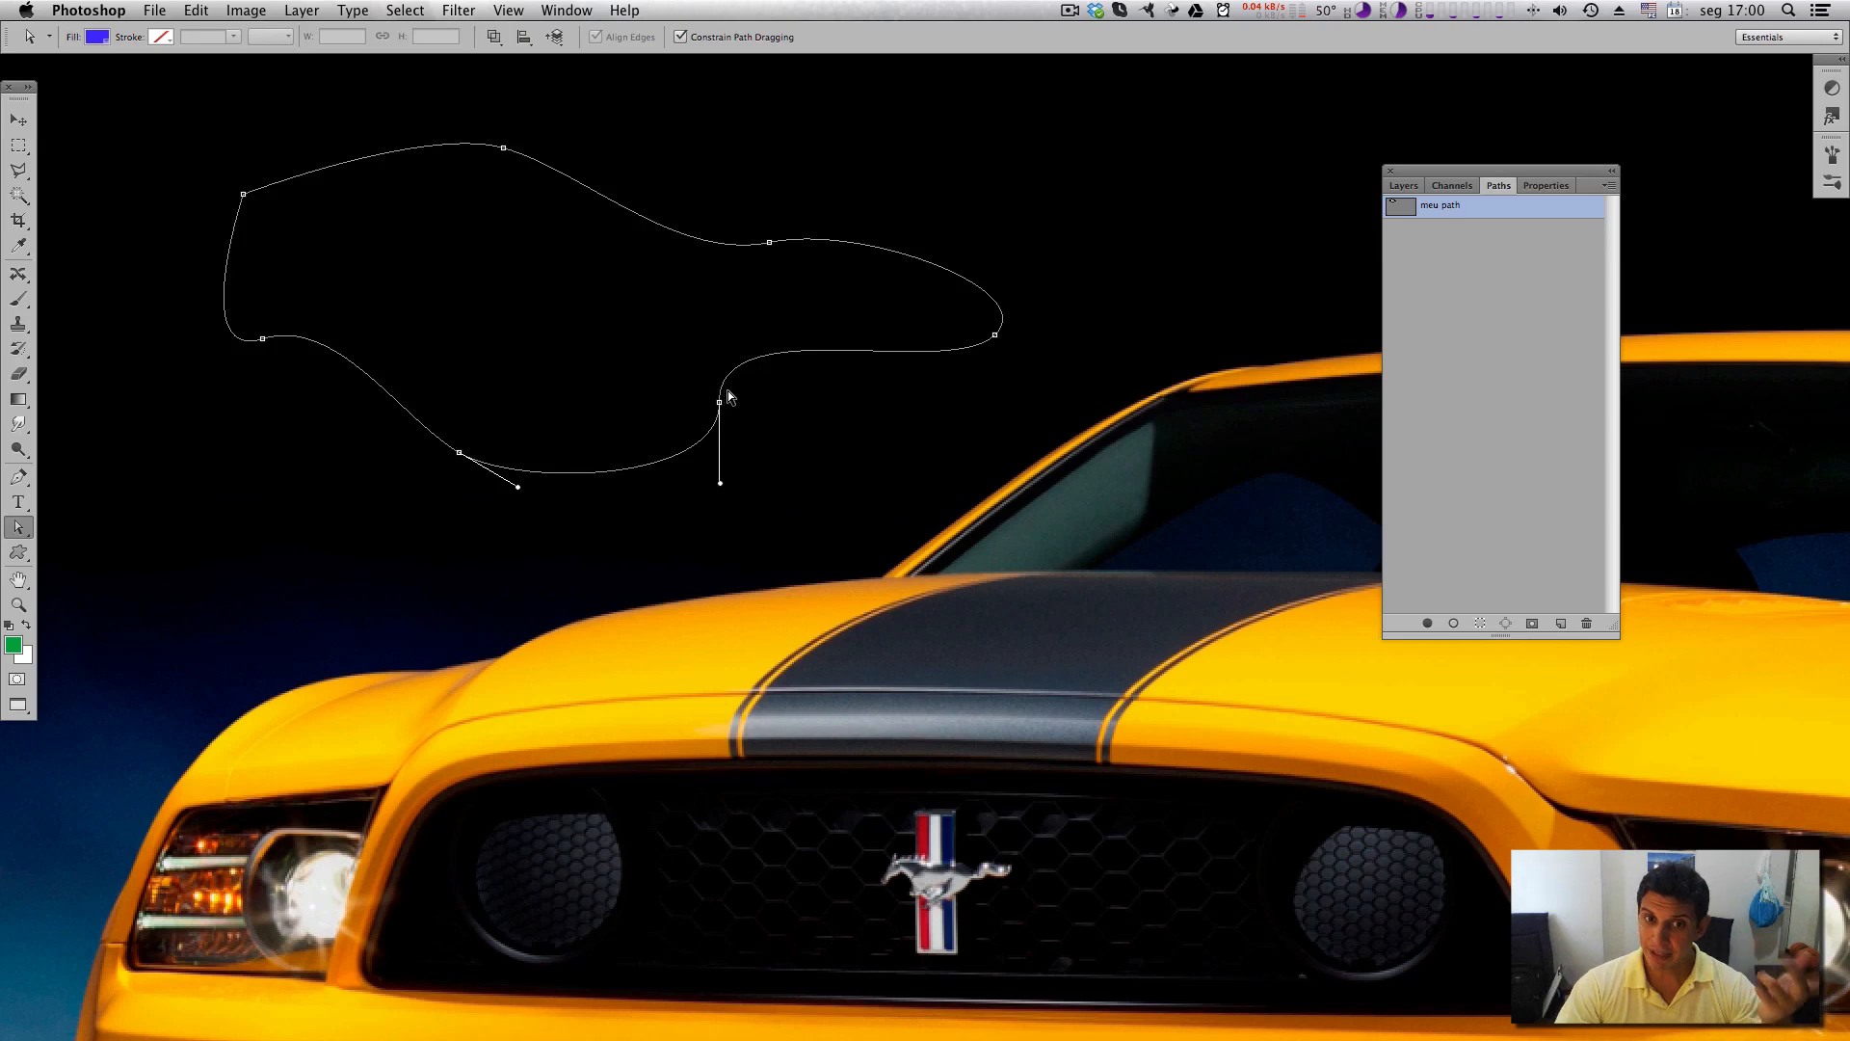
left_click_drag(721, 402, 690, 381)
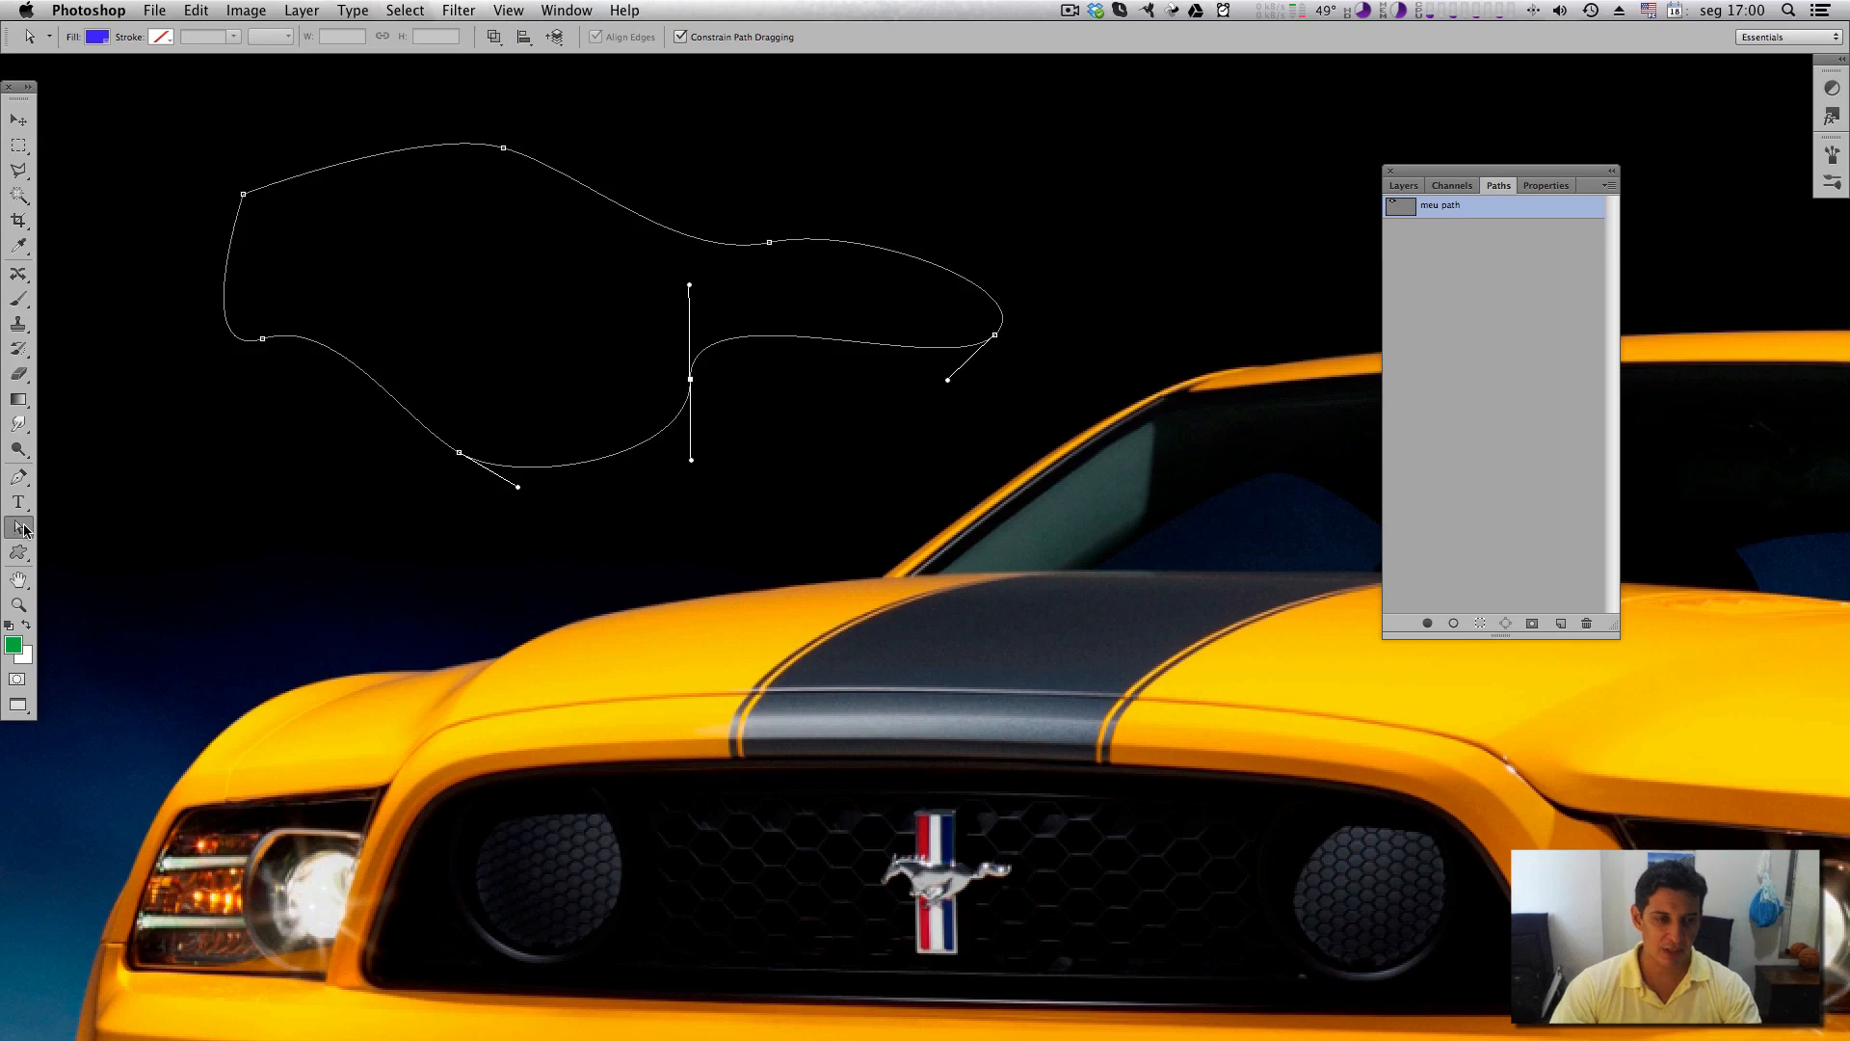
Select the whole path within the Direct Selection tool, move it down and slightly left, and deselect it.
left_click(25, 530)
left_click(15, 529)
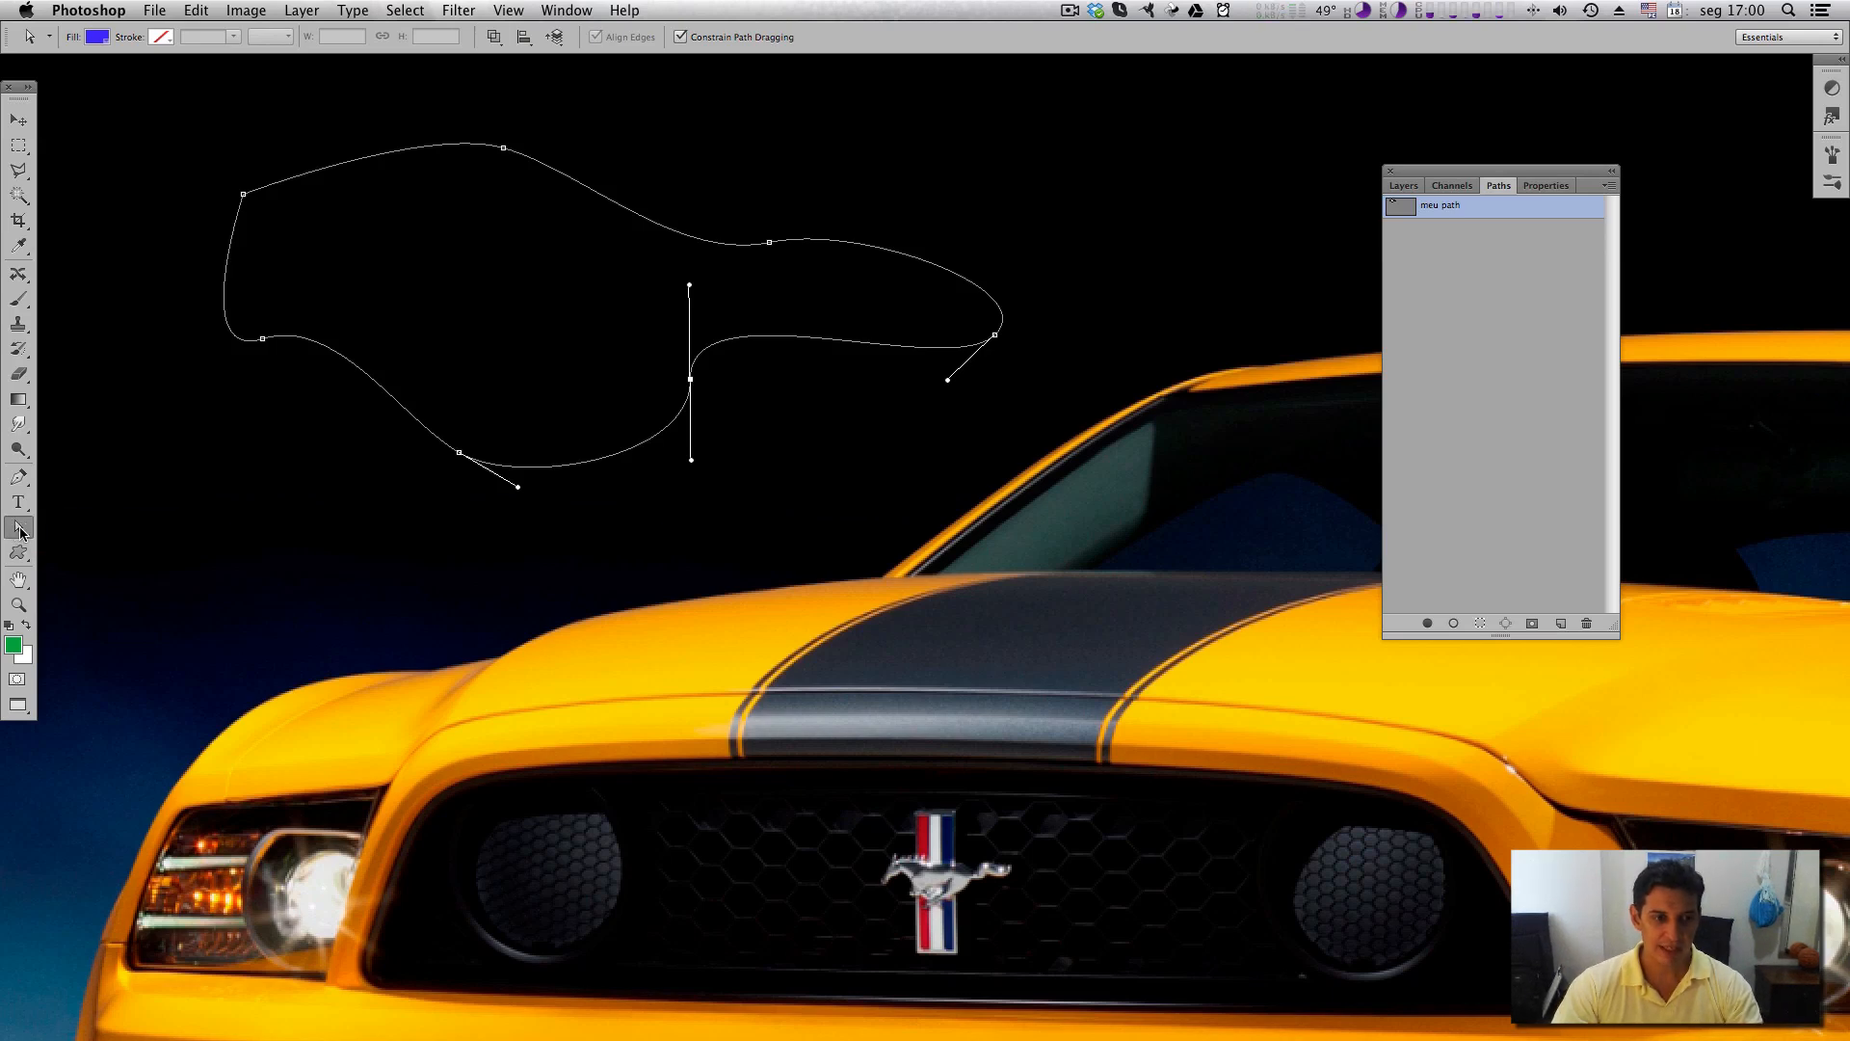
left_click(593, 458, "alt")
left_click_drag(514, 412, 586, 503)
left_click(581, 536)
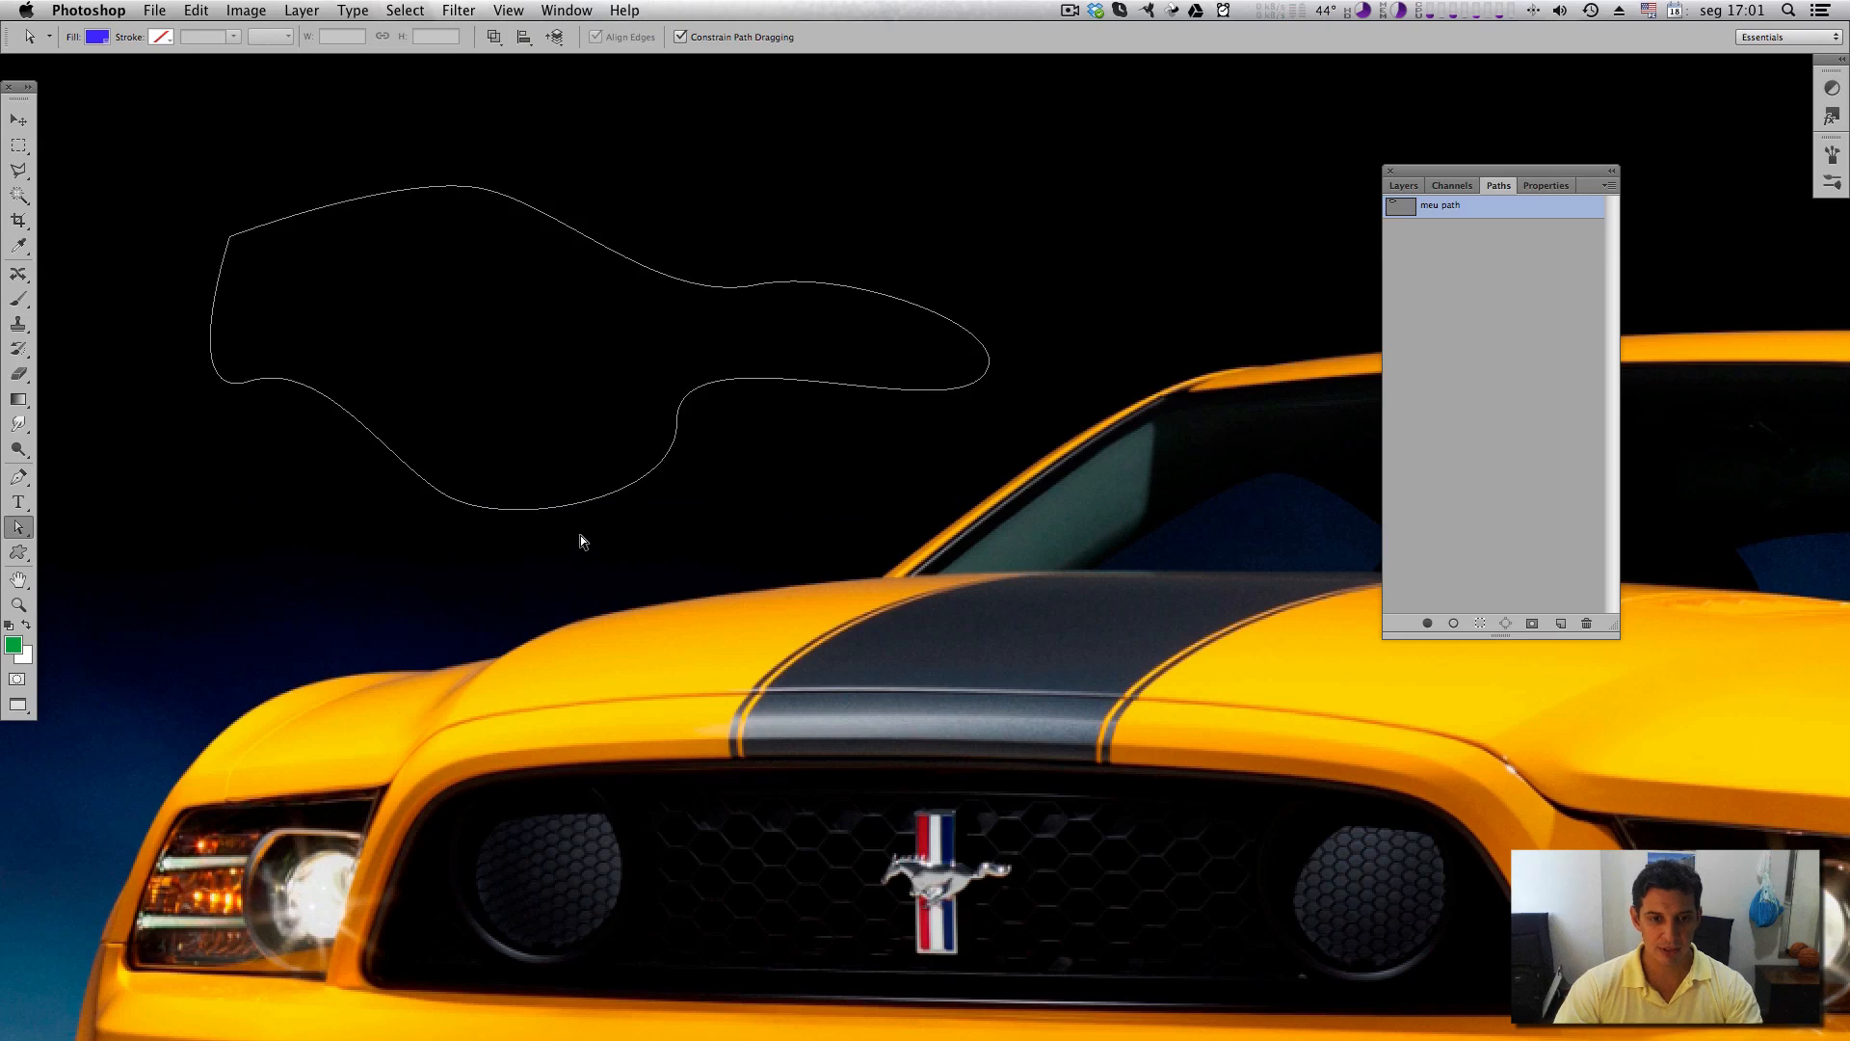
Nudge the lower-right anchor point slightly right and swing its lower direction handle to the left with the Direct Selection tool.
left_click(596, 503)
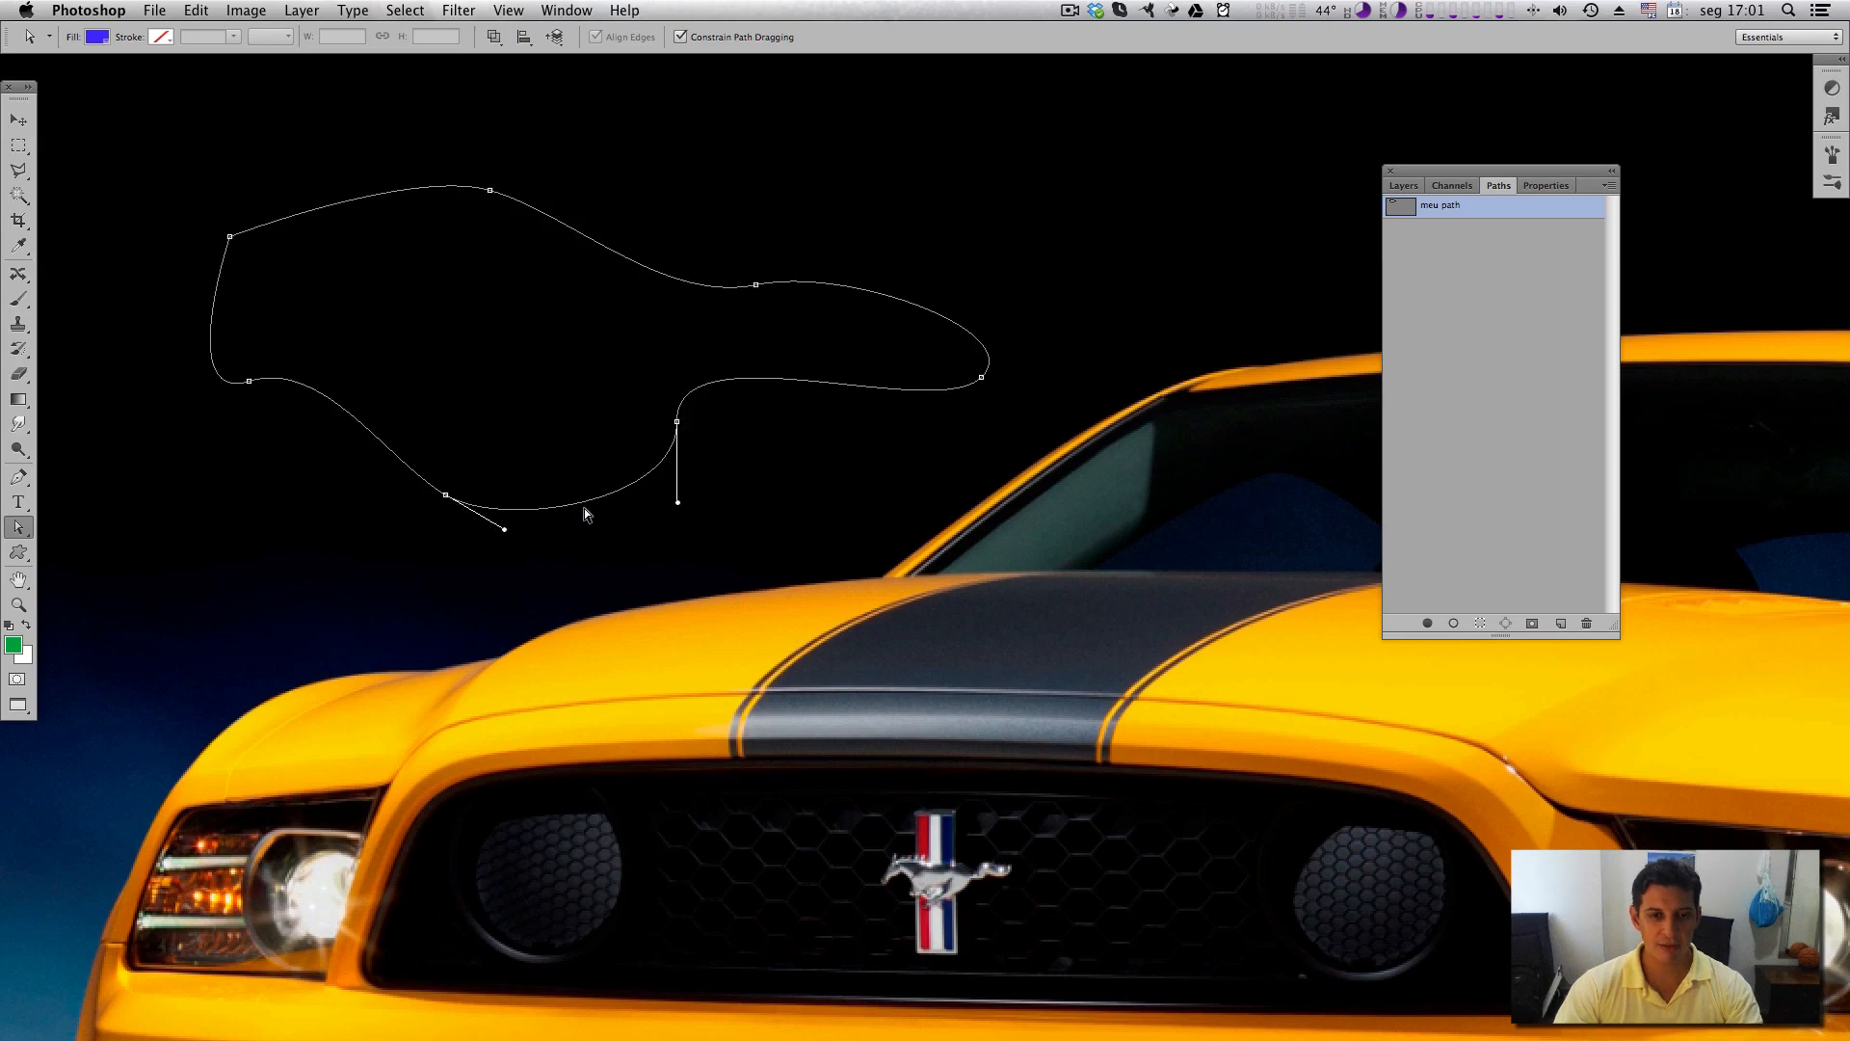
left_click(20, 533)
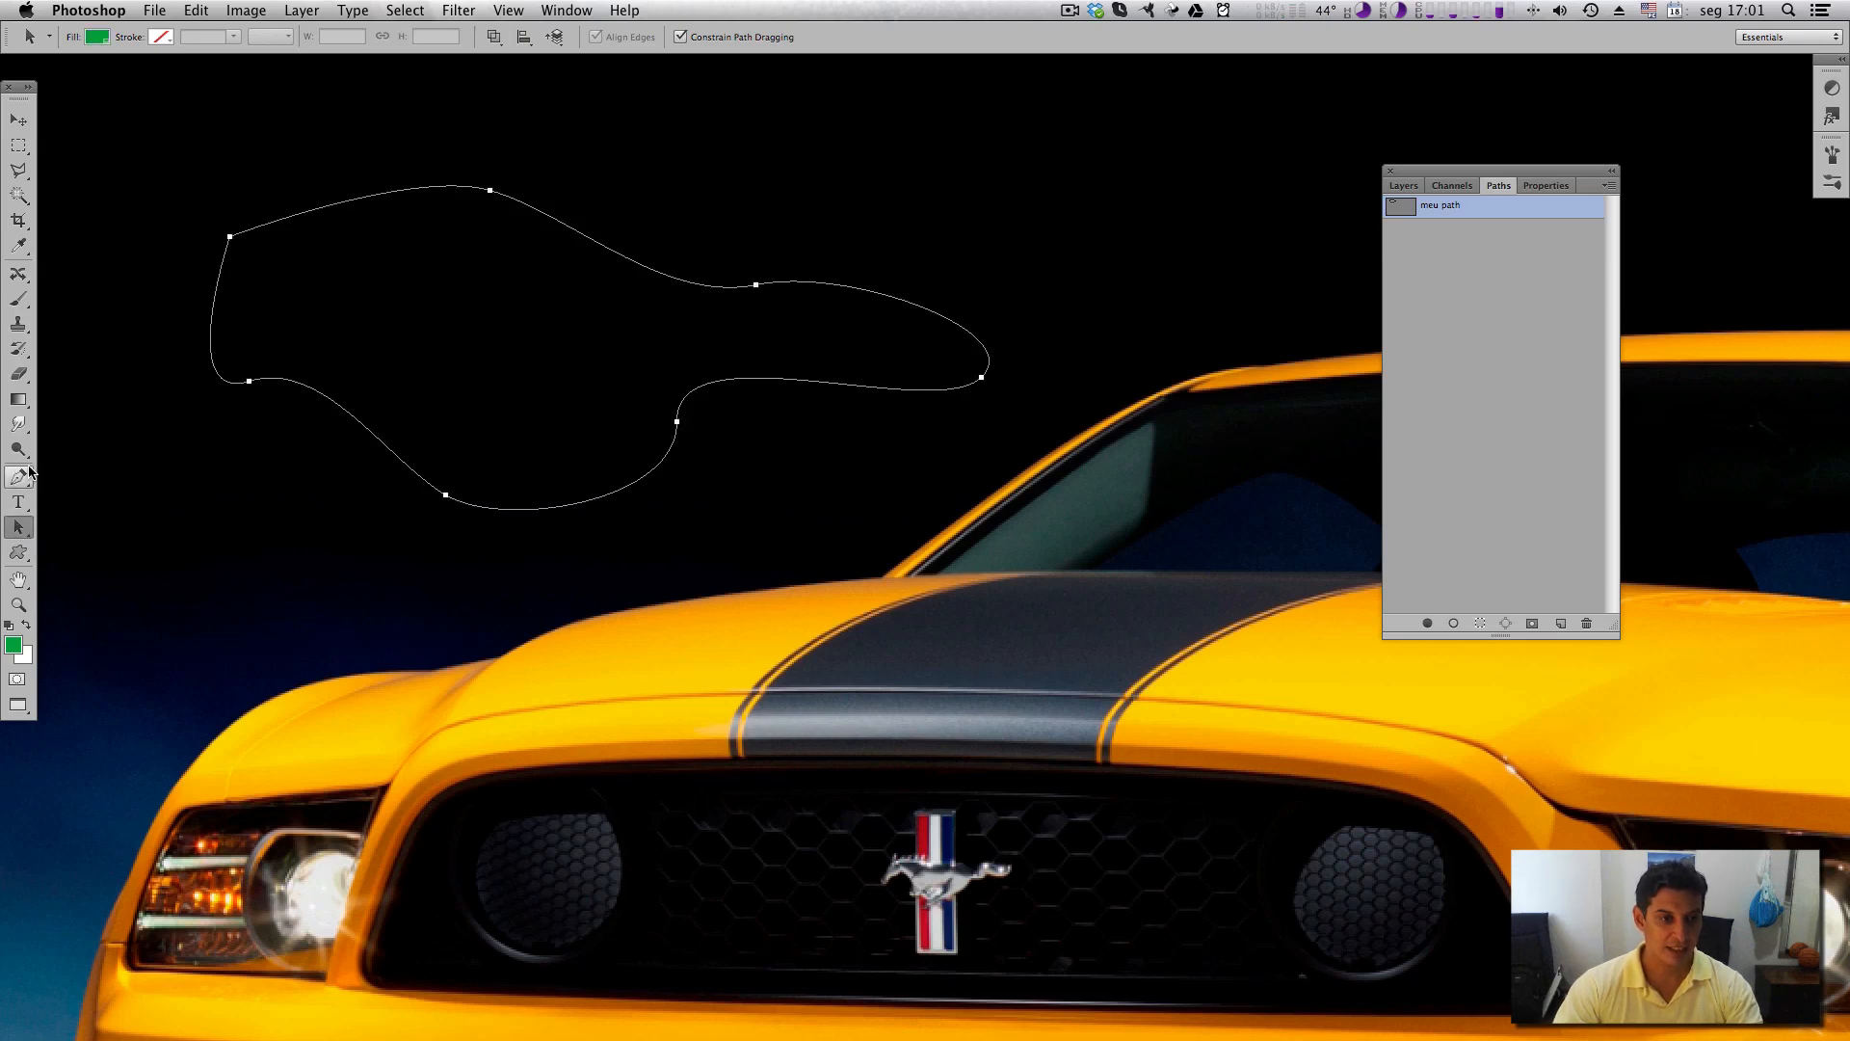
left_click(21, 477)
left_click(8, 533)
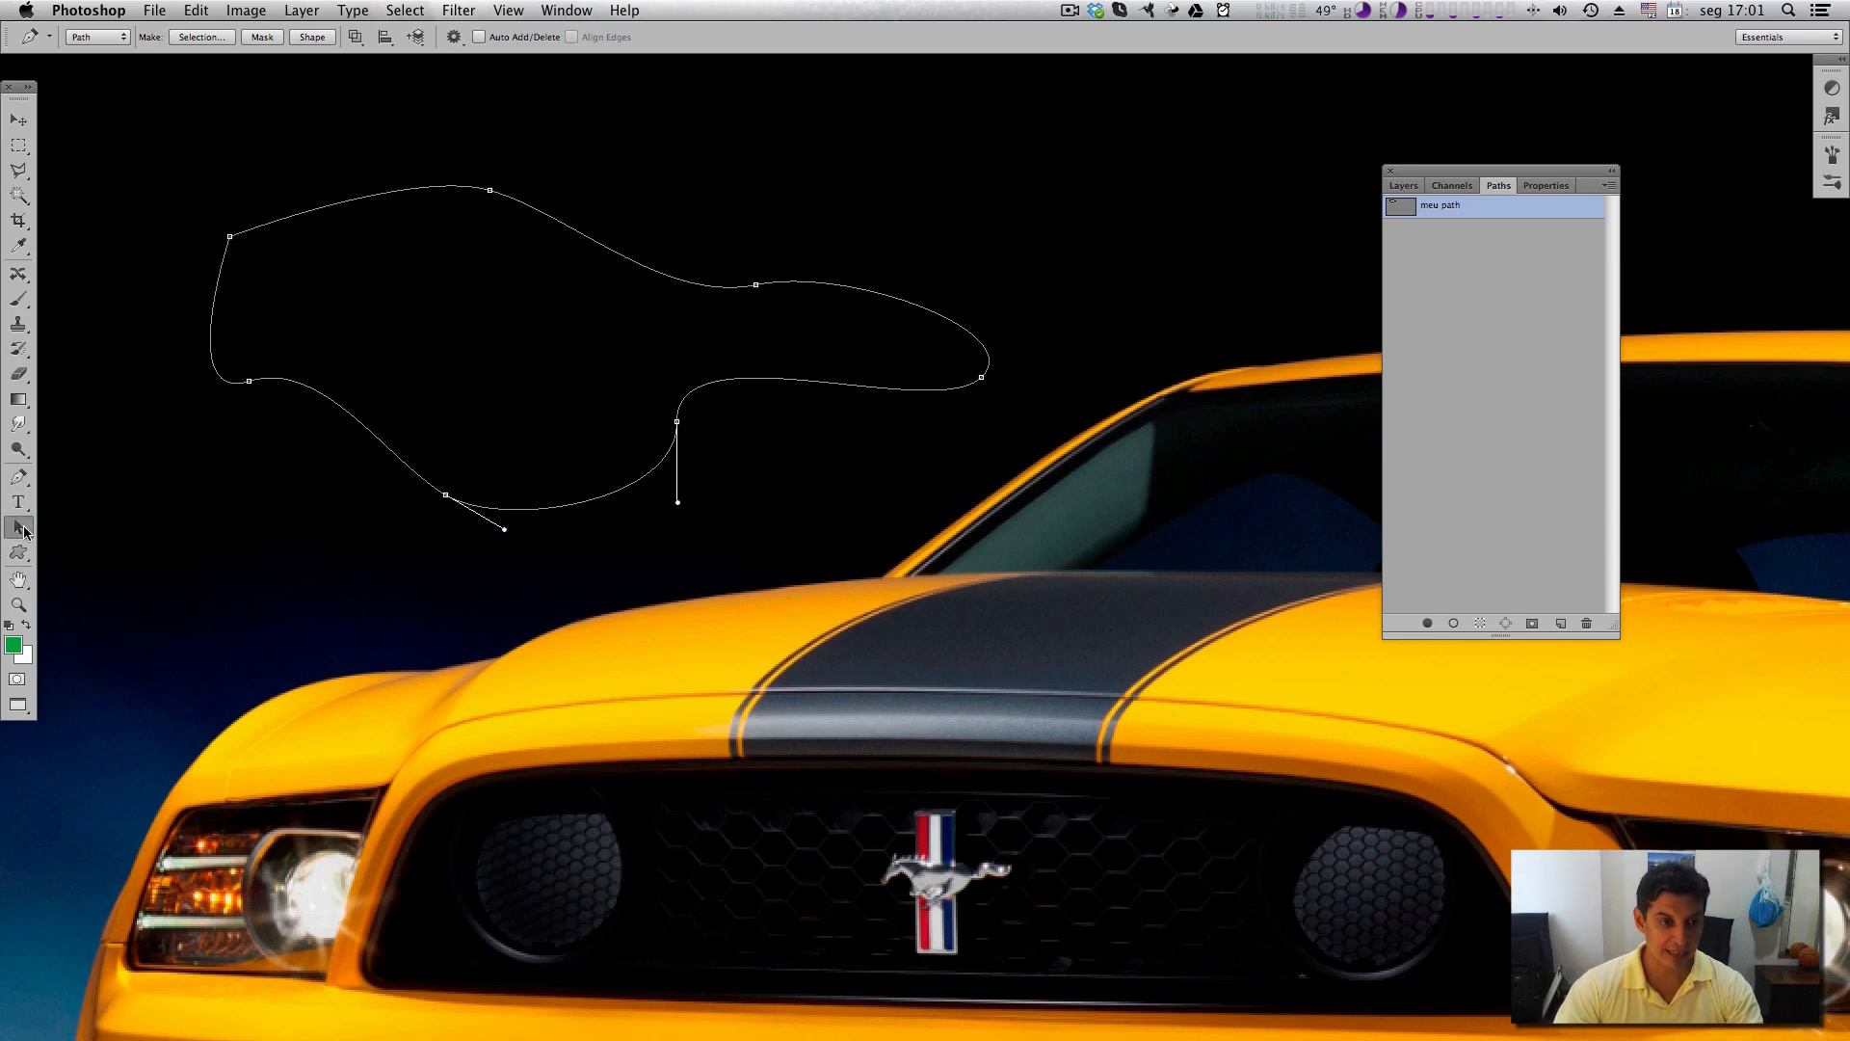
left_click_drag(18, 528, 104, 538)
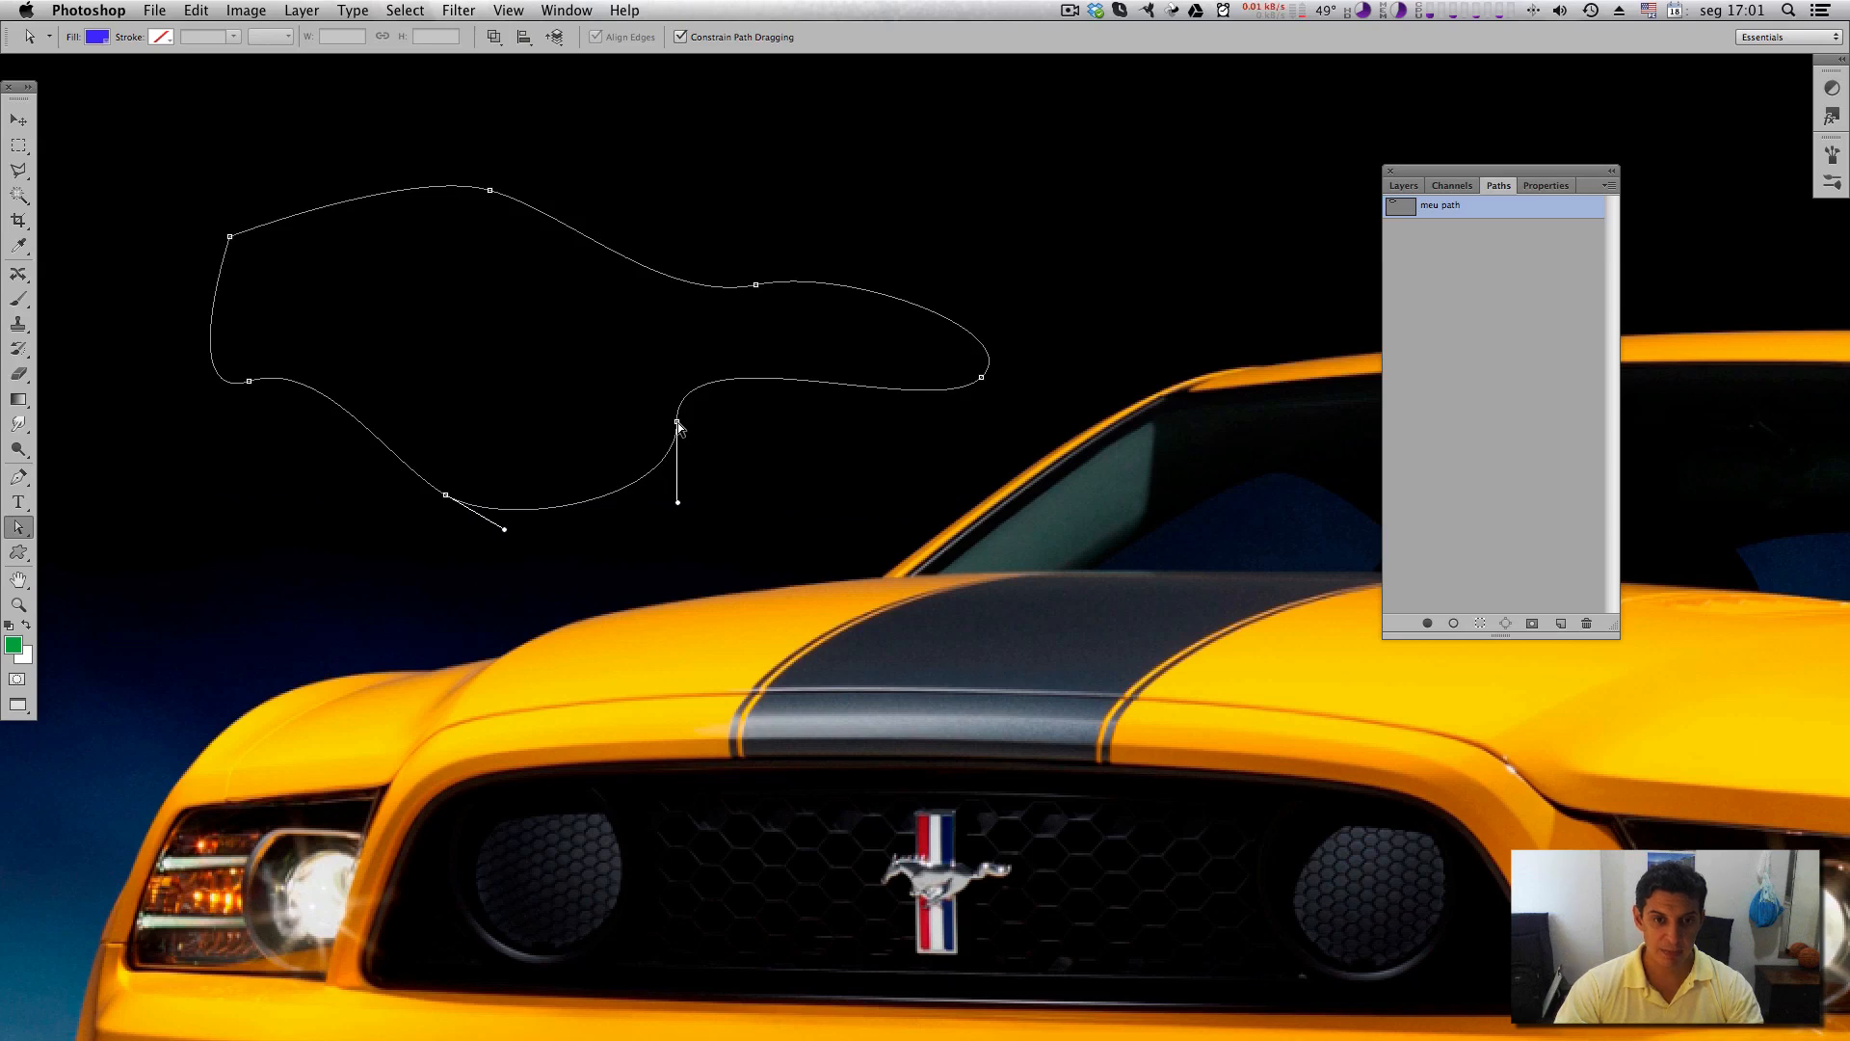
left_click_drag(678, 423, 688, 421)
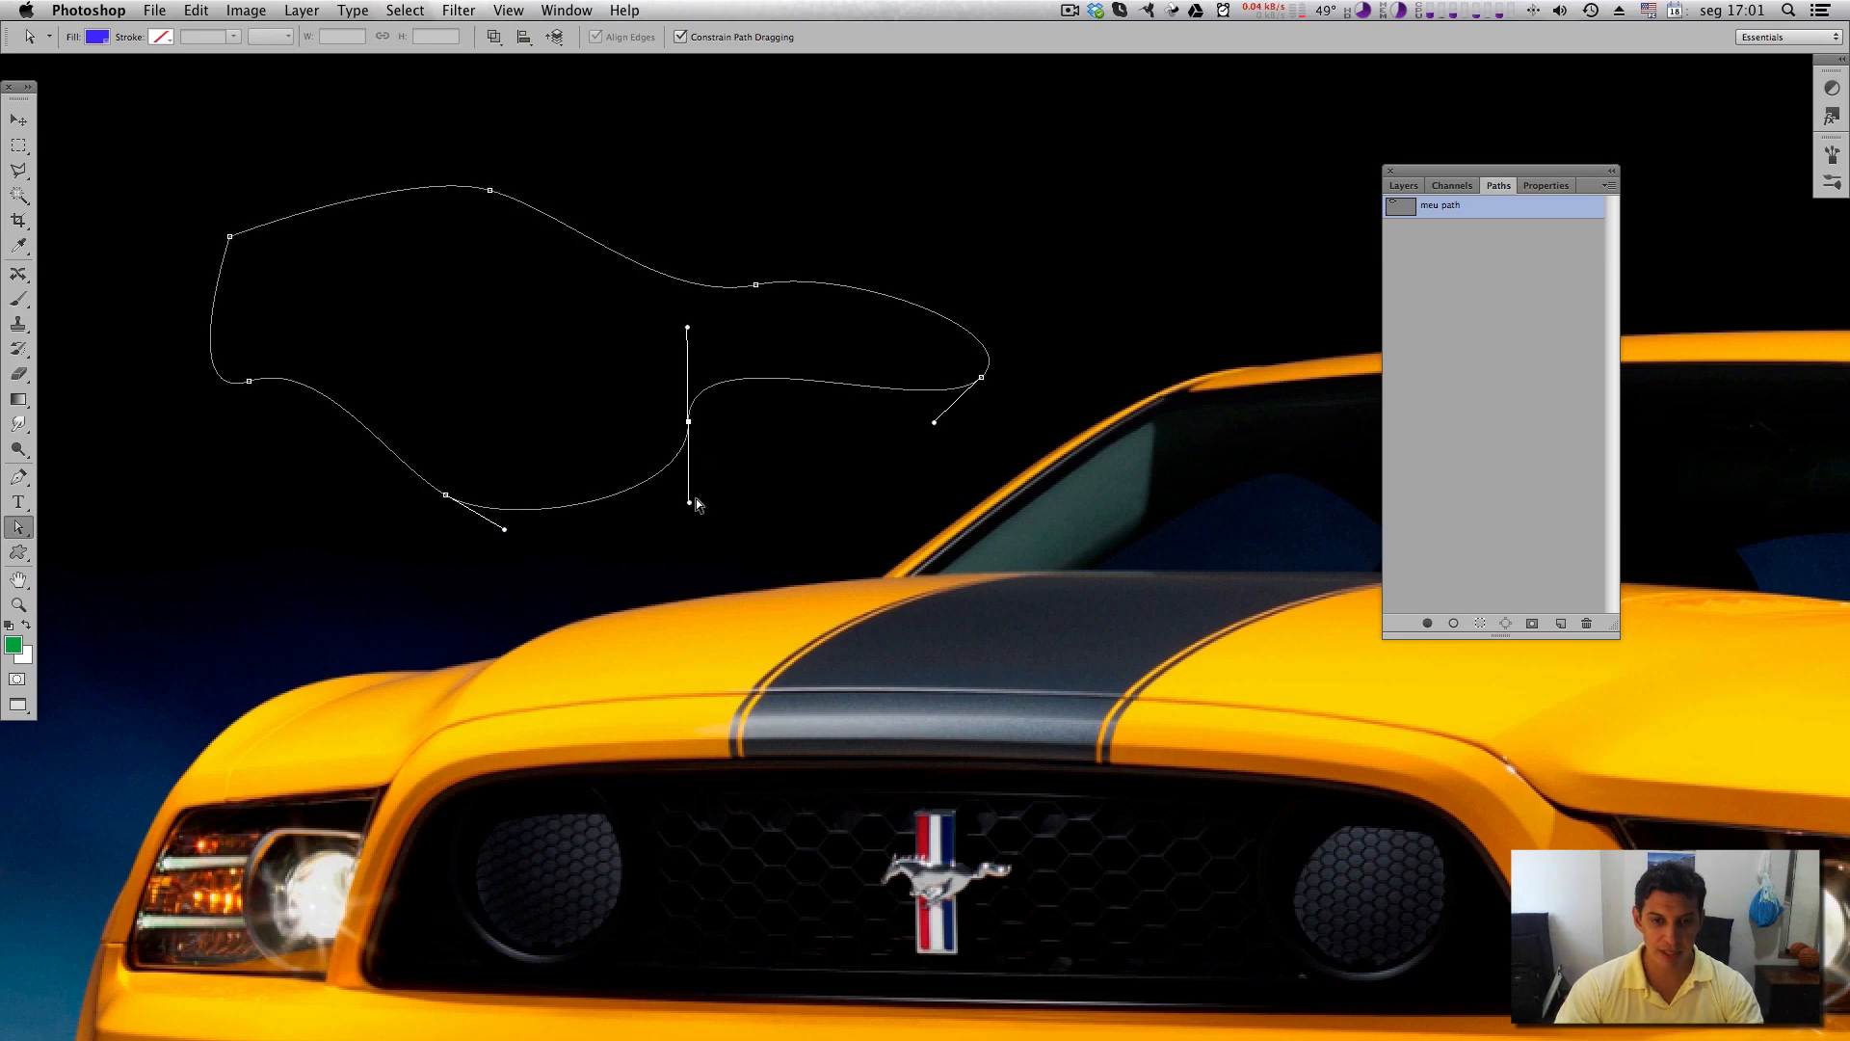
left_click_drag(690, 503, 610, 523)
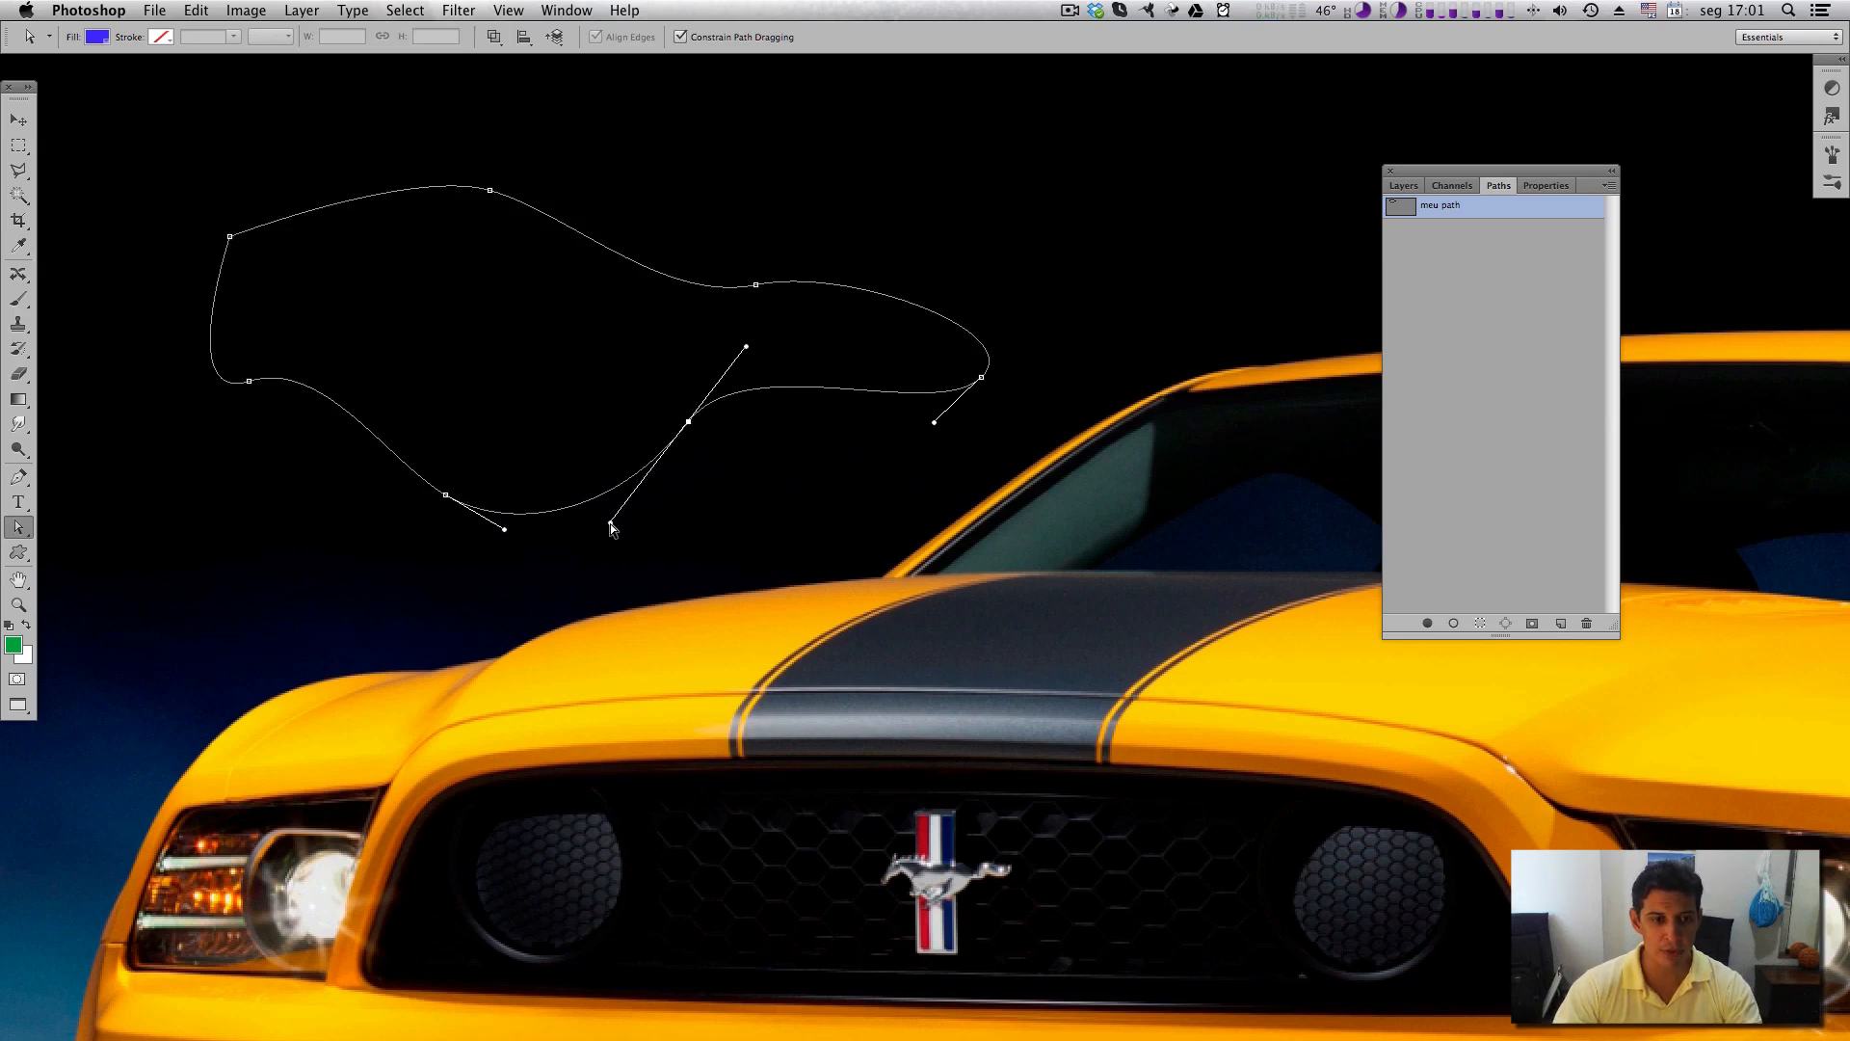
Add one anchor point on the path's upper-left edge and another on its left side using the Add Anchor Point tool.
left_click(18, 476)
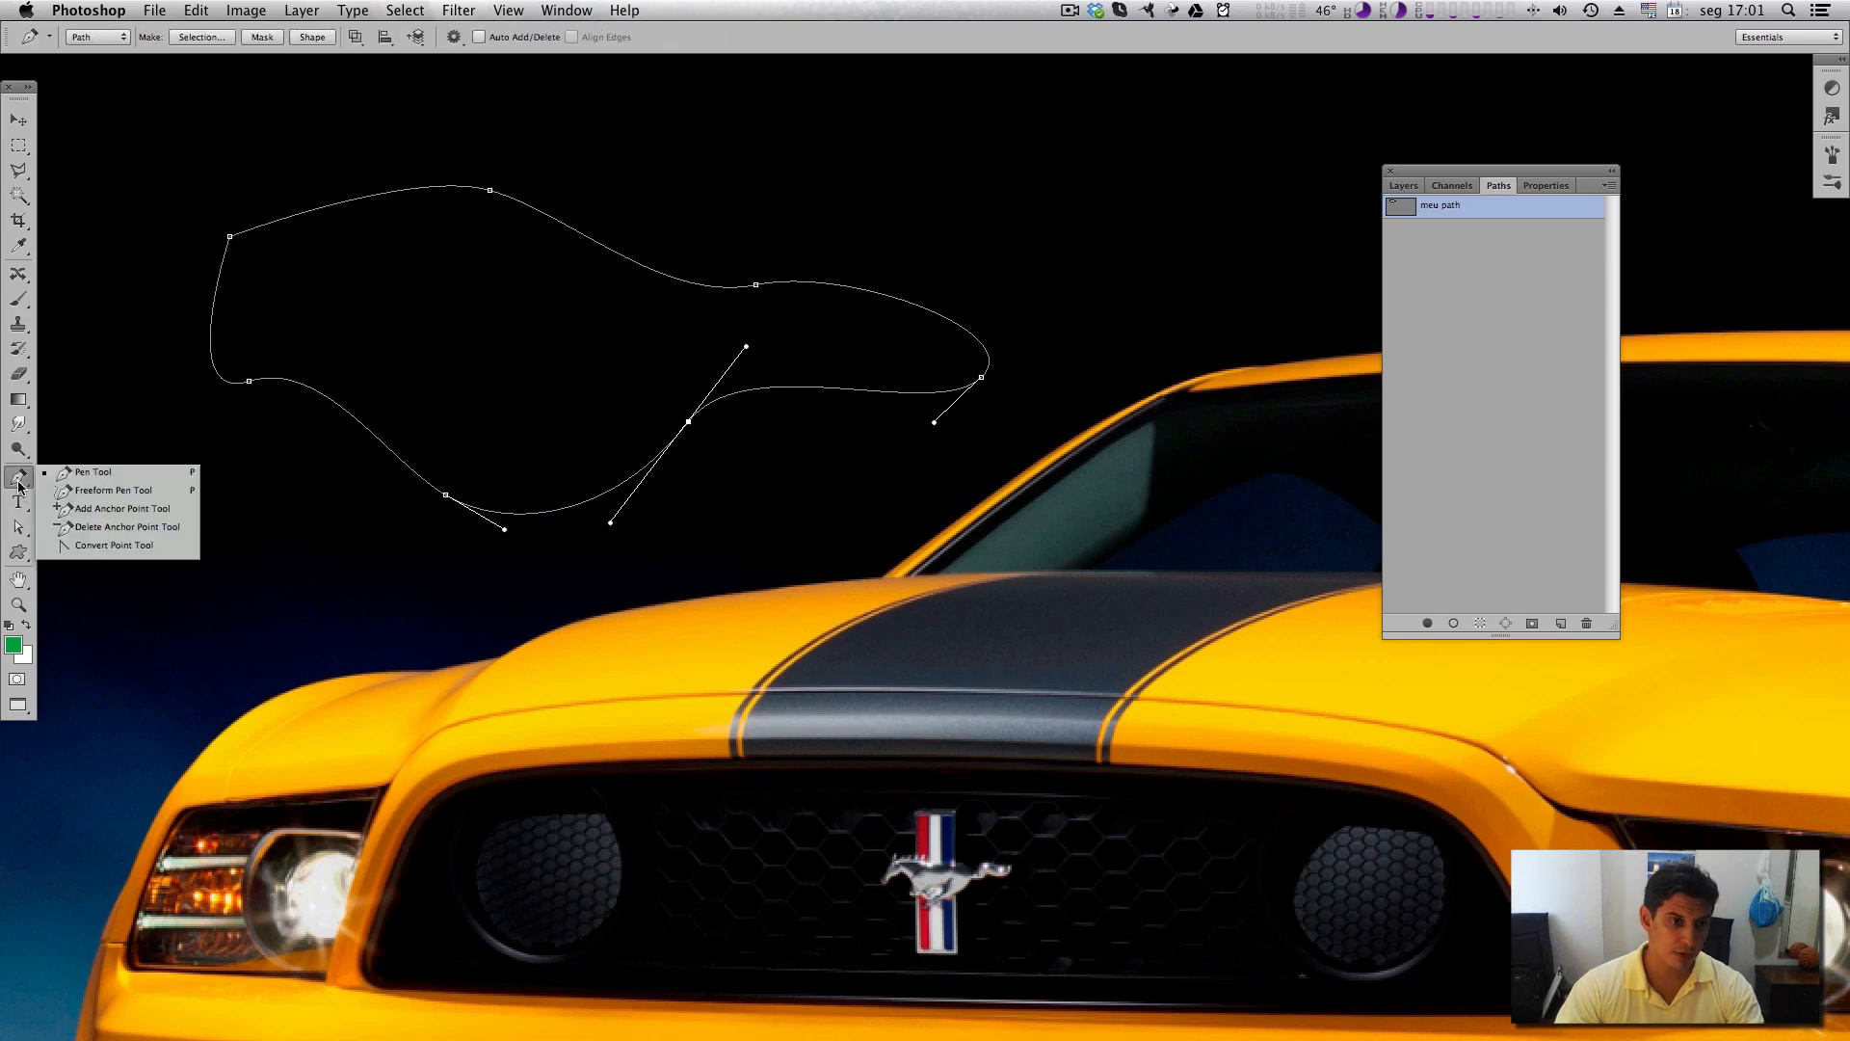
left_click(115, 510)
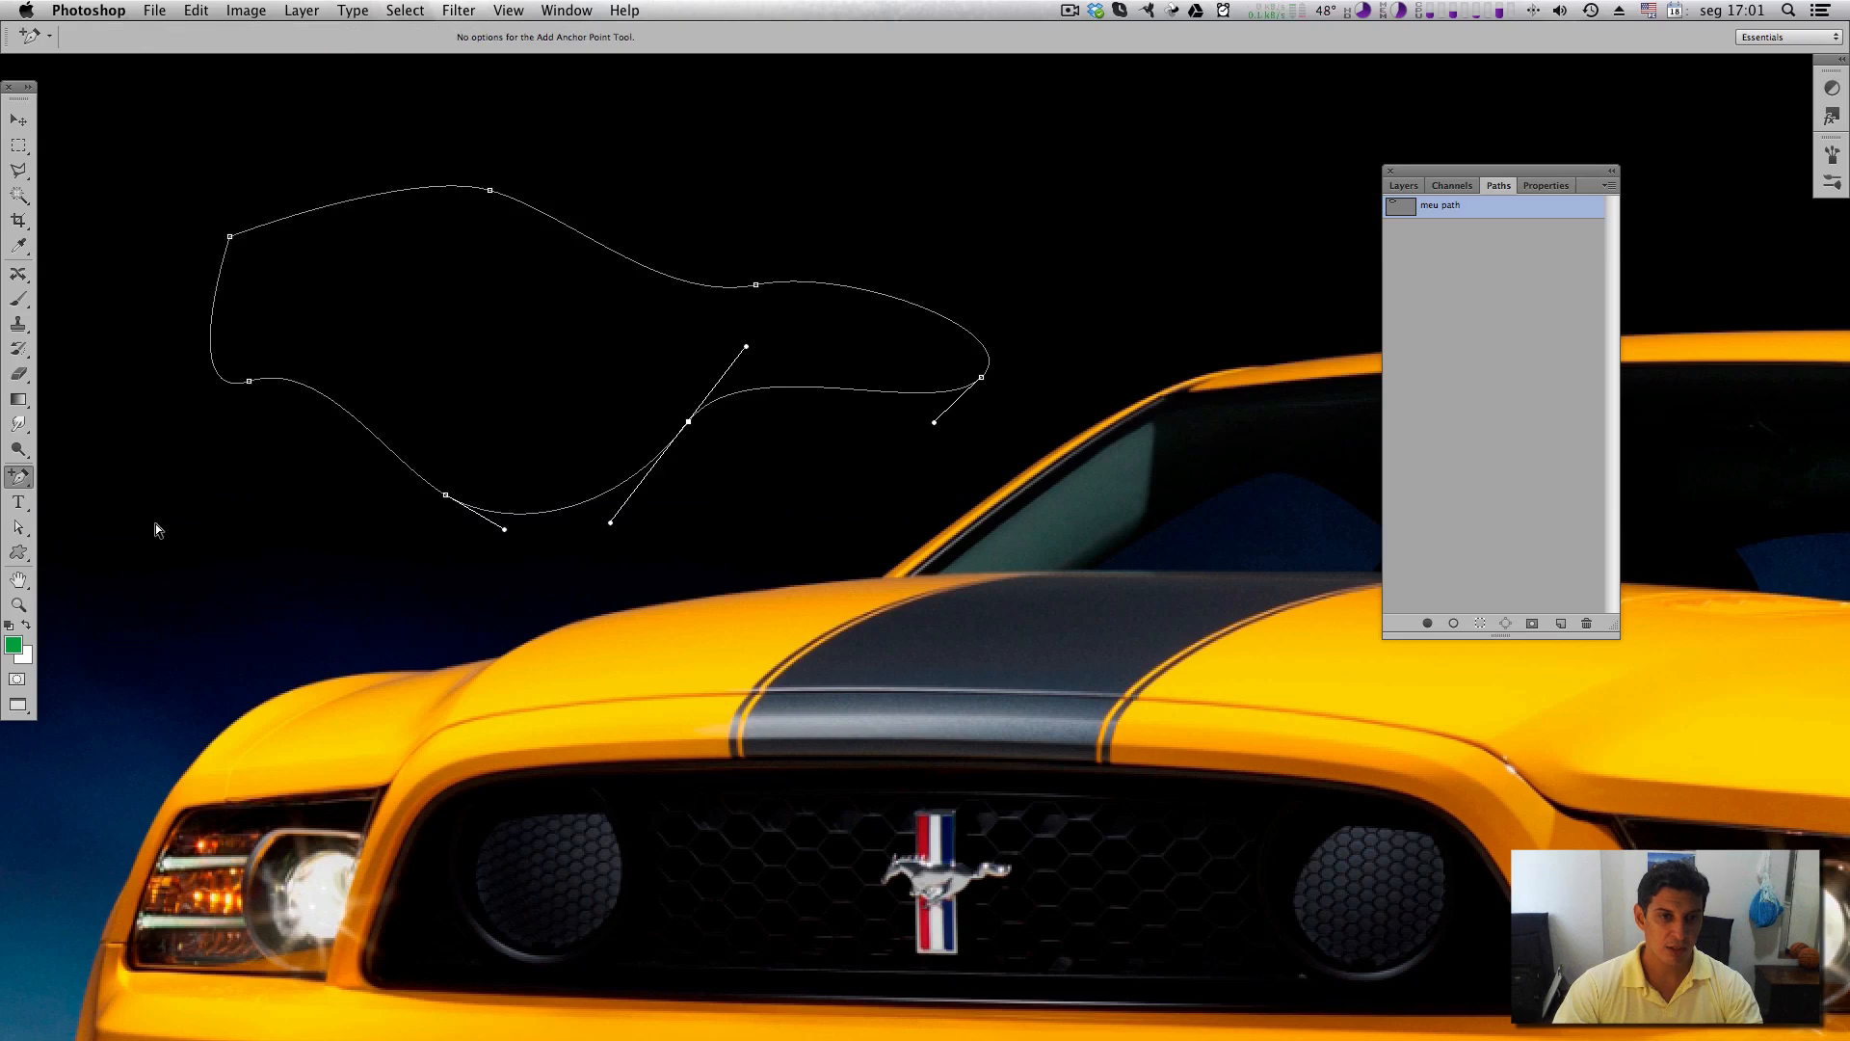
left_click(345, 204)
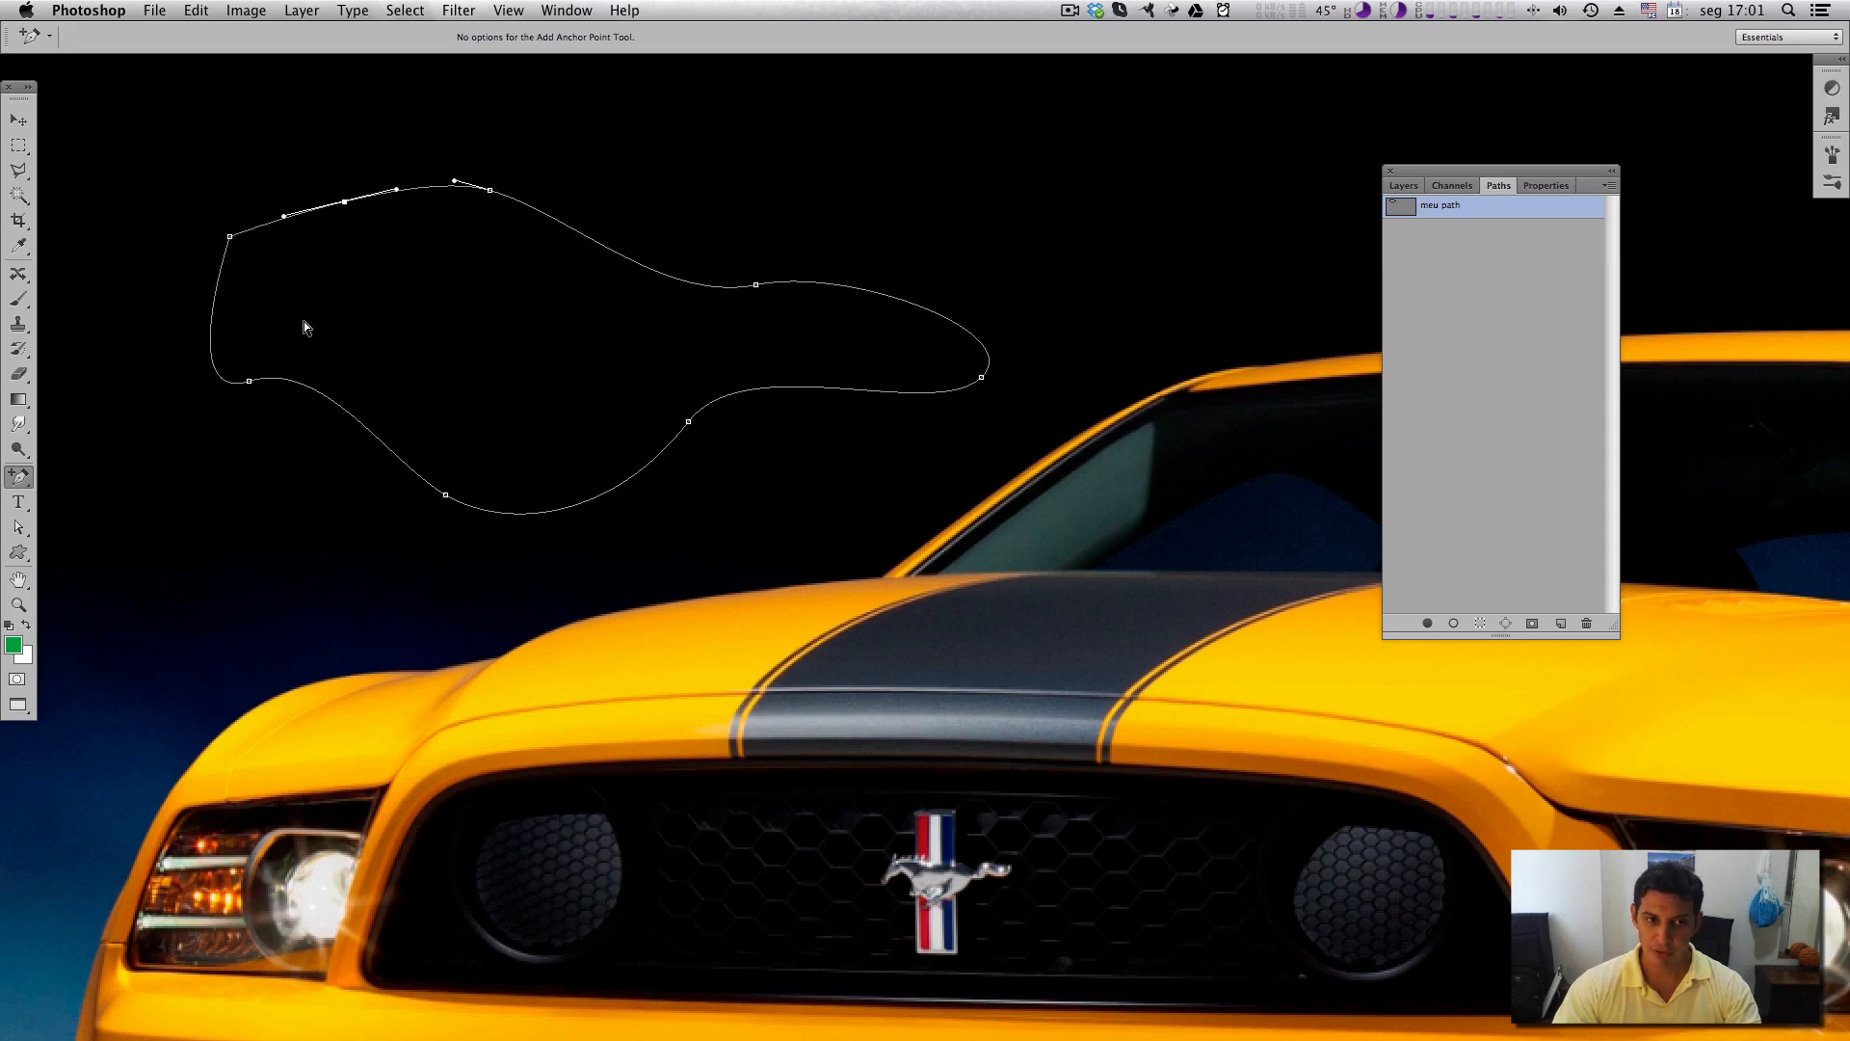
left_click(214, 301)
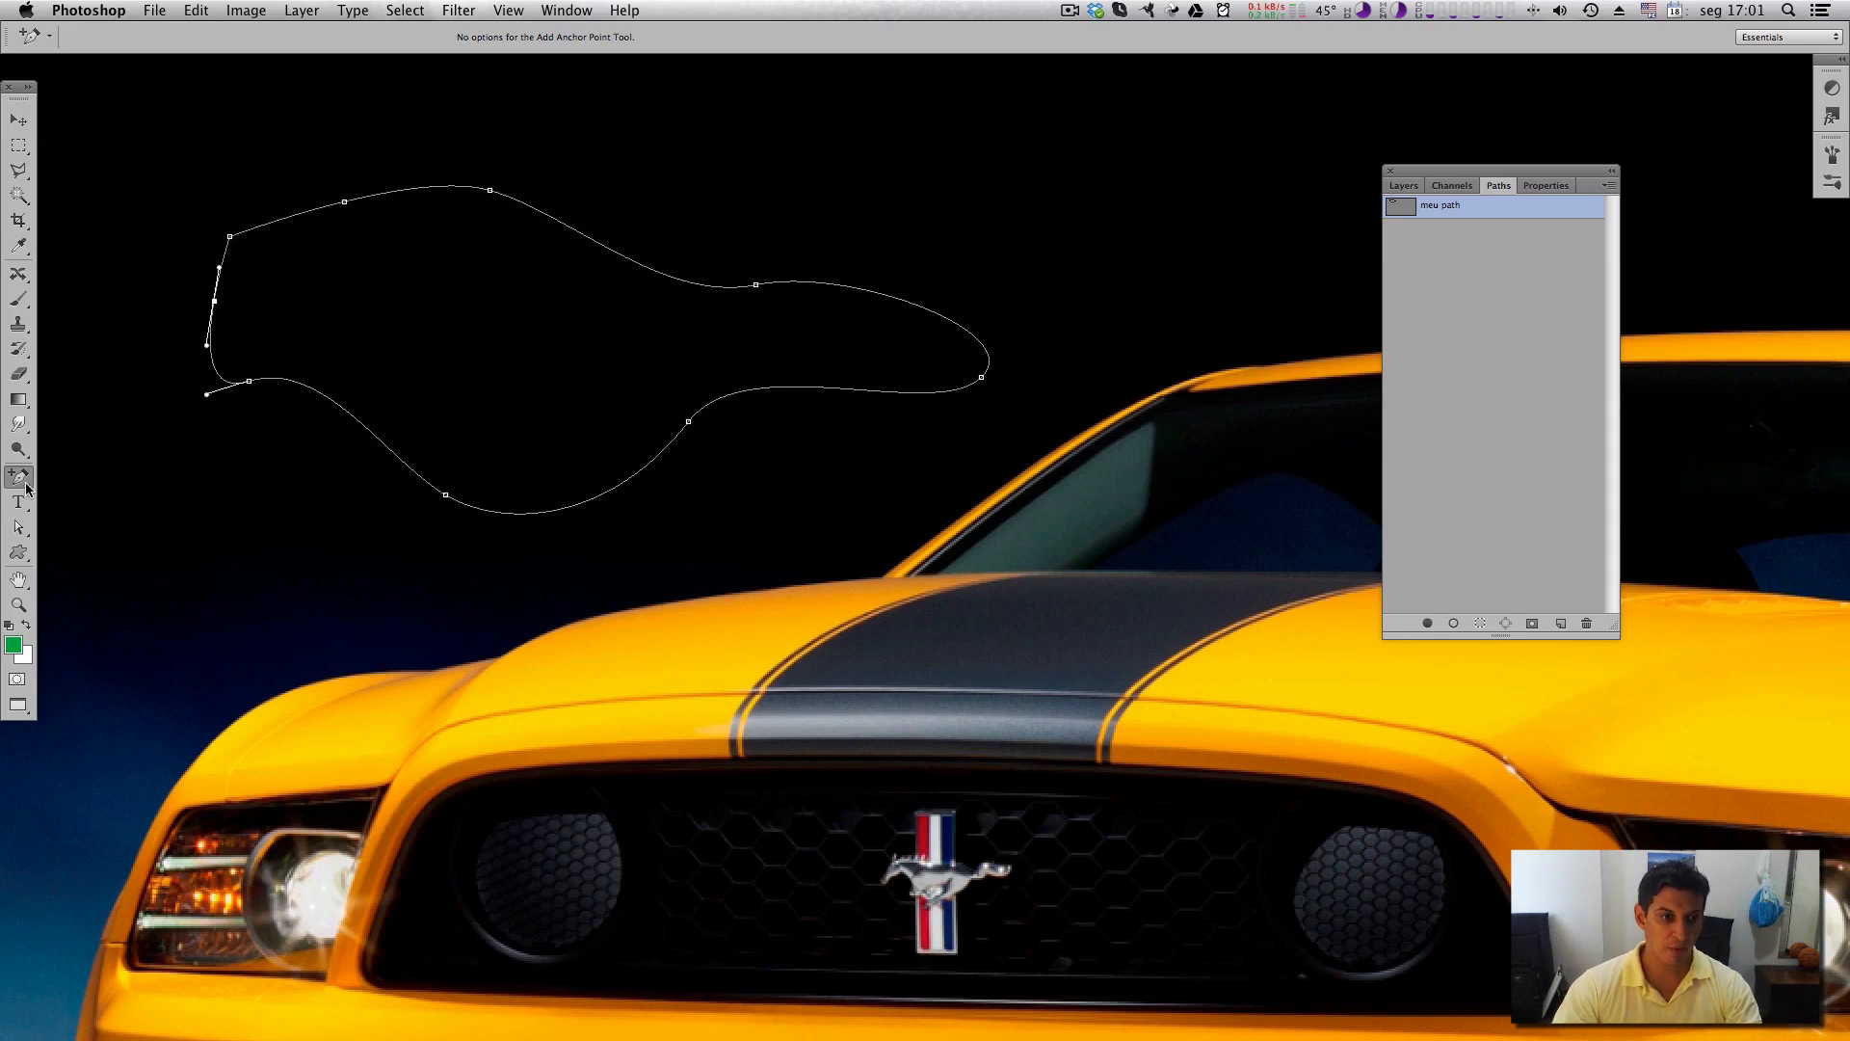
Delete the upper-left corner anchor and the two added anchor points beside it with the Delete Anchor Point tool.
left_click(26, 489)
left_click(123, 523)
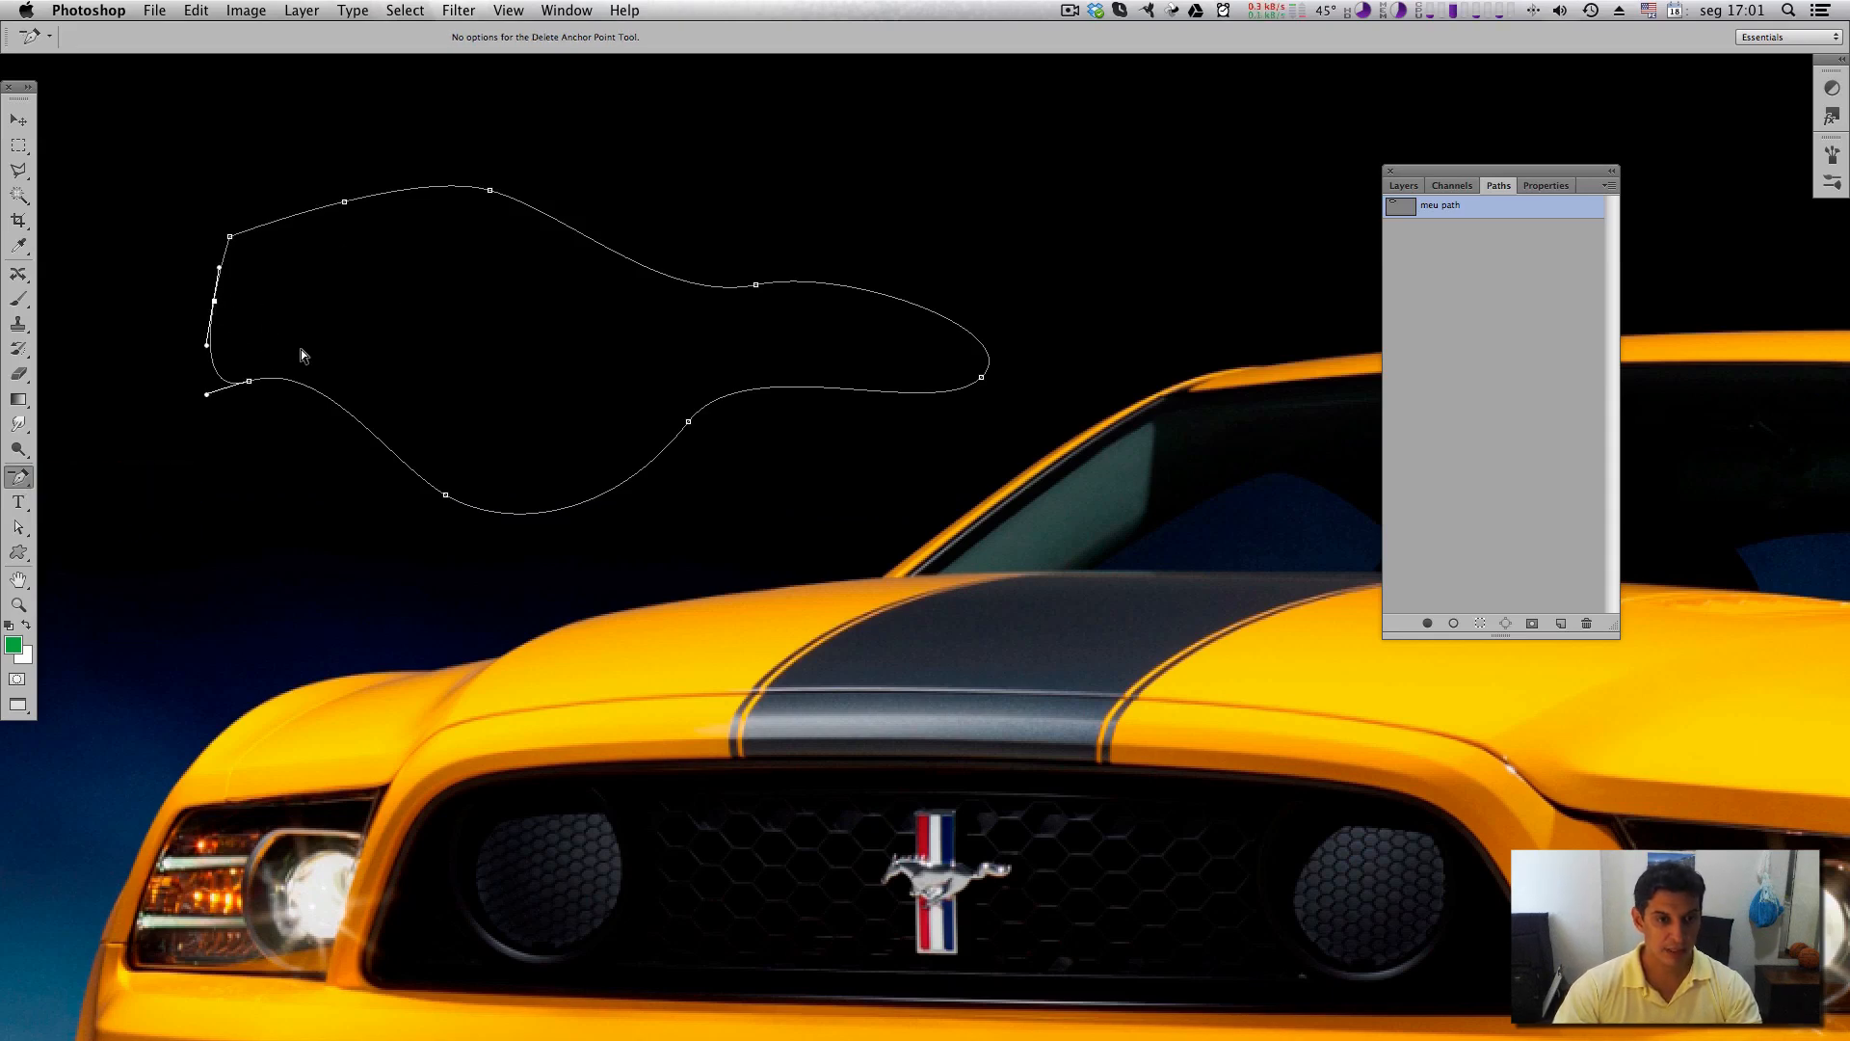
left_click(230, 237)
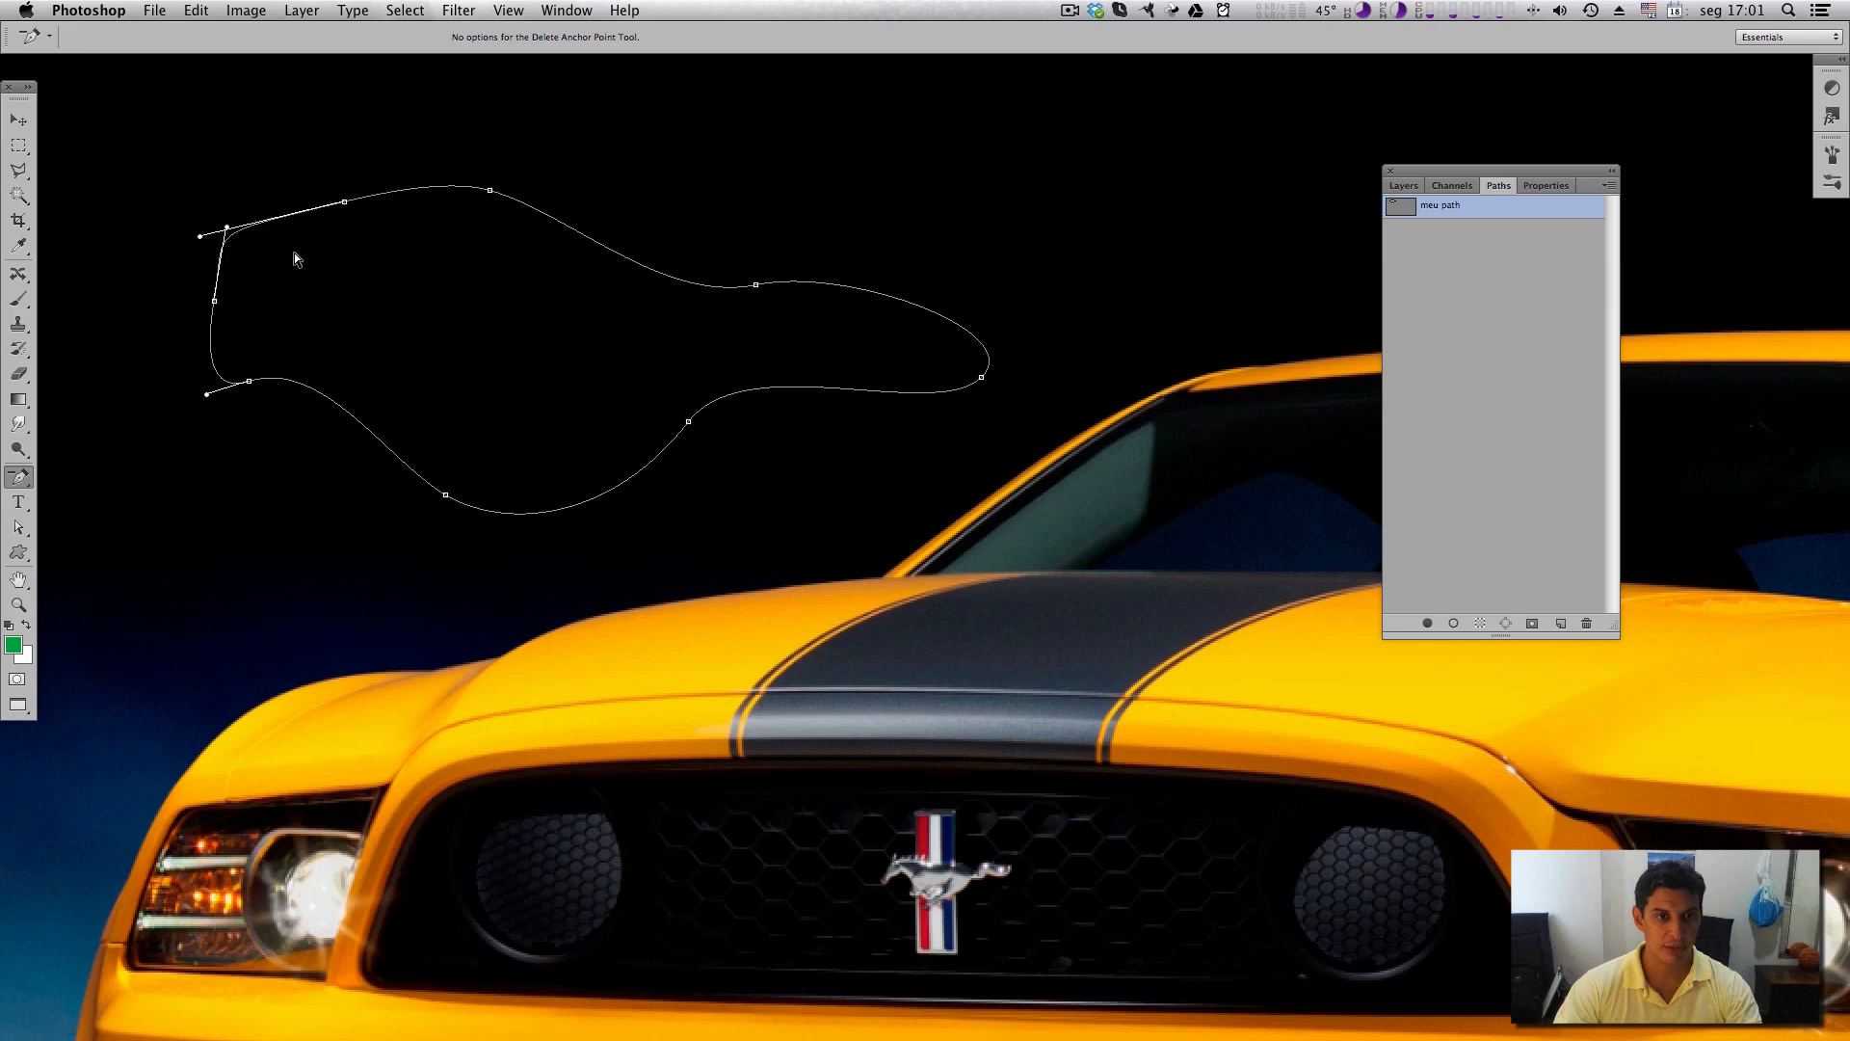
left_click(345, 204)
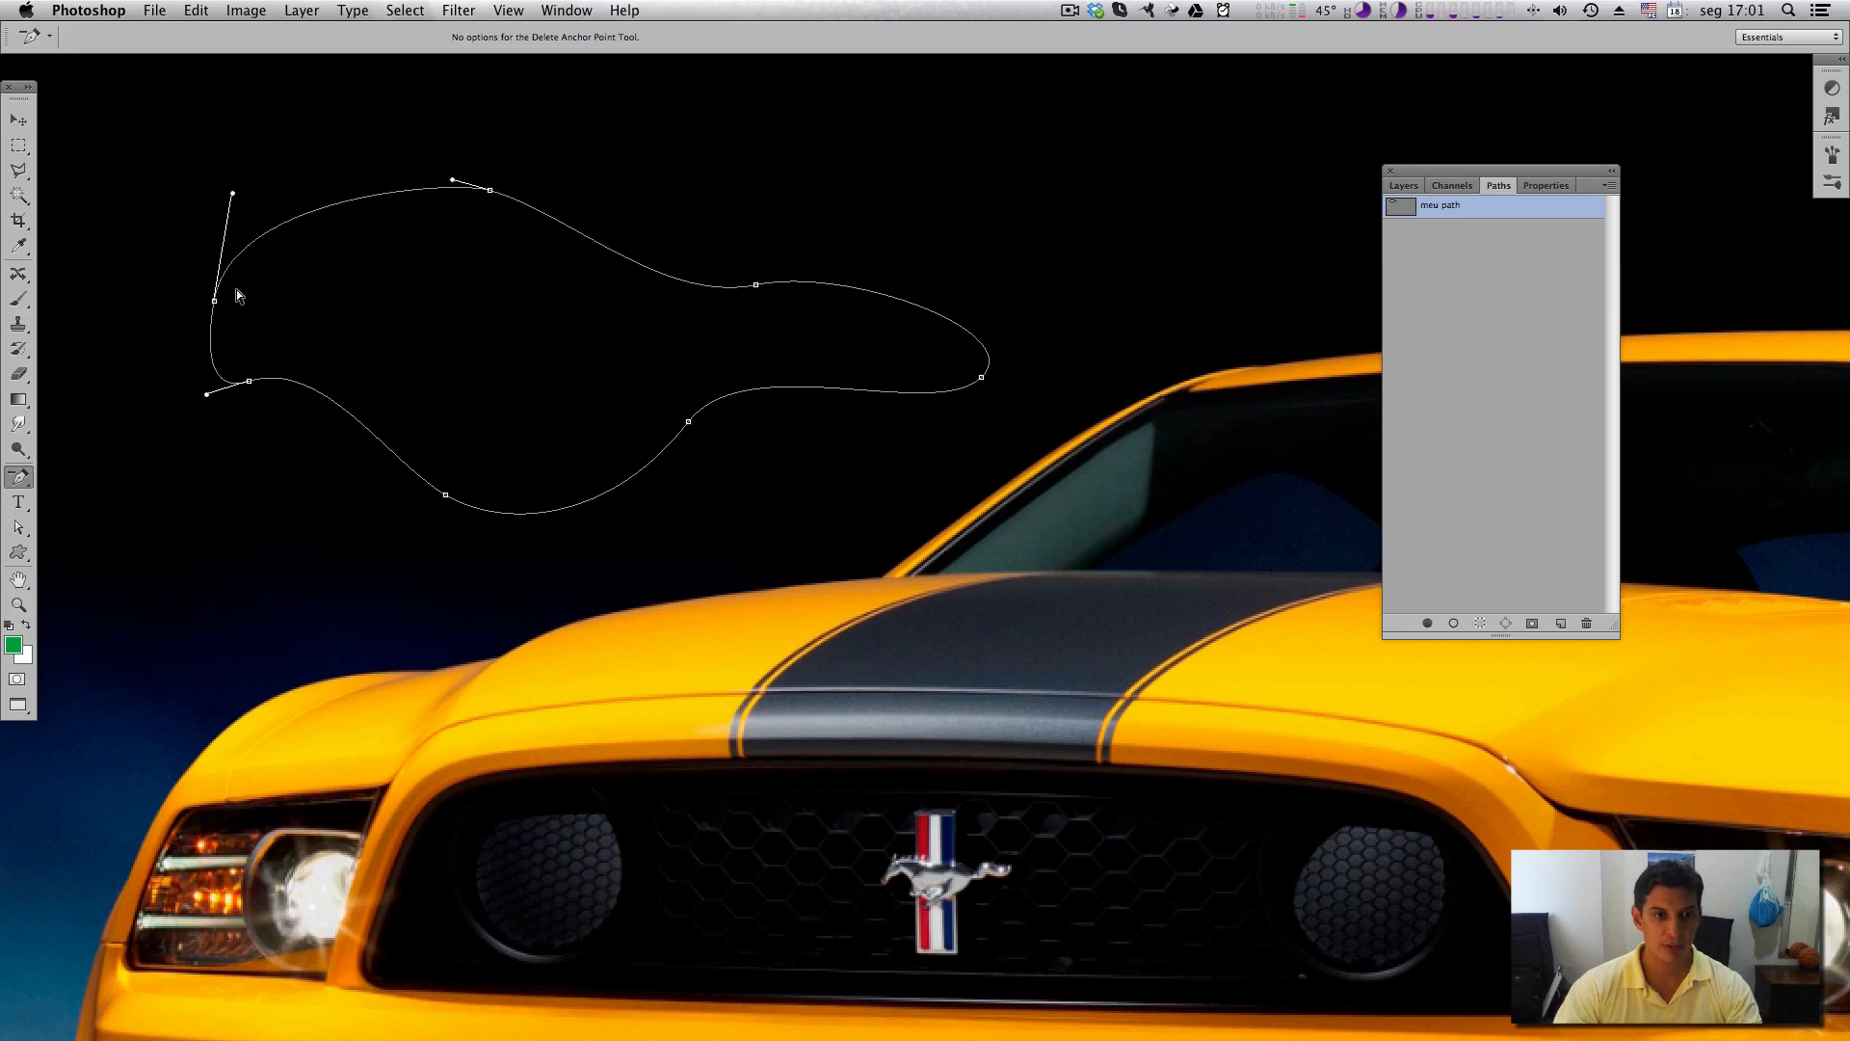
left_click(214, 300)
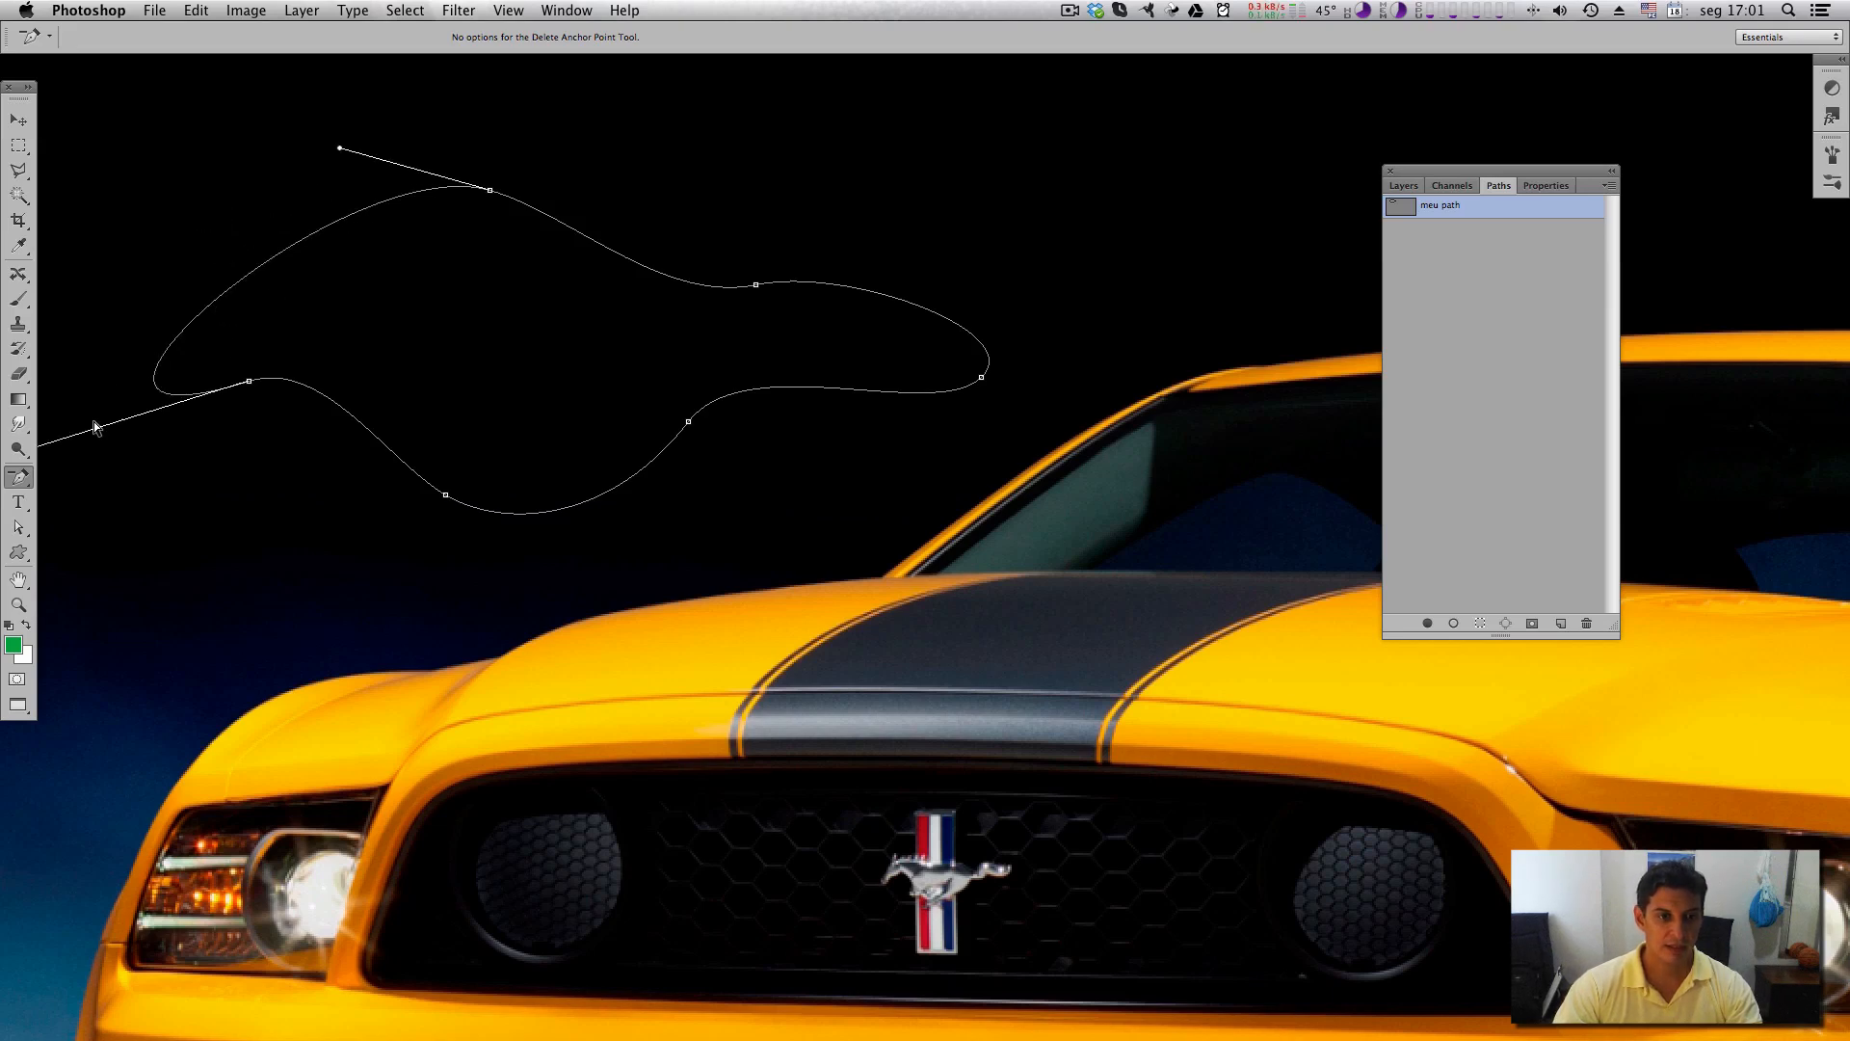
Delete the path's lower-left anchor point with the Delete Anchor Point tool and lower the bottom anchor's left handle with Direct Selection.
left_click(251, 383)
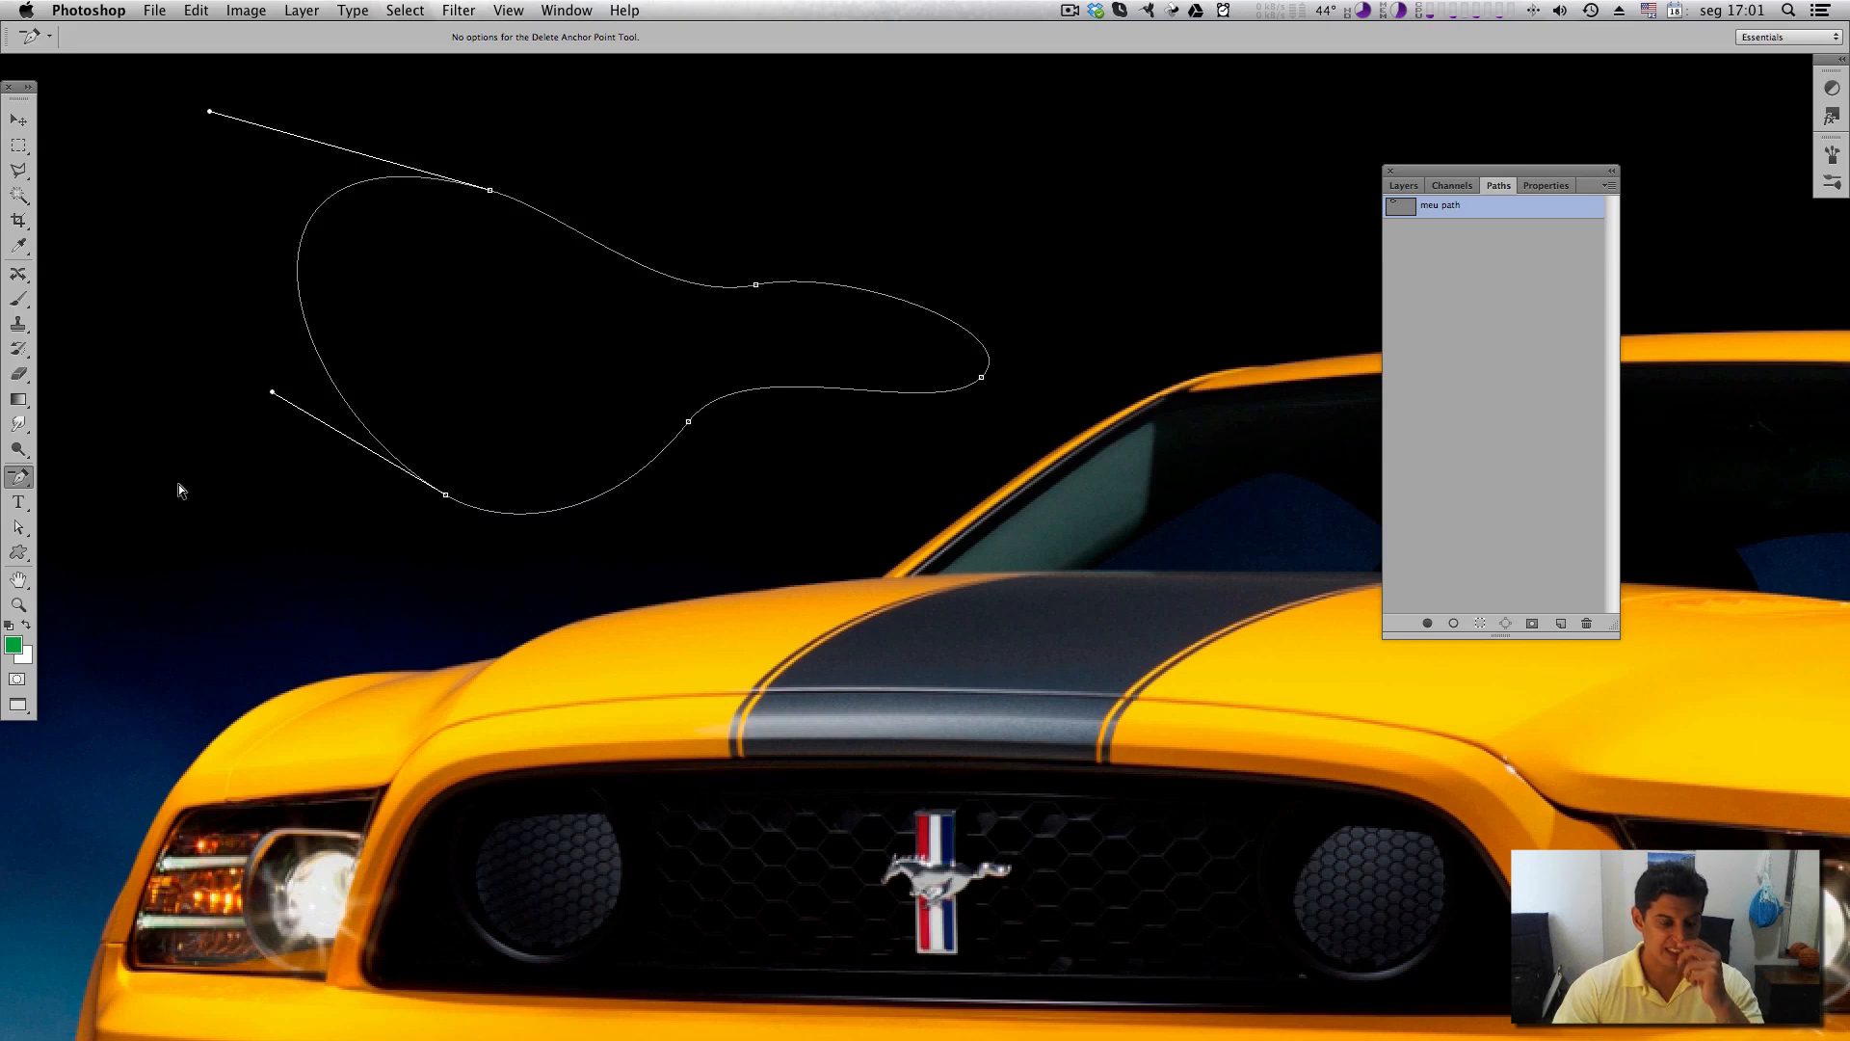
left_click_drag(32, 482, 133, 552)
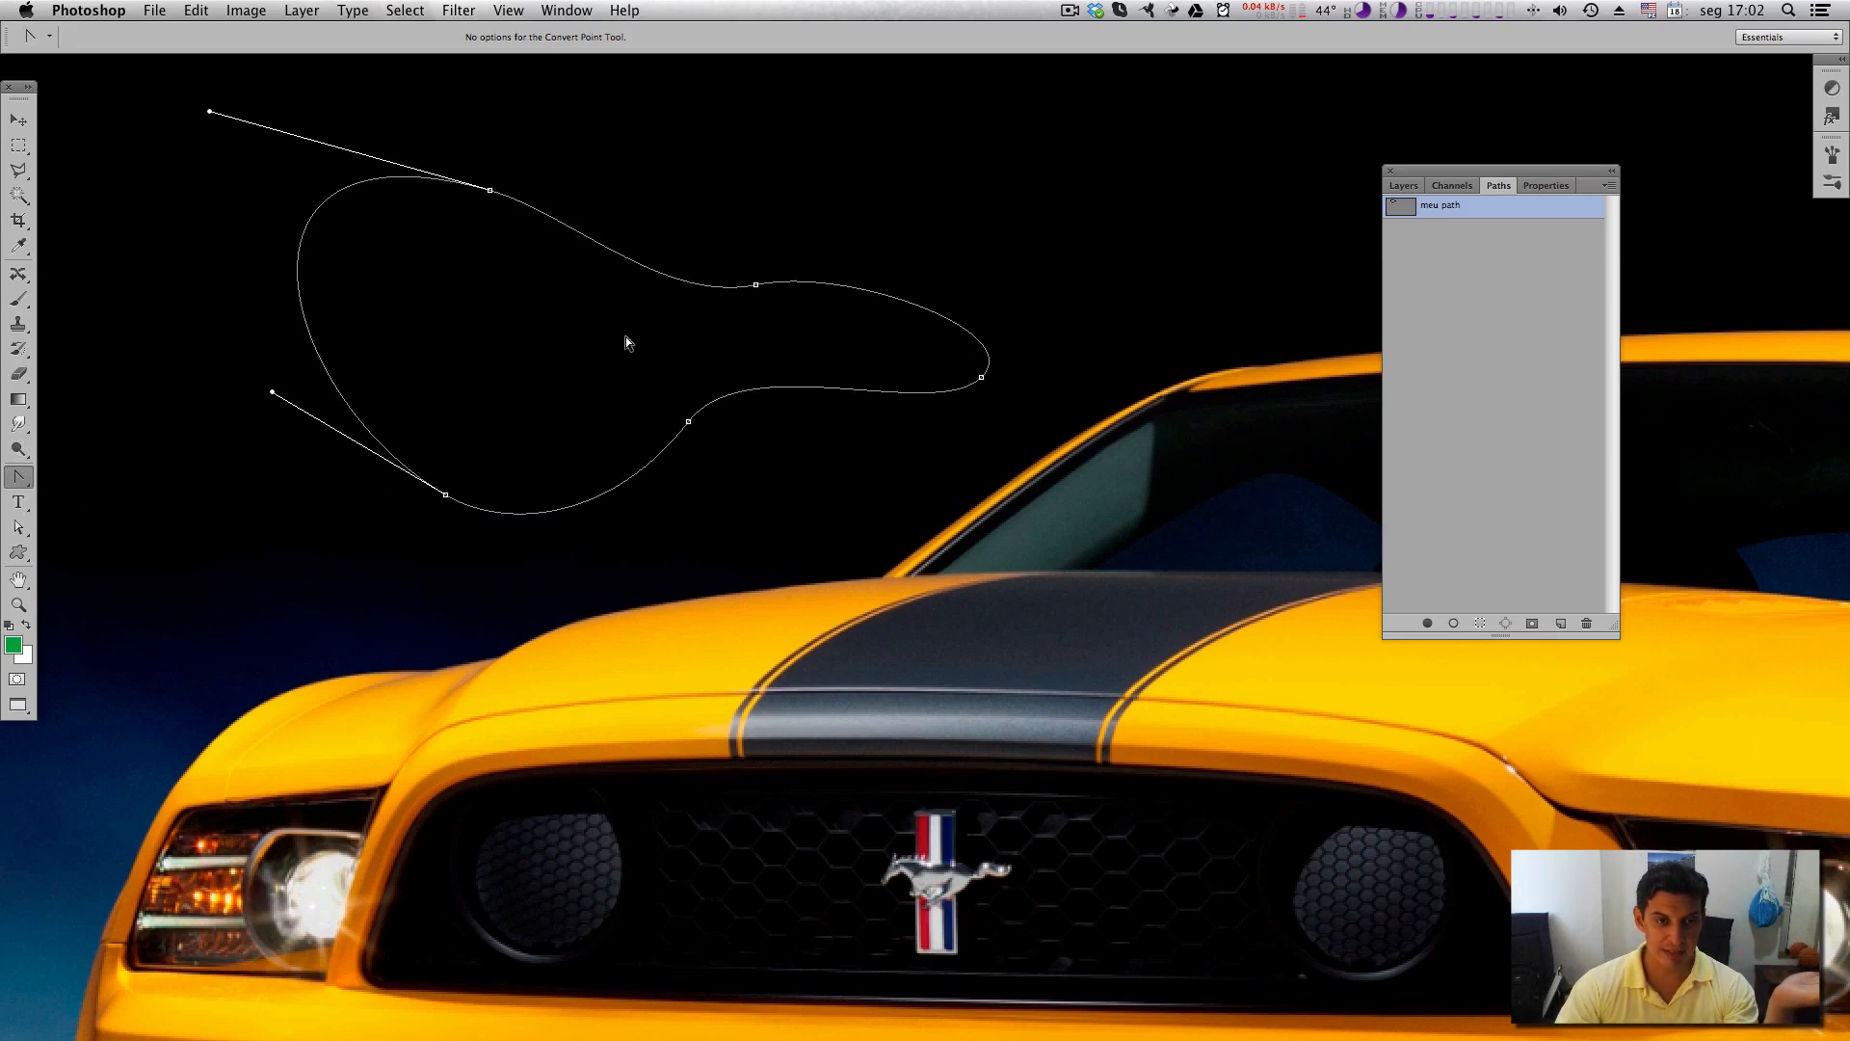
left_click(19, 527)
left_click_drag(274, 395, 277, 444)
Rotate the top anchor's direction handles nearly level, shorten the left one and lengthen the right one to round the path's large lobe.
left_click(489, 189)
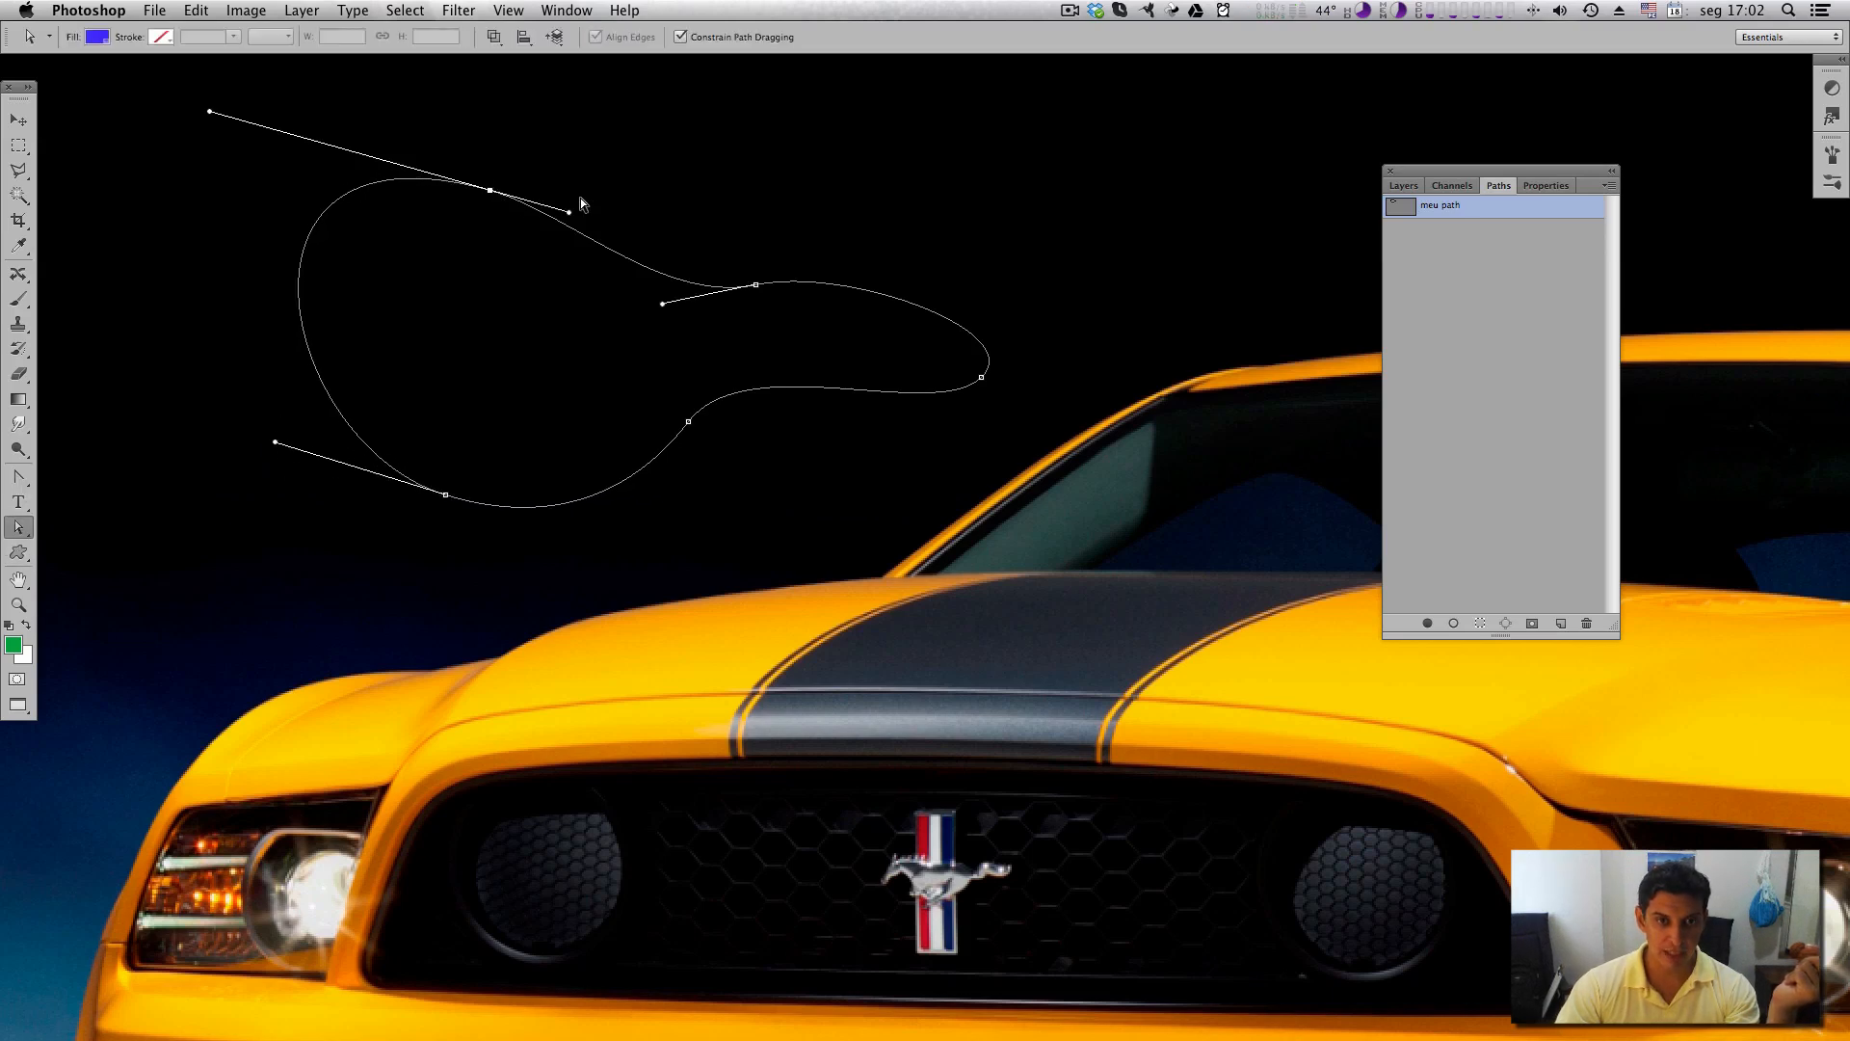
left_click_drag(570, 214, 633, 187)
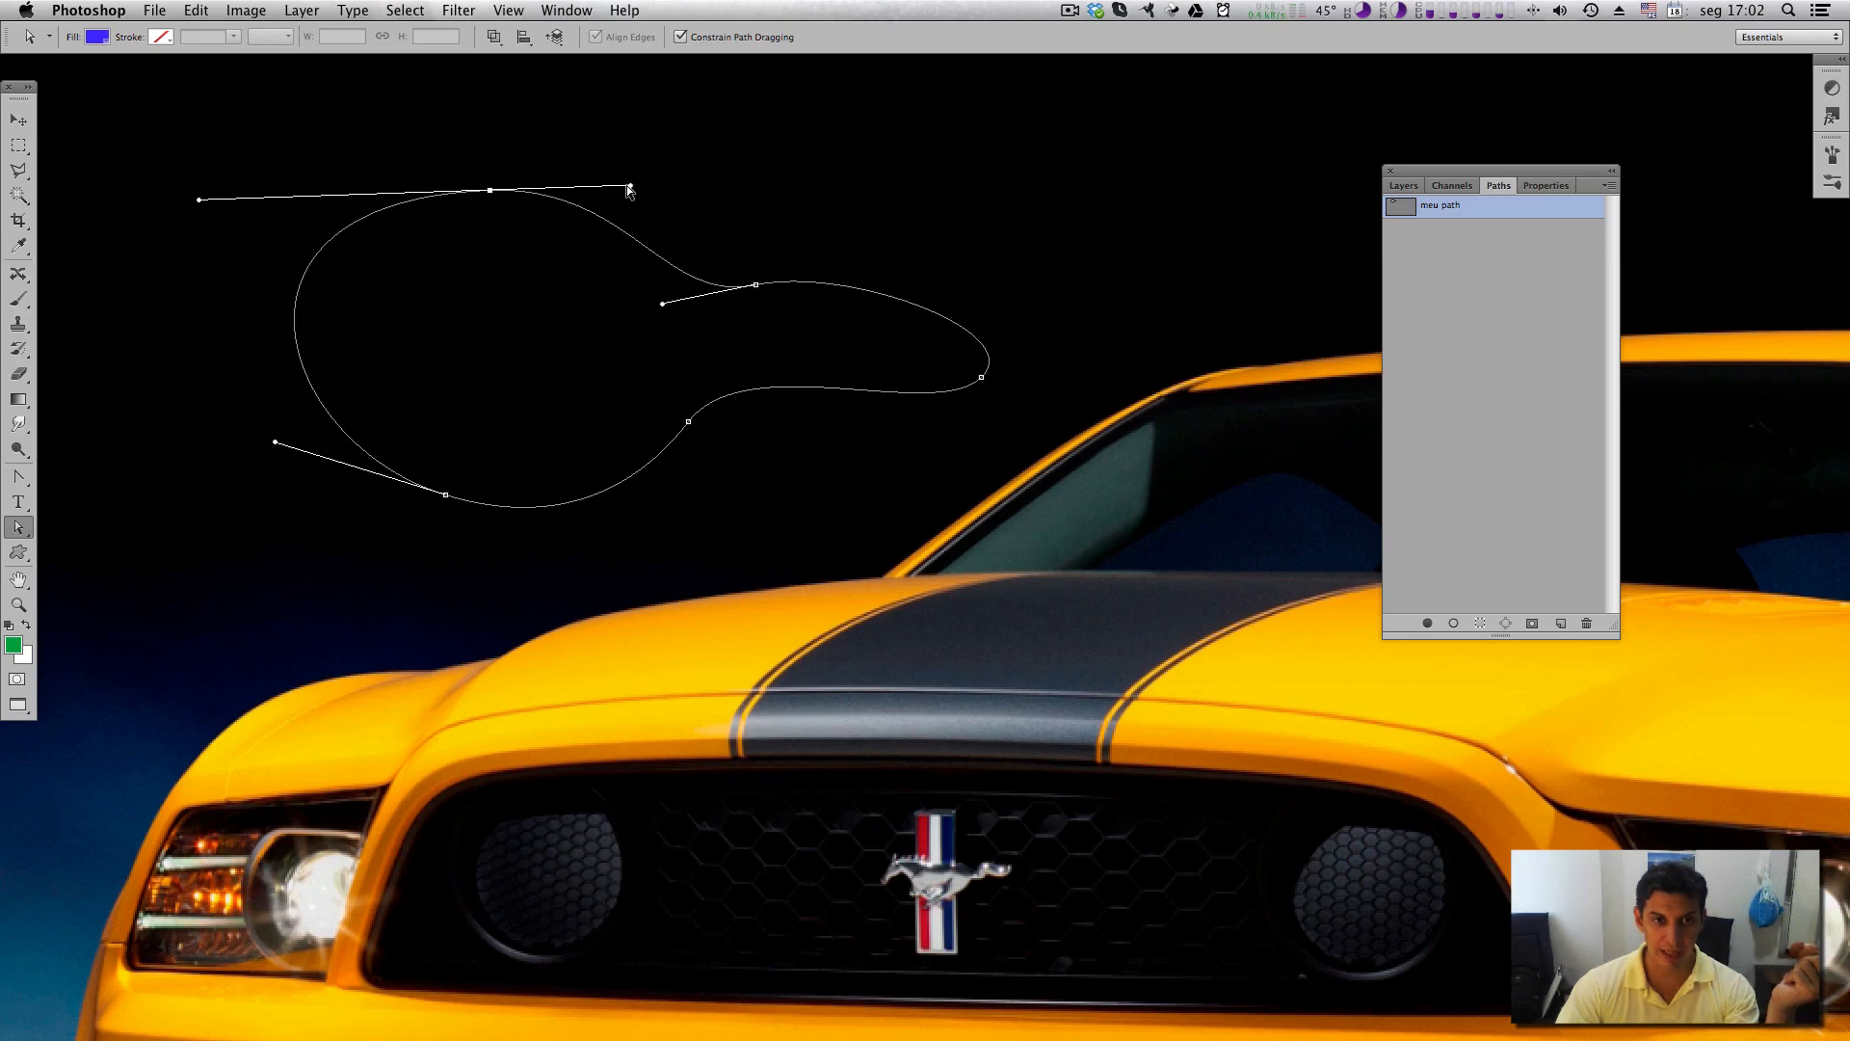
left_click_drag(200, 200, 315, 198)
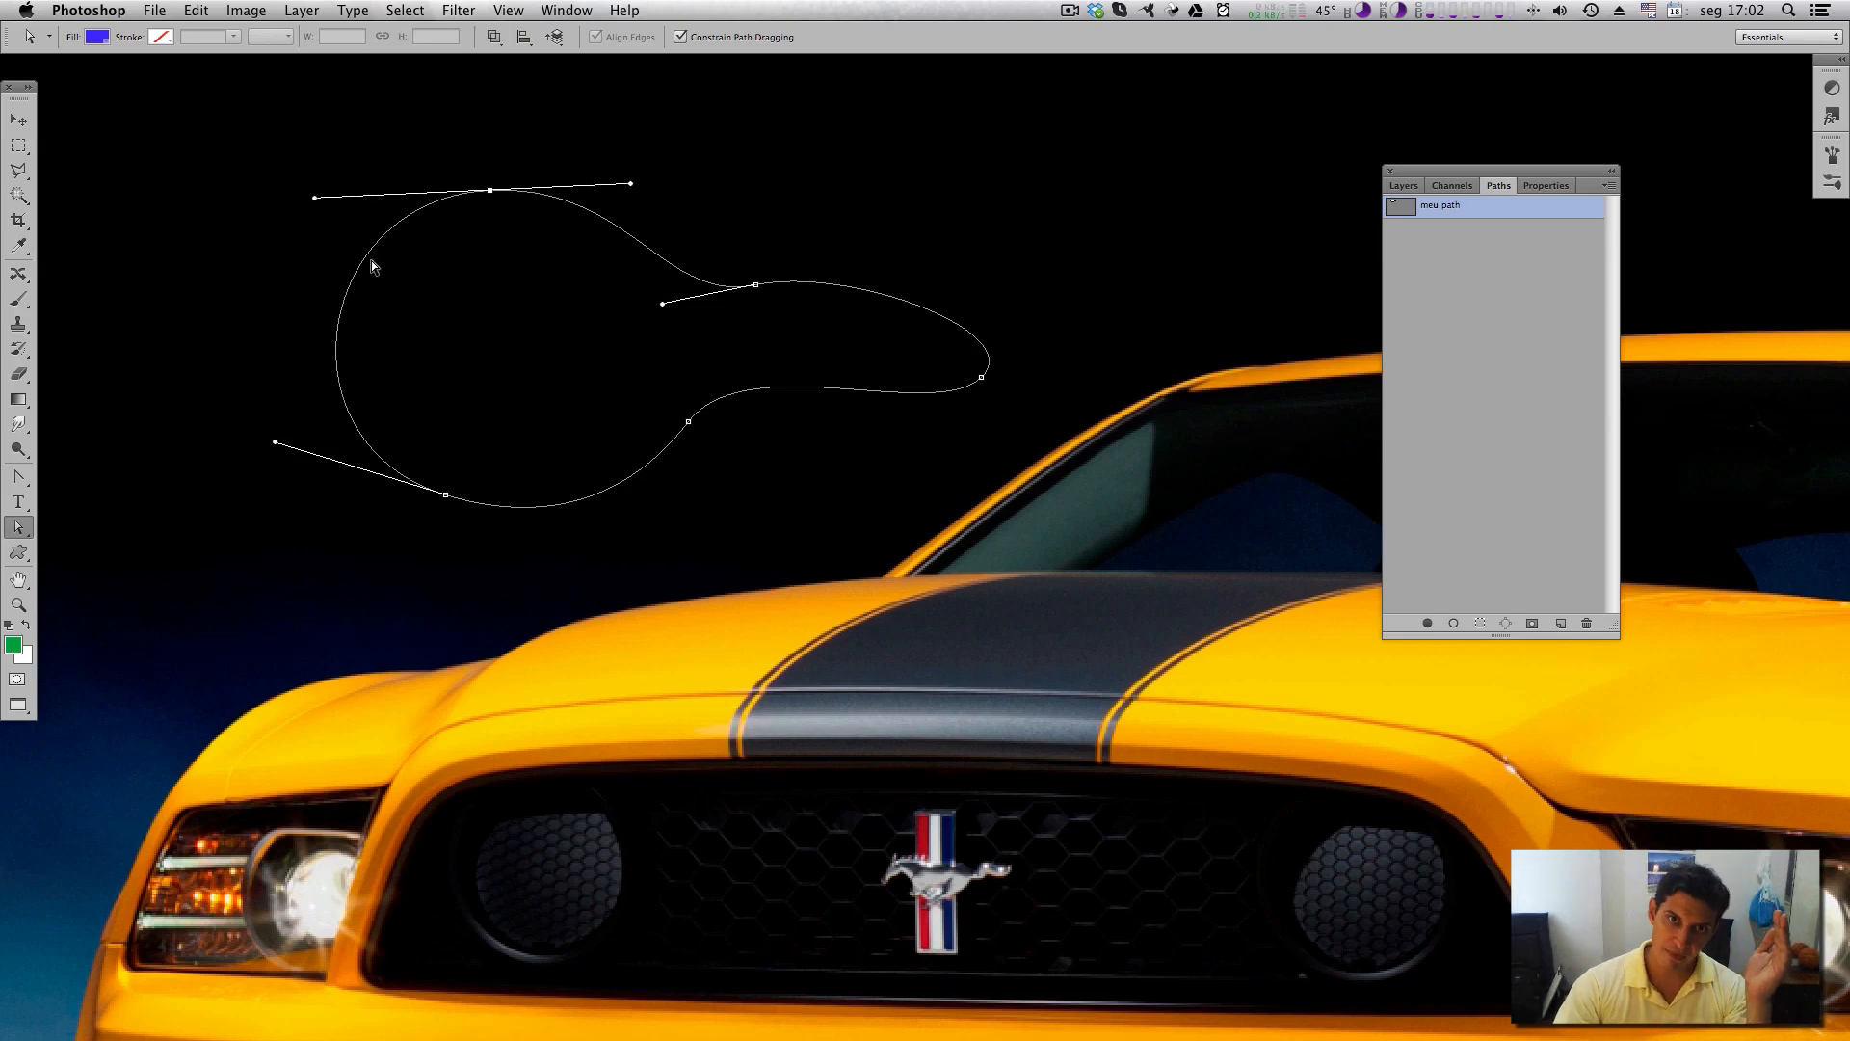
left_click_drag(628, 179, 665, 177)
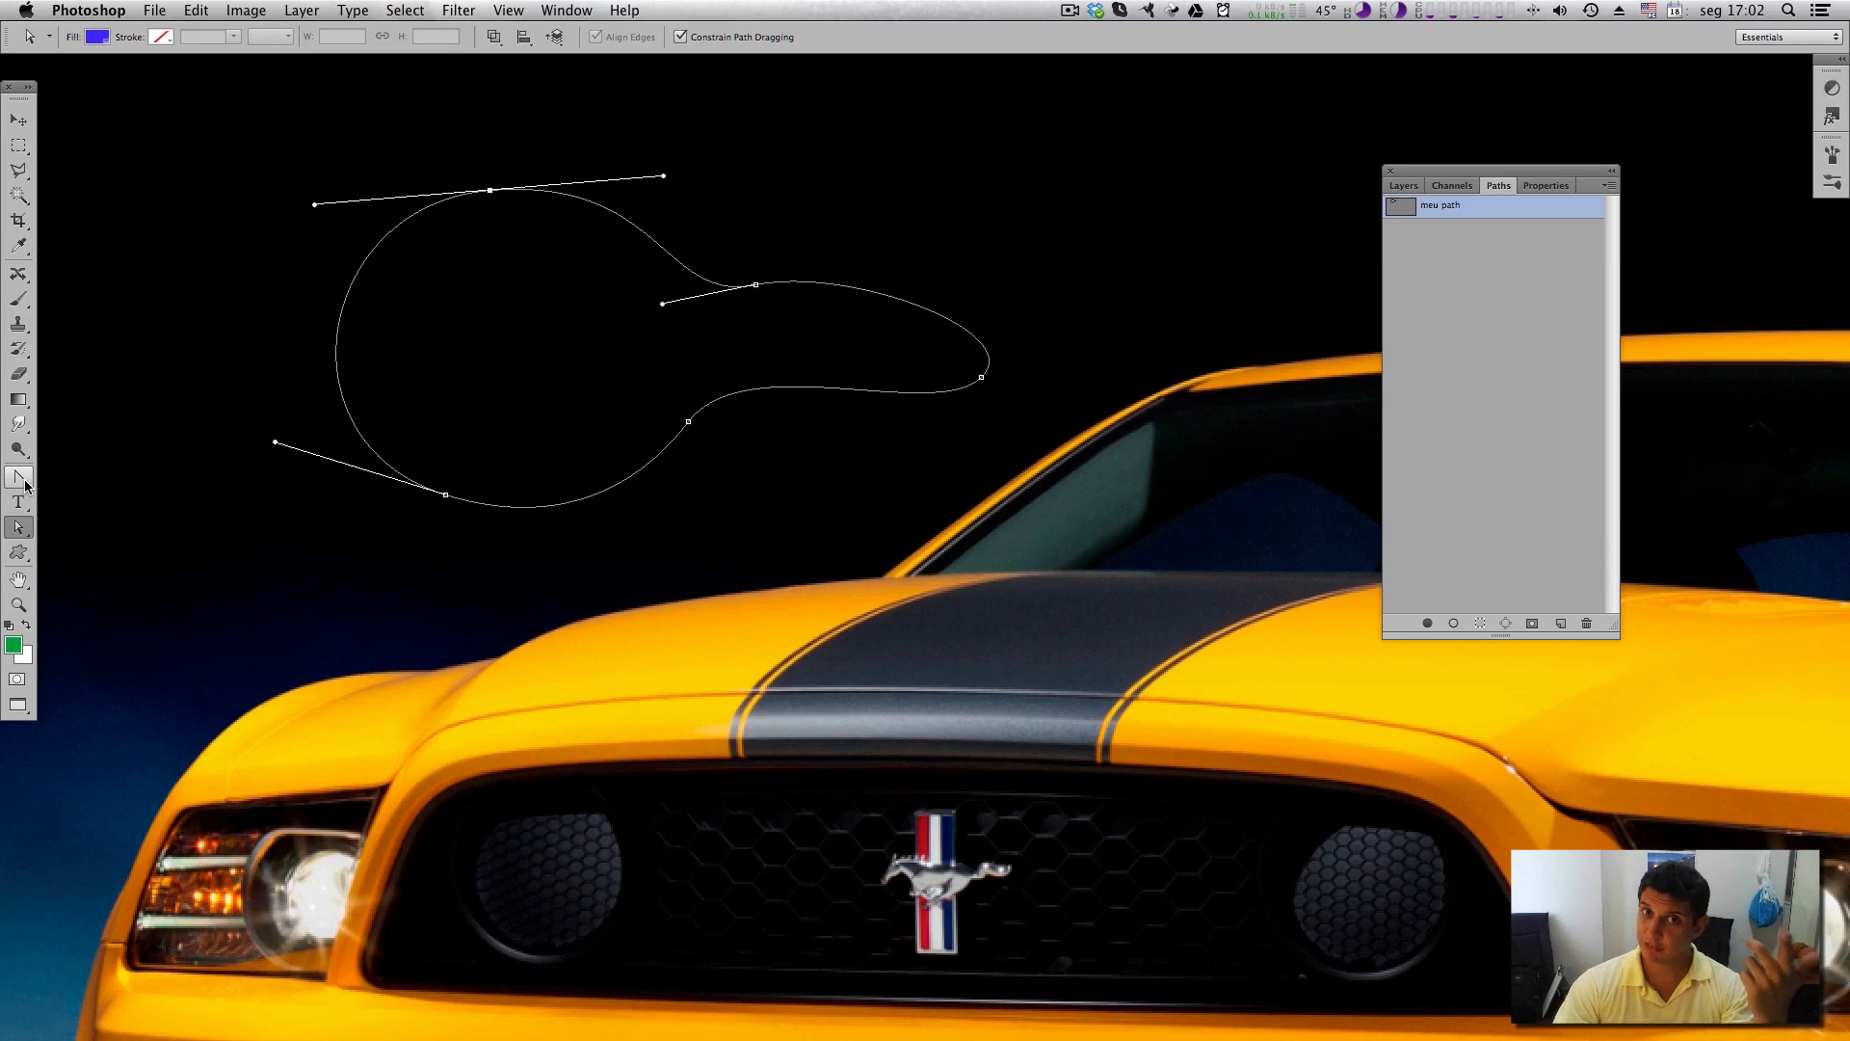
With the Convert Point tool, swing the top anchor's left handle upward independently and pull the upper neck anchor's left handle down and left.
left_click_drag(20, 485, 82, 551)
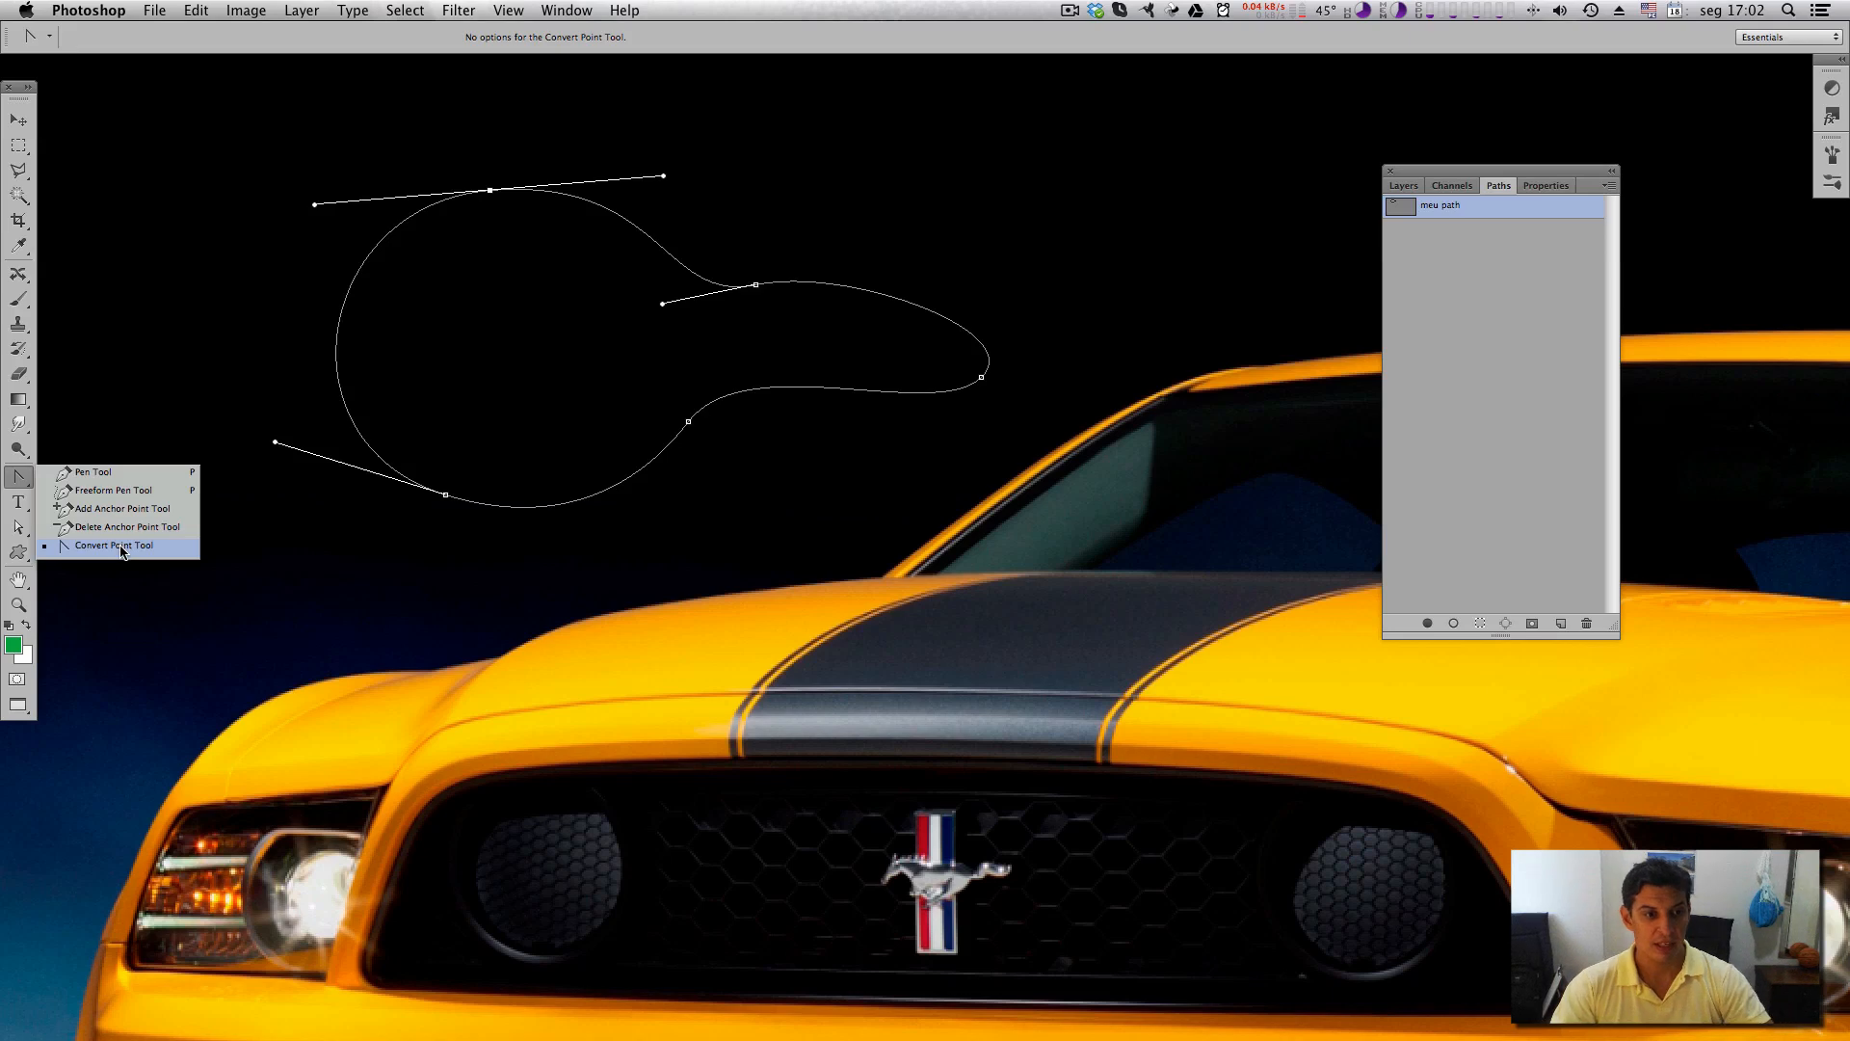
left_click(119, 548)
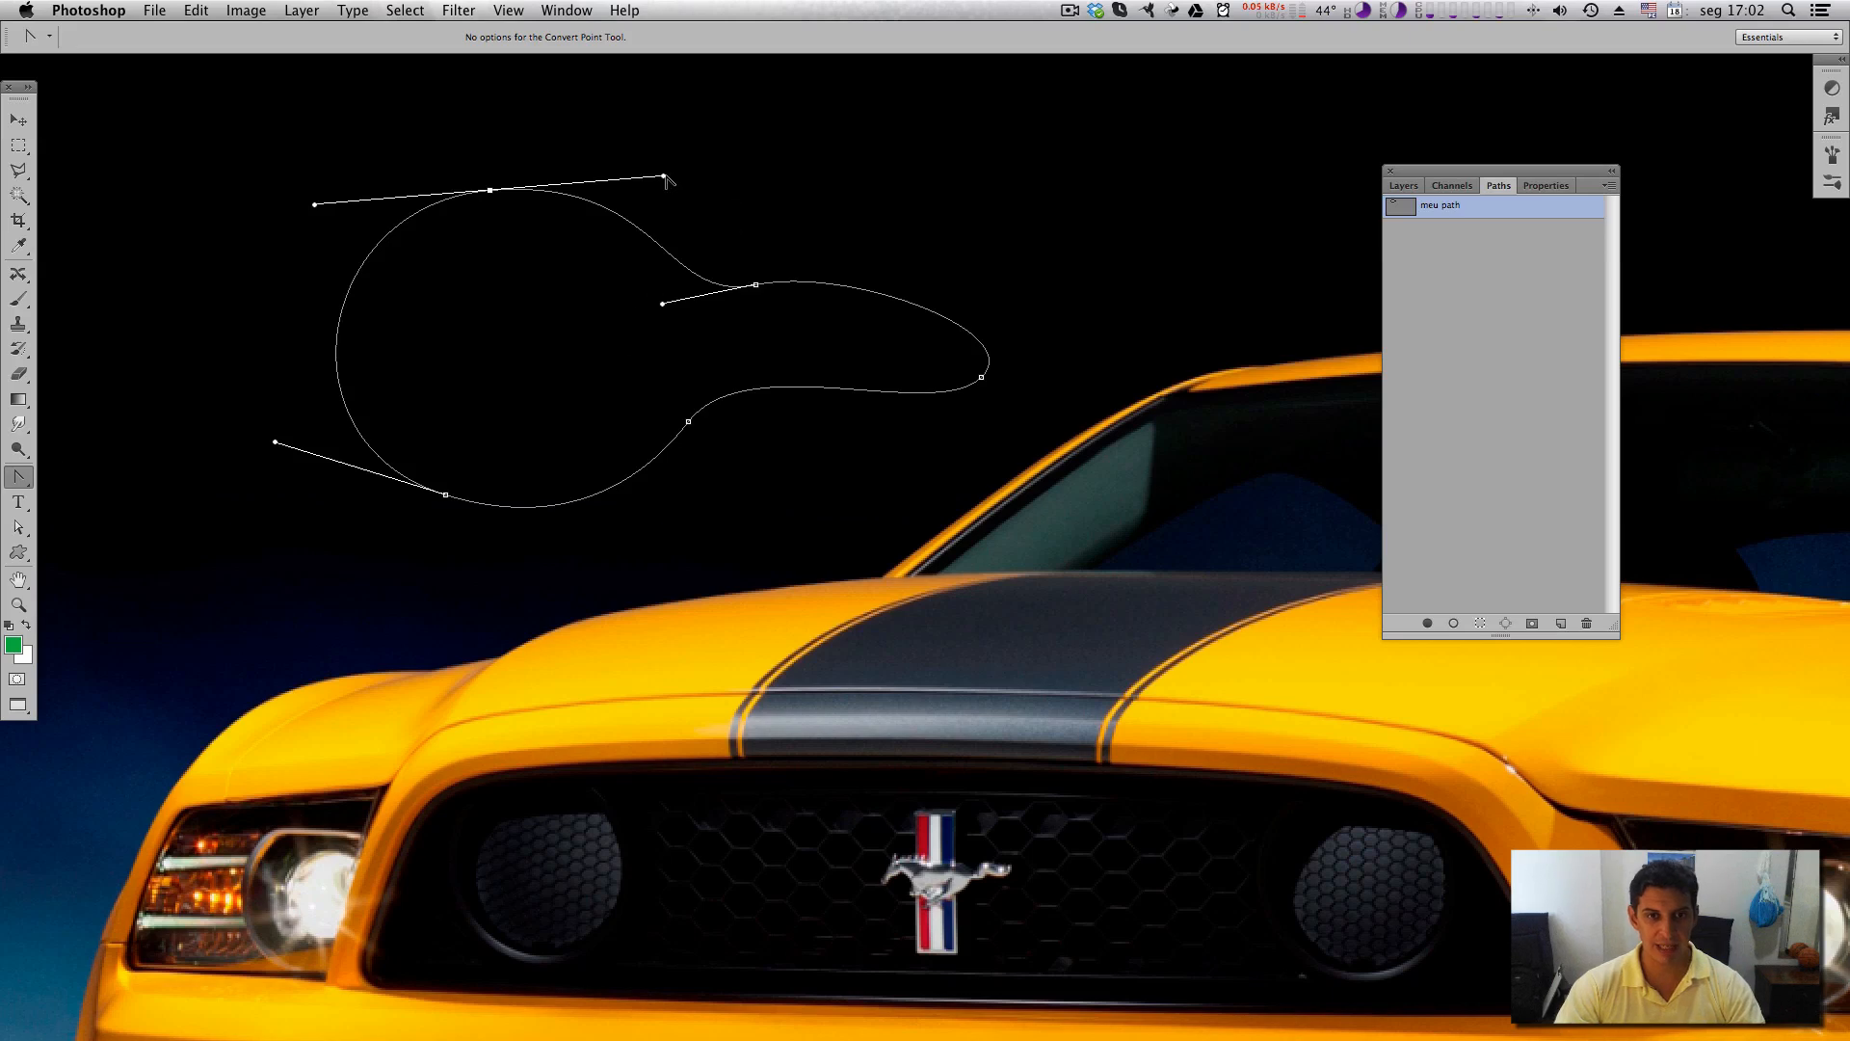
left_click_drag(314, 205, 347, 99)
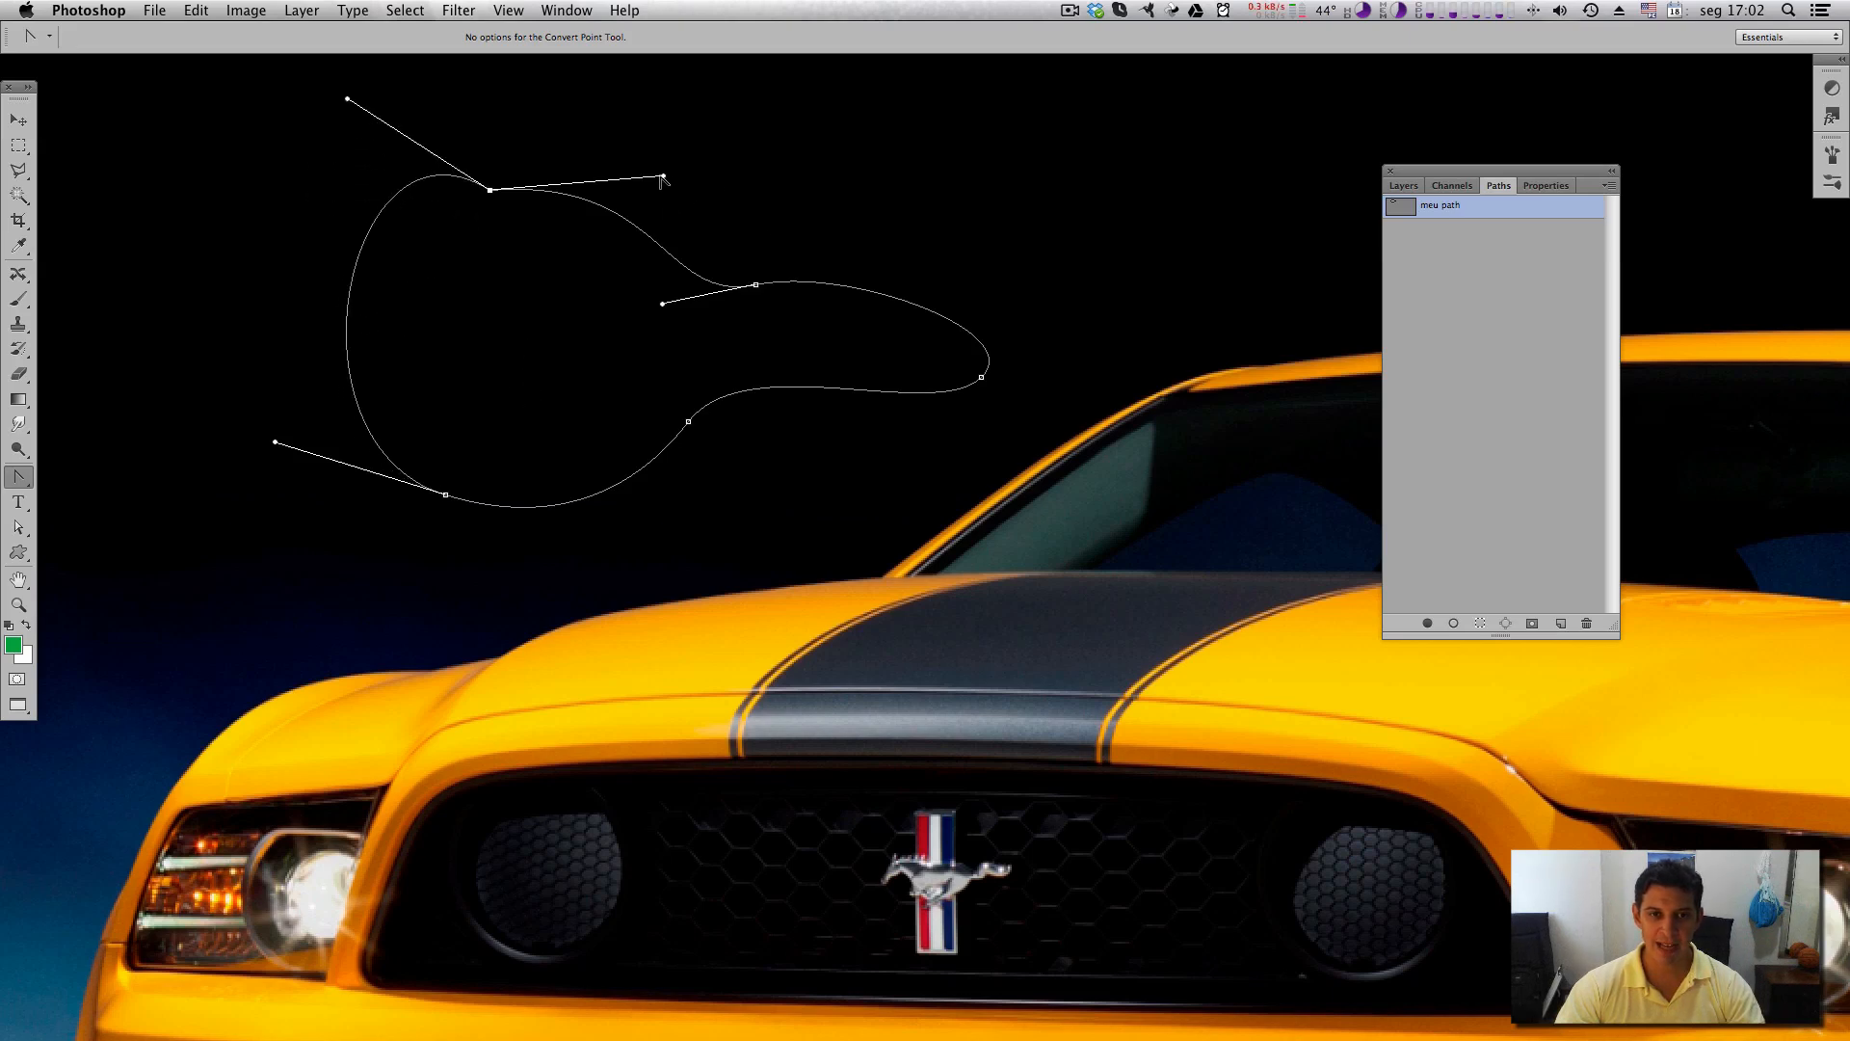
left_click_drag(662, 175, 466, 328)
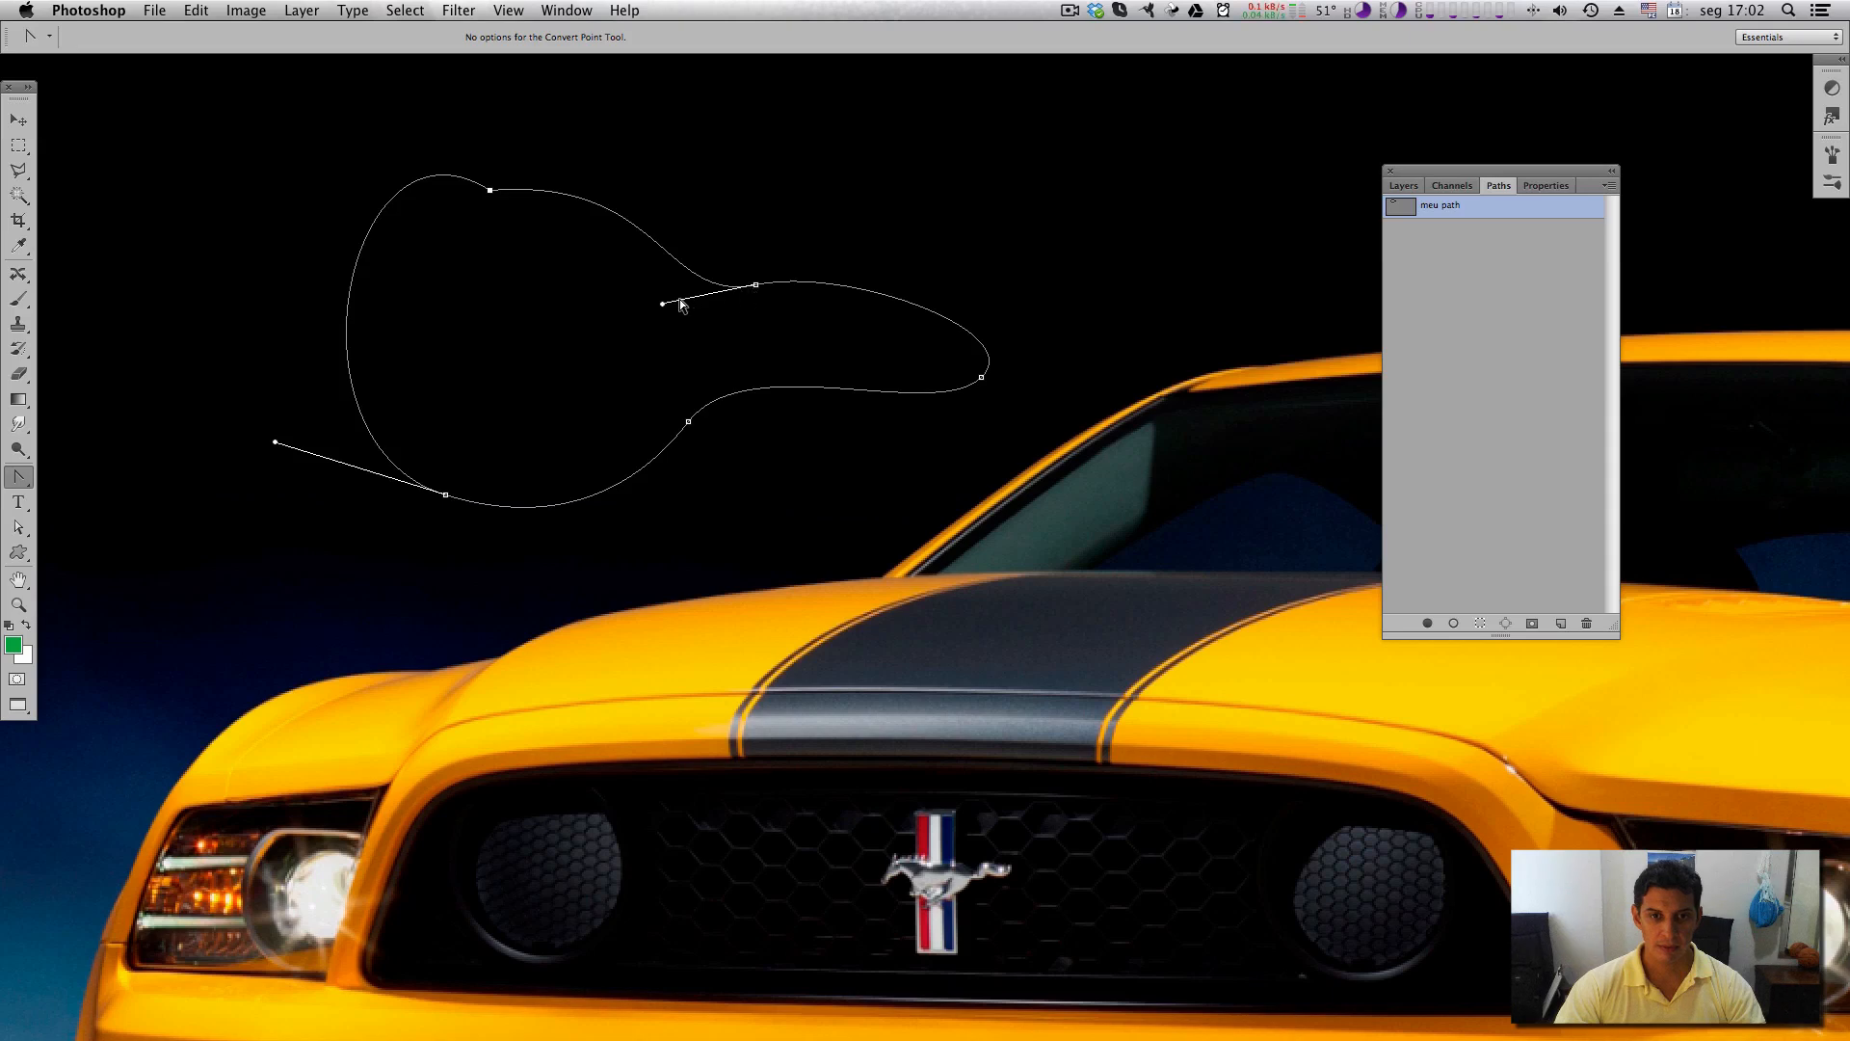
left_click_drag(662, 304, 627, 342)
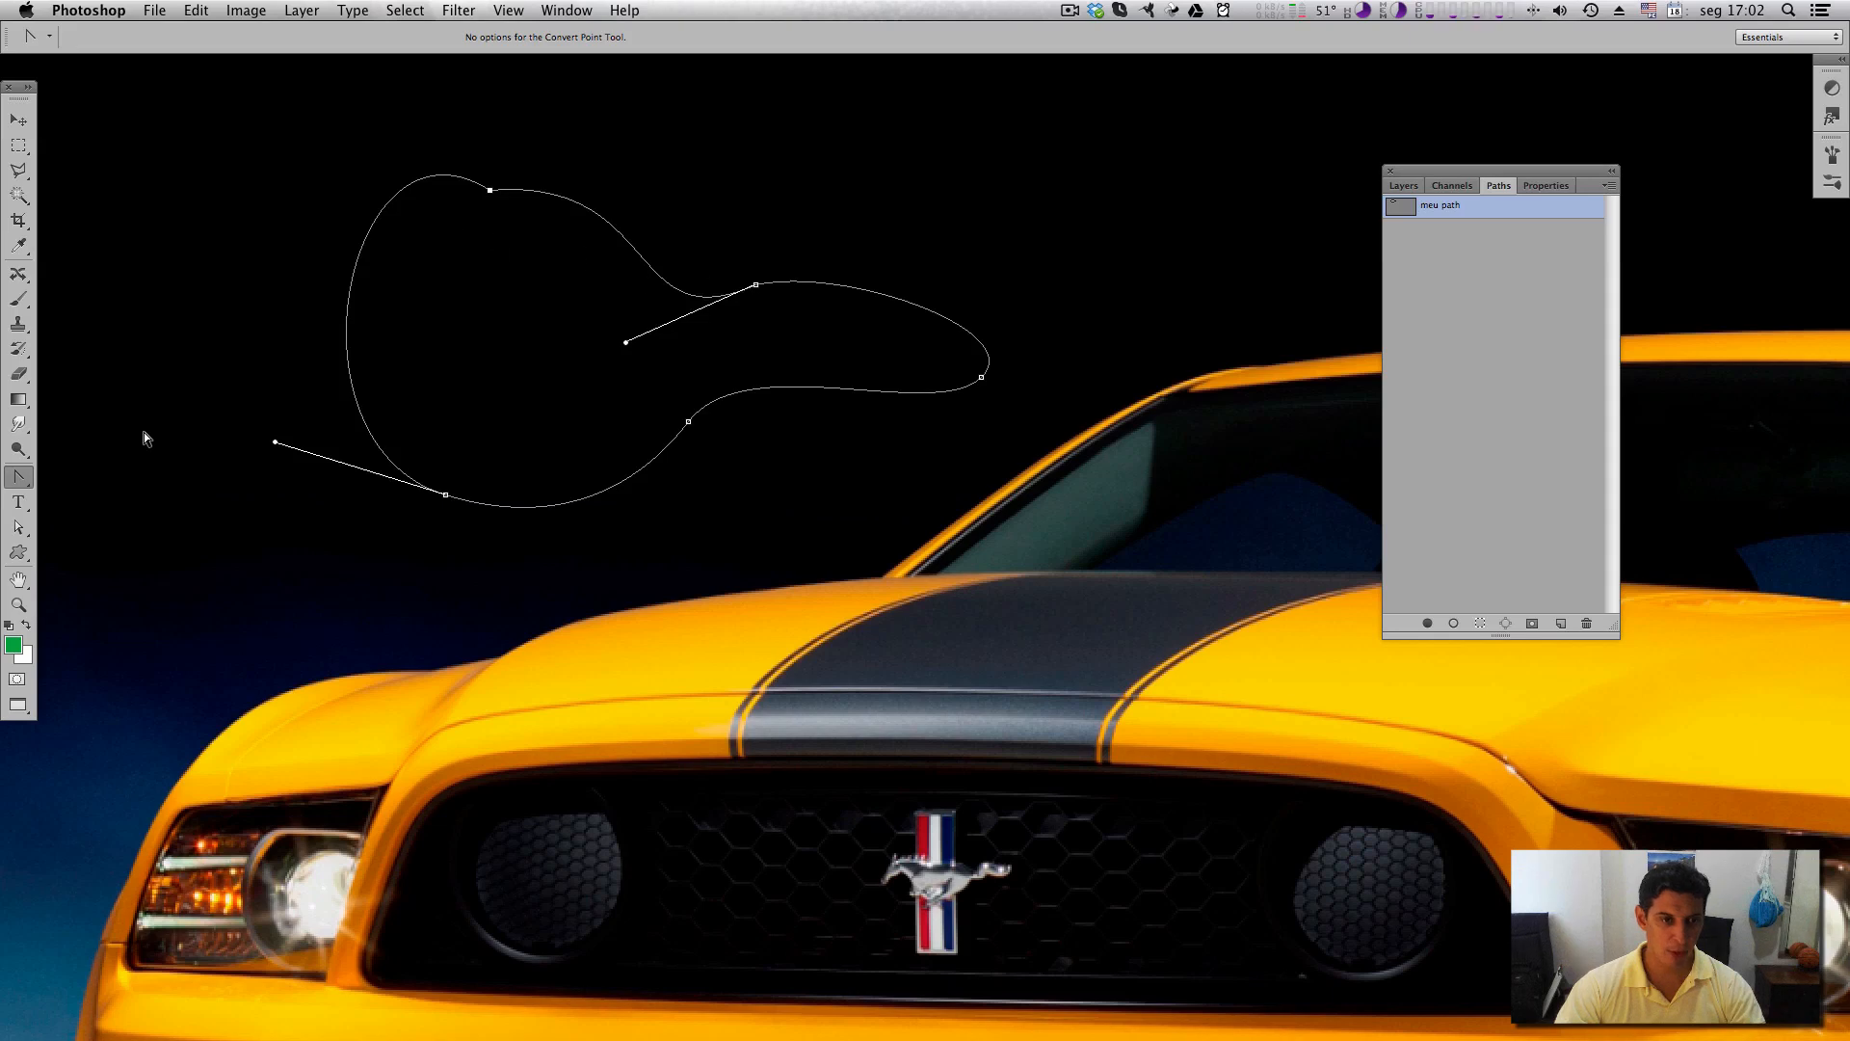
Move the upper neck anchor slightly right, swing its right handle downward with the Direct Selection tool, and deselect the anchor.
left_click(22, 478)
left_click(23, 529)
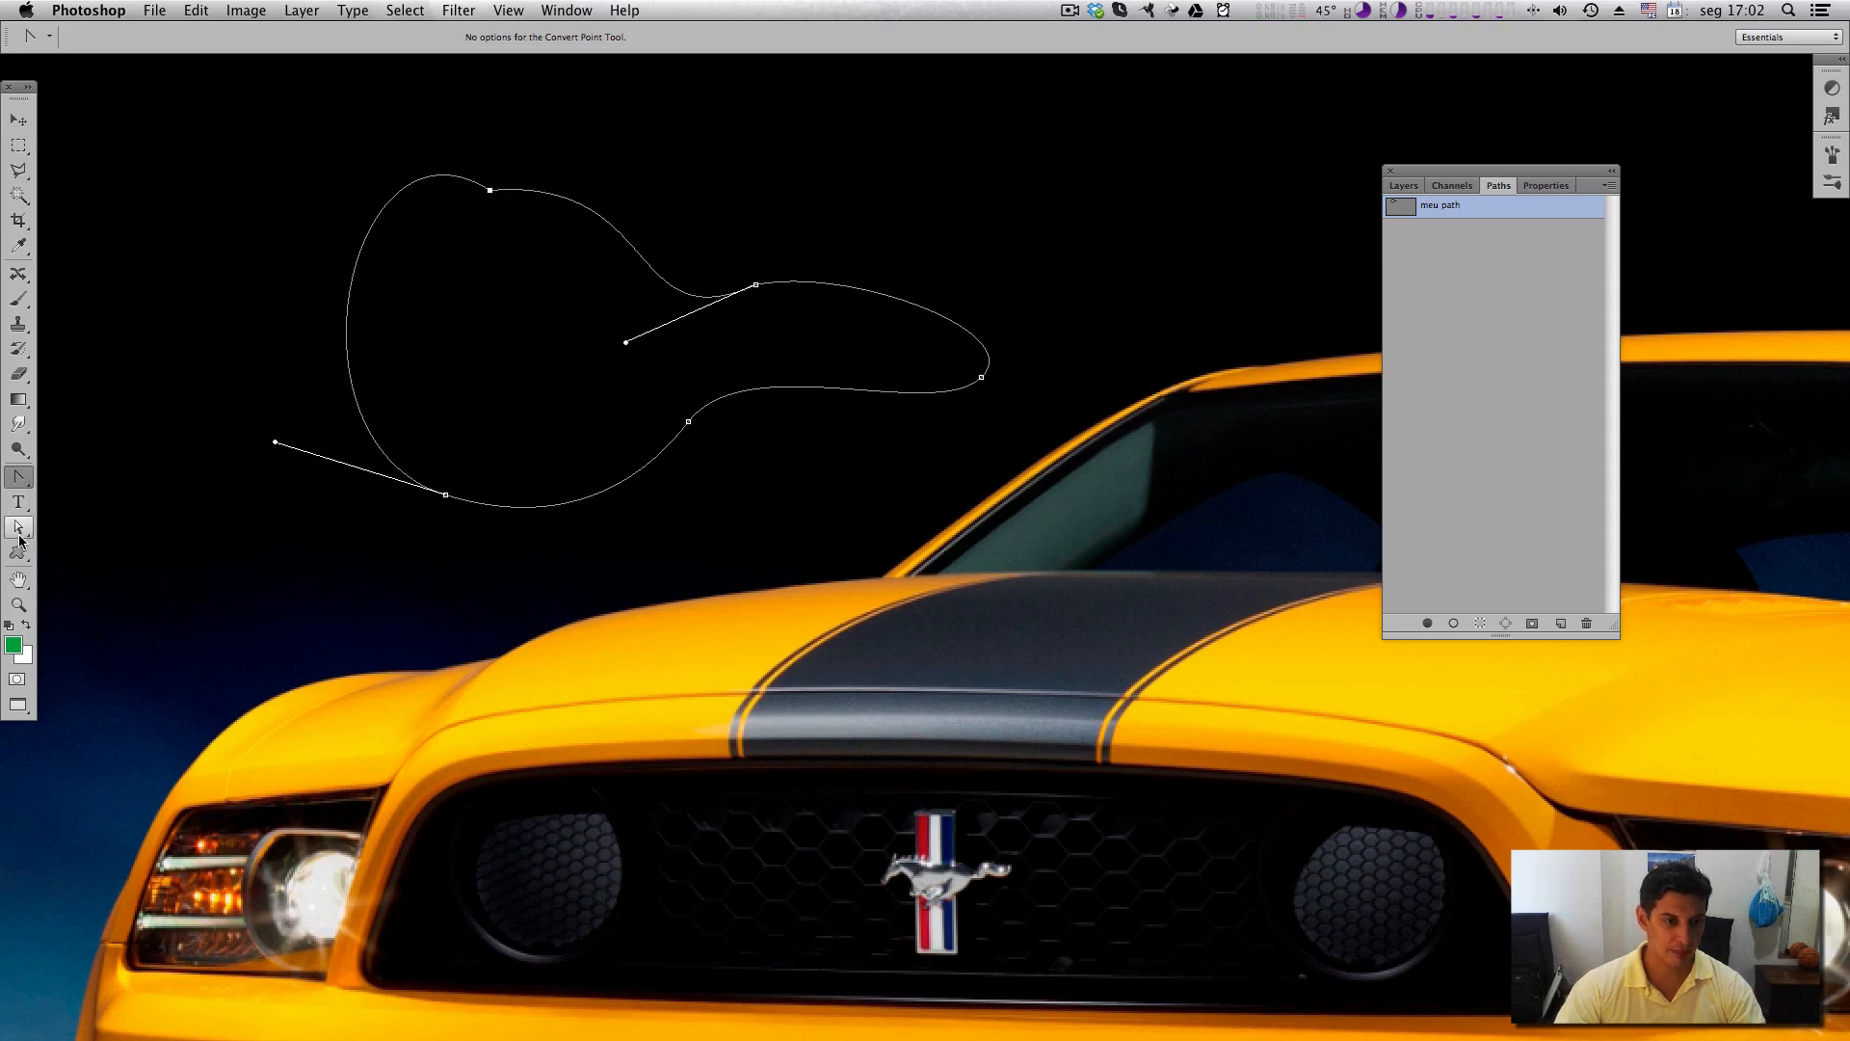
left_click(18, 536)
left_click(755, 286)
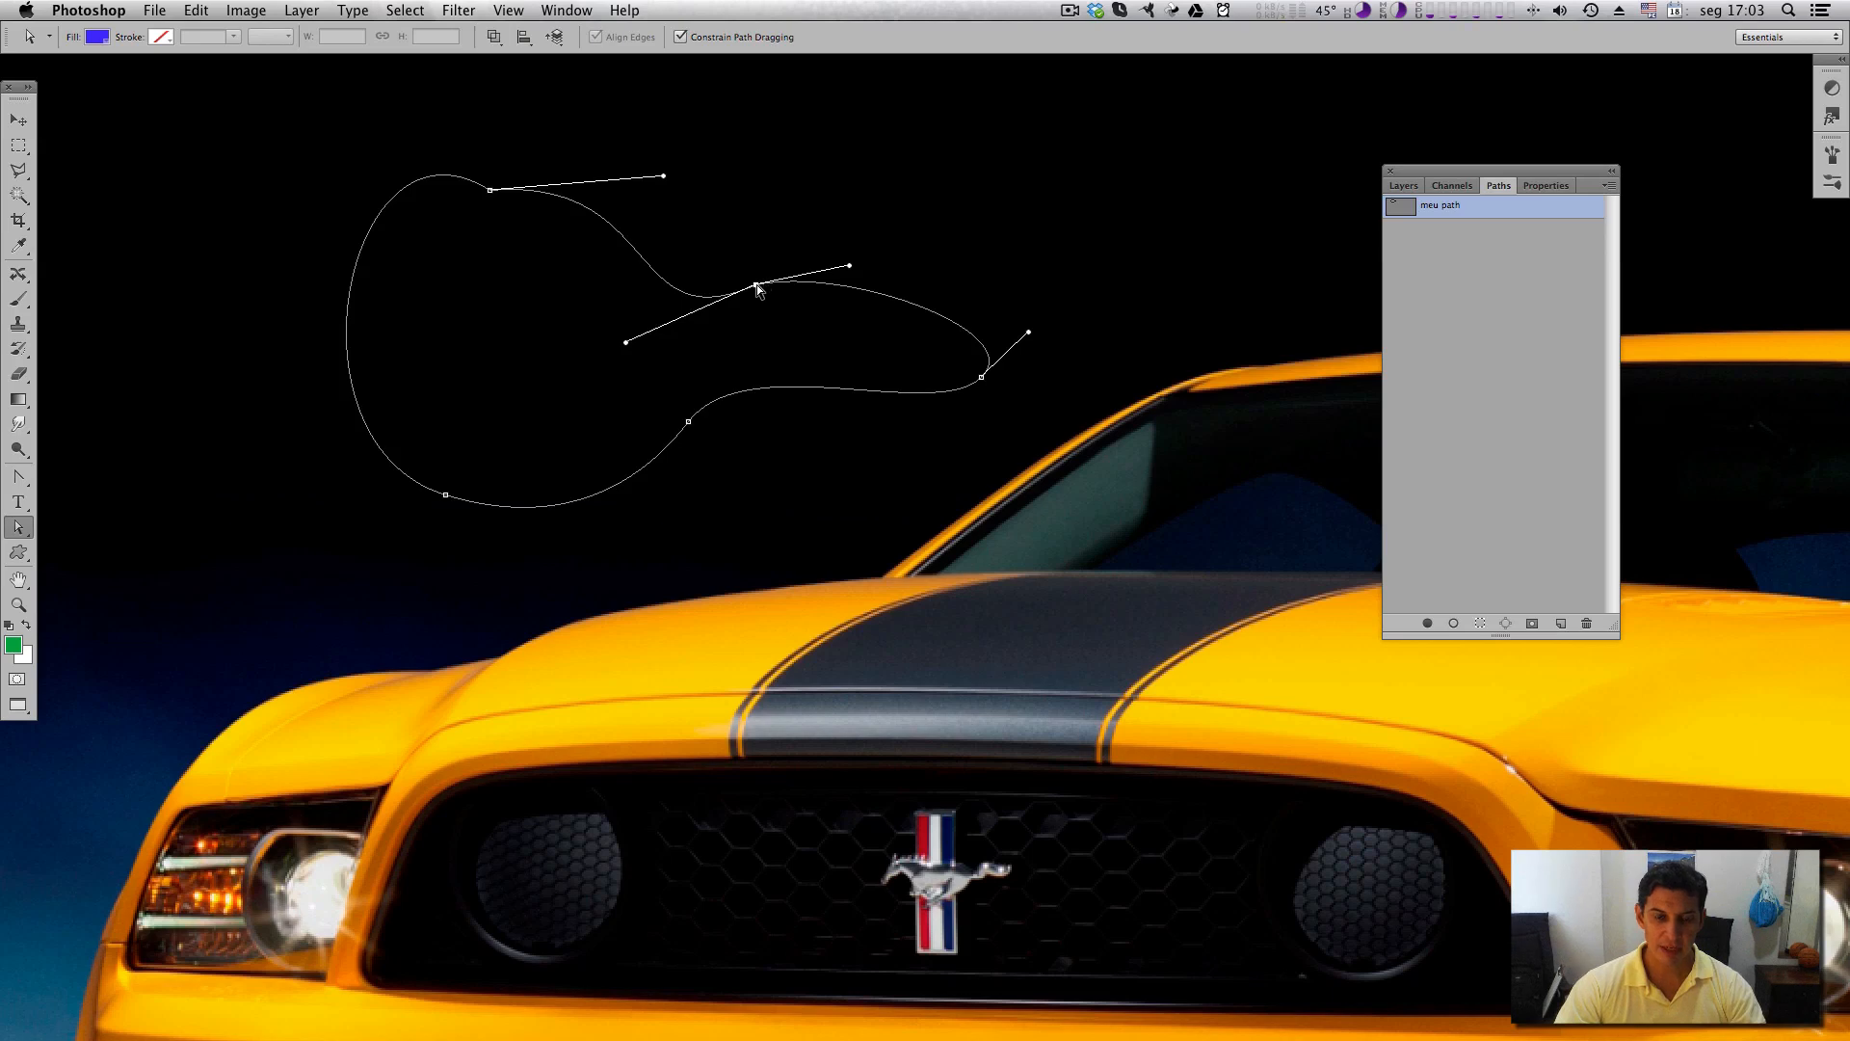
left_click_drag(756, 284, 905, 349)
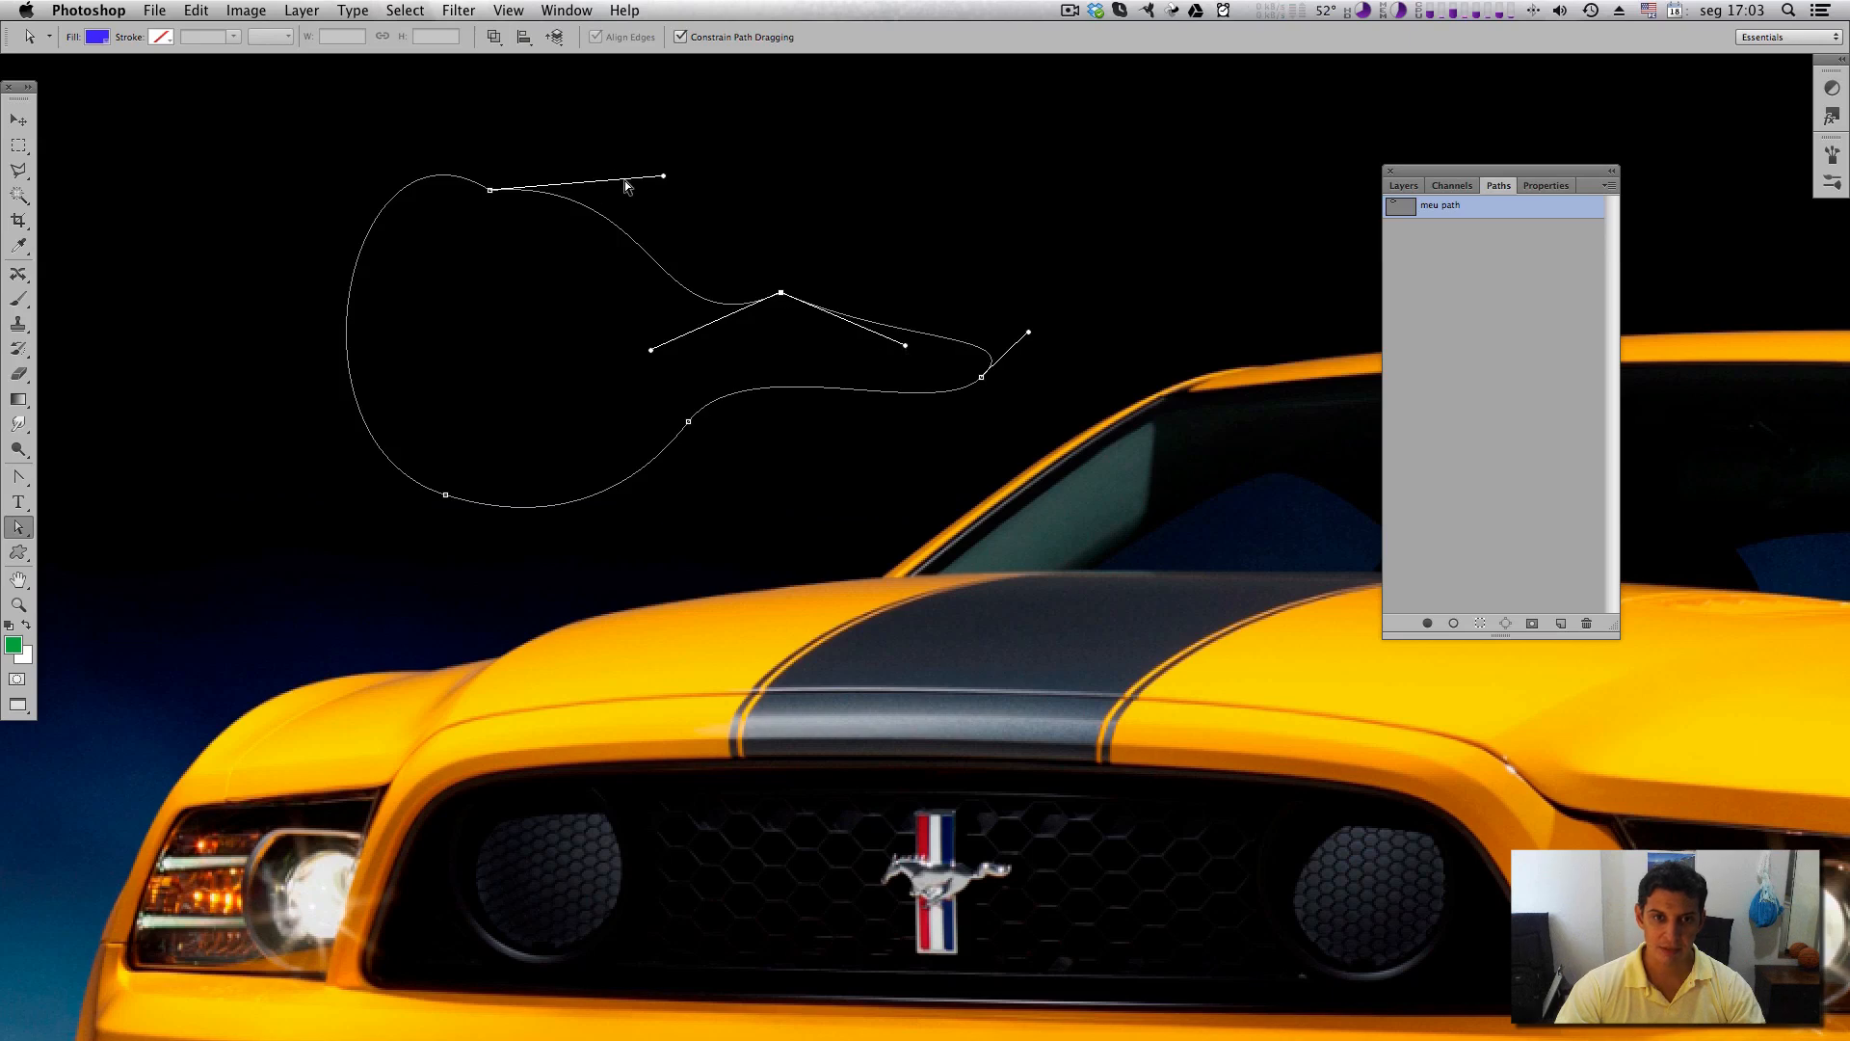
left_click_drag(631, 239, 673, 179)
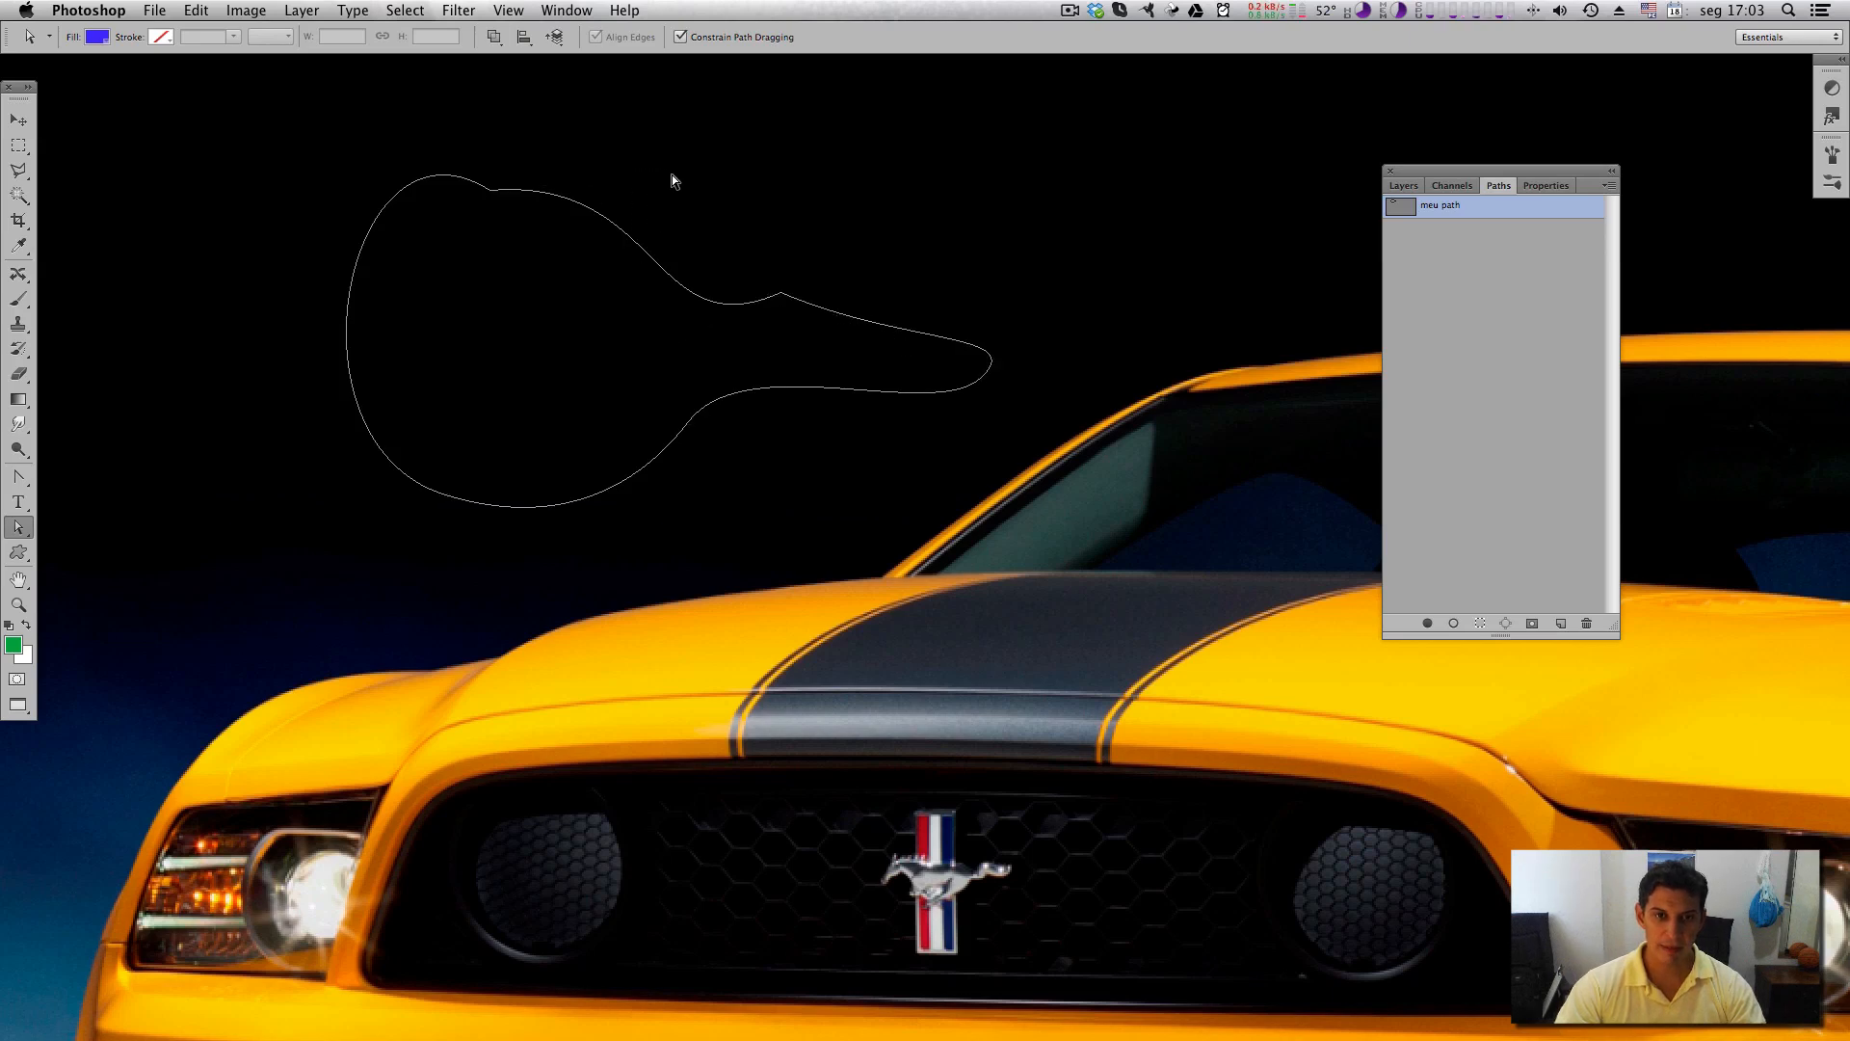
Select the lower neck anchor and shorten its lower-left direction handle.
left_click(788, 295)
left_click(689, 422)
mouse_move(746, 347)
left_mouse_down()
mouse_move(765, 350)
mouse_move(747, 347)
left_mouse_up()
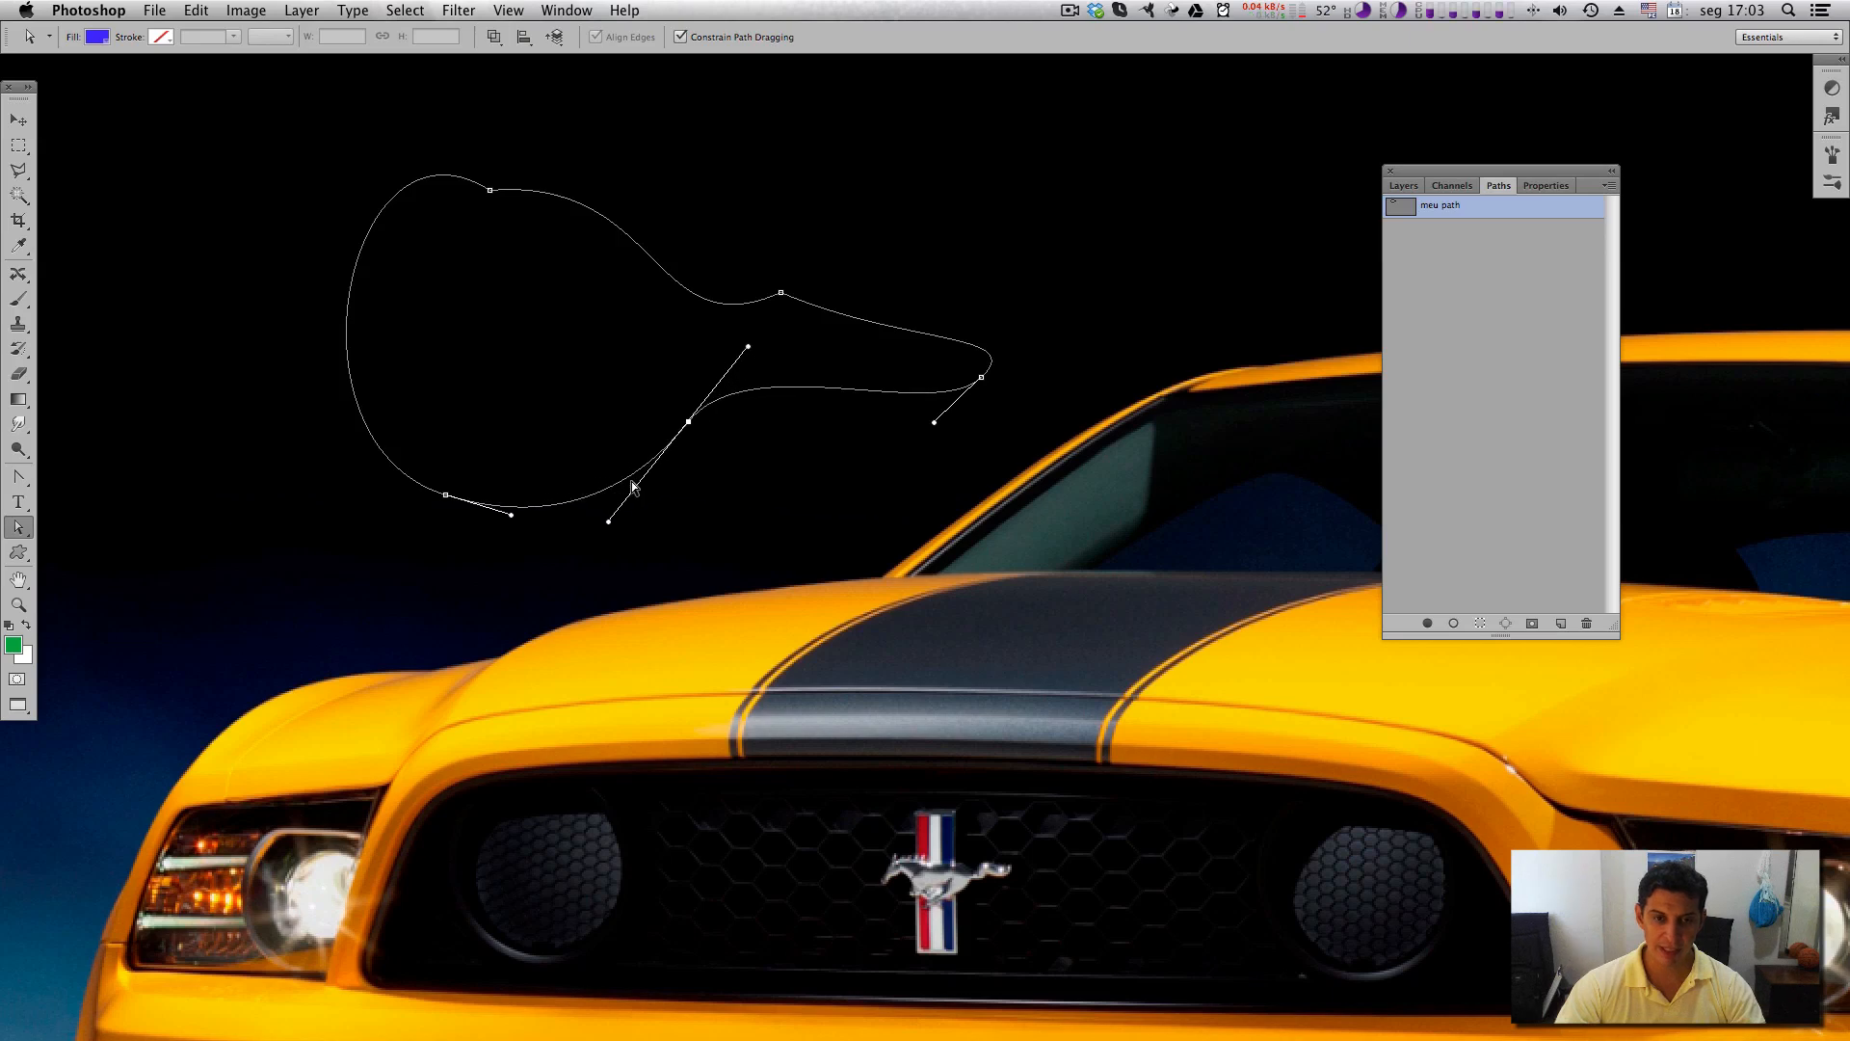
mouse_move(609, 521)
left_mouse_down()
mouse_move(620, 475)
mouse_move(627, 512)
mouse_move(610, 475)
mouse_move(756, 479)
mouse_move(668, 521)
mouse_move(607, 405)
mouse_move(649, 487)
mouse_move(608, 442)
mouse_move(634, 496)
left_mouse_up()
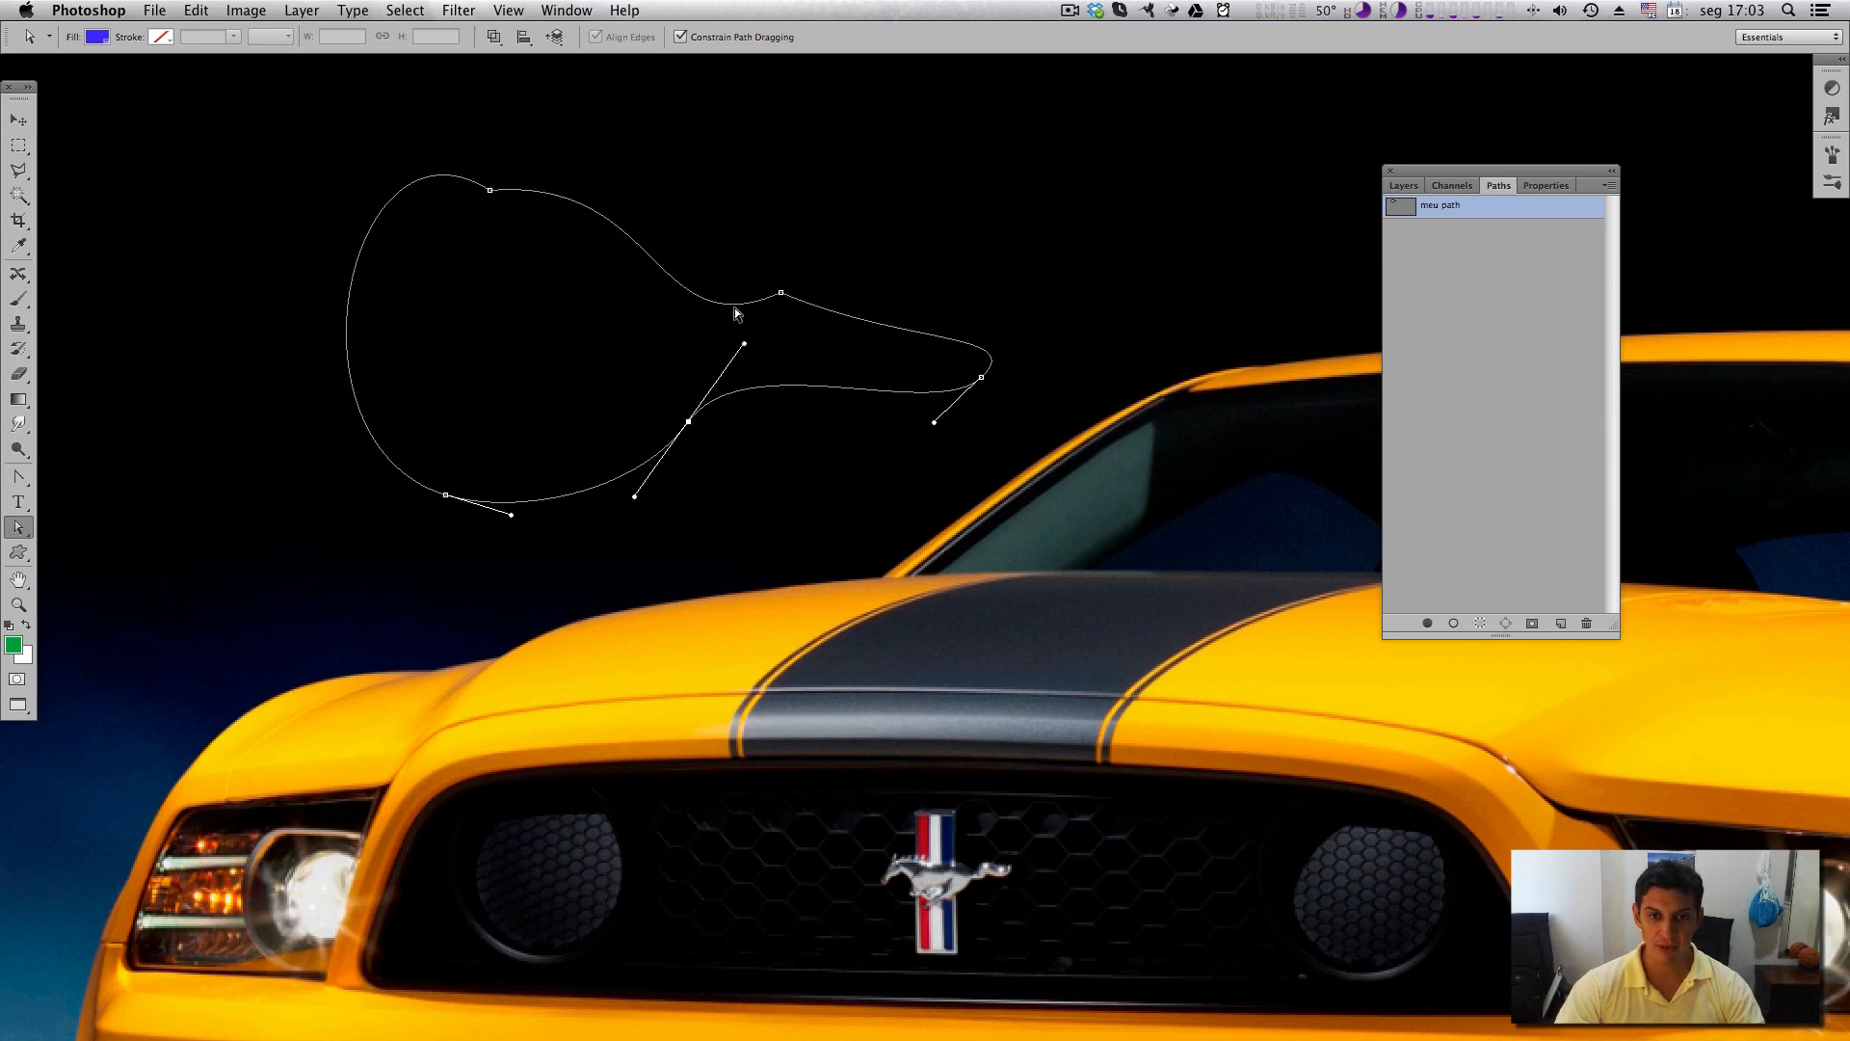
Adjust both direction handles of the upper neck anchor and convert it to a corner point with the Convert Point tool.
left_click(782, 292)
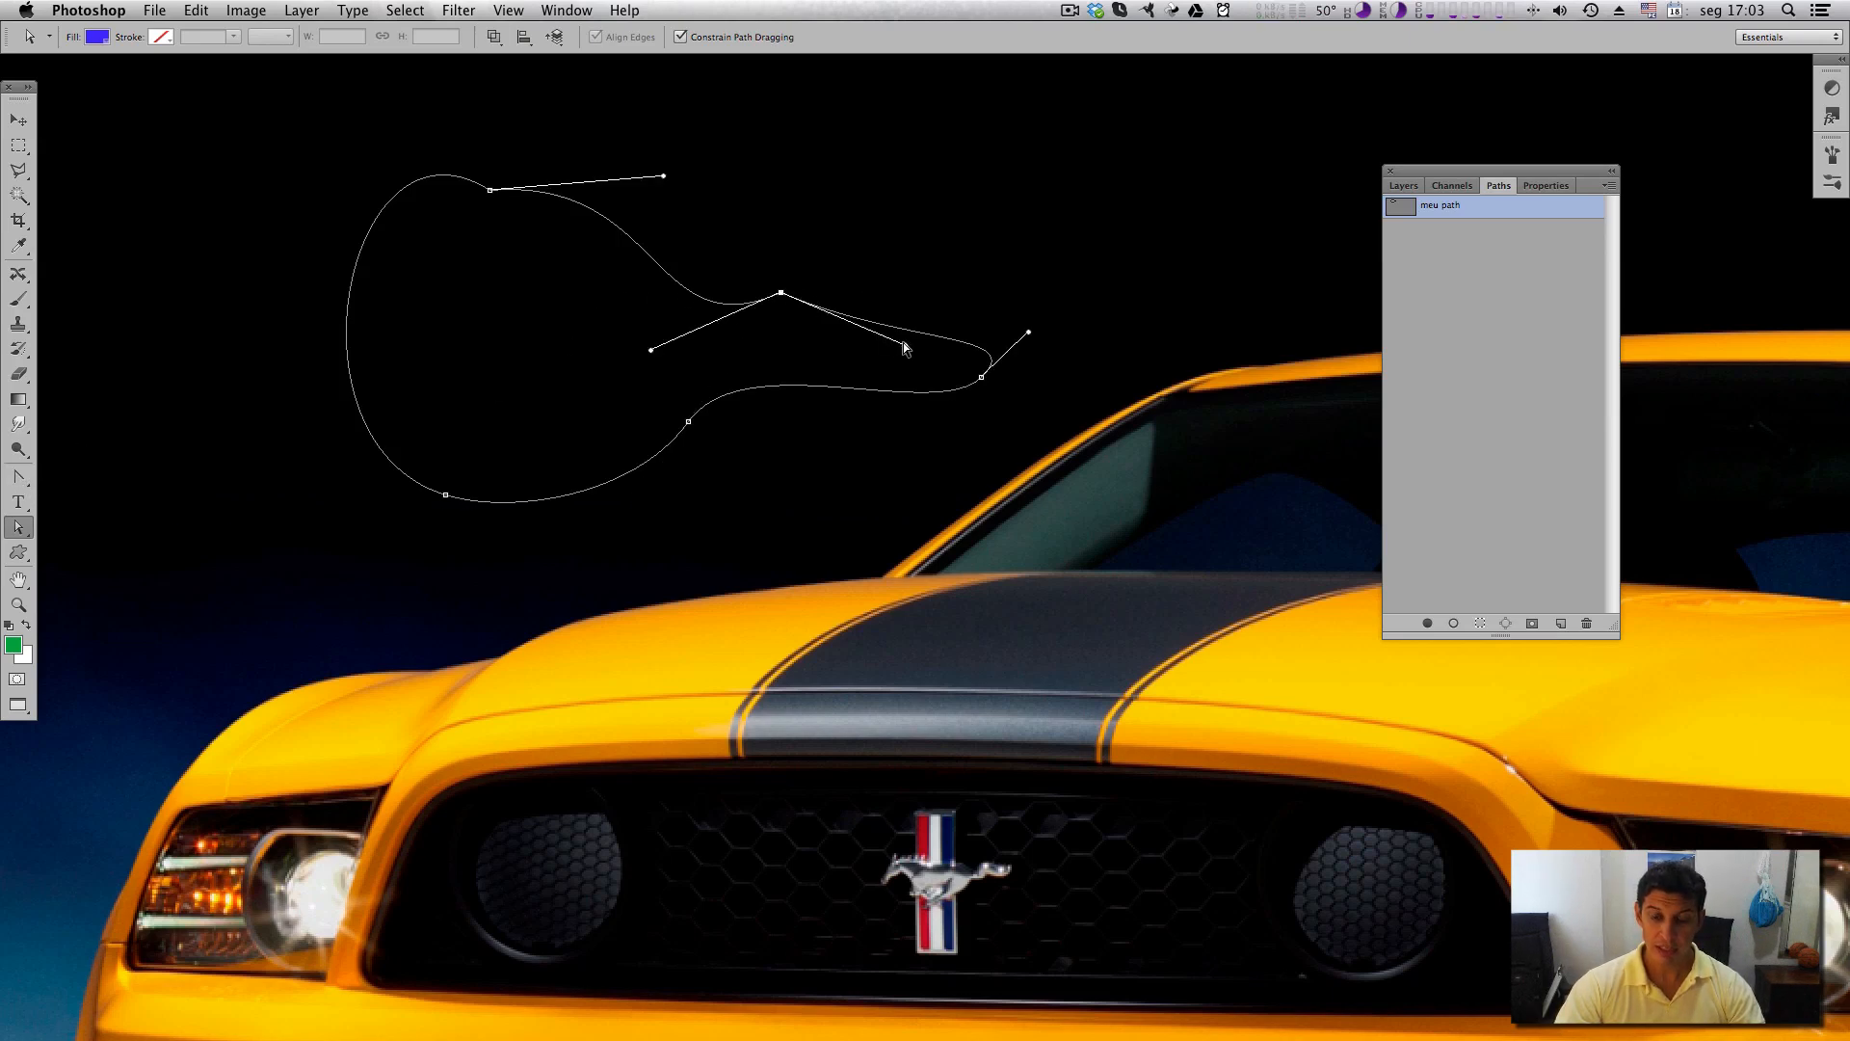
mouse_move(904, 344)
left_mouse_down()
mouse_move(879, 309)
mouse_move(894, 296)
mouse_move(886, 332)
left_mouse_up()
mouse_move(652, 350)
left_mouse_down()
mouse_move(665, 272)
mouse_move(645, 372)
left_mouse_up()
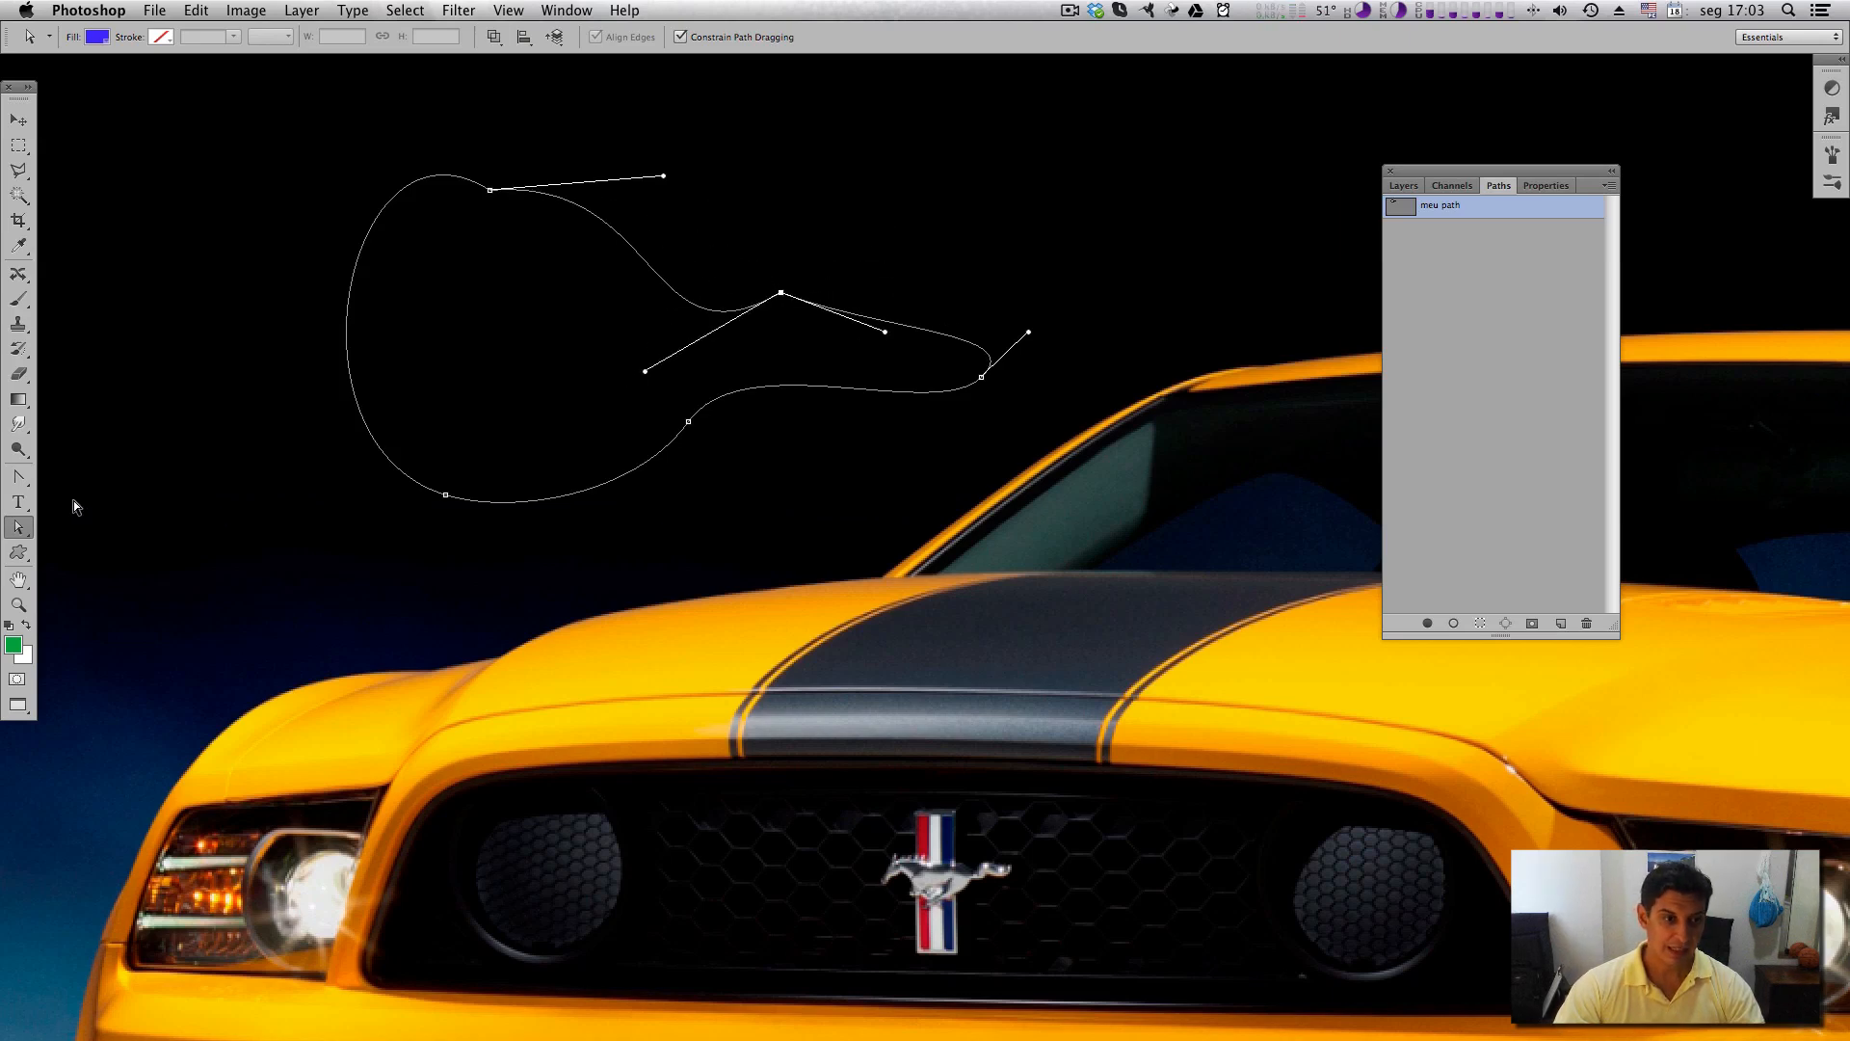
left_click(22, 479)
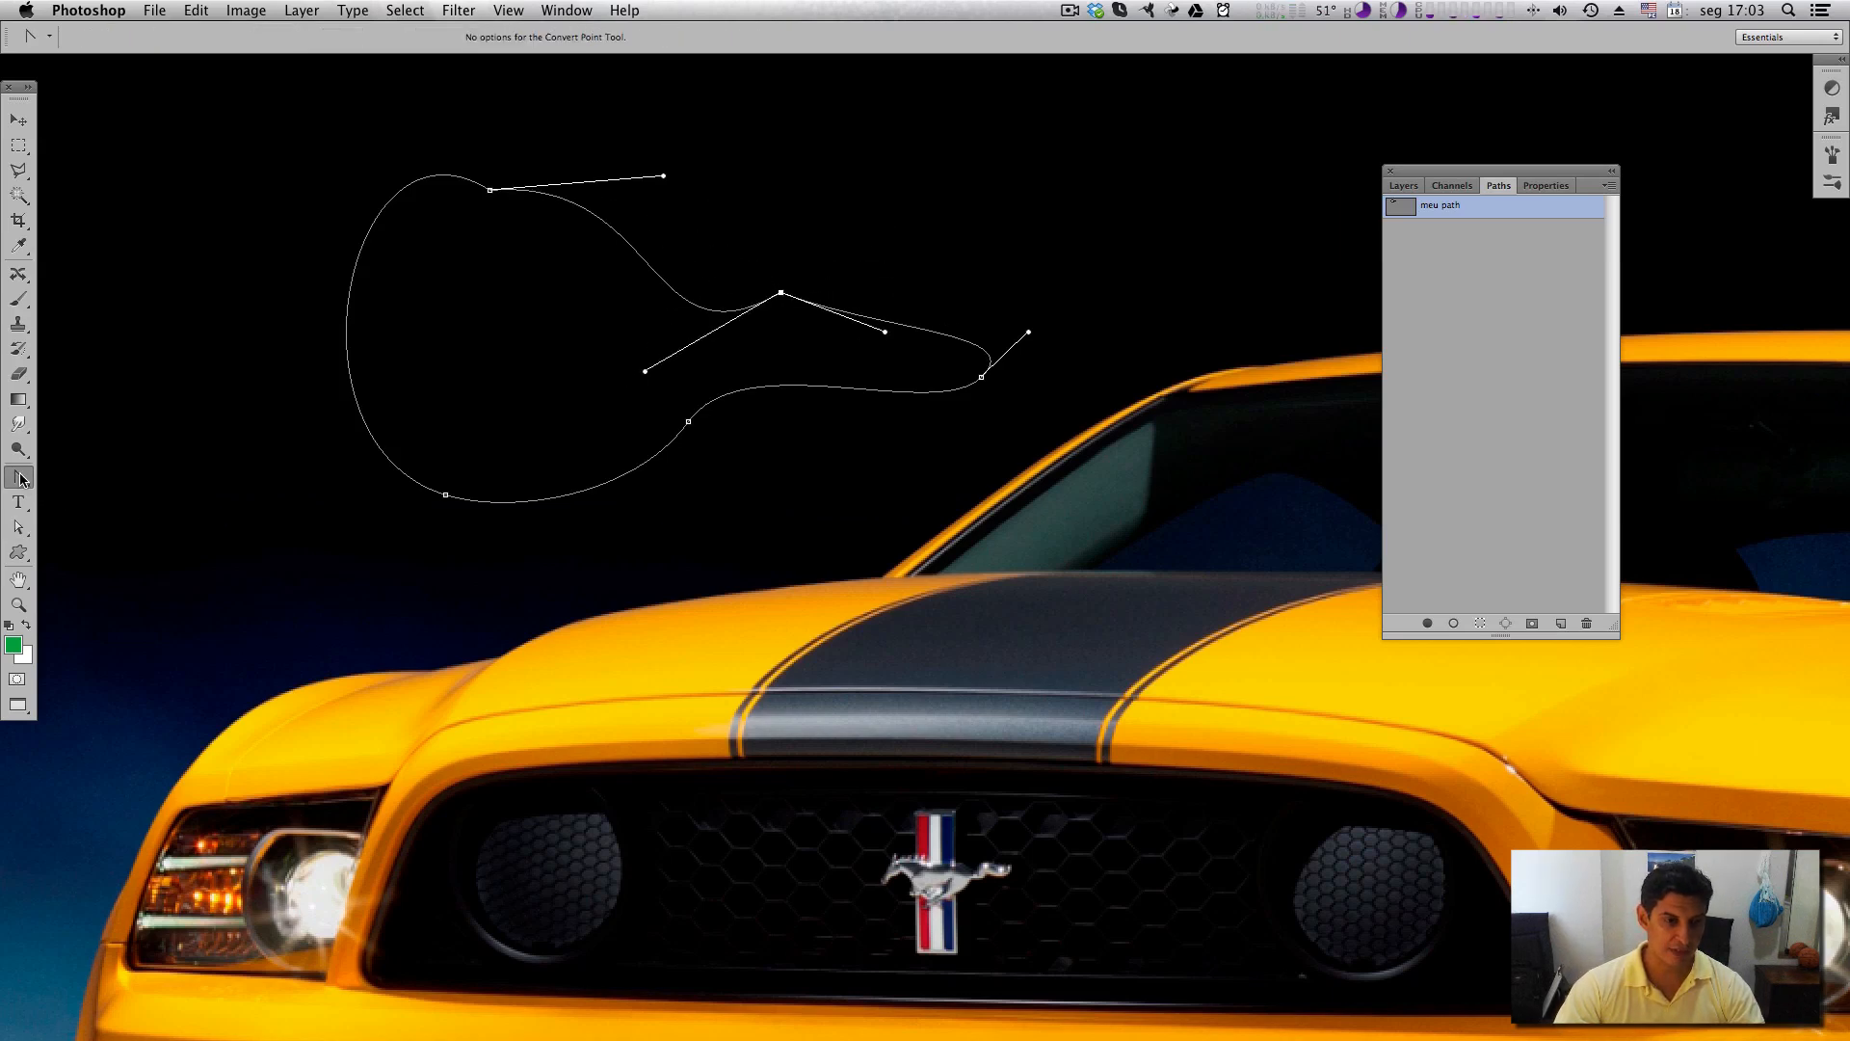
left_click(781, 293)
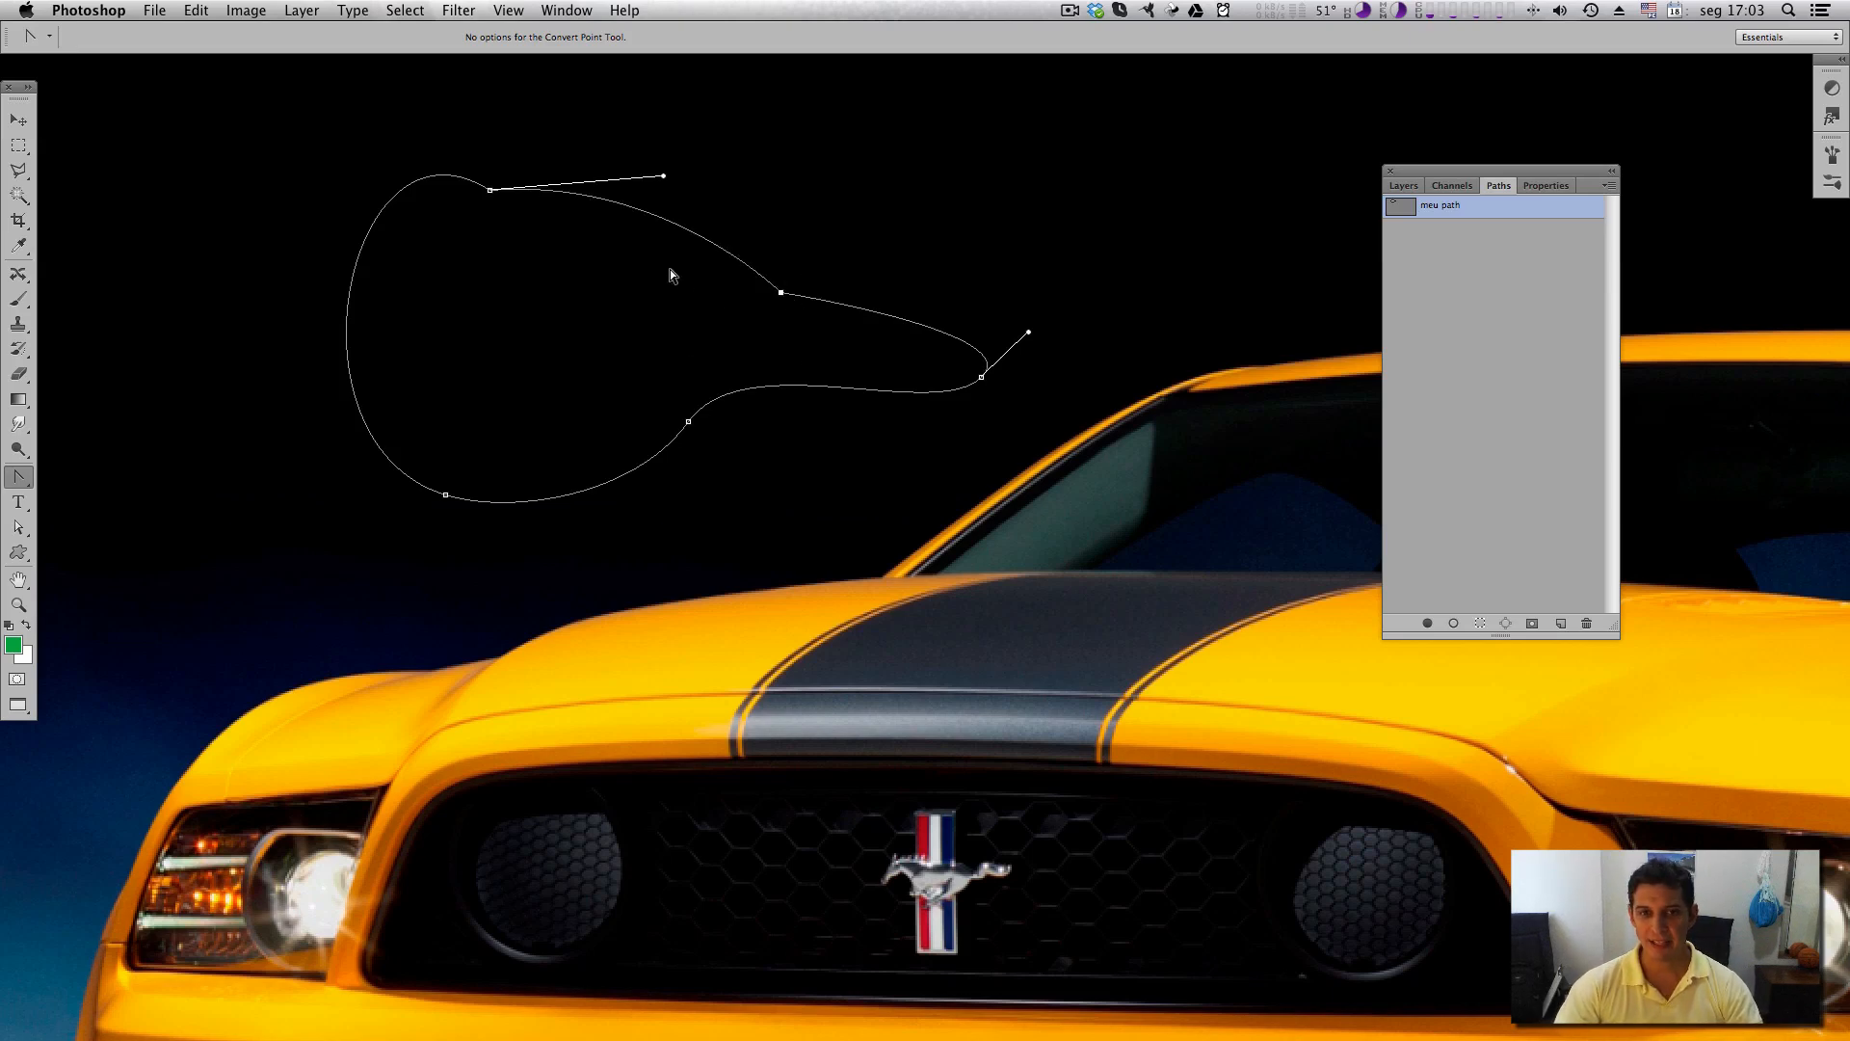
Swing the top anchor's right handle downward and move the corner anchor up and left with the Direct Selection tool.
left_click(19, 528)
left_click_drag(661, 179, 616, 322)
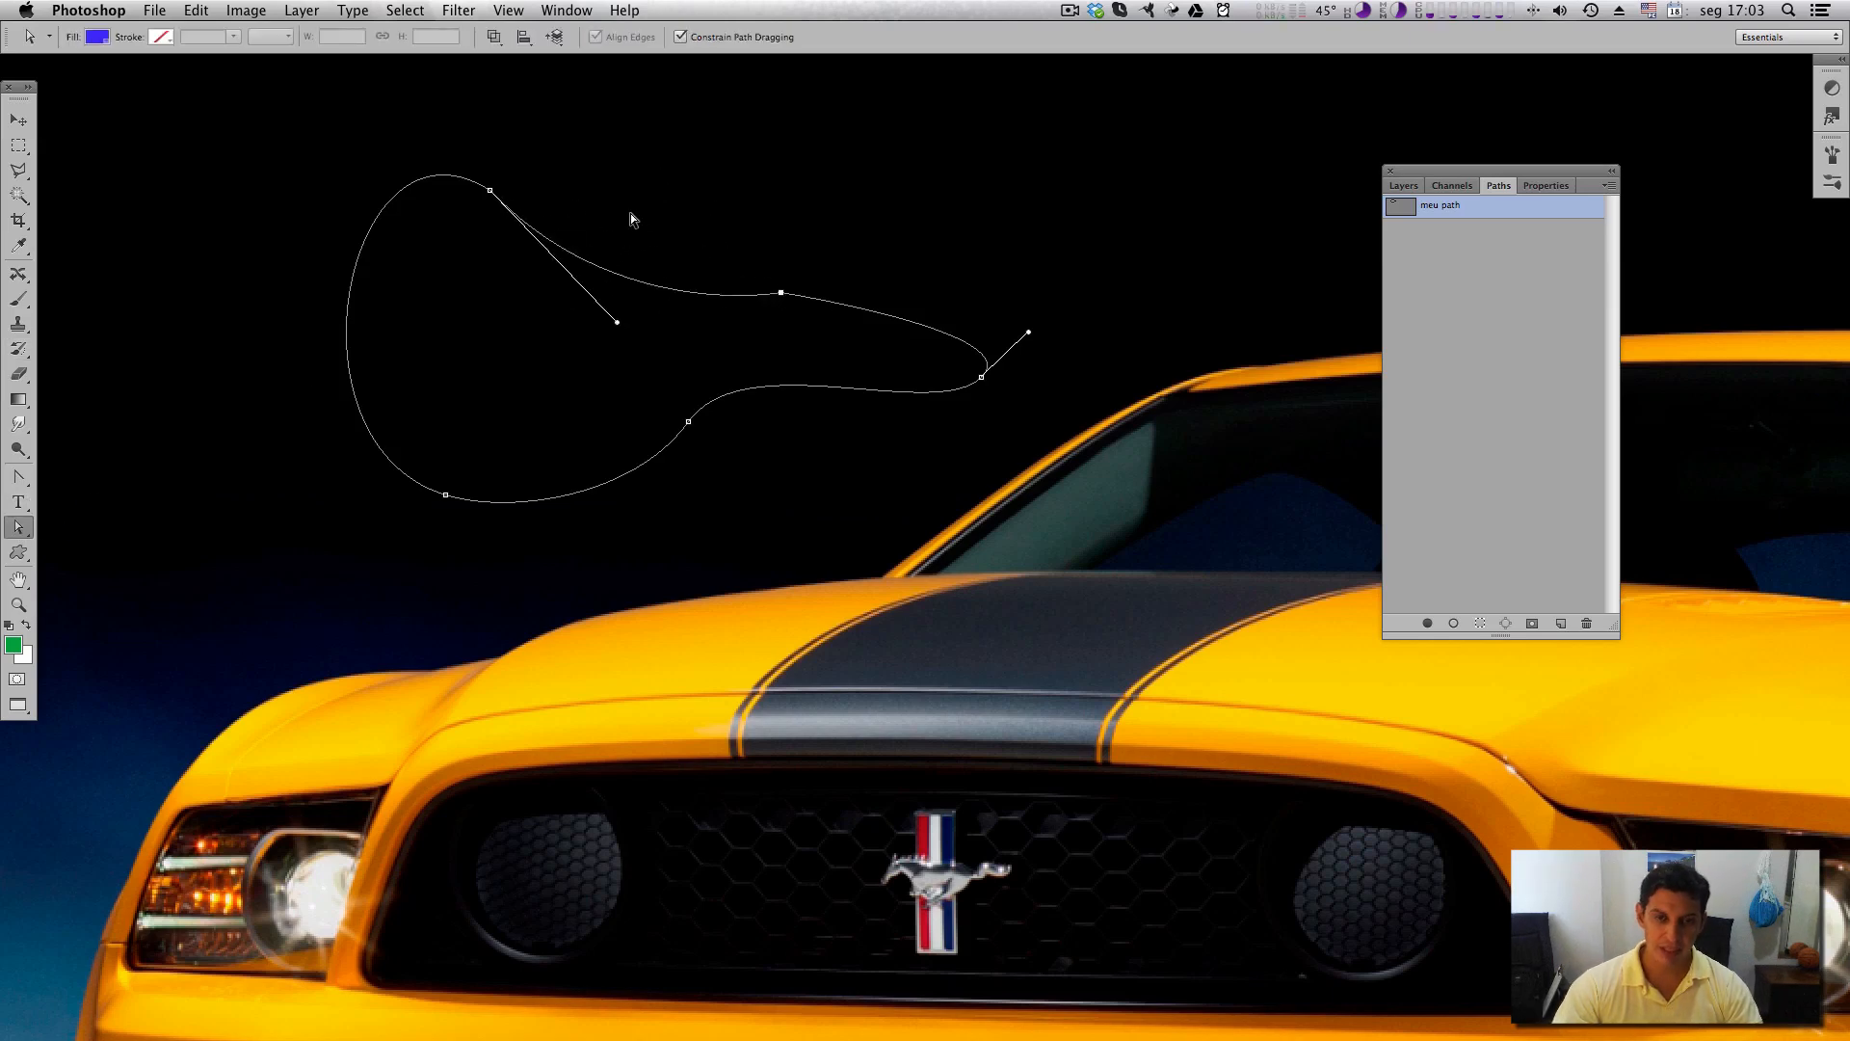
left_click_drag(783, 292, 700, 179)
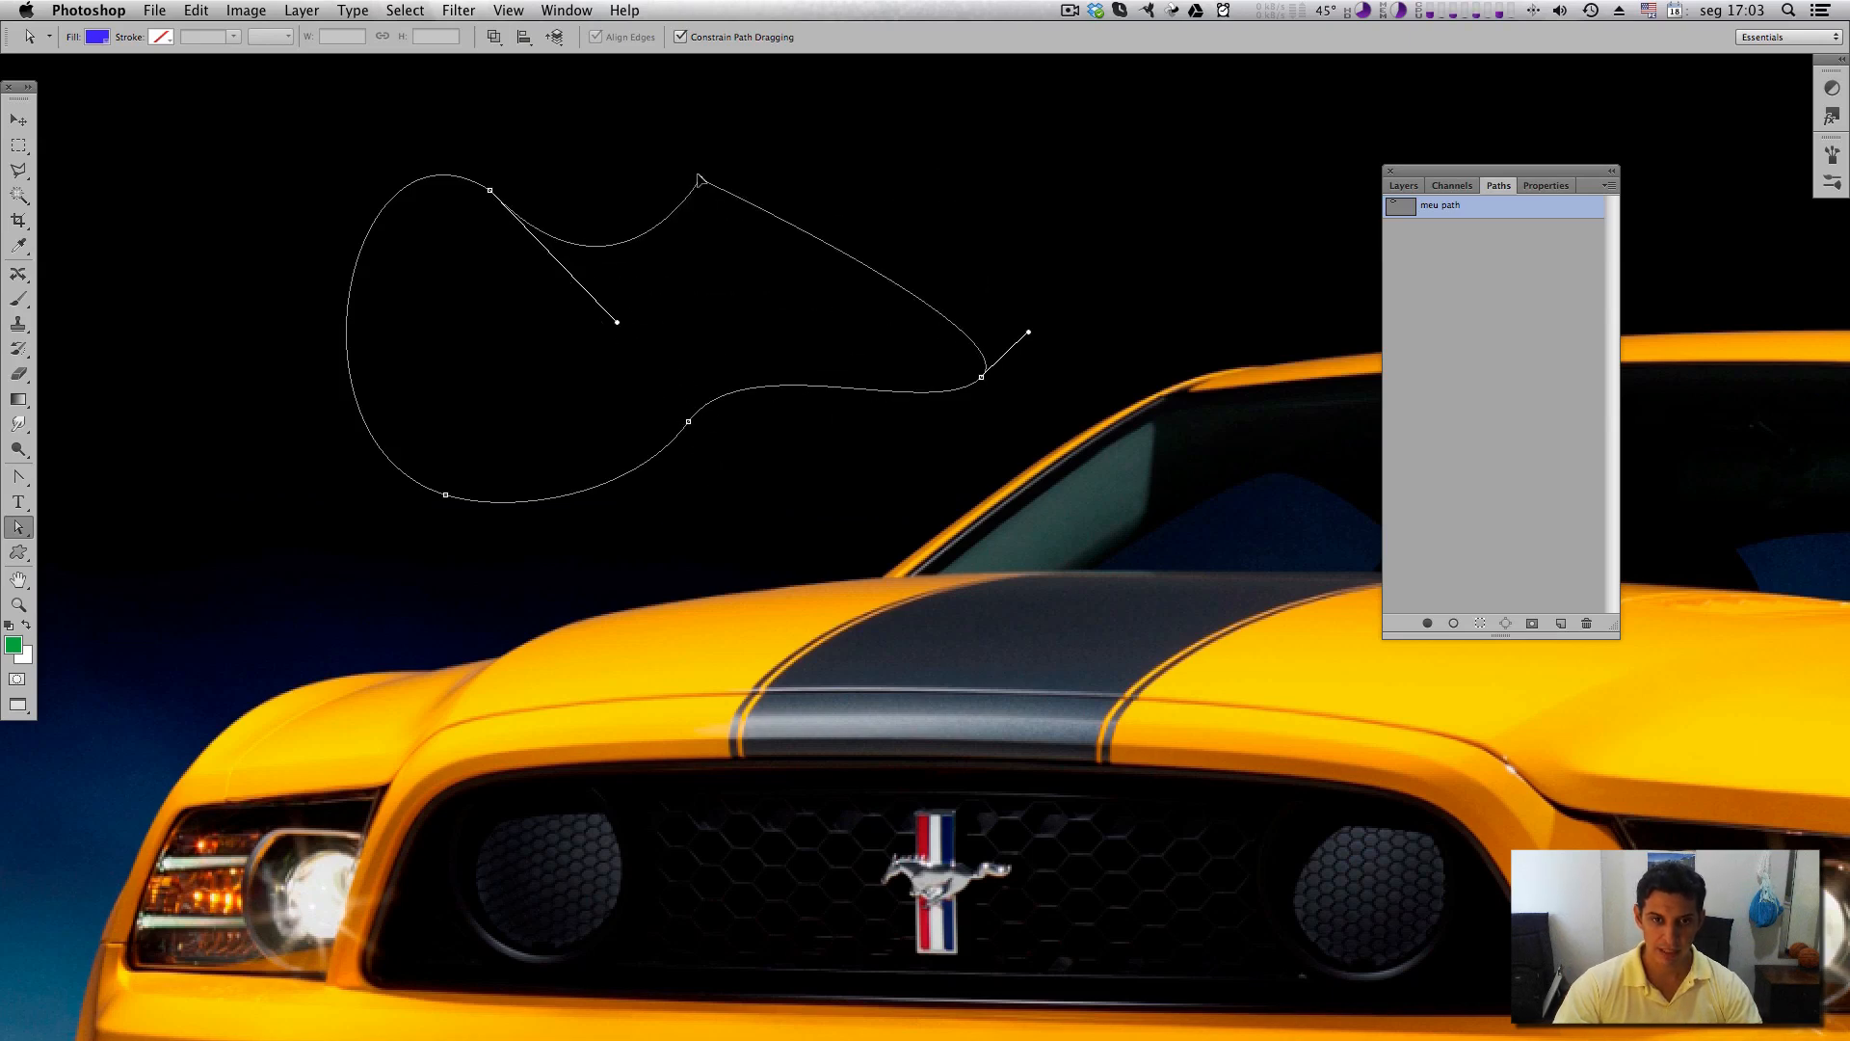
With the Convert Point tool, pull handles from the upper-right corner anchor, bend the right one down, and convert it back to a corner.
left_click_drag(19, 476, 116, 548)
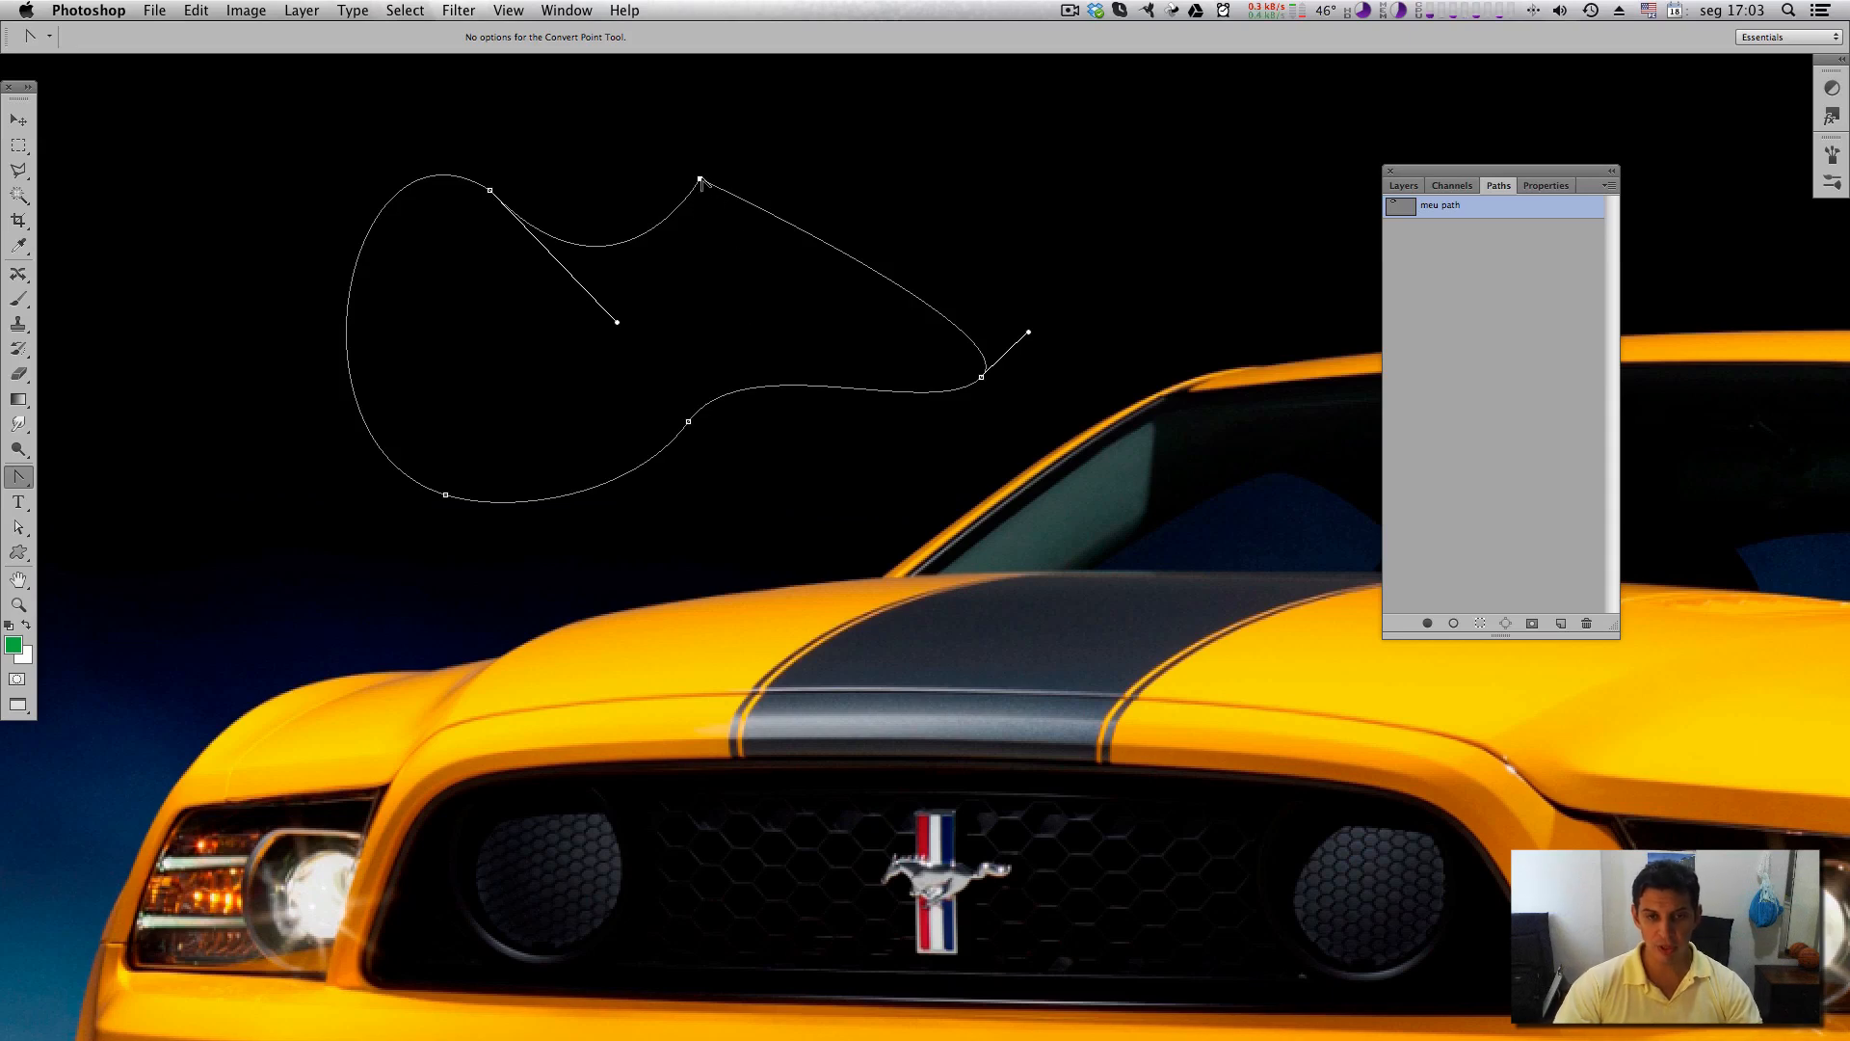
left_click_drag(699, 179, 777, 183)
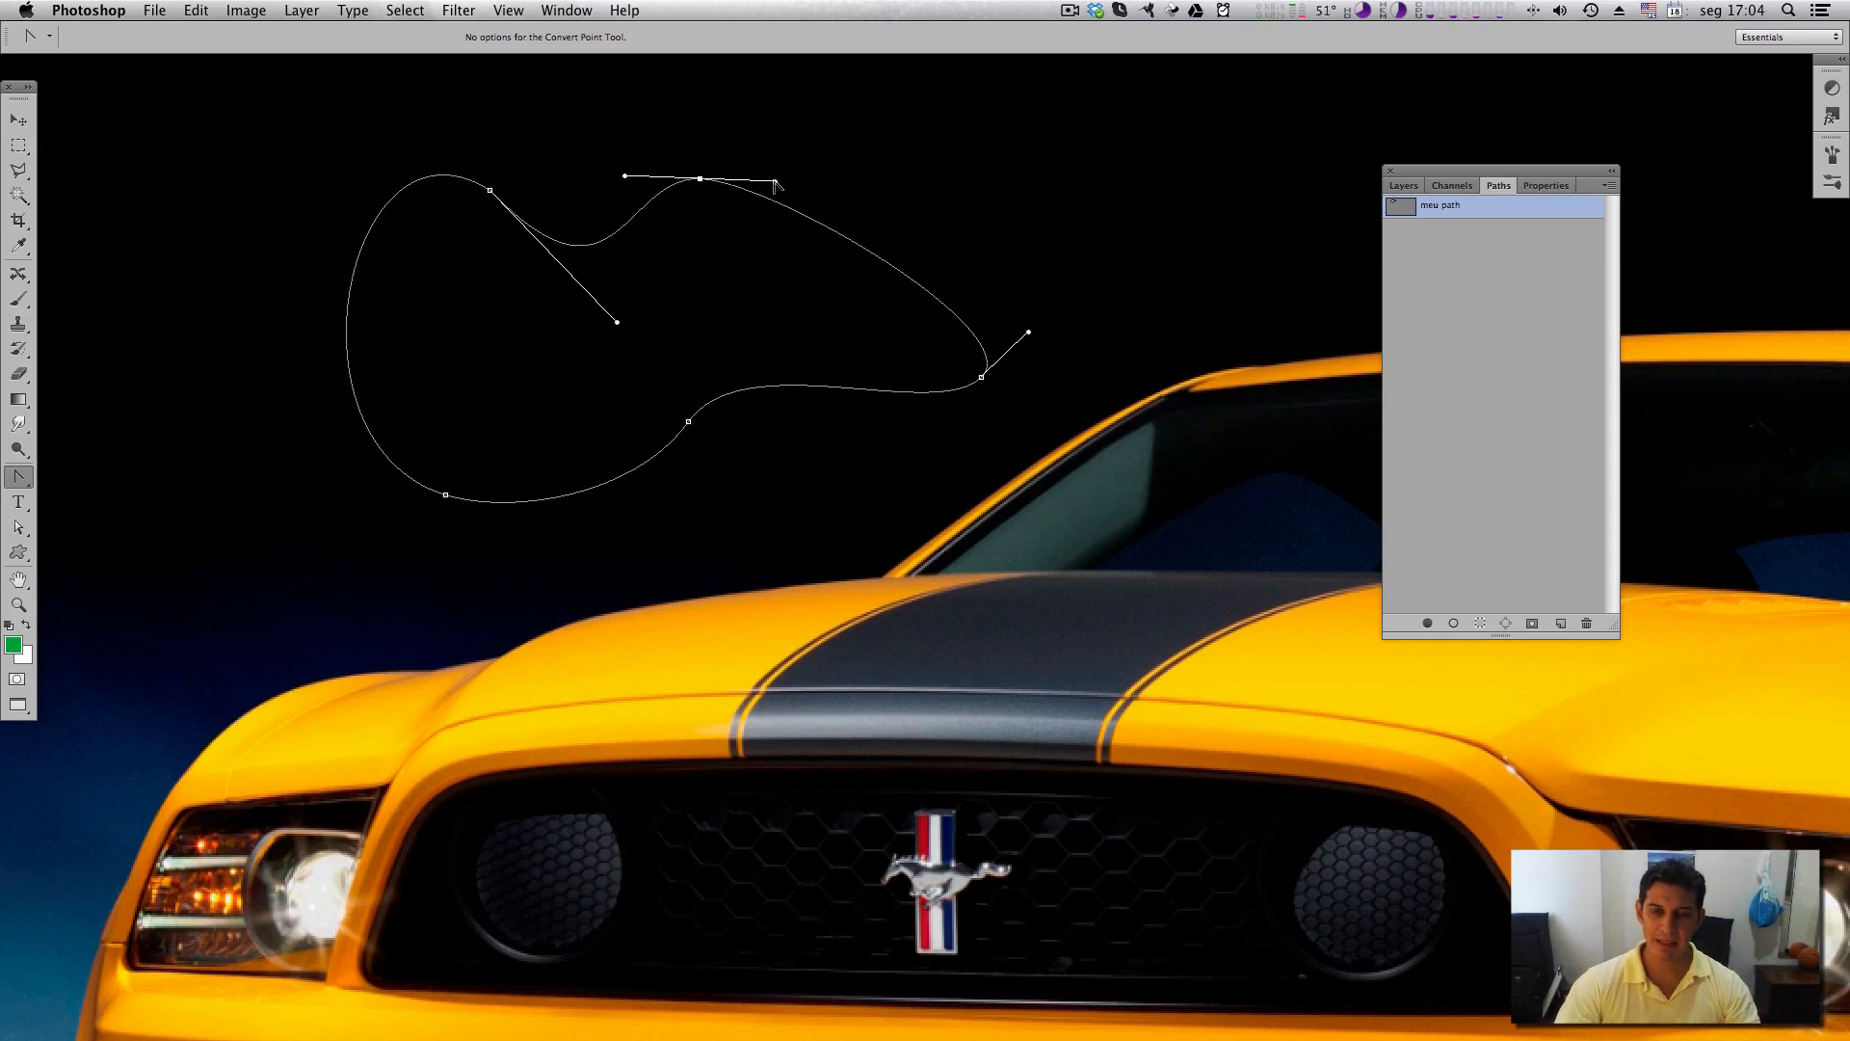
left_click_drag(777, 182, 769, 335)
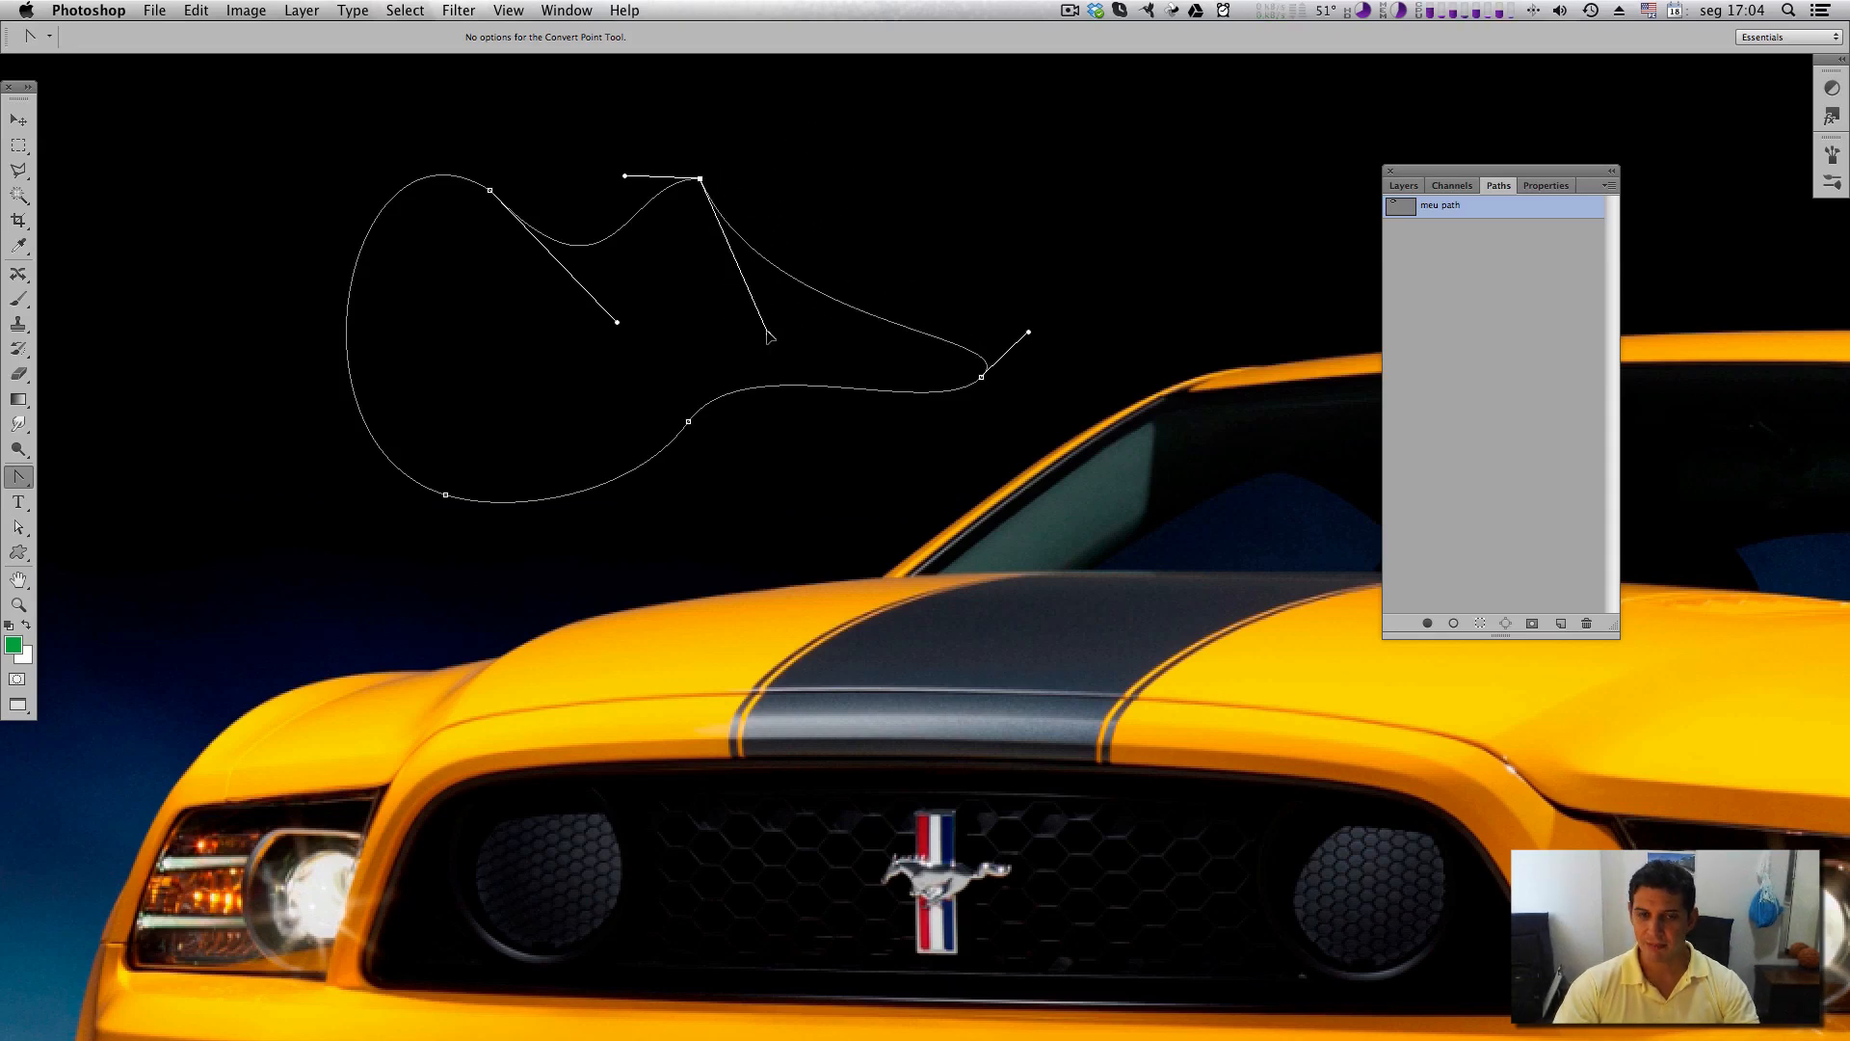
left_click(700, 180)
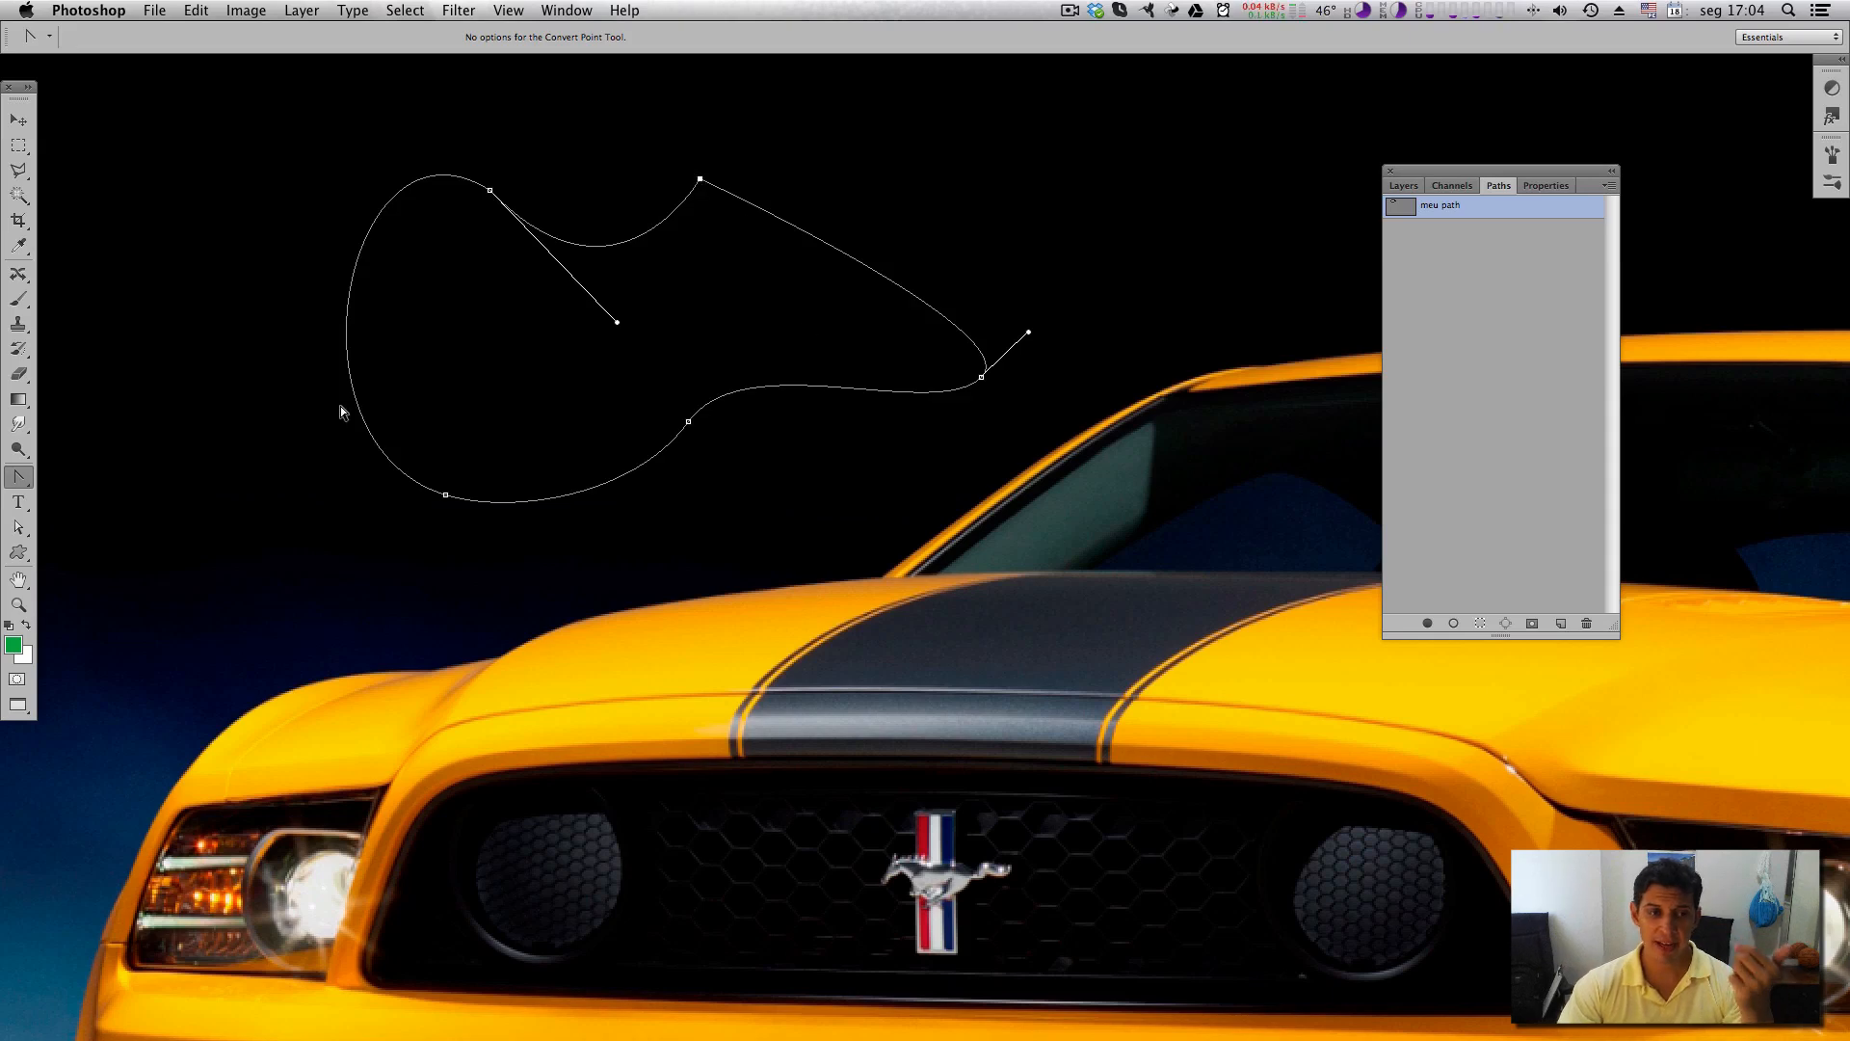
Select the path's bottom segment with the Direct Selection tool and delete the saved path "meu path".
left_click(19, 478)
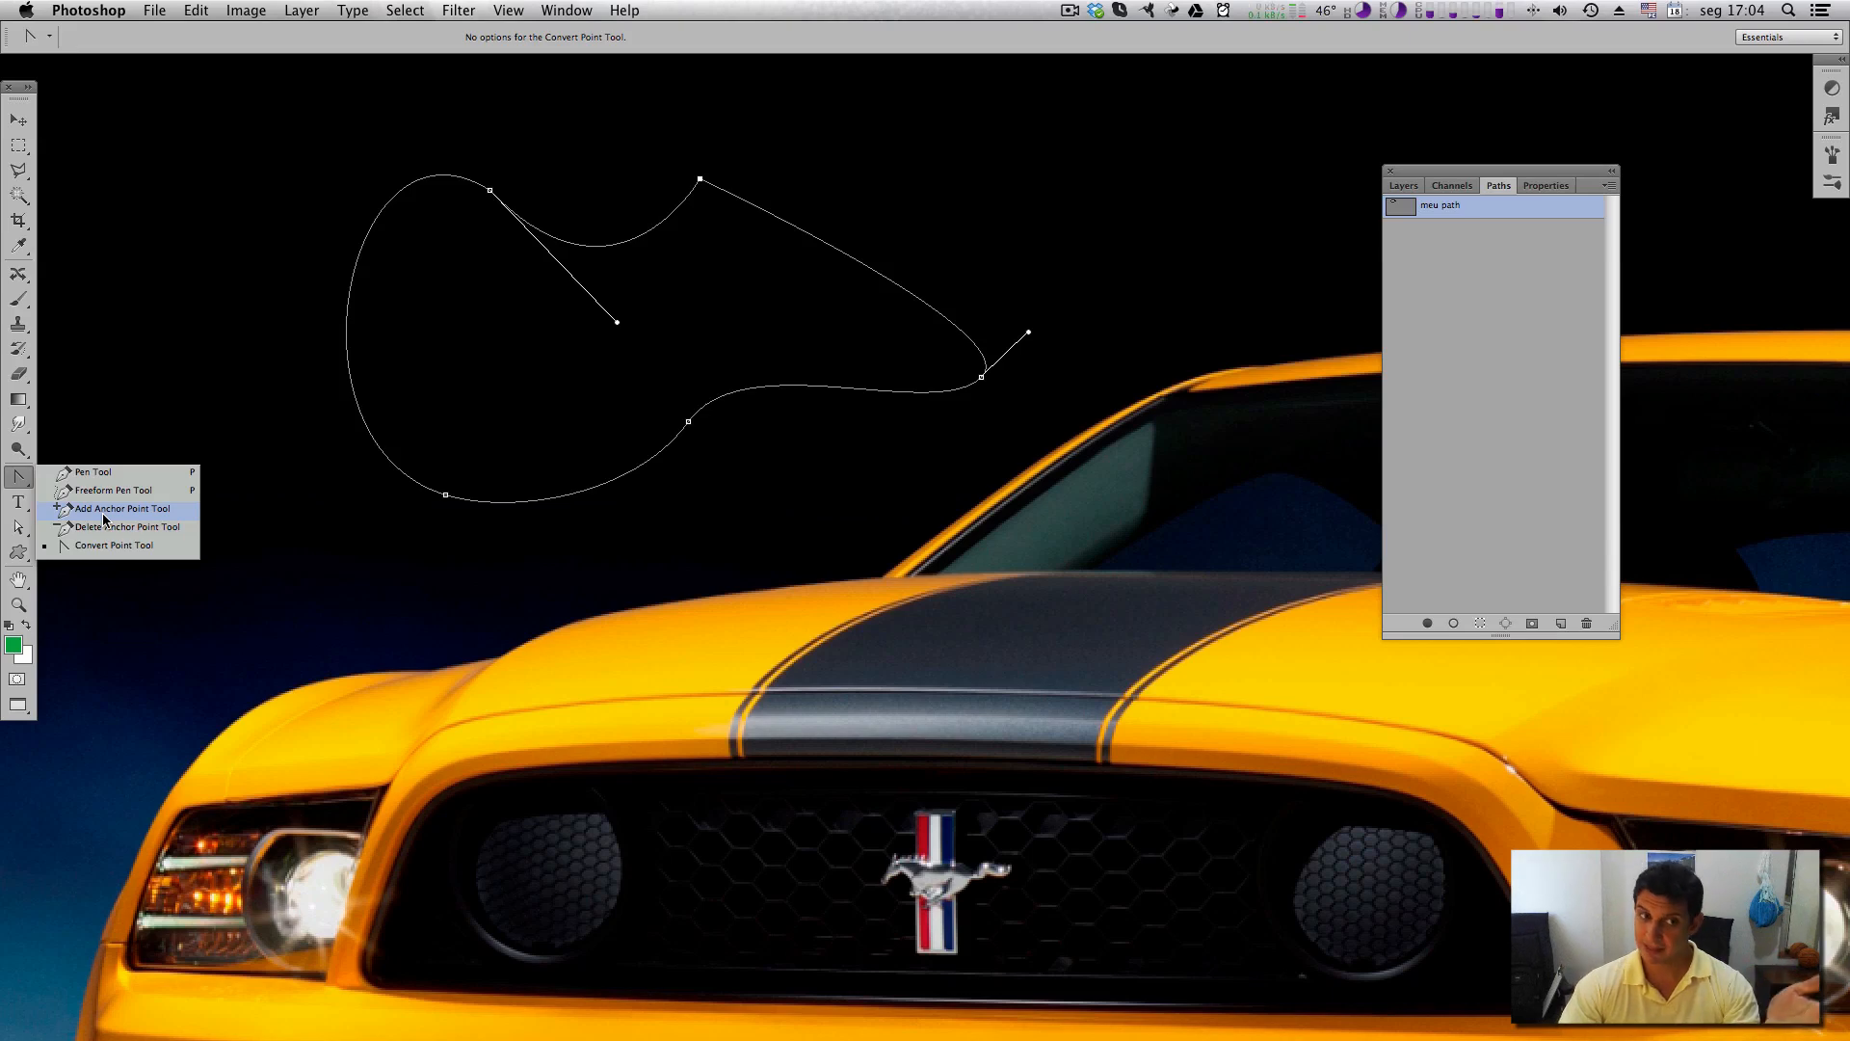
left_click(103, 515)
left_click(19, 529)
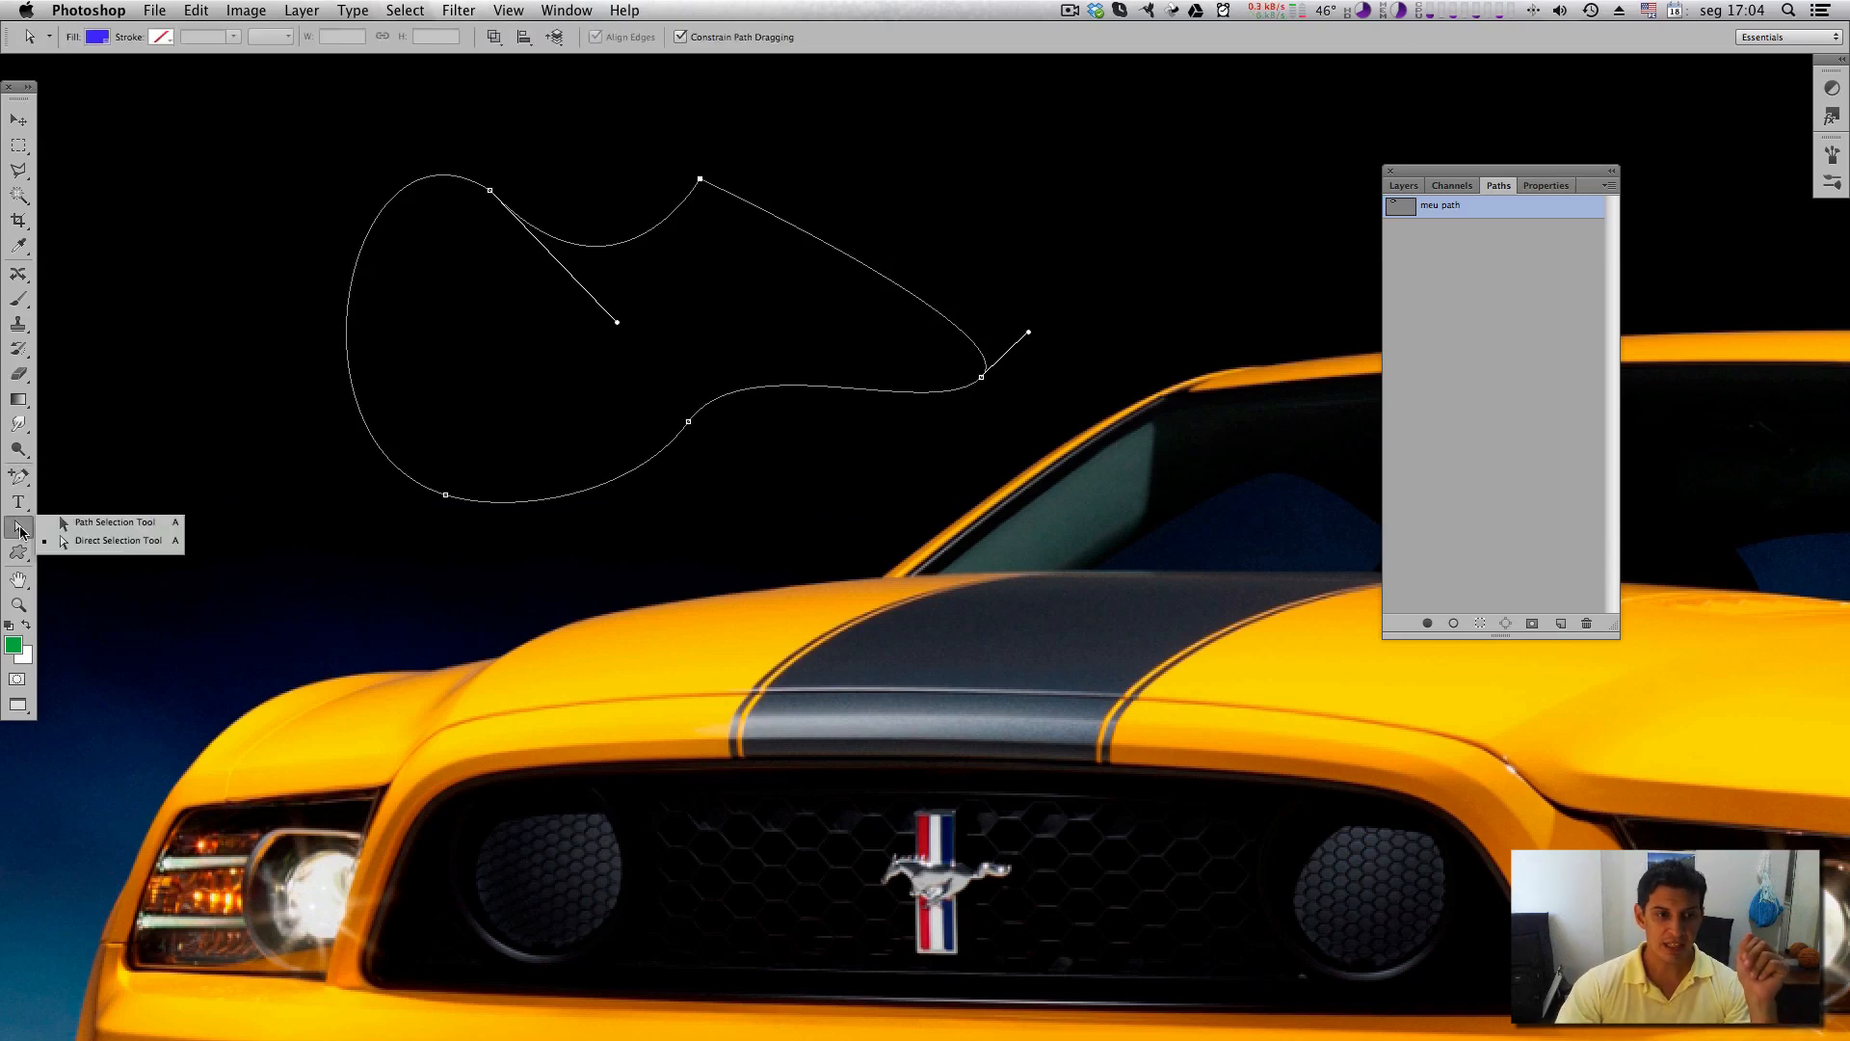
left_click(114, 541)
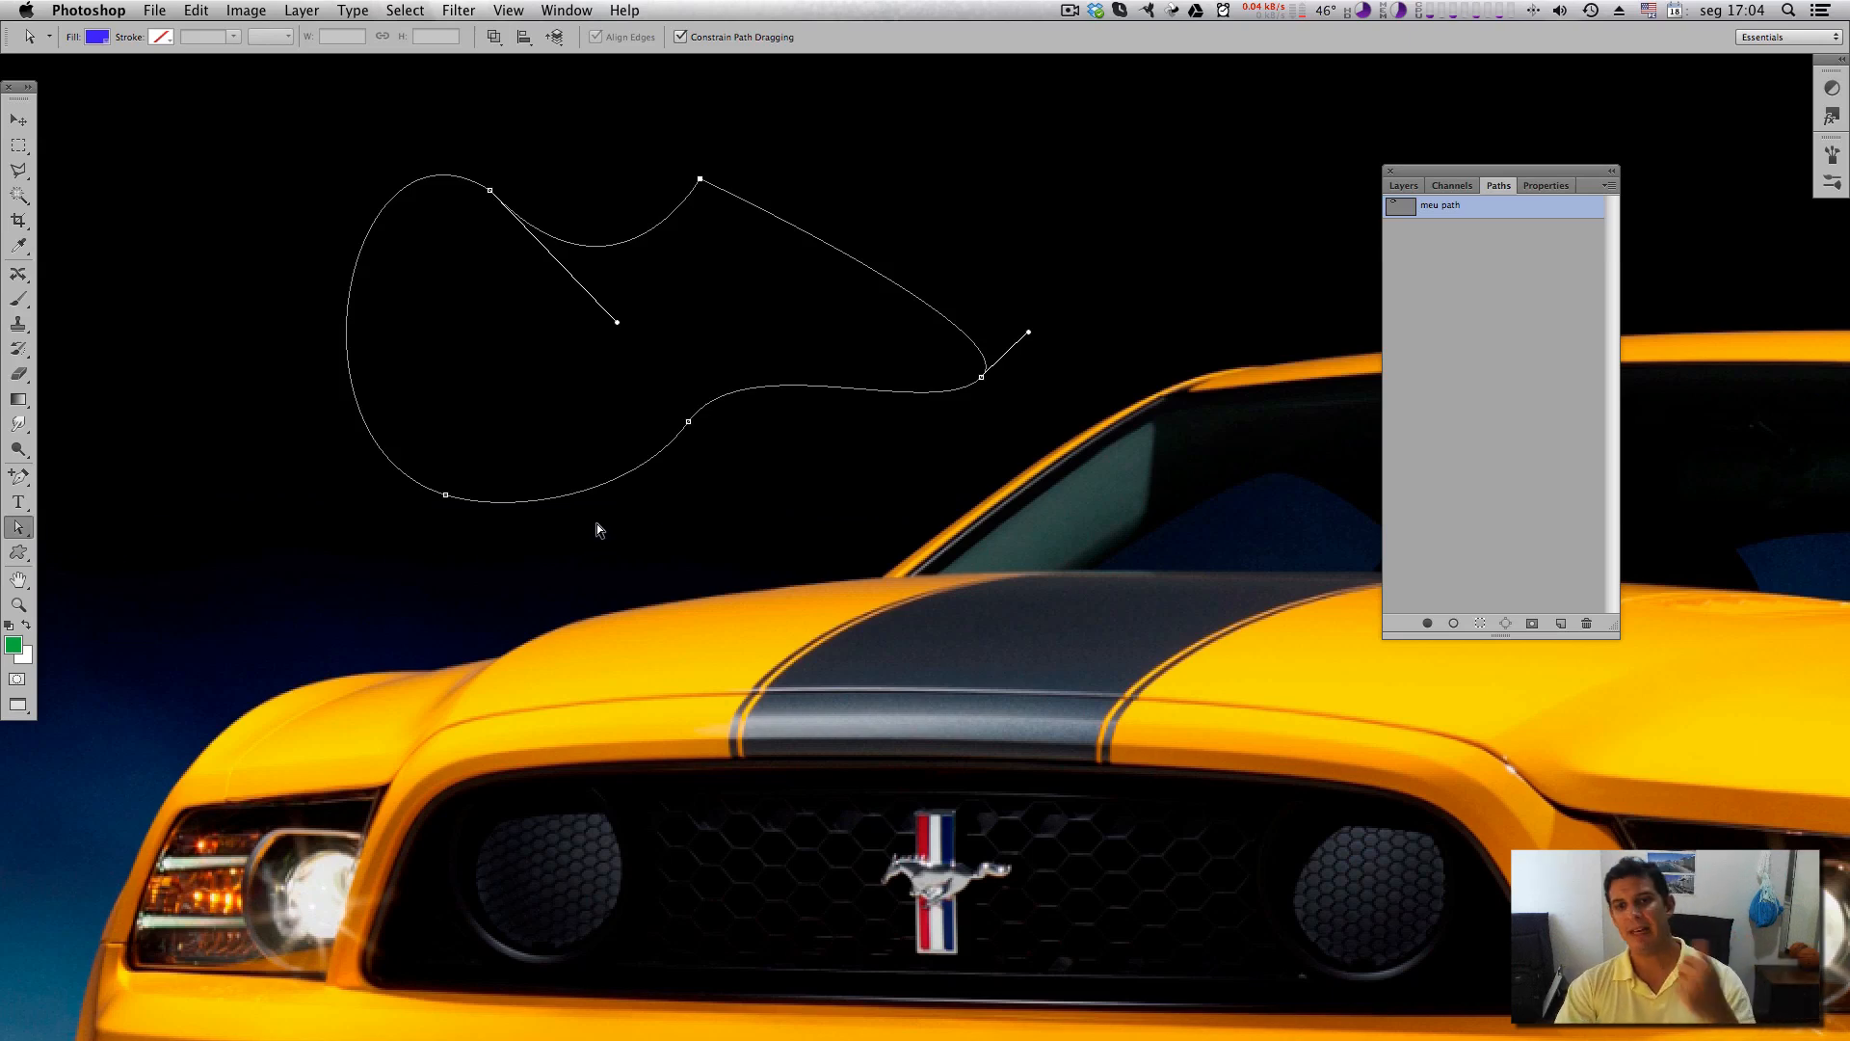
left_click(678, 434)
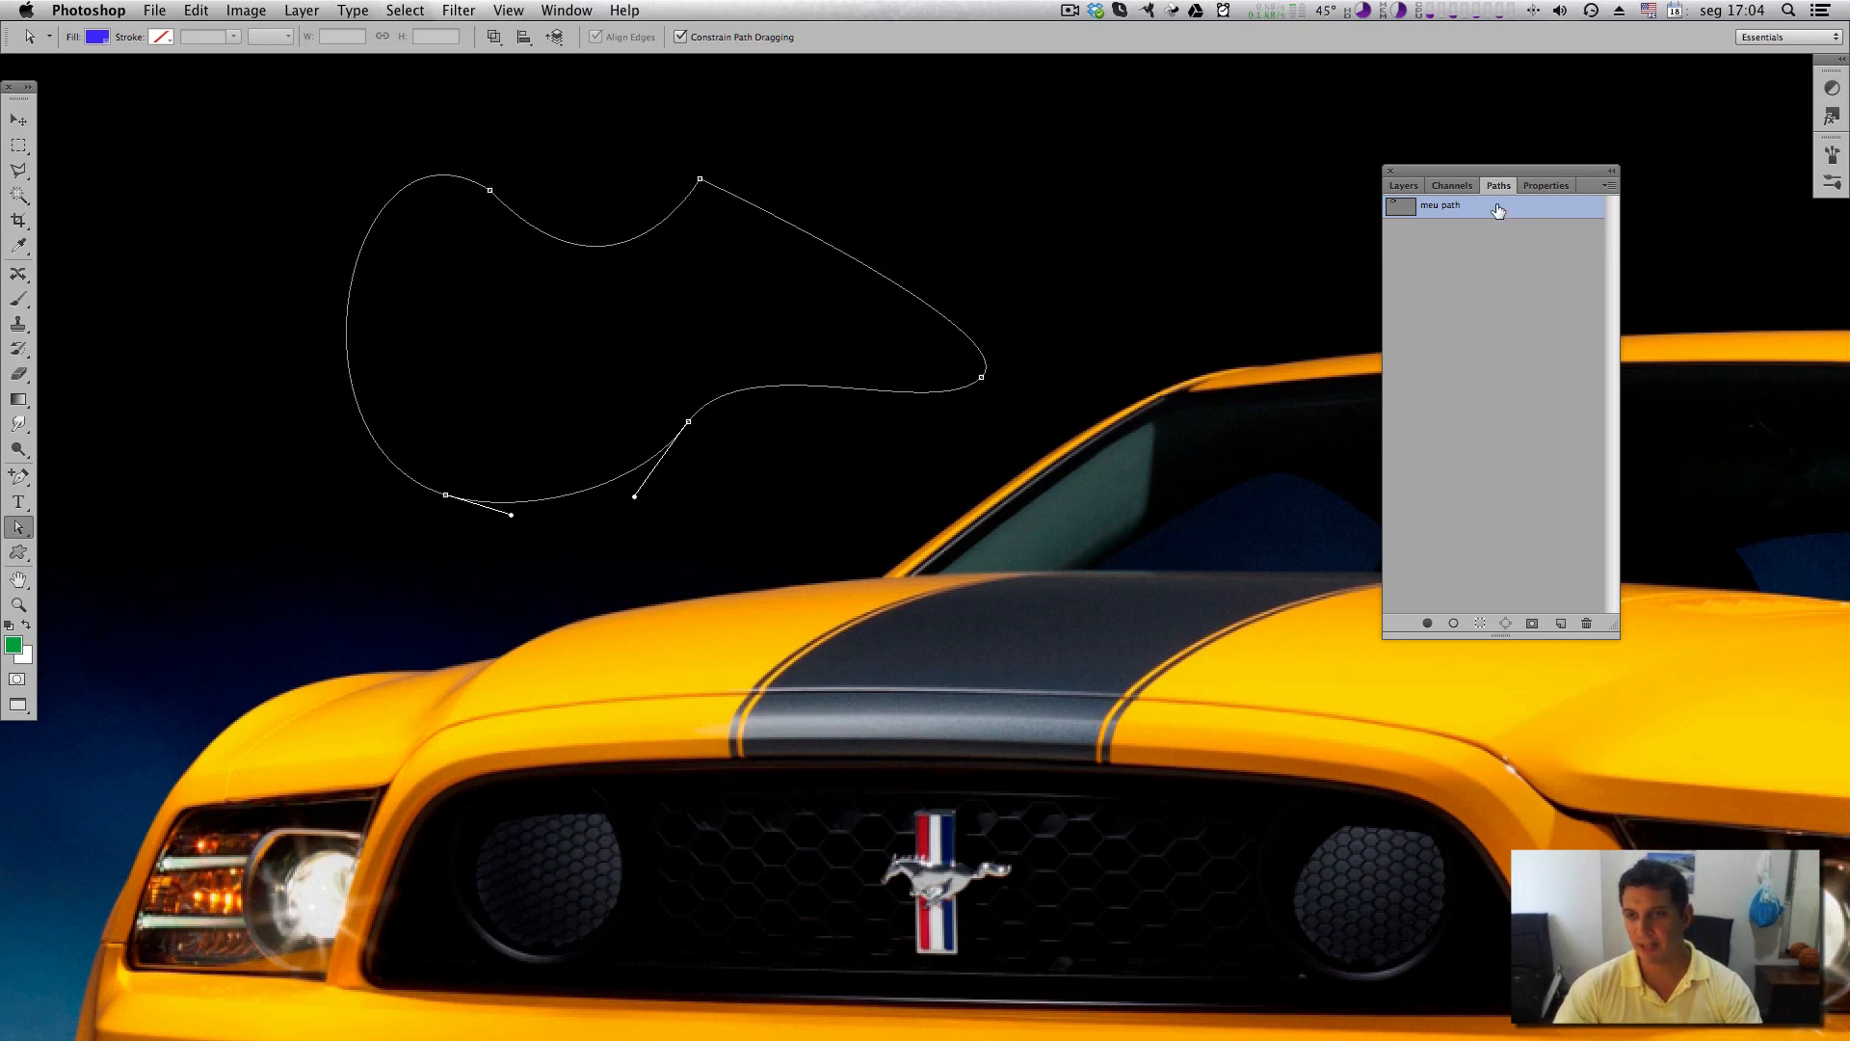
left_click_drag(1518, 218, 1586, 623)
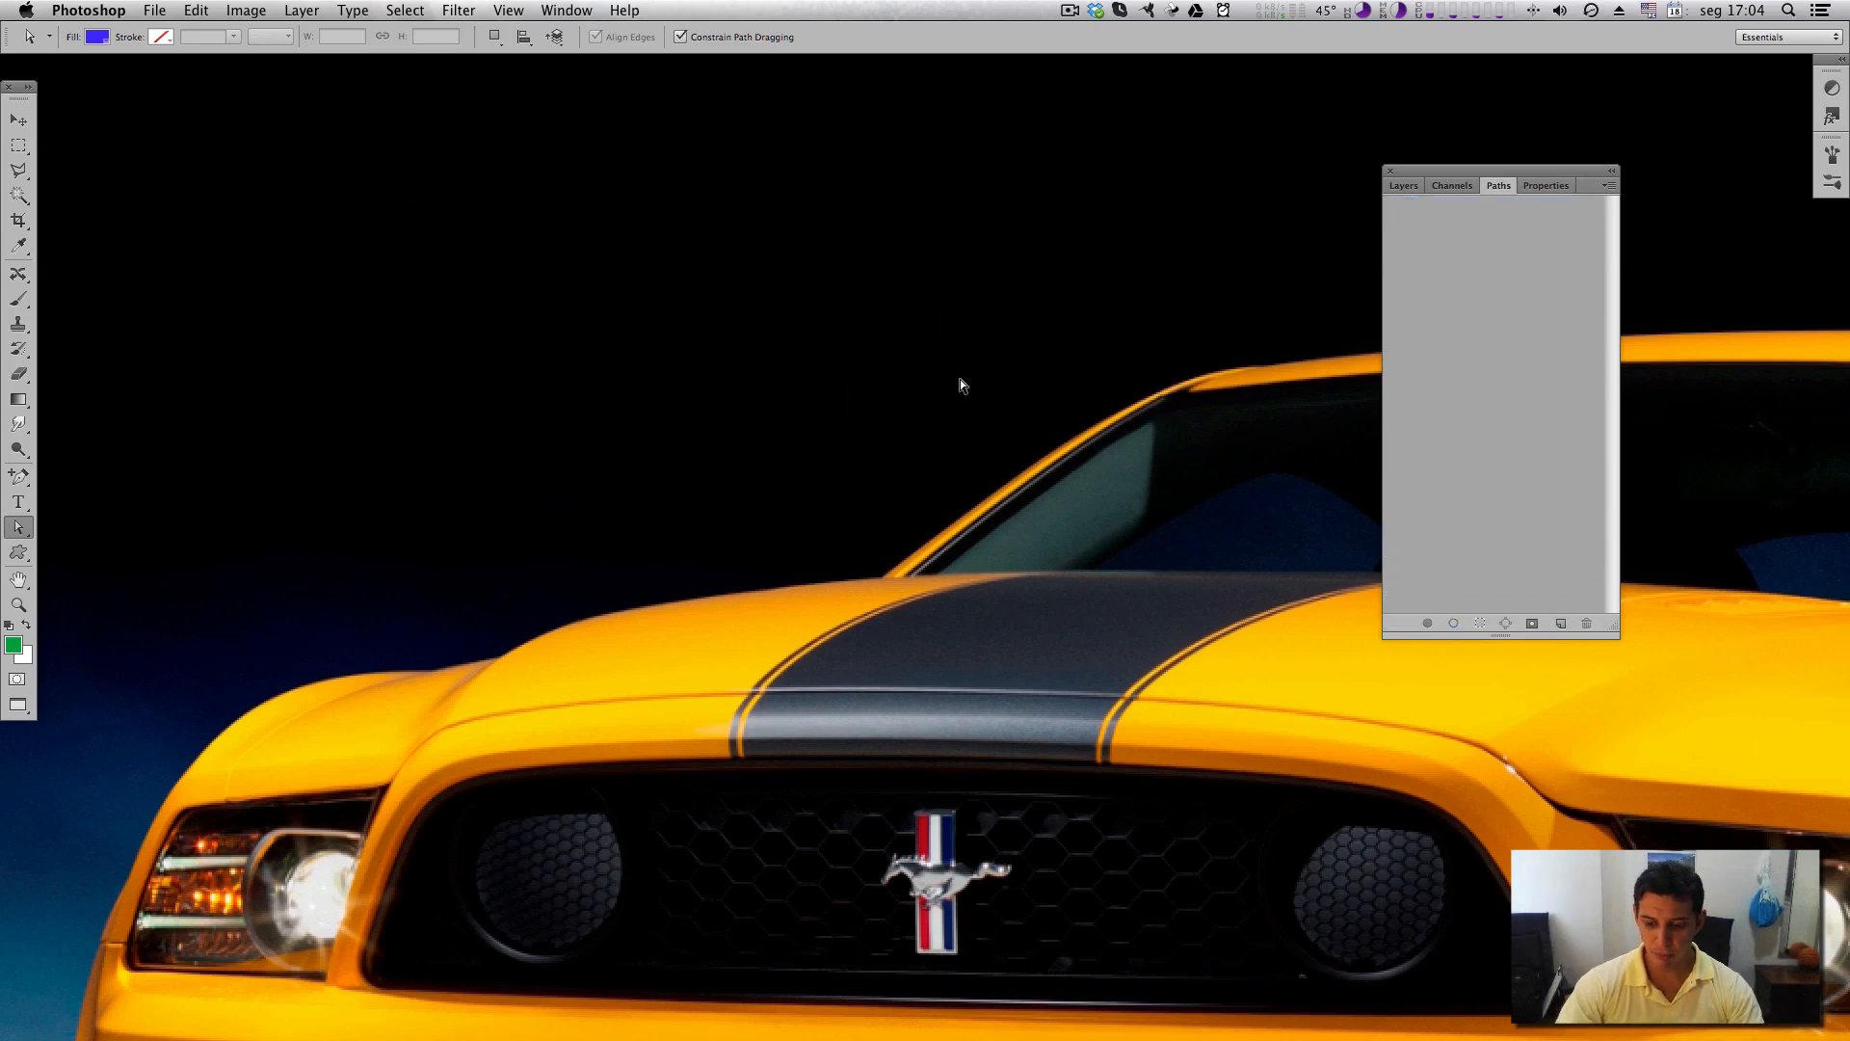
Hide all panels and zoom in on the car's front fender between the headlight and the BOSS 302 decal.
key("super+minus")
scroll(959, 379, "down", 5)
scroll(960, 379, "right", 9)
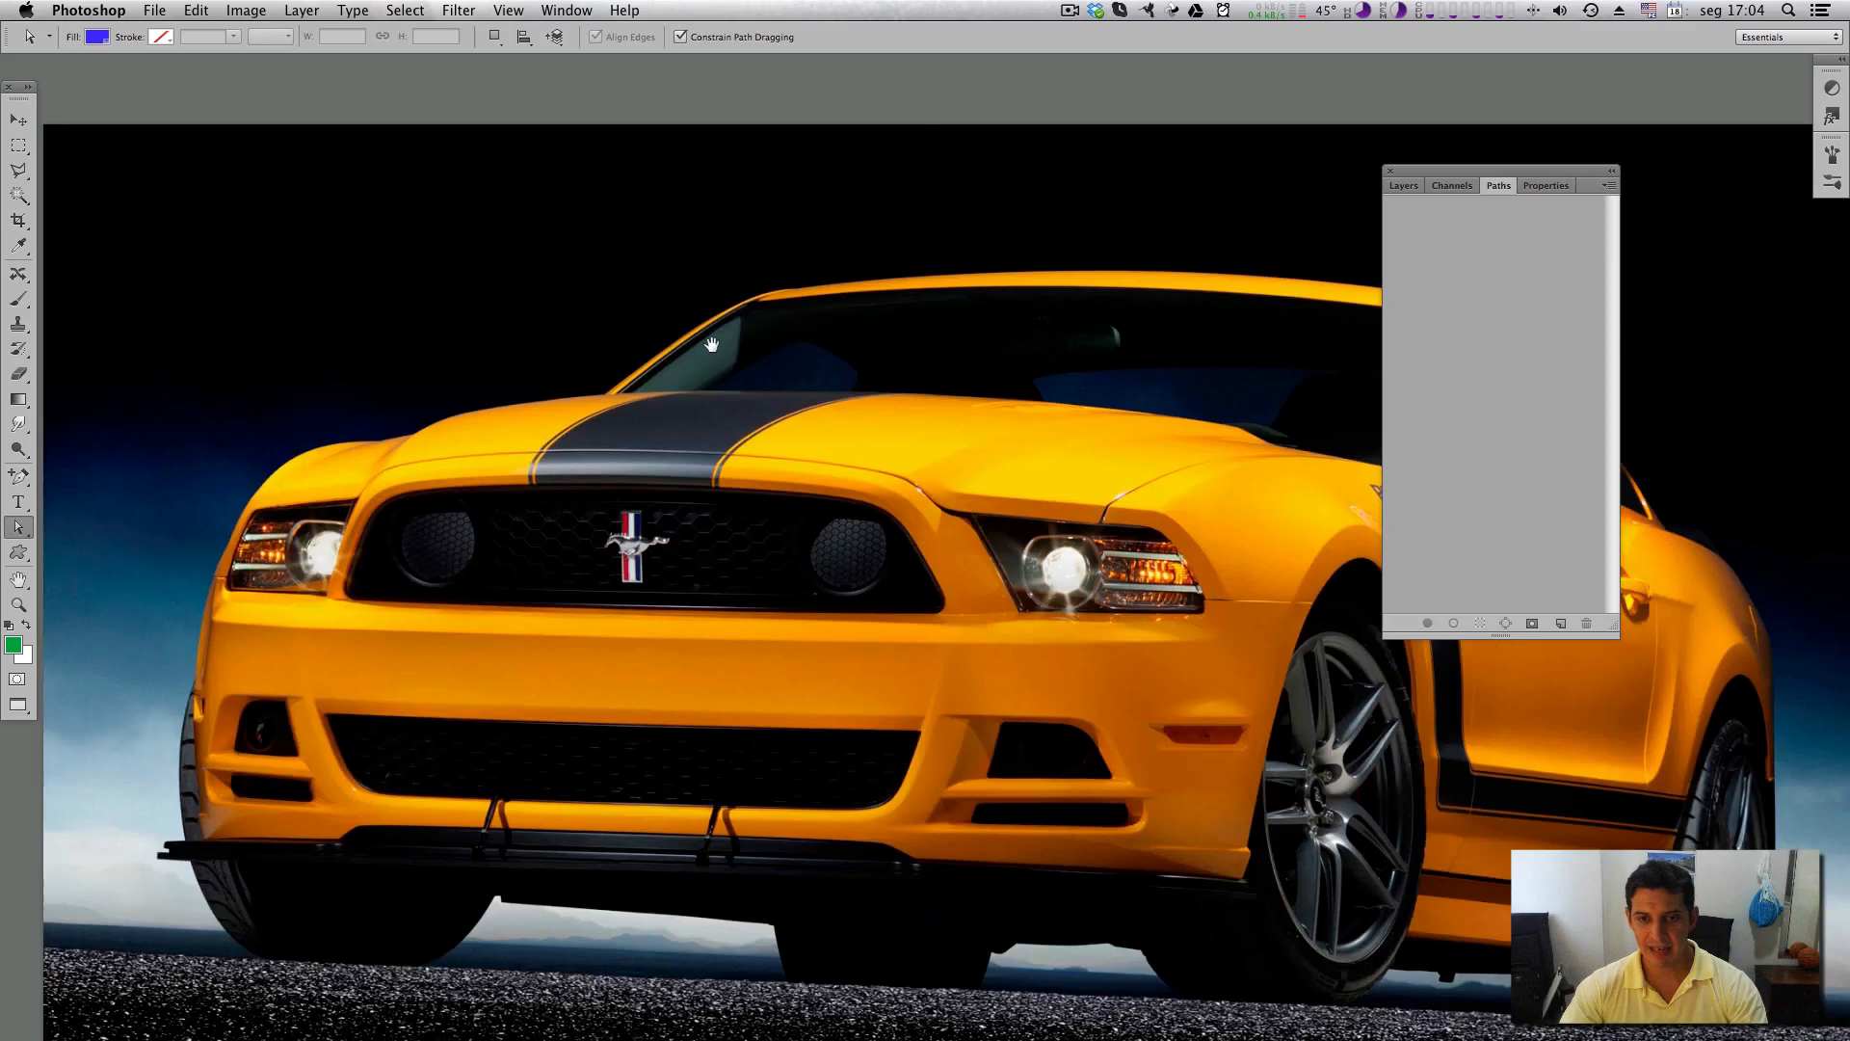
key("Tab")
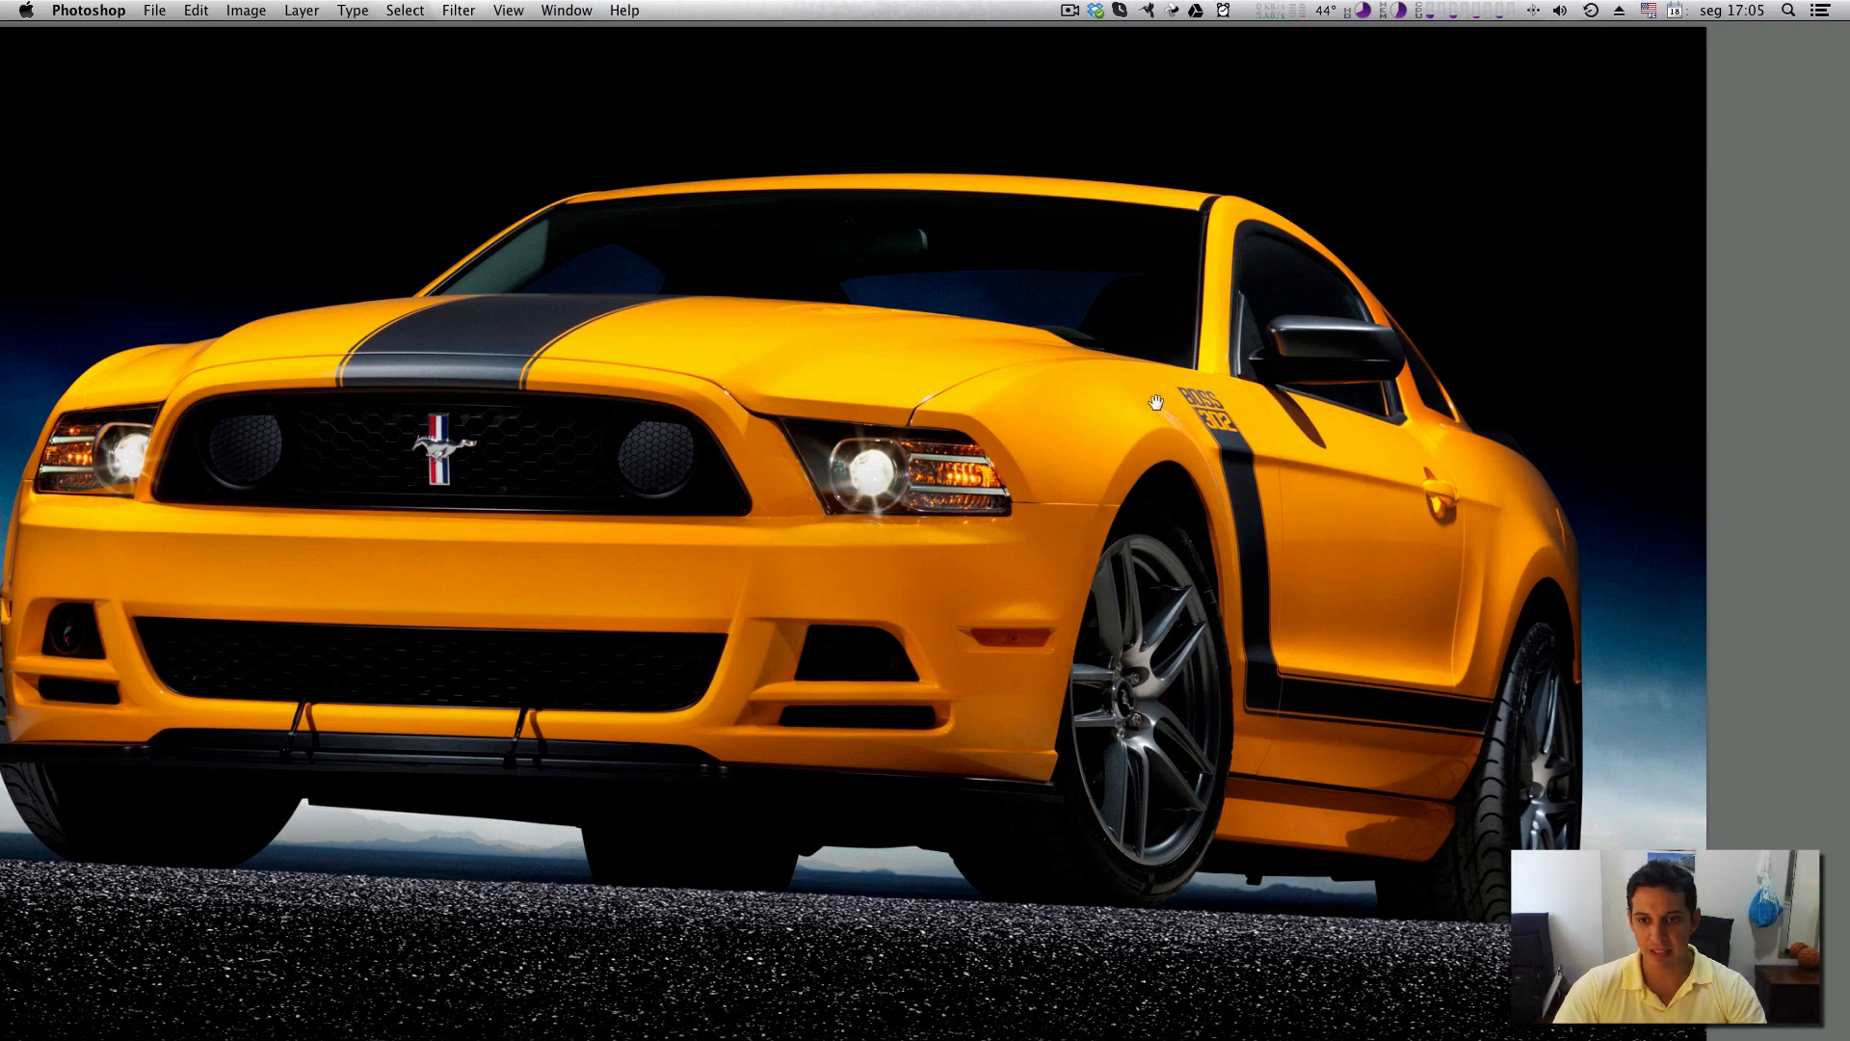
scroll(1137, 410, "up", 5)
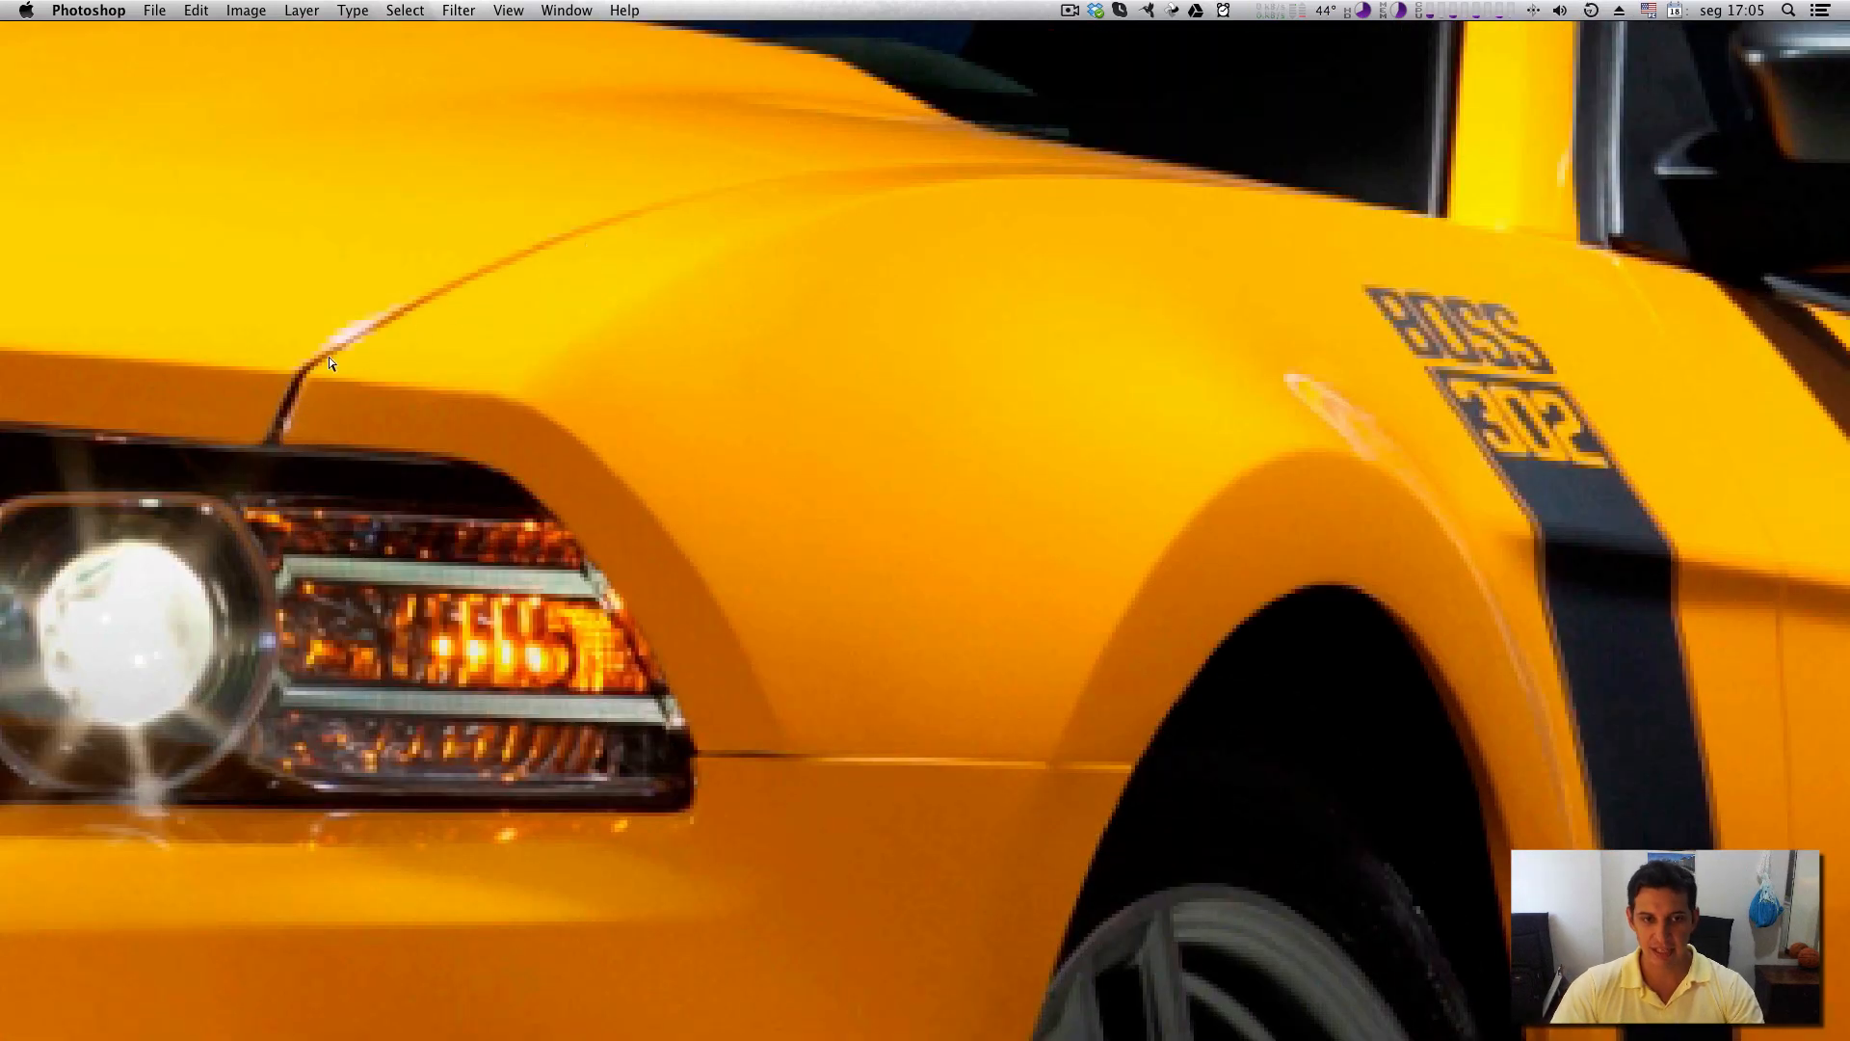
Examine the front fender's outline from the hood seam and headlight past the wheel arch down to the lower side stripe.
left_click_drag(1140, 175, 1044, 246)
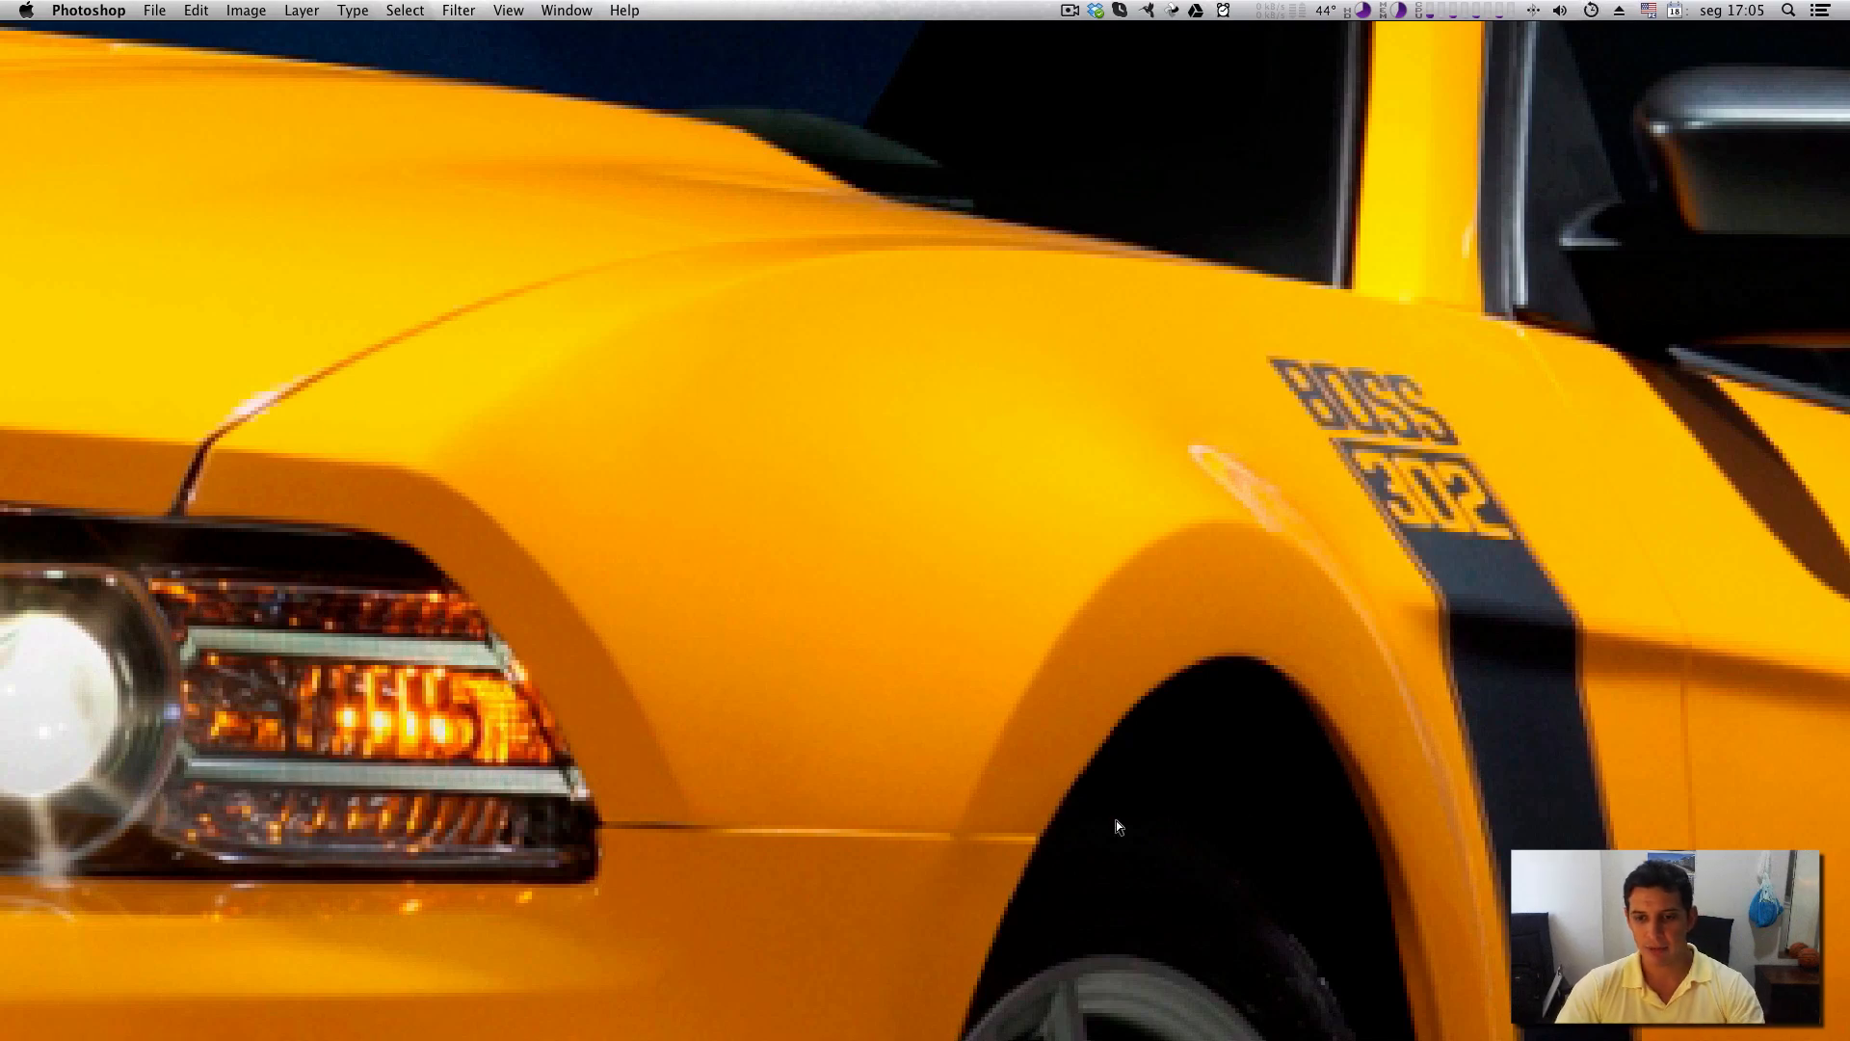
scroll(914, 571, "down", 3)
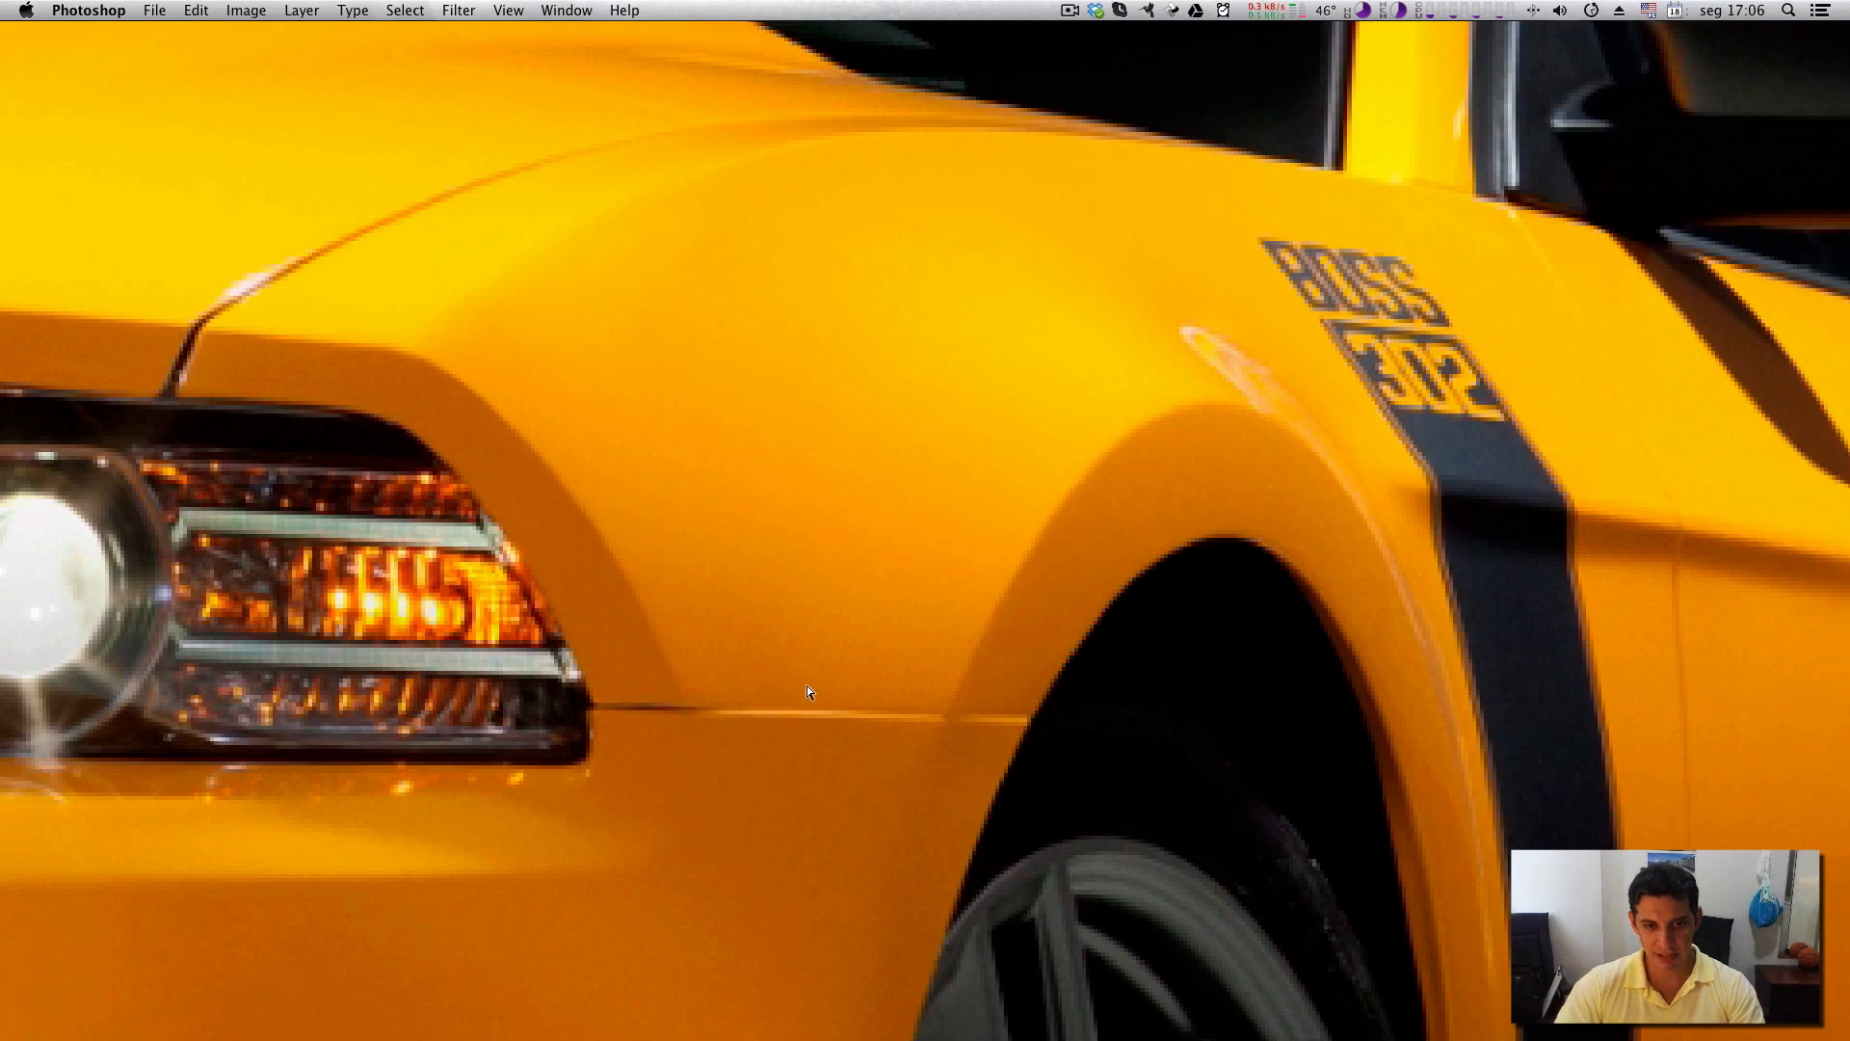
scroll(1402, 590, "down", 10)
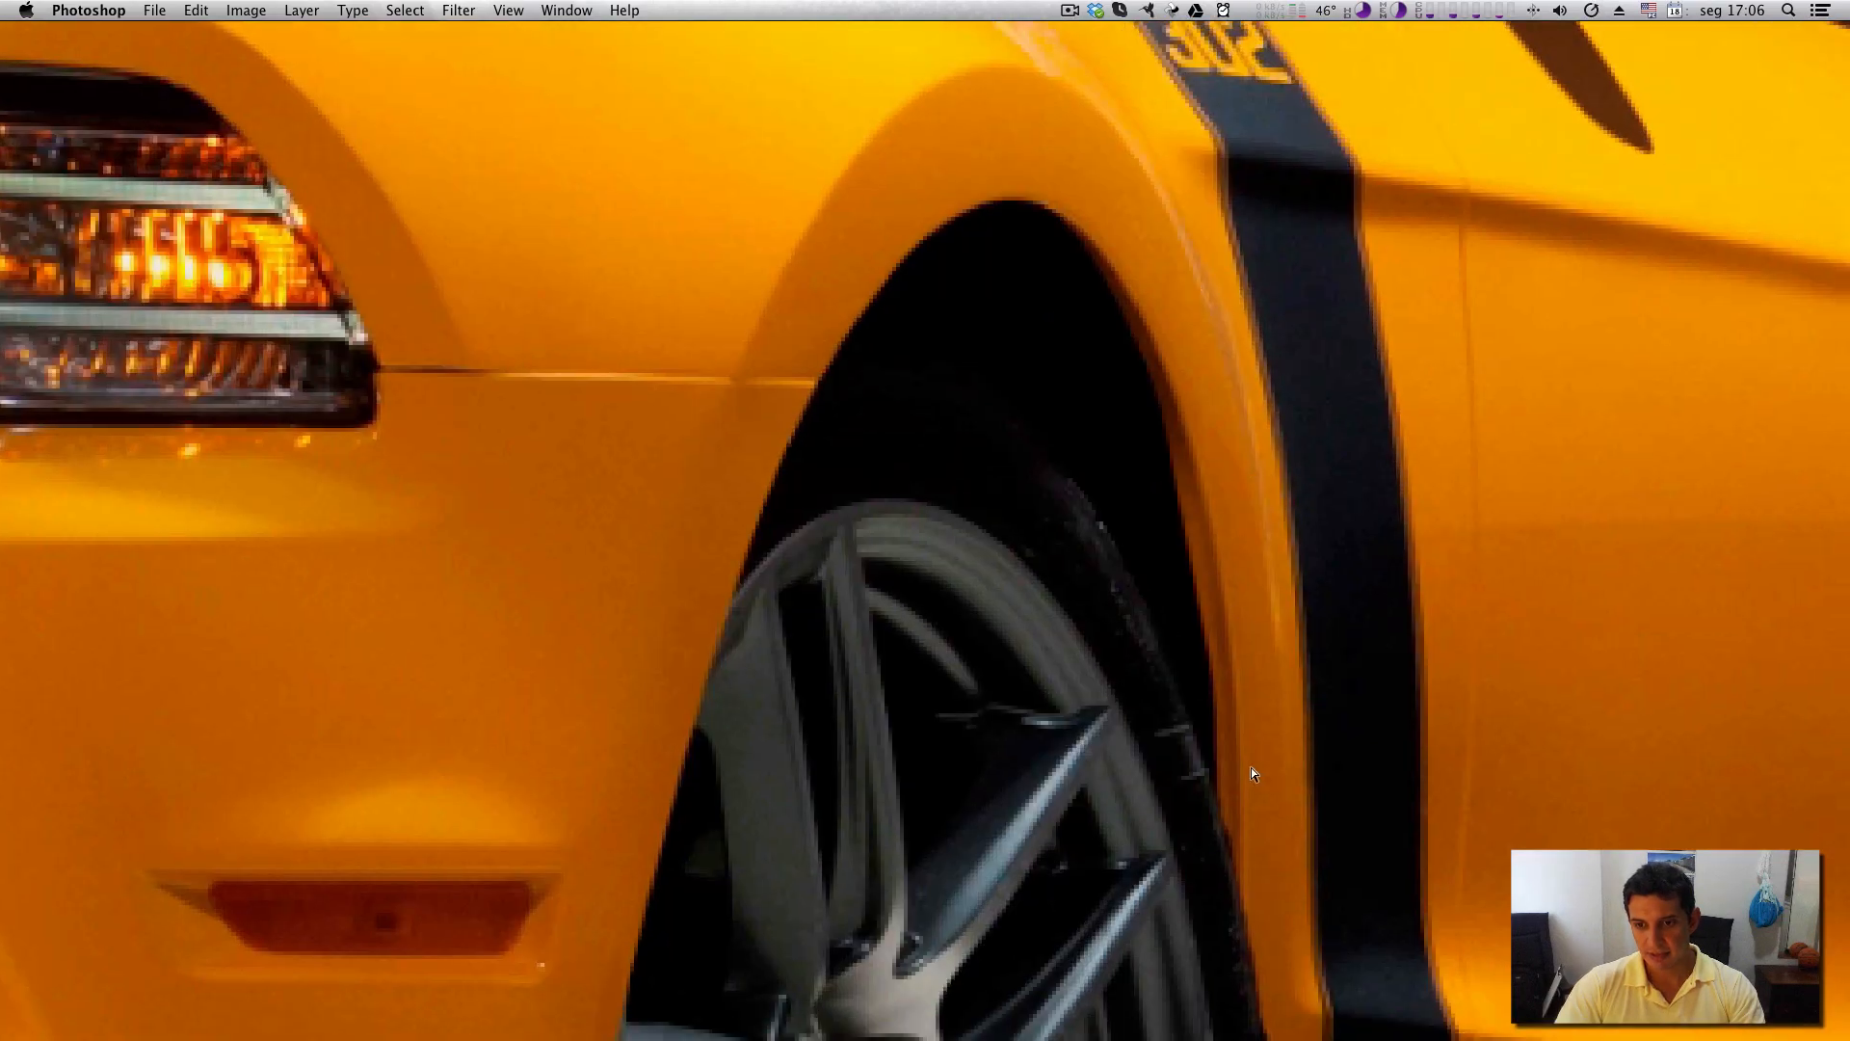
scroll(1253, 752, "down", 4)
scroll(1311, 761, "down", 4)
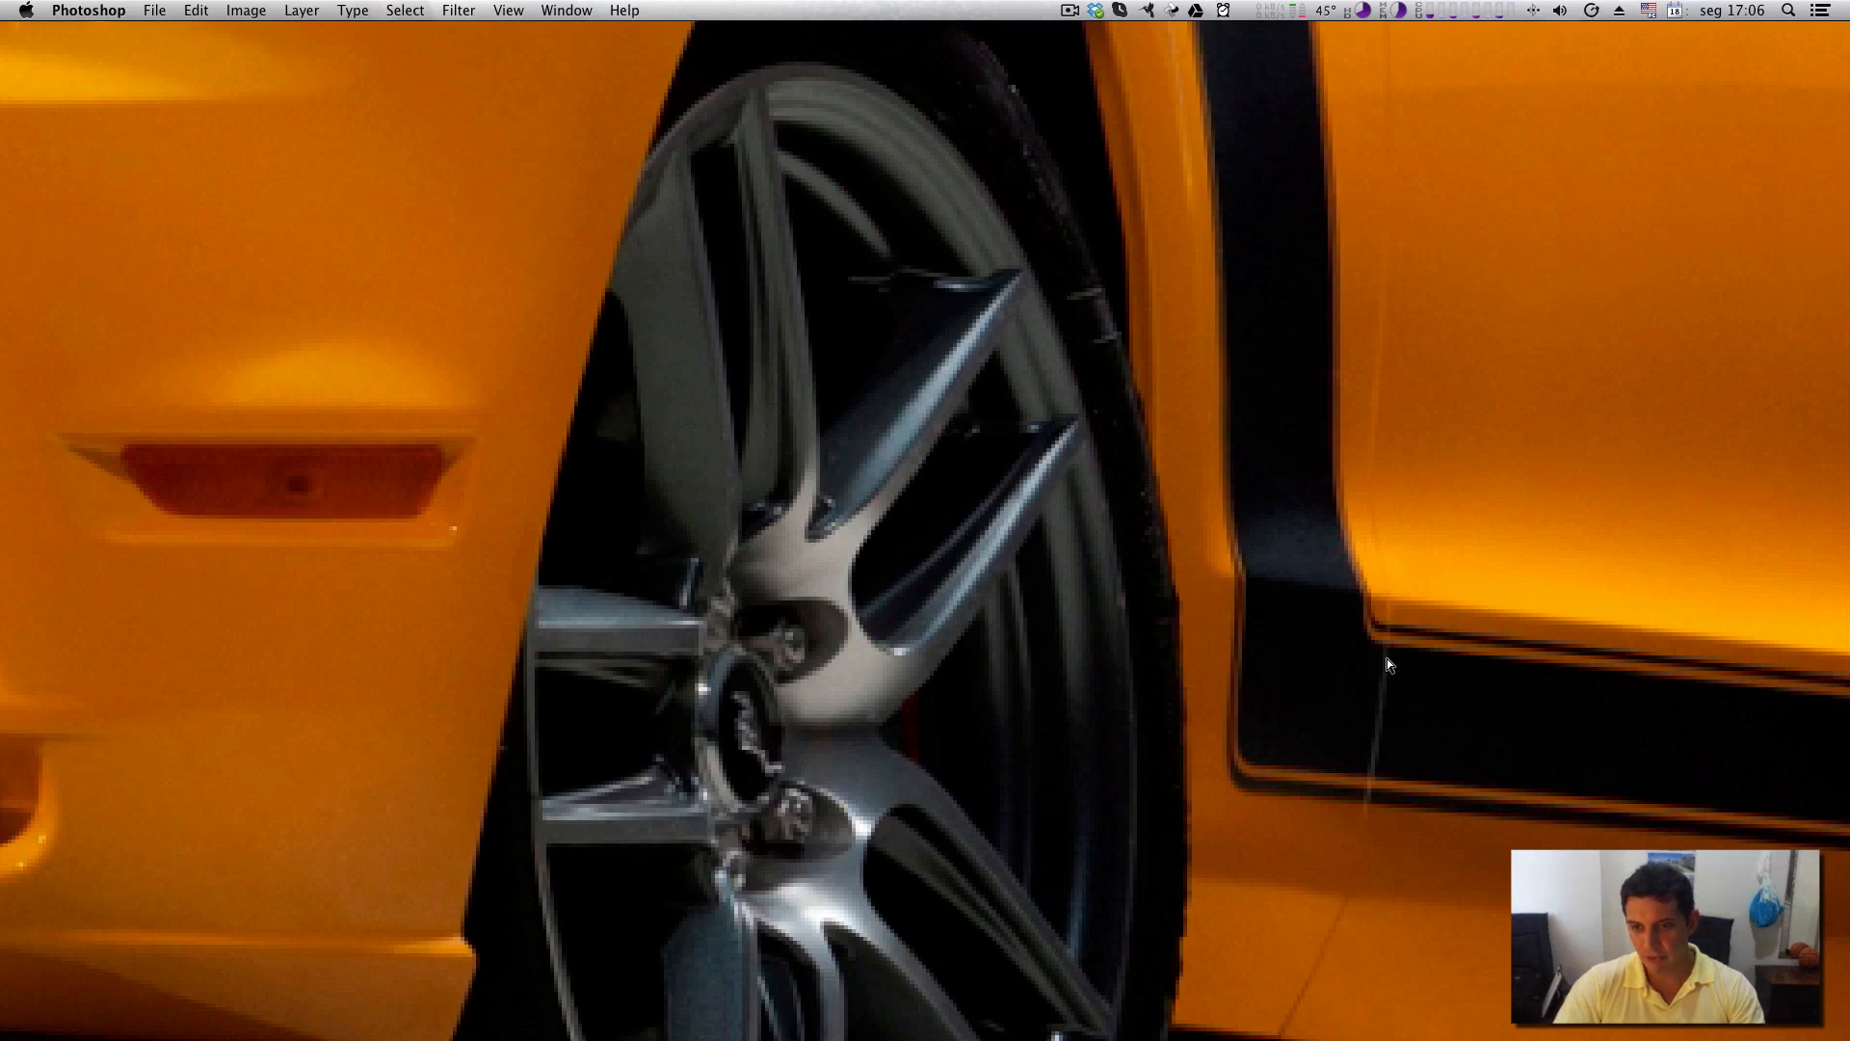
scroll(1396, 761, "down", 5)
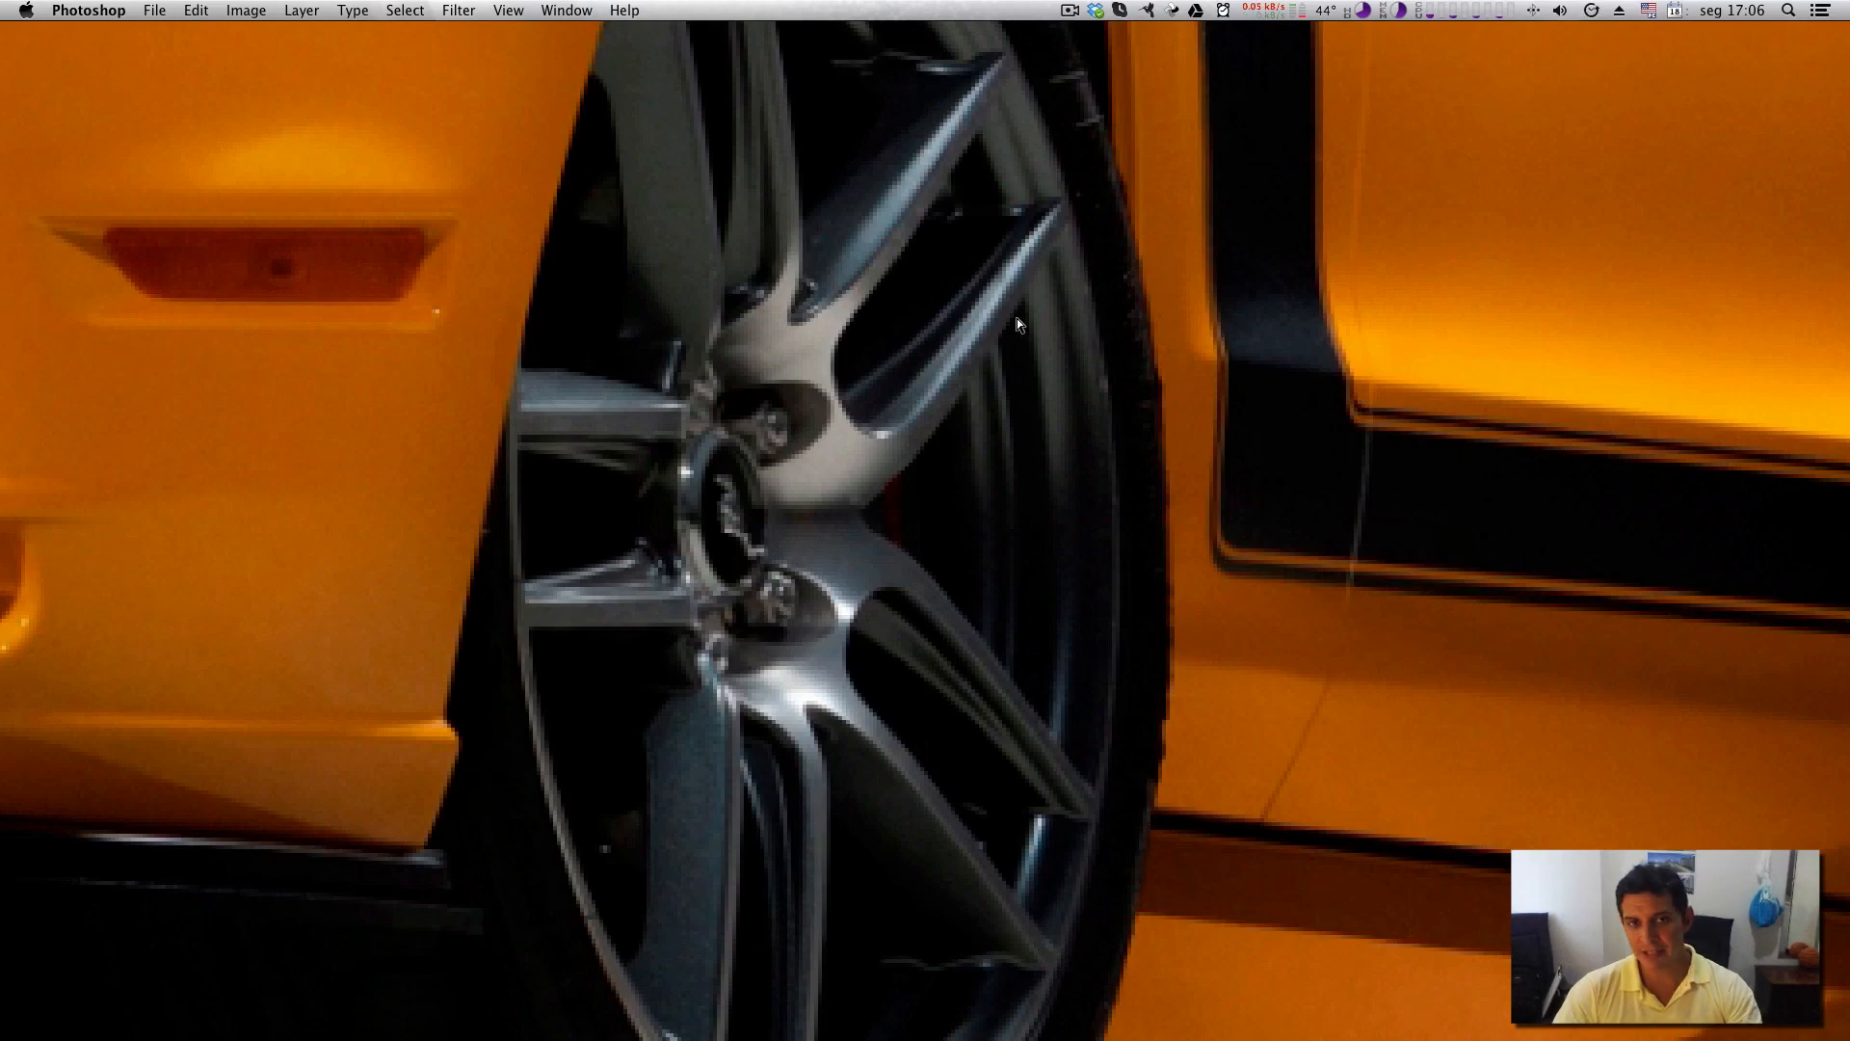
key("space")
left_click_drag(636, 264, 864, 530)
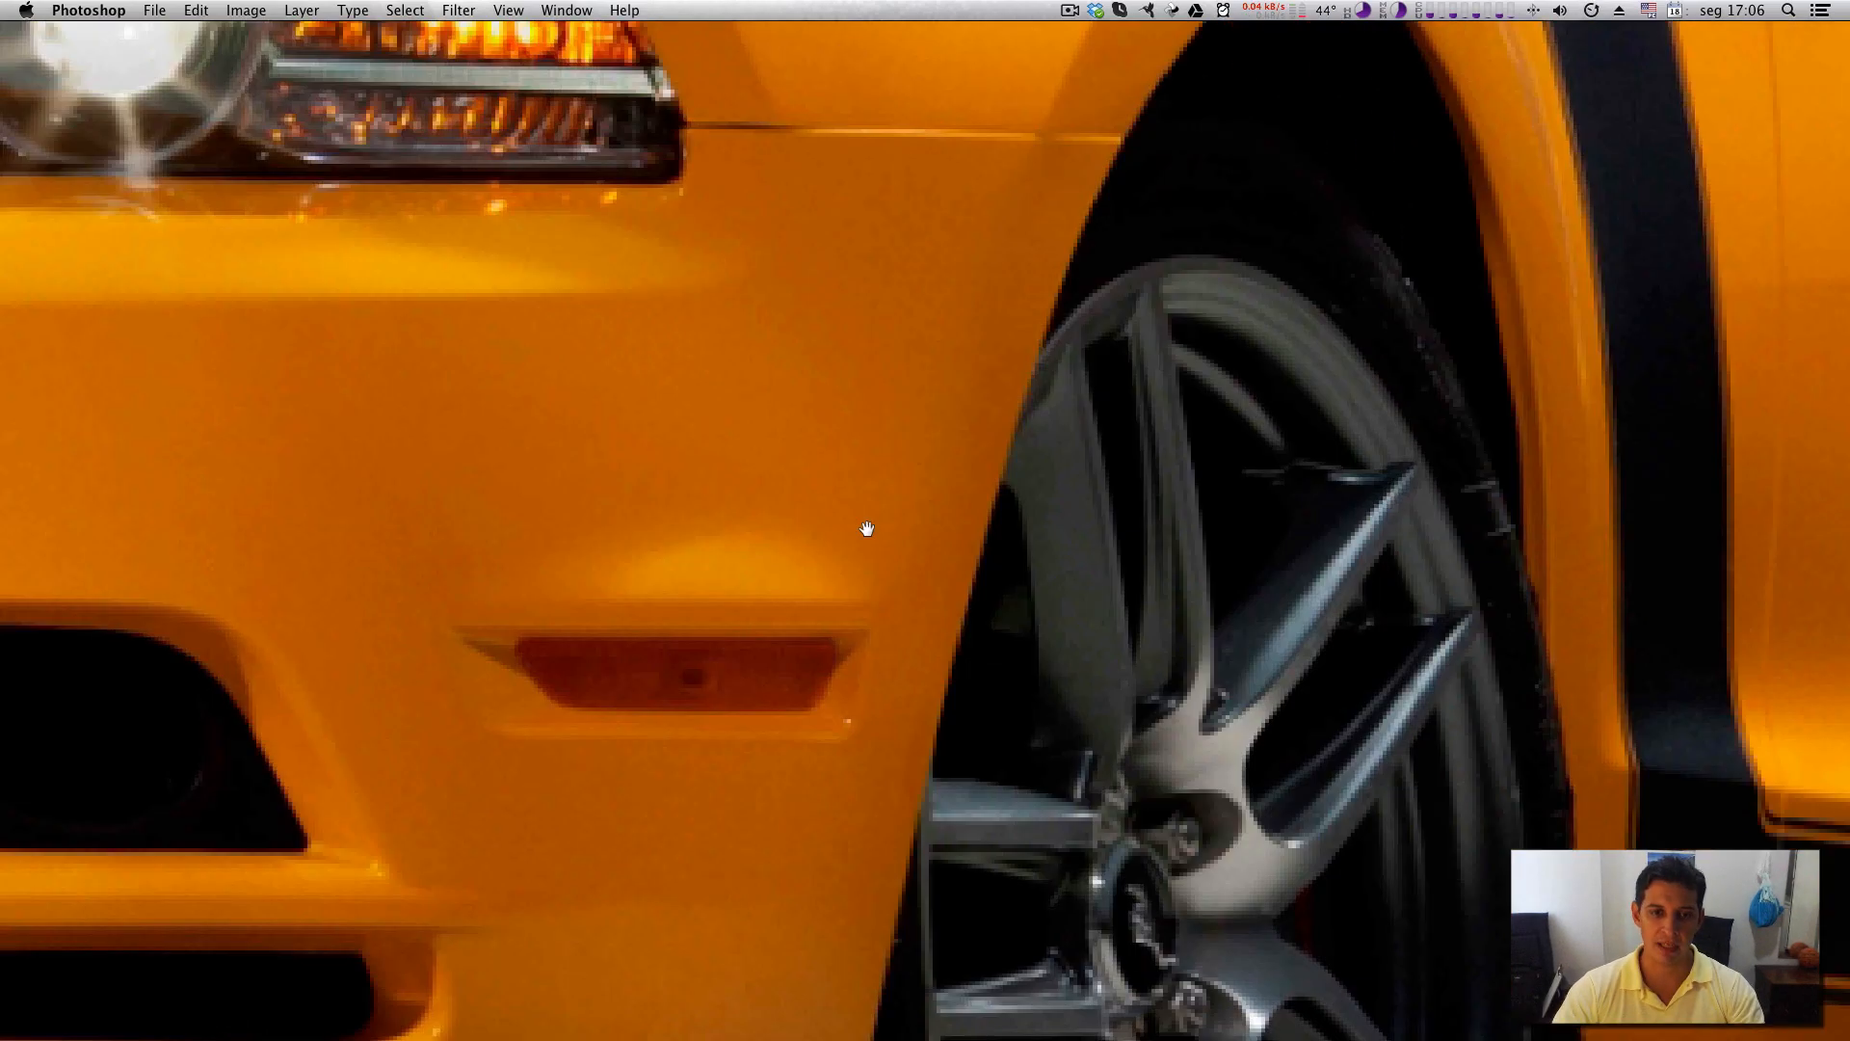
left_click_drag(784, 462, 1012, 755)
left_click_drag(1024, 388, 841, 653)
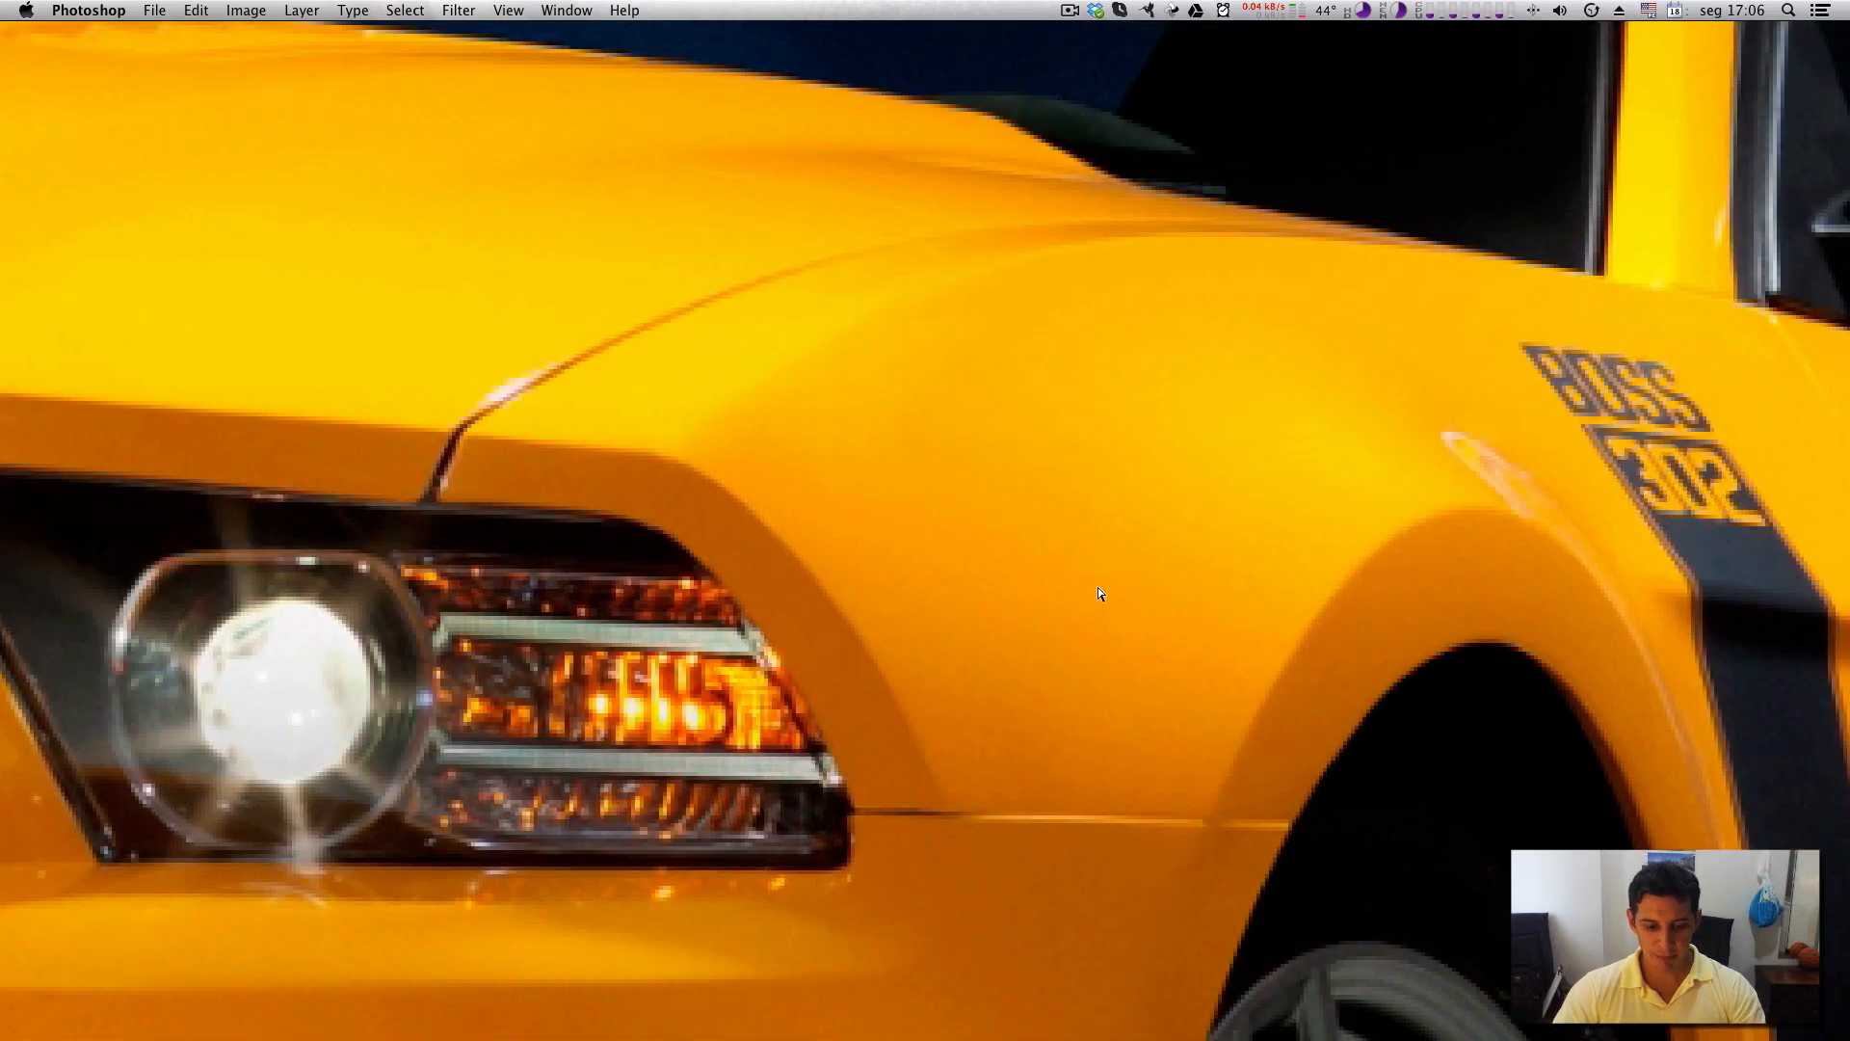
Show the panels again and start a Pen tool path at the hood seam above the headlight, adding a curved anchor at the seam's bend.
key("Tab")
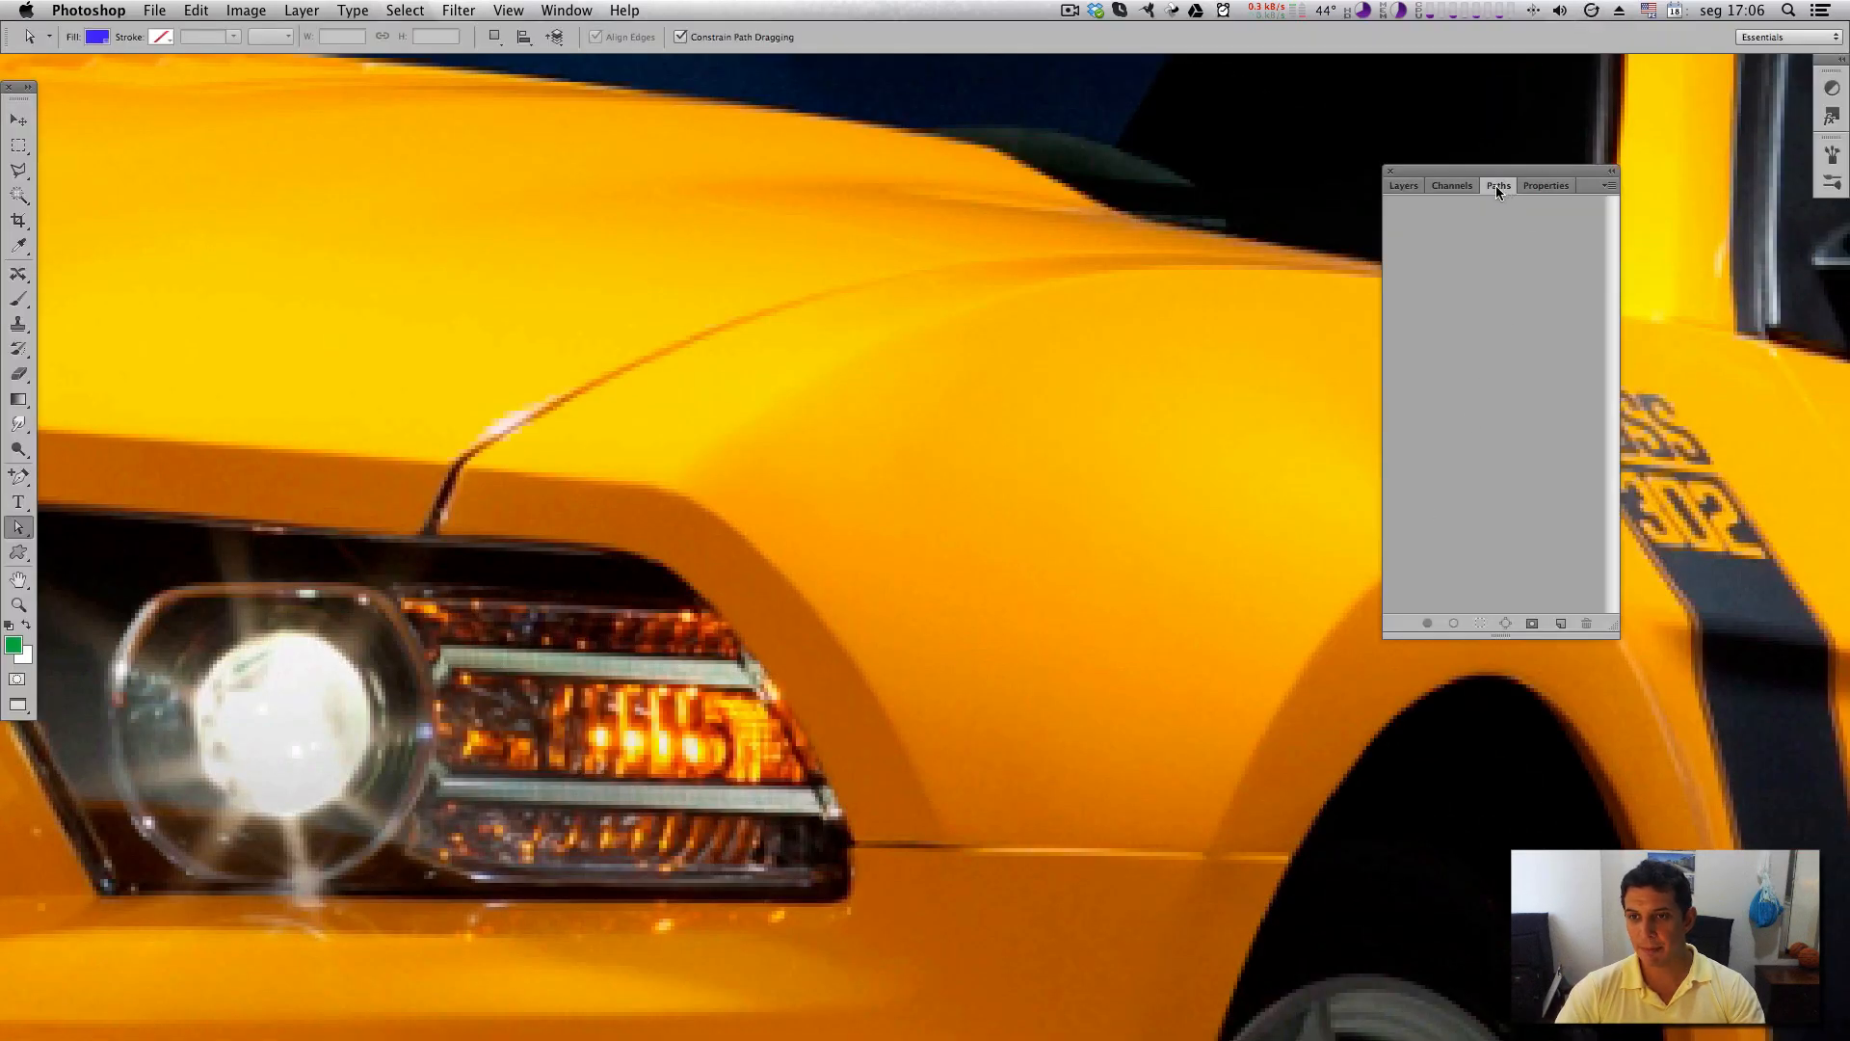
left_click_drag(1511, 168, 1658, 150)
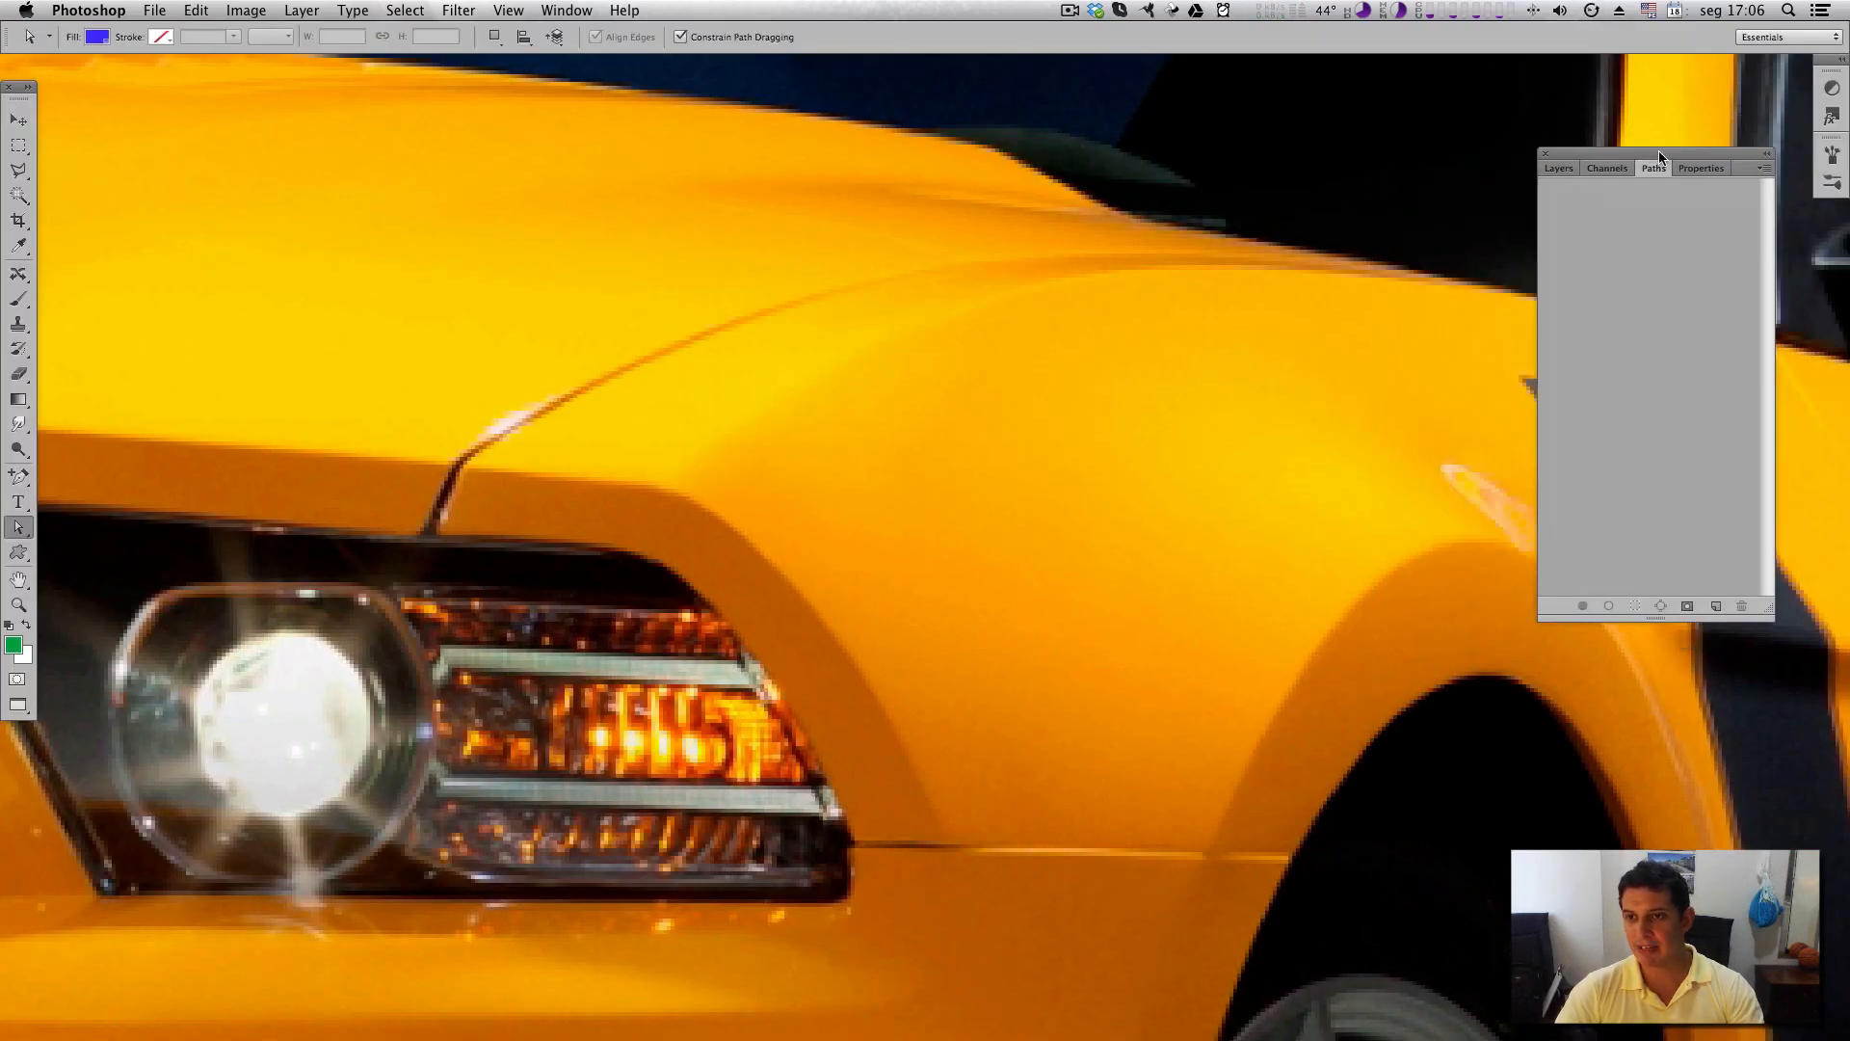
left_click(19, 476)
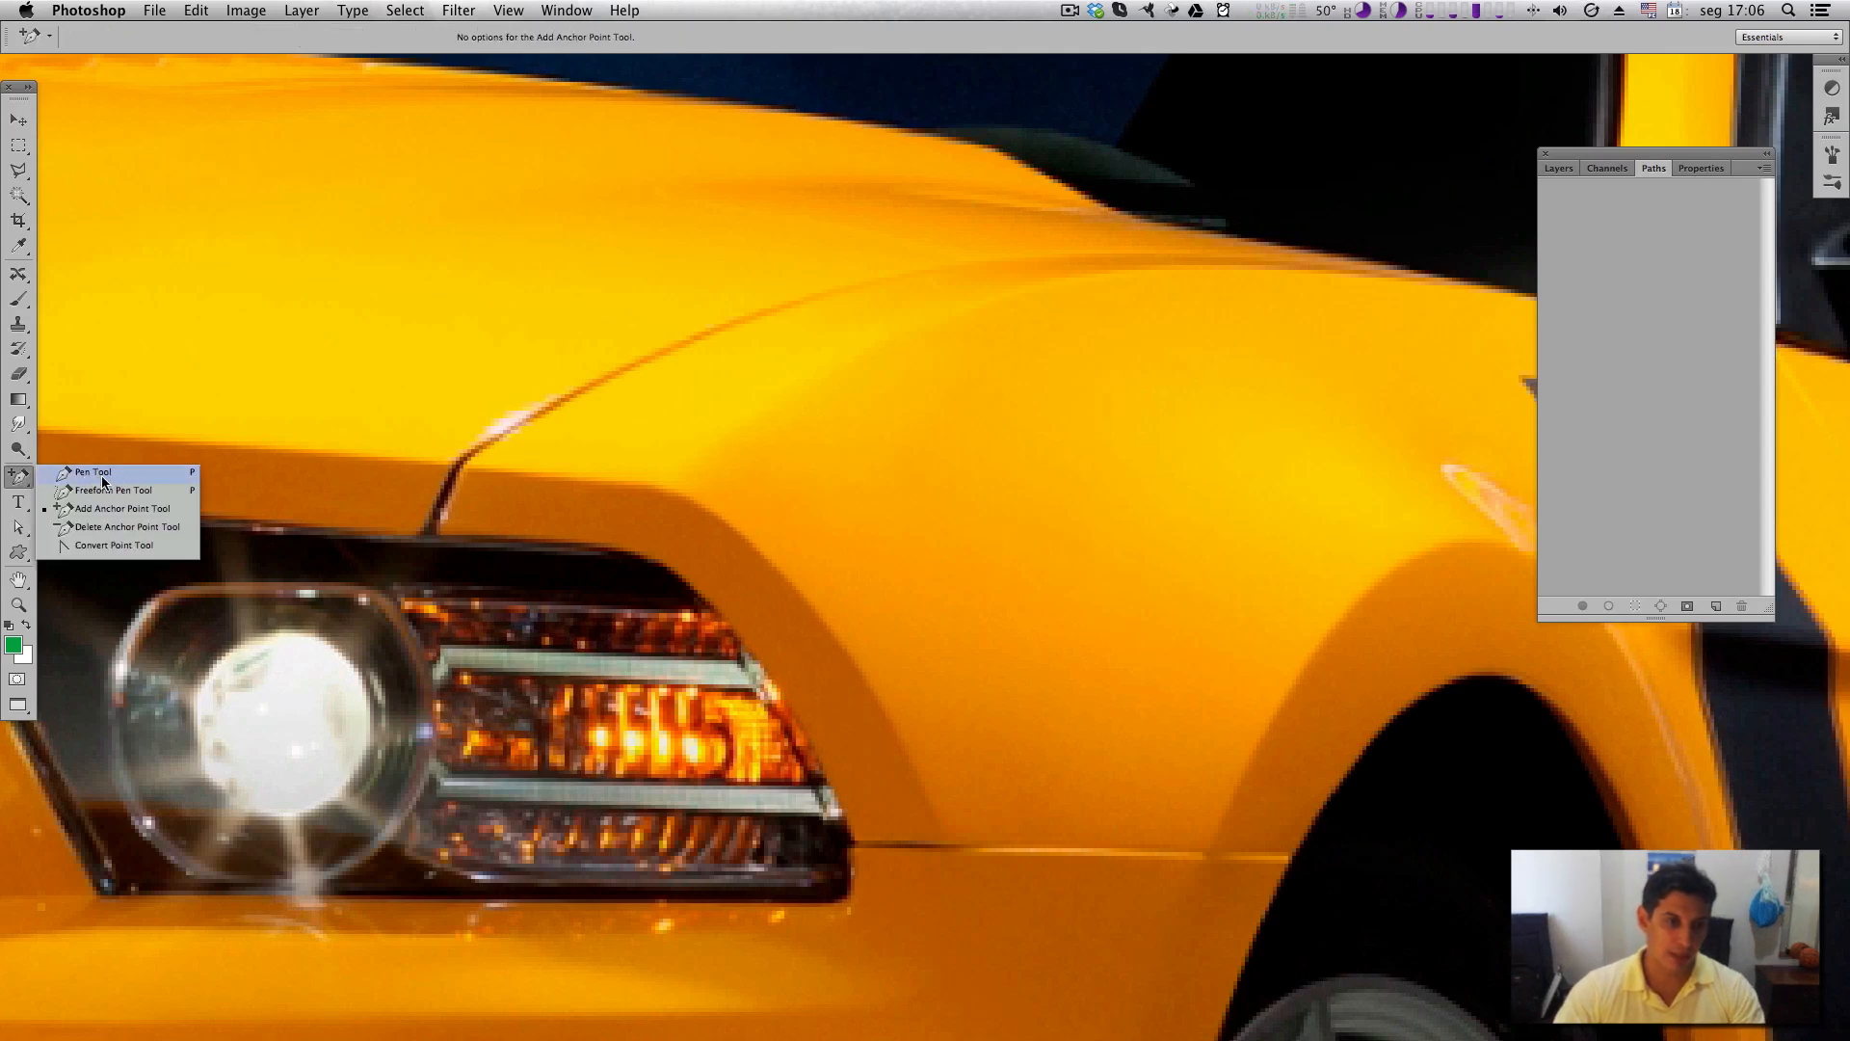
left_click(103, 474)
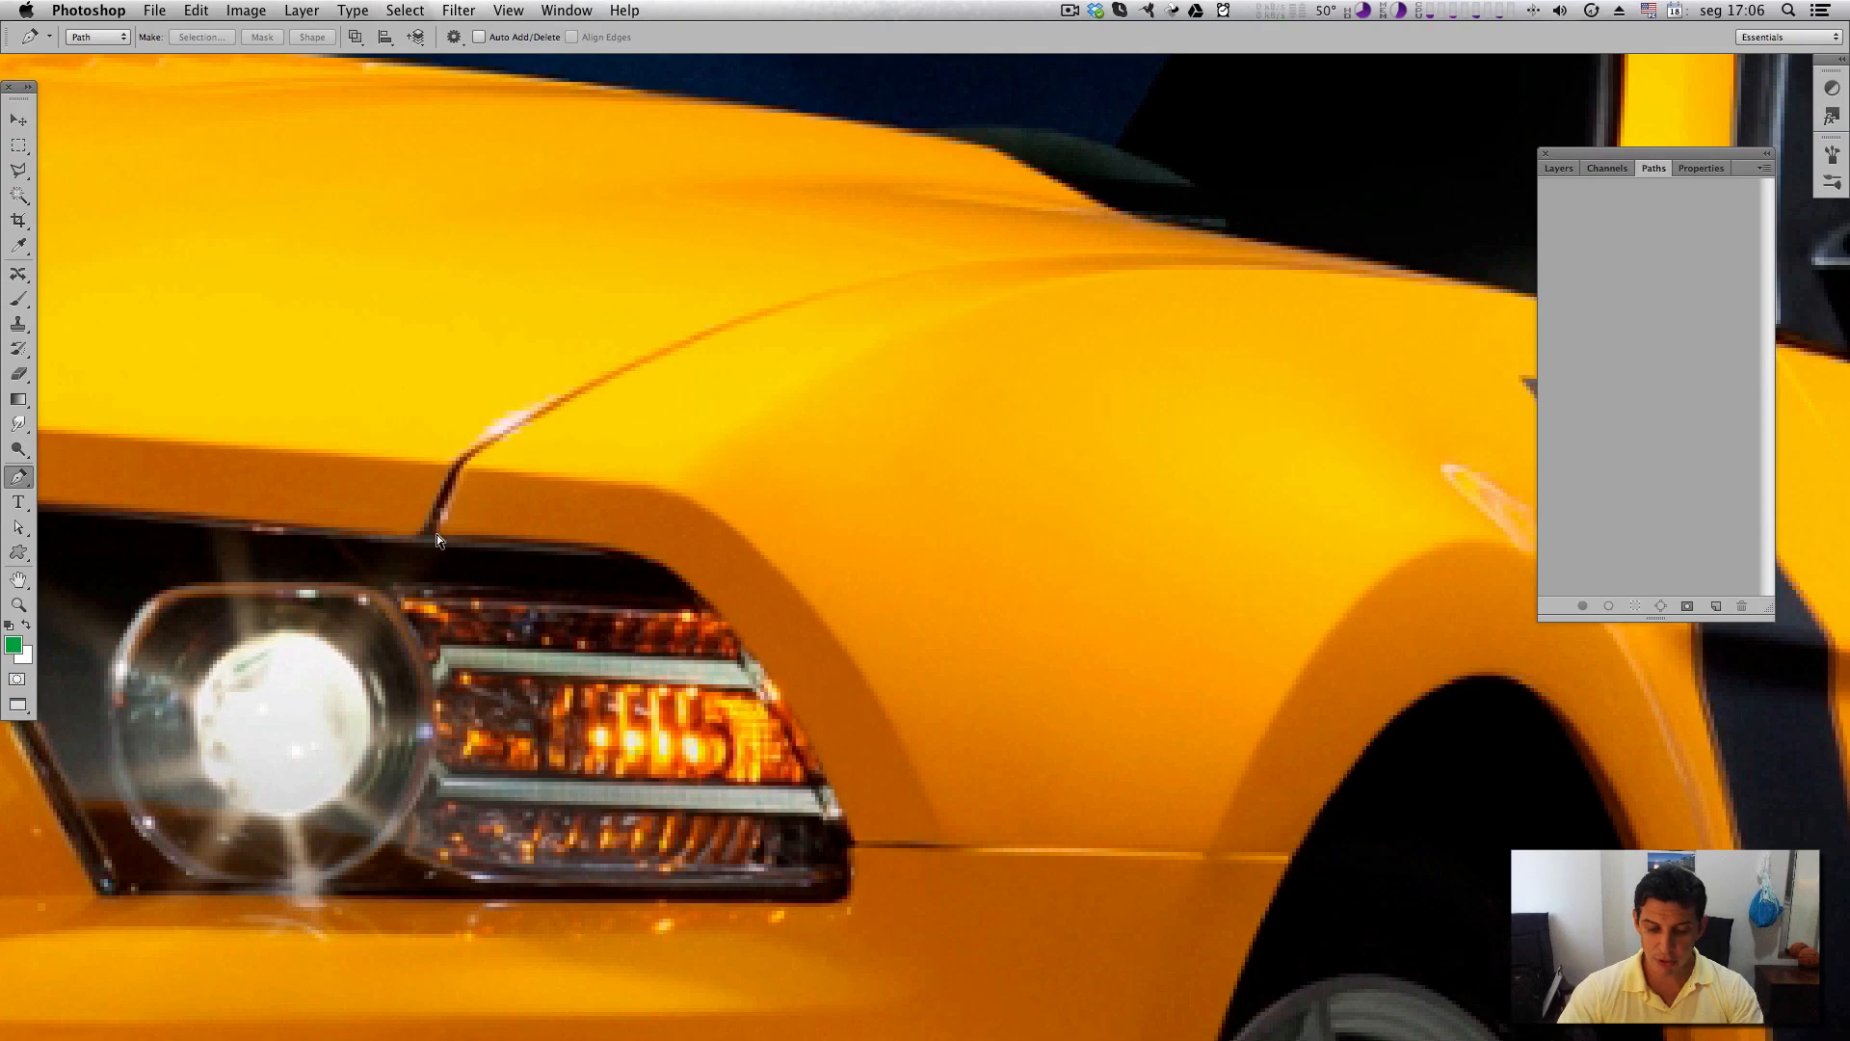
key("super+plus")
left_click_drag(429, 537, 532, 676)
left_click(308, 685)
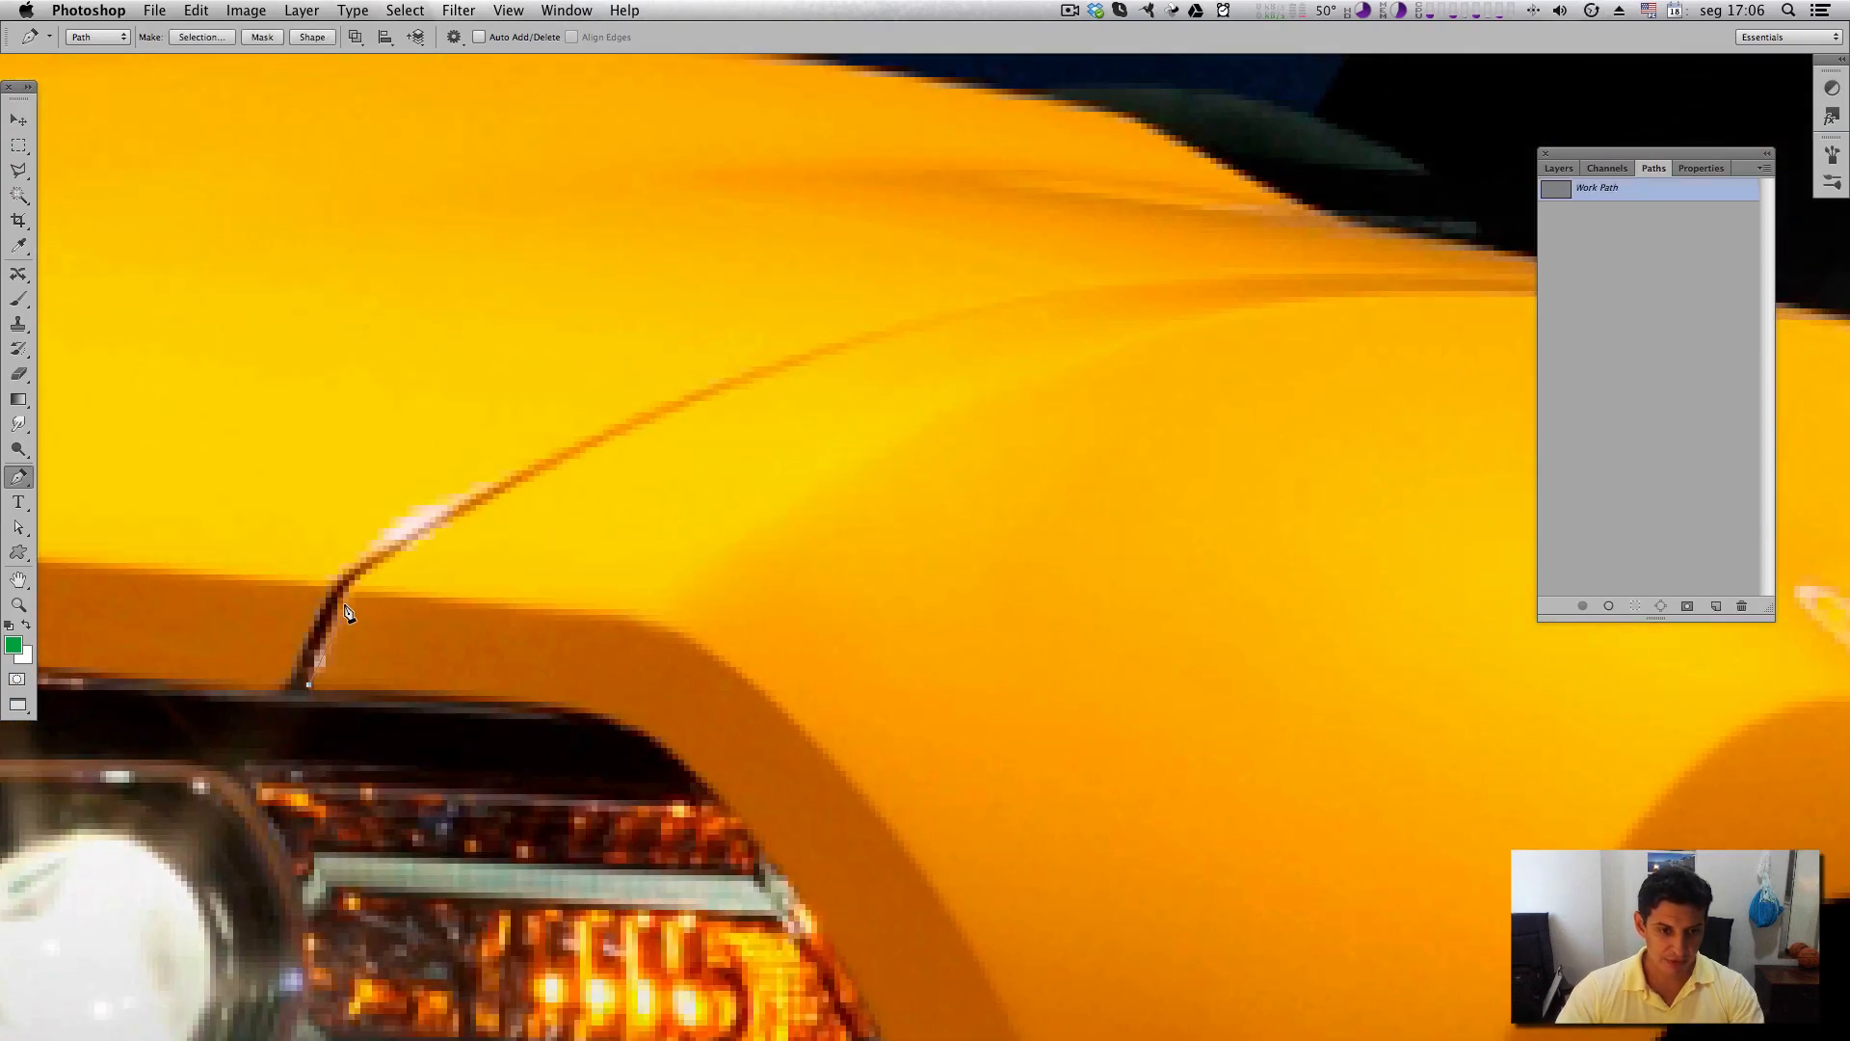
left_click_drag(349, 592, 459, 519)
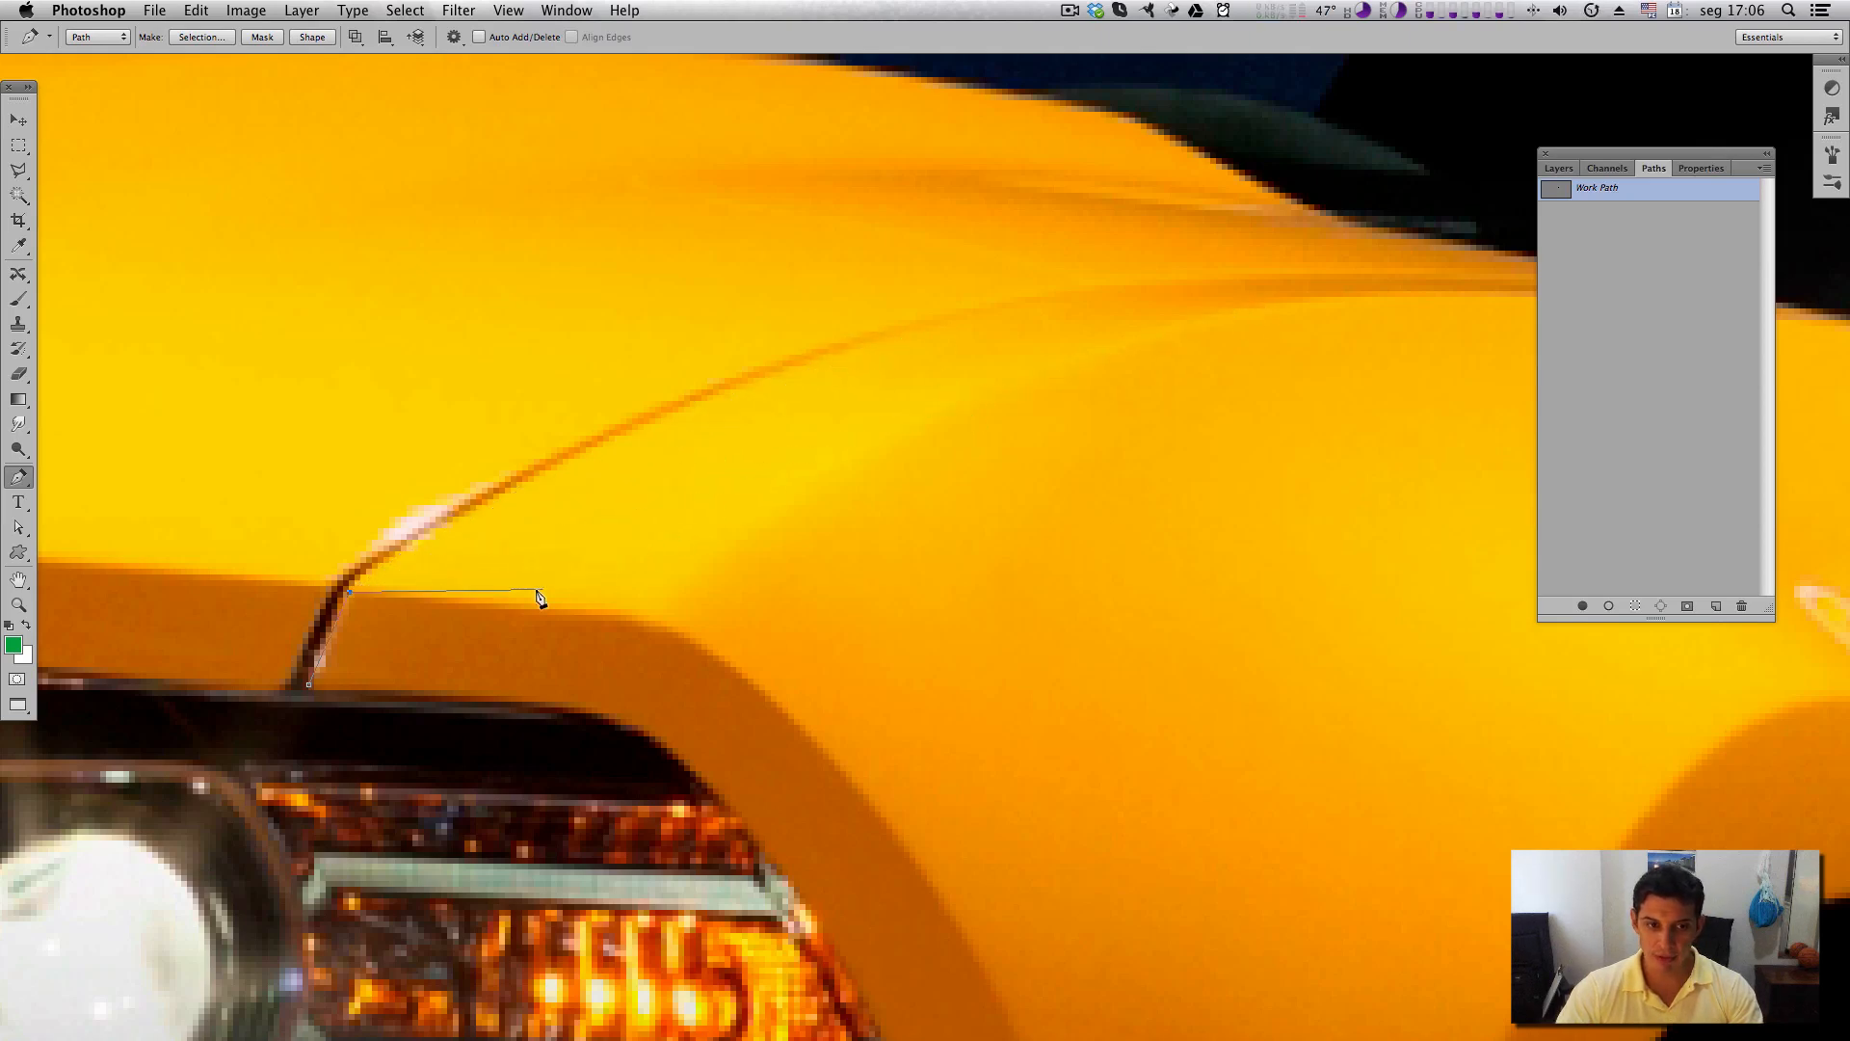
Continue the path along the fender's upper edge with a smooth anchor on the hood seam and a corner anchor below the windshield pillar.
left_click_drag(867, 483, 710, 707)
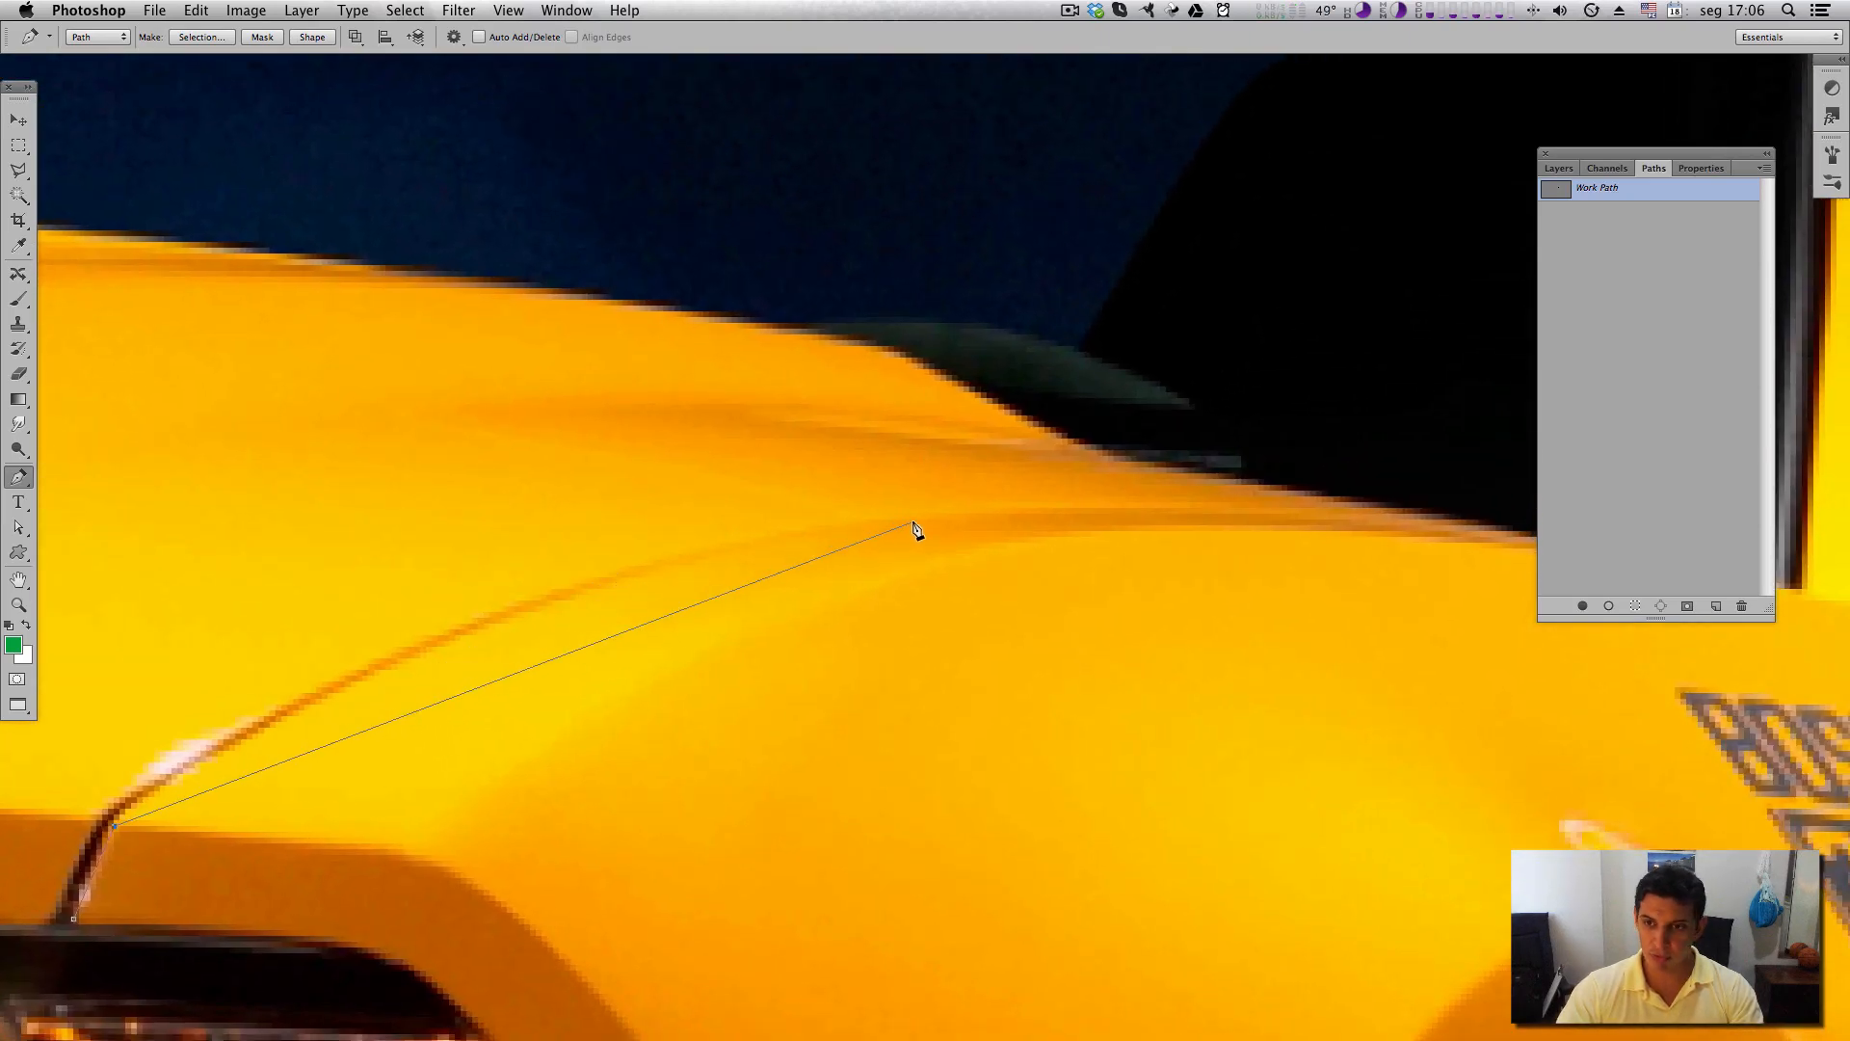
left_click_drag(1673, 151, 233, 103)
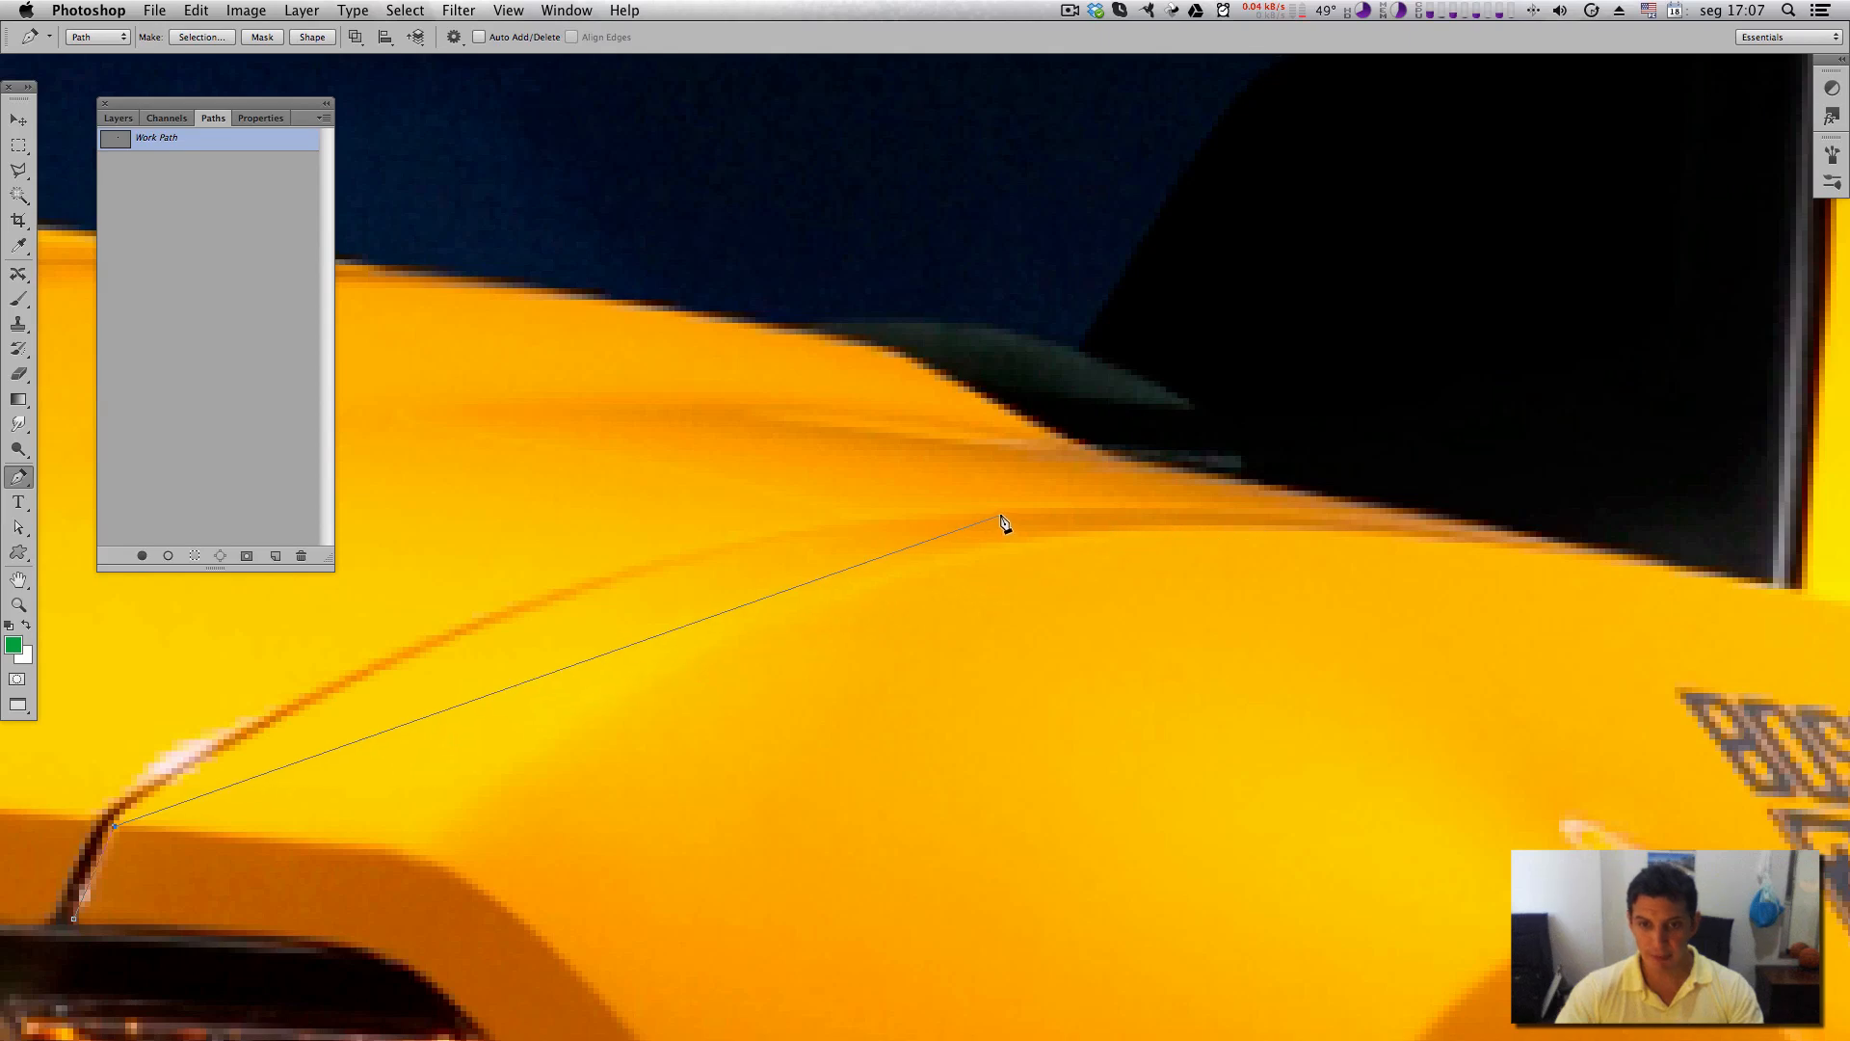
left_click_drag(975, 514, 1381, 521)
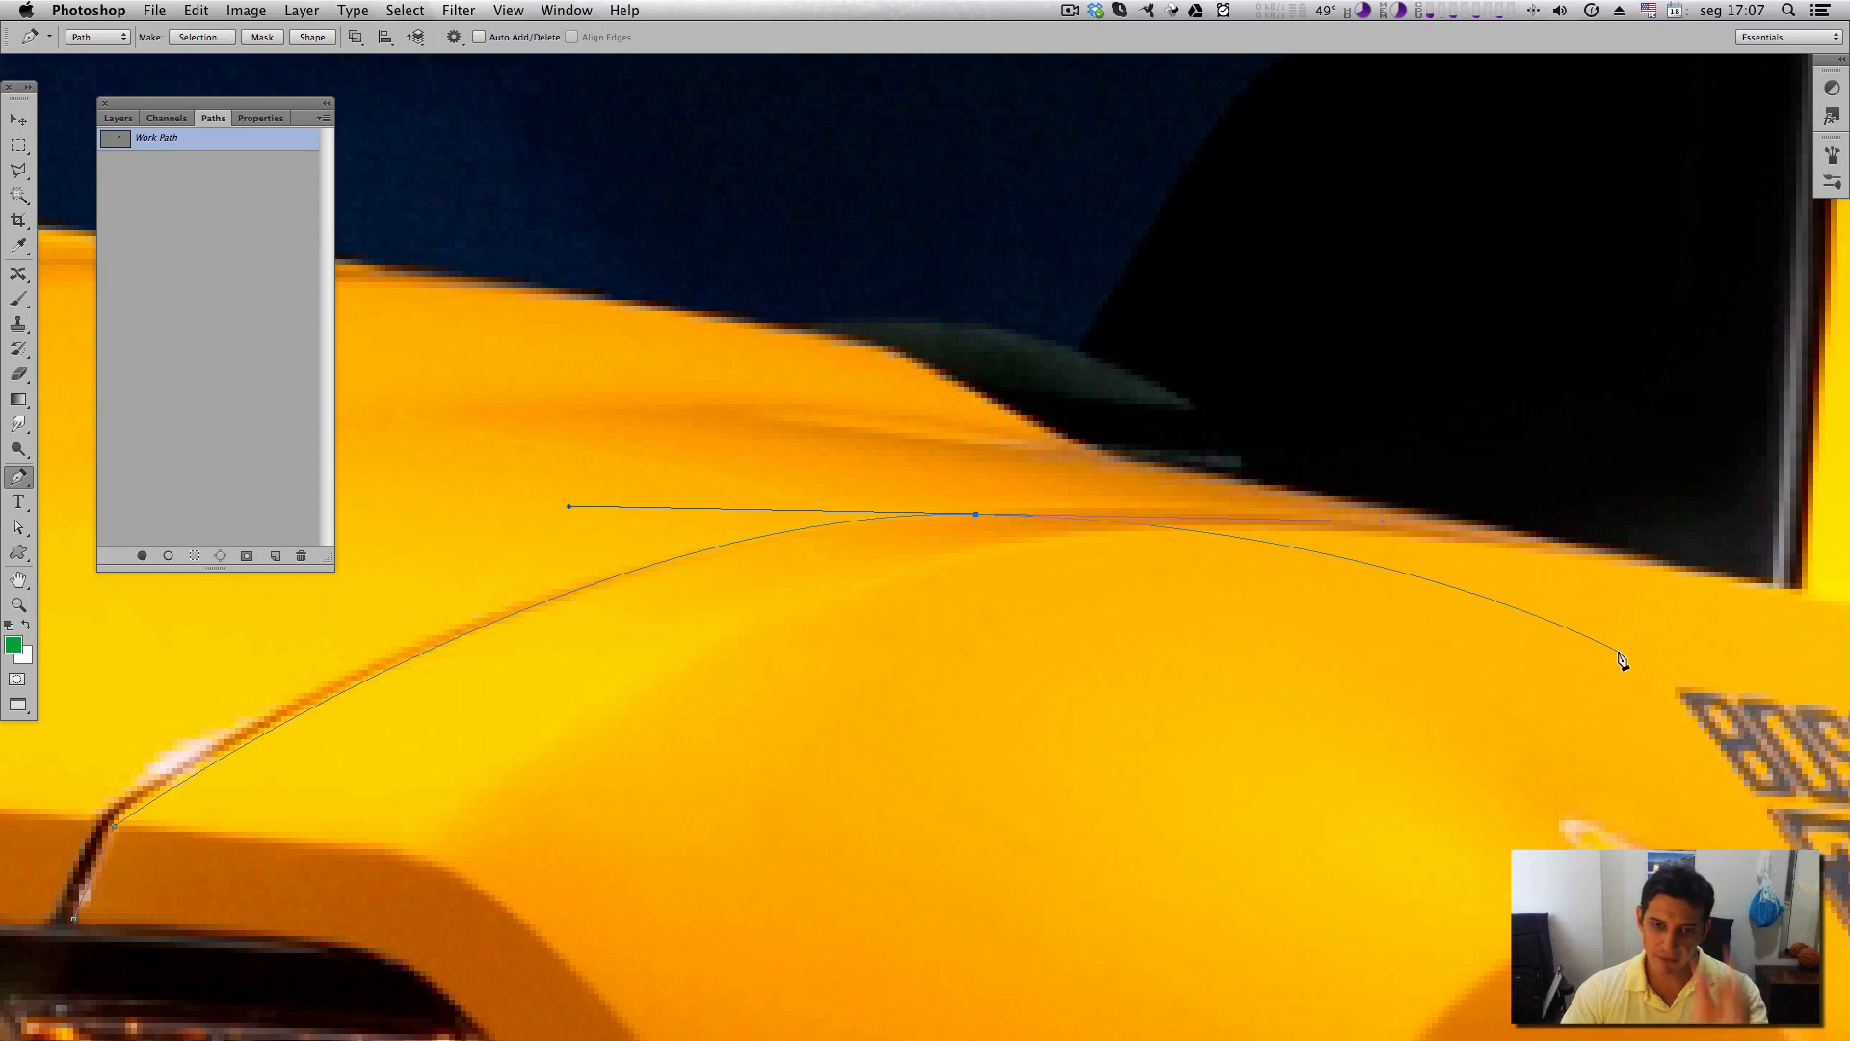
left_click_drag(1570, 645, 1148, 668)
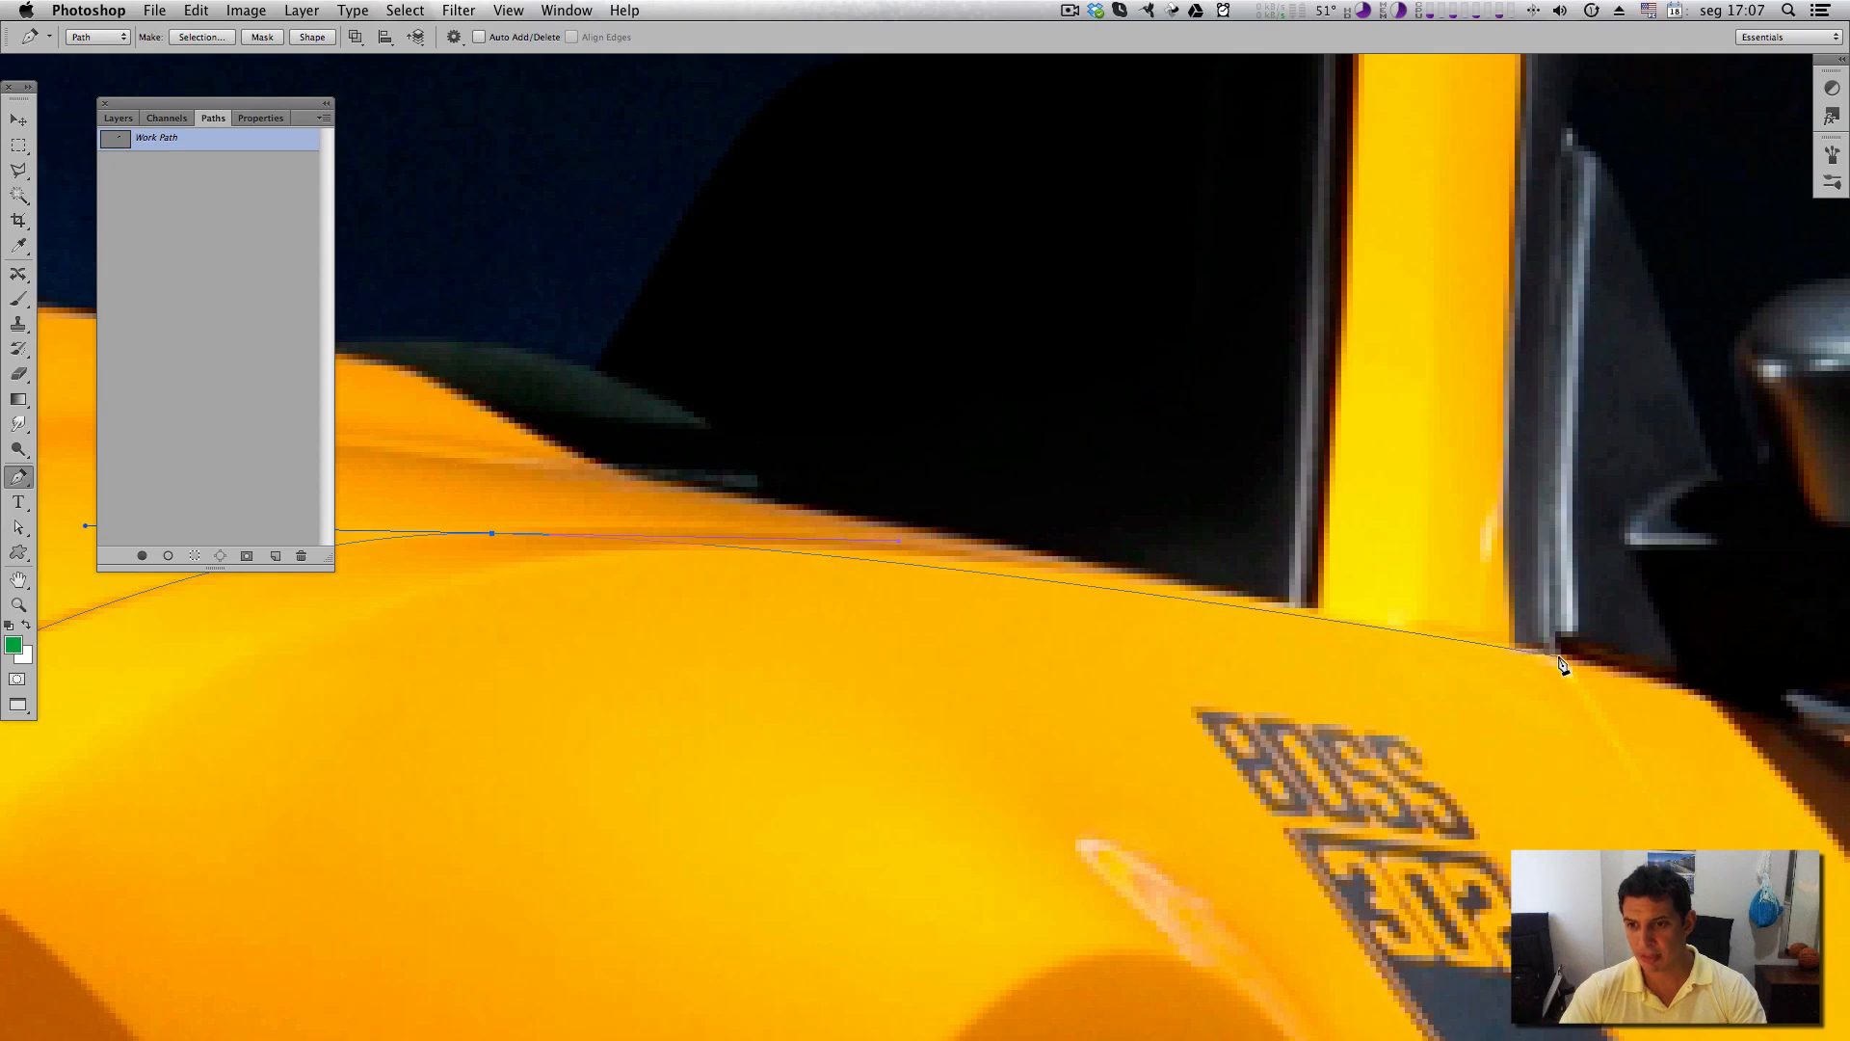
left_click_drag(1528, 669, 1284, 591)
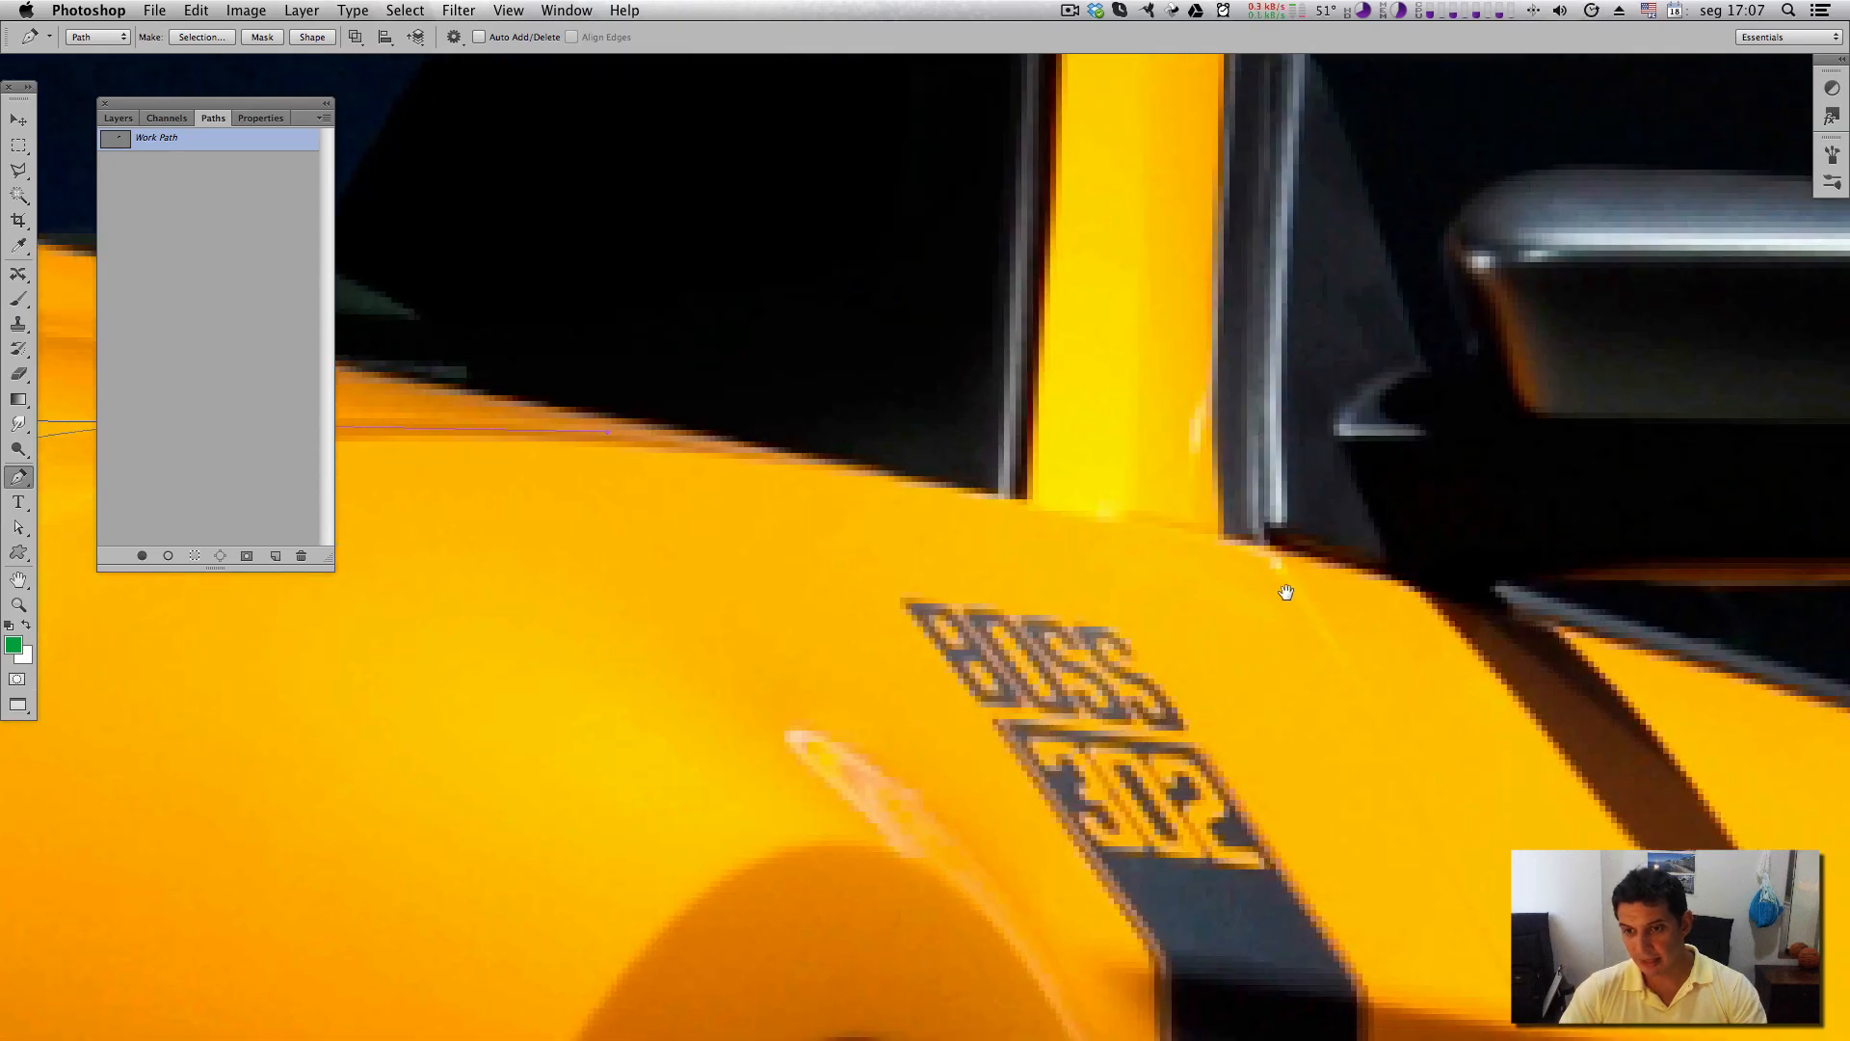
left_click(1264, 546)
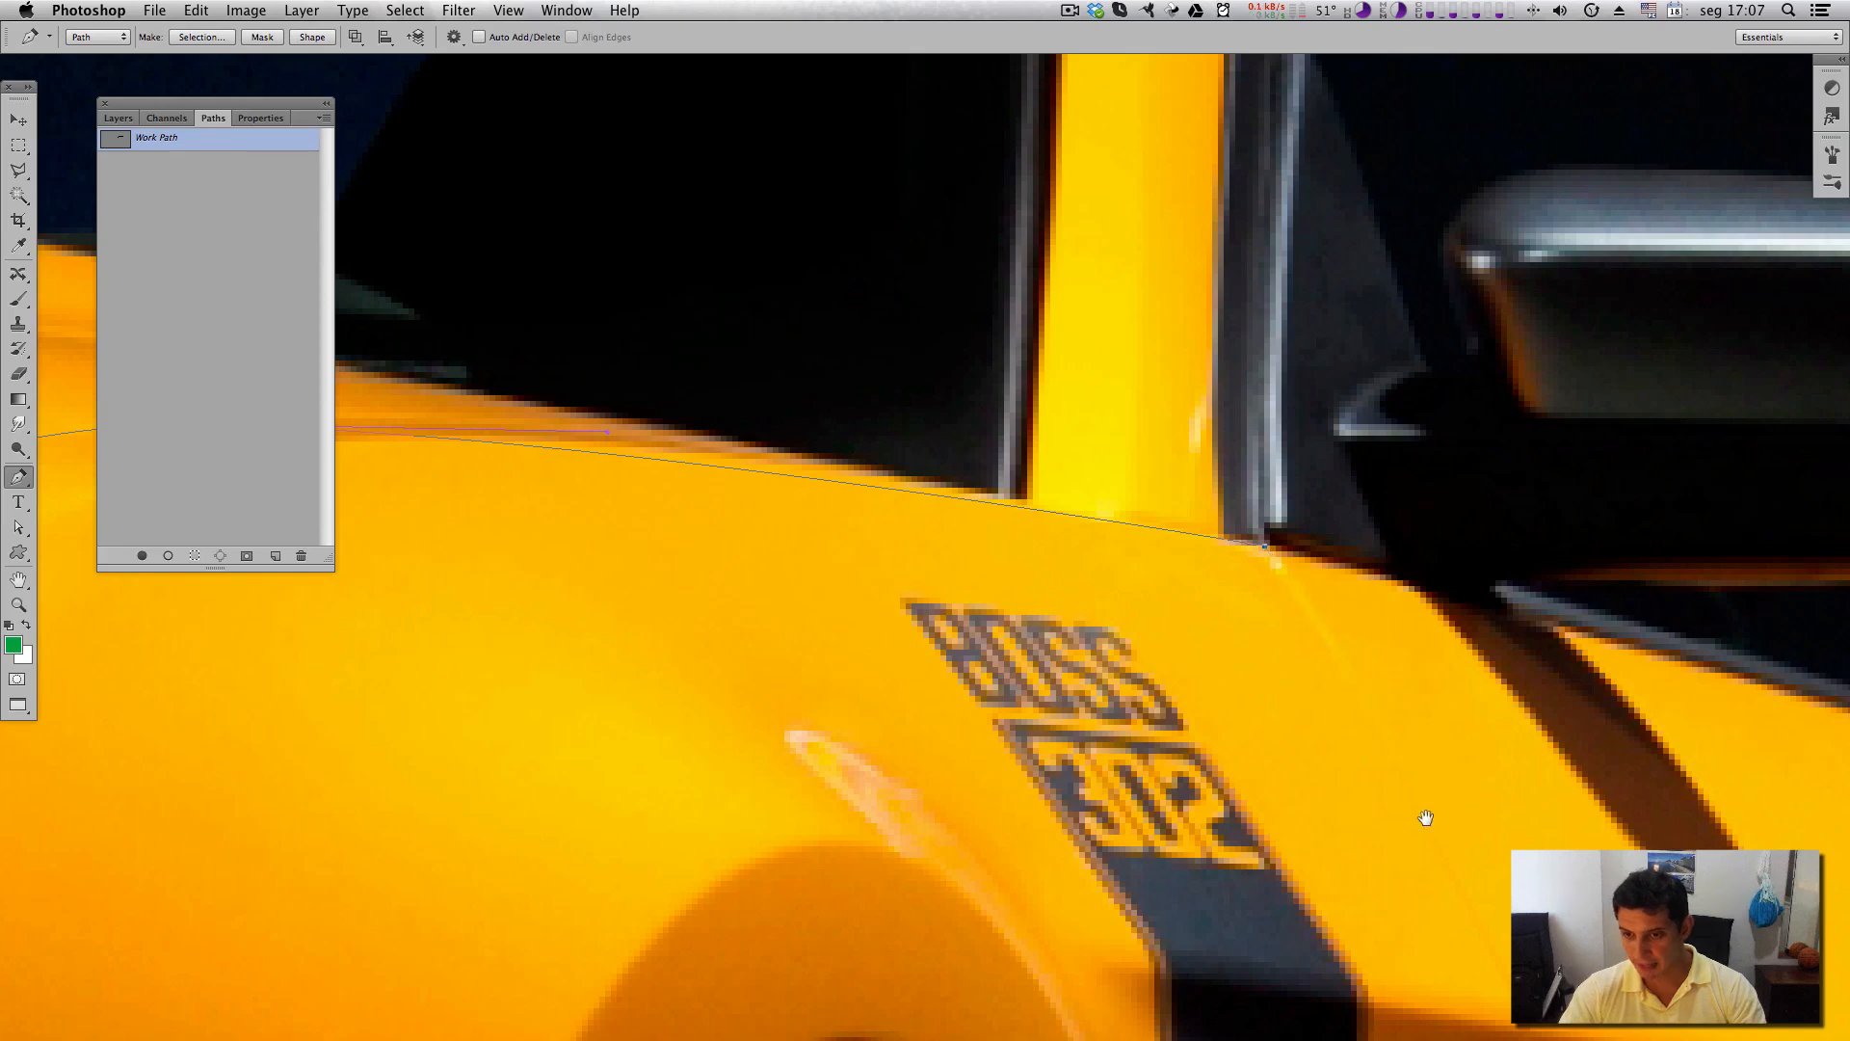
Trace the path down the door gap behind the BOSS 302 decal to the body crease with curved anchors.
left_click_drag(1426, 813, 1205, 559)
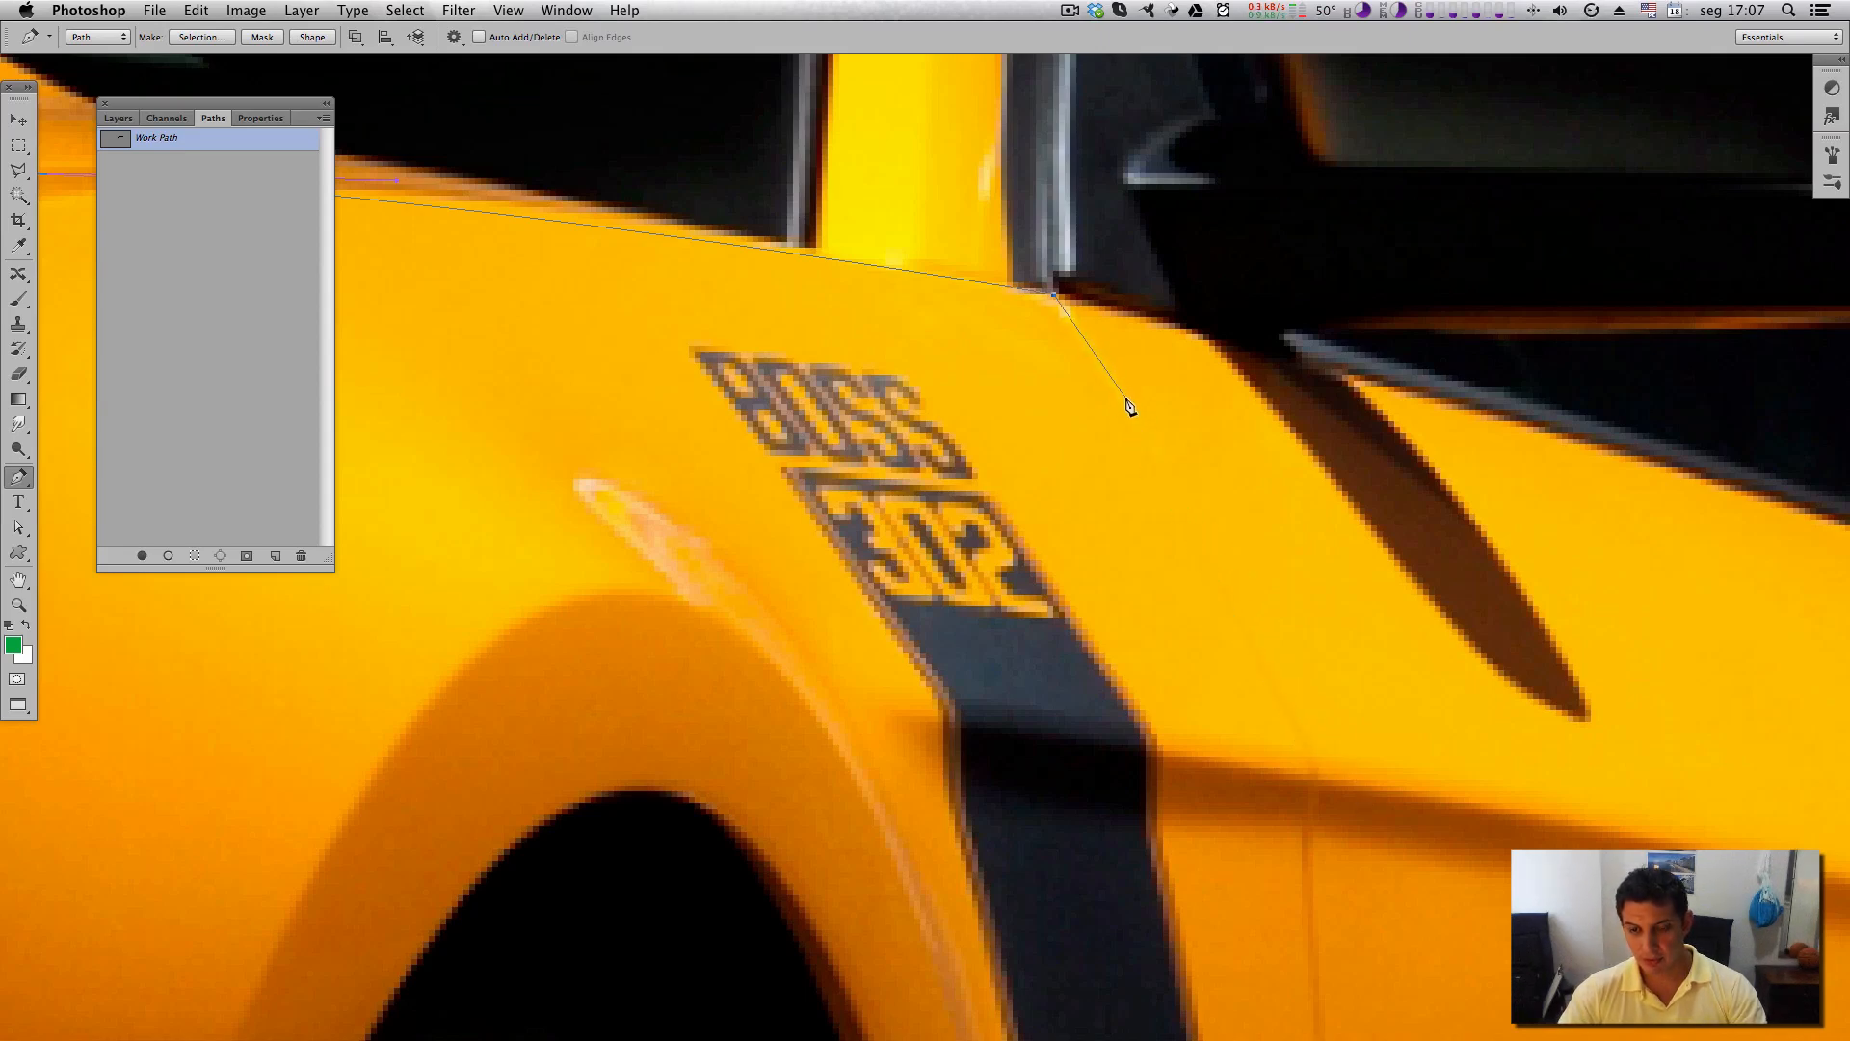
left_click_drag(1128, 399, 1147, 426)
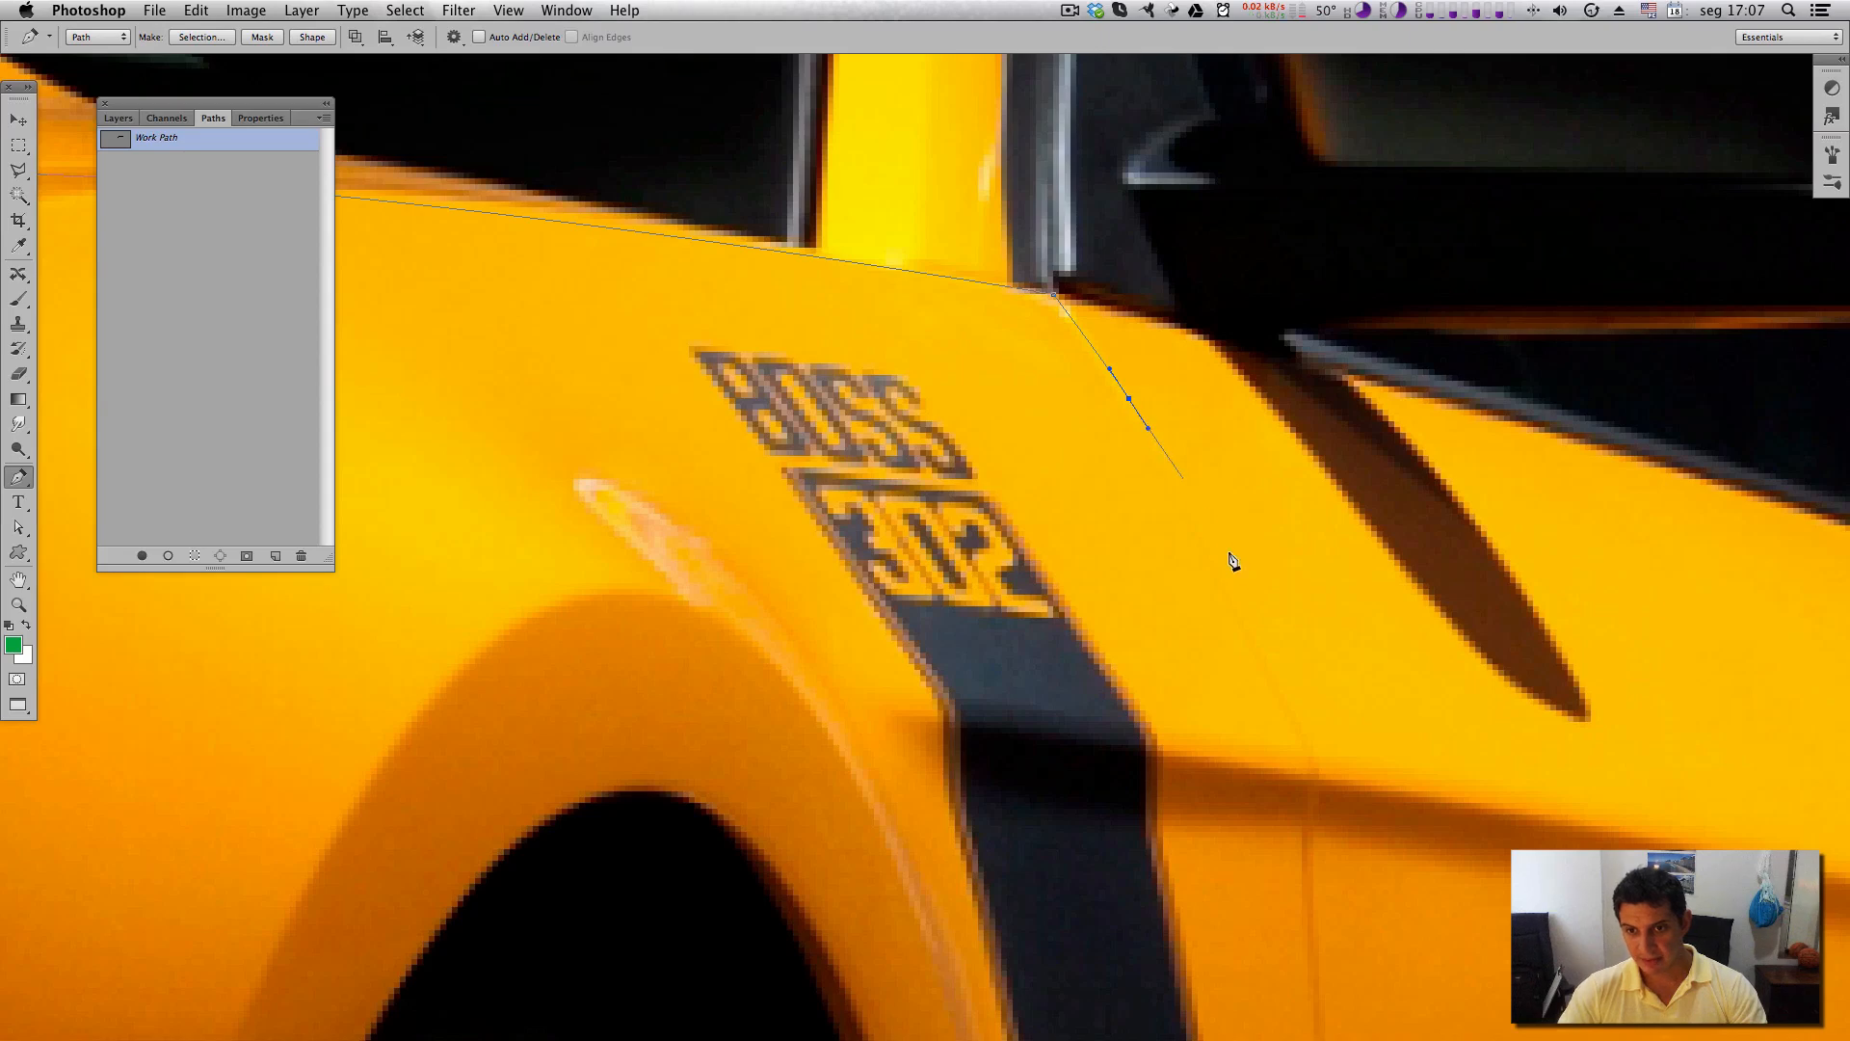
left_click(1290, 712)
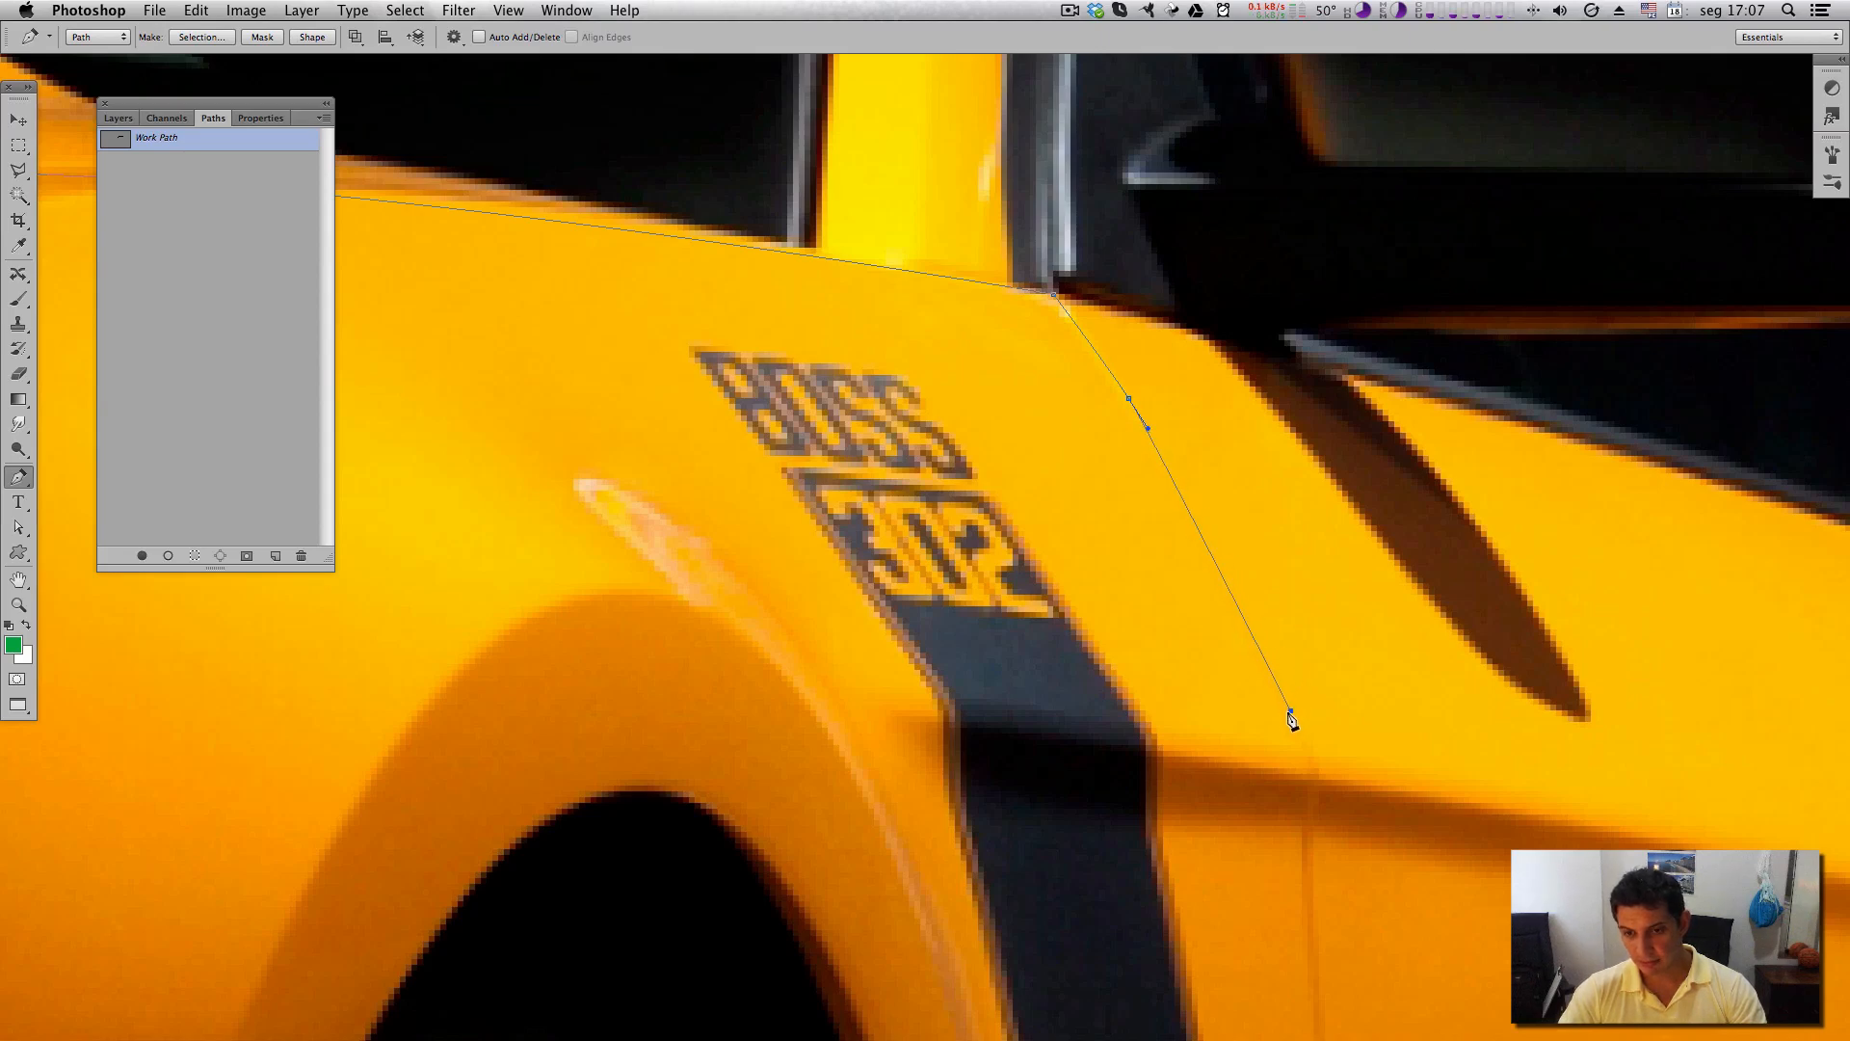
left_click_drag(1291, 718, 1309, 443)
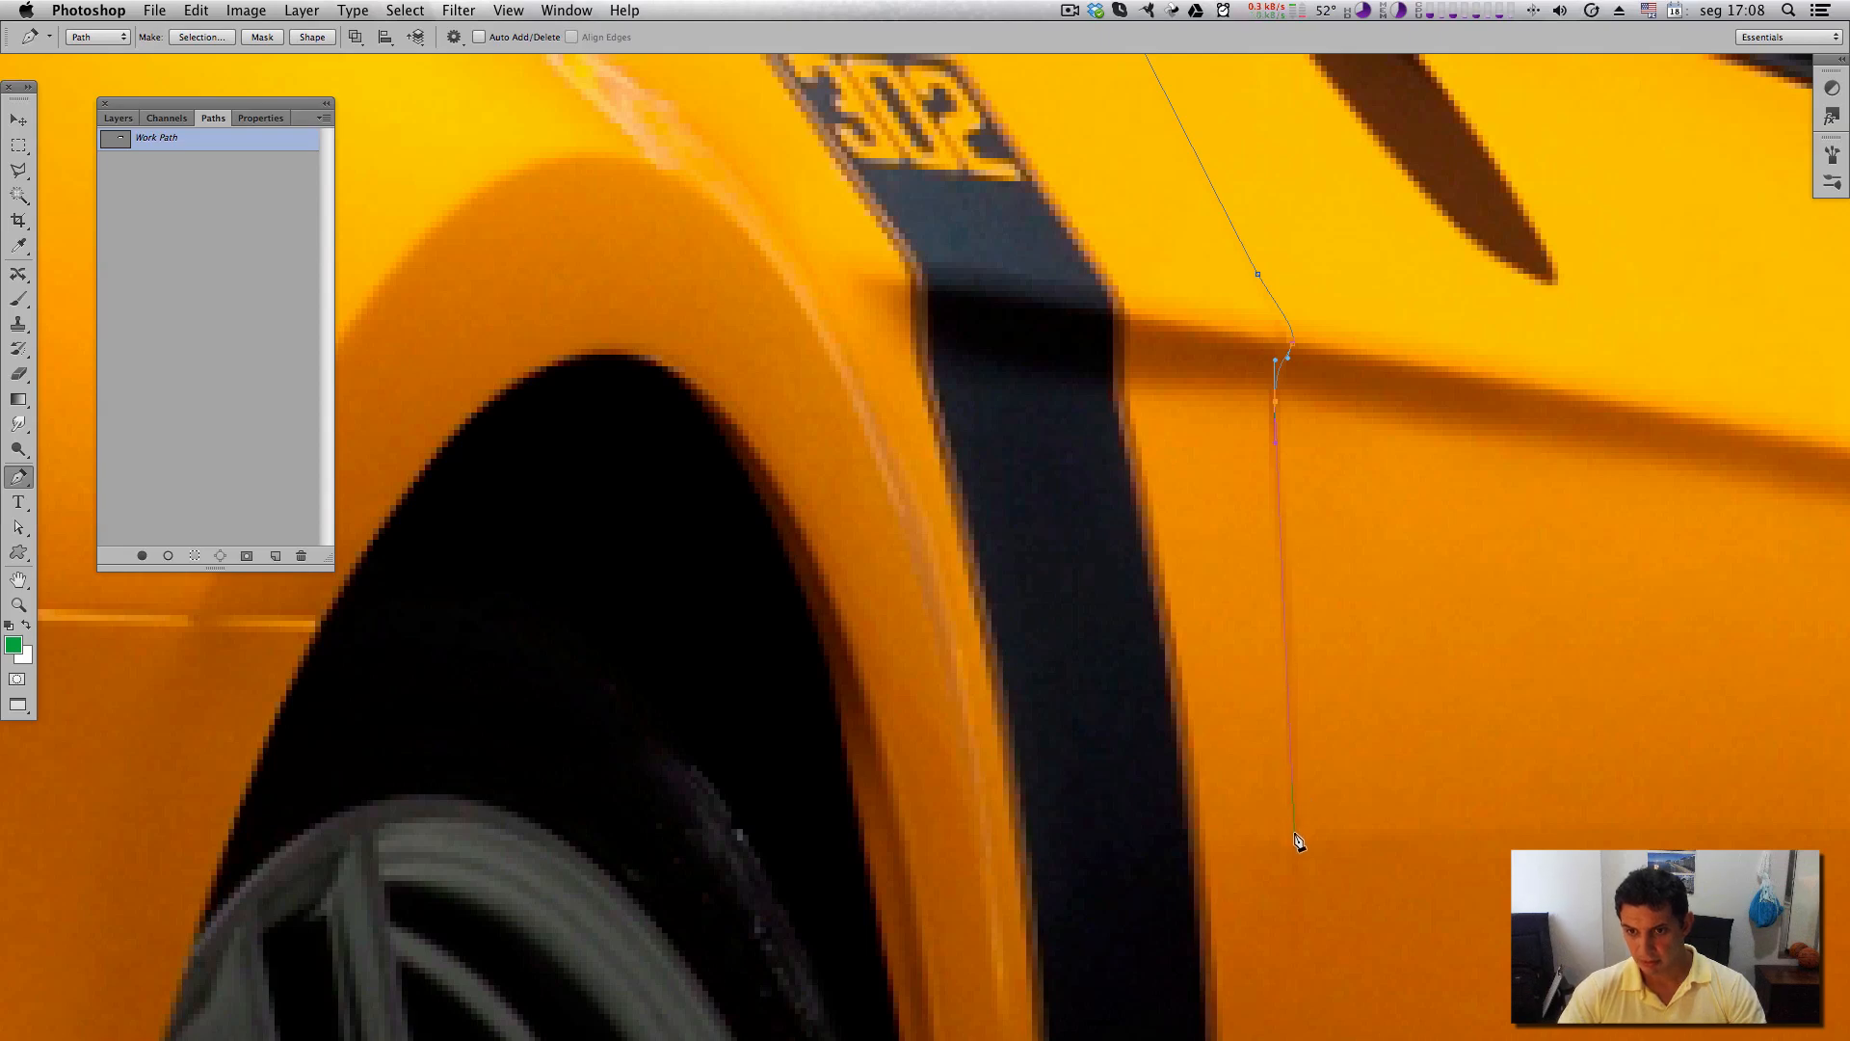
Extend the path down the lower door gap and across the black side stripe, curving the anchors to follow the gap.
left_click_drag(1334, 909, 1363, 227)
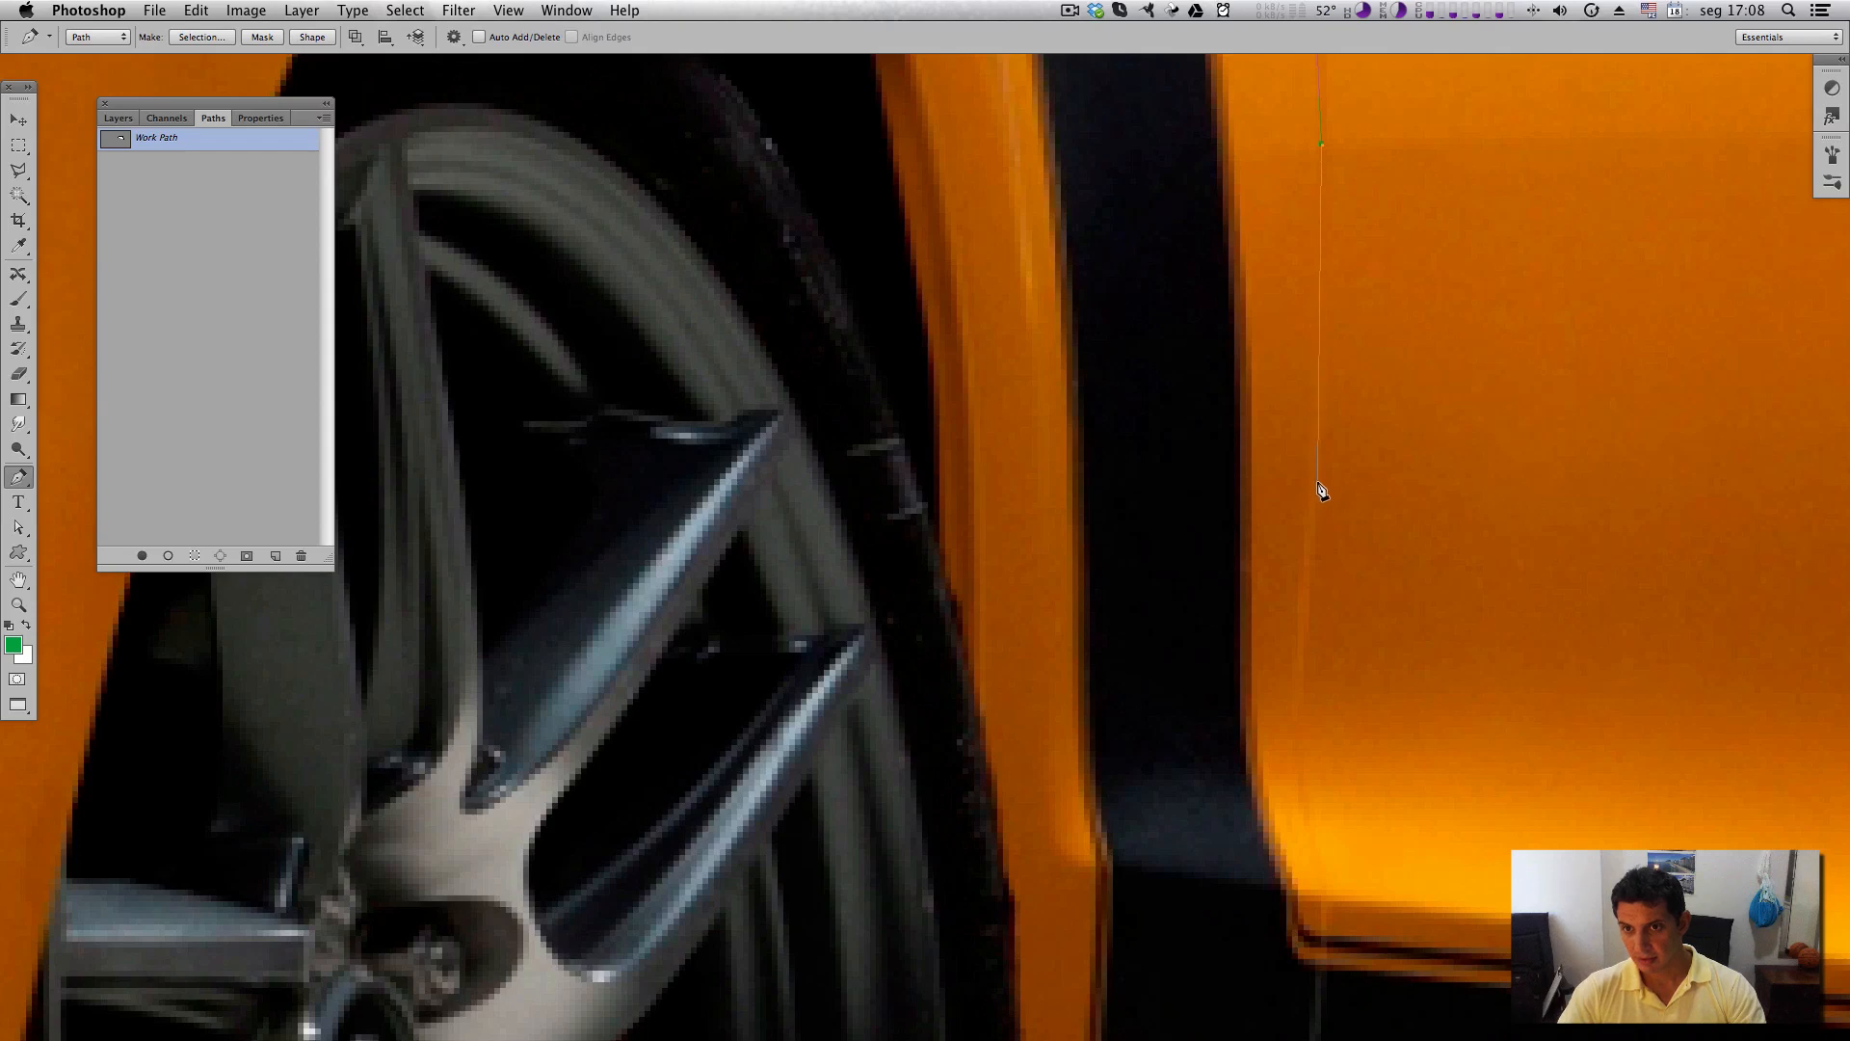
left_click_drag(1311, 579, 1303, 621)
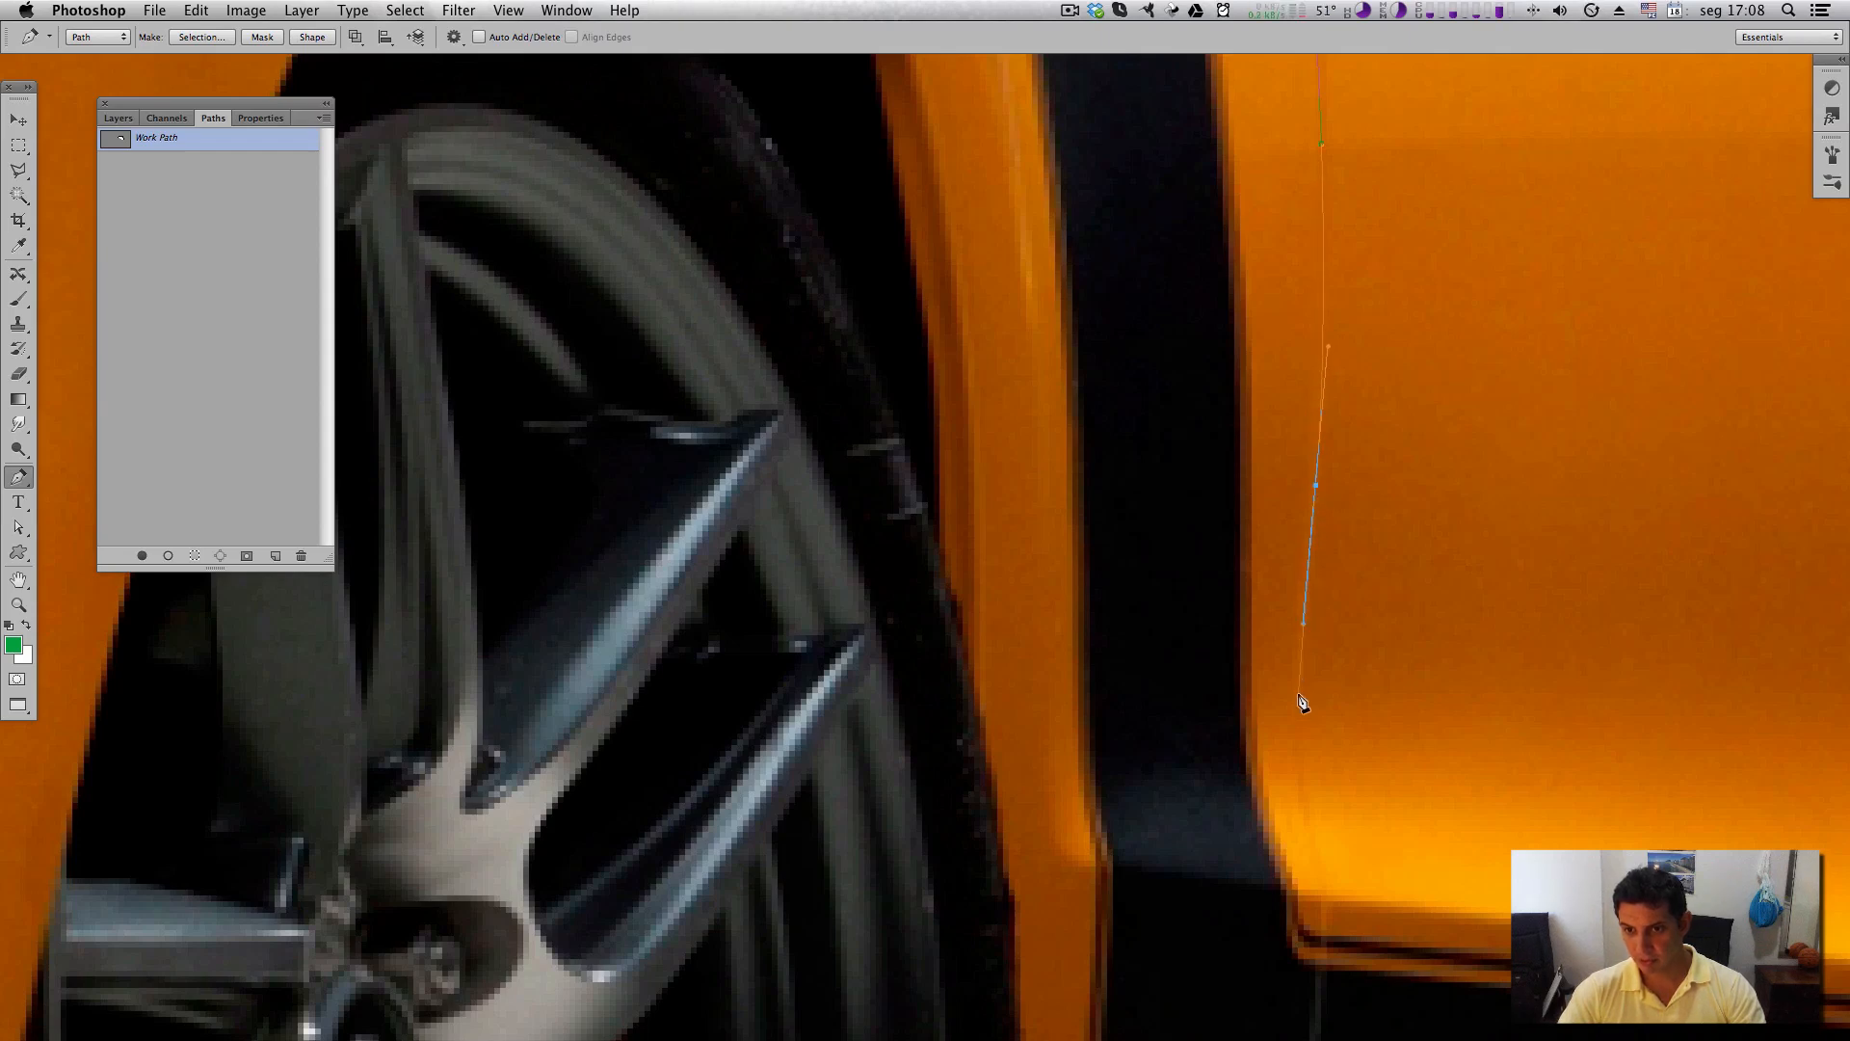
left_click_drag(1298, 783, 1307, 812)
left_click_drag(1334, 991, 1371, 649)
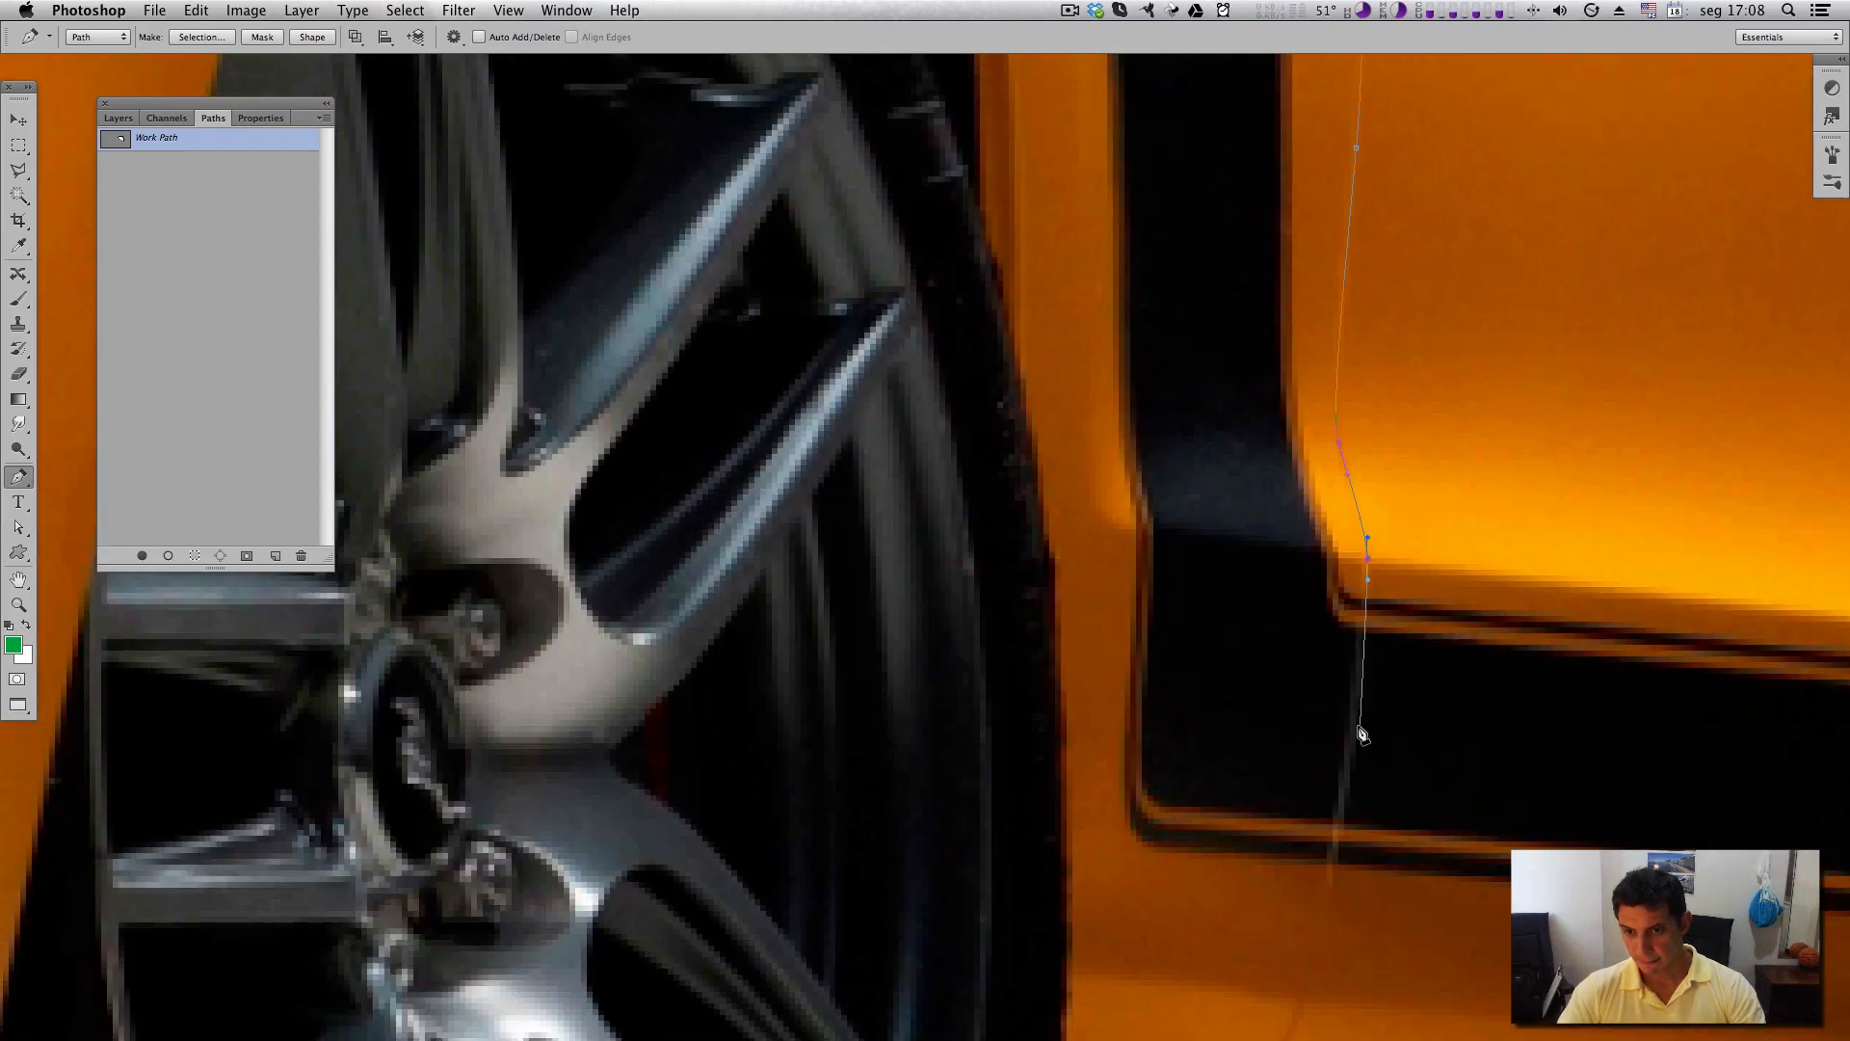
left_click_drag(1355, 733, 1347, 815)
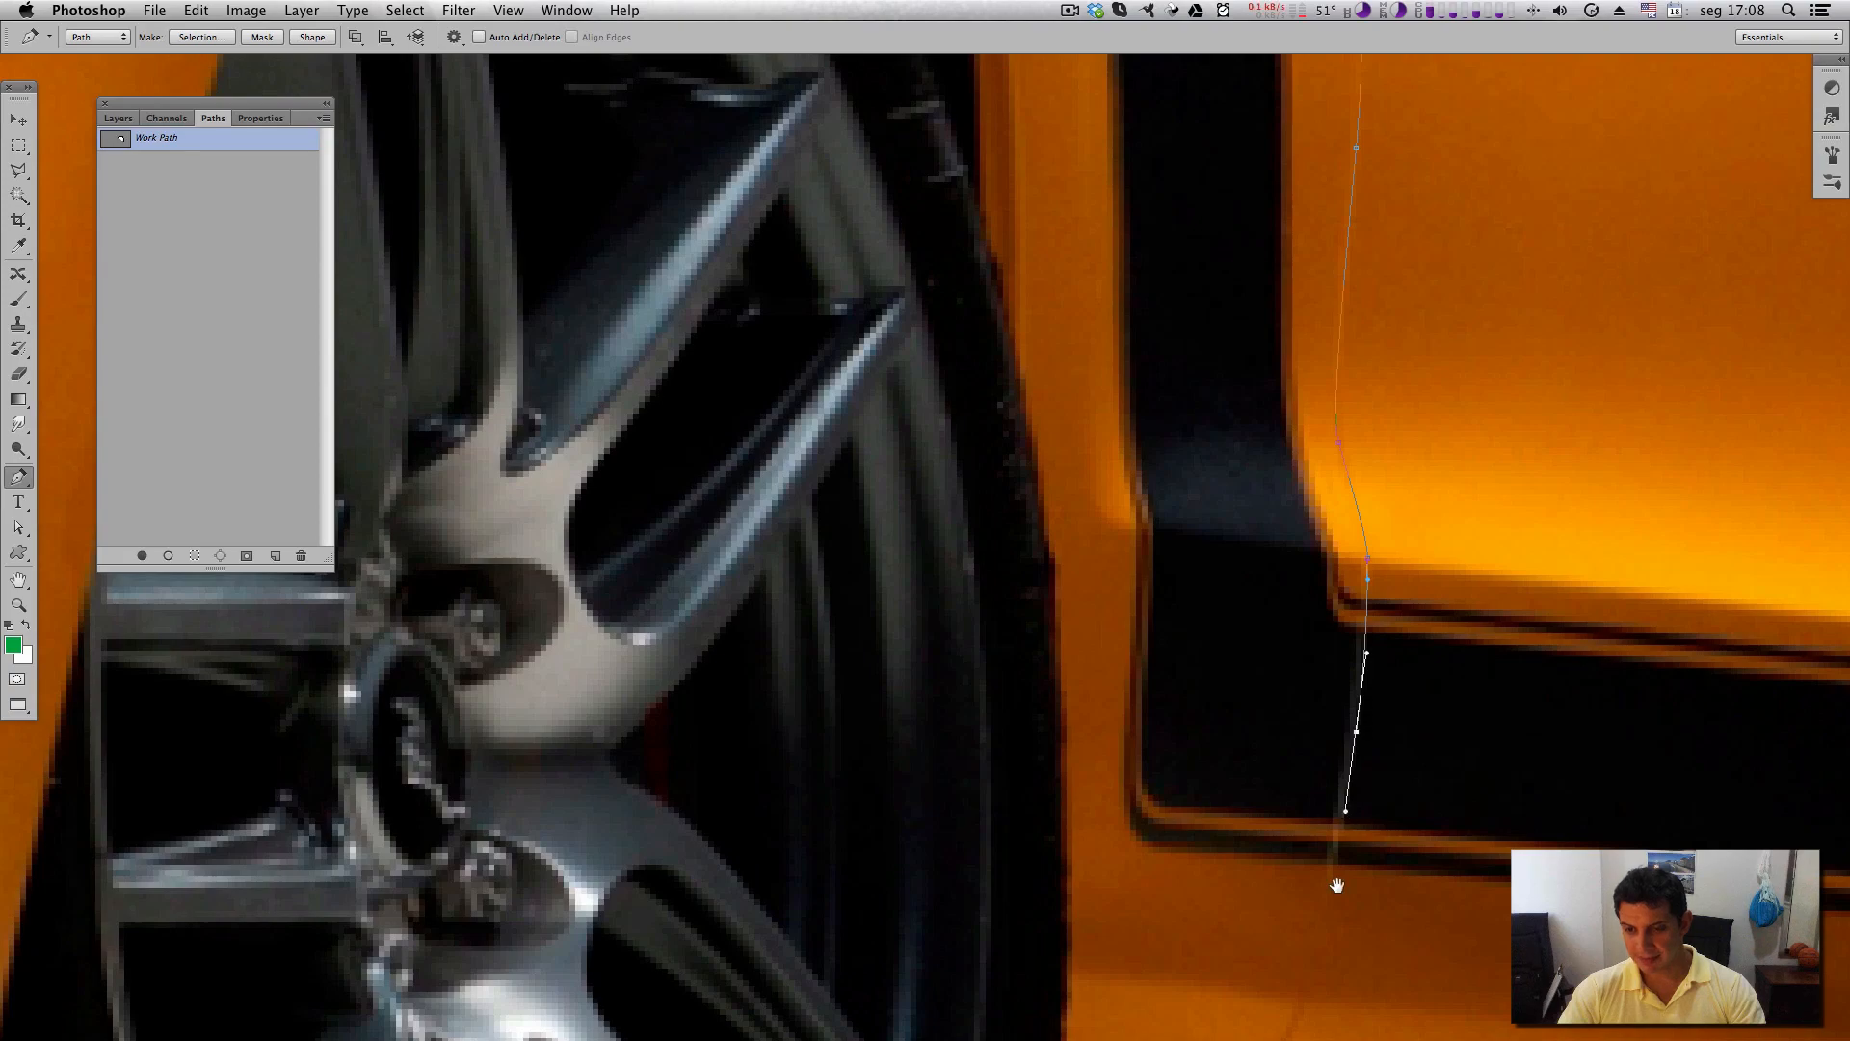
Bring the path down to the fender's lower edge and along it to the front tyre with corner anchors.
left_click_drag(1337, 885, 1423, 498)
left_click_drag(1392, 612, 1400, 634)
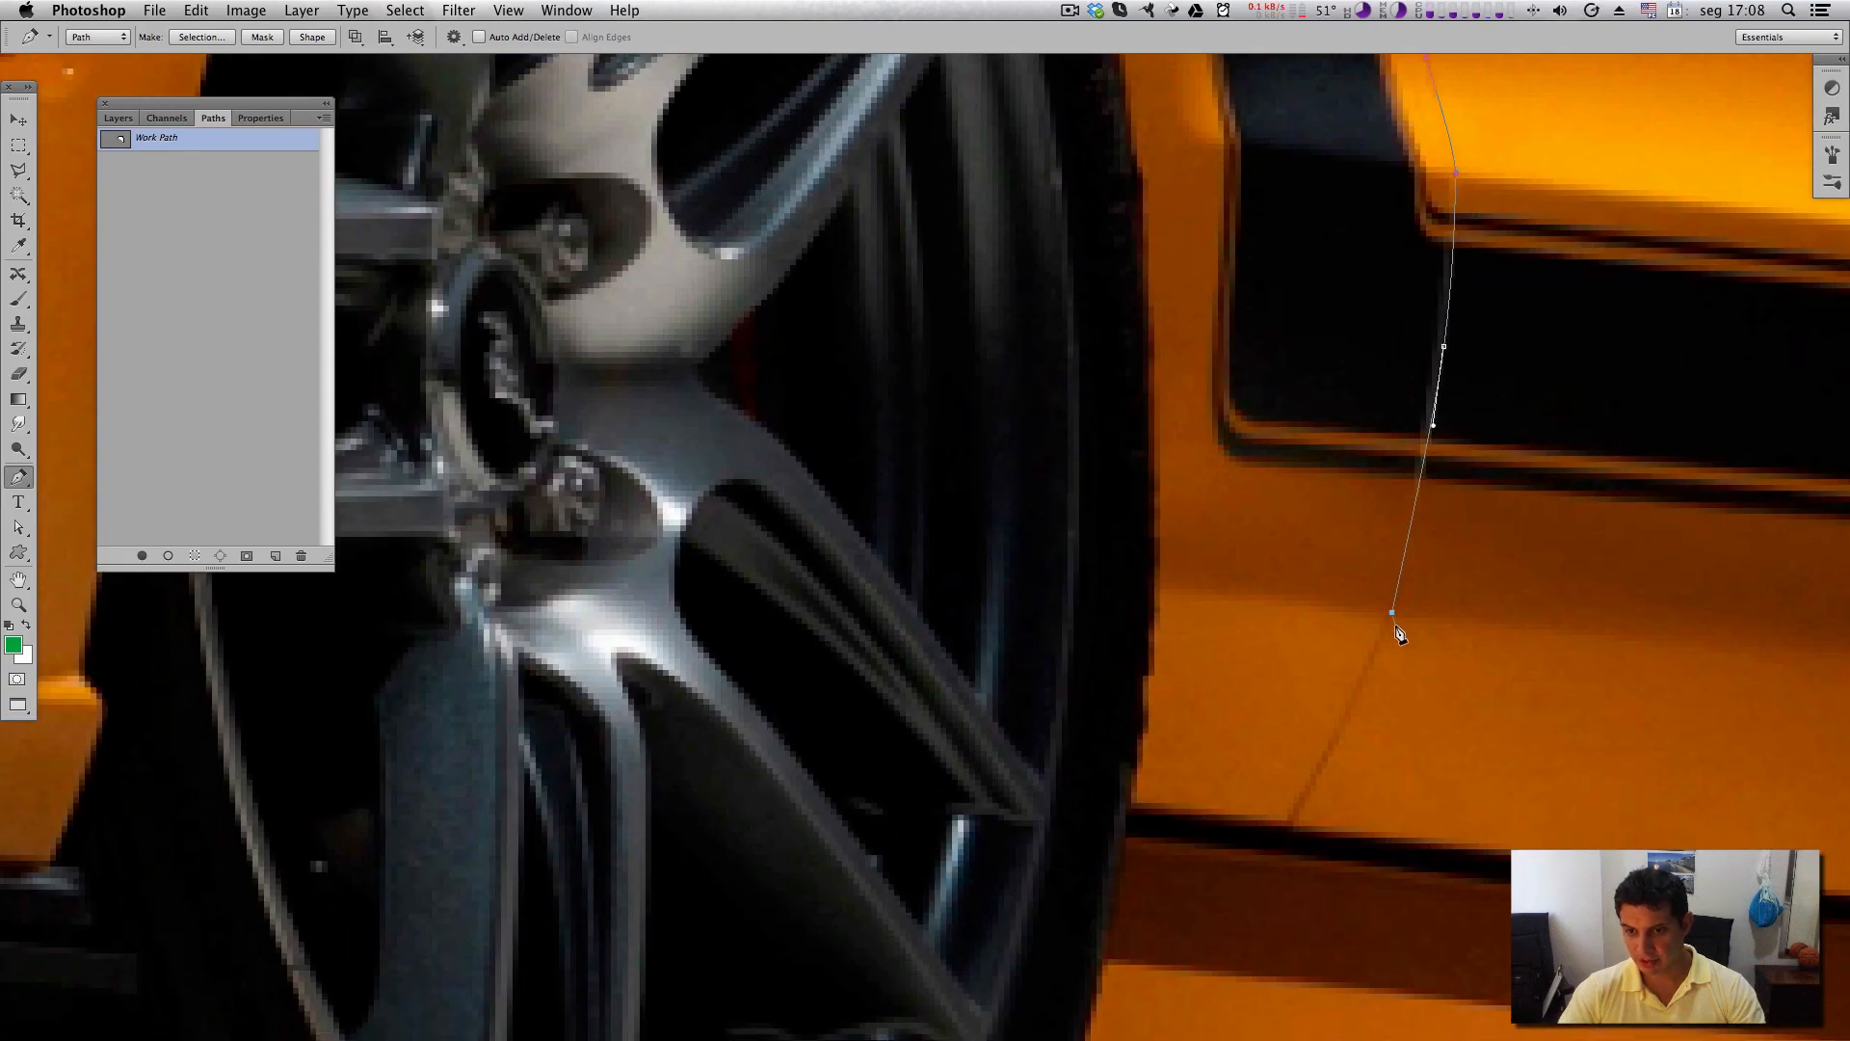
left_click(1288, 826)
left_click(1132, 810)
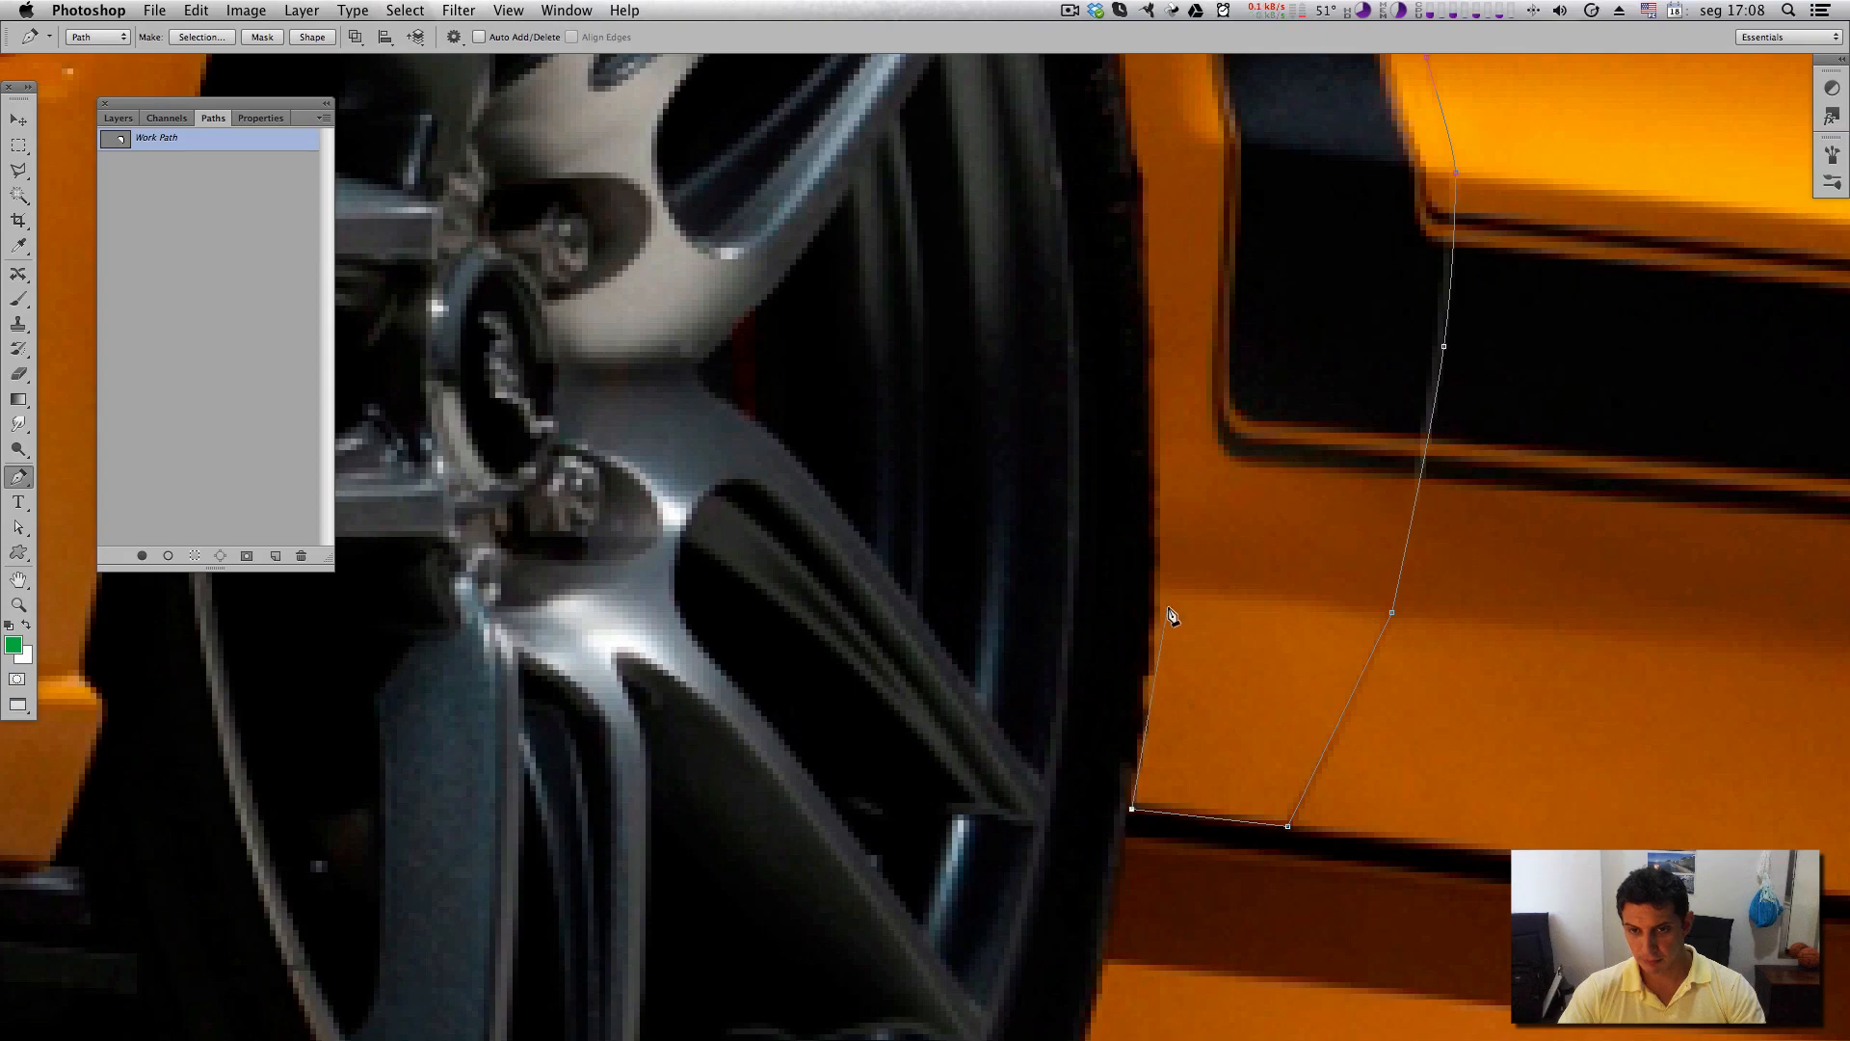
Trace the path upward along the fender's edge beside the tyre with slightly curved anchors.
left_click_drag(1154, 677, 1157, 652)
scroll(1164, 612, "up", 5)
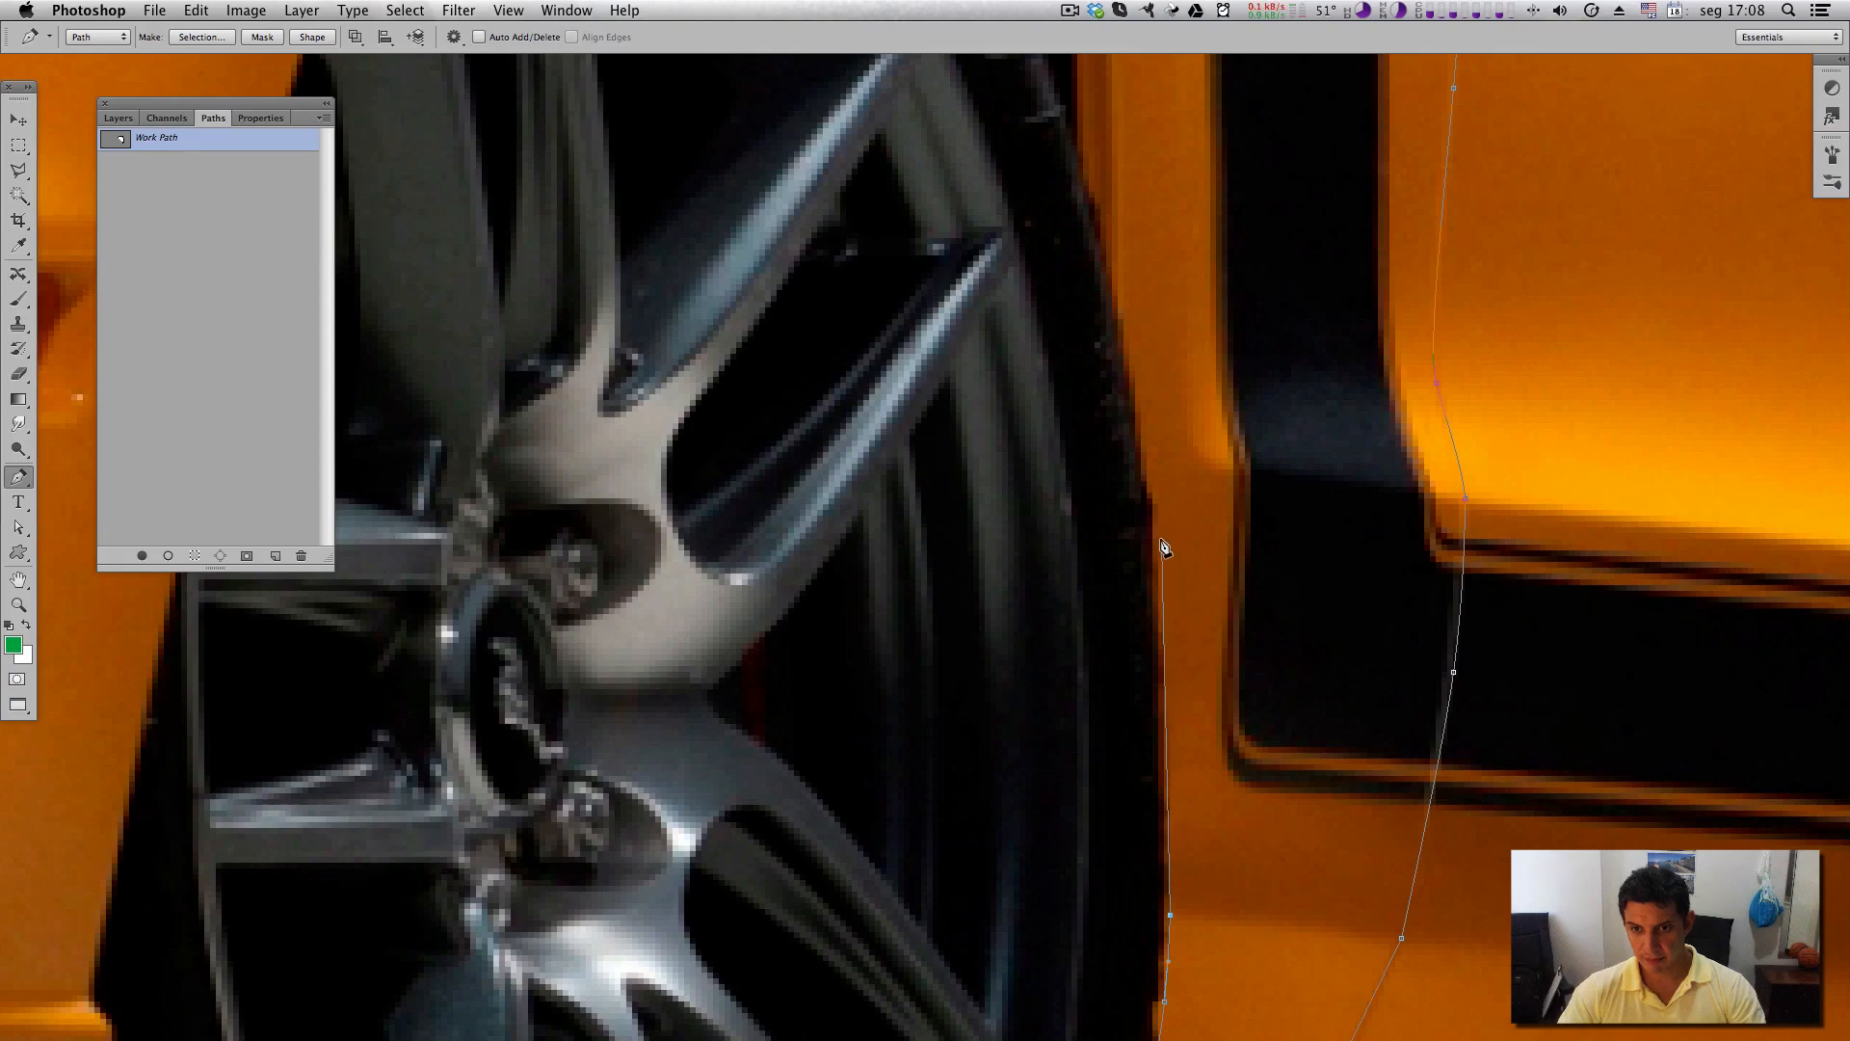
left_click_drag(1153, 539, 1142, 432)
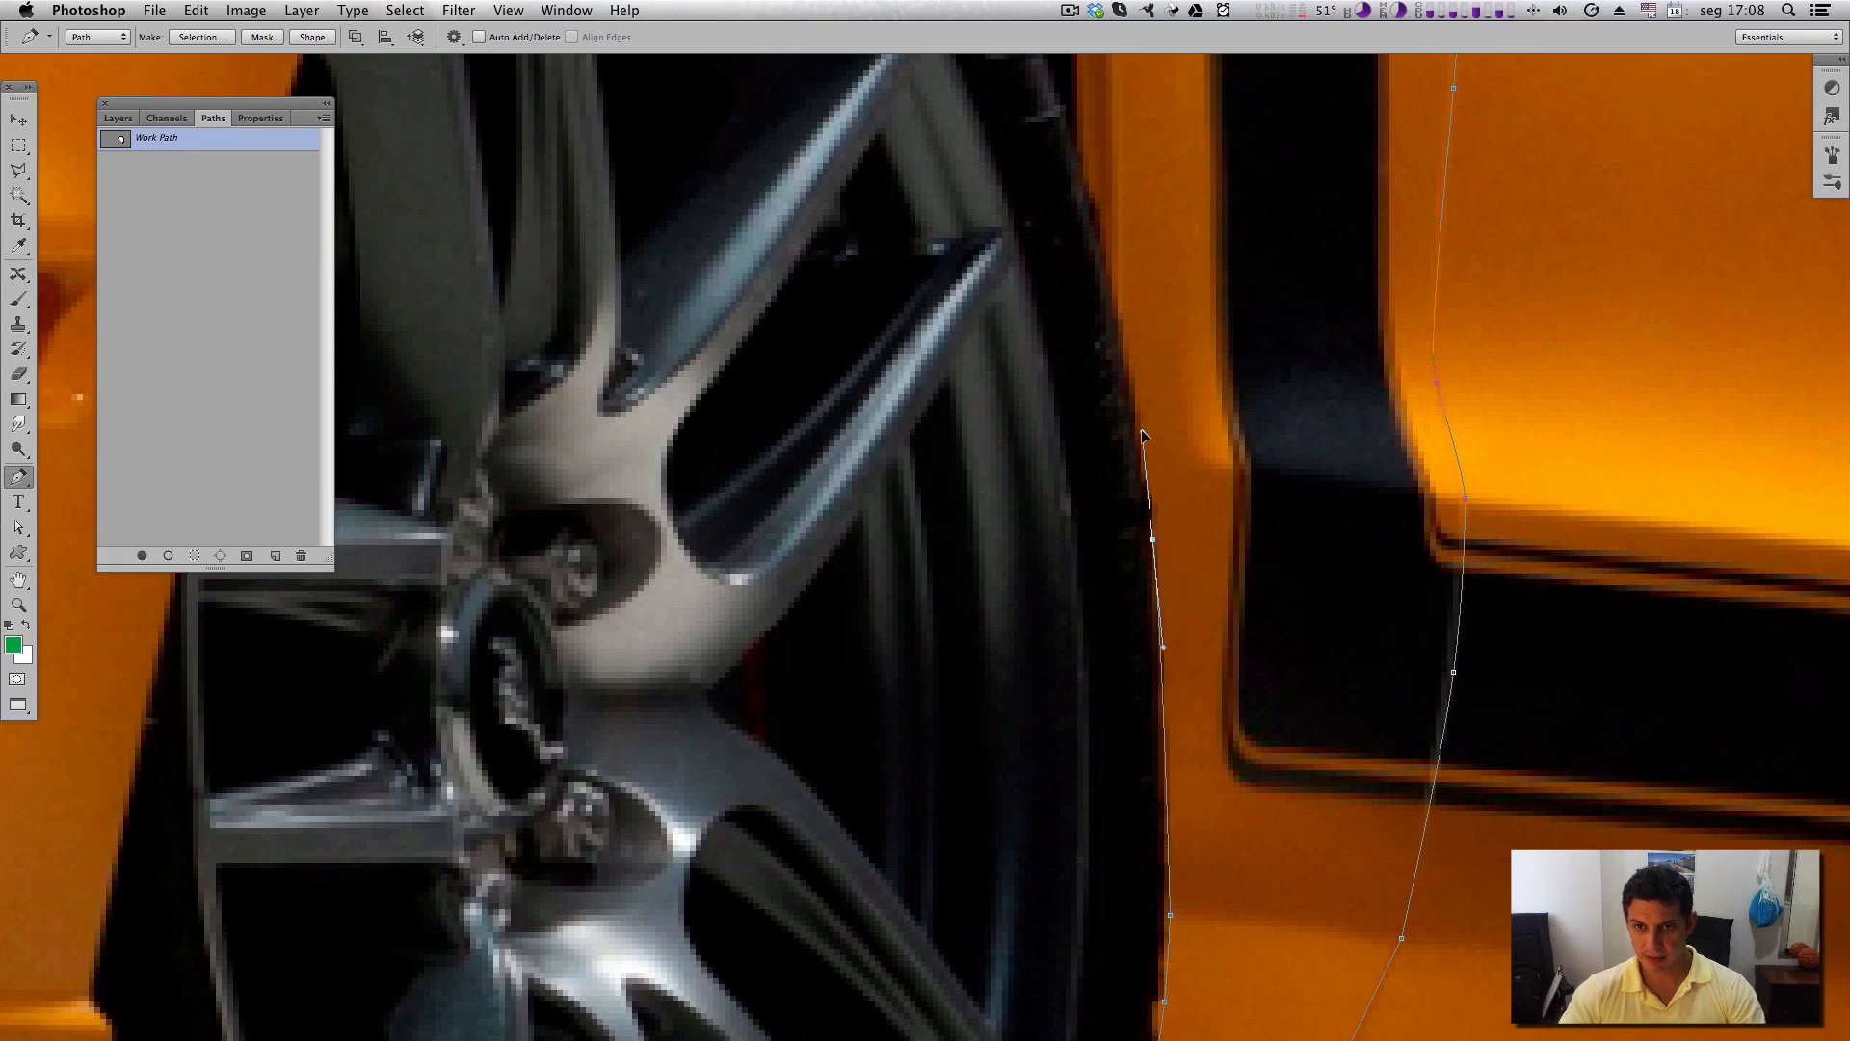
Continue the path up the inner edge of the wheel arch and curve it over the top of the arch.
left_click_drag(1127, 220, 1157, 645)
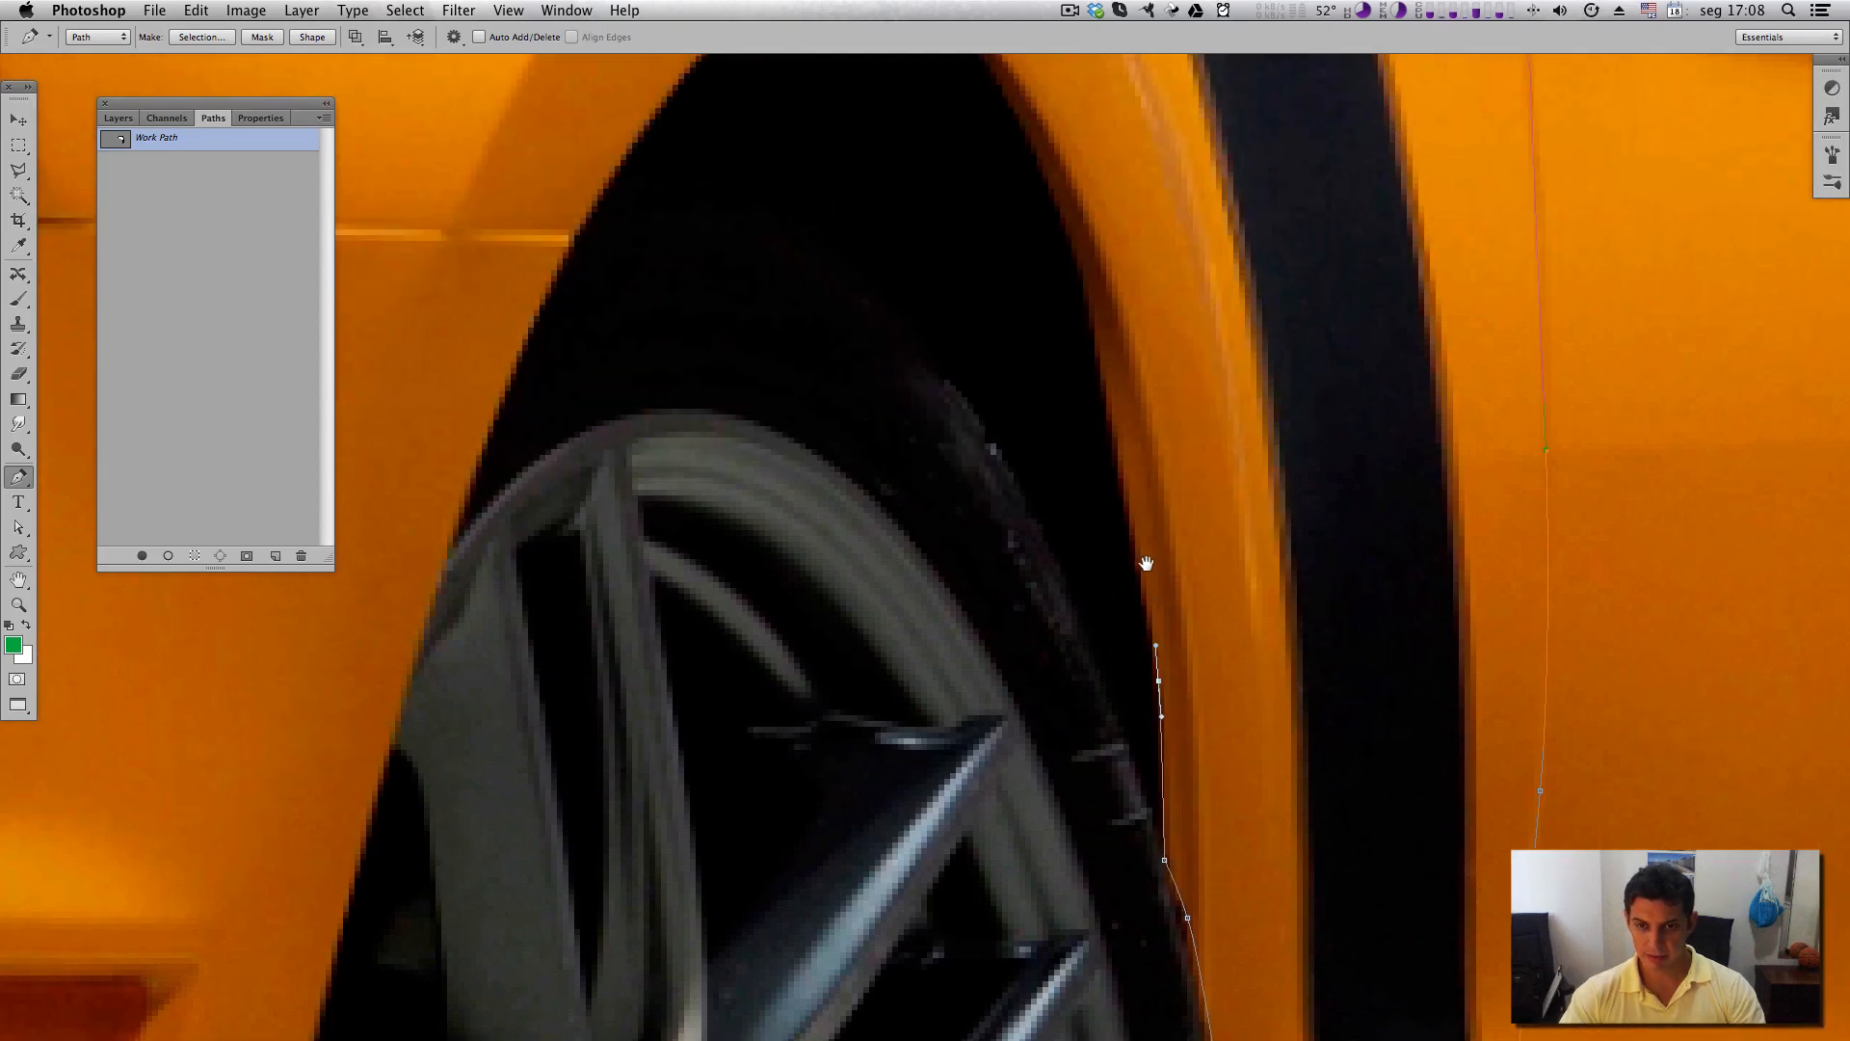
left_click_drag(1124, 484, 1119, 449)
left_click_drag(1084, 275, 1202, 541)
left_click_drag(1156, 415, 1136, 391)
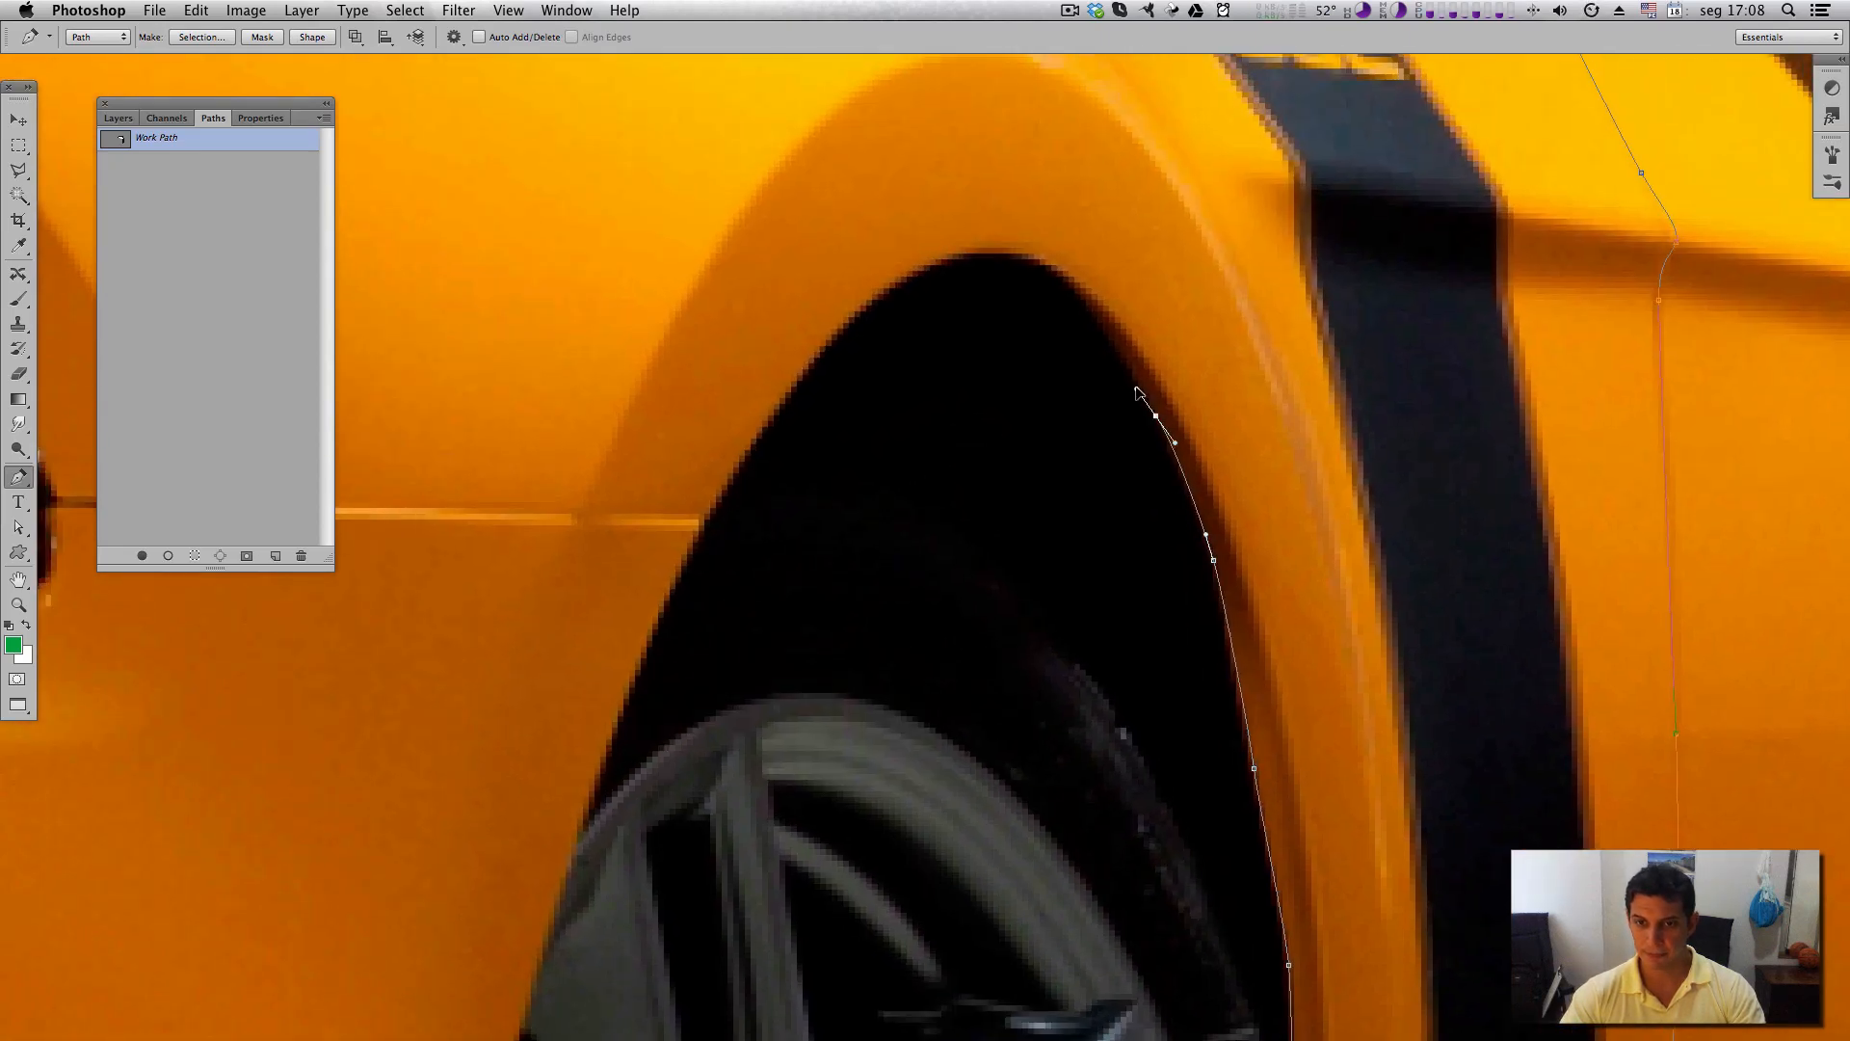
left_click(1056, 273)
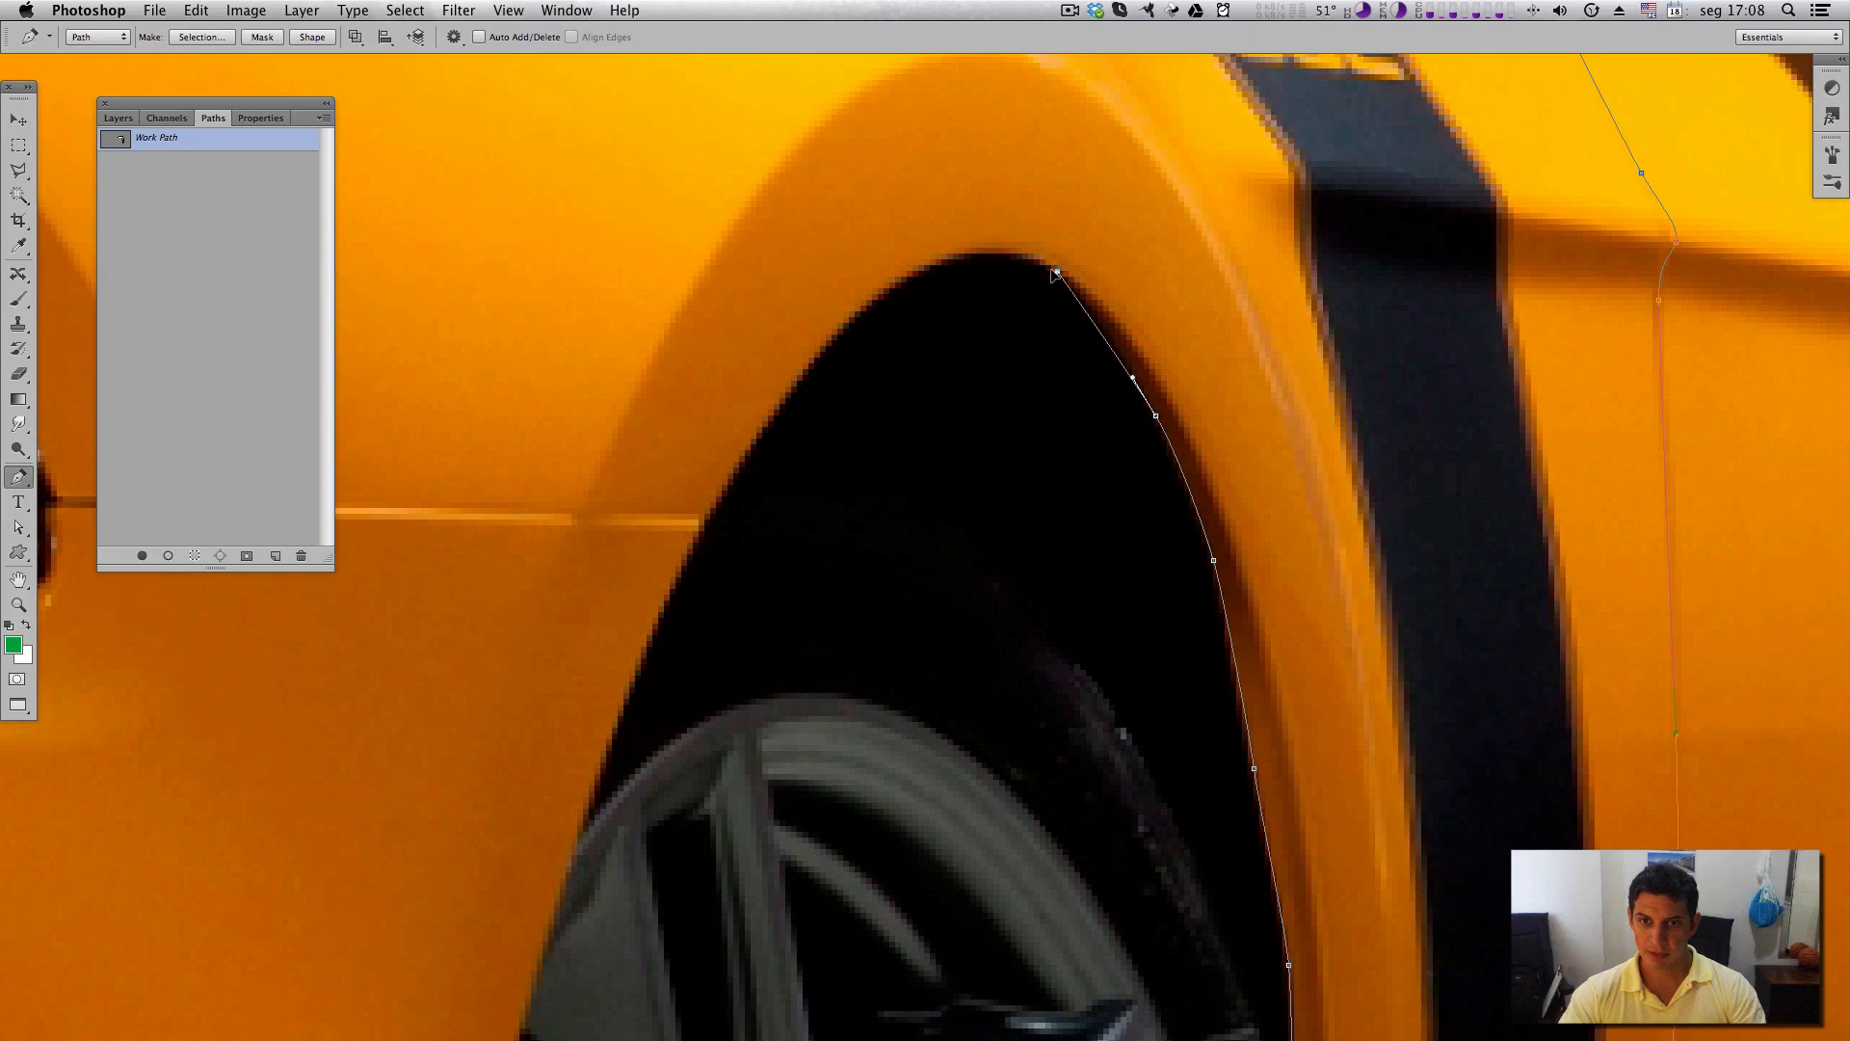
left_click_drag(1056, 272, 967, 259)
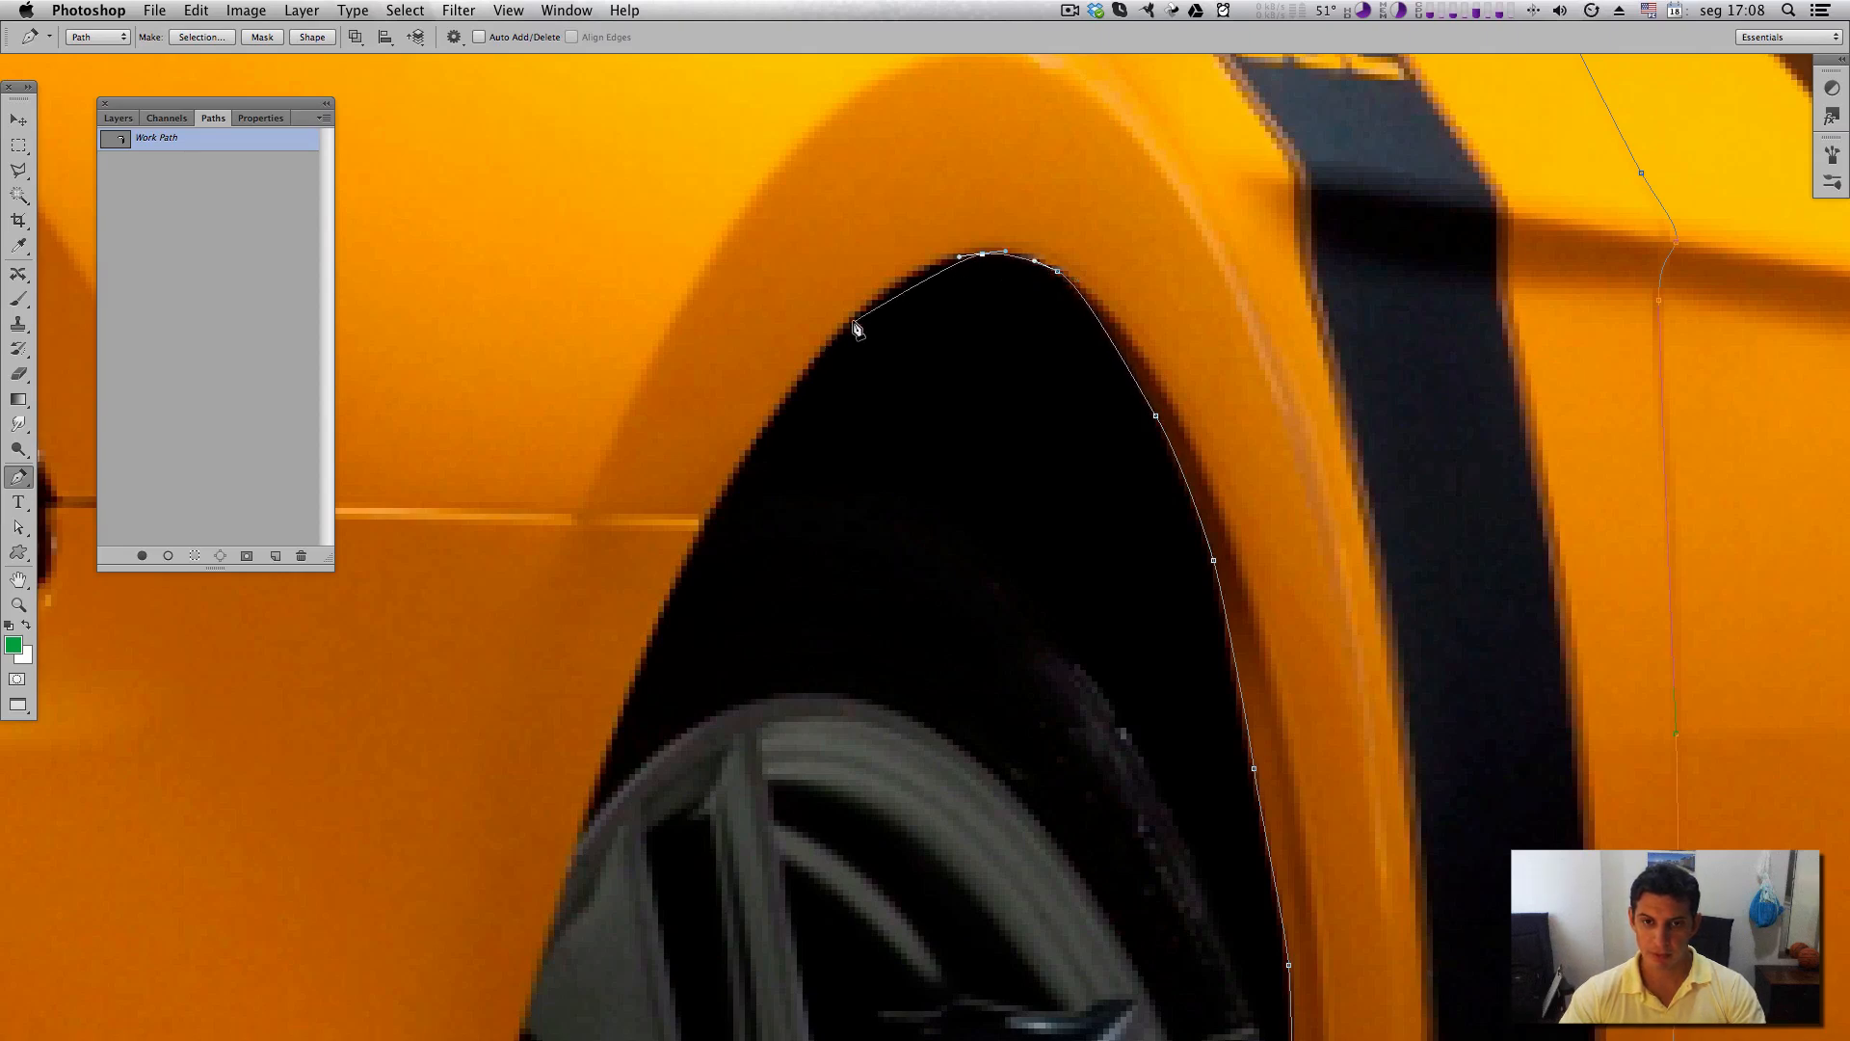
Curve the path down the front side of the wheel arch to the bumper seam and run it along the seam to the headlight.
left_click_drag(852, 317, 817, 360)
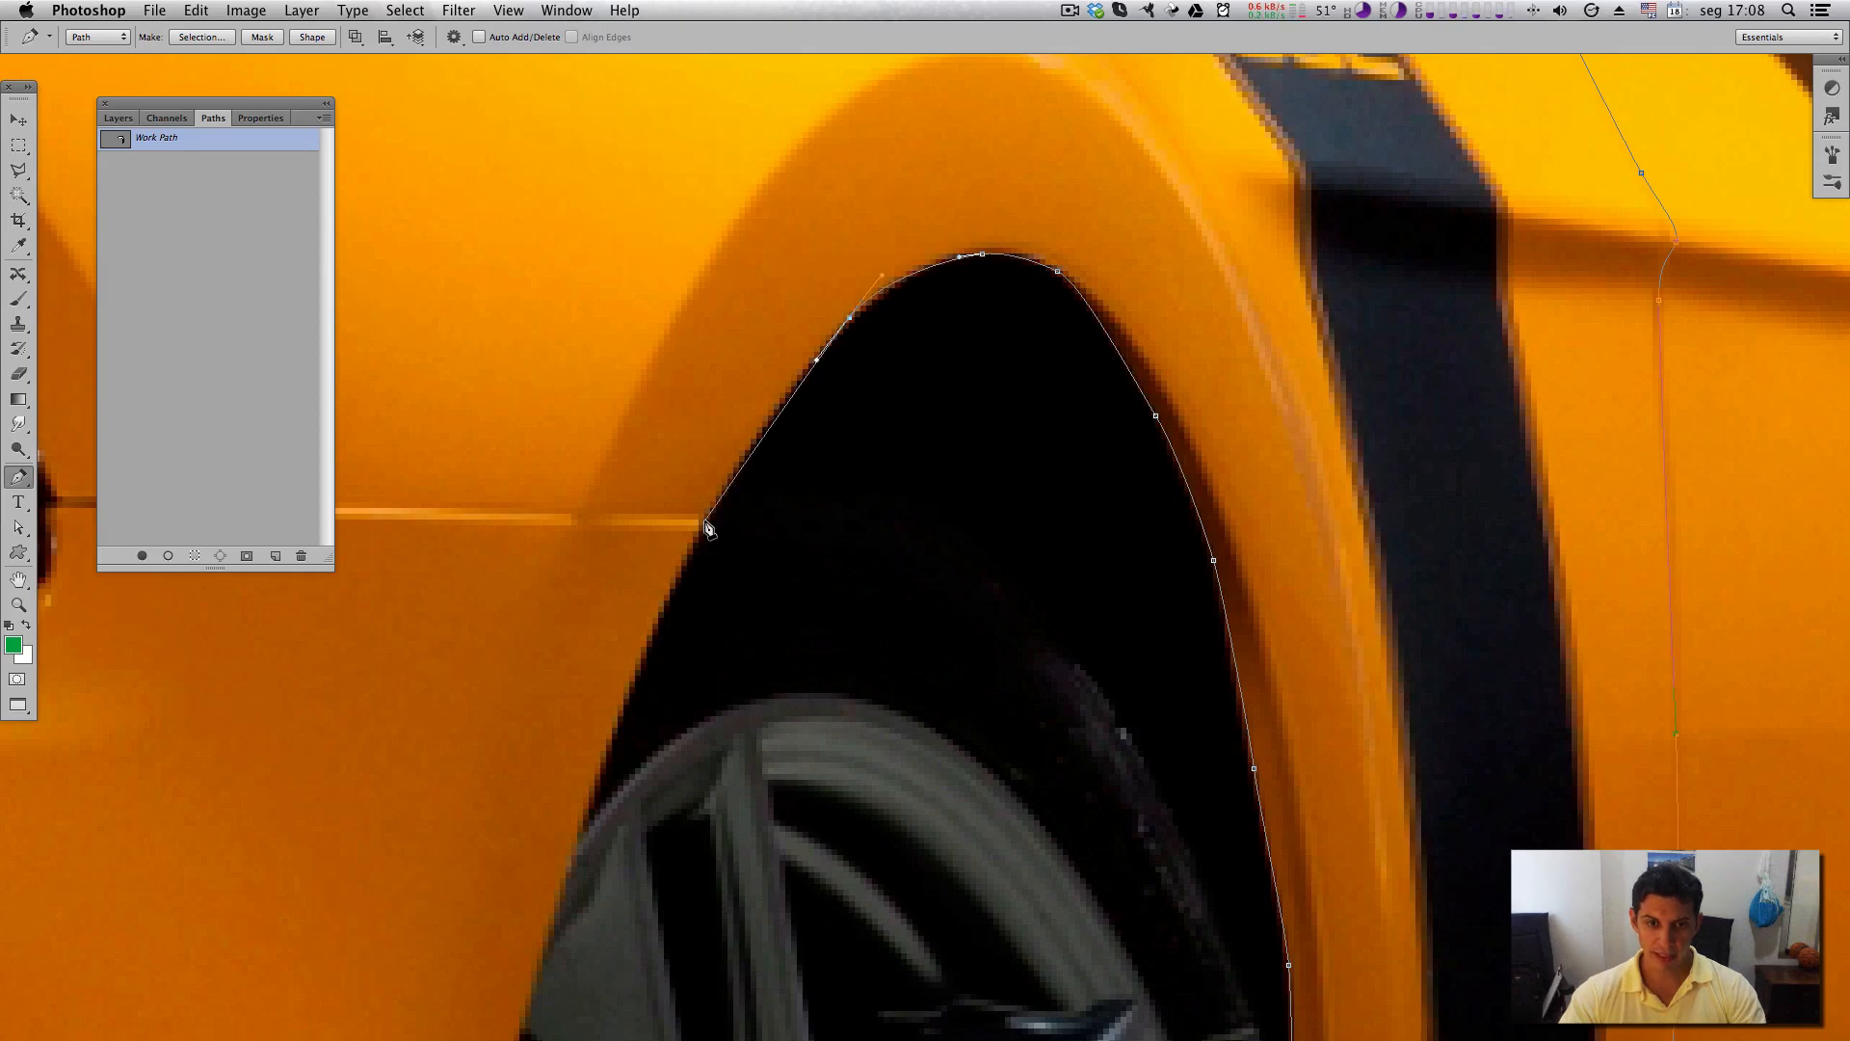
left_click_drag(643, 561, 1183, 594)
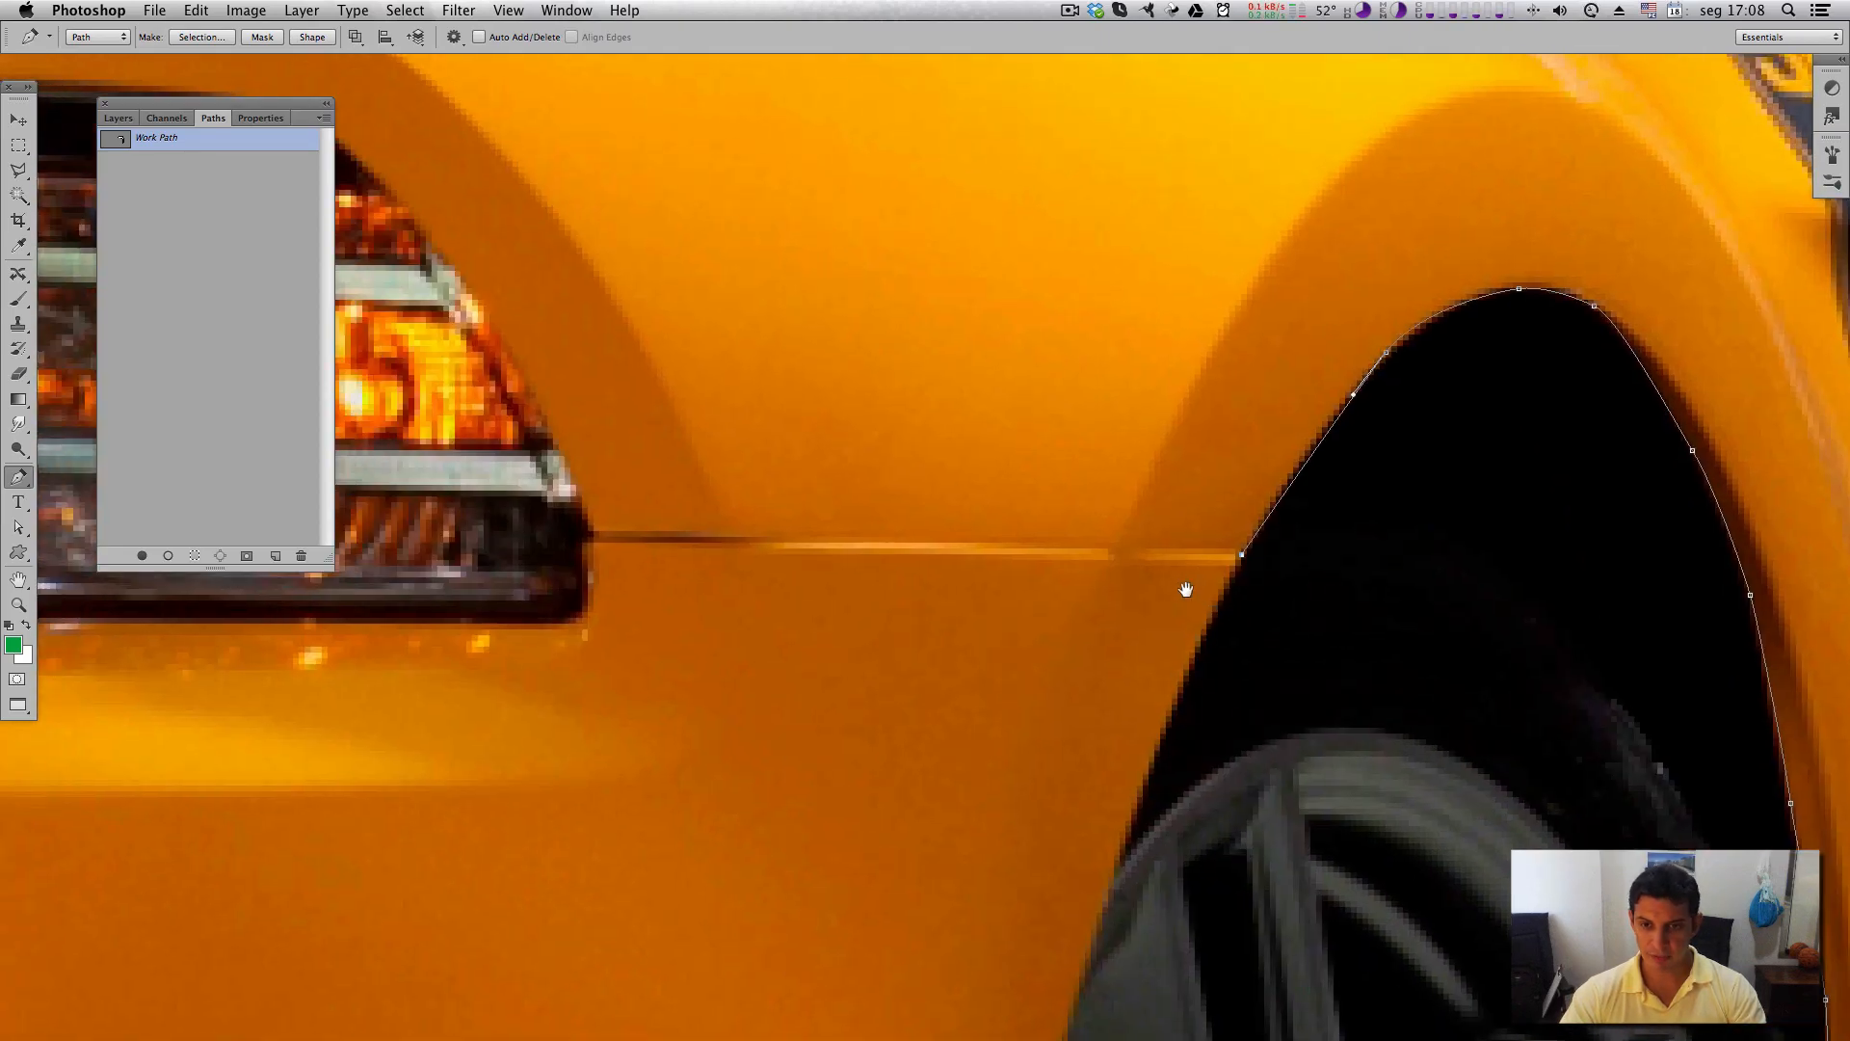
left_click(1244, 555)
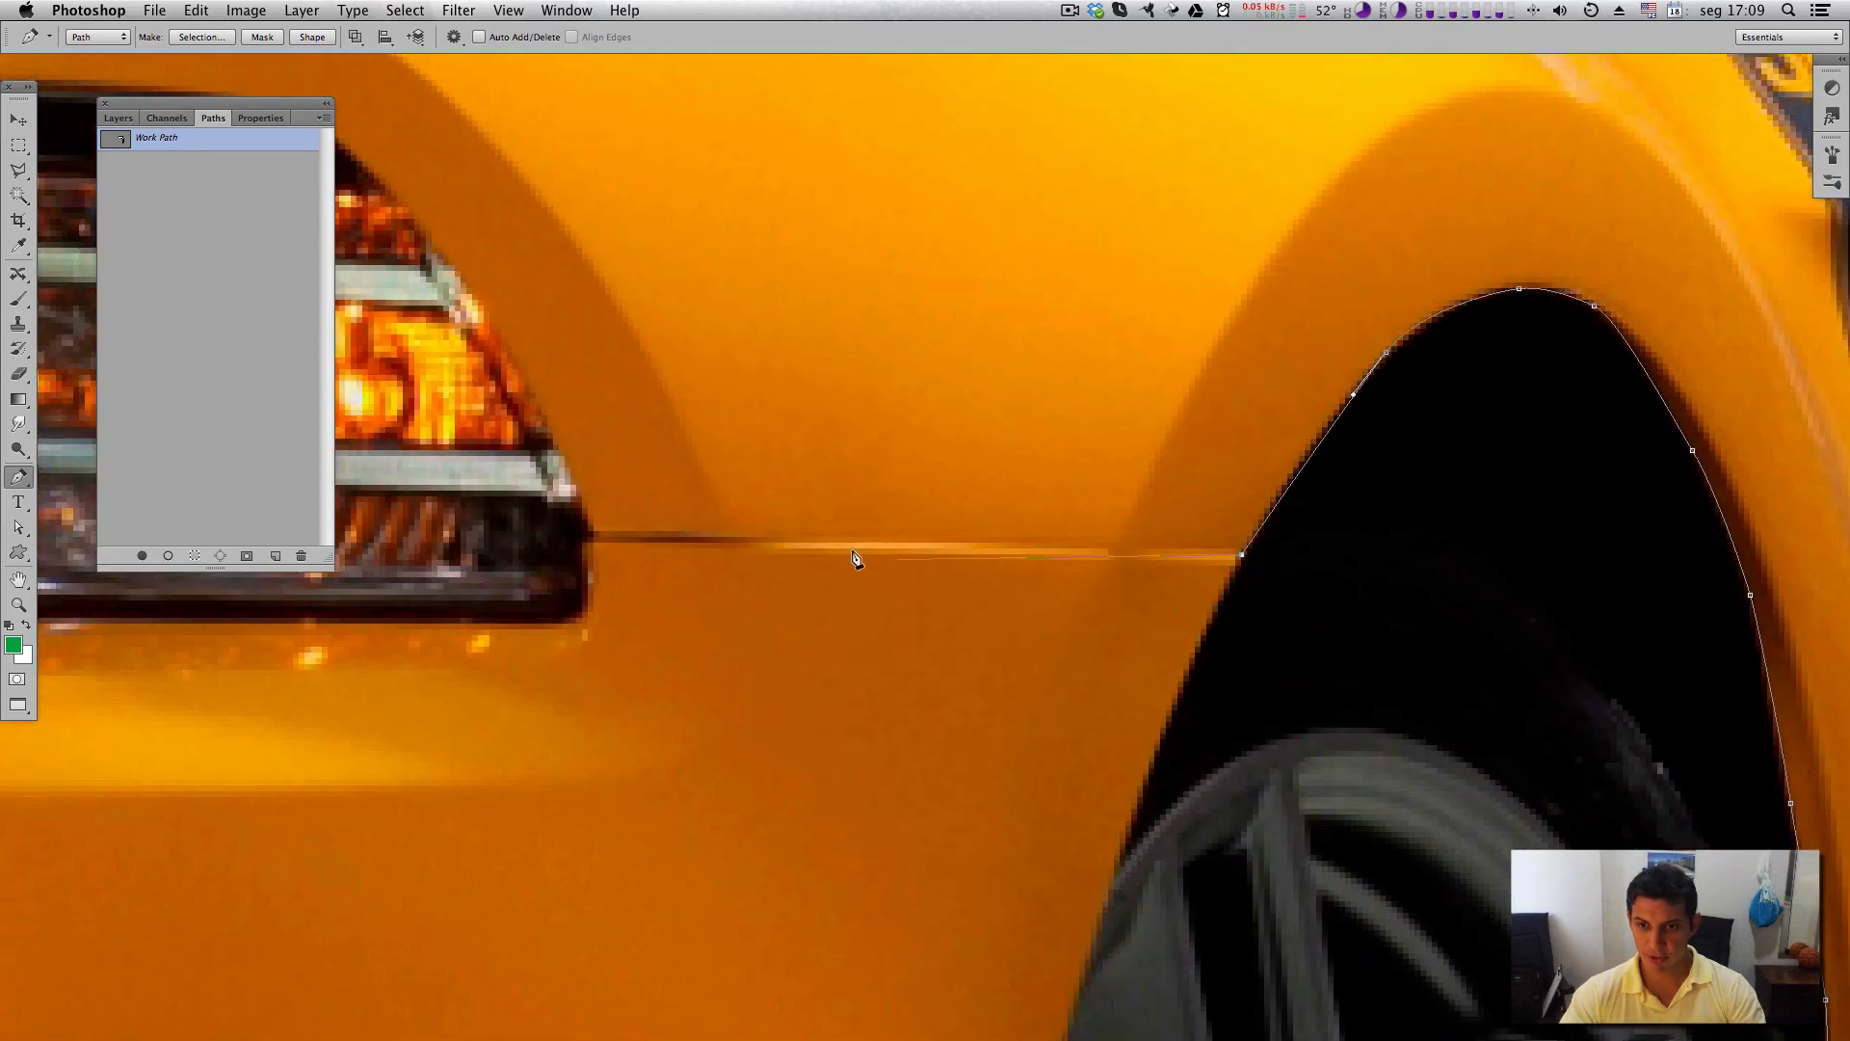
left_click(592, 543)
Trace the path up the headlight's slanted outer edge and over its top, closing it at the lower end of the hood gap.
left_click_drag(577, 432, 865, 662)
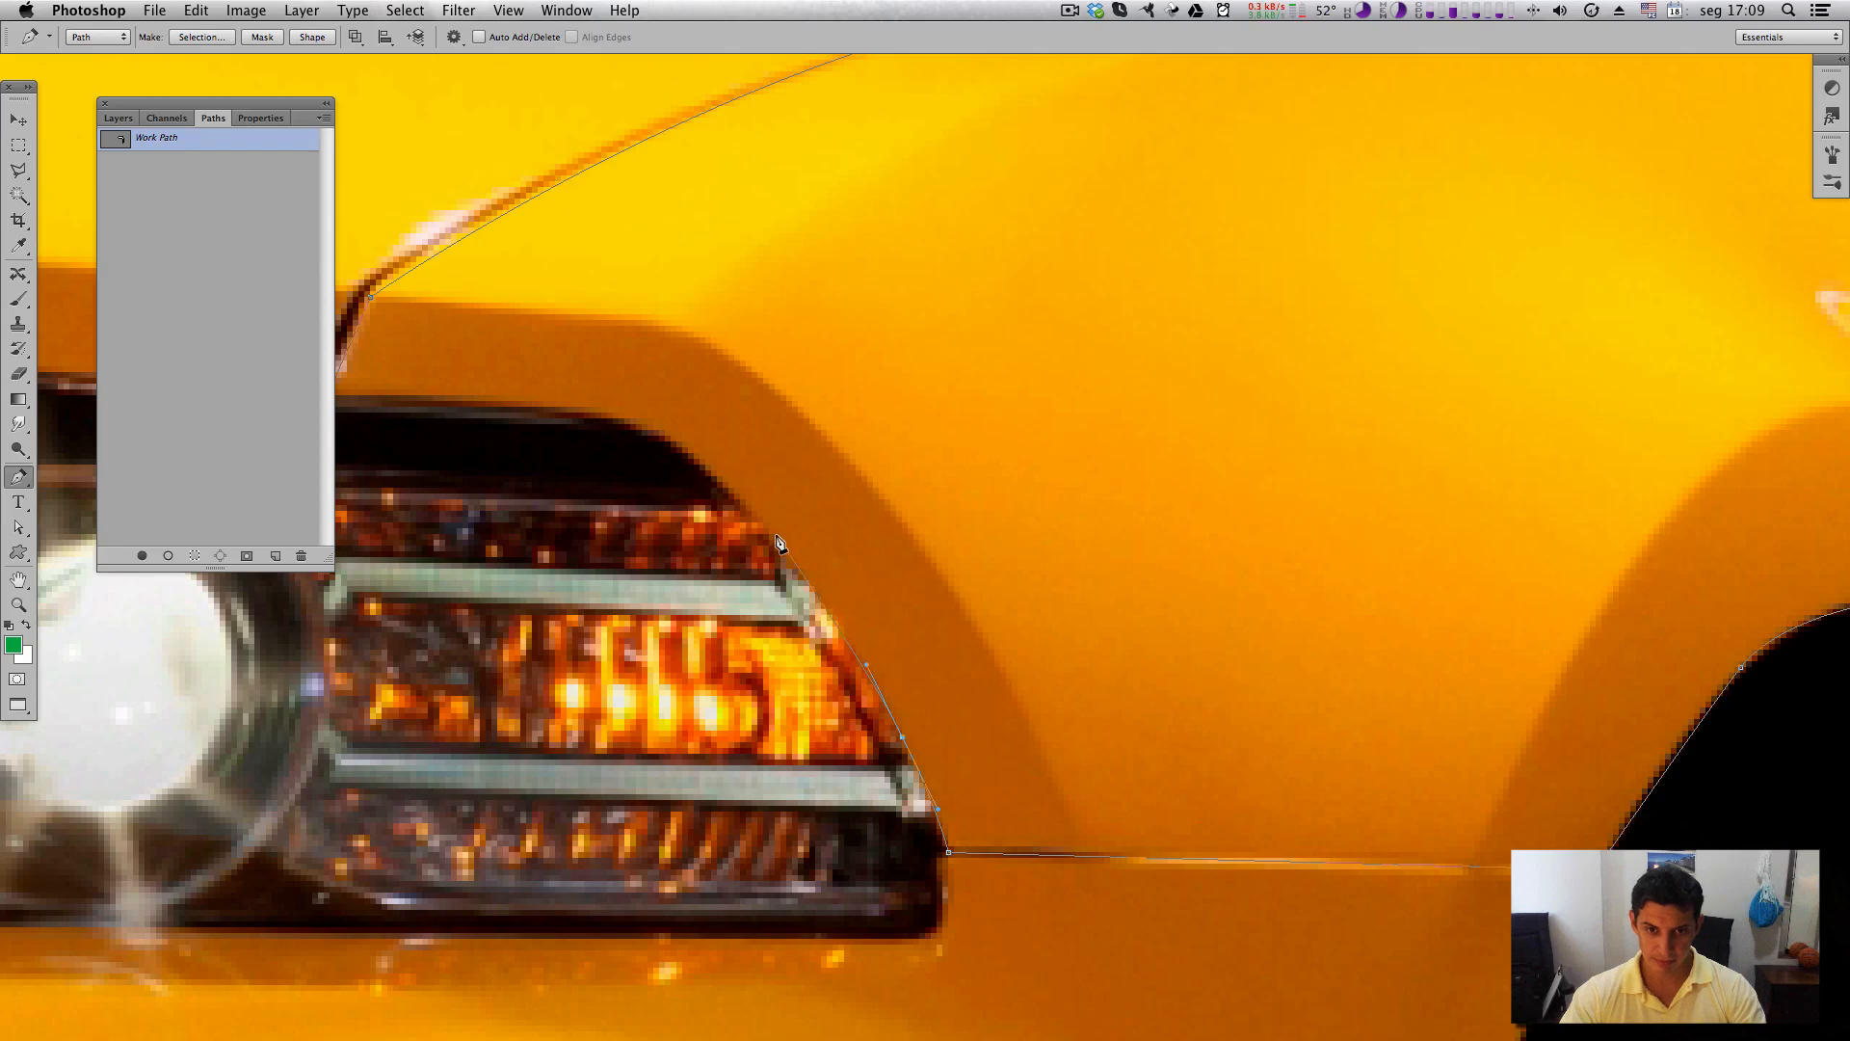
left_click(749, 503)
left_click(634, 417)
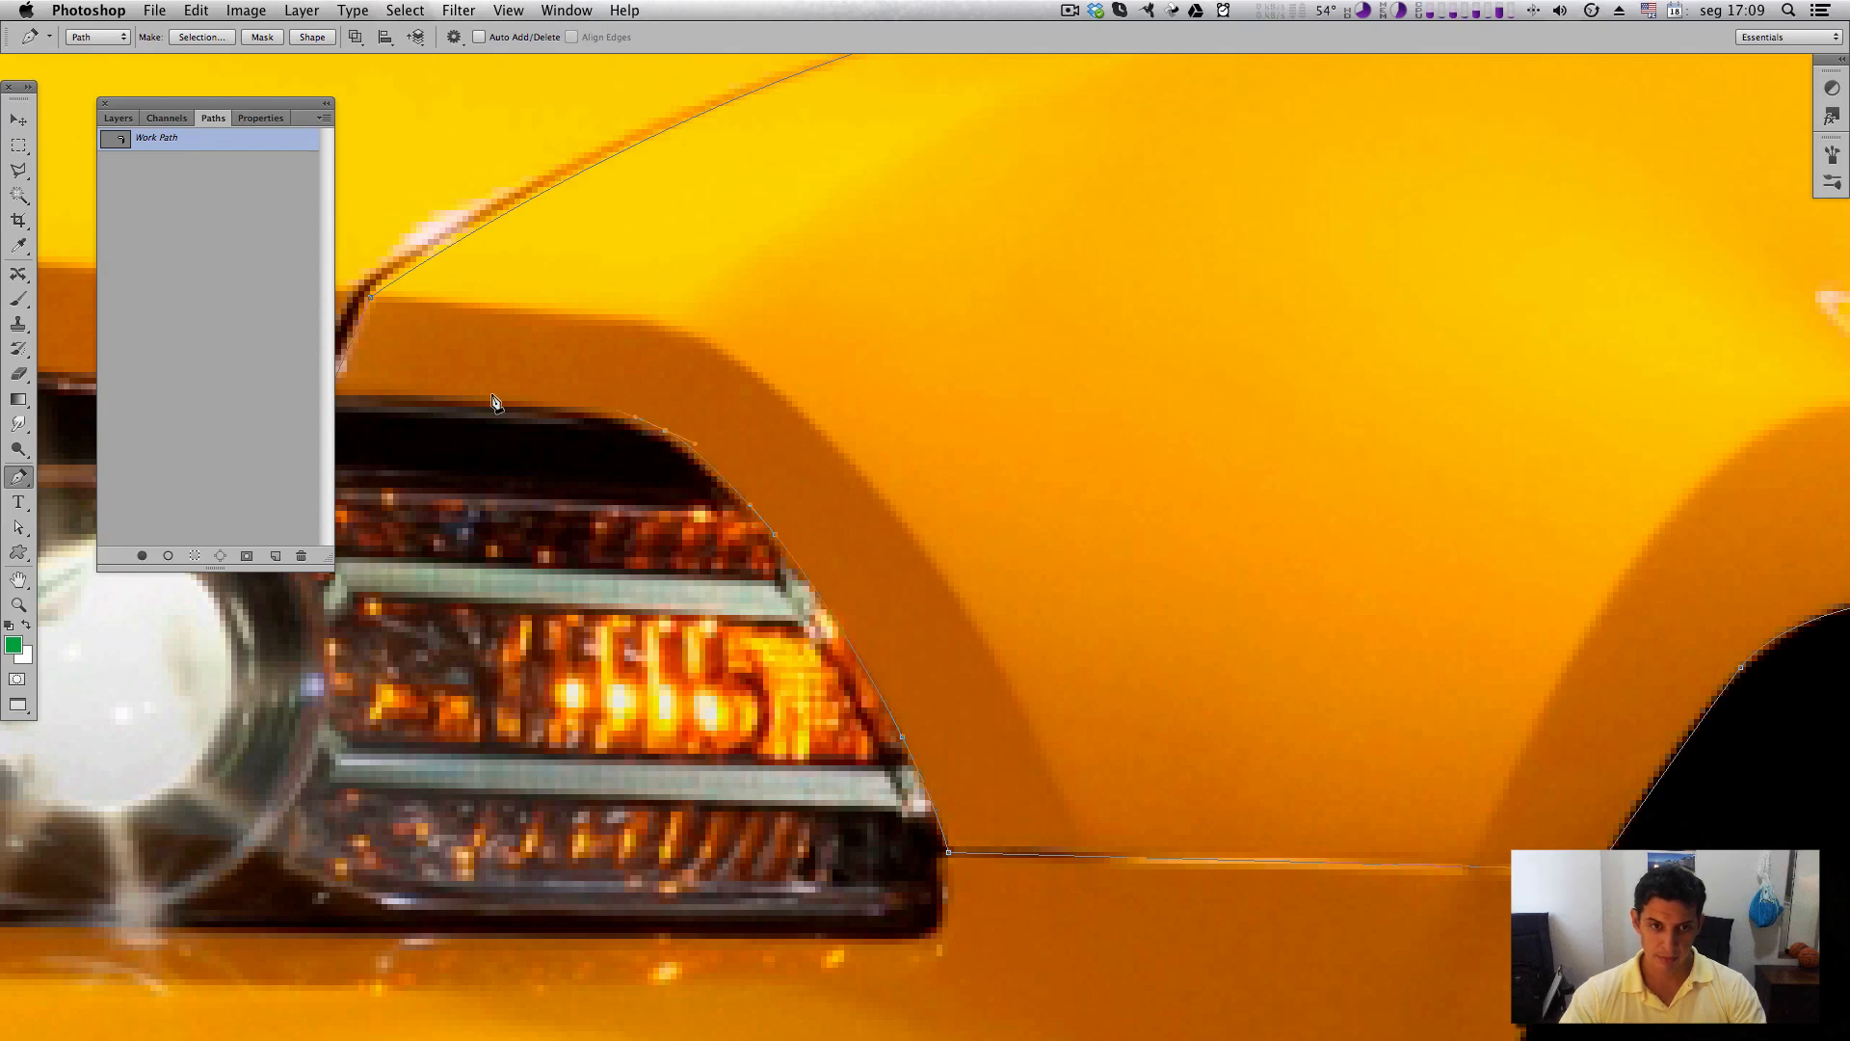
scroll(579, 414, "left", 5)
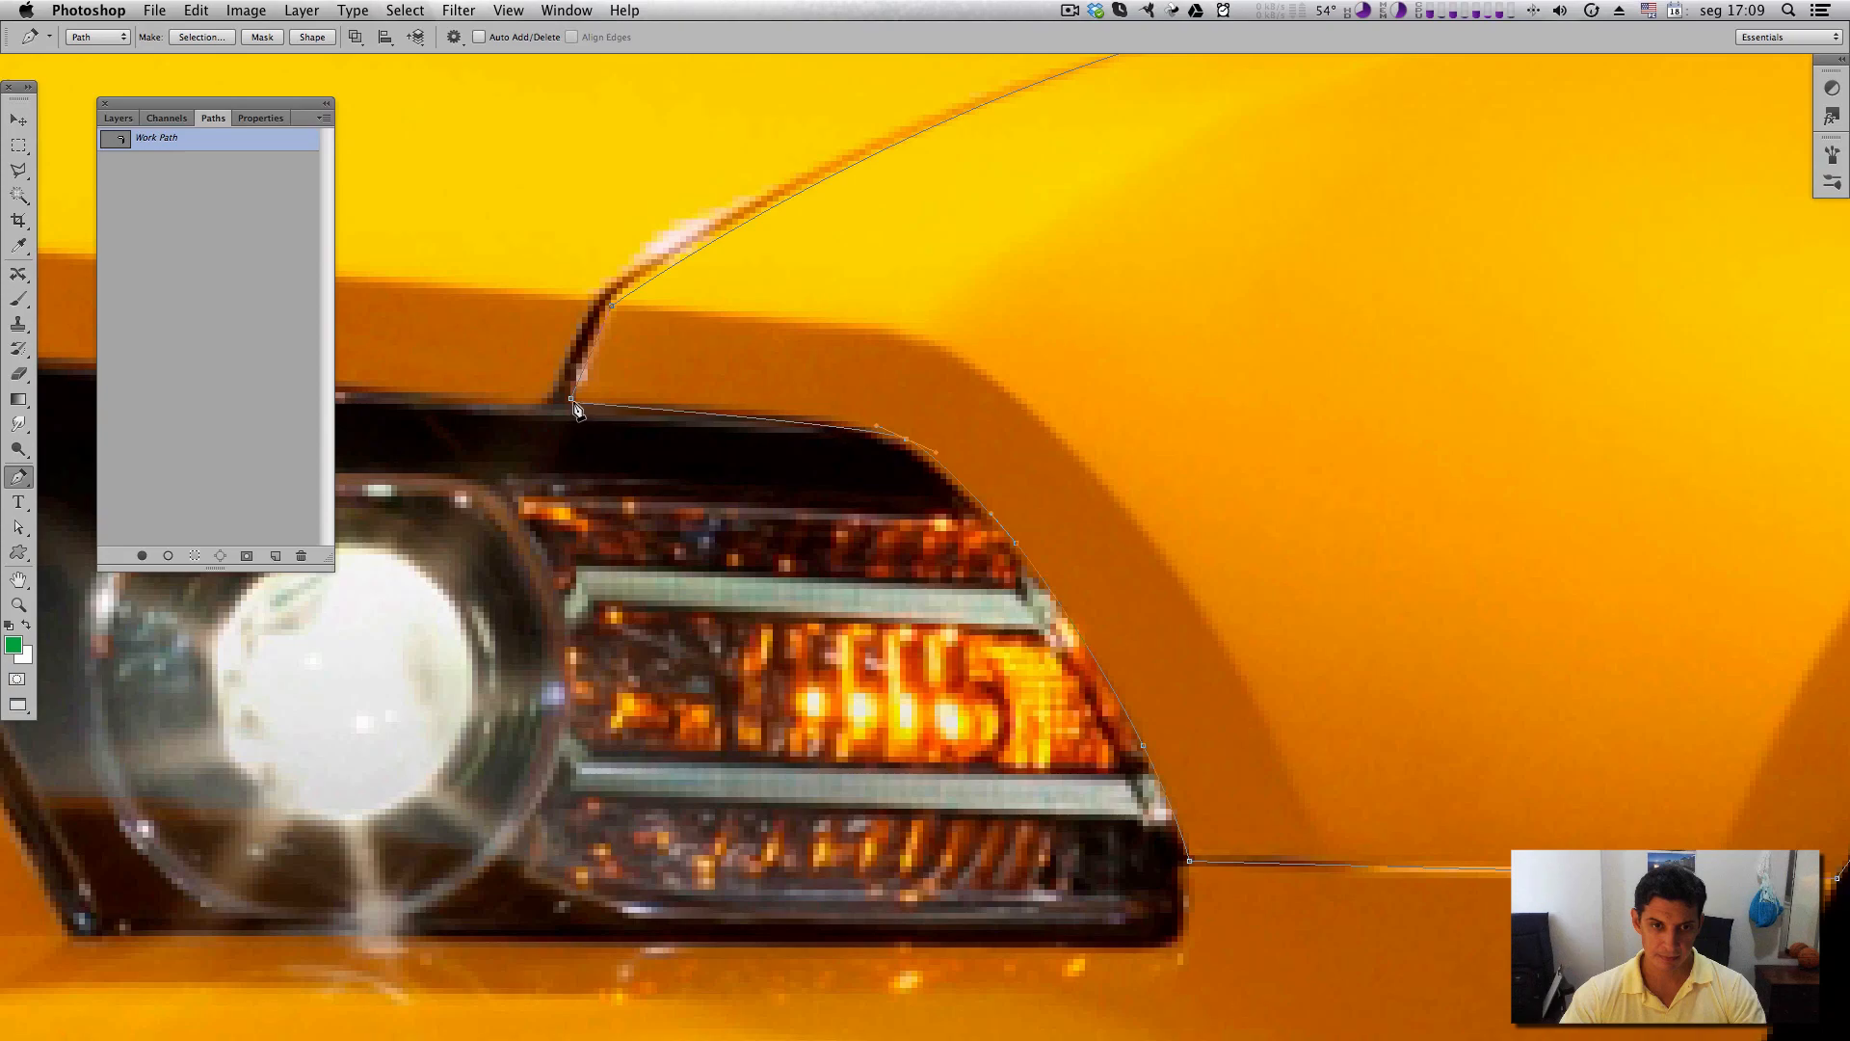
left_click(573, 400)
Save the work path under the name "peca lateral".
key("super+minus")
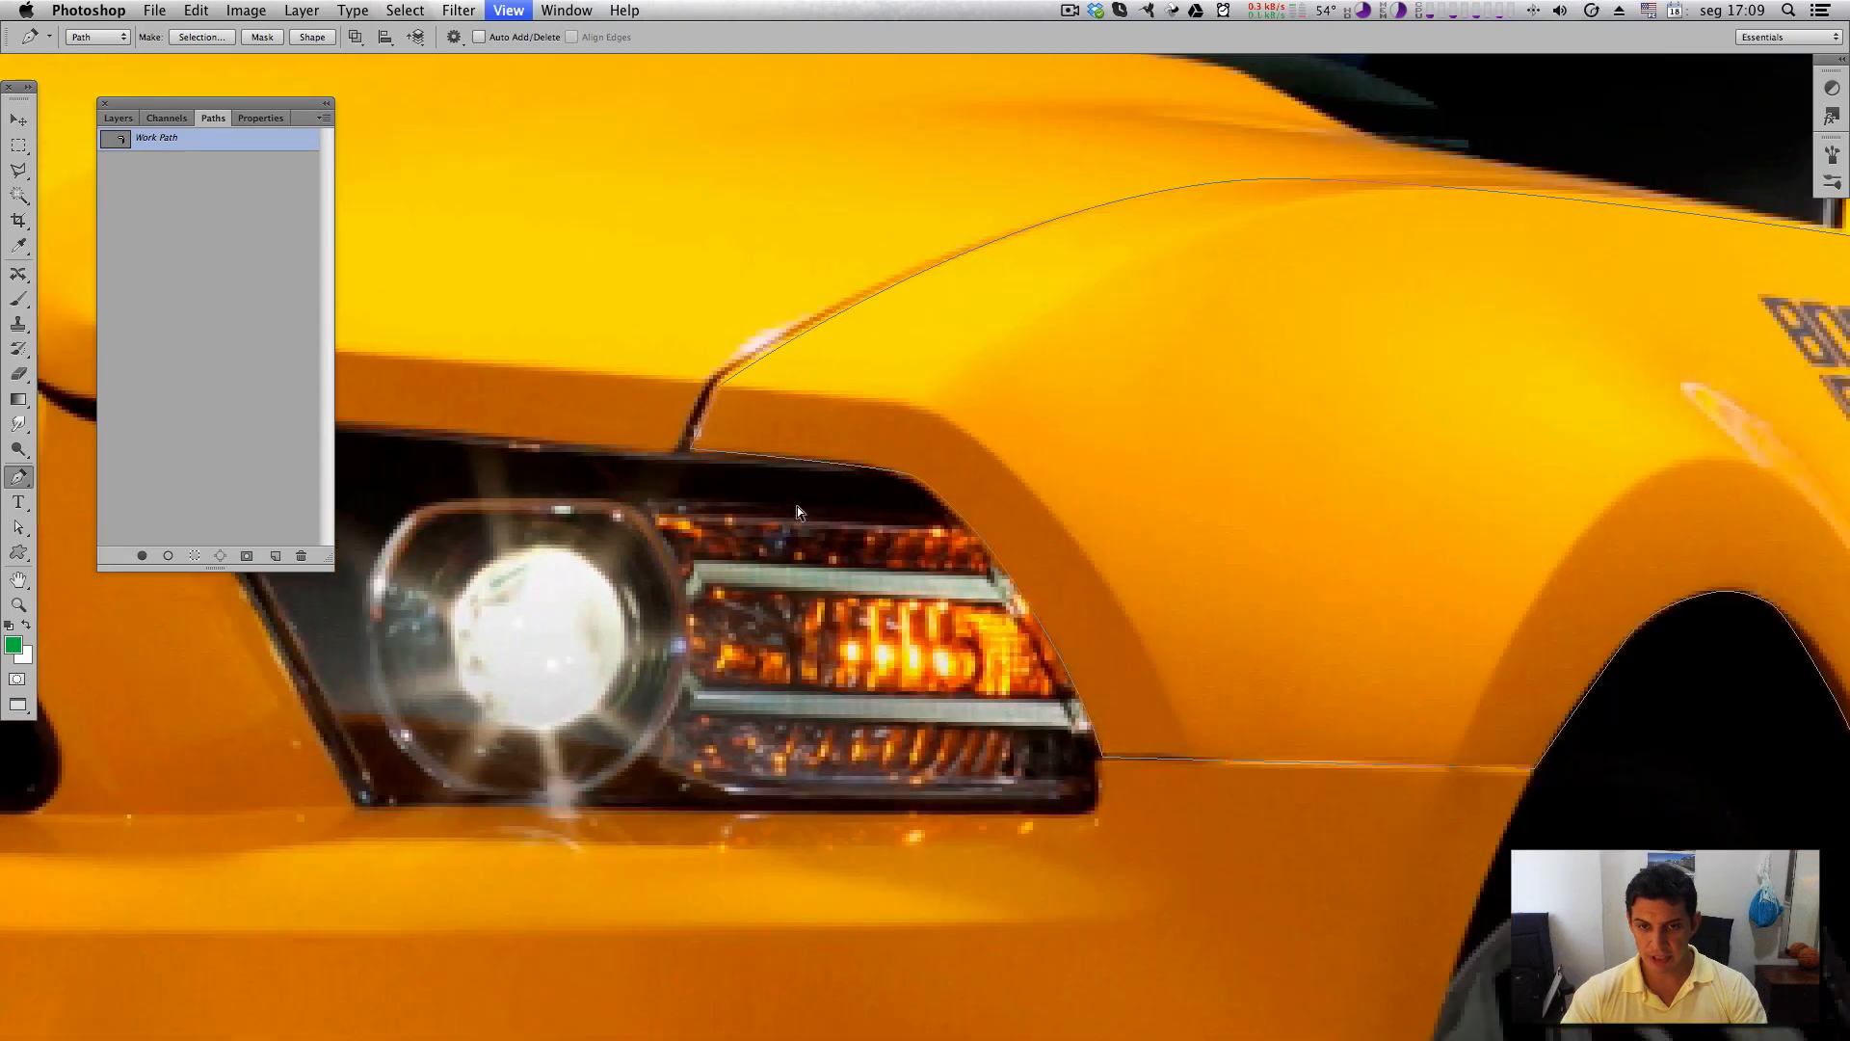
key("super+minus")
key("super+minus")
left_click_drag(1453, 672, 1049, 448)
left_click_drag(283, 116, 1517, 372)
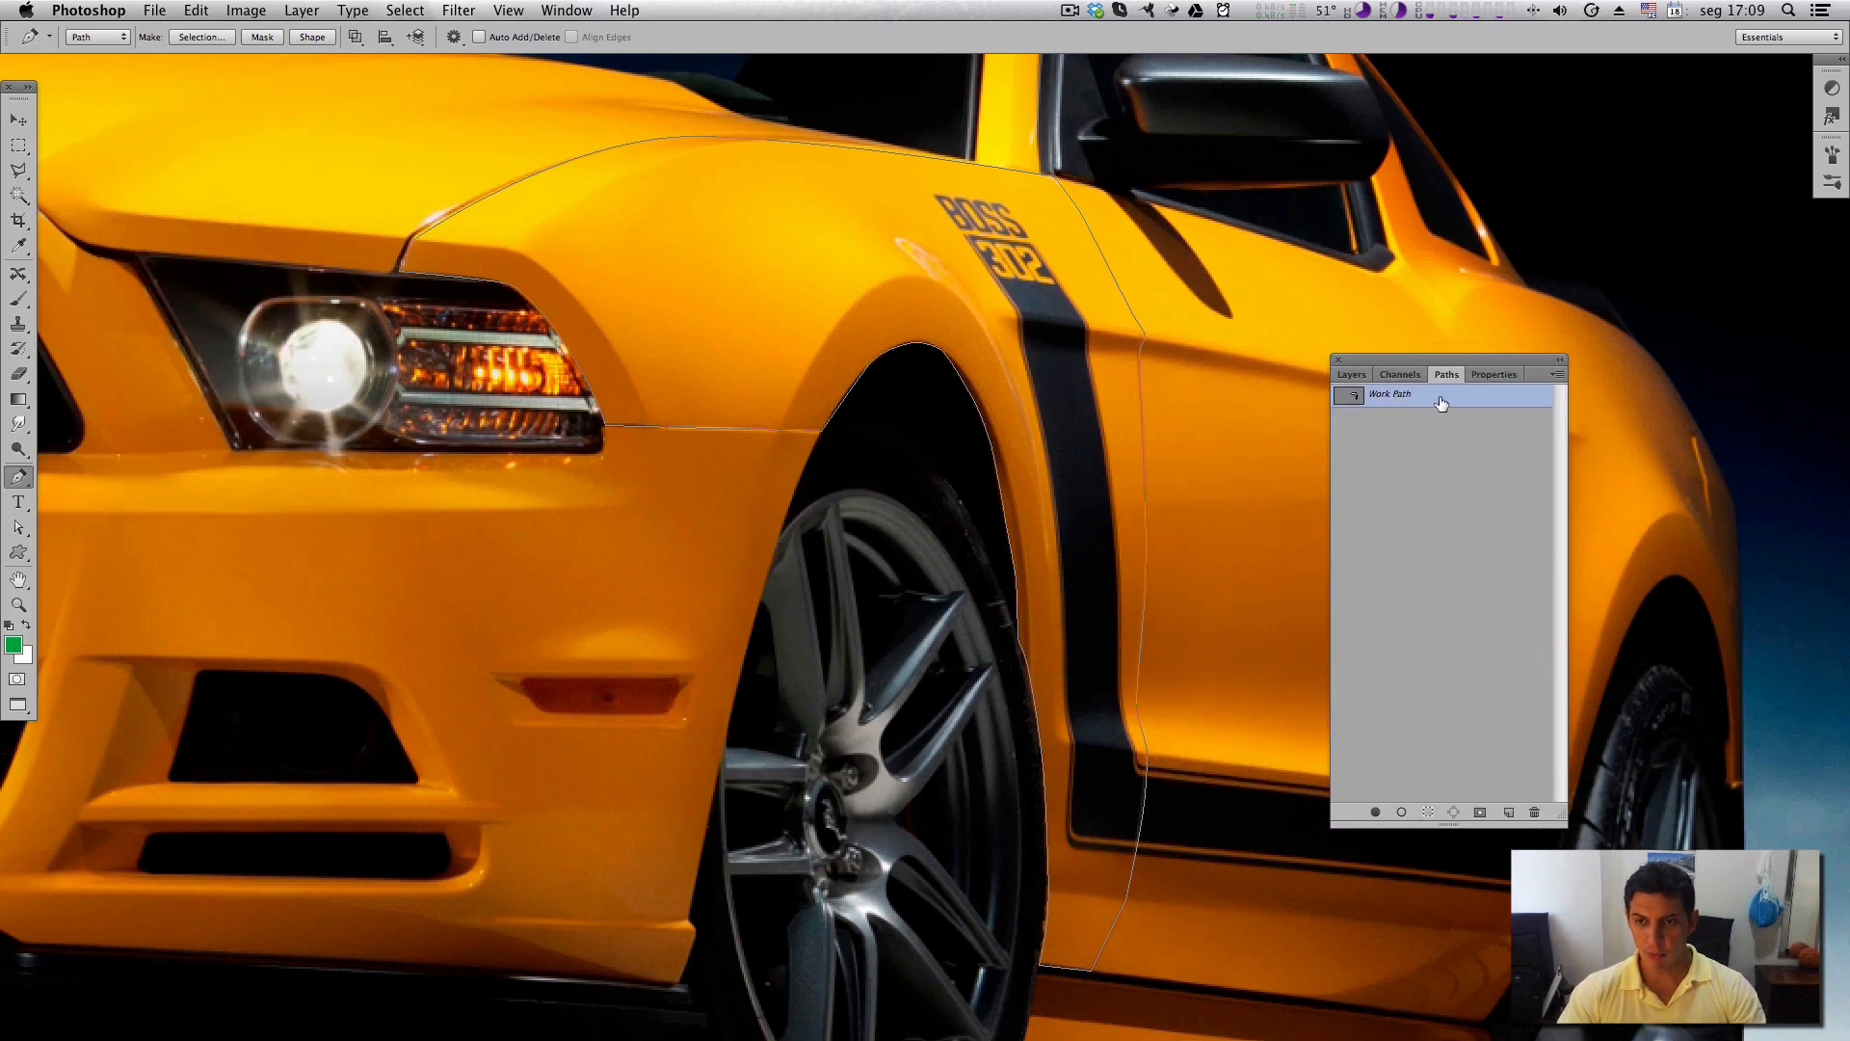
double_click(1406, 400)
type("pec")
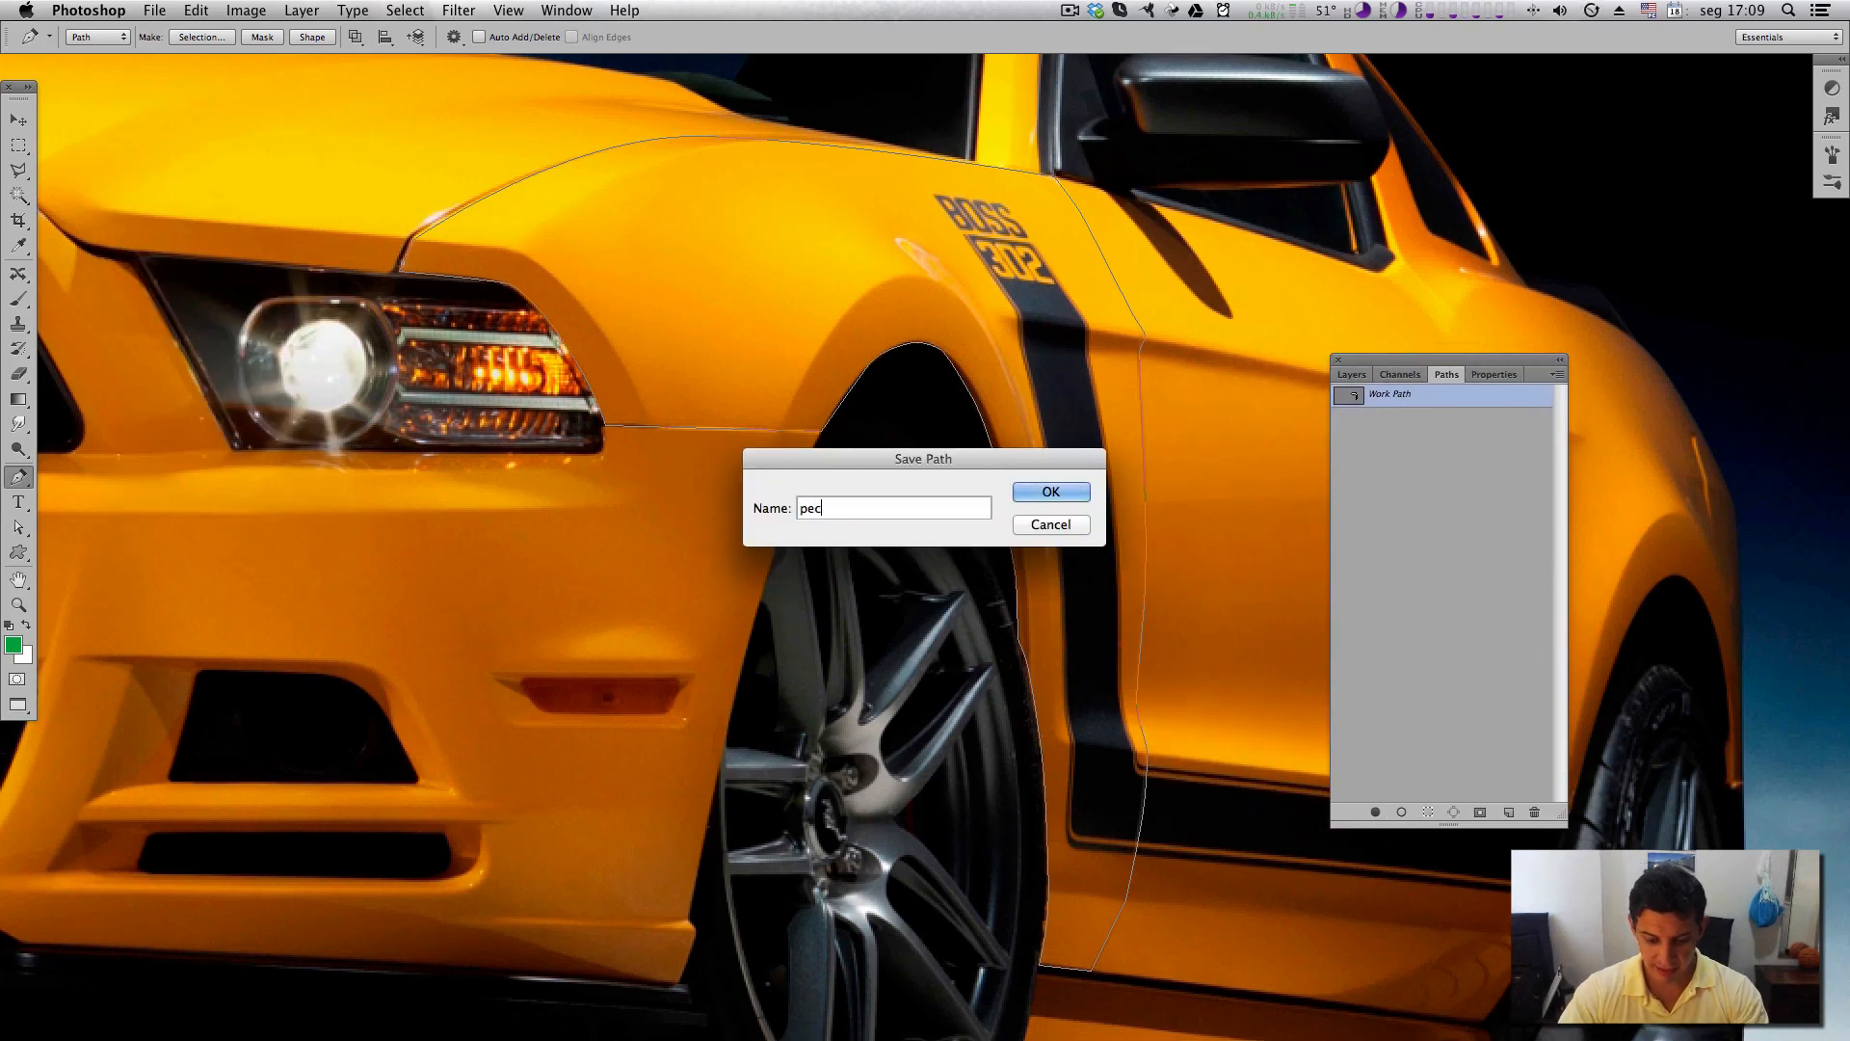
type("a lateral")
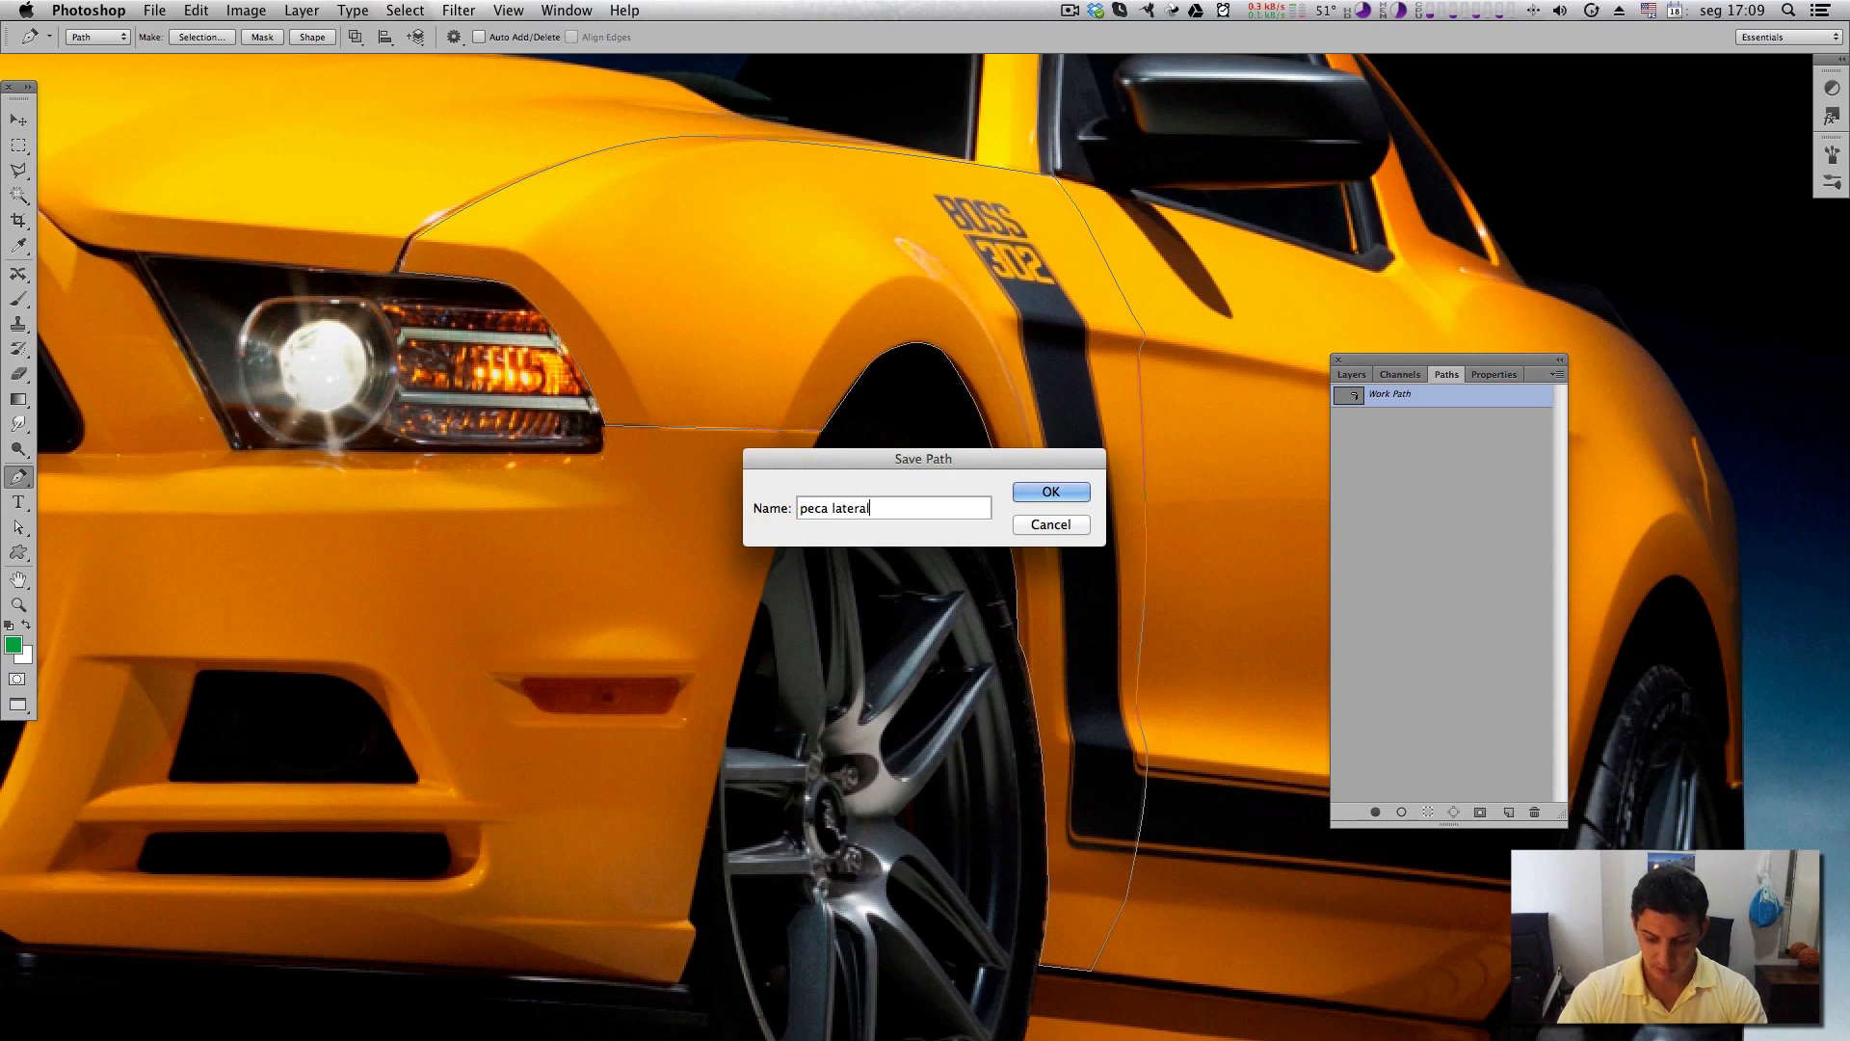
key("Return")
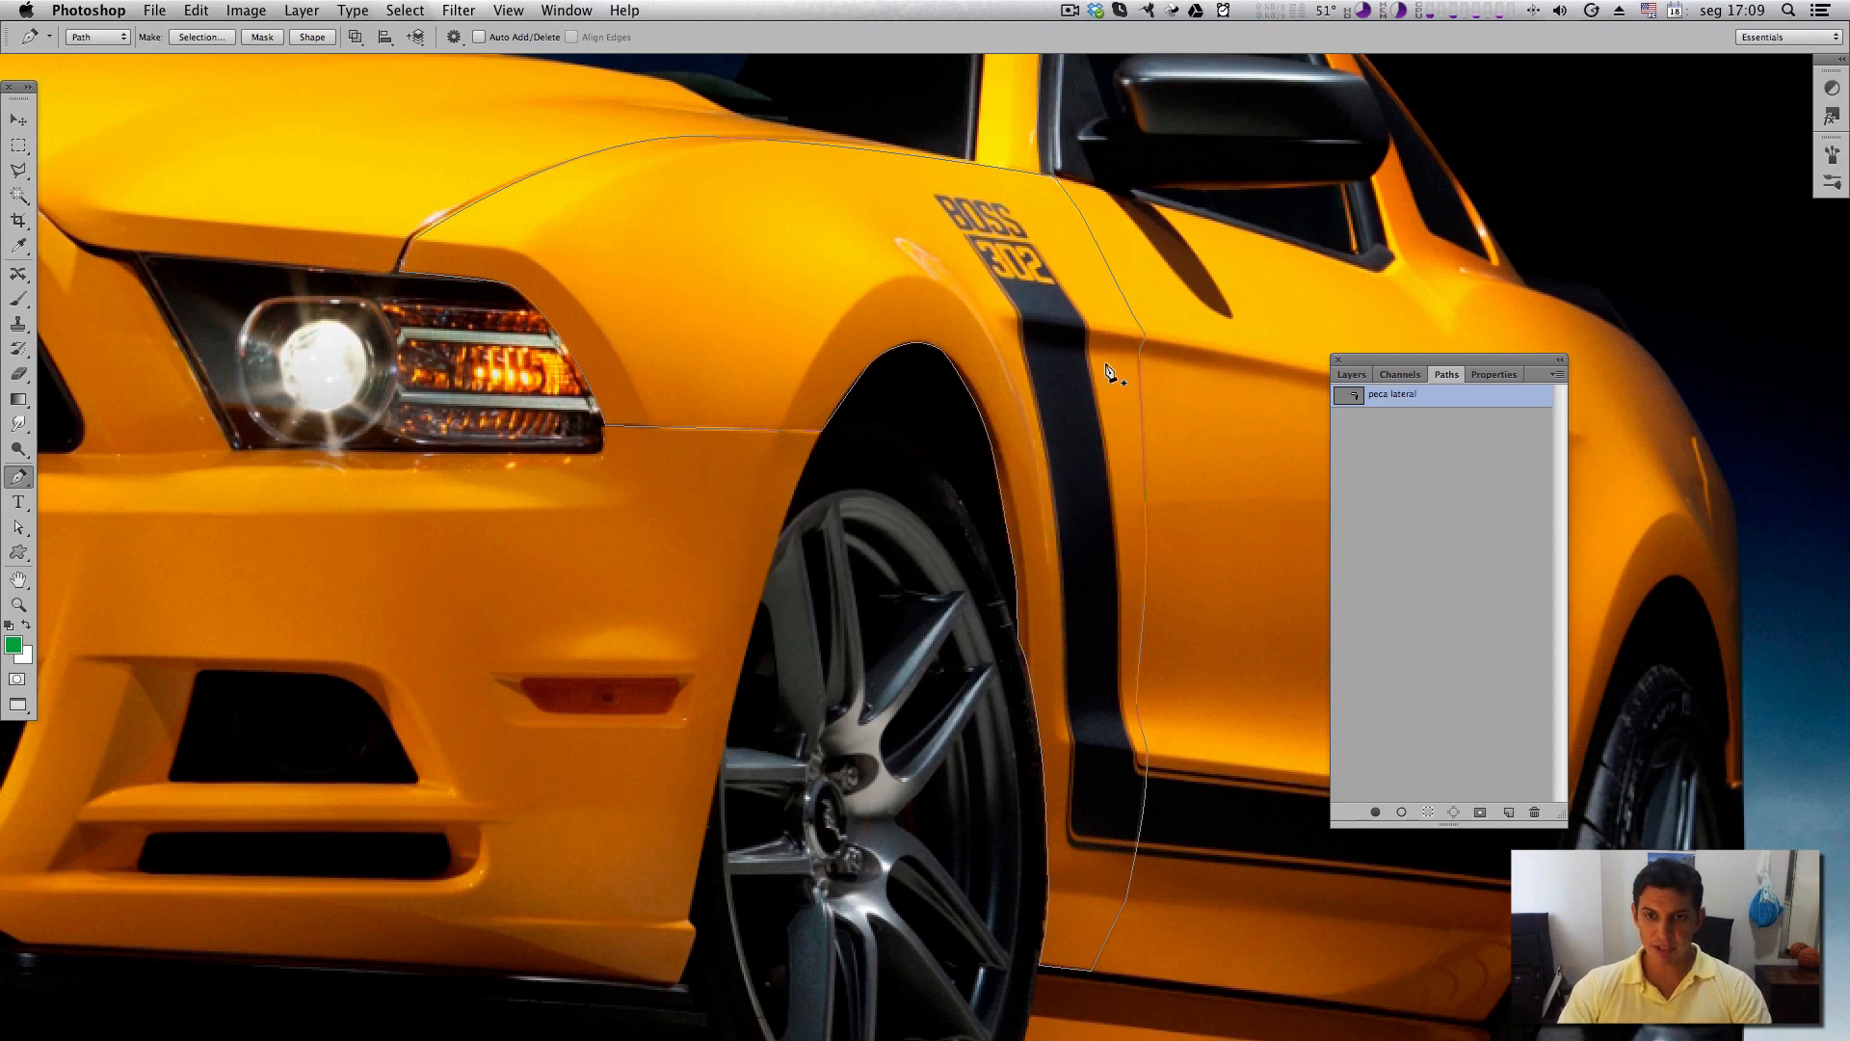
With the Direct Selection tool, nudge the anchors at the hood gap's lower end and on the headlight's upper edge onto the contour.
left_click_drag(576, 583, 826, 603)
left_click_drag(838, 307, 547, 519)
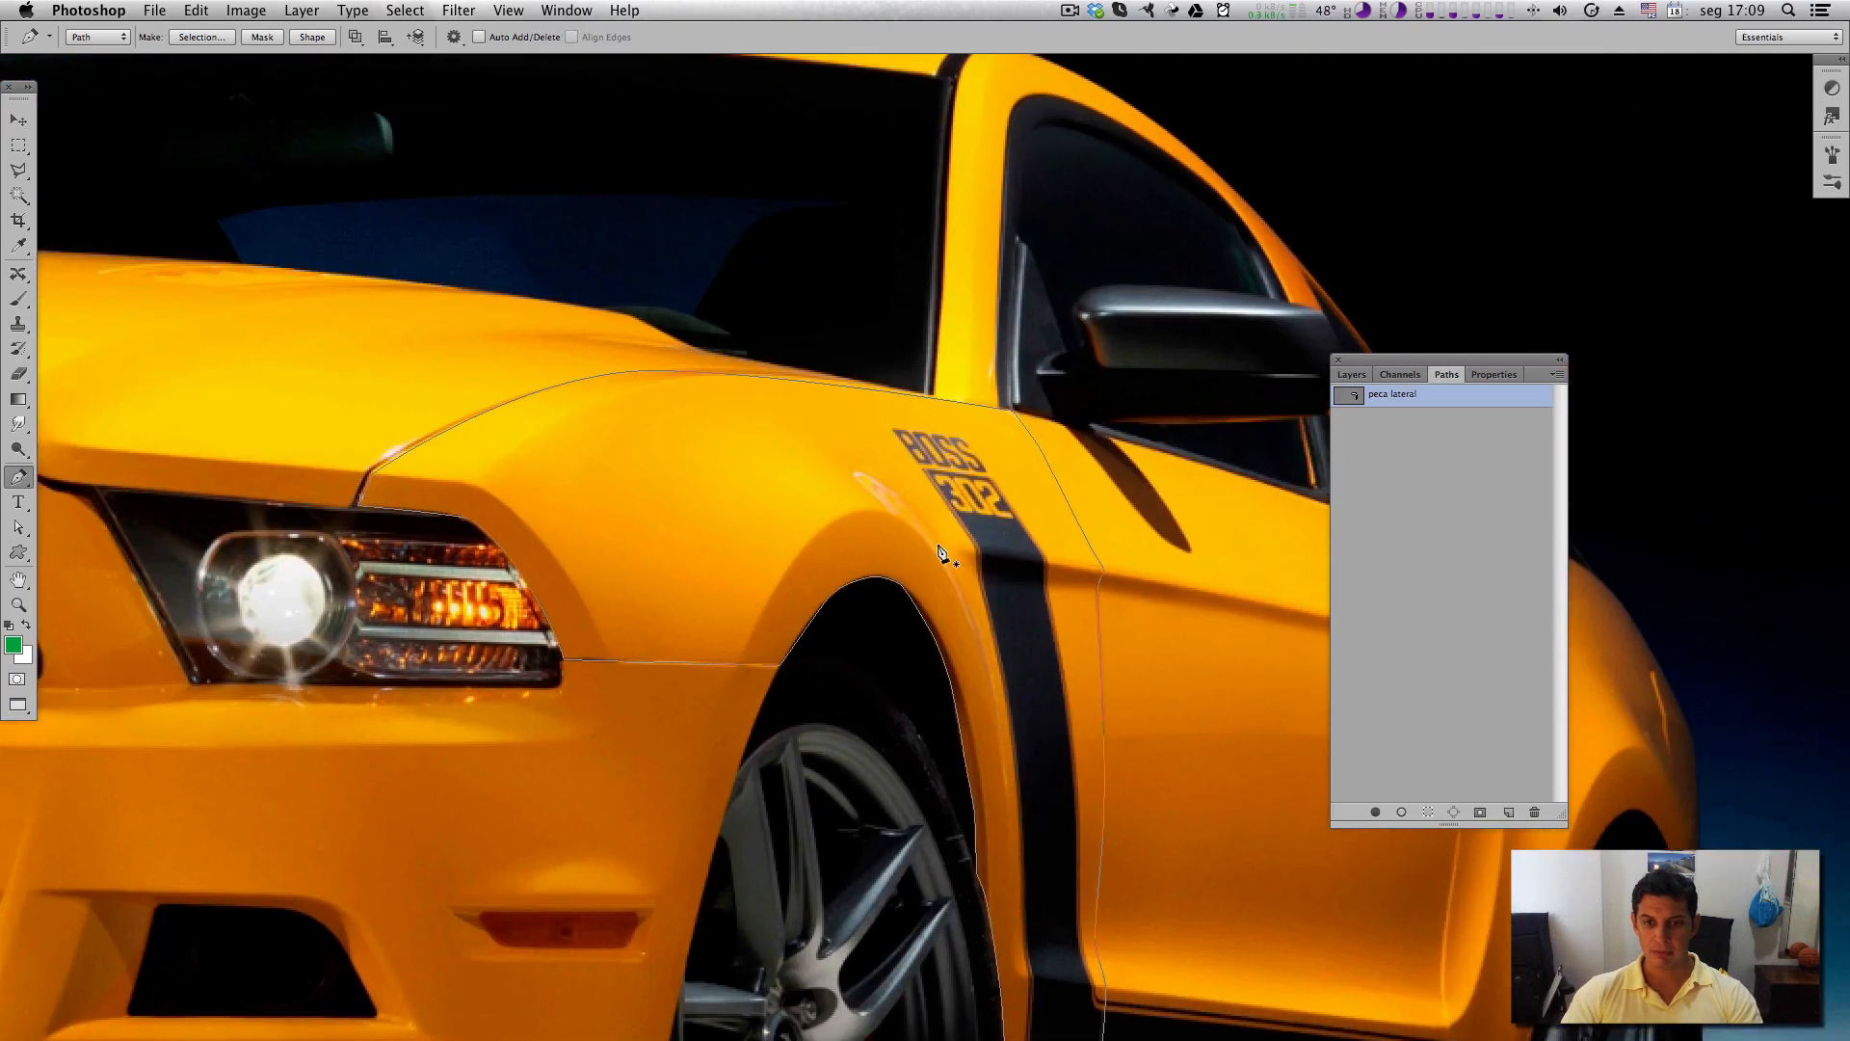
scroll(1027, 662, "down", 3)
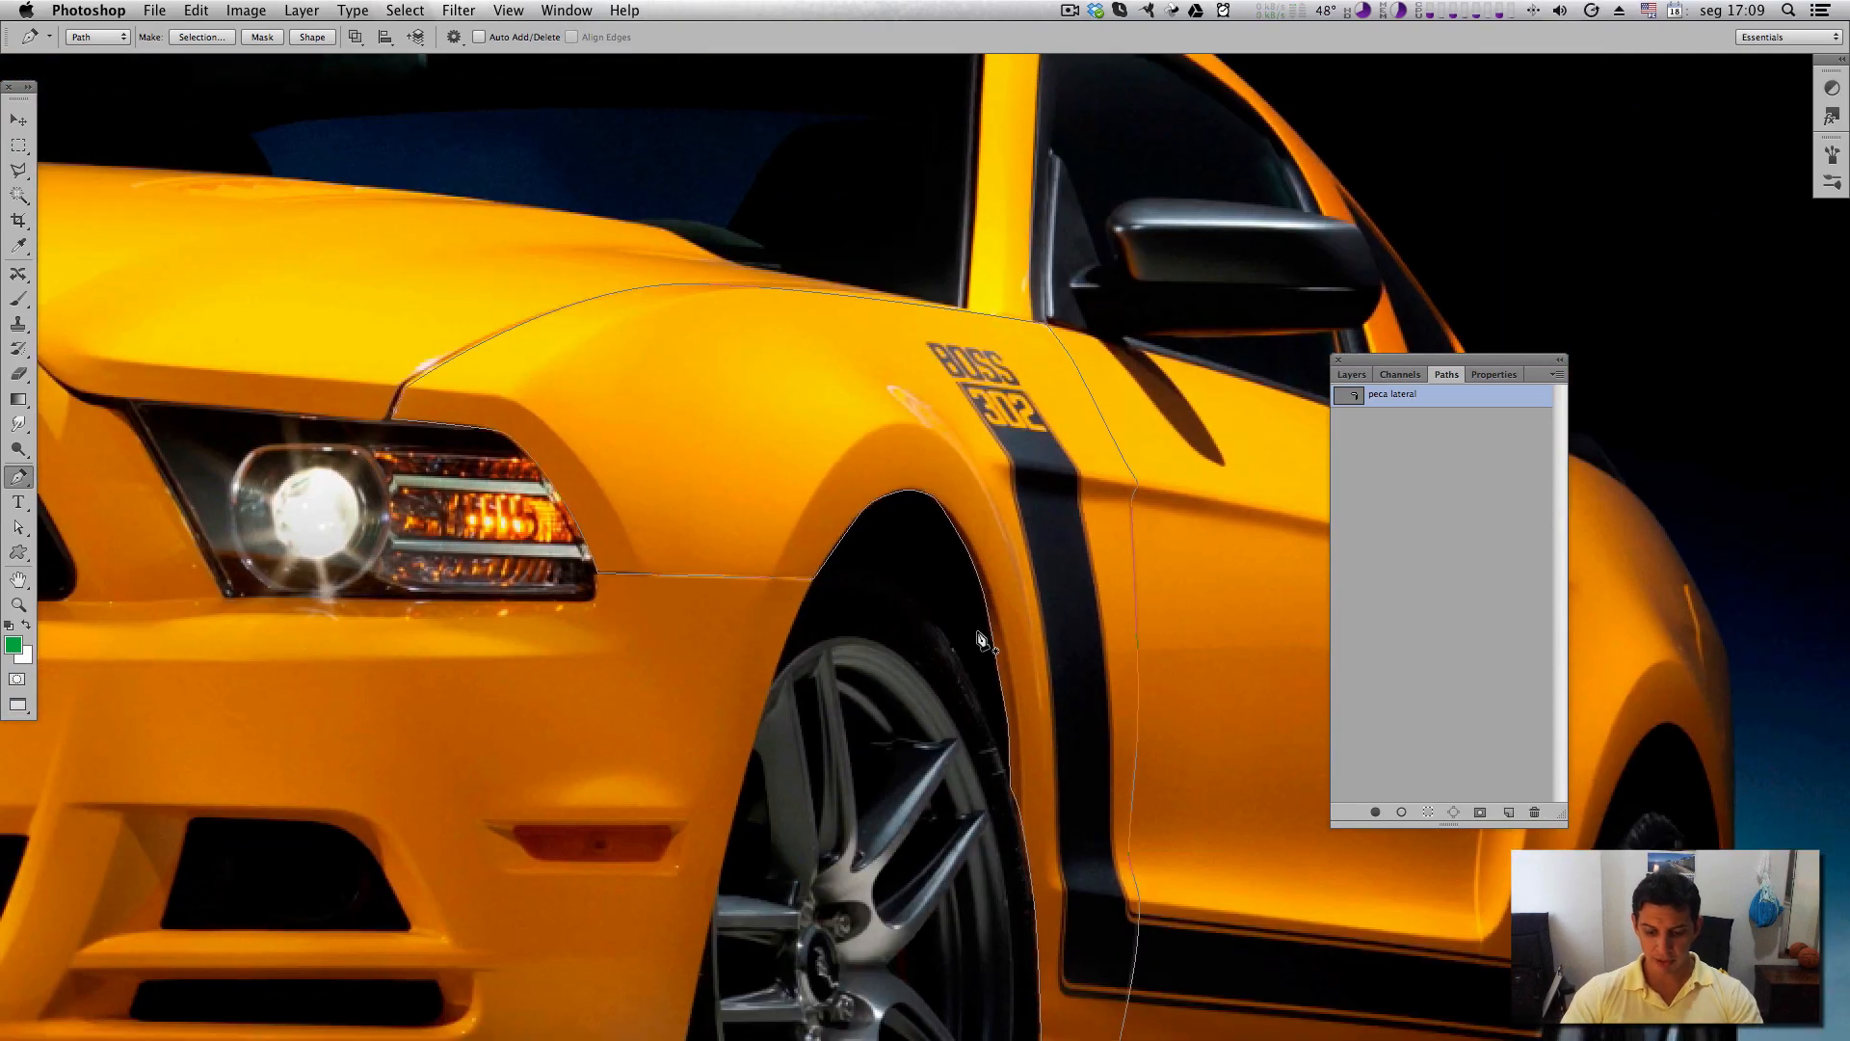
key("super+plus")
key("super+plus")
key("super+plus")
left_click_drag(551, 531, 1105, 680)
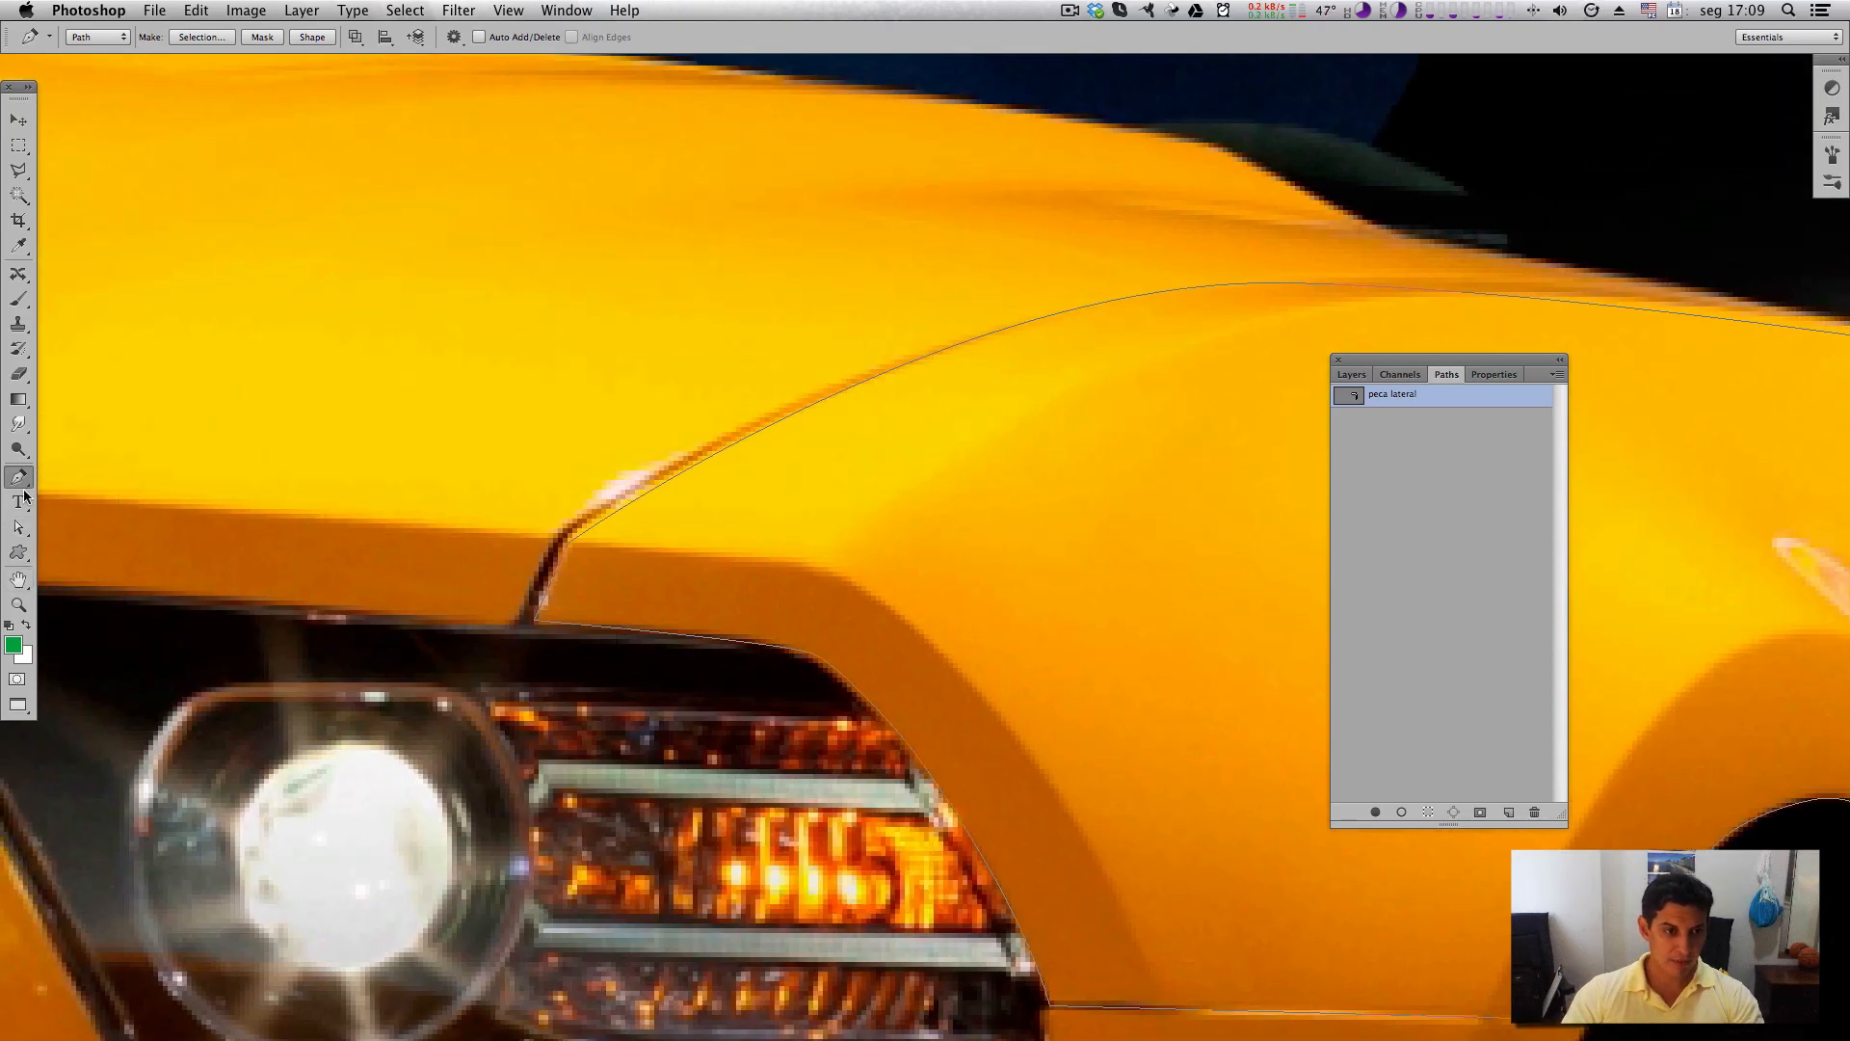
left_click(23, 527)
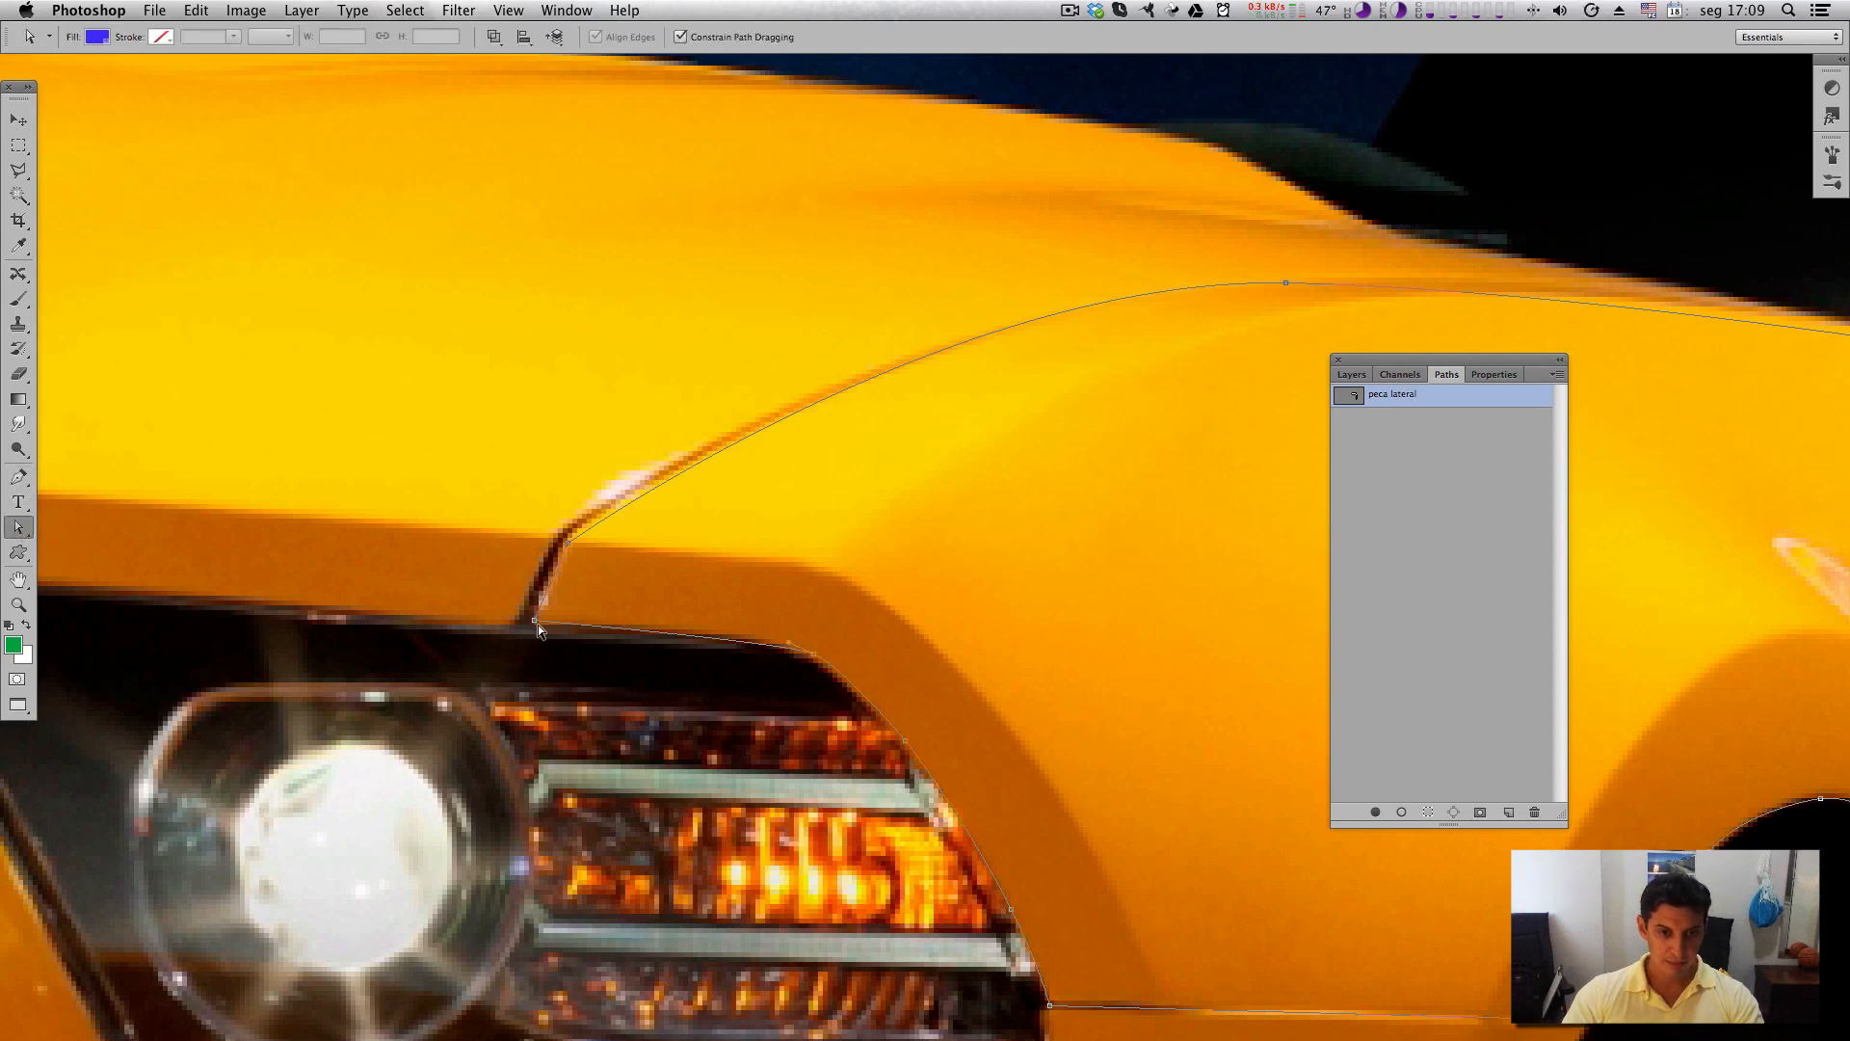
left_click_drag(533, 620, 530, 623)
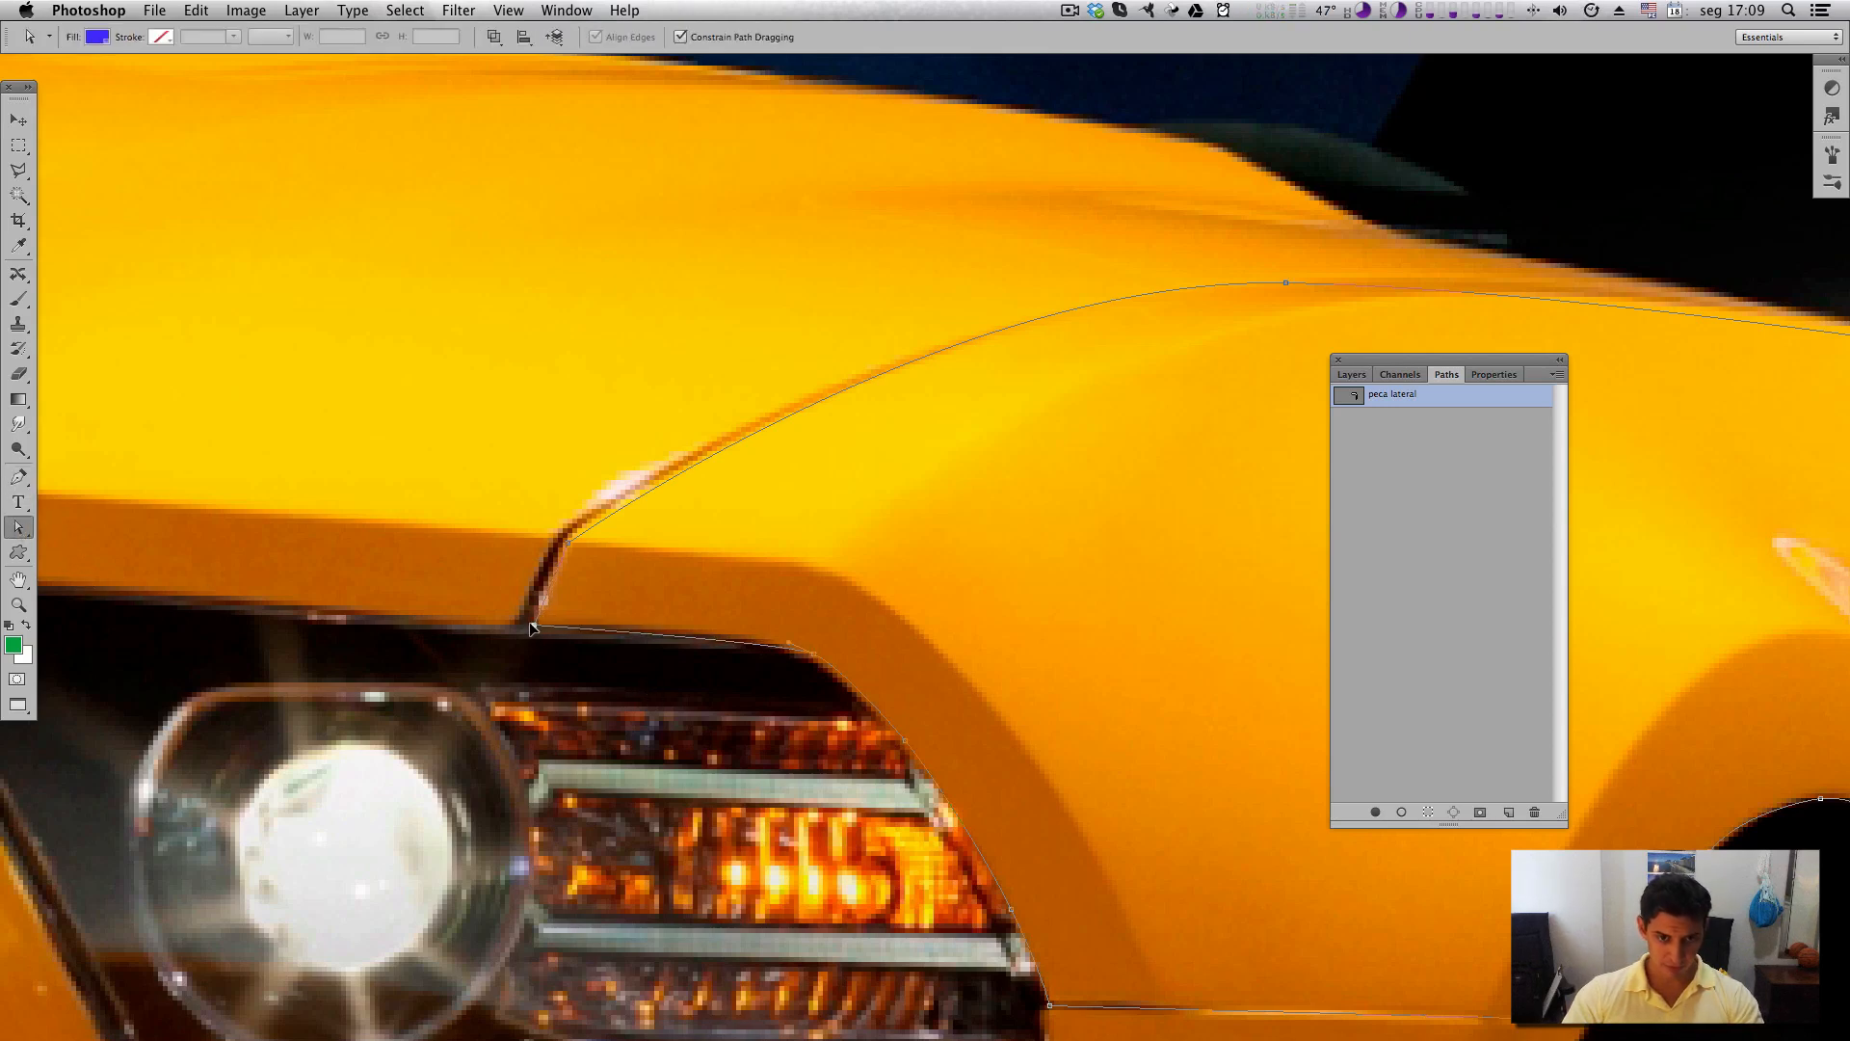
mouse_move(813, 654)
left_mouse_down()
mouse_move(777, 643)
mouse_move(829, 665)
left_mouse_up()
Check the anchors along the headlight's slanted outer edge and nudge the anchor where the headlight meets the bumper seam.
left_click_drag(1085, 879, 963, 625)
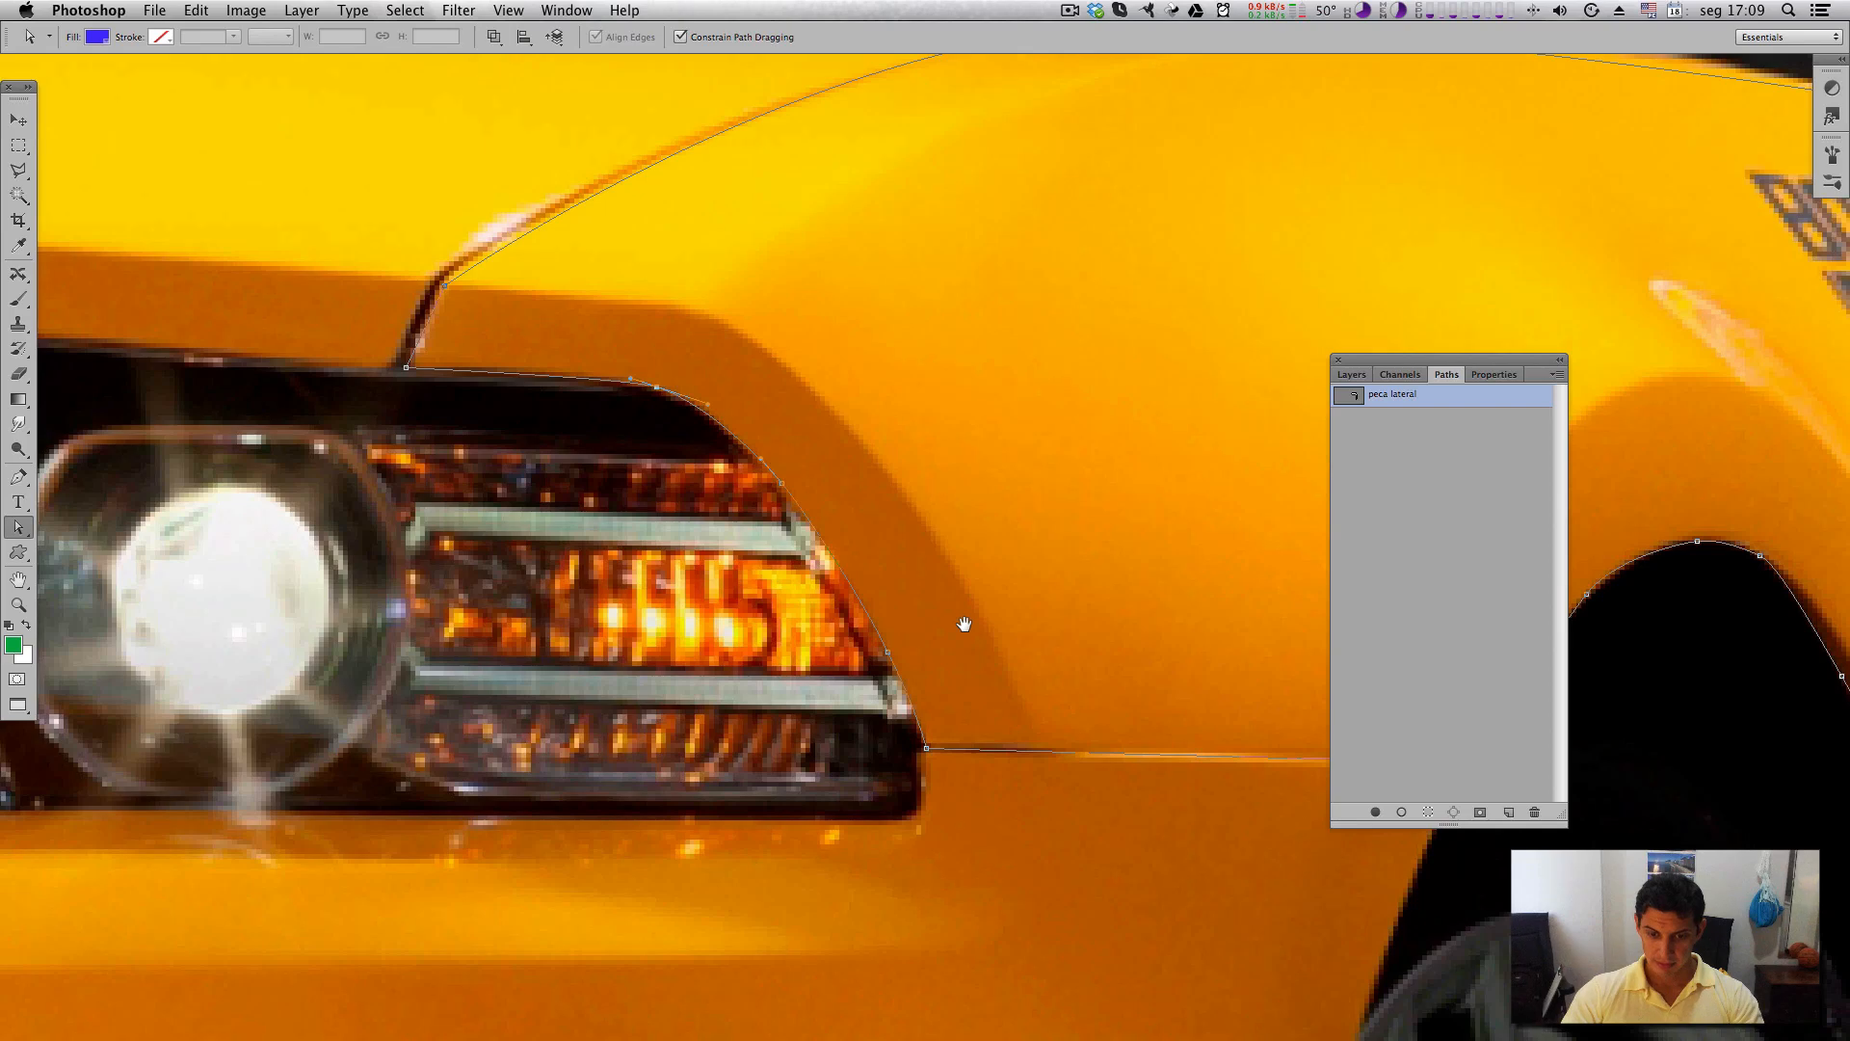
key("super+plus")
key("super+plus")
key("super+plus")
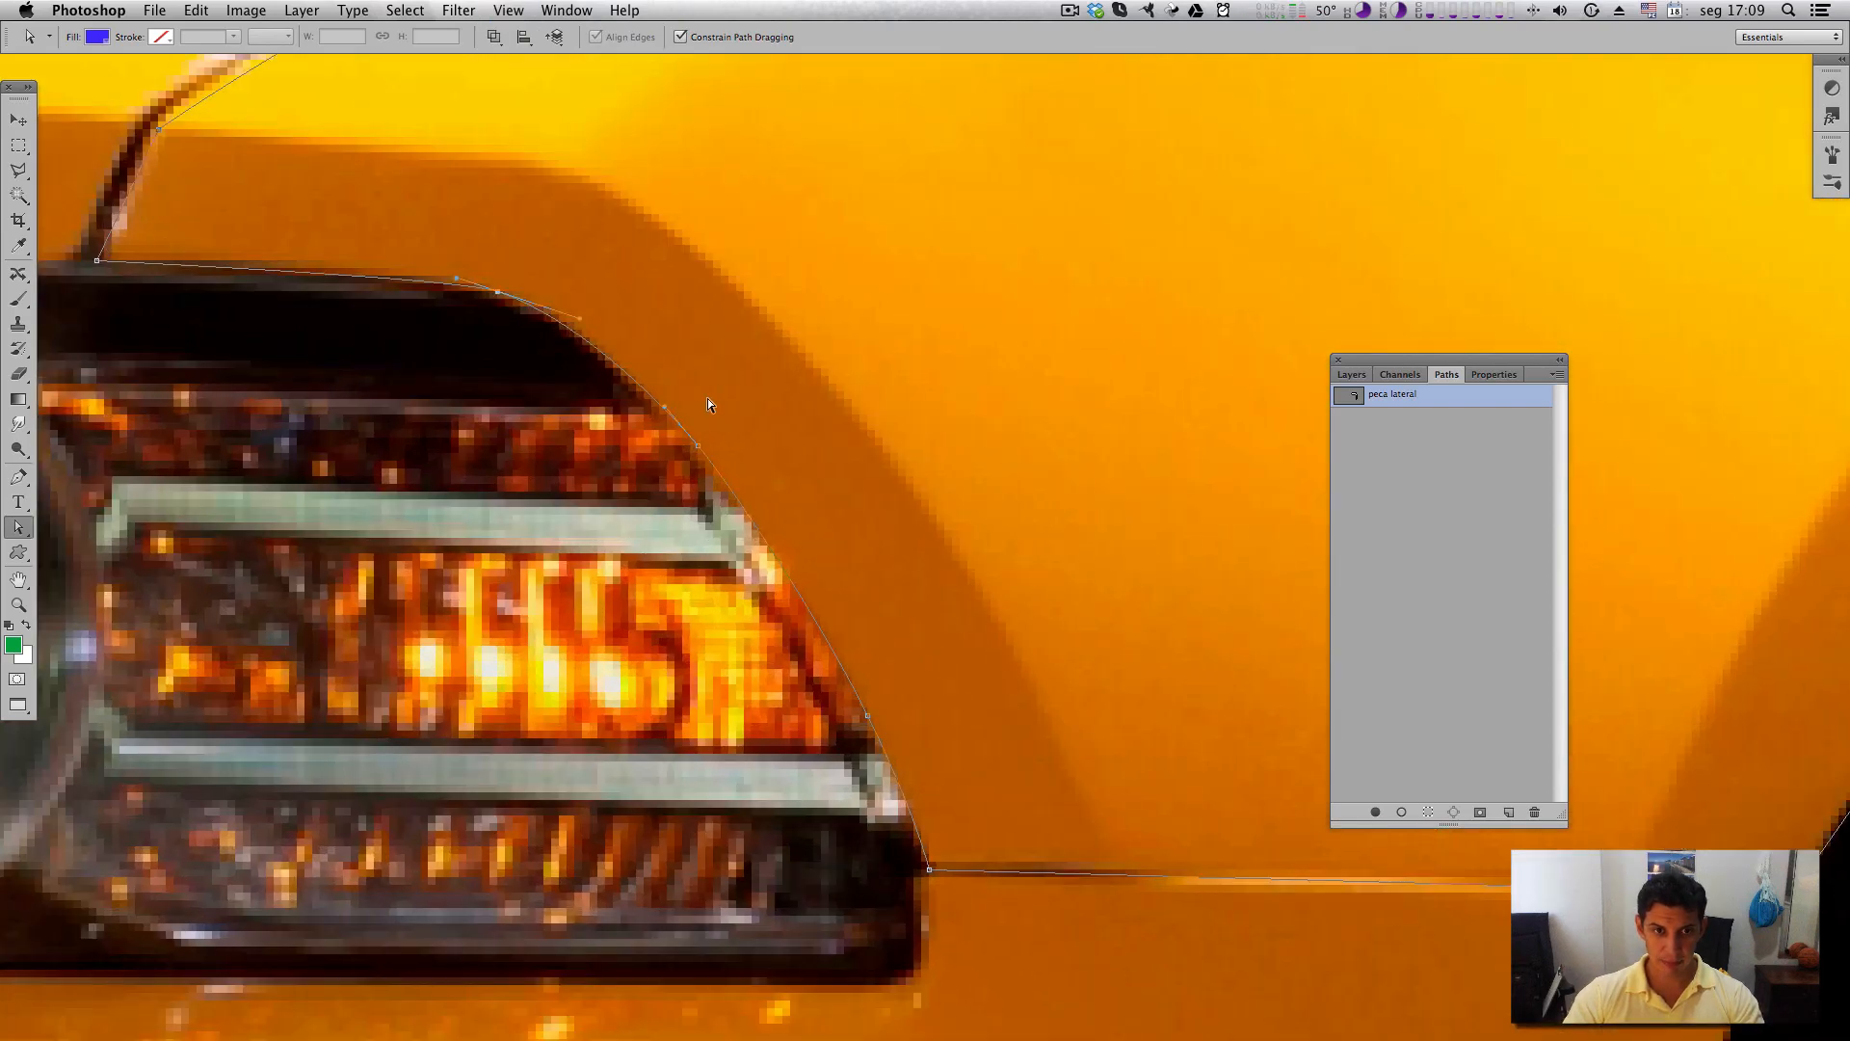
left_click(698, 444)
left_click(867, 714)
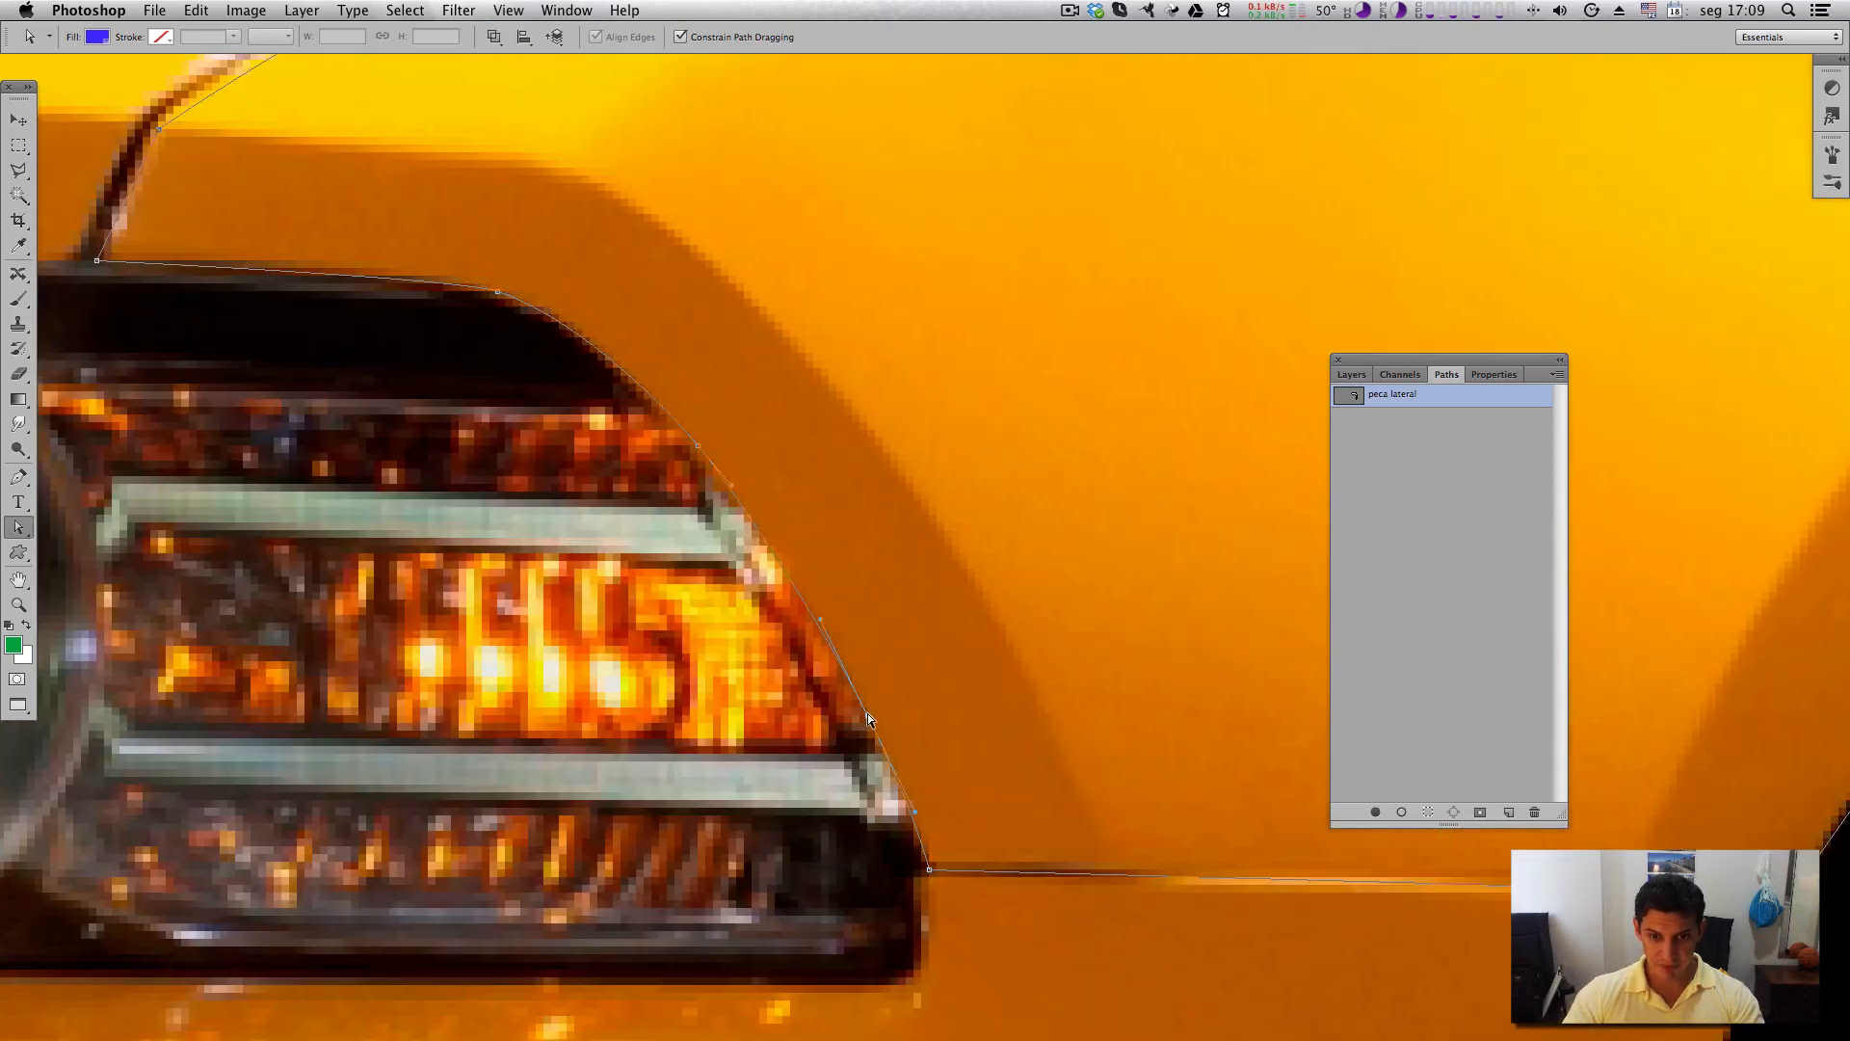
left_click_drag(938, 869, 943, 873)
Reposition the anchor where the bumper seam meets the wheel arch and adjust the curve just above it.
scroll(934, 764, "right", 10)
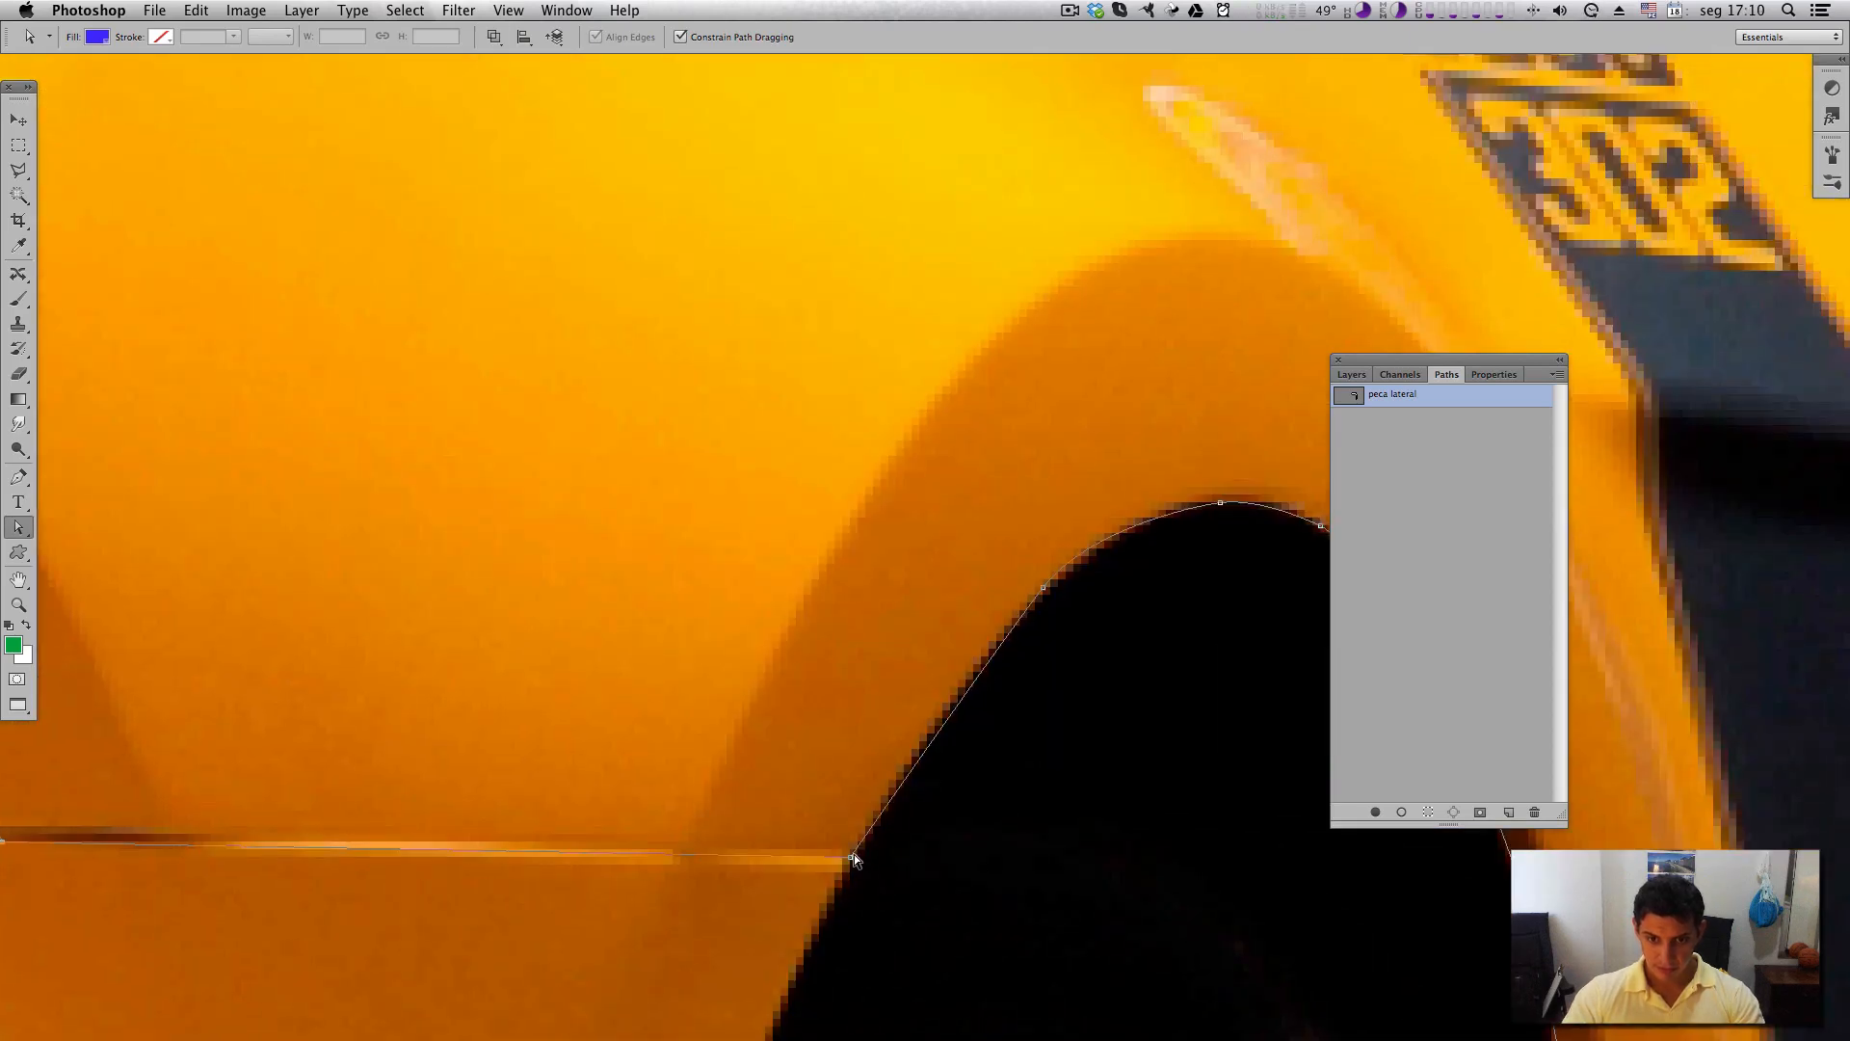
left_click(854, 854)
left_click_drag(846, 858, 853, 852)
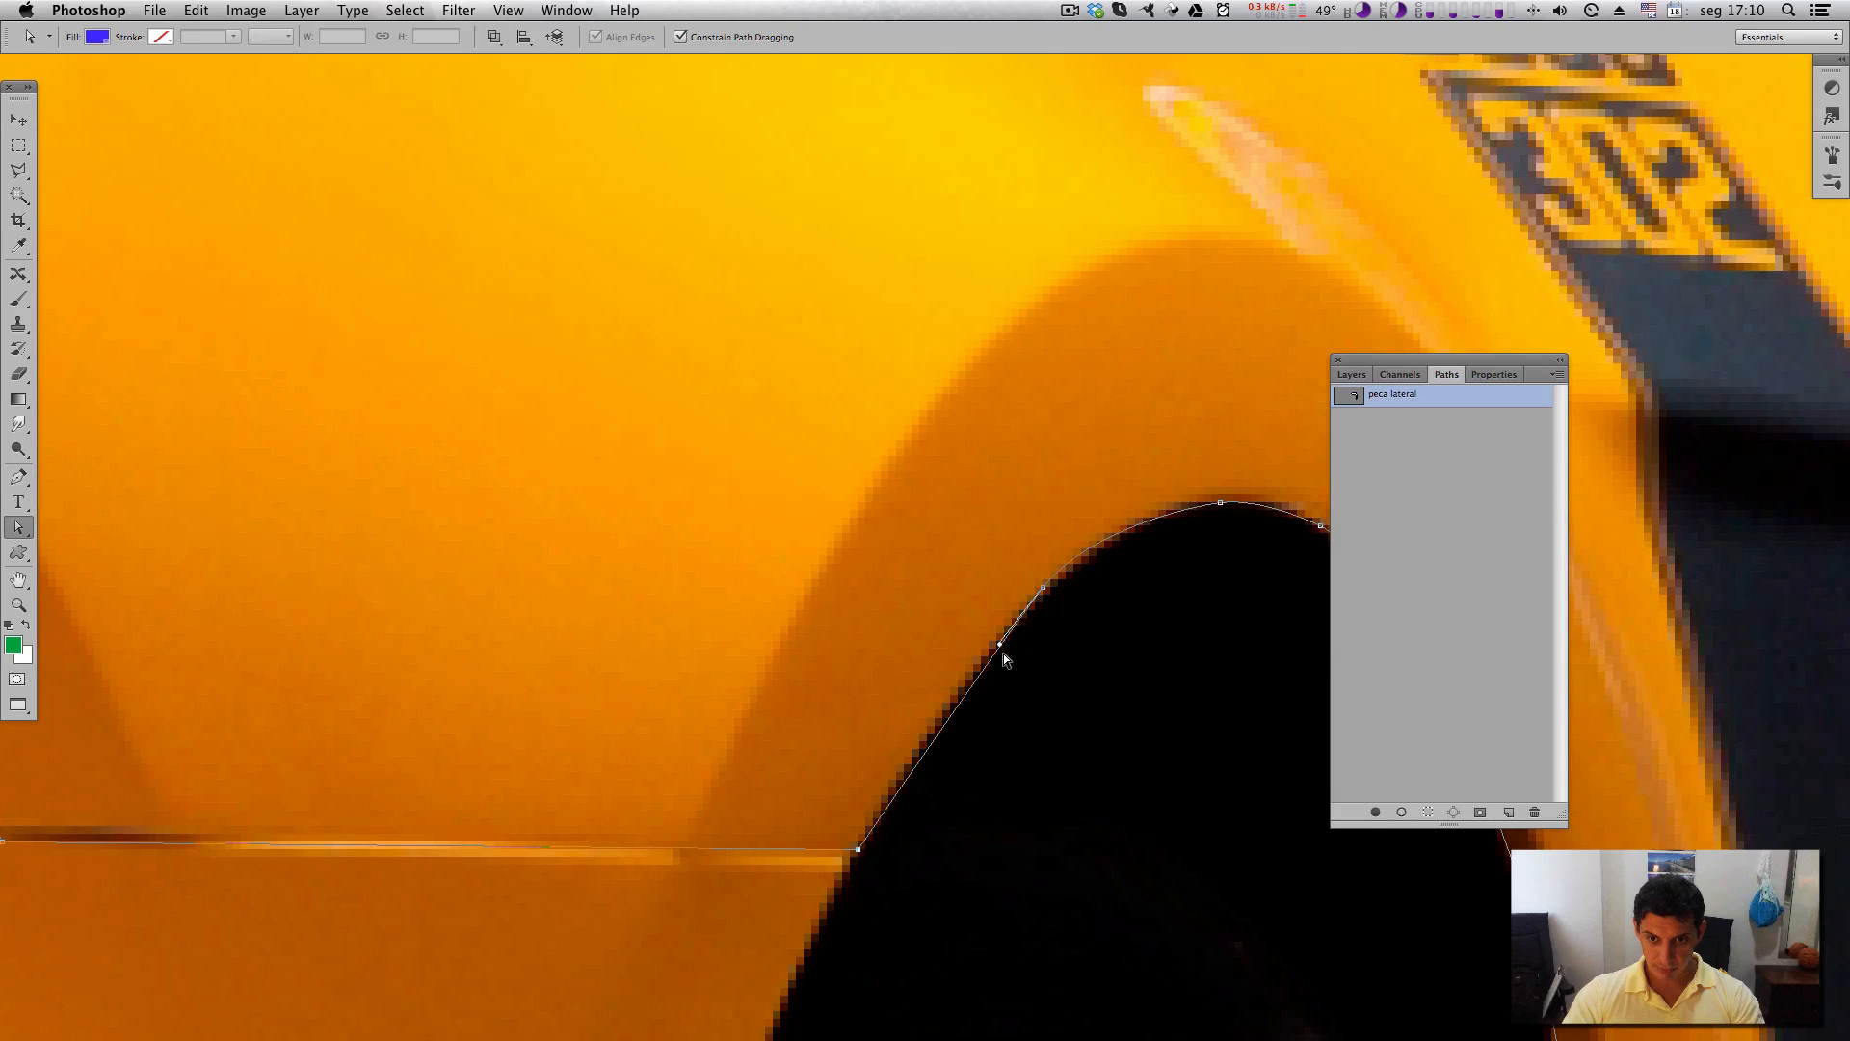
left_click_drag(999, 644, 977, 655)
left_click_drag(1119, 593, 970, 669)
left_click_drag(1212, 729, 999, 693)
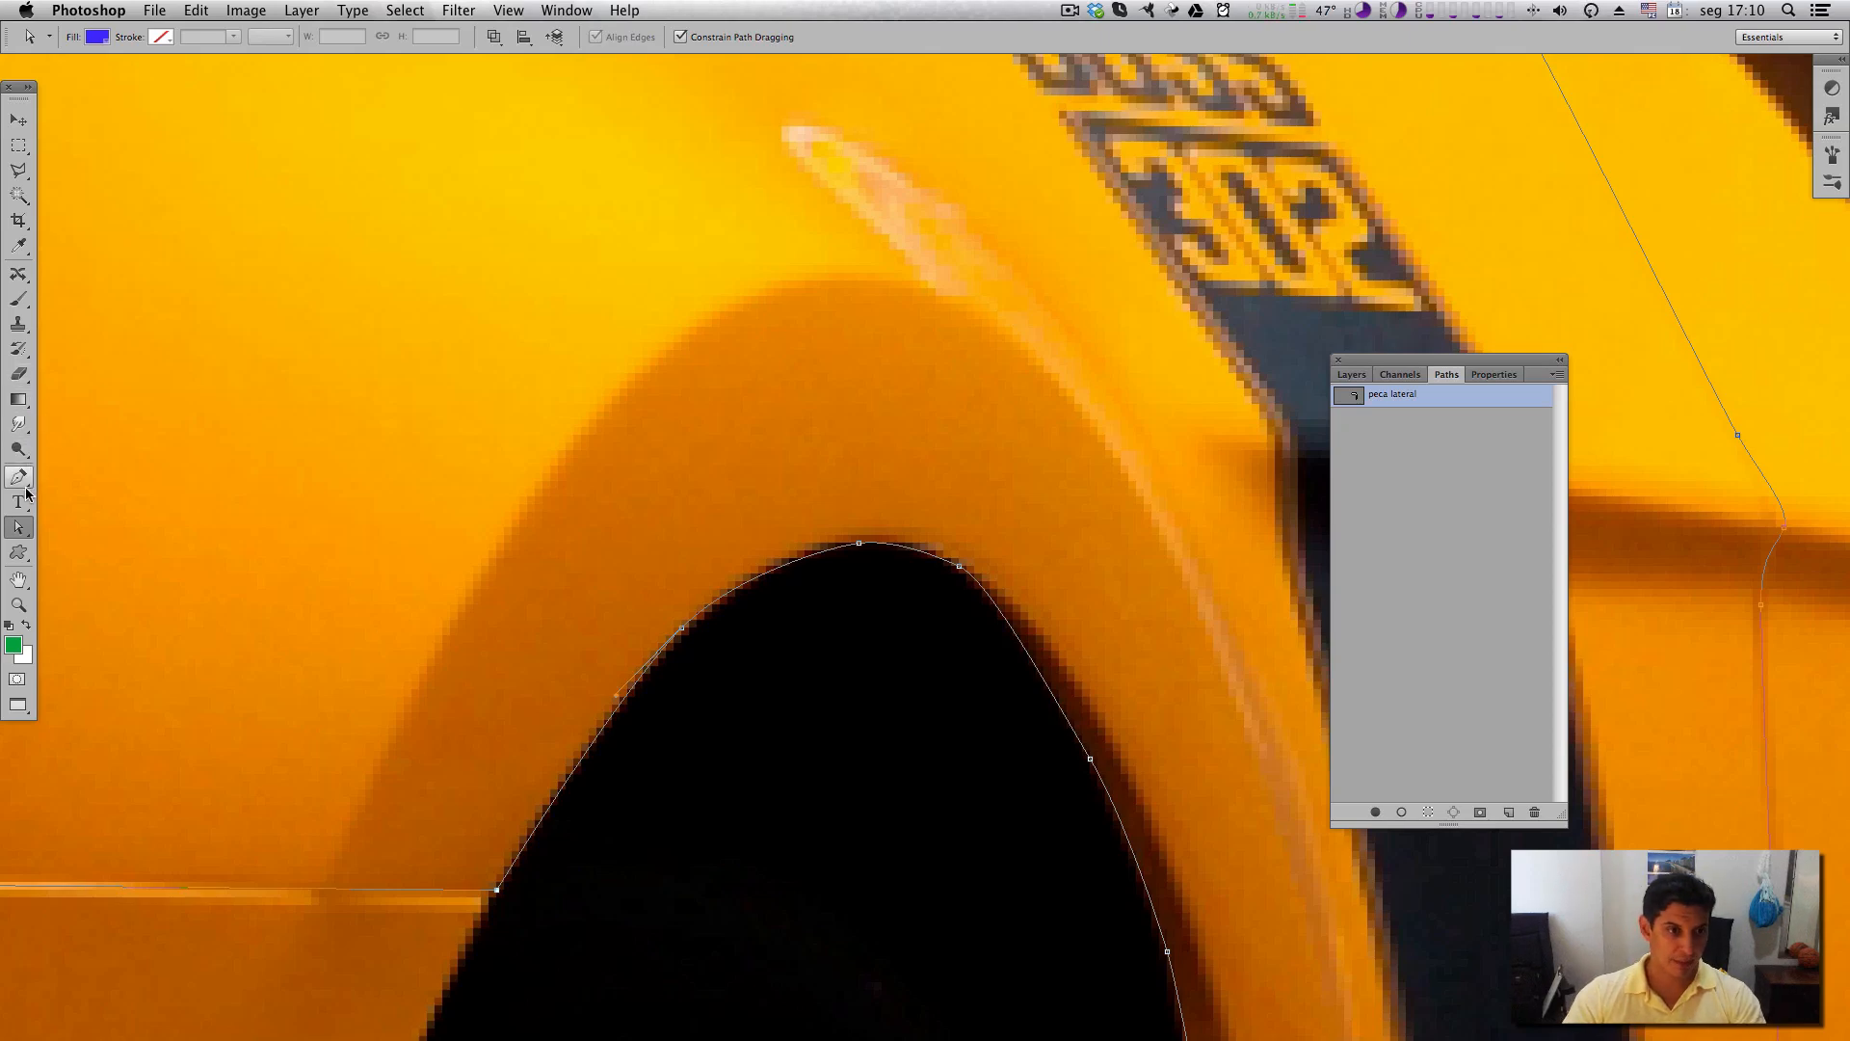
Delete the extra anchor on the front side of the wheel arch and lengthen the top anchor's handle to follow the arch.
left_click_drag(27, 487, 135, 518)
left_click(676, 627)
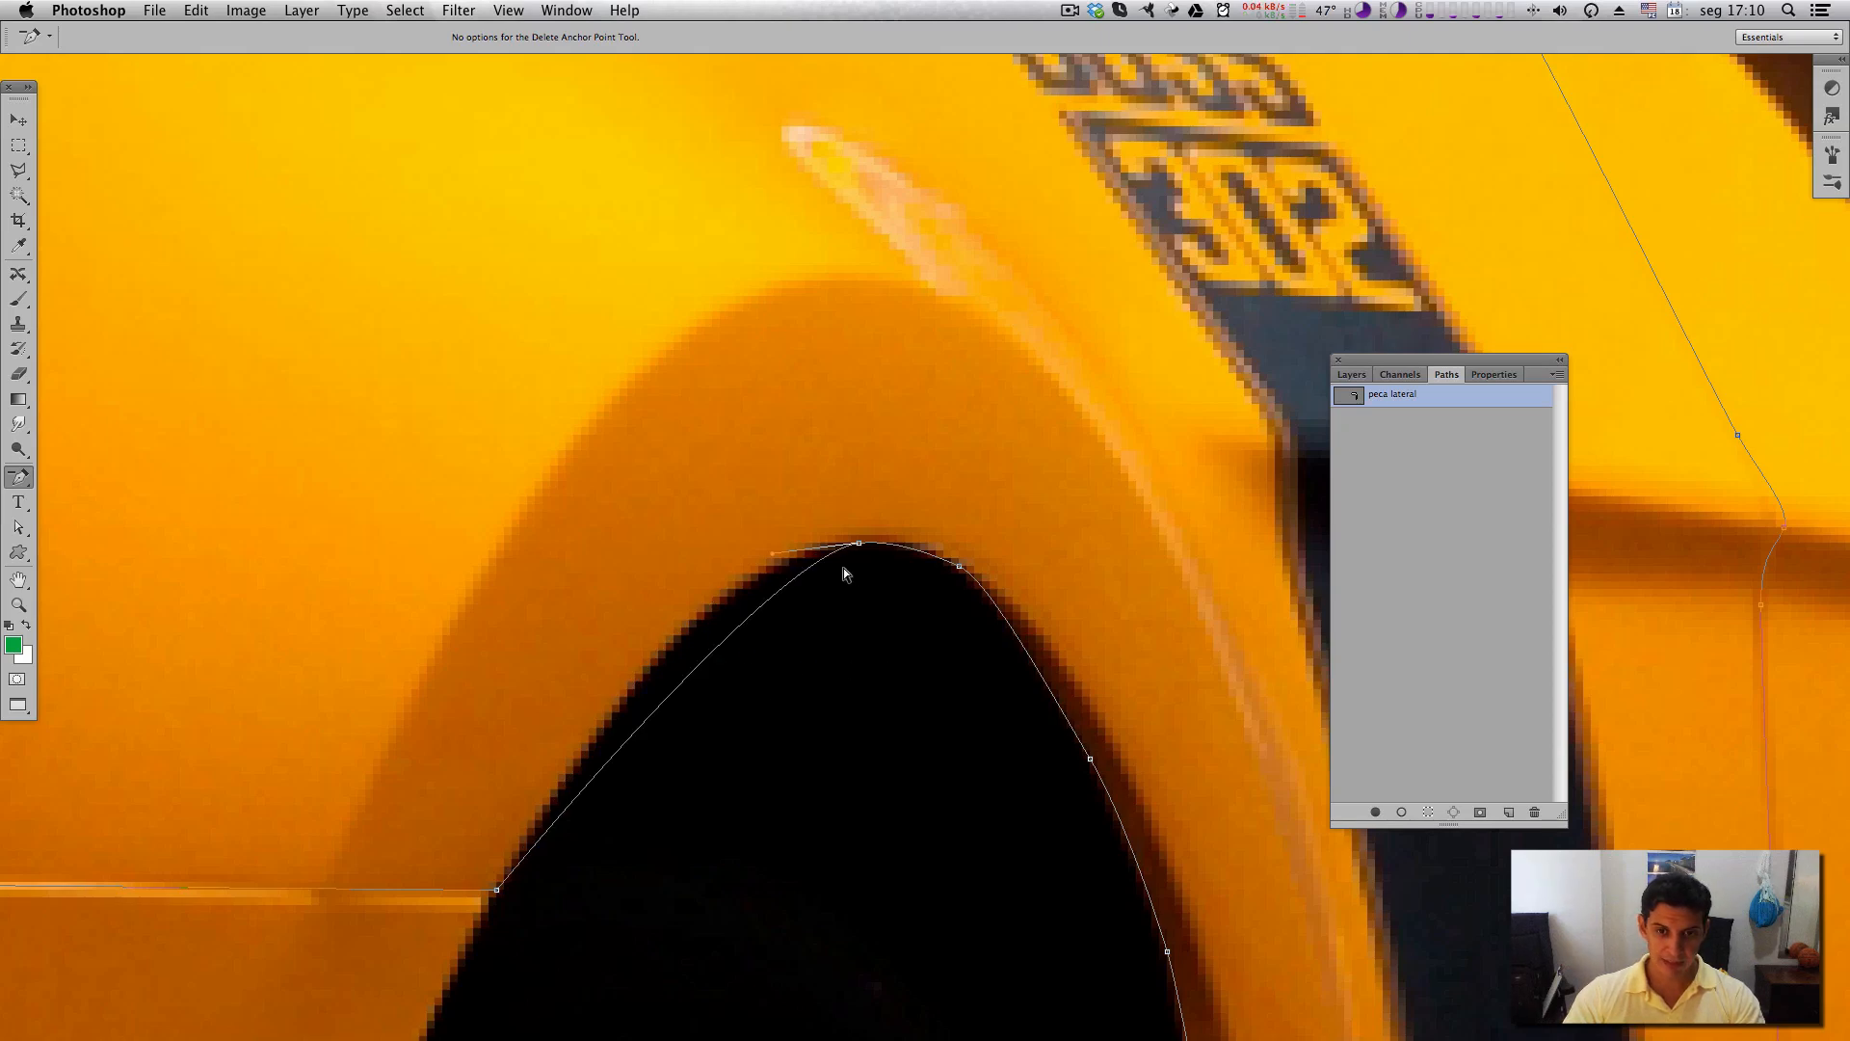
left_click(19, 527)
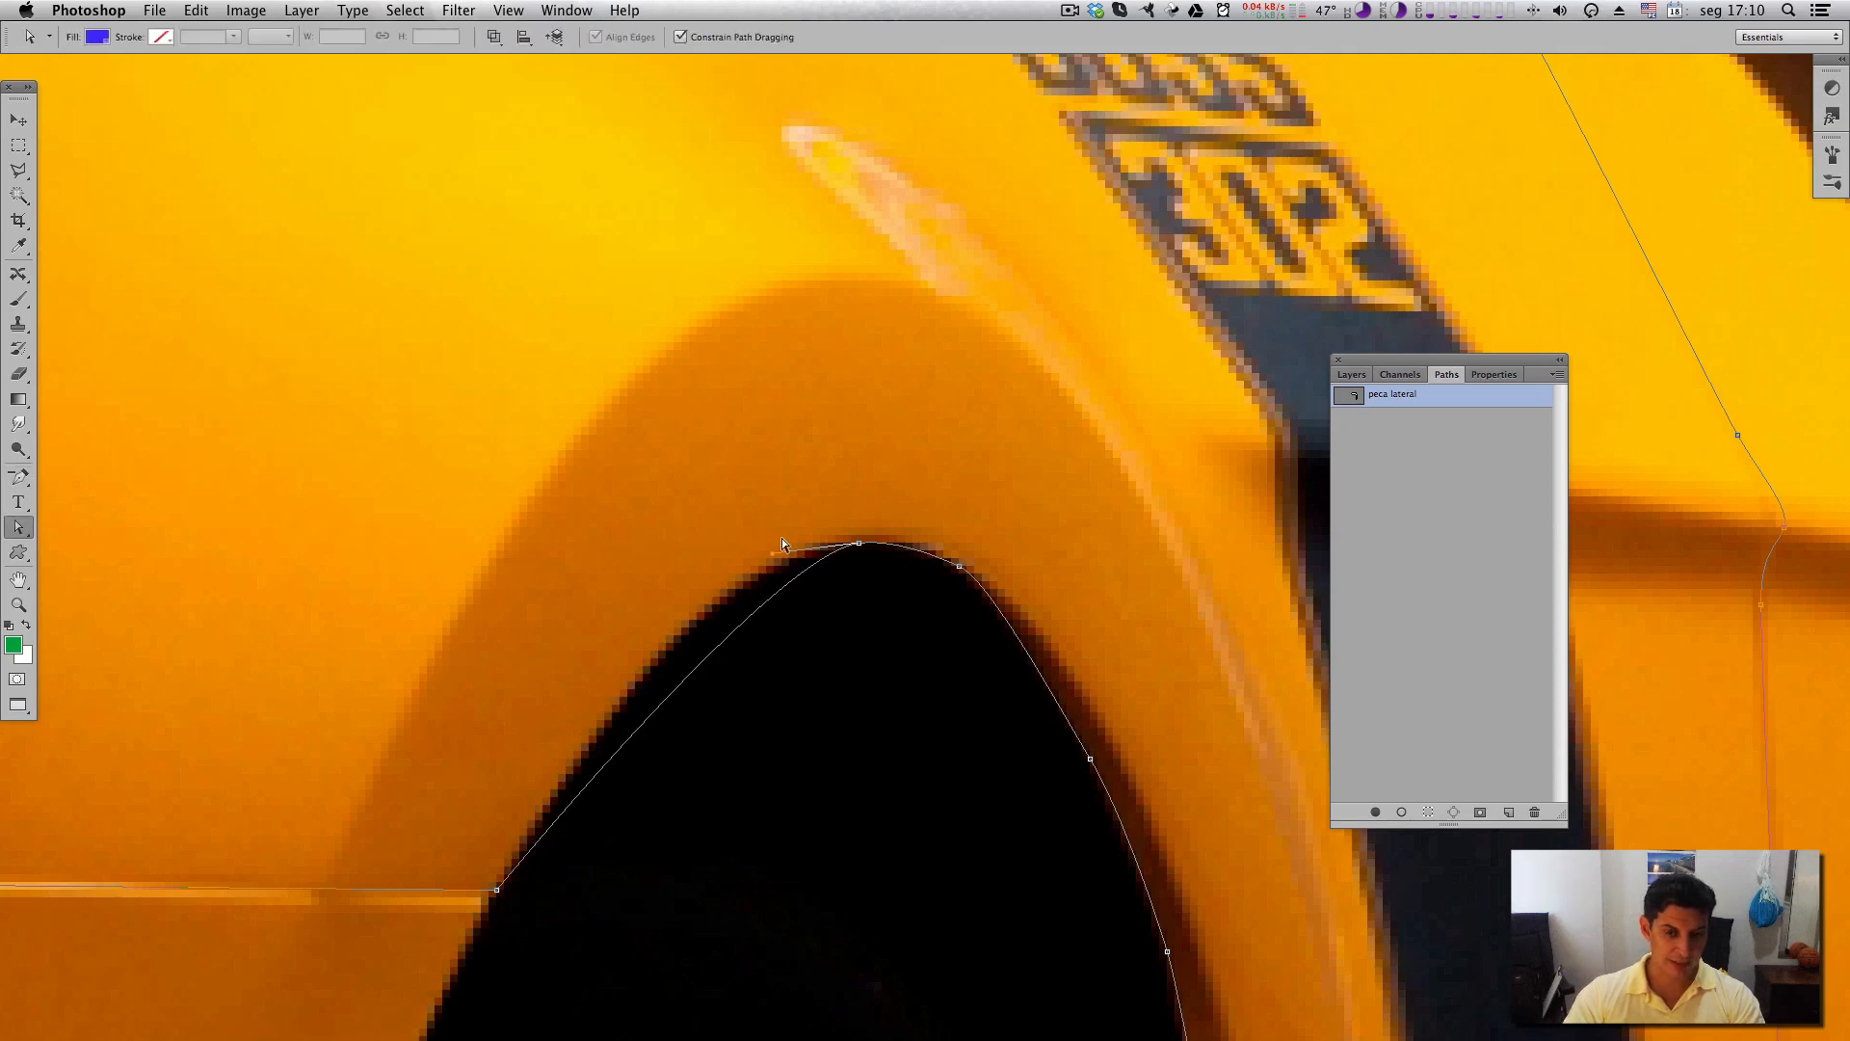
left_click_drag(775, 555, 665, 565)
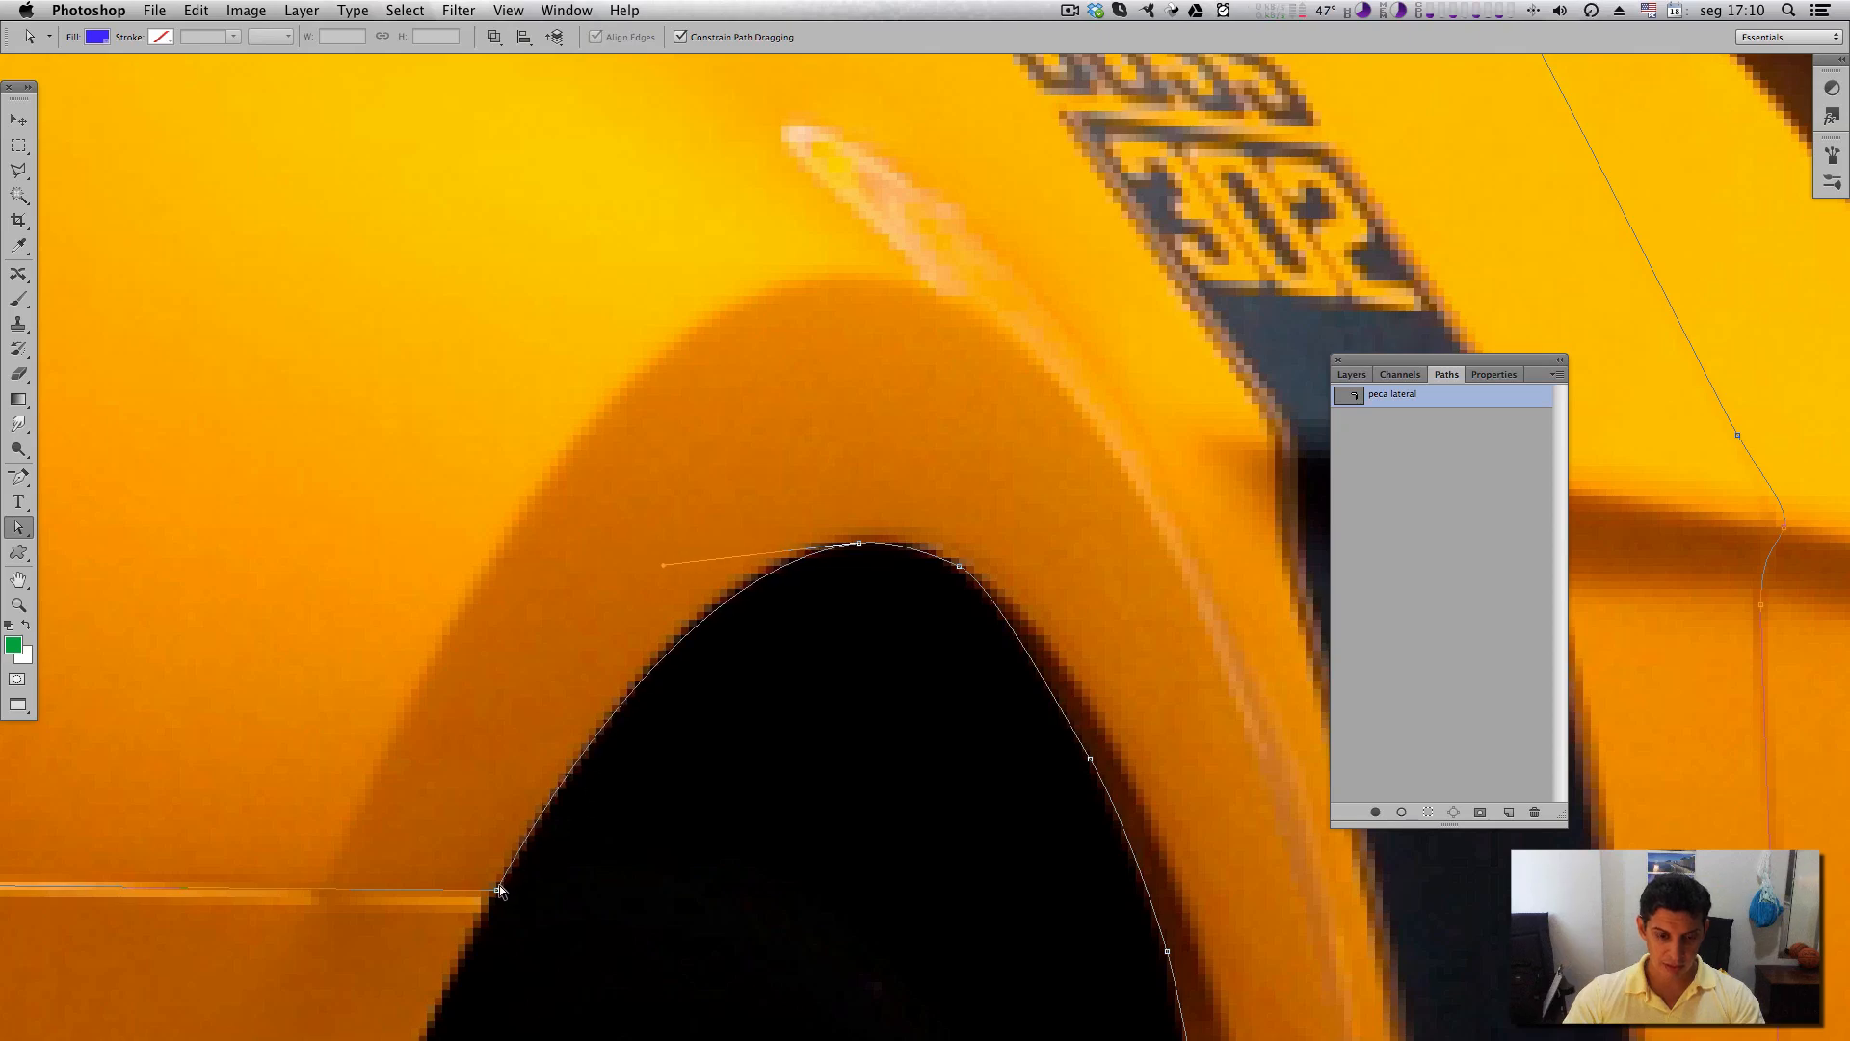
left_click_drag(500, 884, 504, 889)
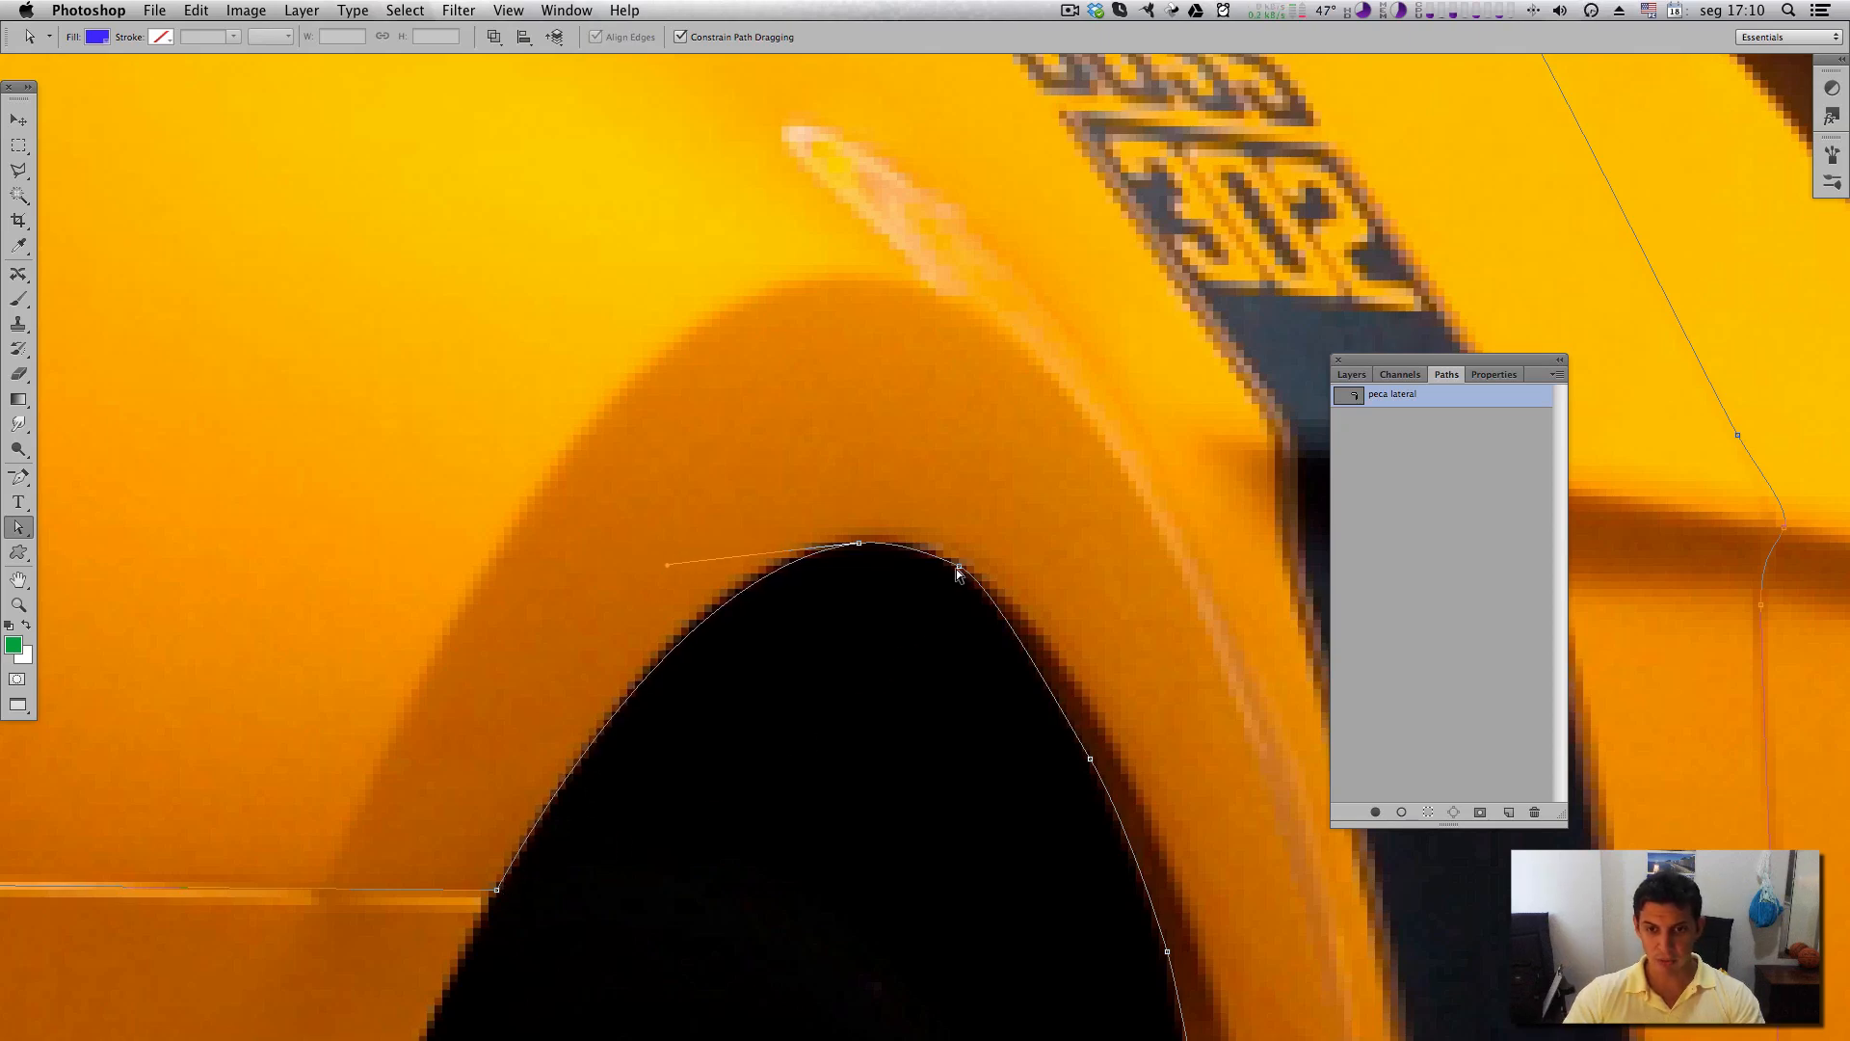
Shift the anchor just behind the top of the wheel arch and angle its handles to fit the curve.
left_click_drag(962, 569, 969, 576)
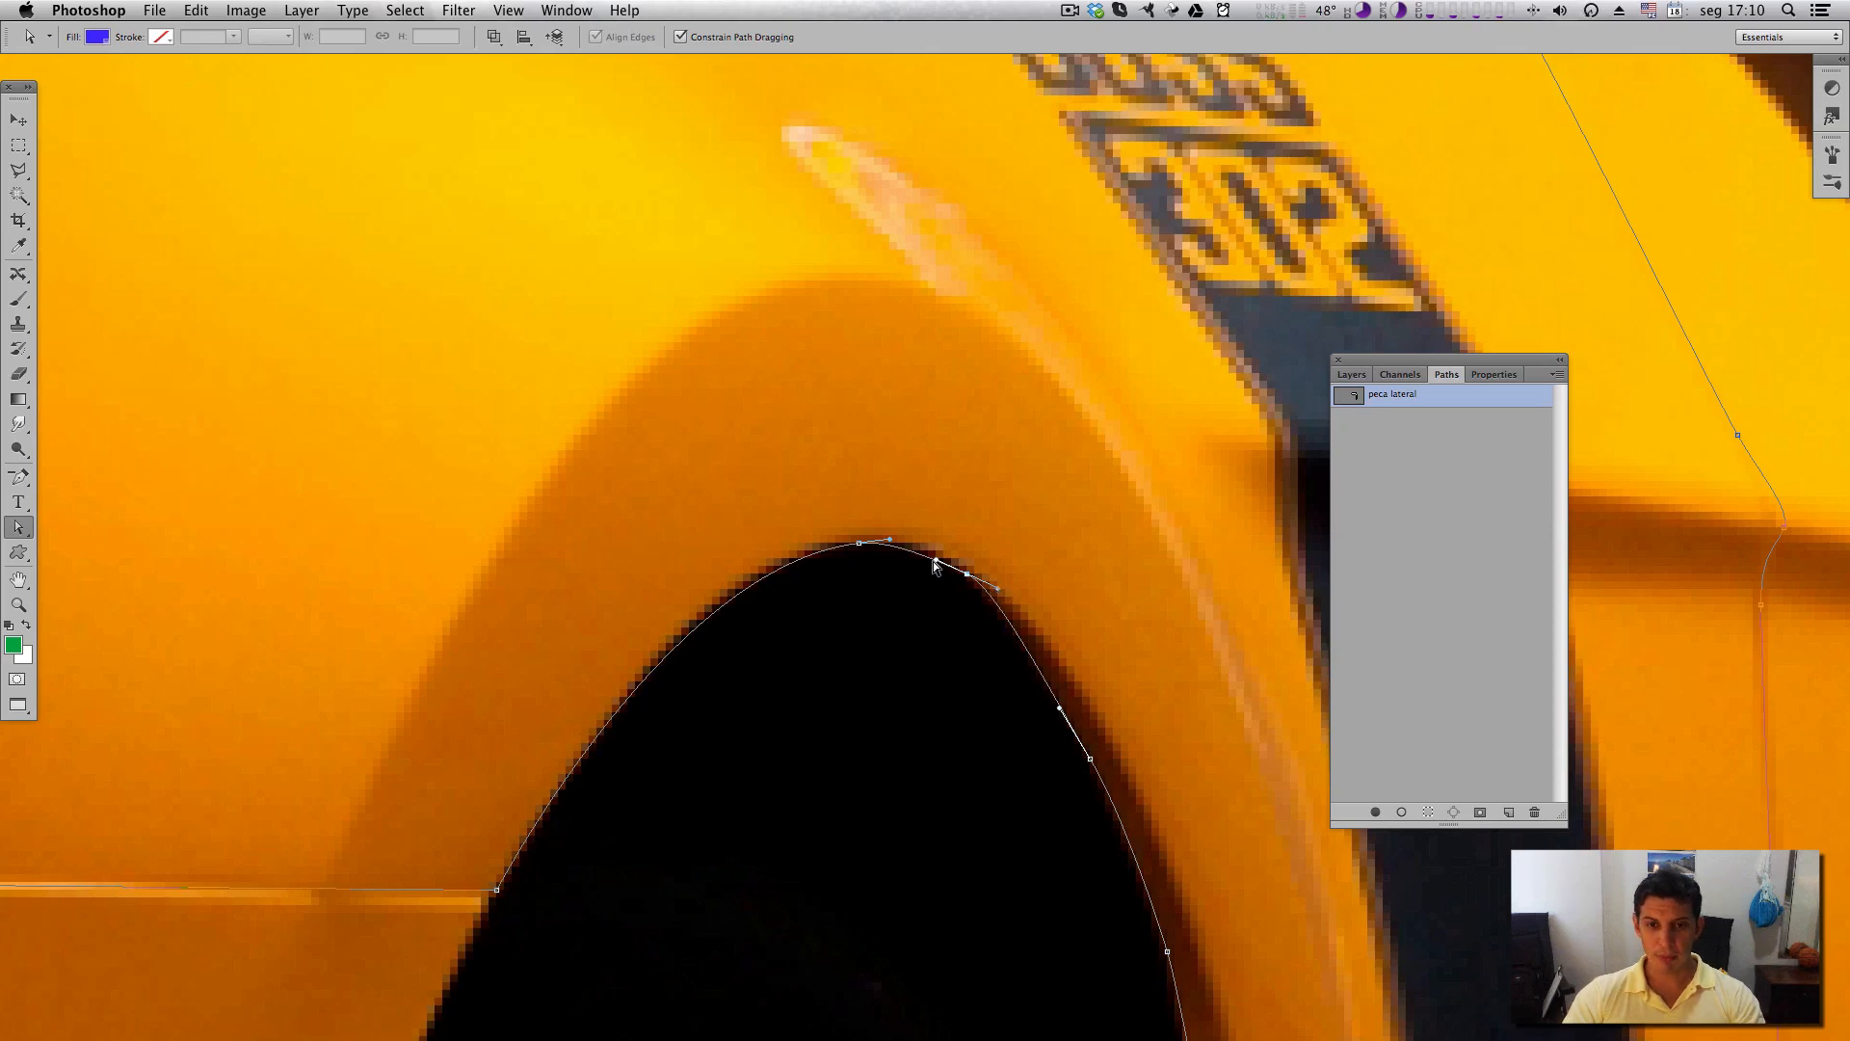
left_click_drag(934, 562, 930, 550)
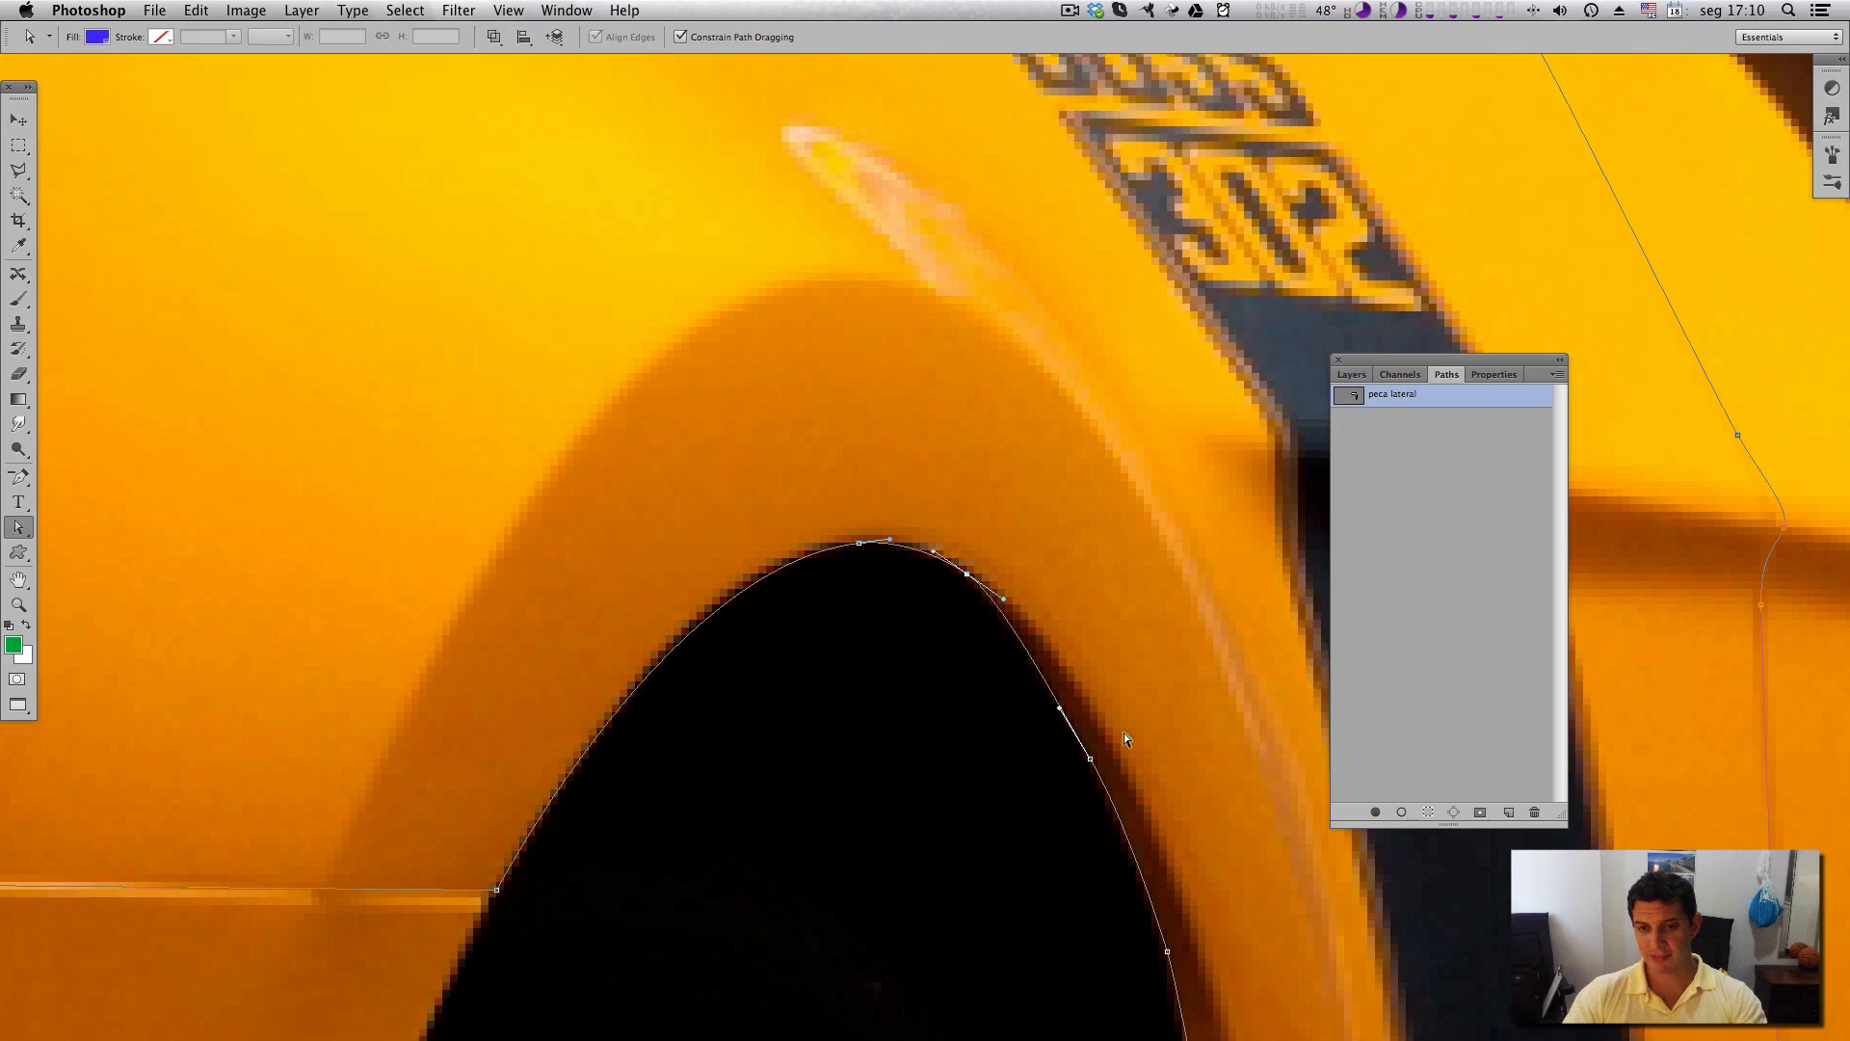
left_click_drag(1003, 600, 1009, 606)
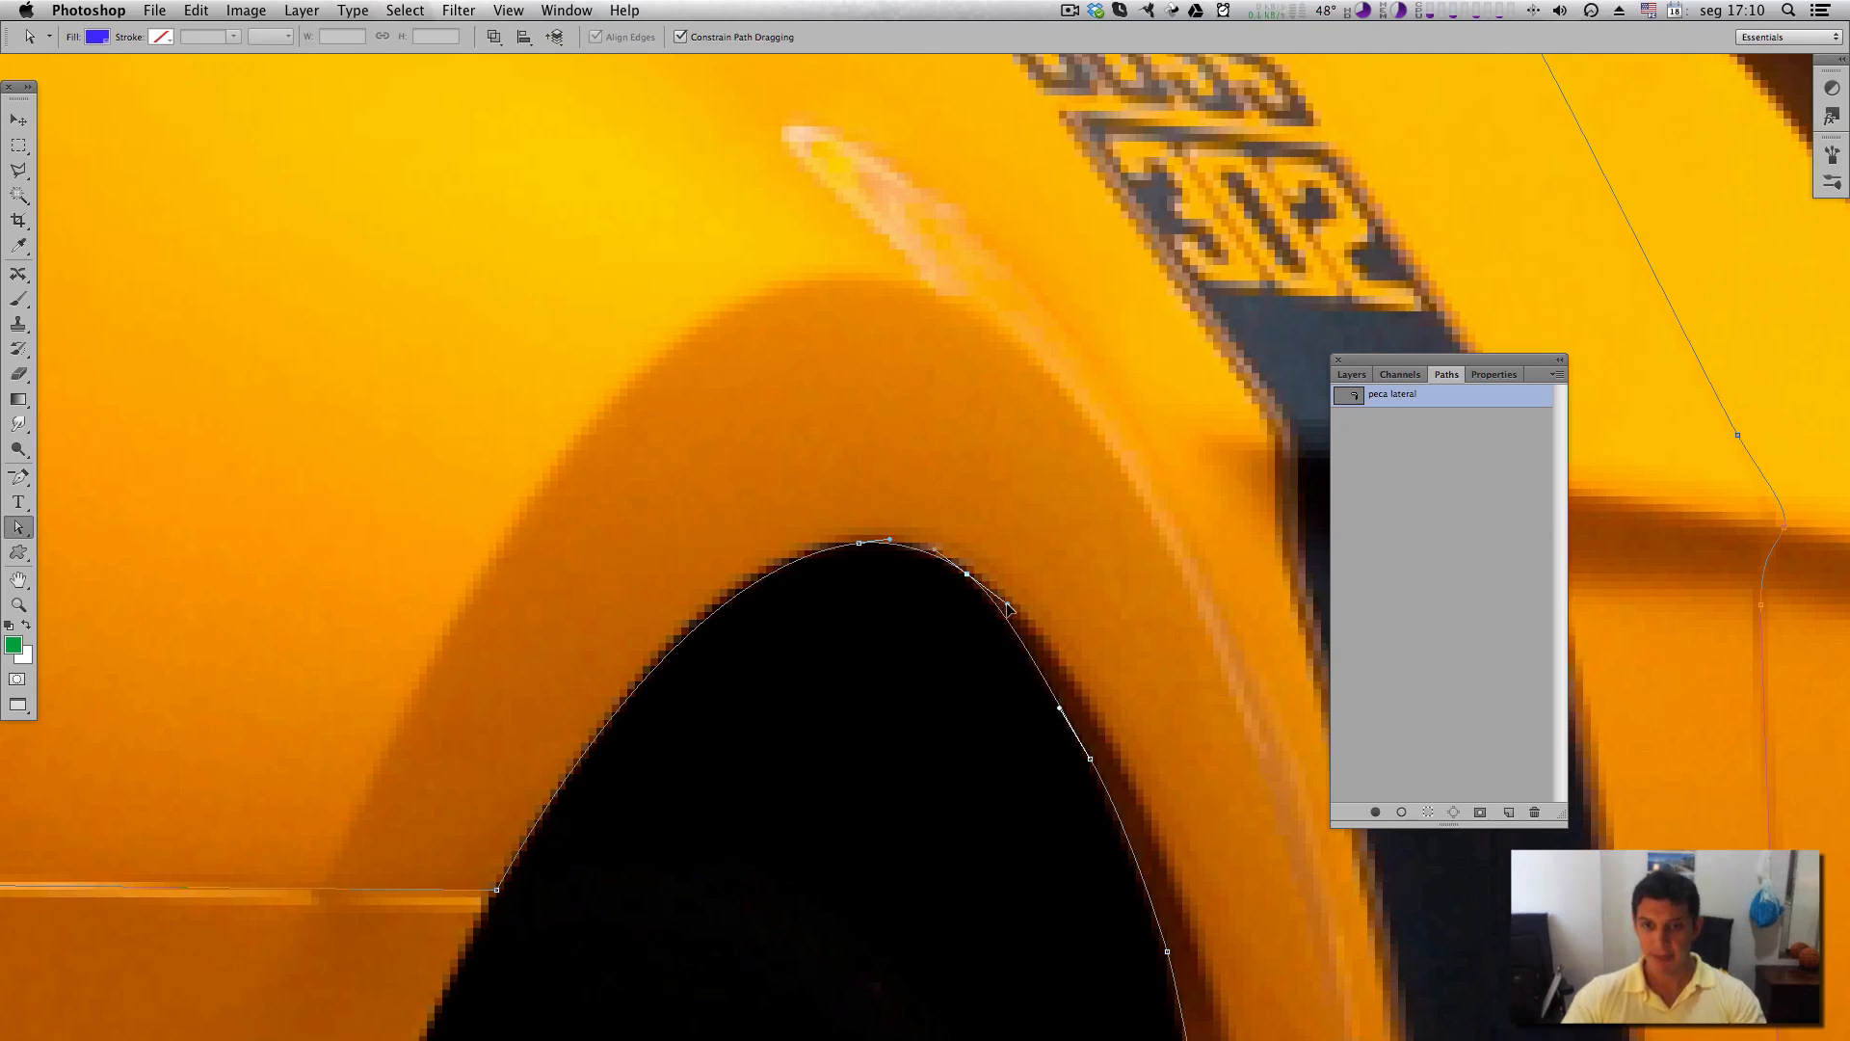
Check the anchors down the rear side of the wheel arch and nudge the lower anchor where the arch meets the tyre.
left_click_drag(1177, 847, 1075, 609)
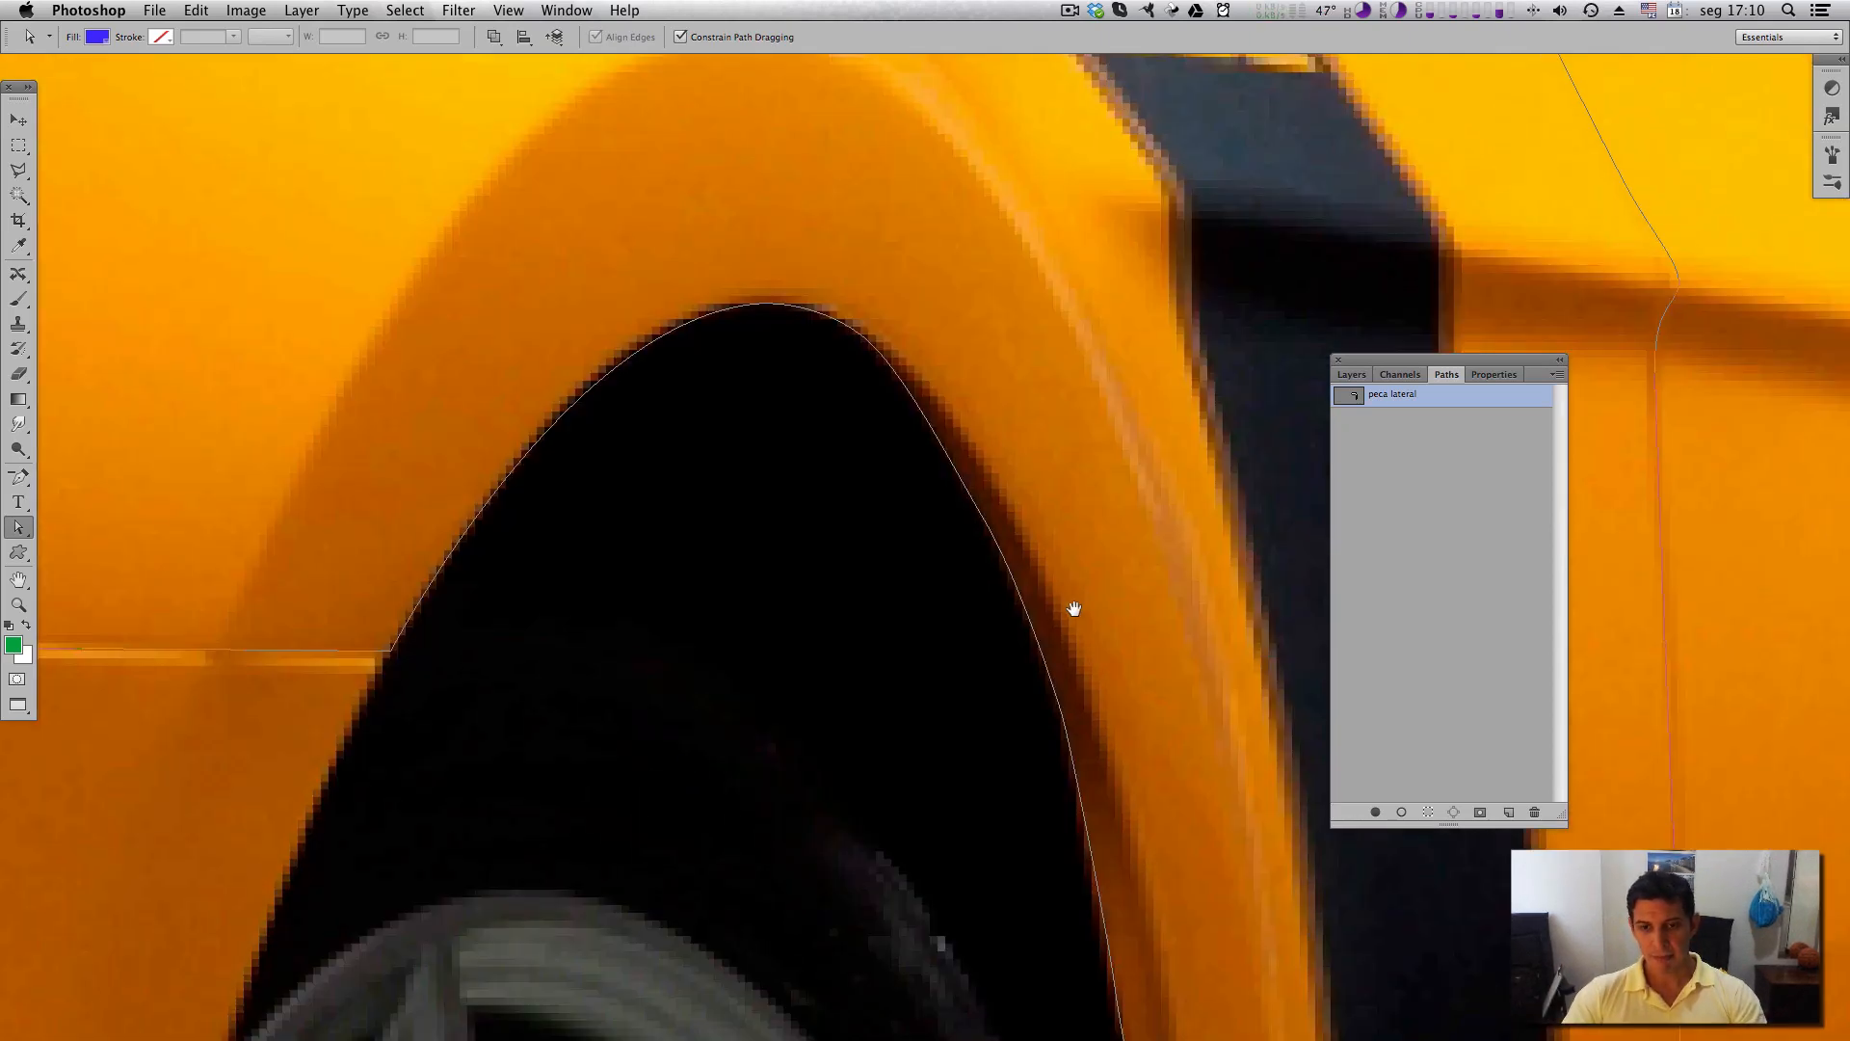
left_click(1033, 640)
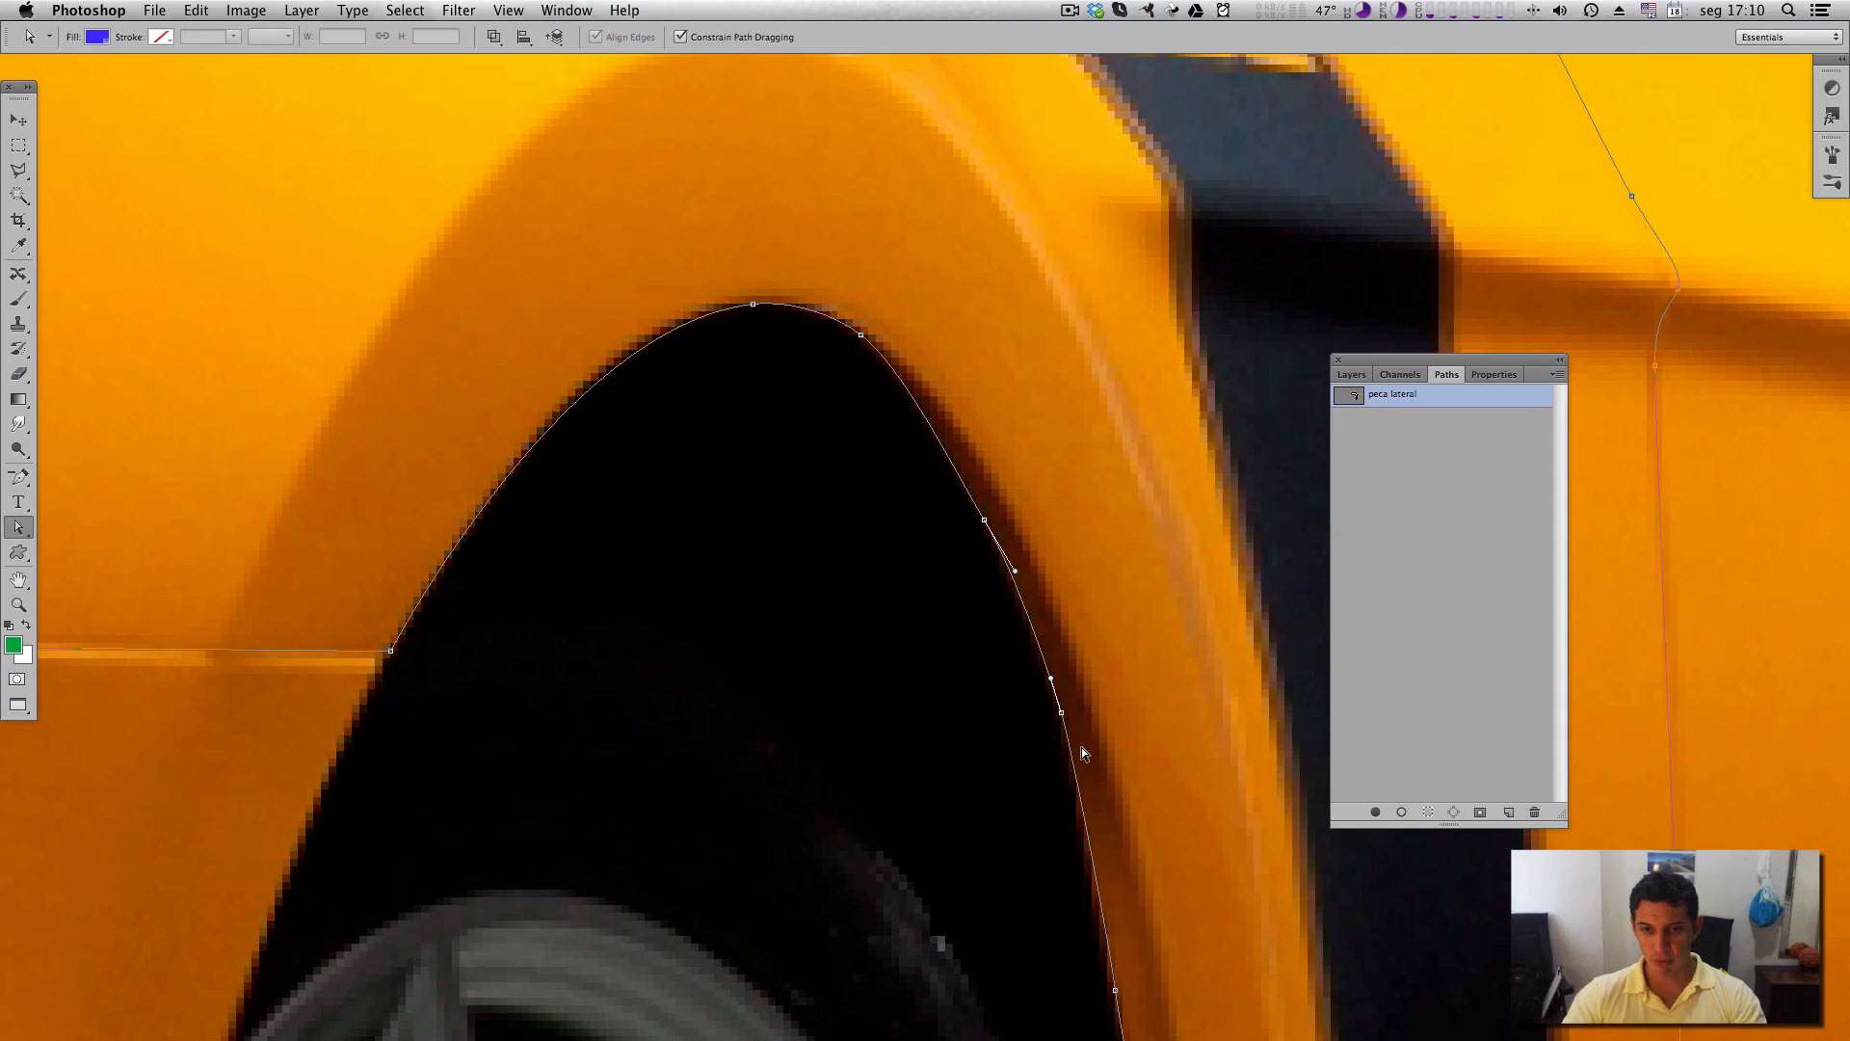
left_click(1062, 714)
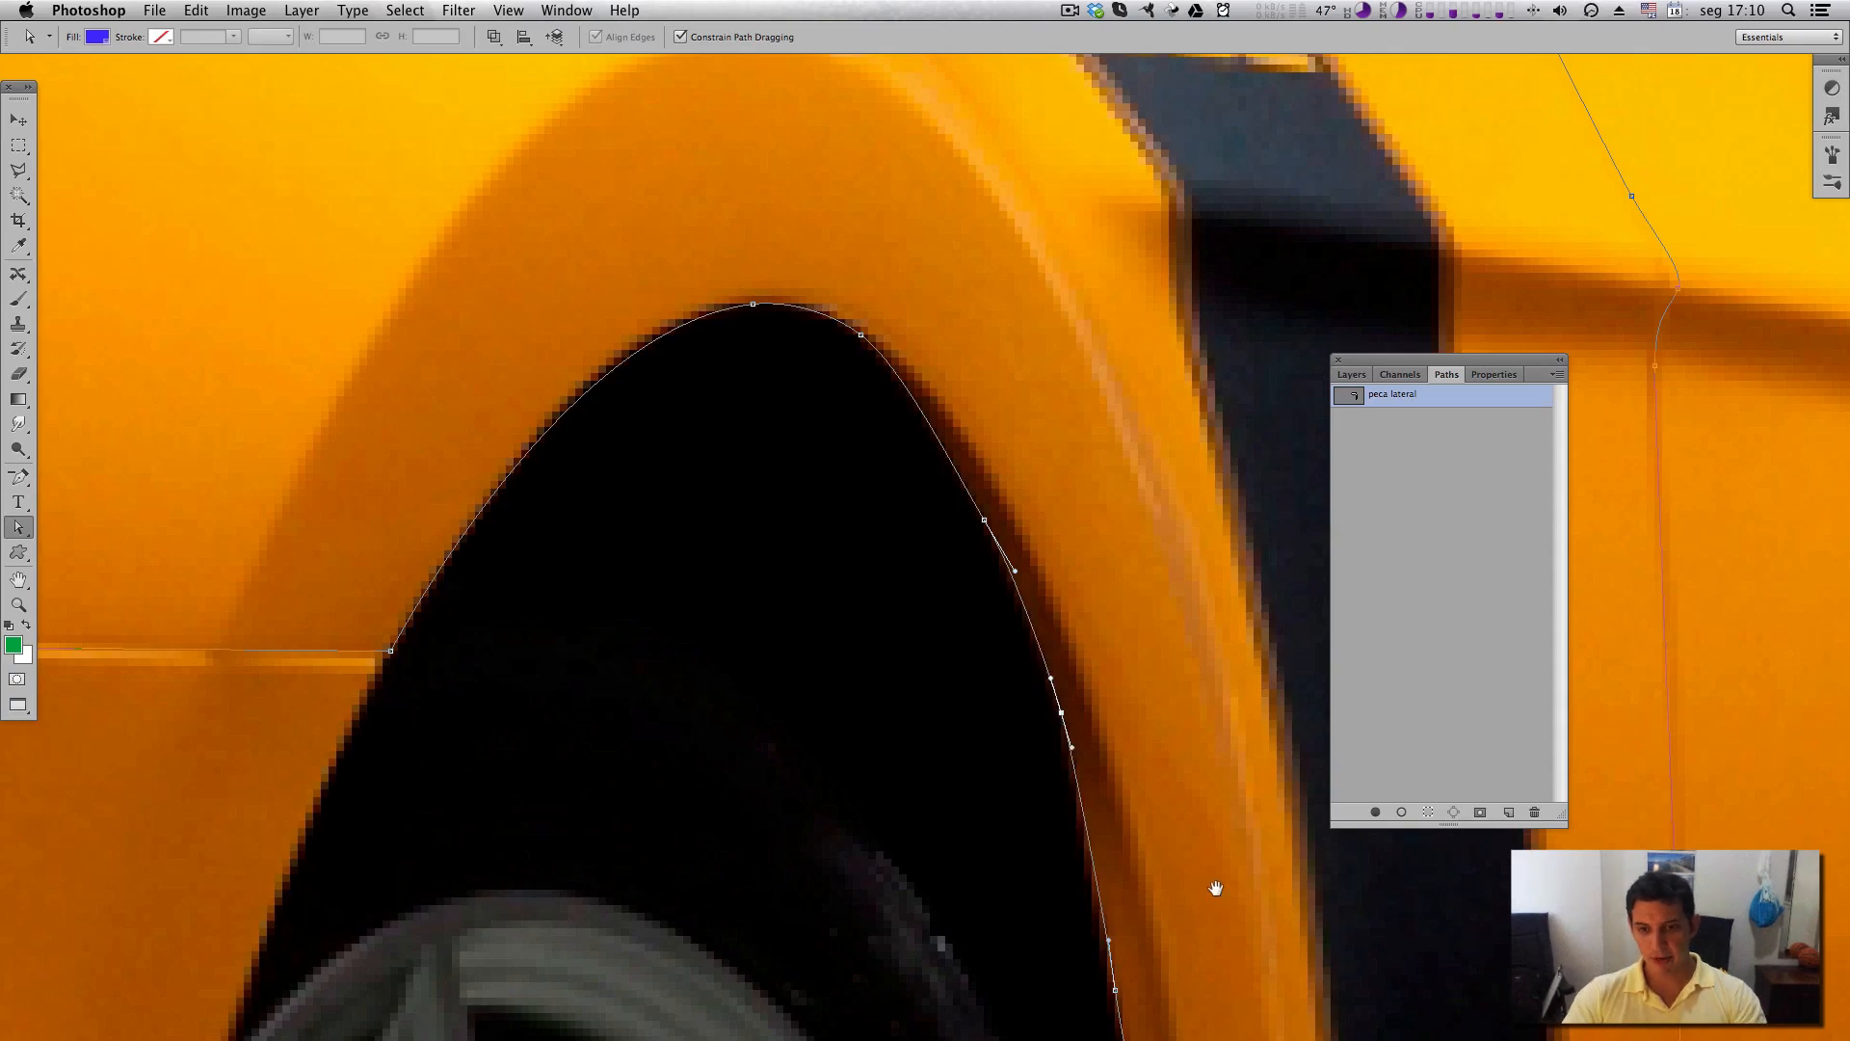
left_click_drag(1218, 887, 1154, 492)
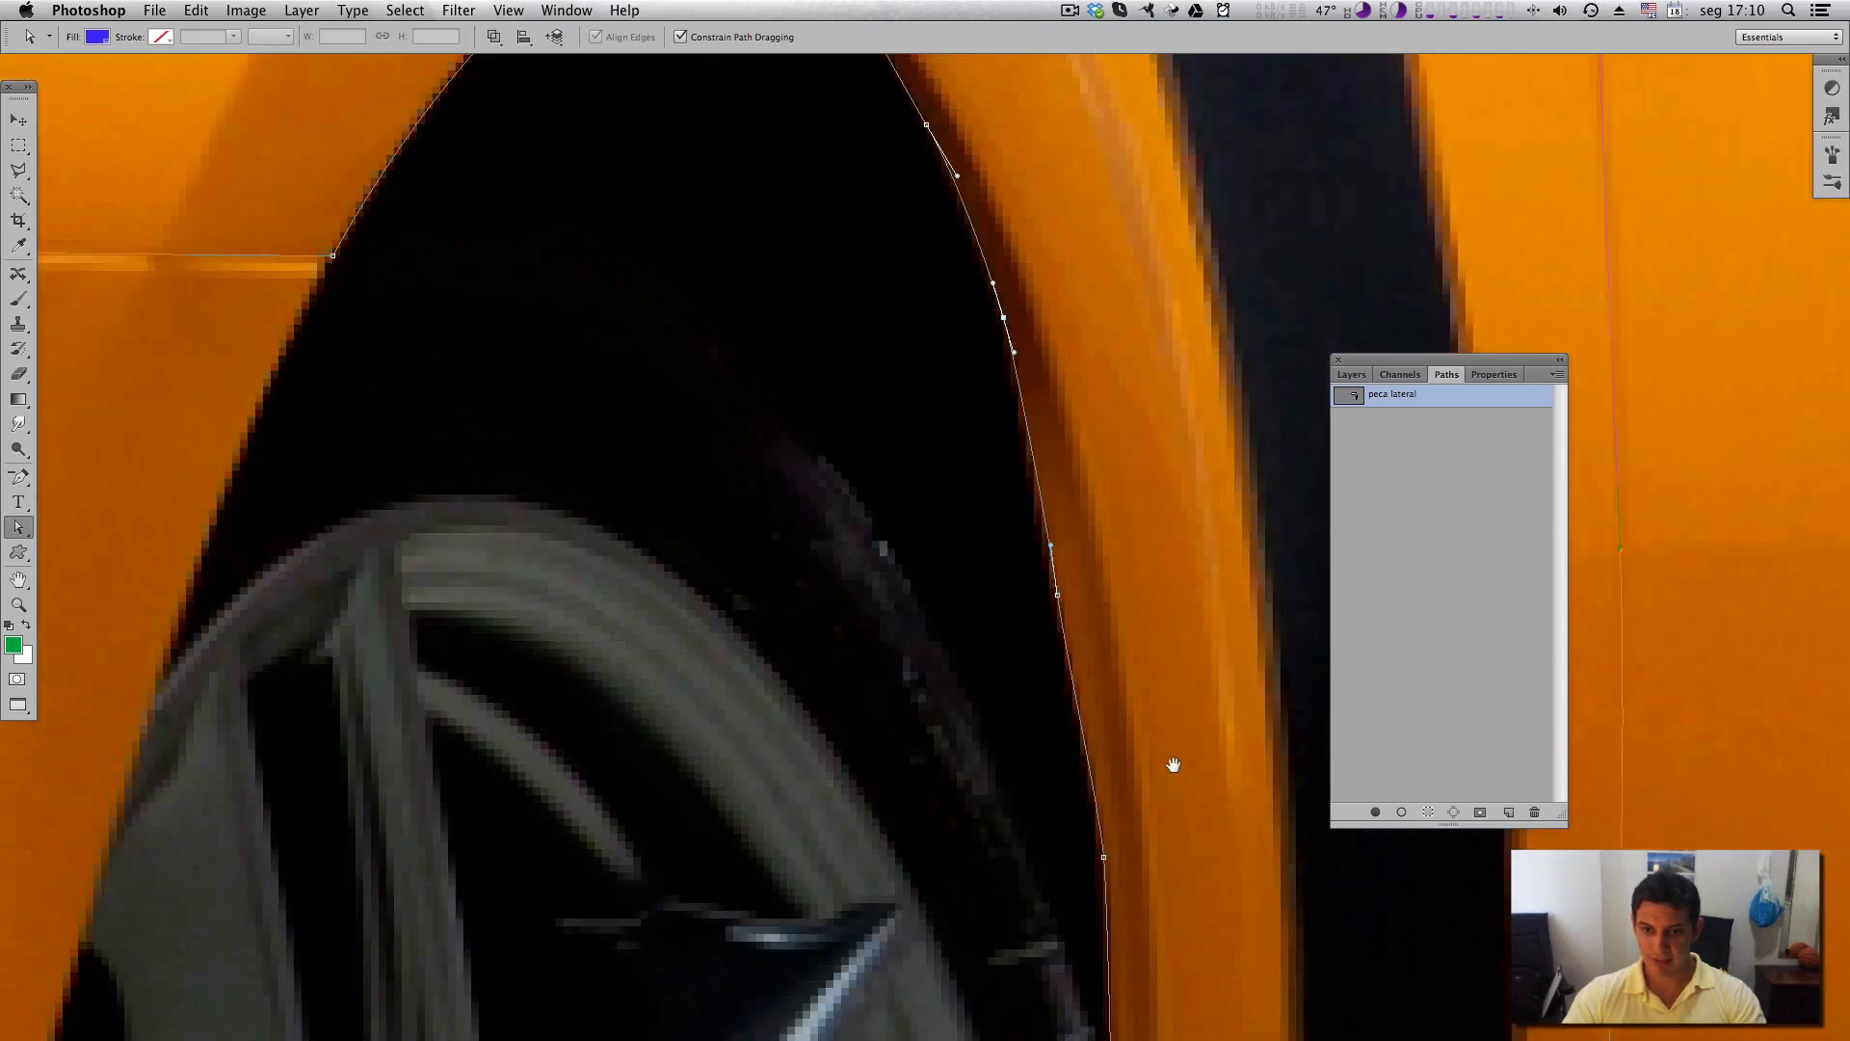
left_click_drag(1173, 764, 1088, 608)
left_click(1047, 599)
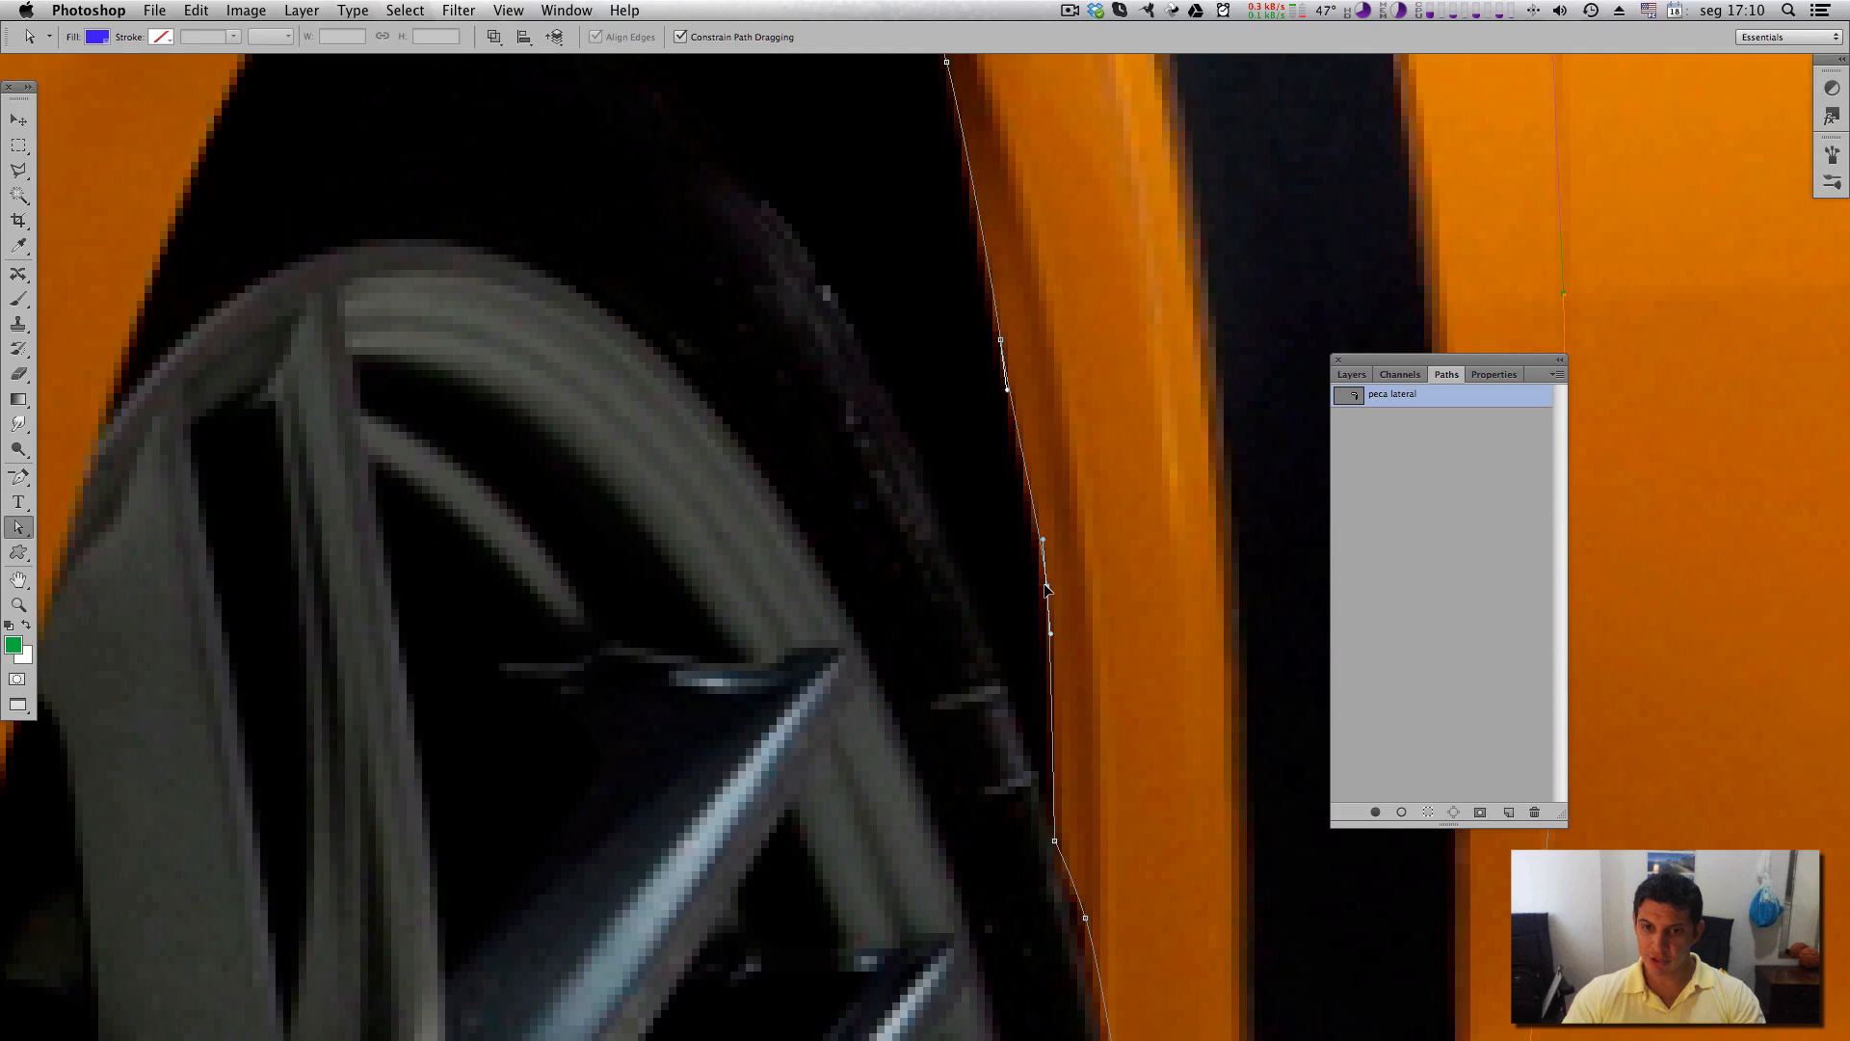
left_click_drag(1092, 771, 1094, 725)
left_click(1089, 707)
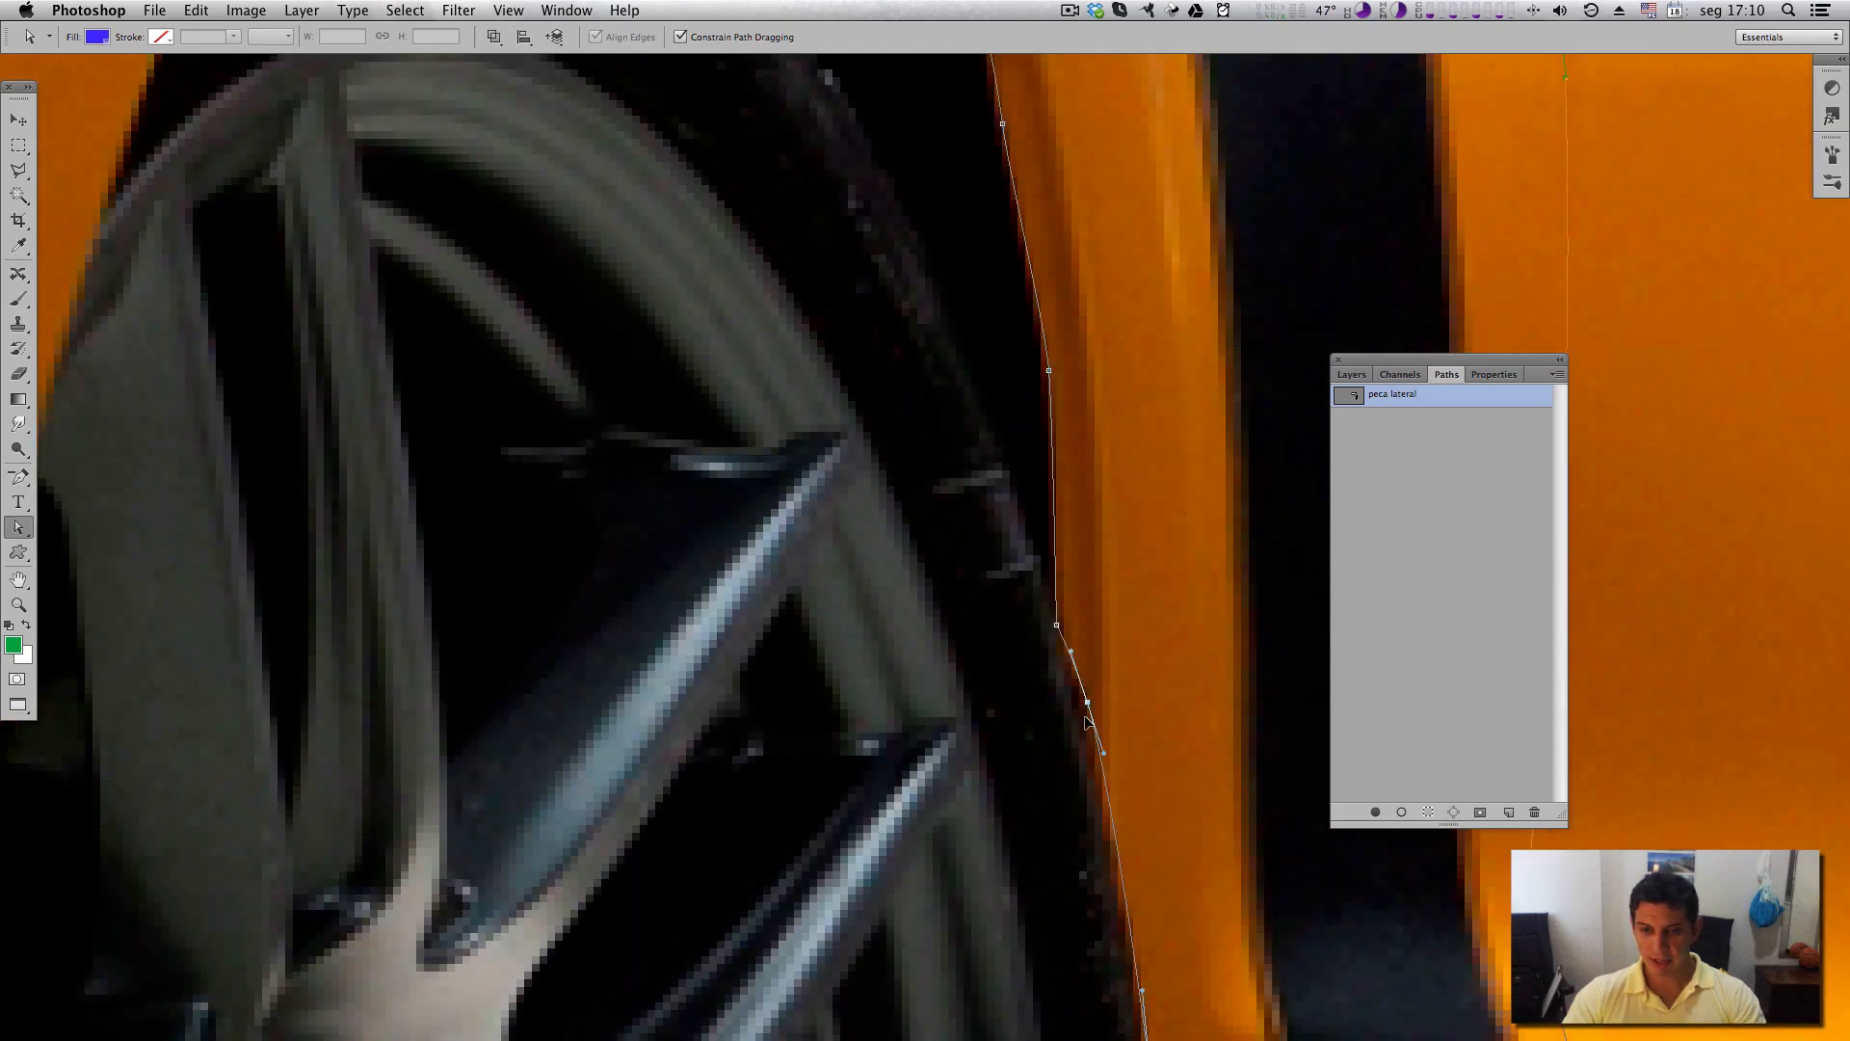
left_click_drag(1054, 626, 1056, 636)
left_click_drag(1115, 720, 1033, 795)
Check the path up the door gap, past the body crease, and along the fender's upper edge below the windshield.
left_click_drag(1044, 174, 1041, 714)
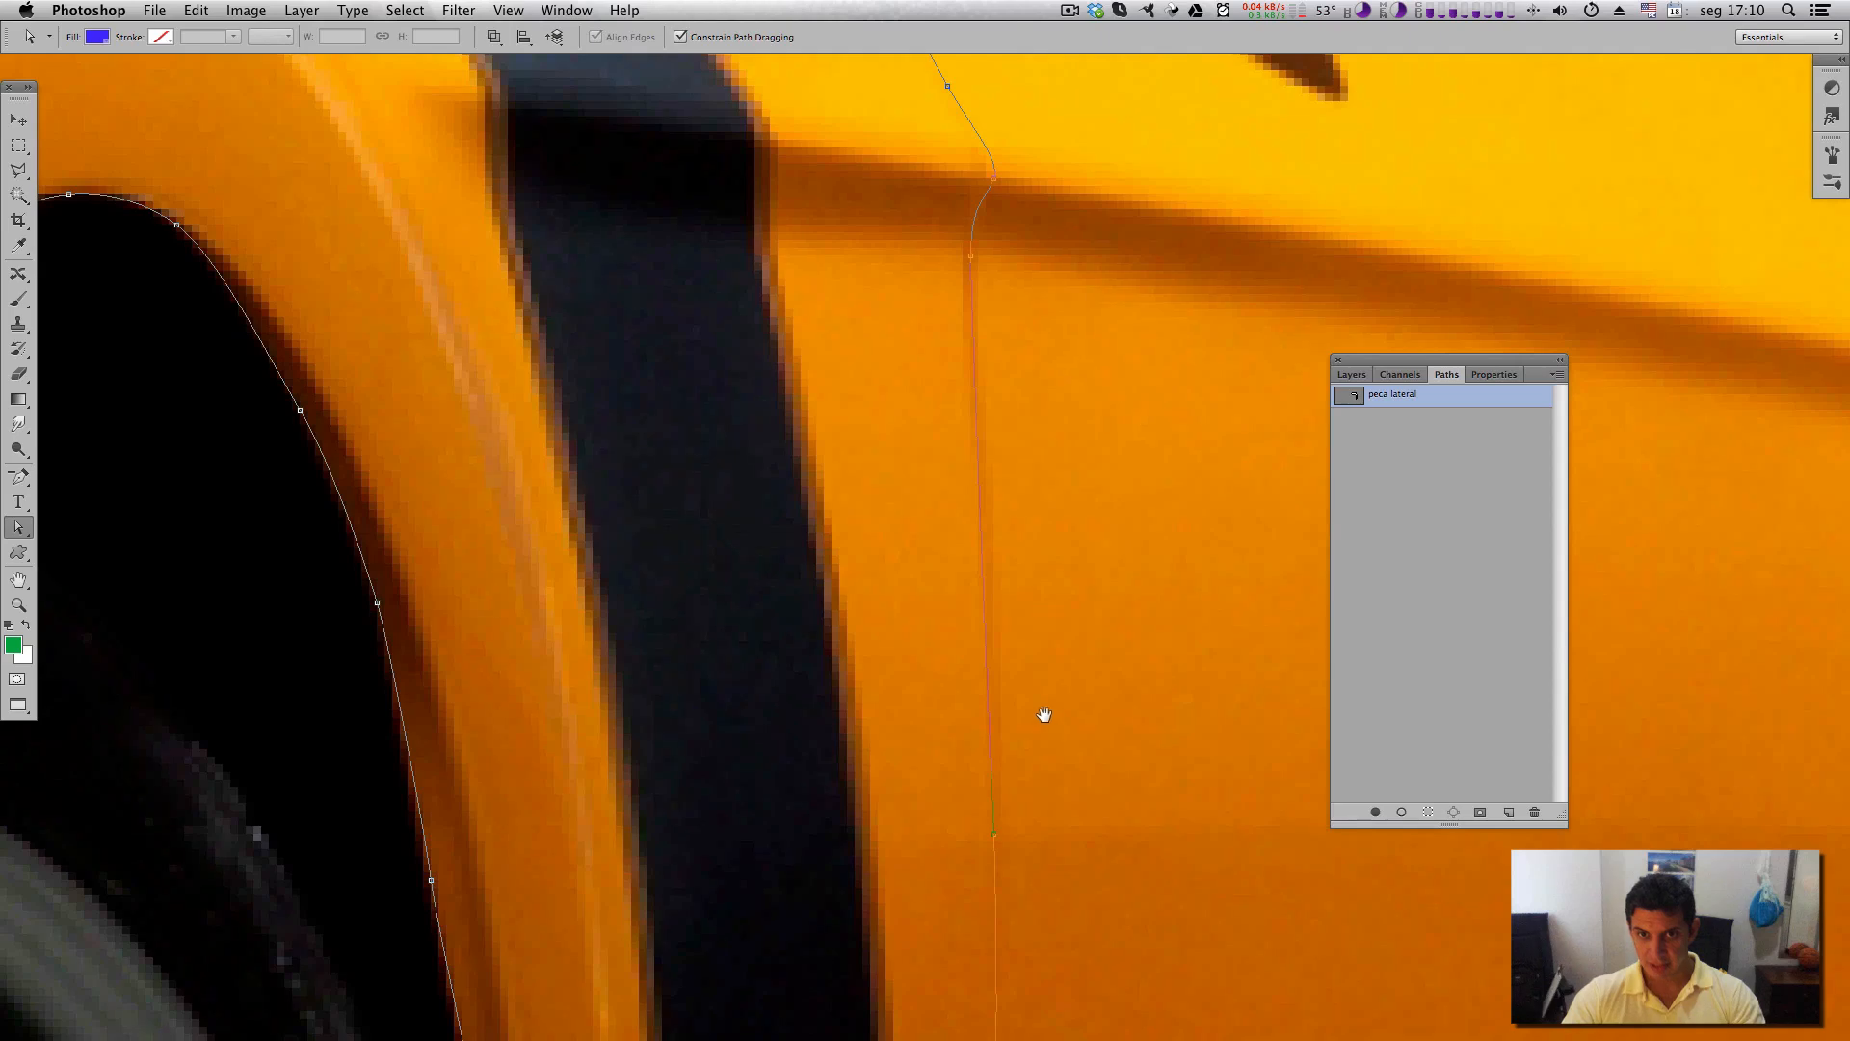
left_click_drag(1047, 445, 1021, 748)
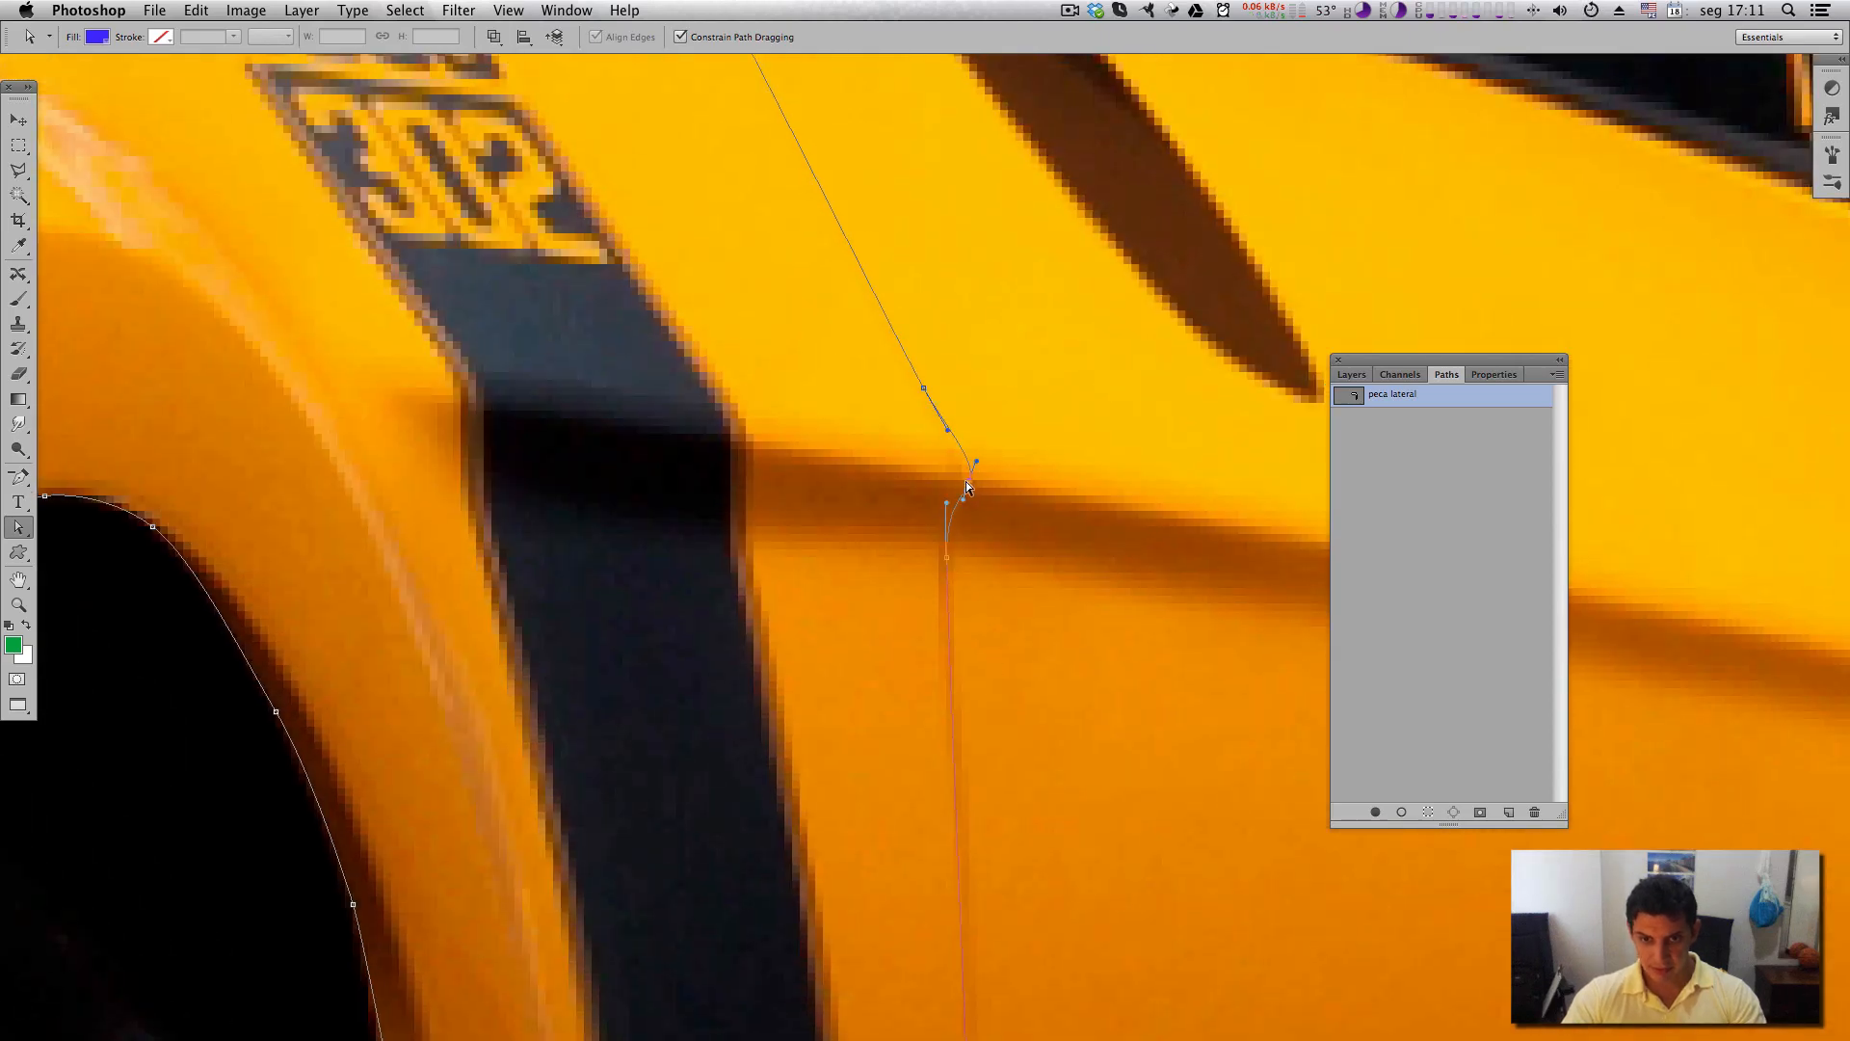
left_click_drag(966, 482, 992, 680)
left_click(1068, 544)
left_click_drag(839, 280, 951, 656)
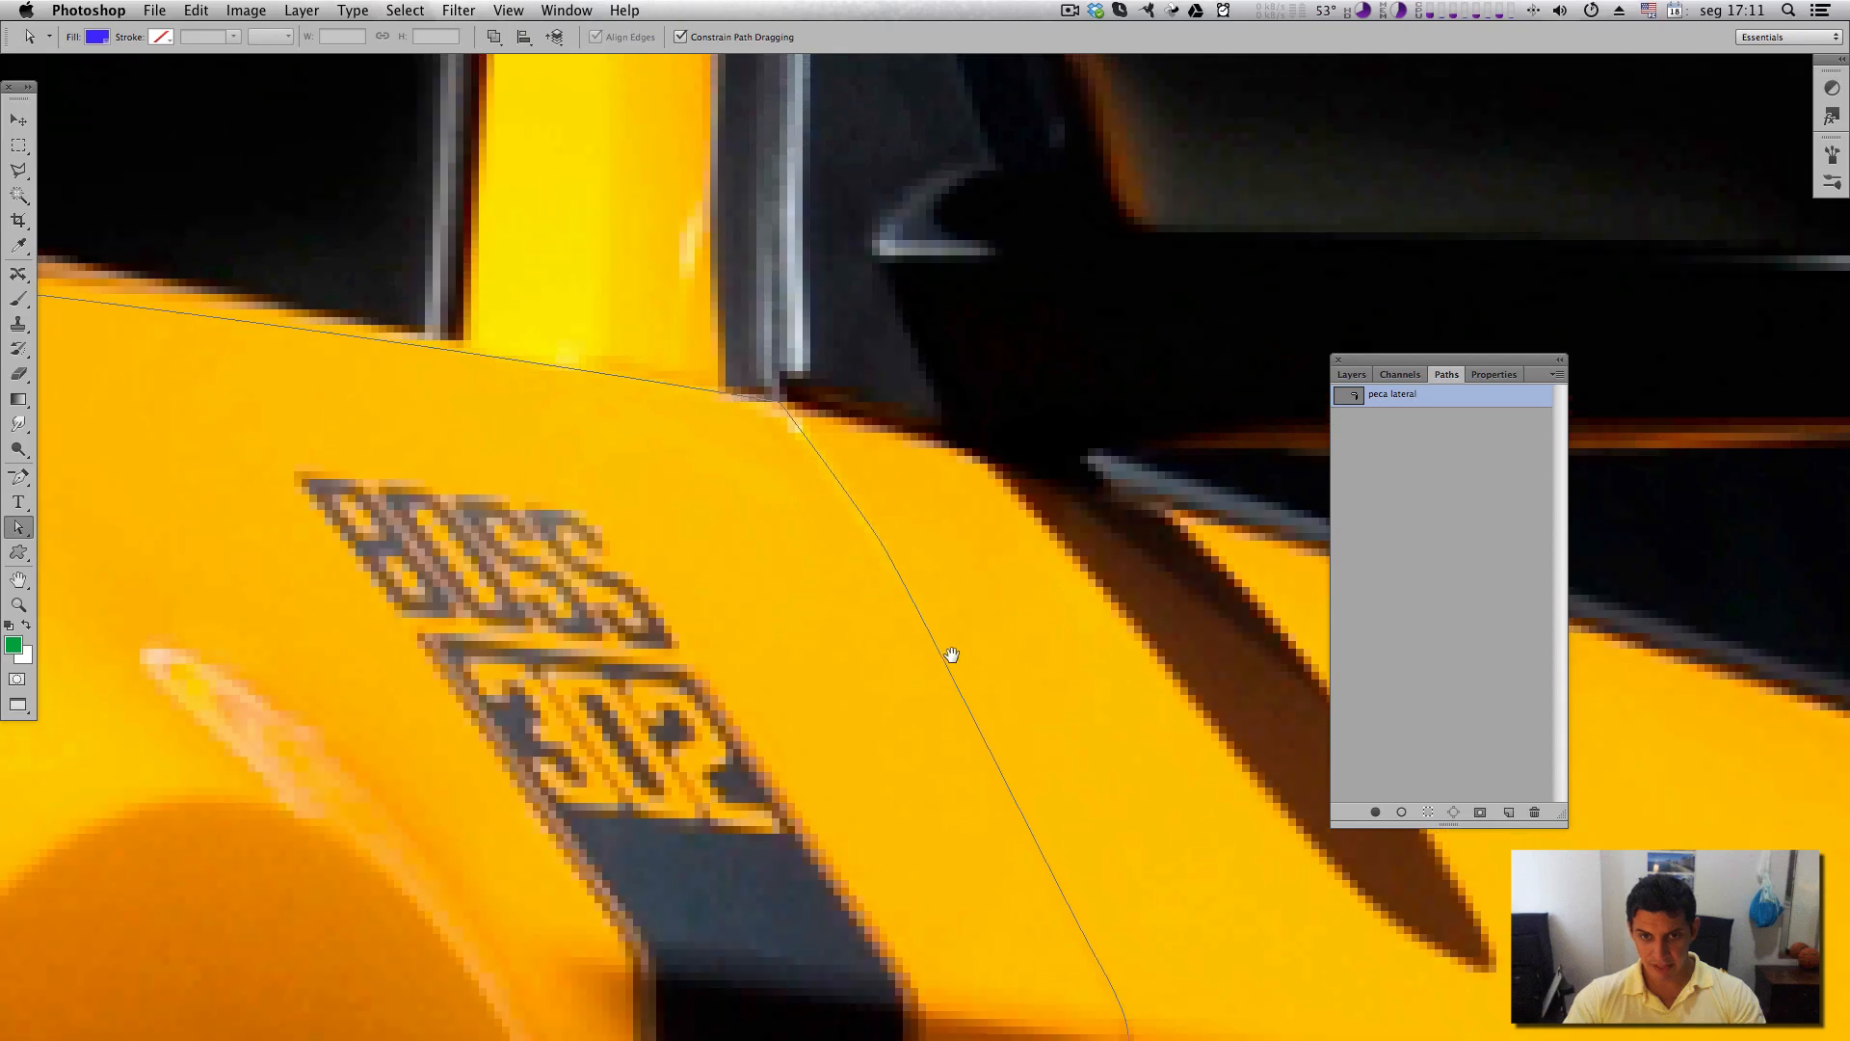
left_click_drag(706, 425, 967, 627)
left_click_drag(496, 545, 1054, 648)
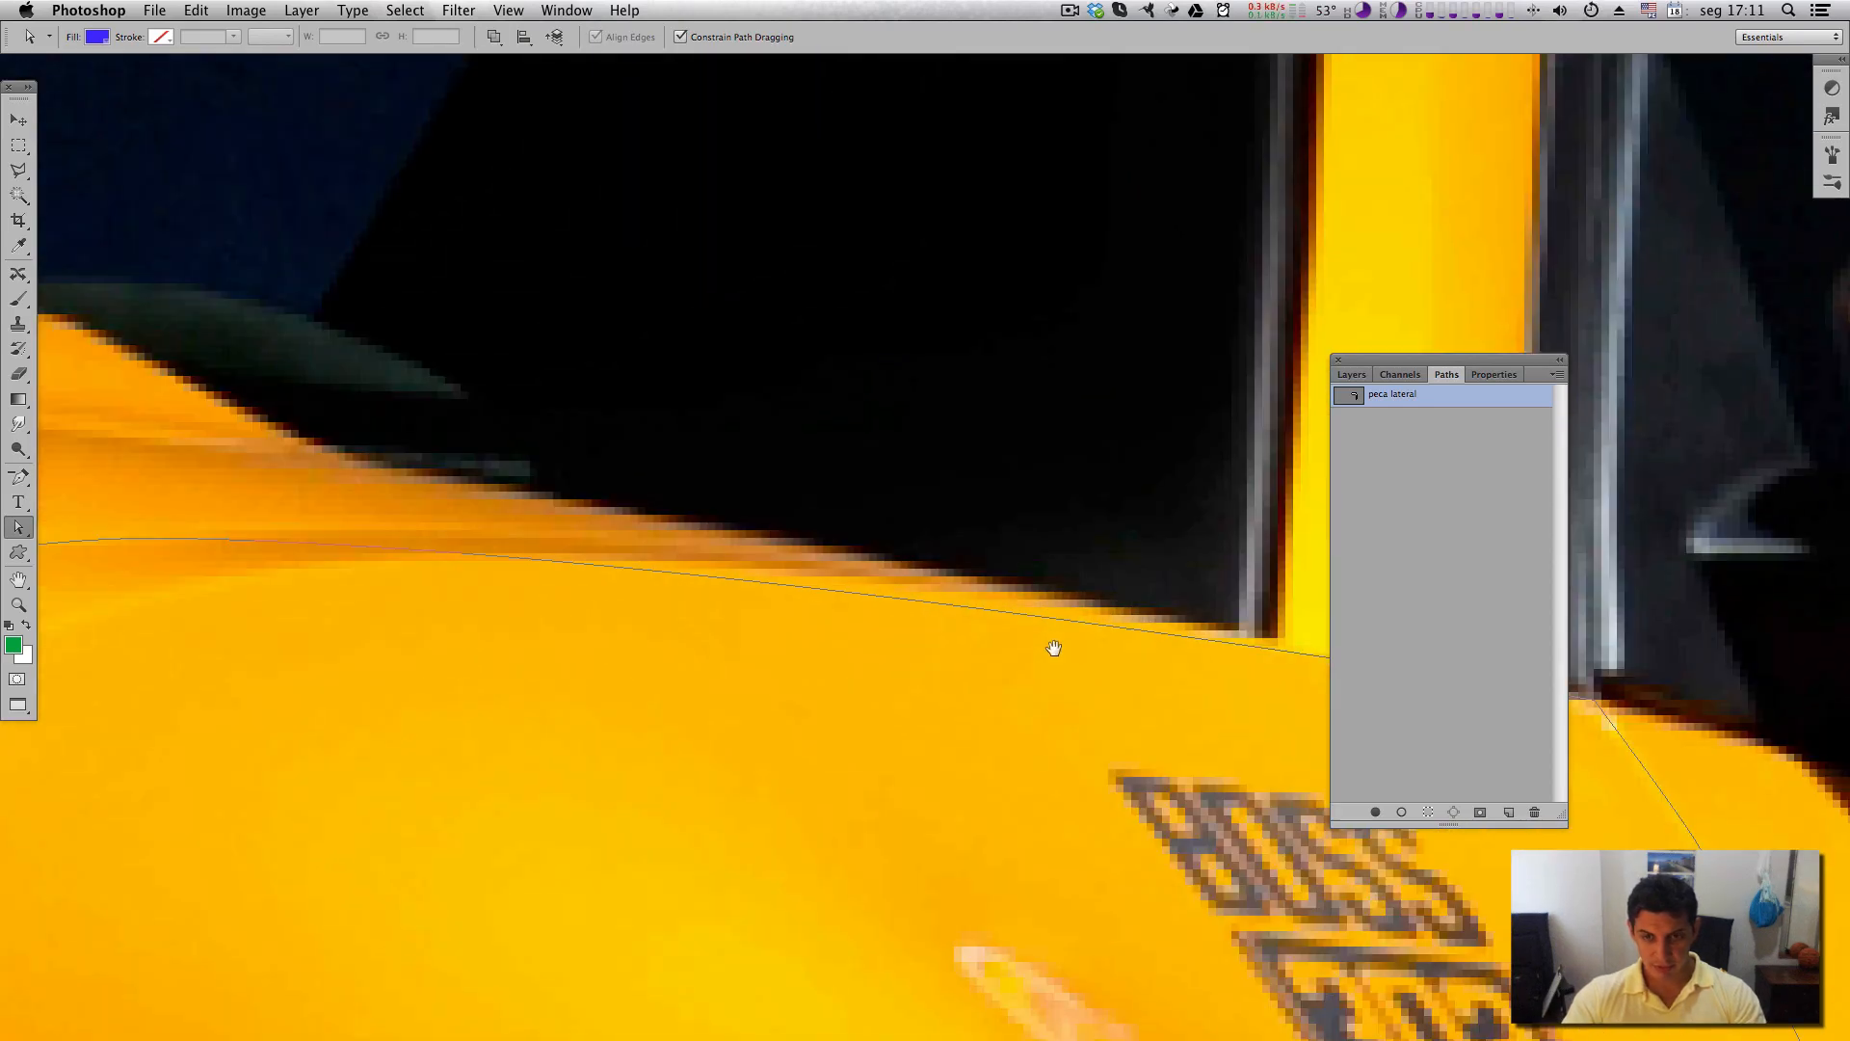
Add two anchor points to the path along the fender's upper edge, between the hood and the base of the windshield pillar.
left_click(1118, 632)
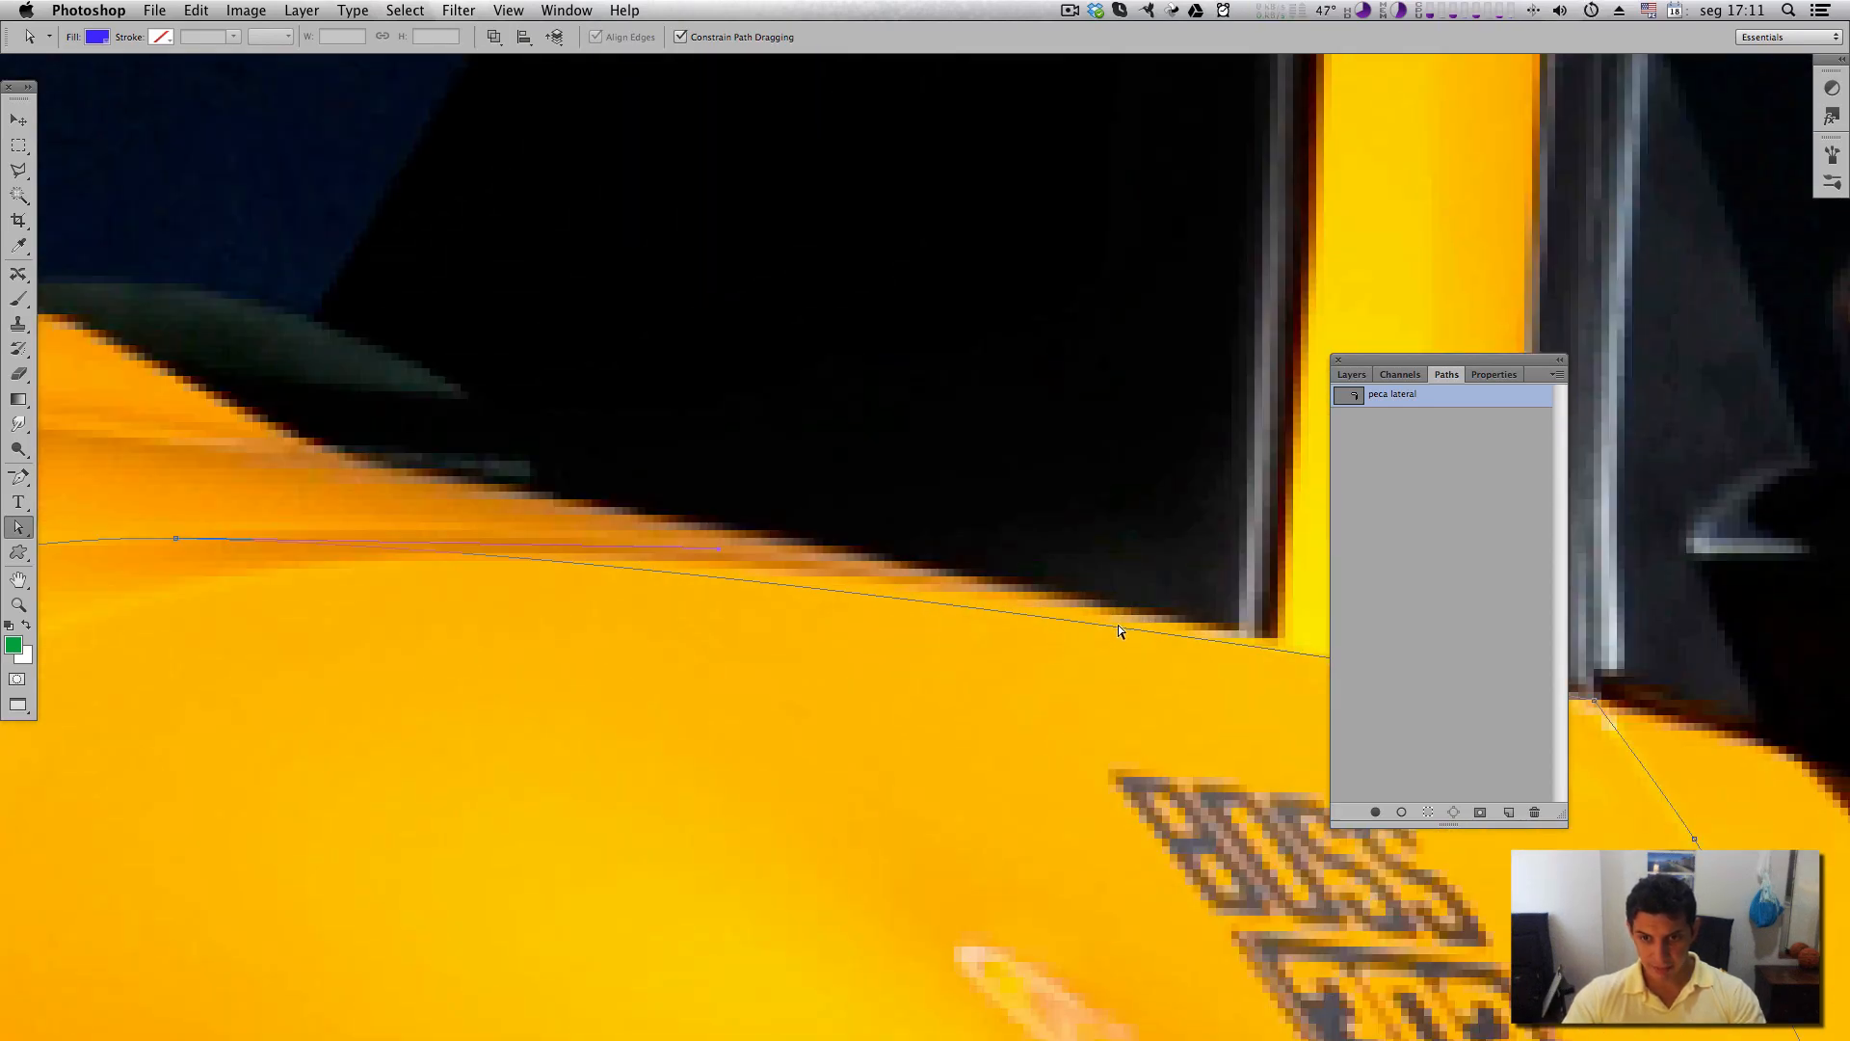
key("Tab")
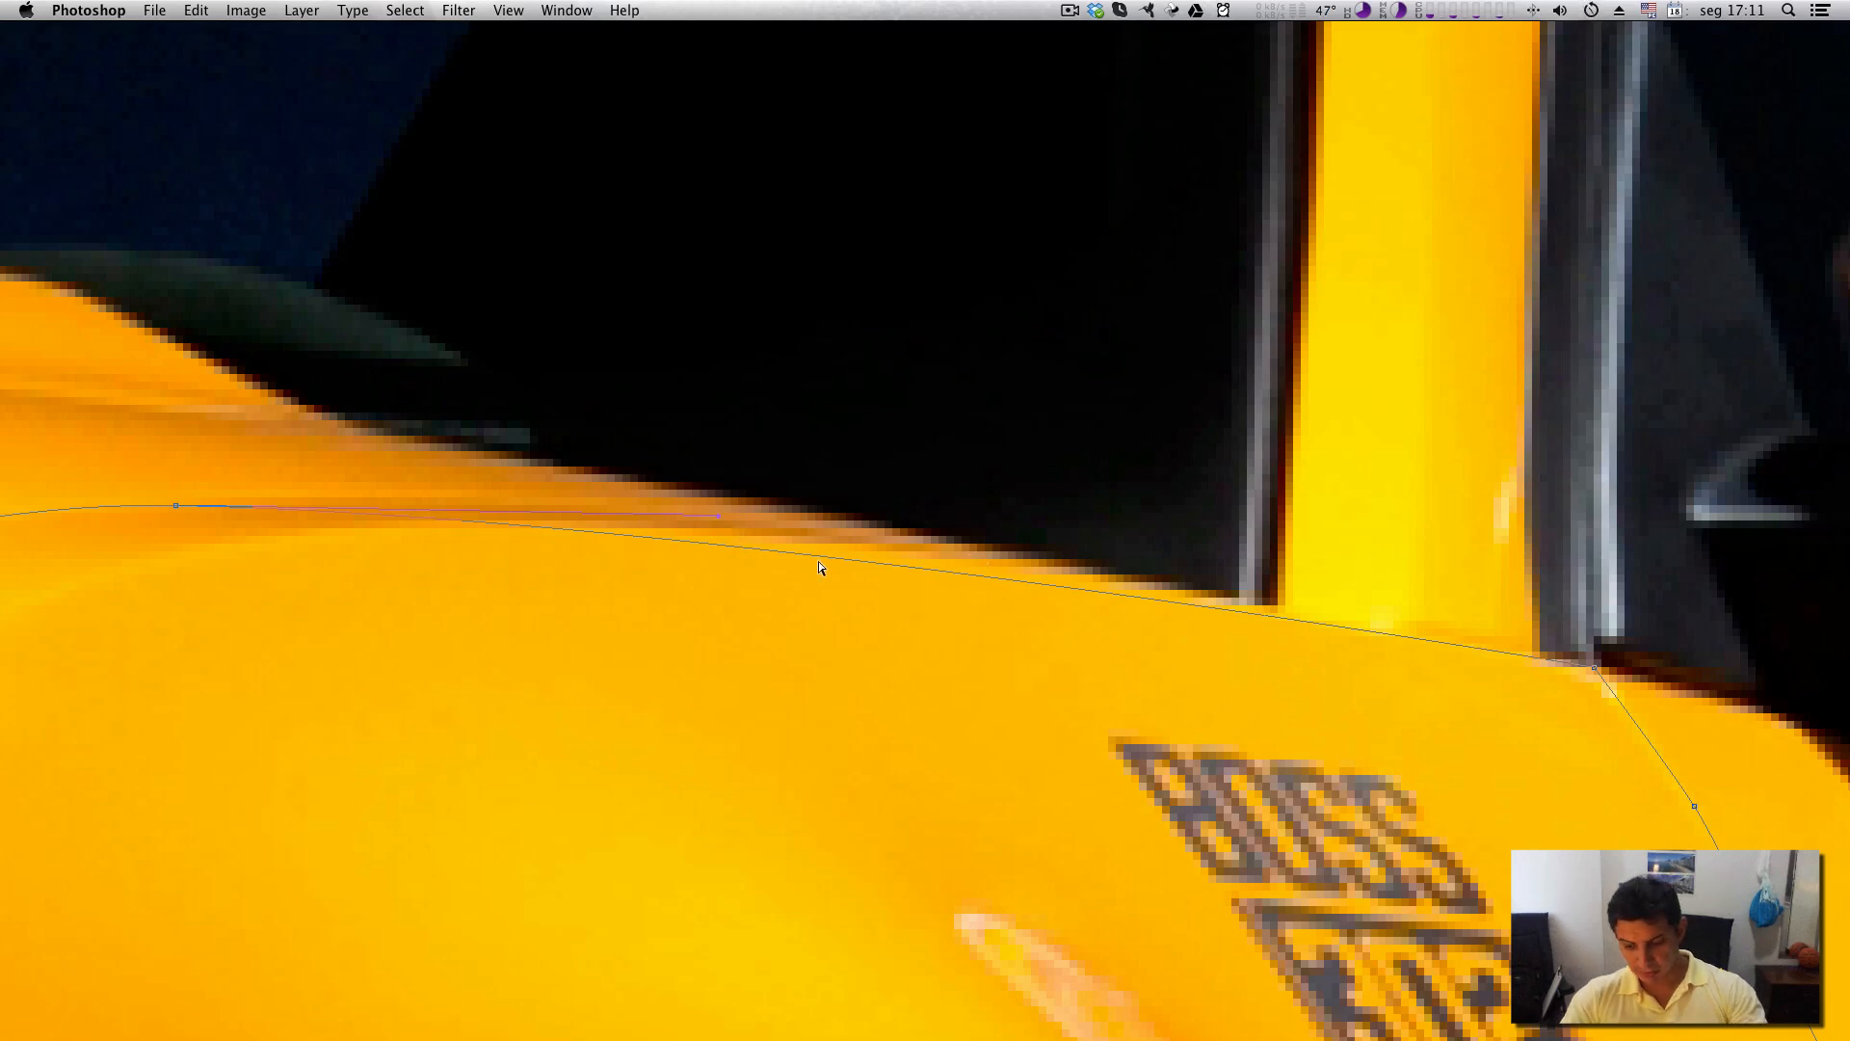
key("Tab")
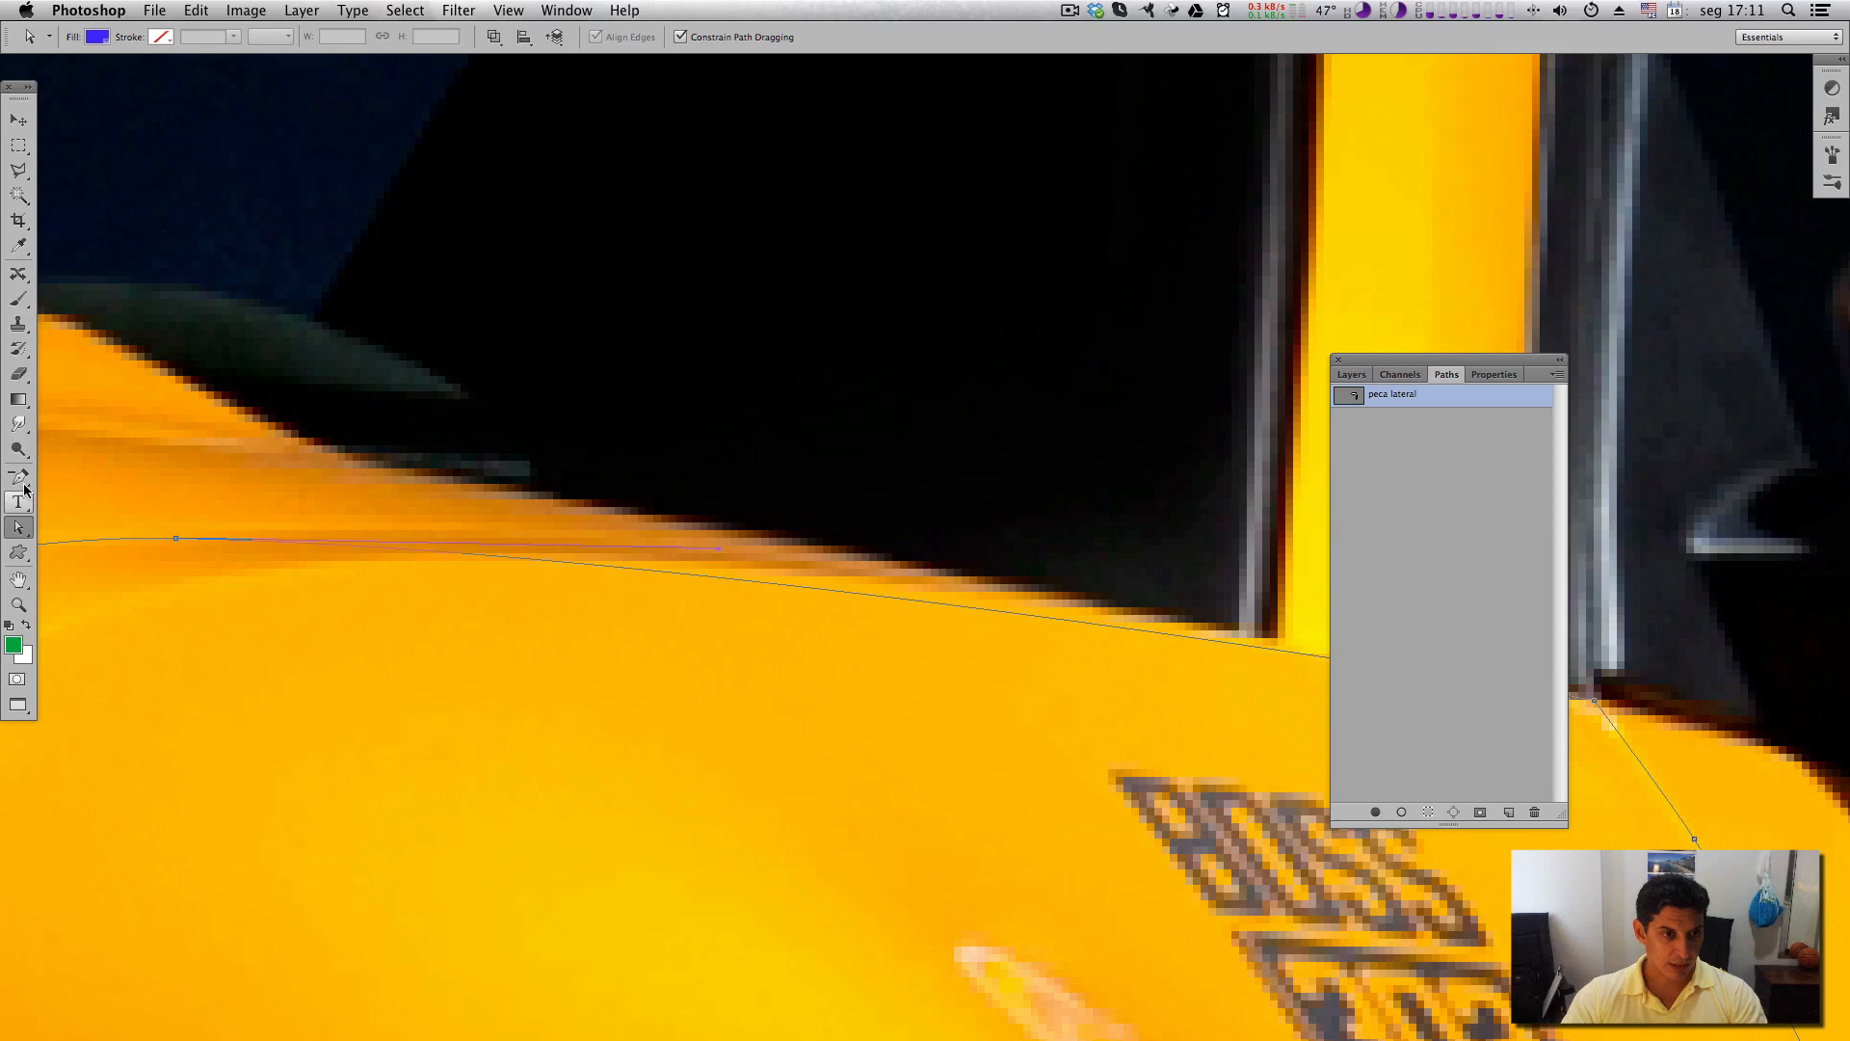
left_click(30, 482)
left_click(96, 500)
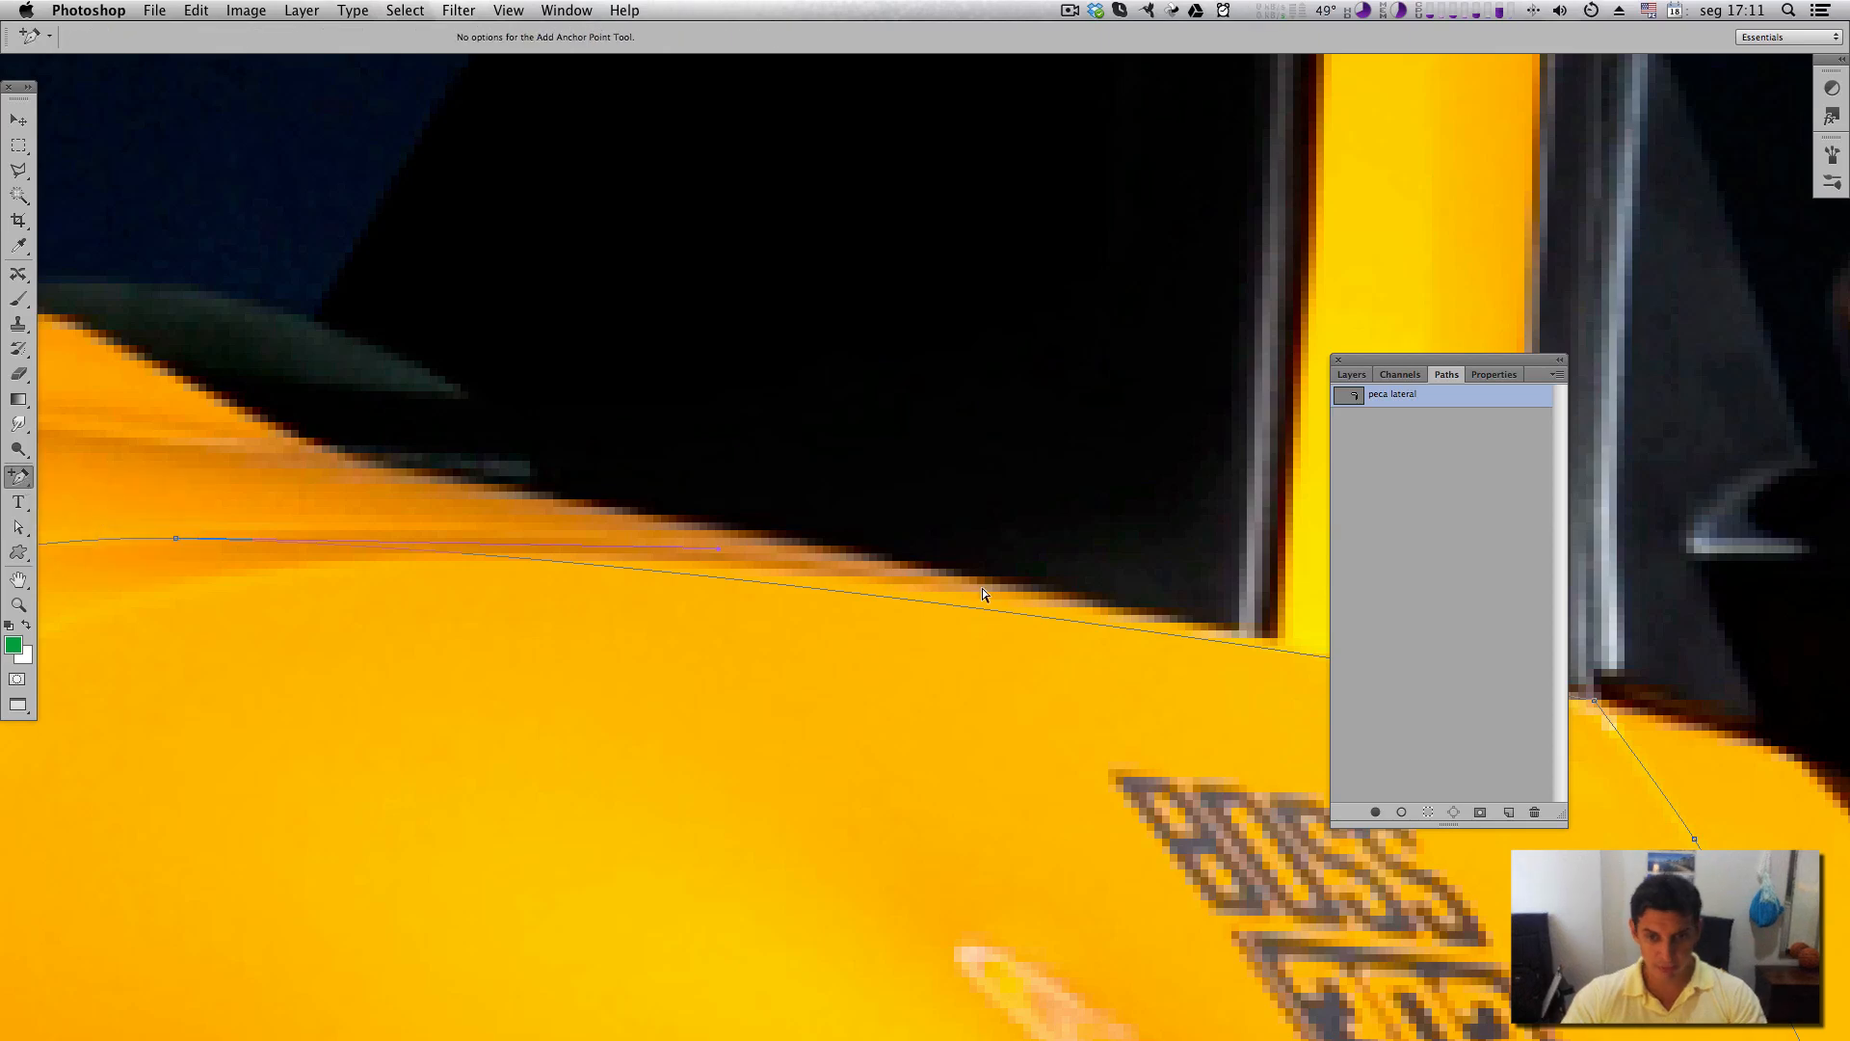
left_click(982, 613)
left_click_drag(1117, 677, 794, 627)
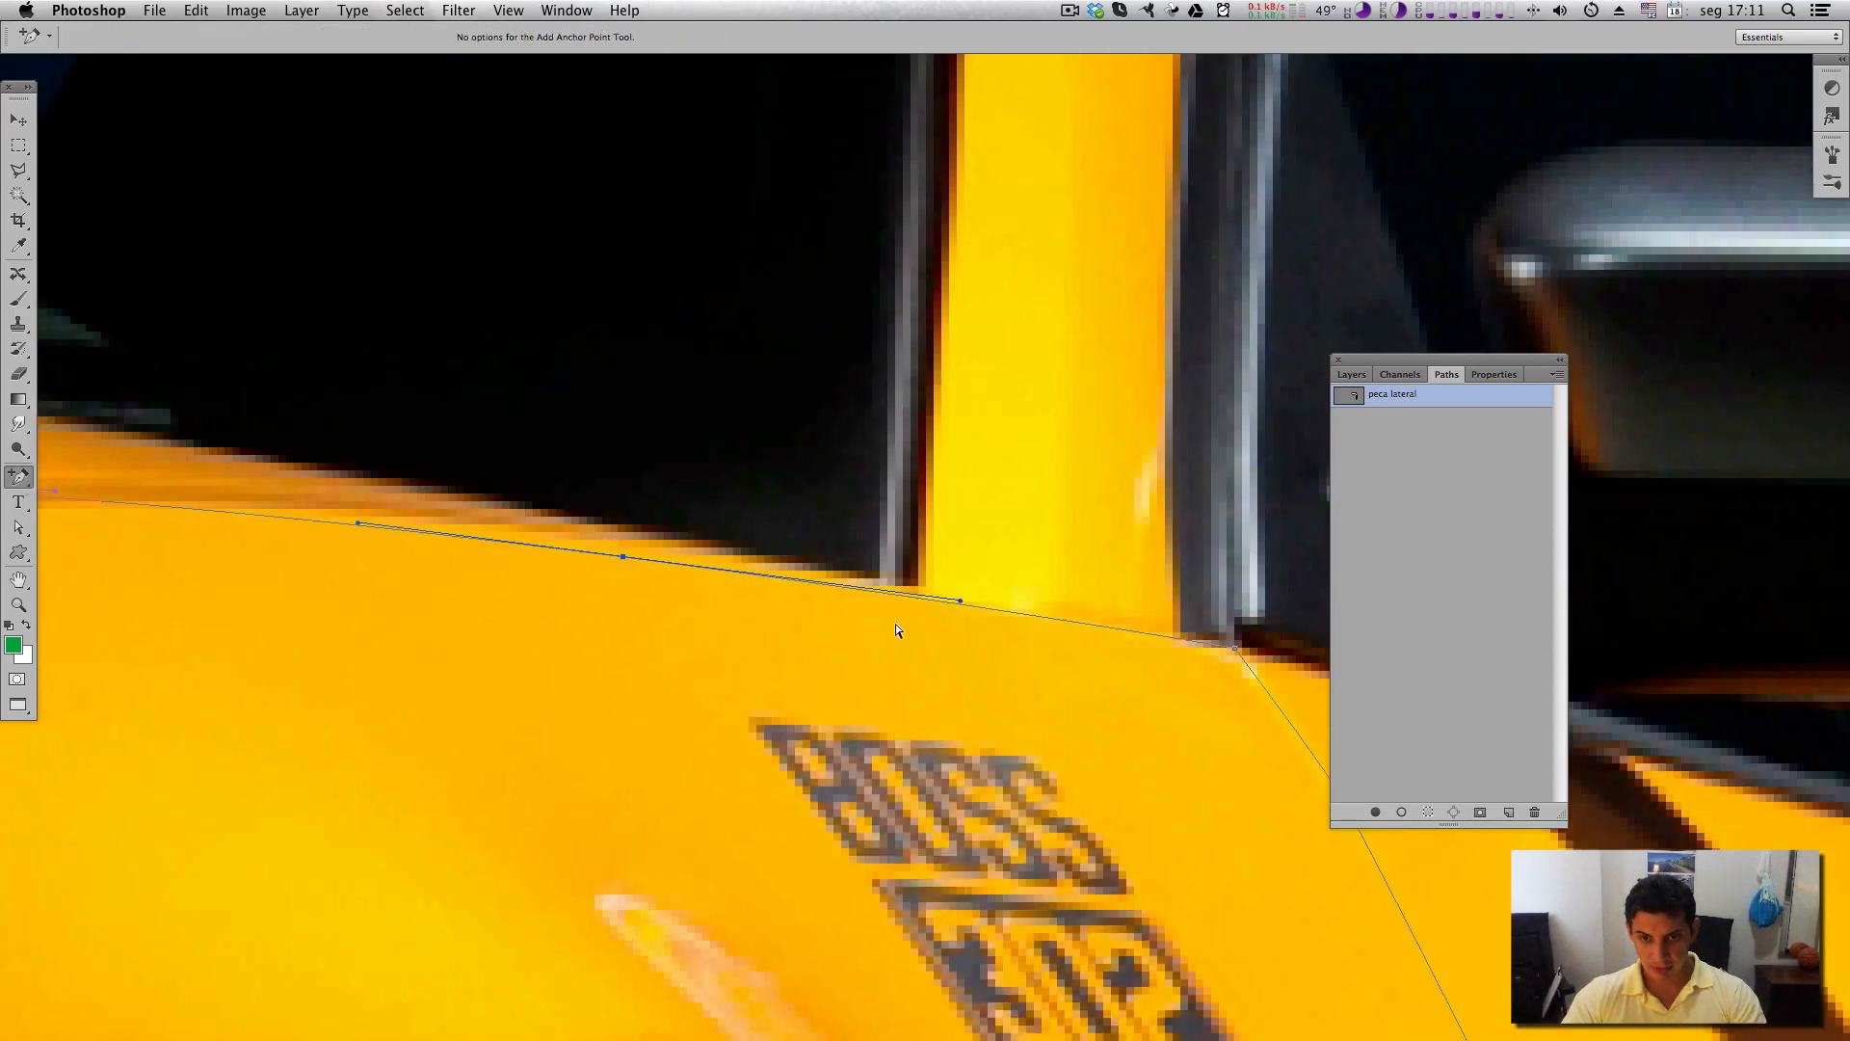
left_click(928, 601)
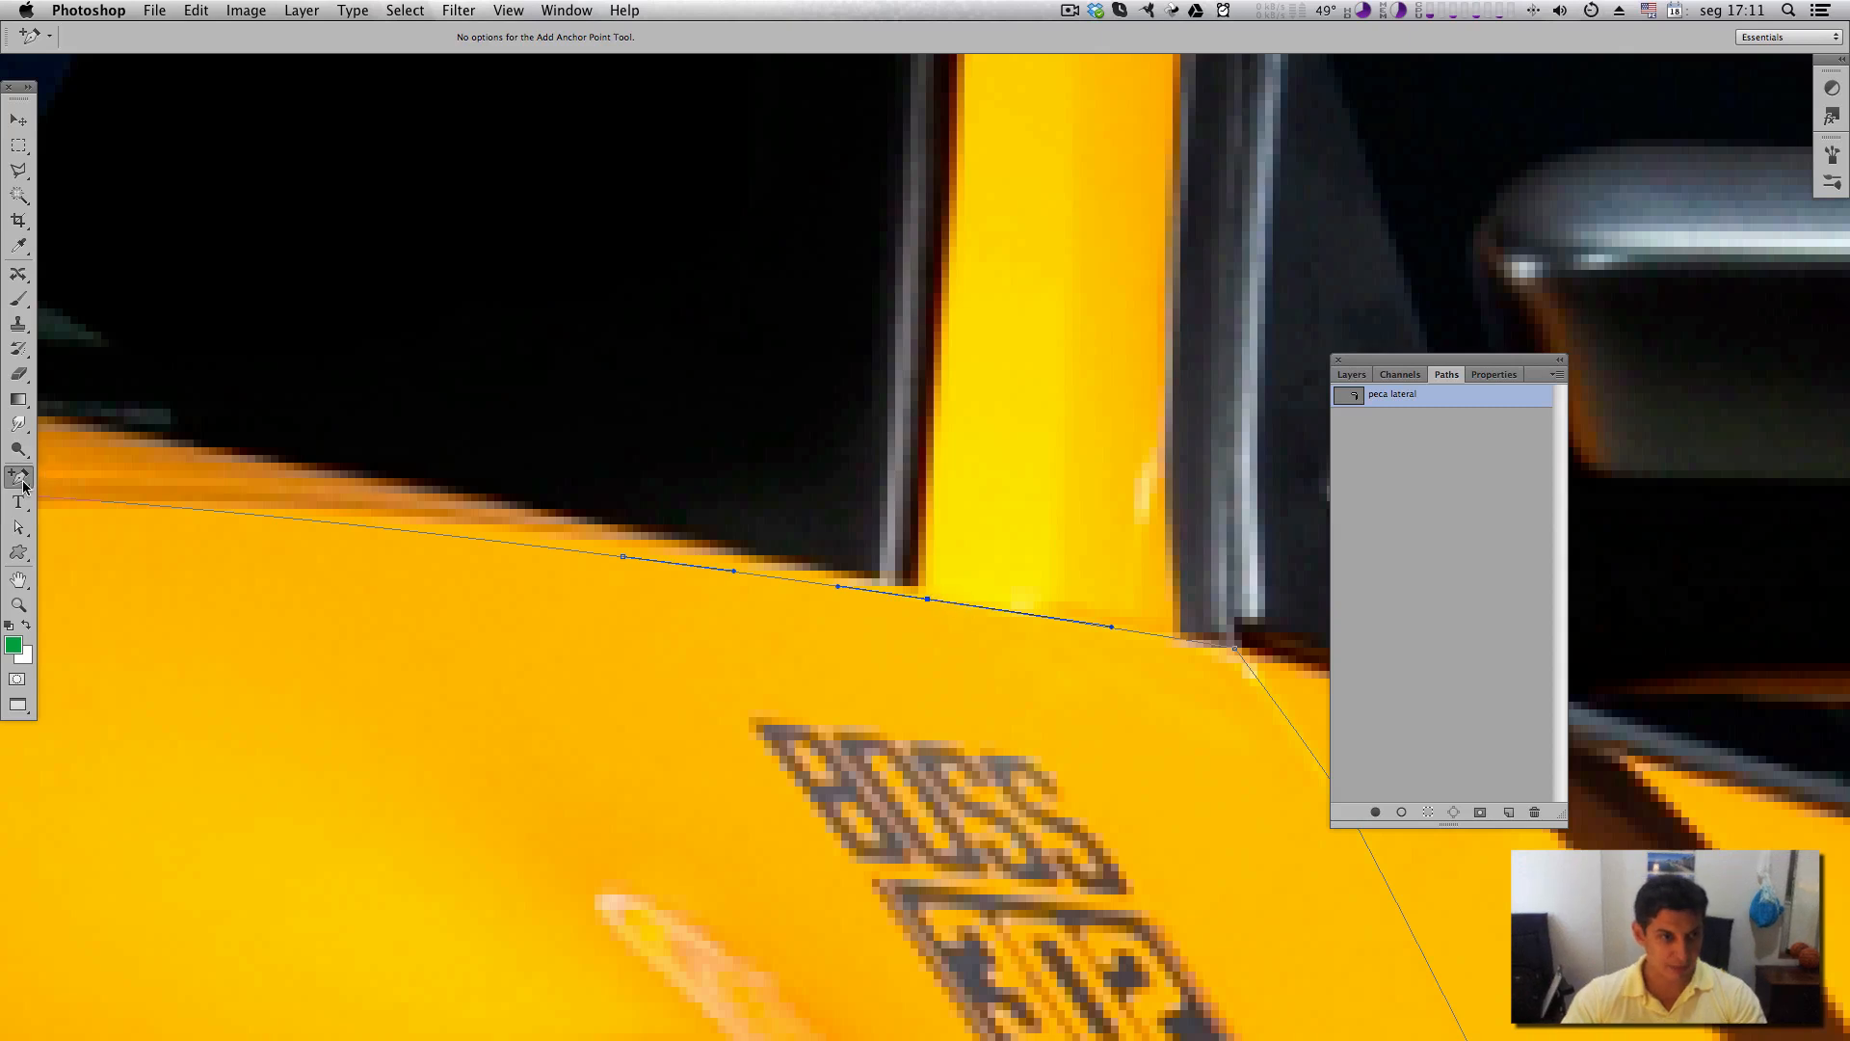
Move the two added anchors slightly up onto the fender's upper edge beside the windshield and deselect the path.
left_click(20, 533)
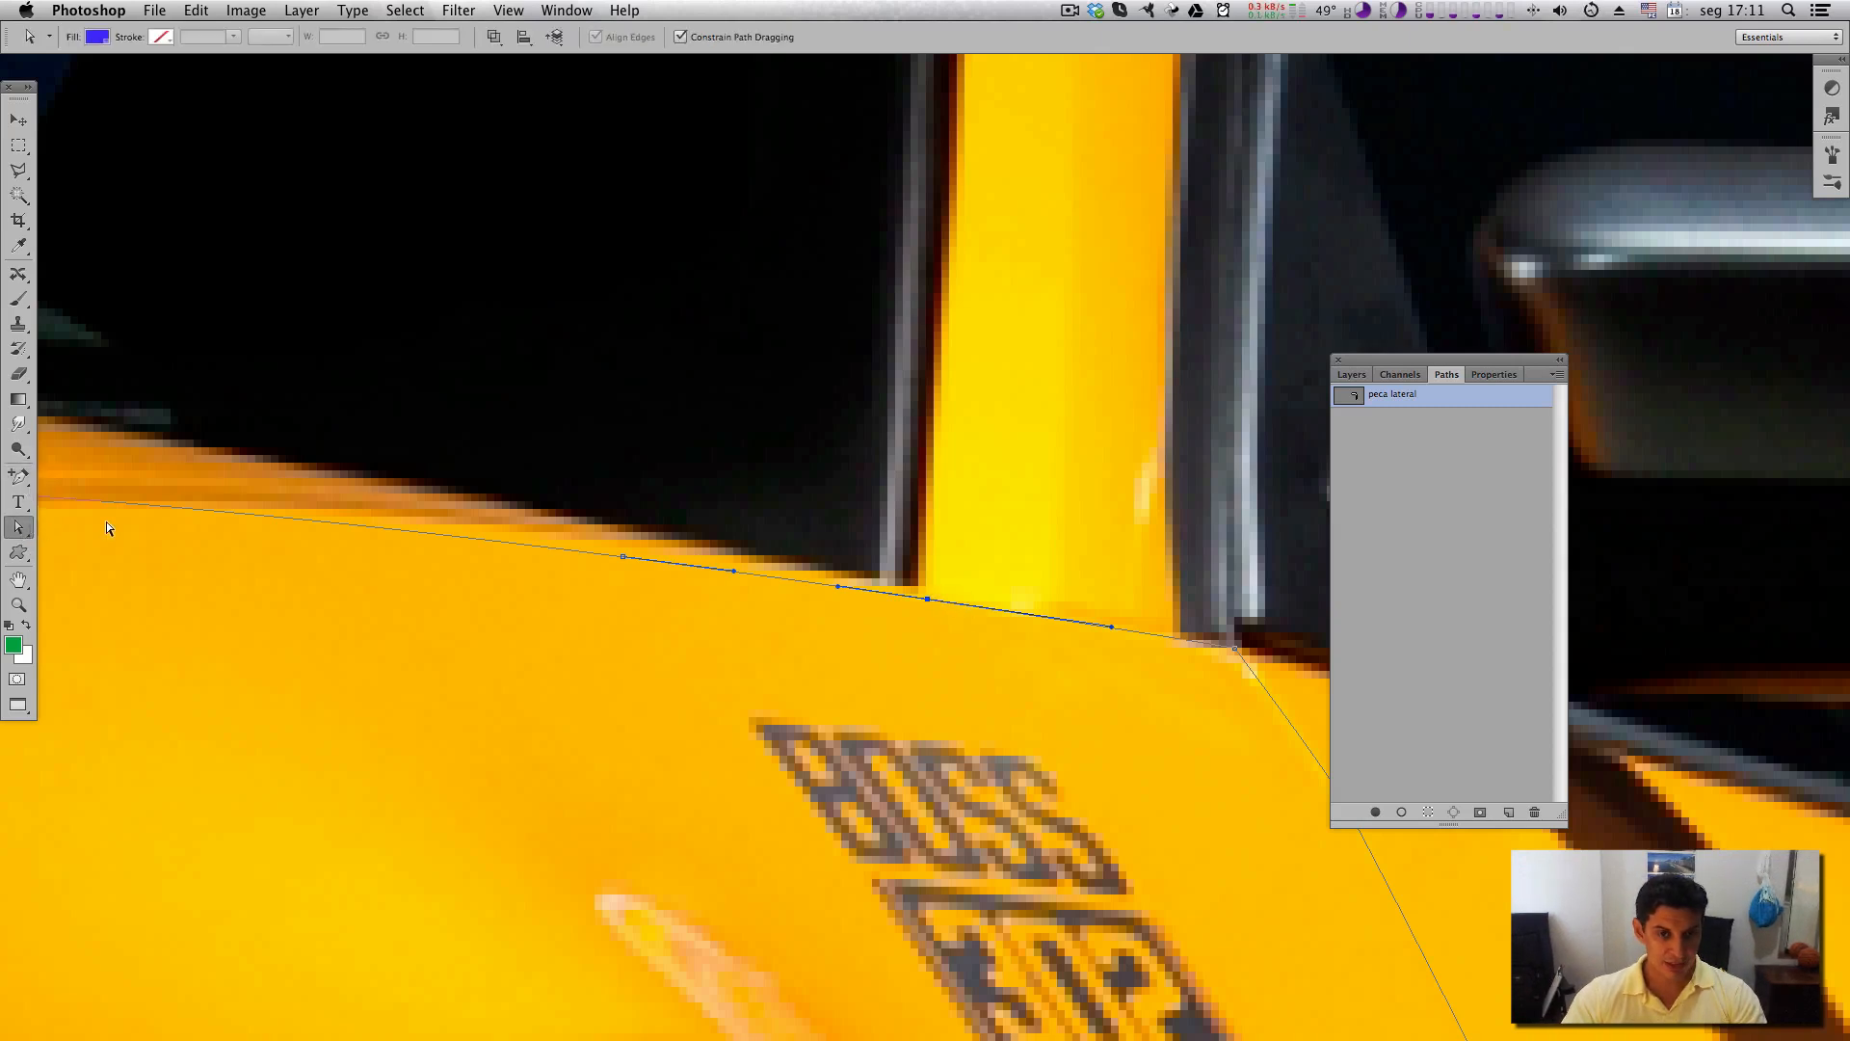
left_click(623, 557)
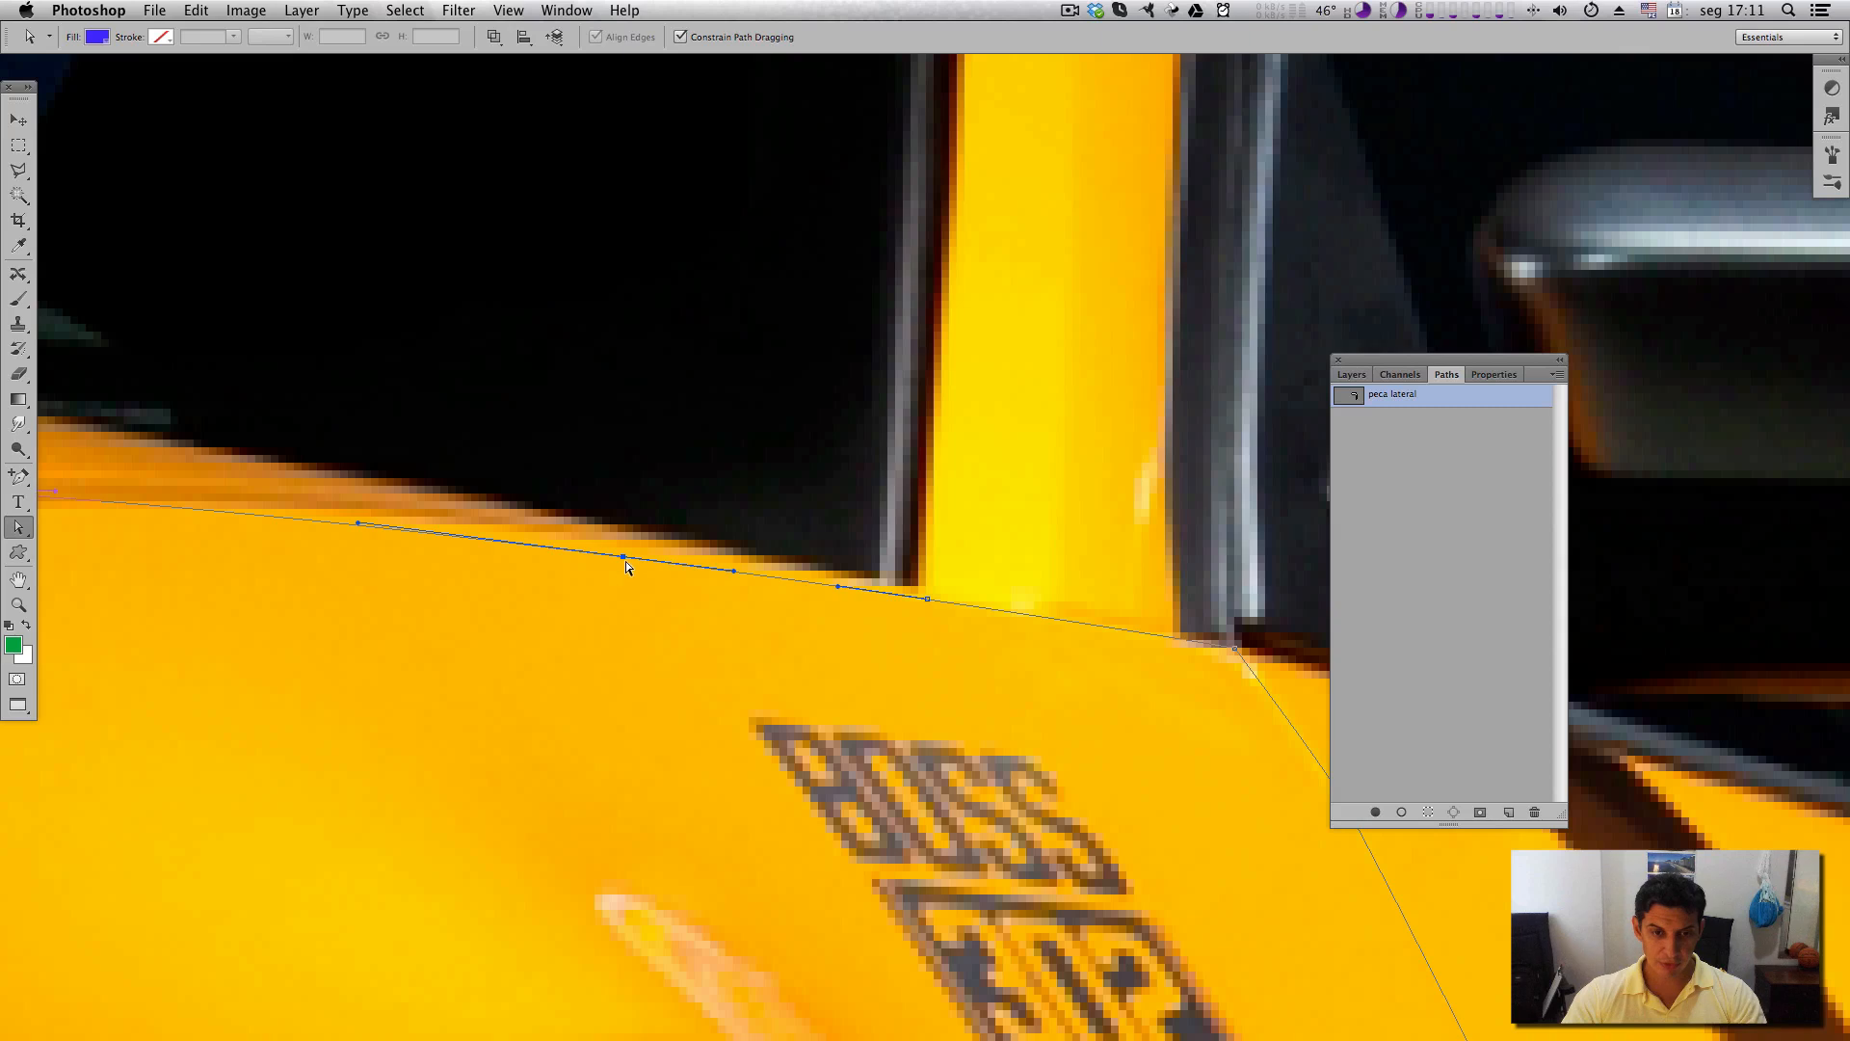
left_click_drag(624, 557, 641, 547)
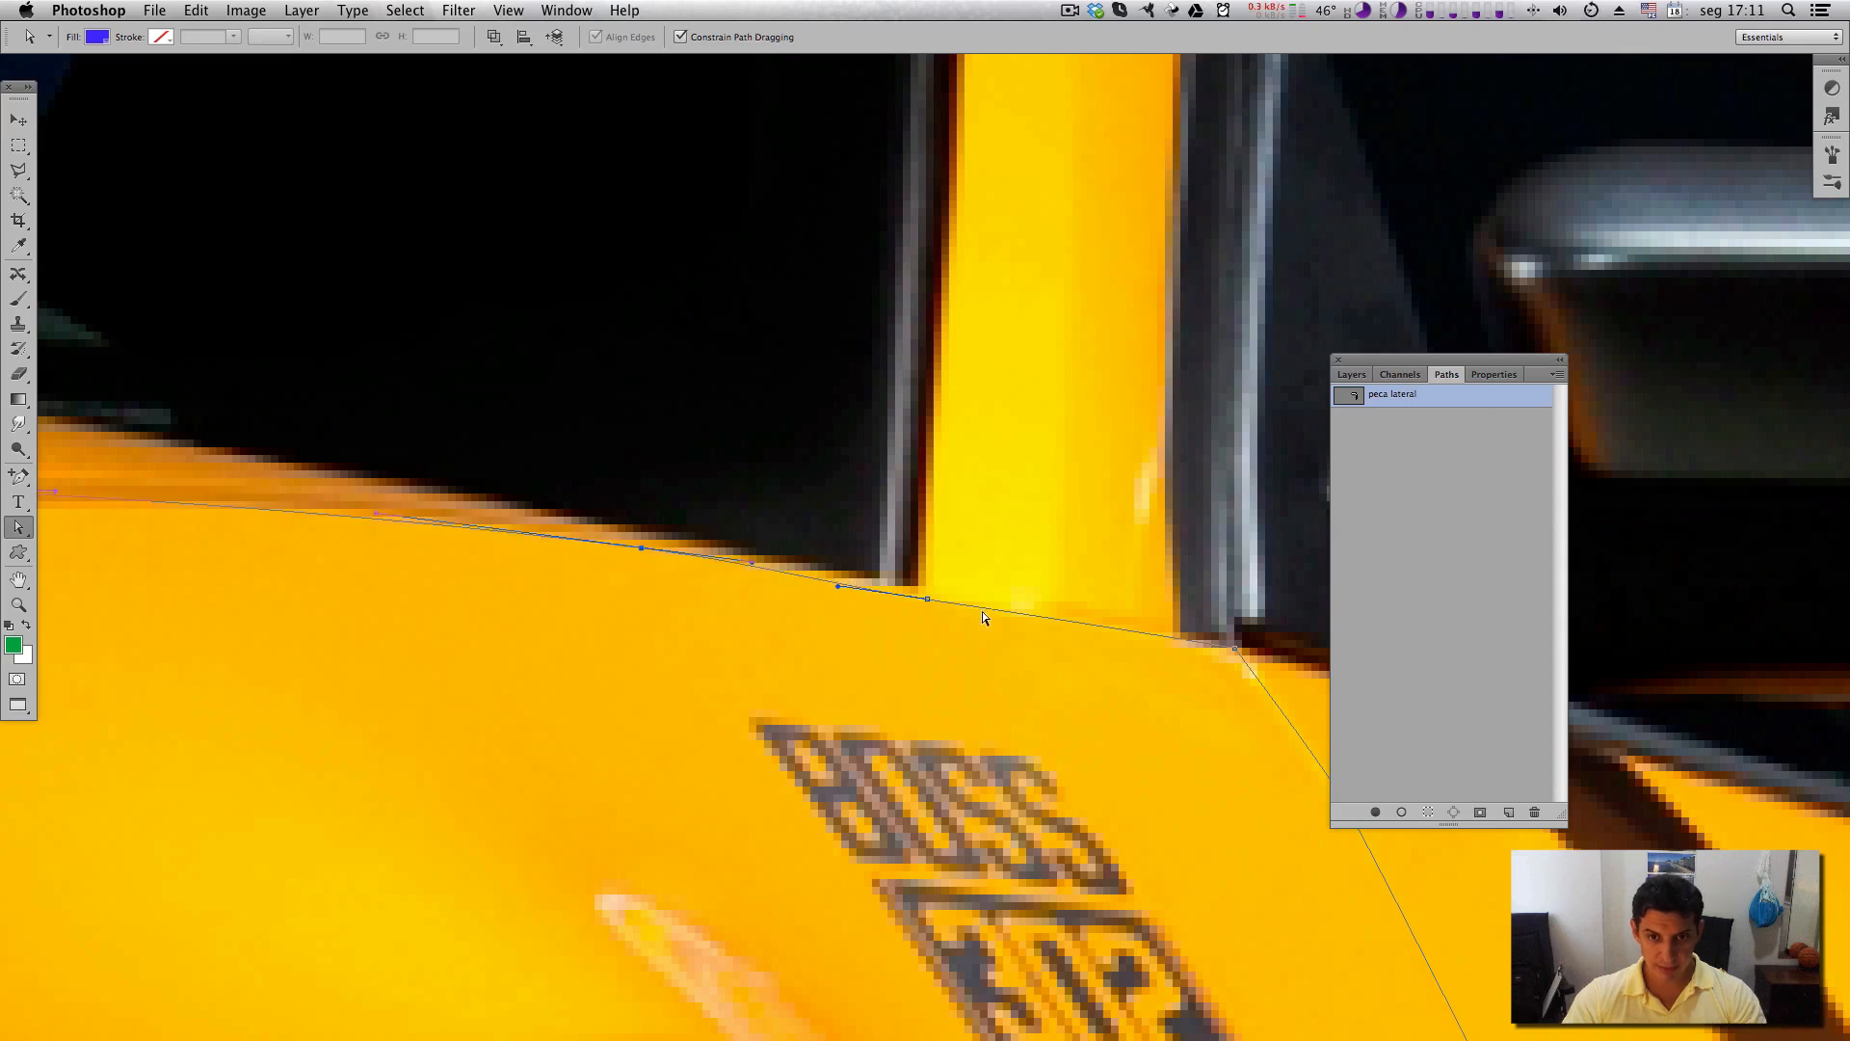
left_click_drag(931, 600, 931, 595)
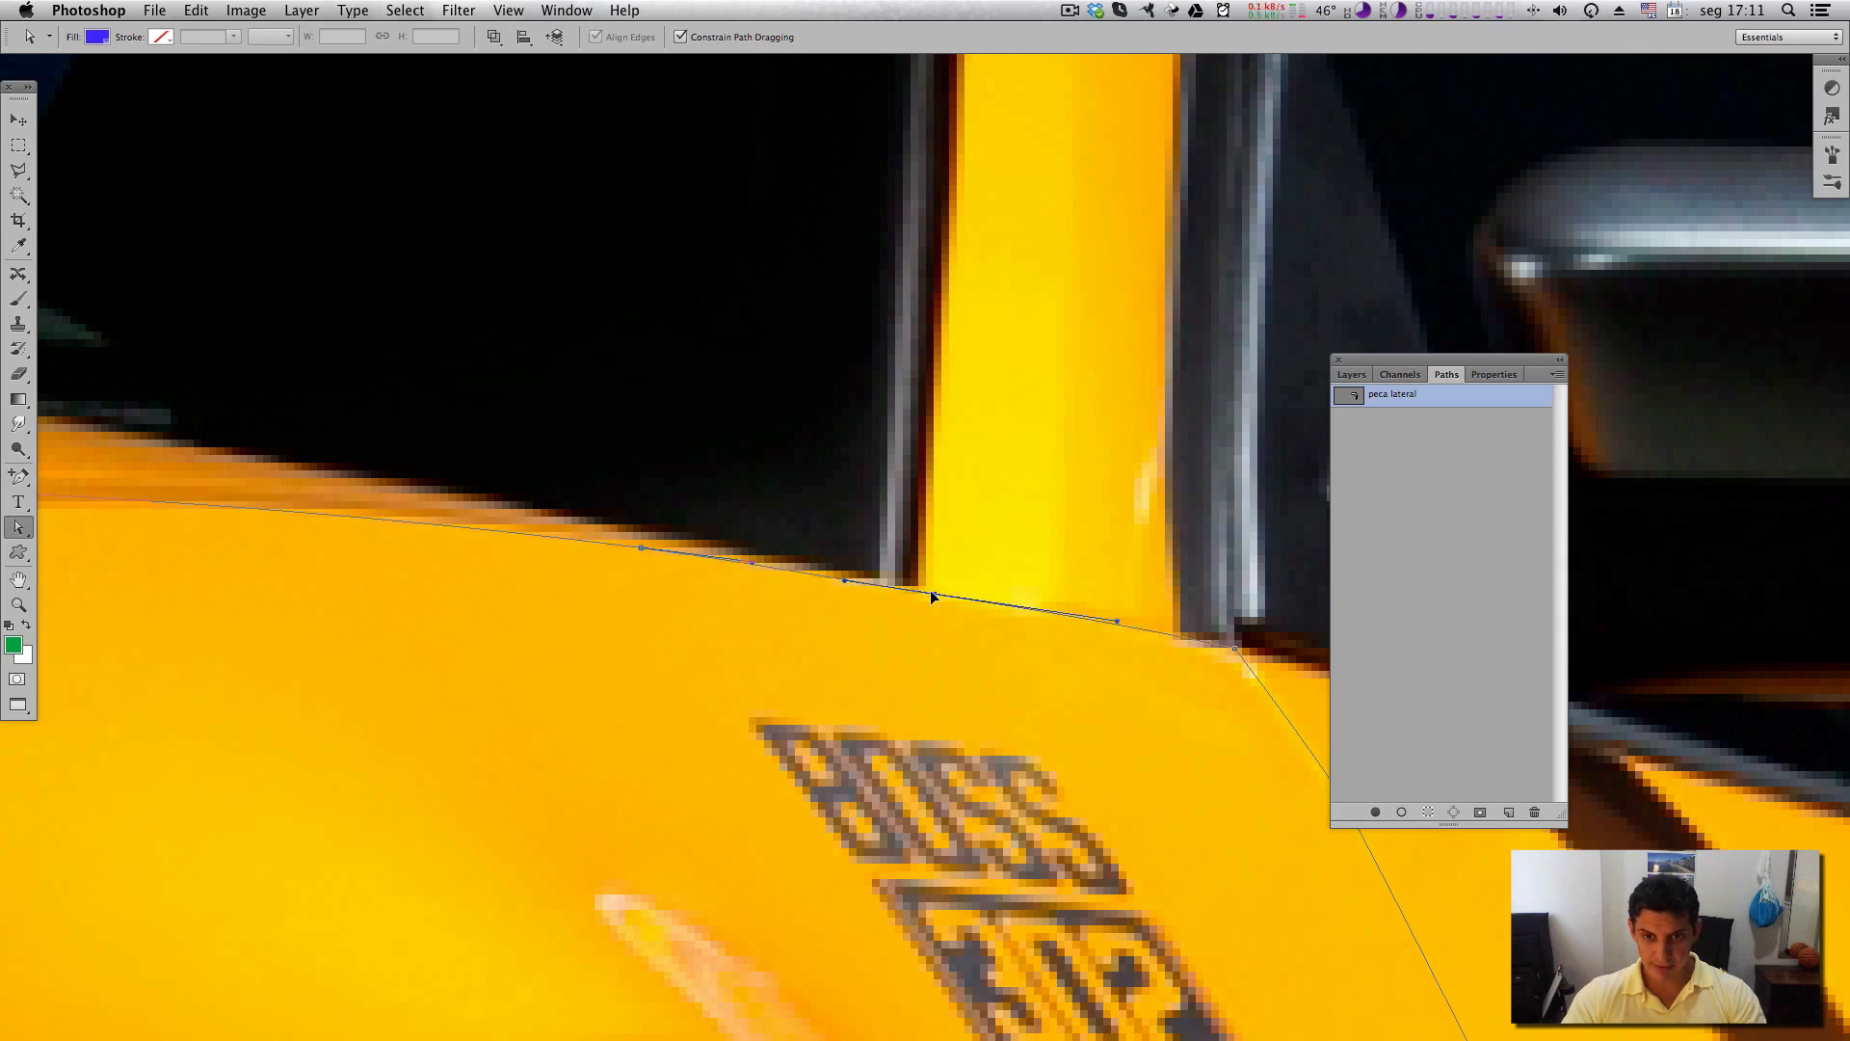
left_click(1105, 658)
left_click(1115, 627)
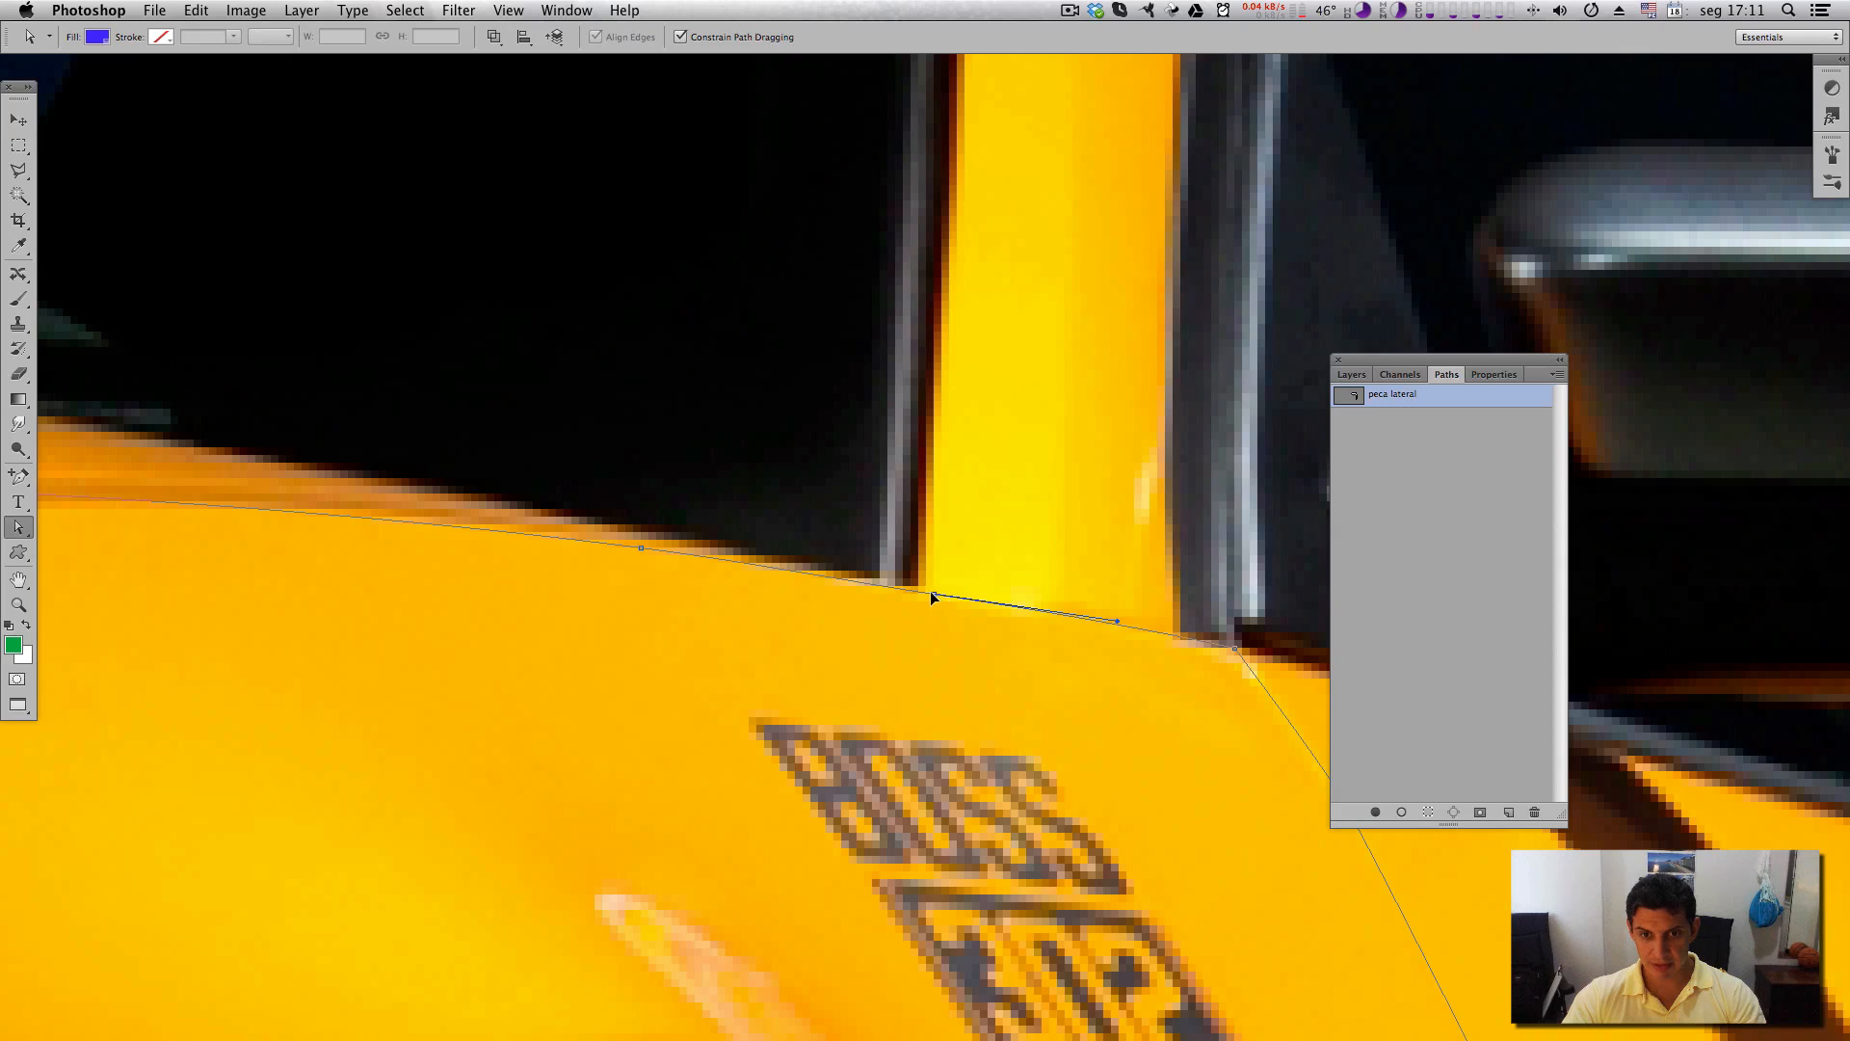
left_click_drag(934, 594, 934, 595)
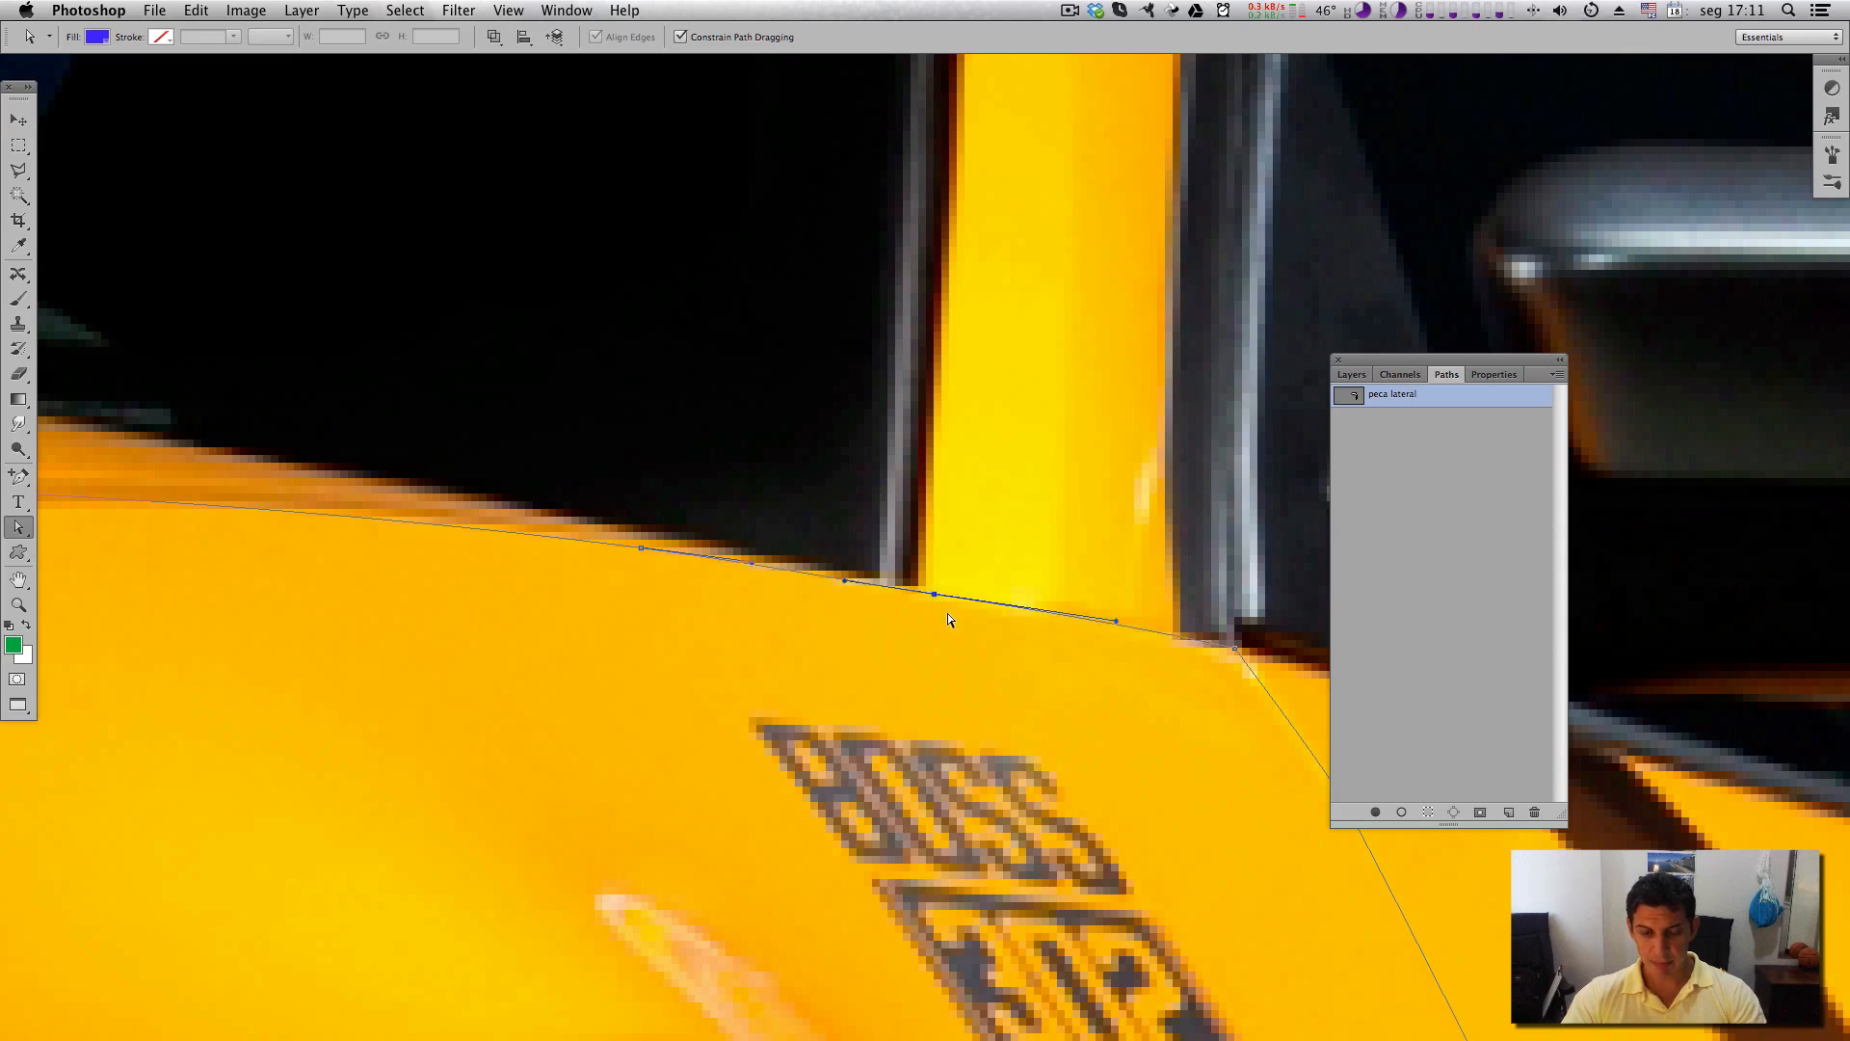
left_click(945, 641)
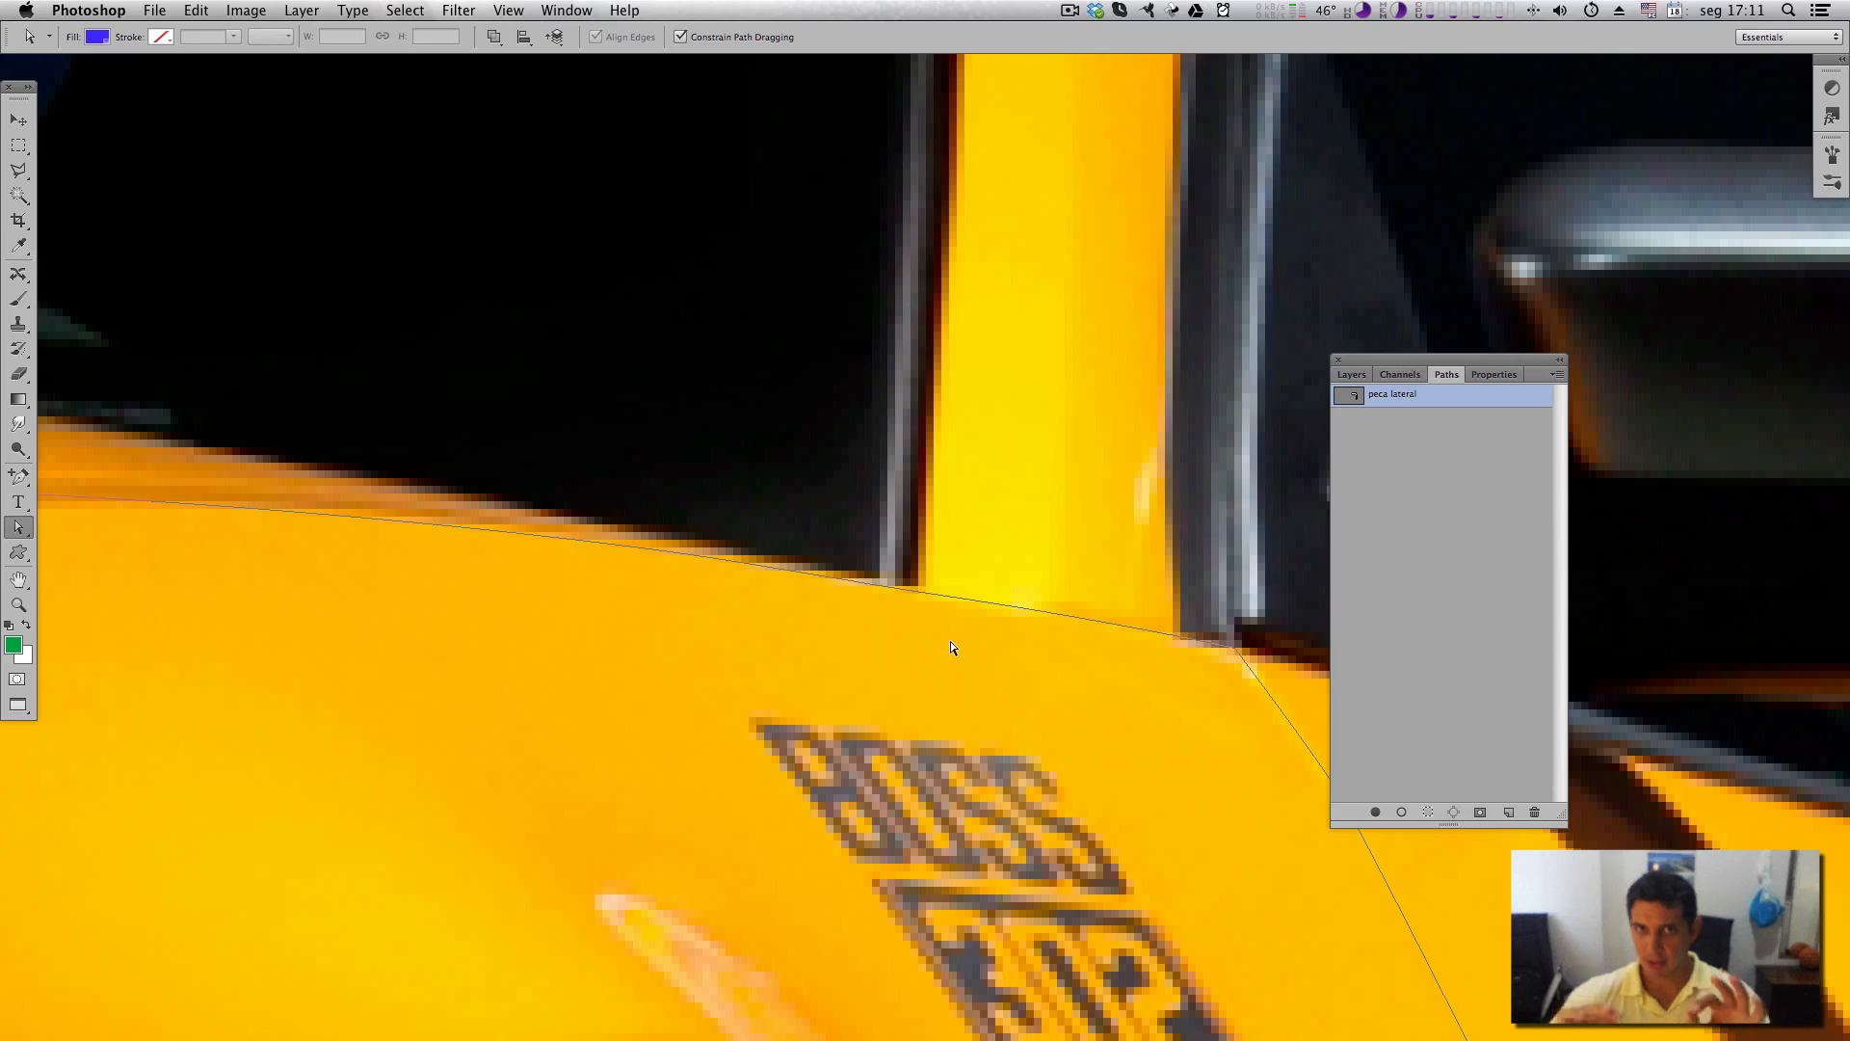
Review the complete fender outline against the whole car with the panels hidden.
key("super+minus")
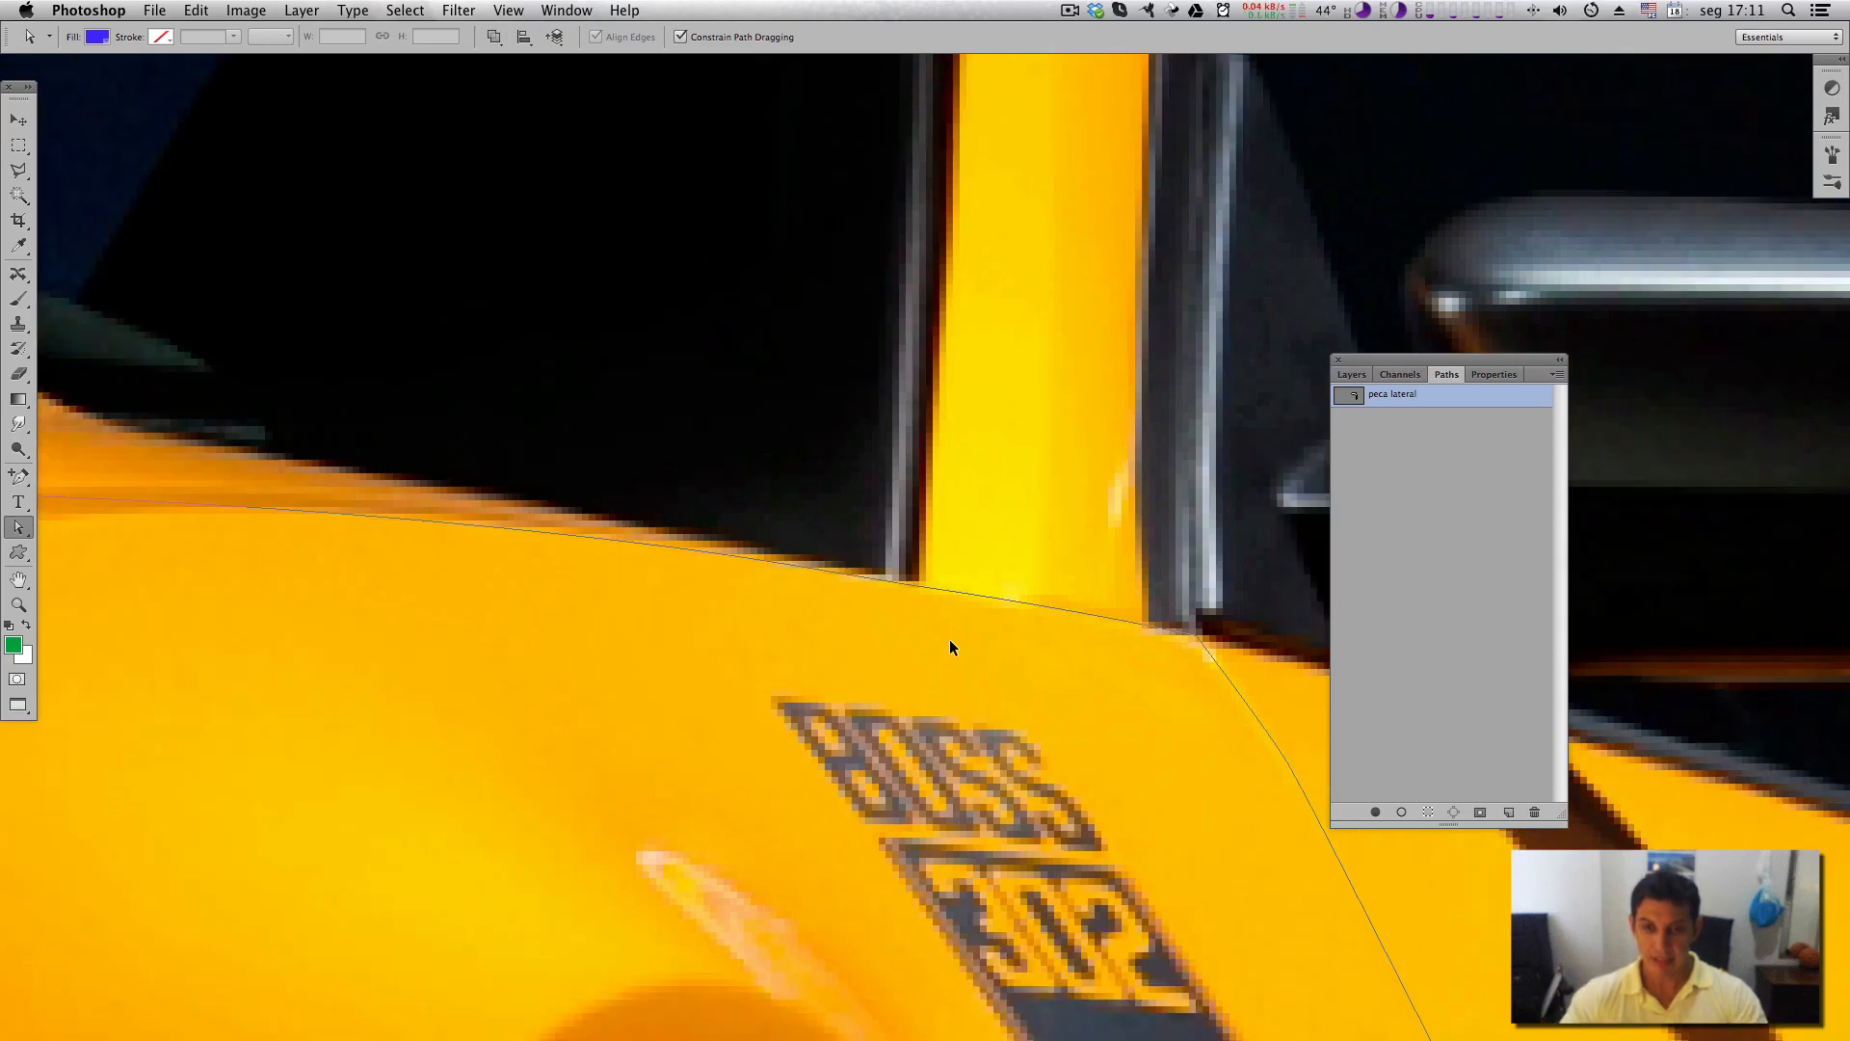
key("Tab")
key("super+minus")
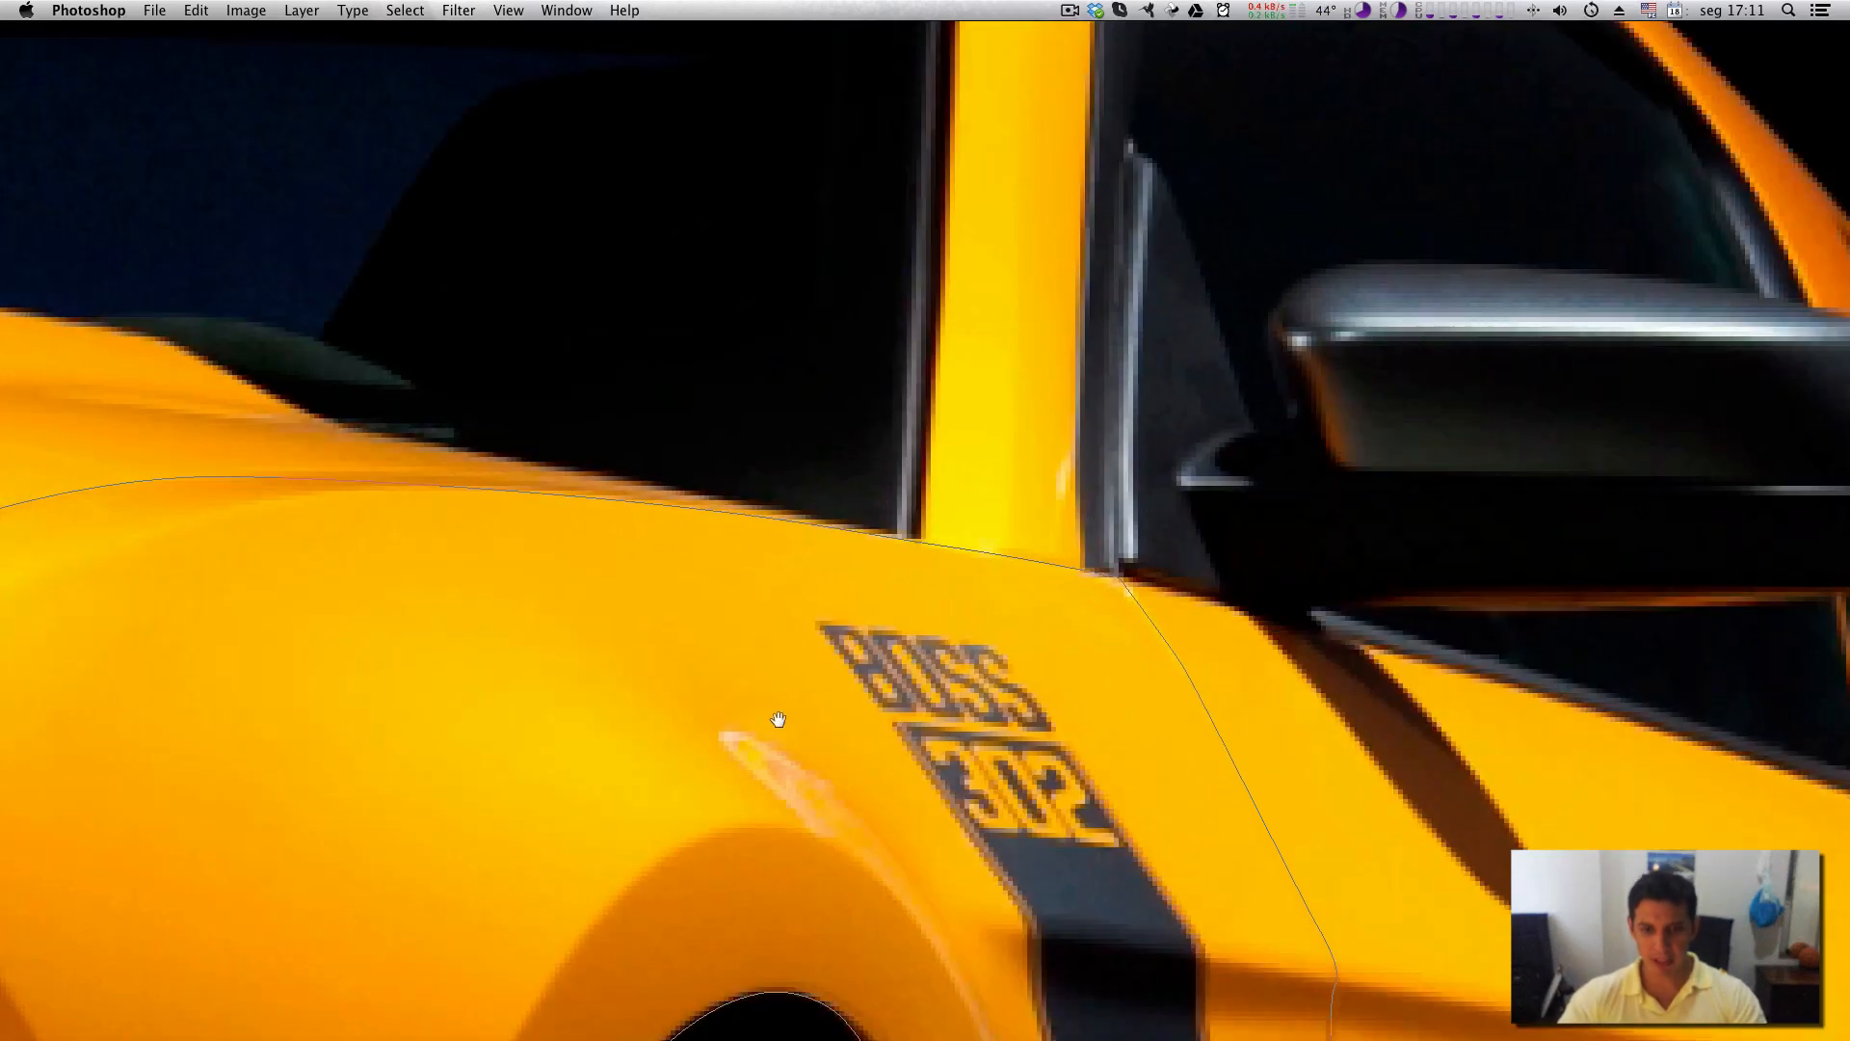
key("super+minus")
key("super+minus")
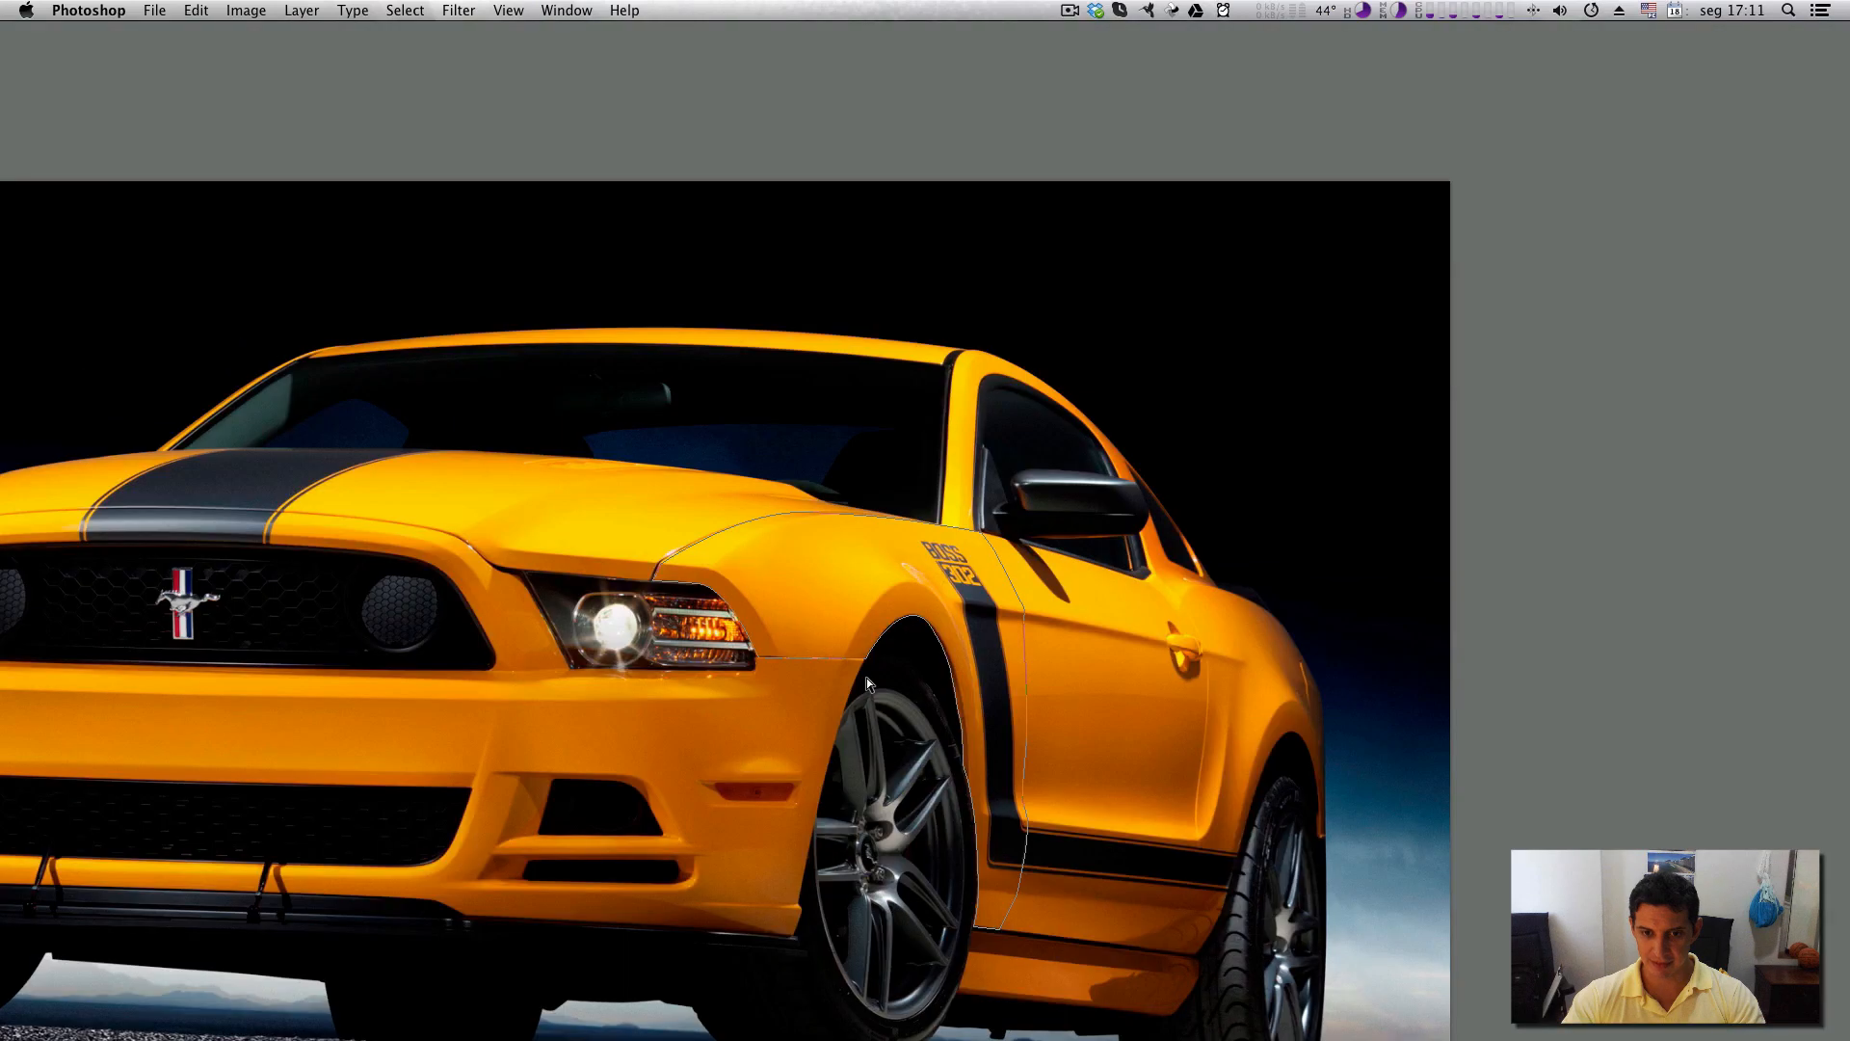
scroll(1049, 611, "down", 1)
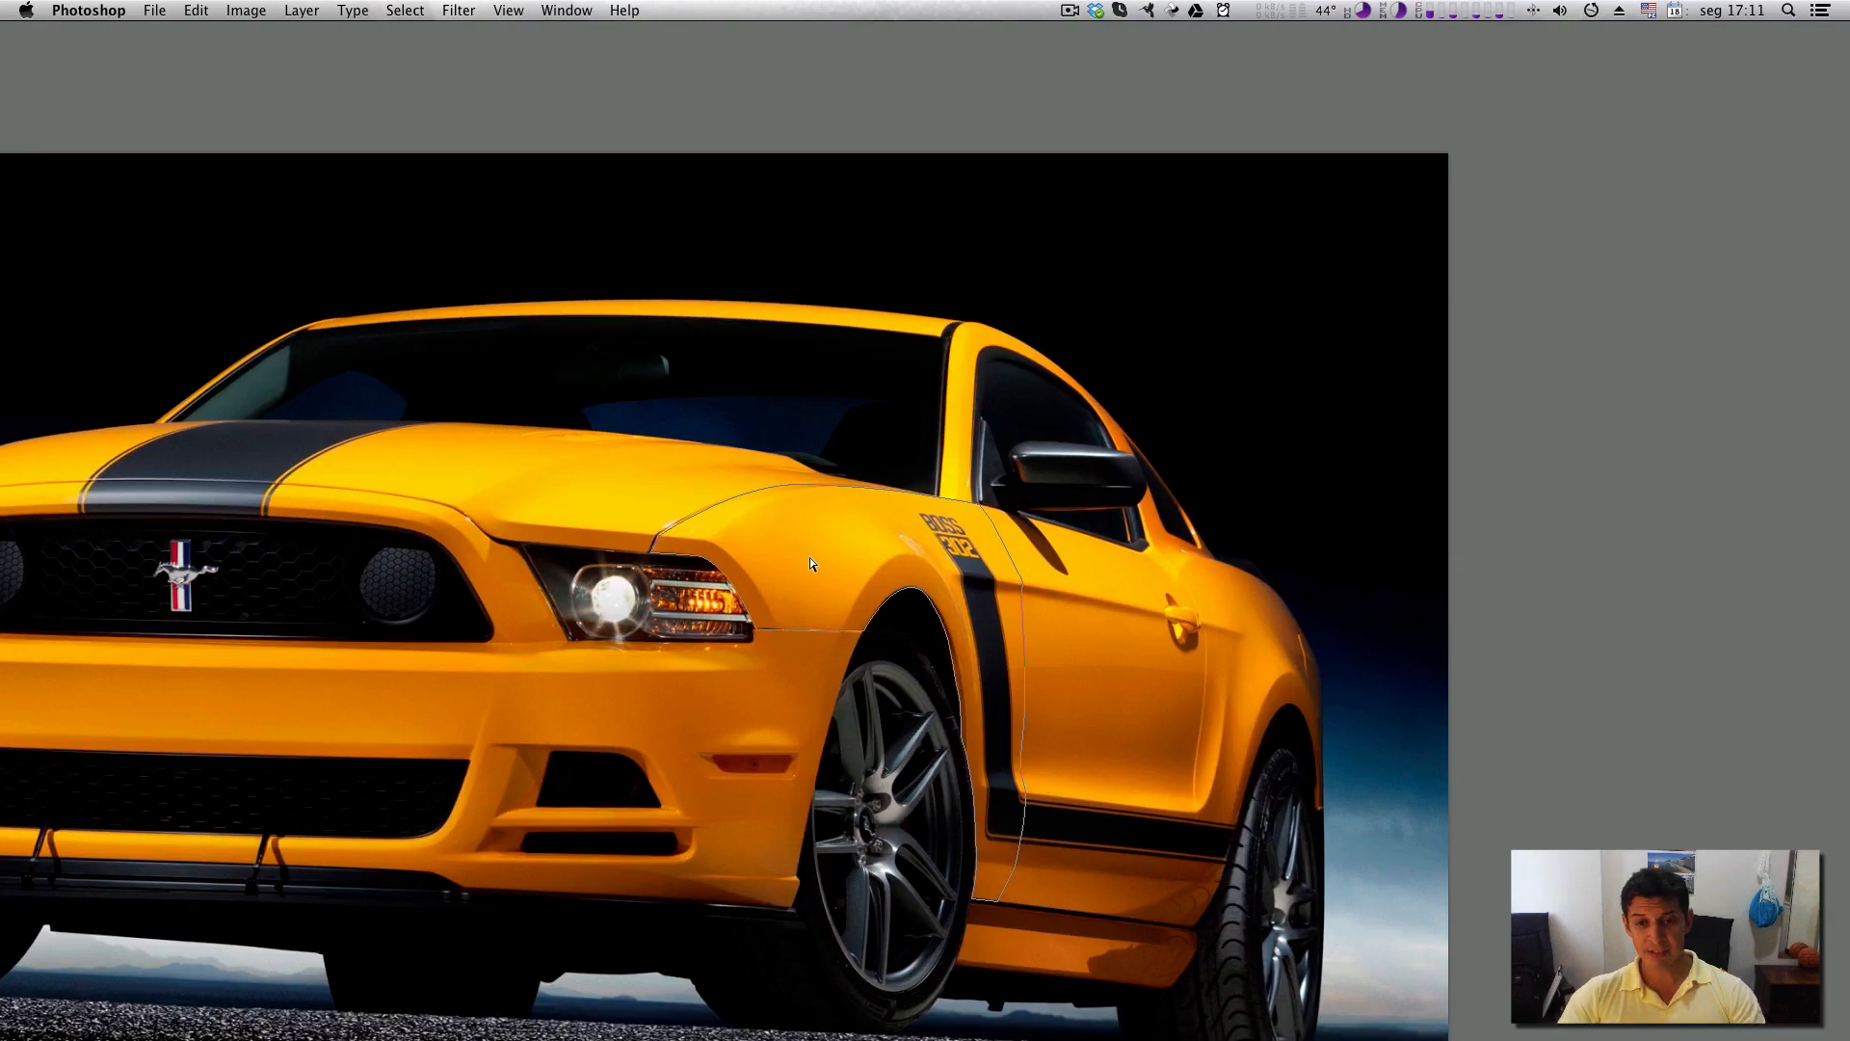
key("Tab")
scroll(871, 609, "right", 5)
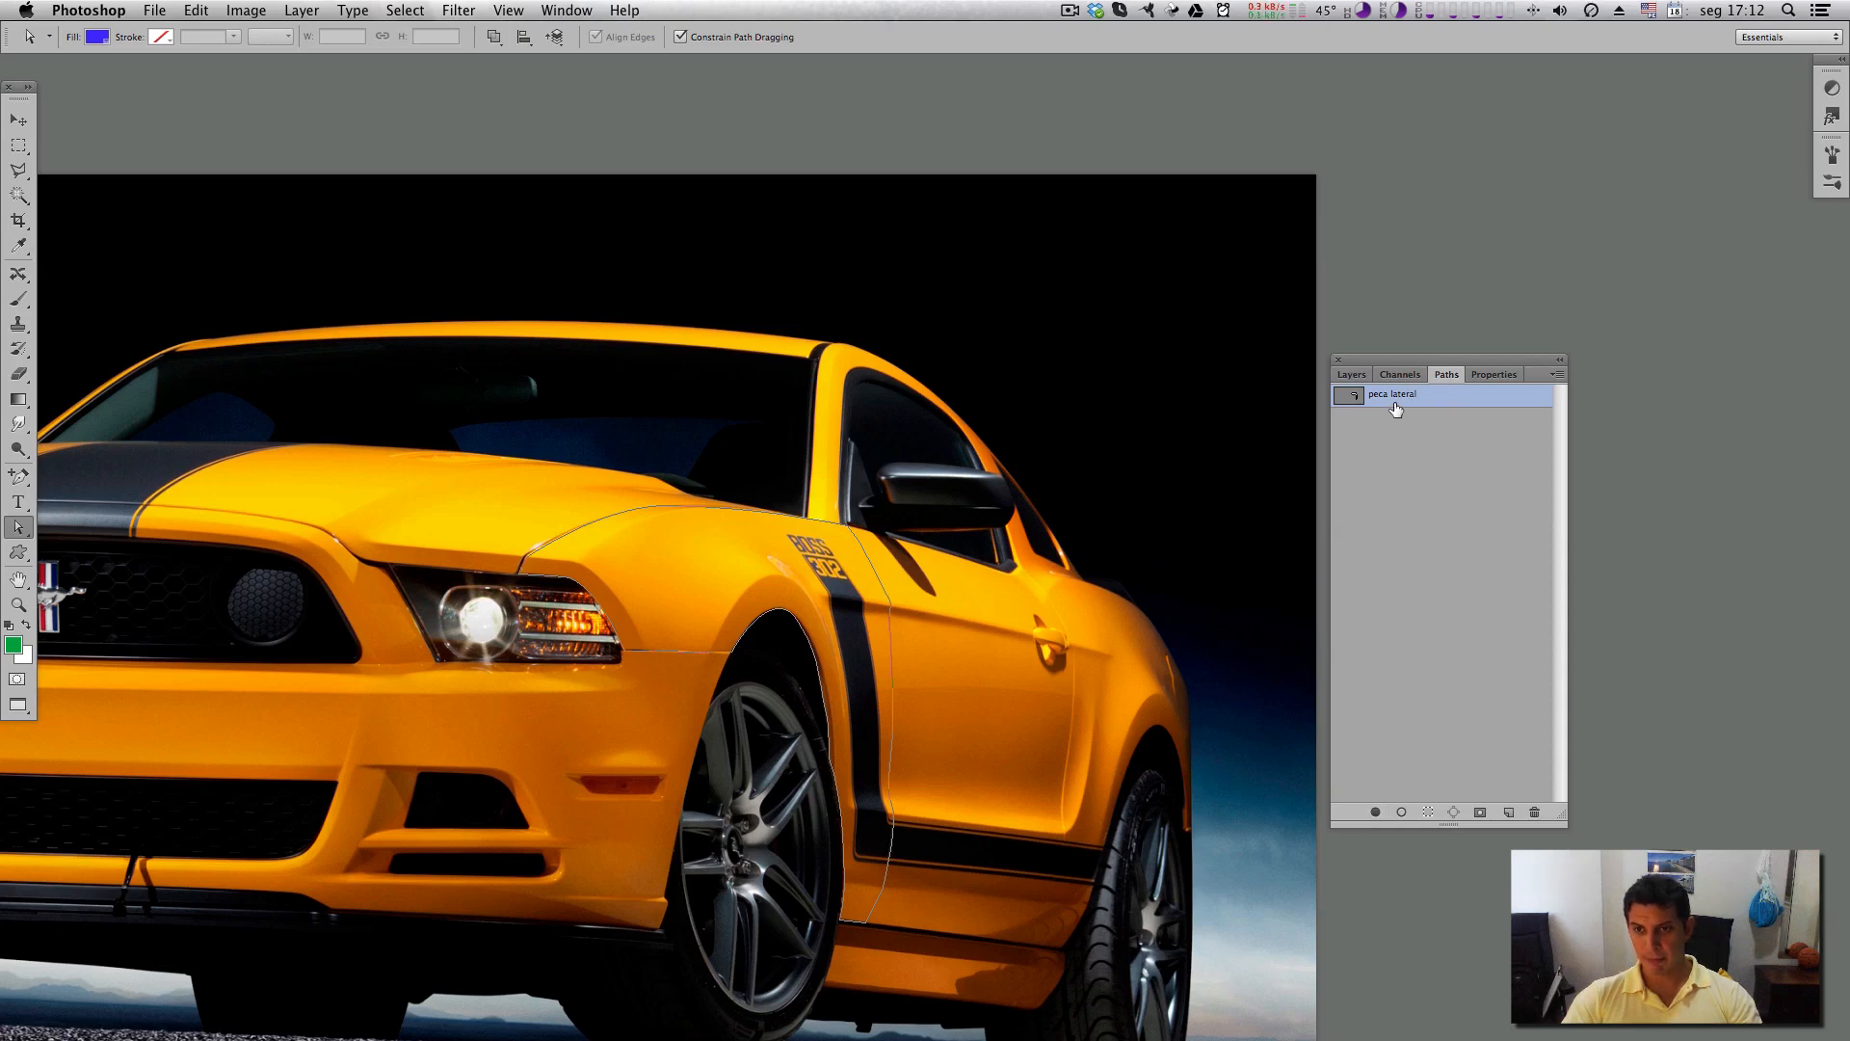
Try filling and stroking the "peca lateral" path with the green foreground color, undoing each result.
left_click(1375, 811)
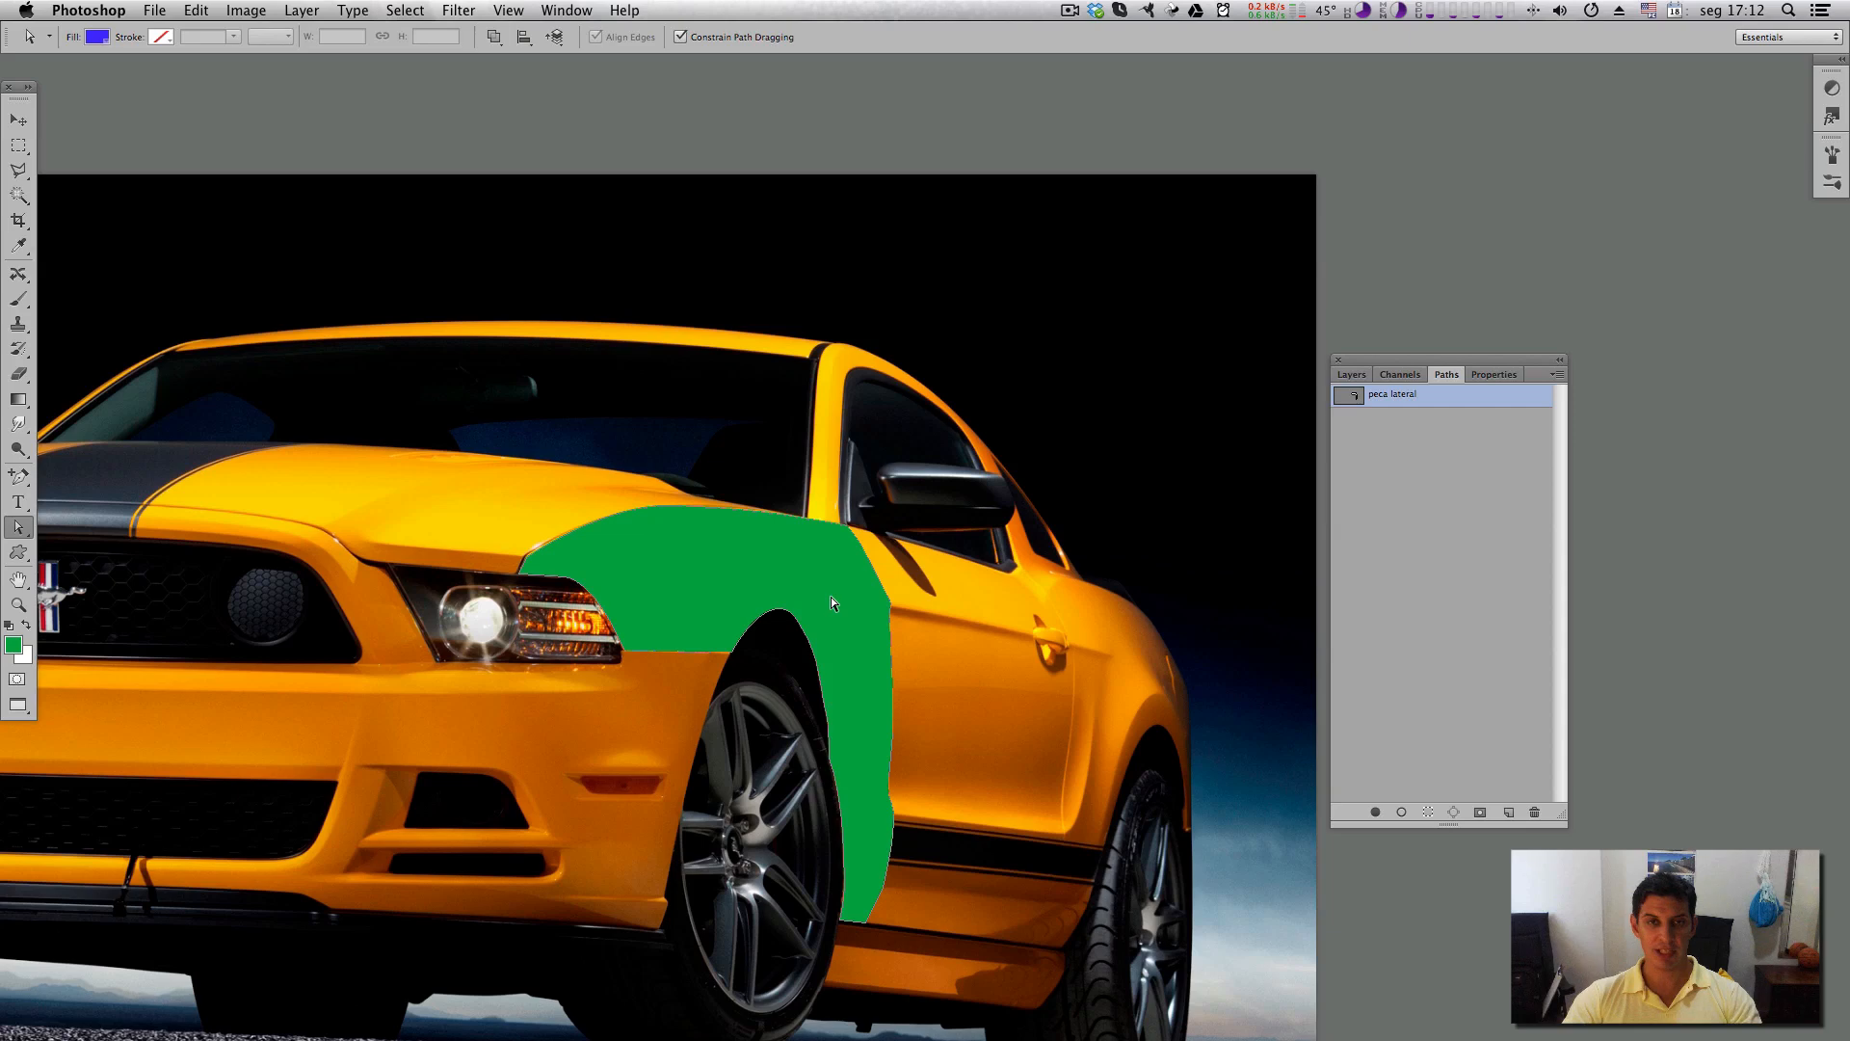
key("super+z")
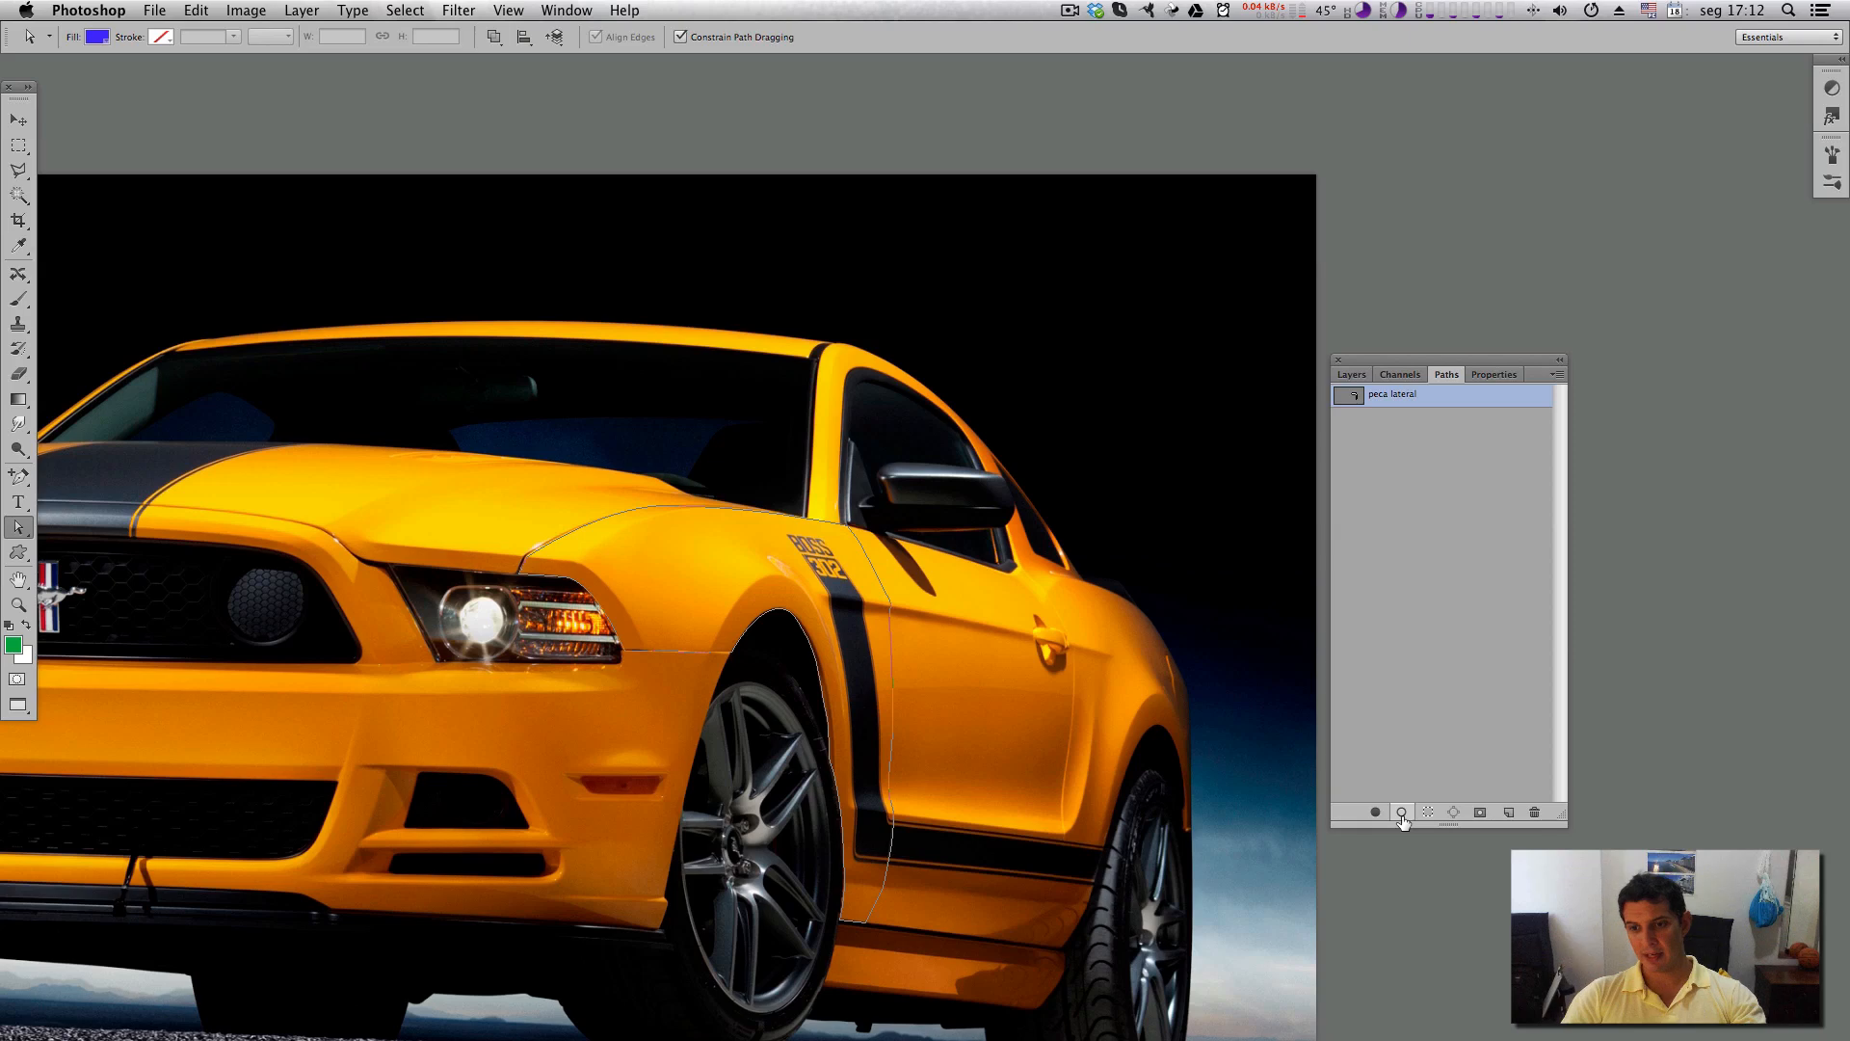
left_click(1402, 814)
key("super+z")
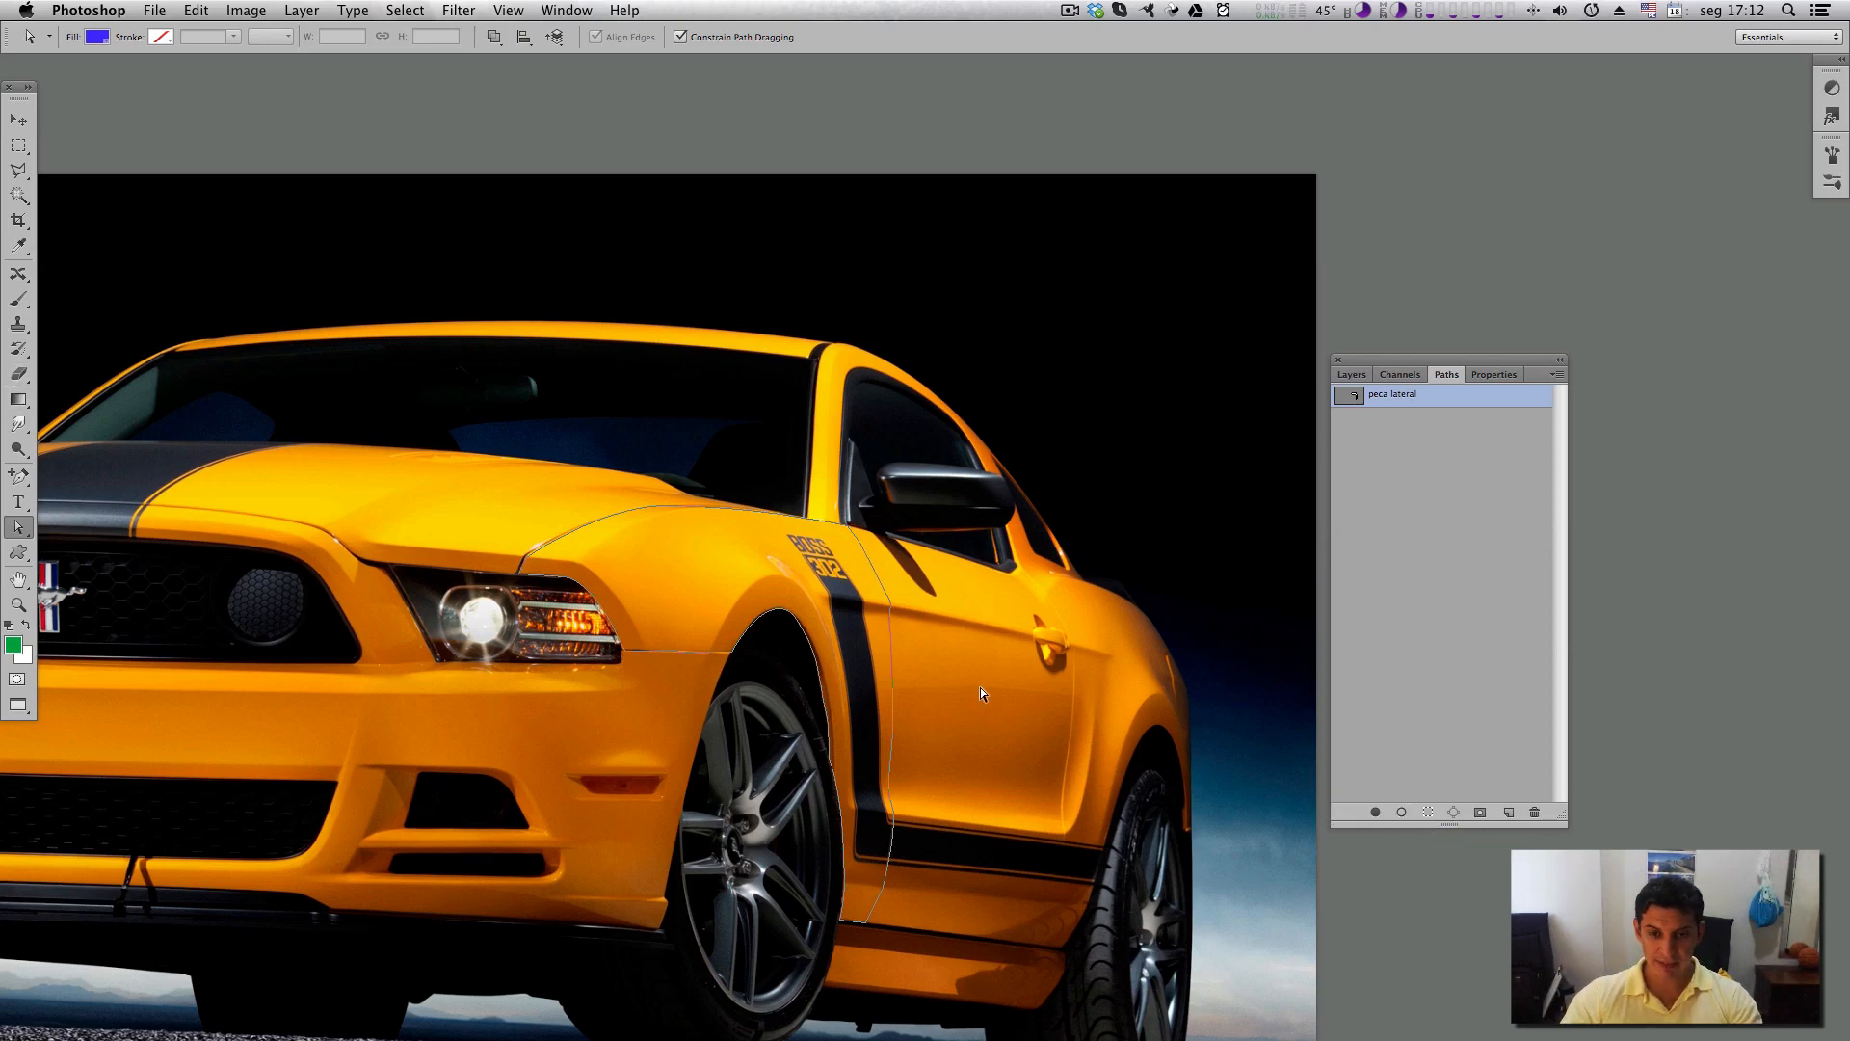
left_click(1400, 812)
left_click_drag(564, 556, 764, 475)
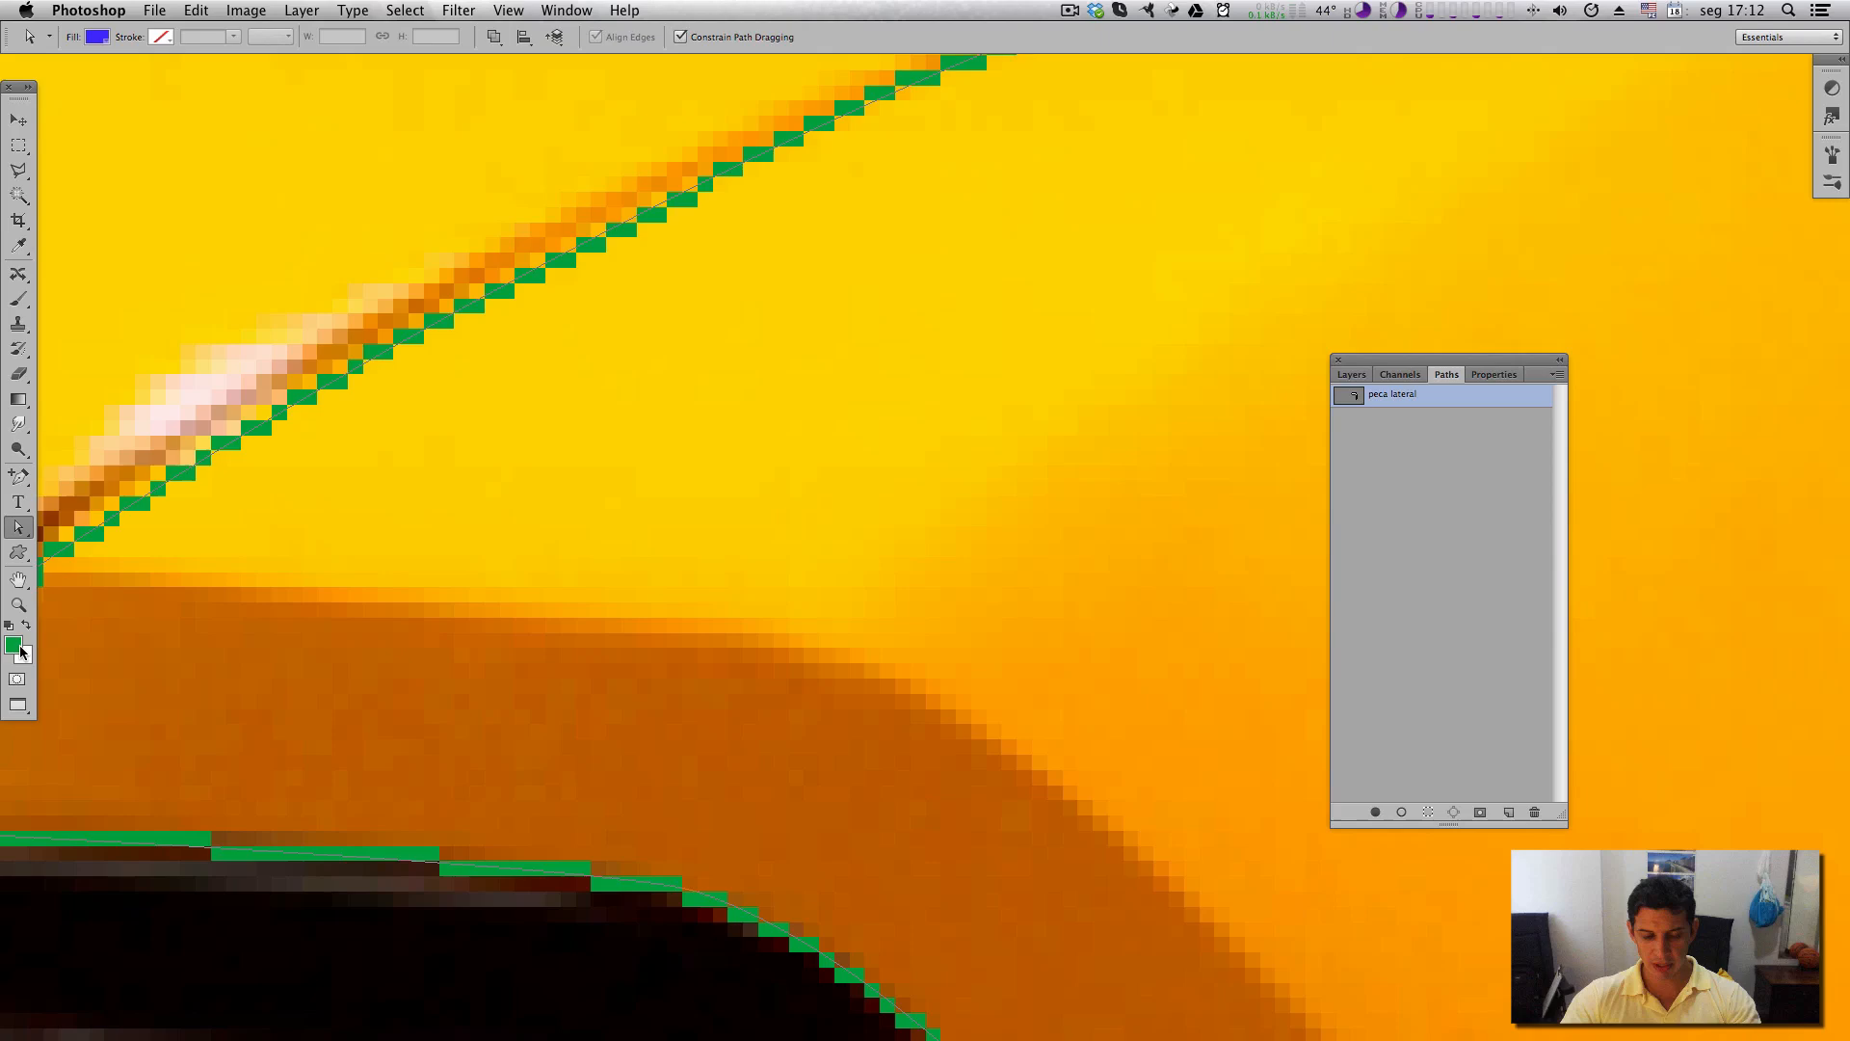
key("super+z")
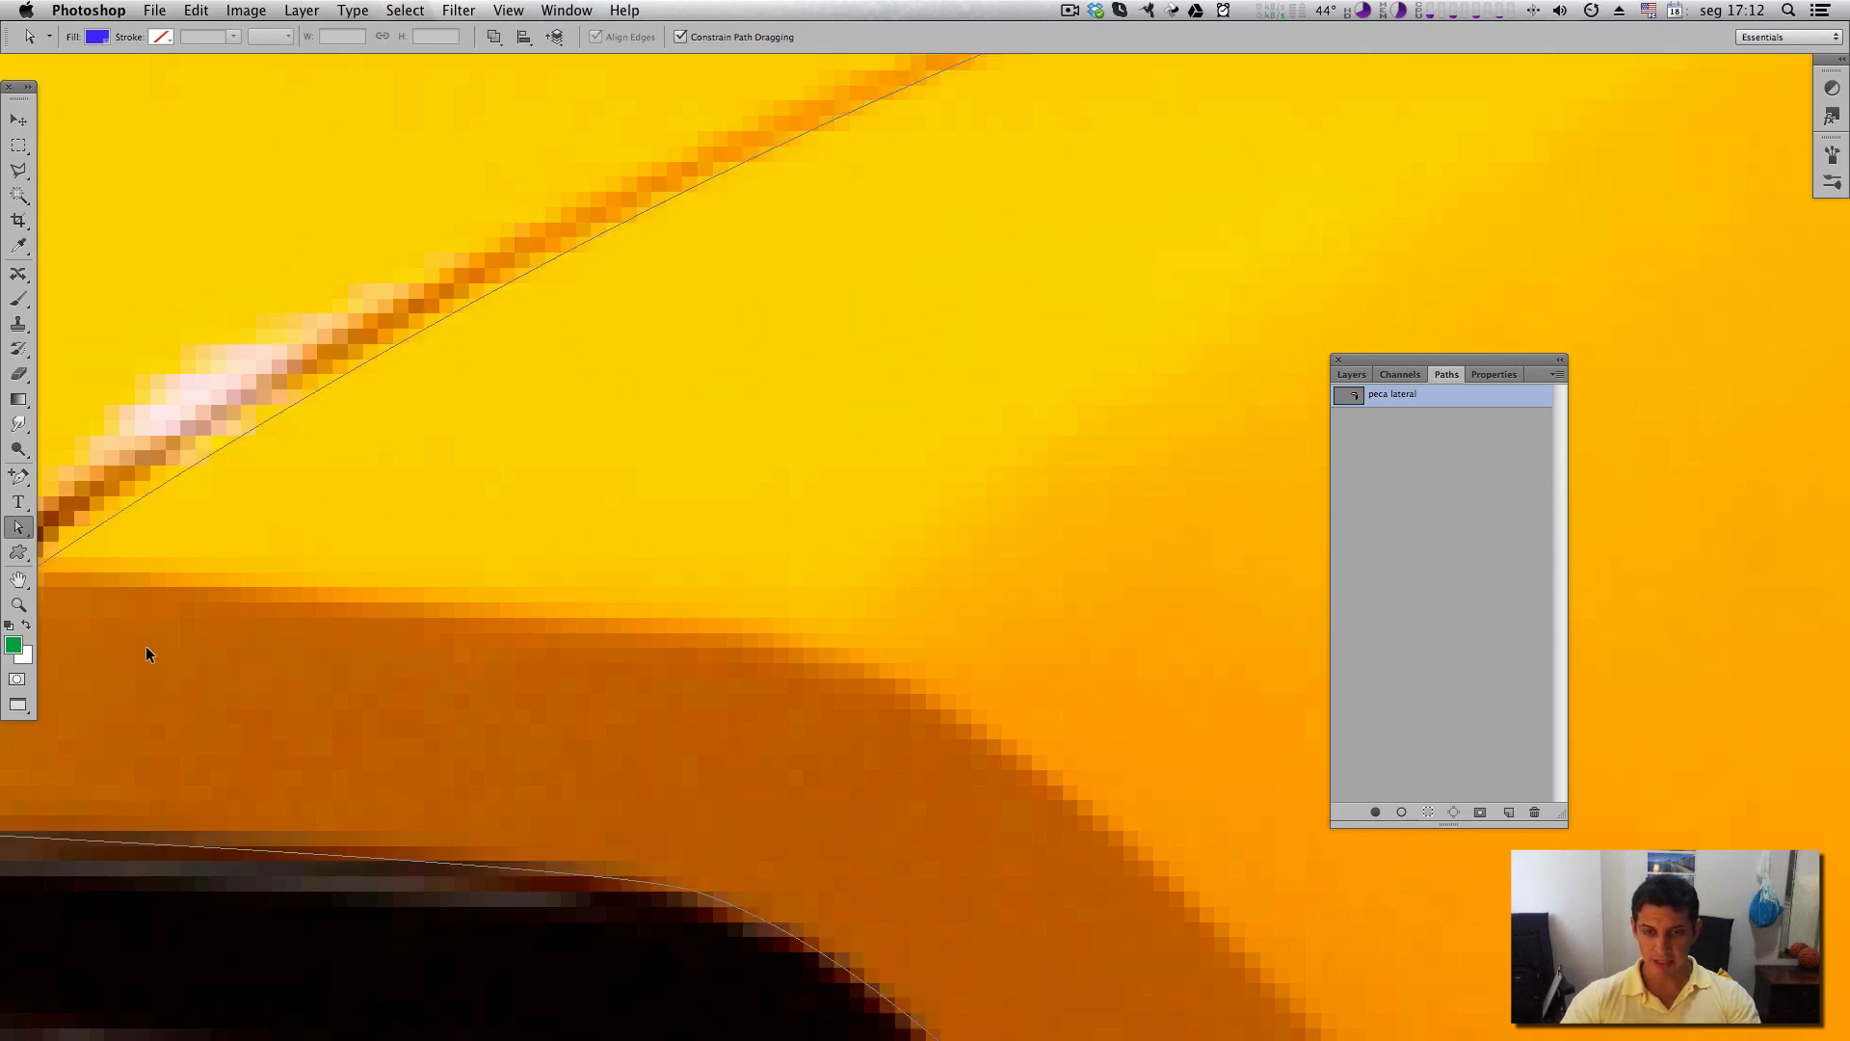
Set the Brush tool to the soft round tip with 0% hardness at a size of 13 px.
key("super+0")
left_click_drag(964, 587, 626, 639)
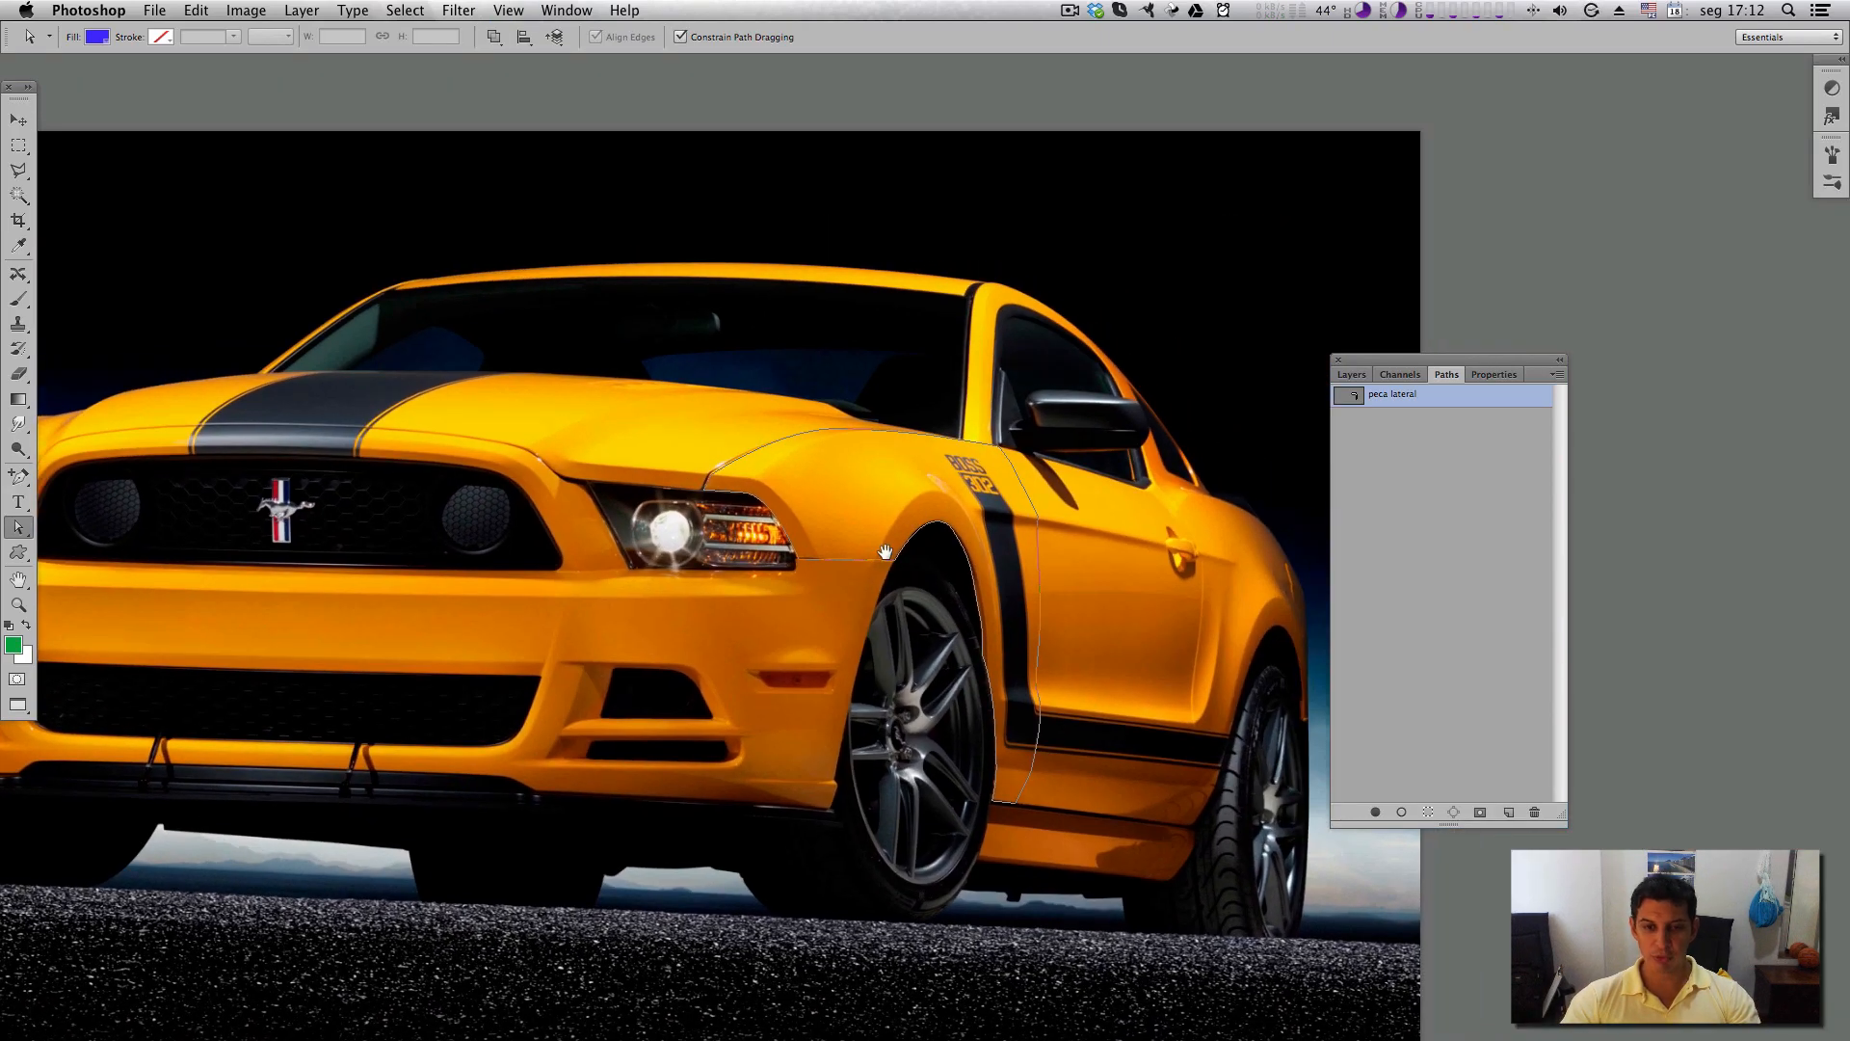
key("super+plus")
key("super+plus")
key("super+plus")
key("super+plus")
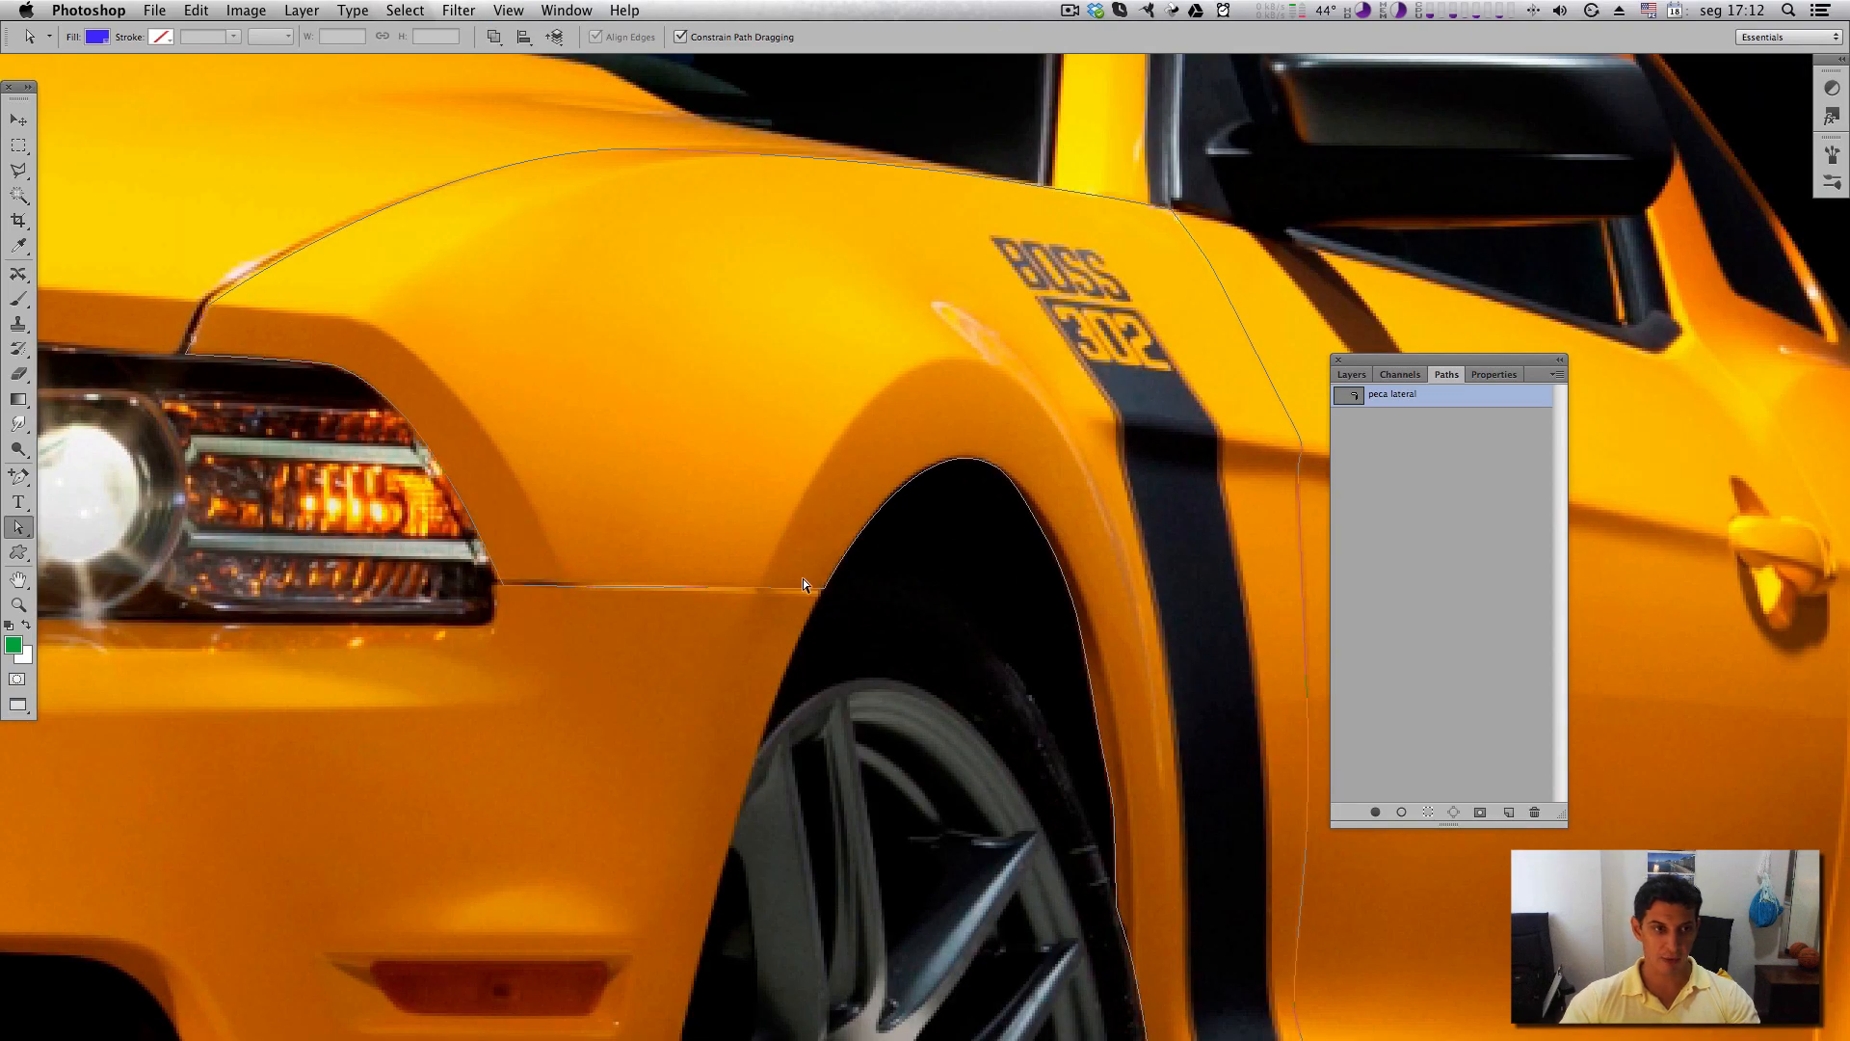
left_click(20, 294)
left_click(98, 38)
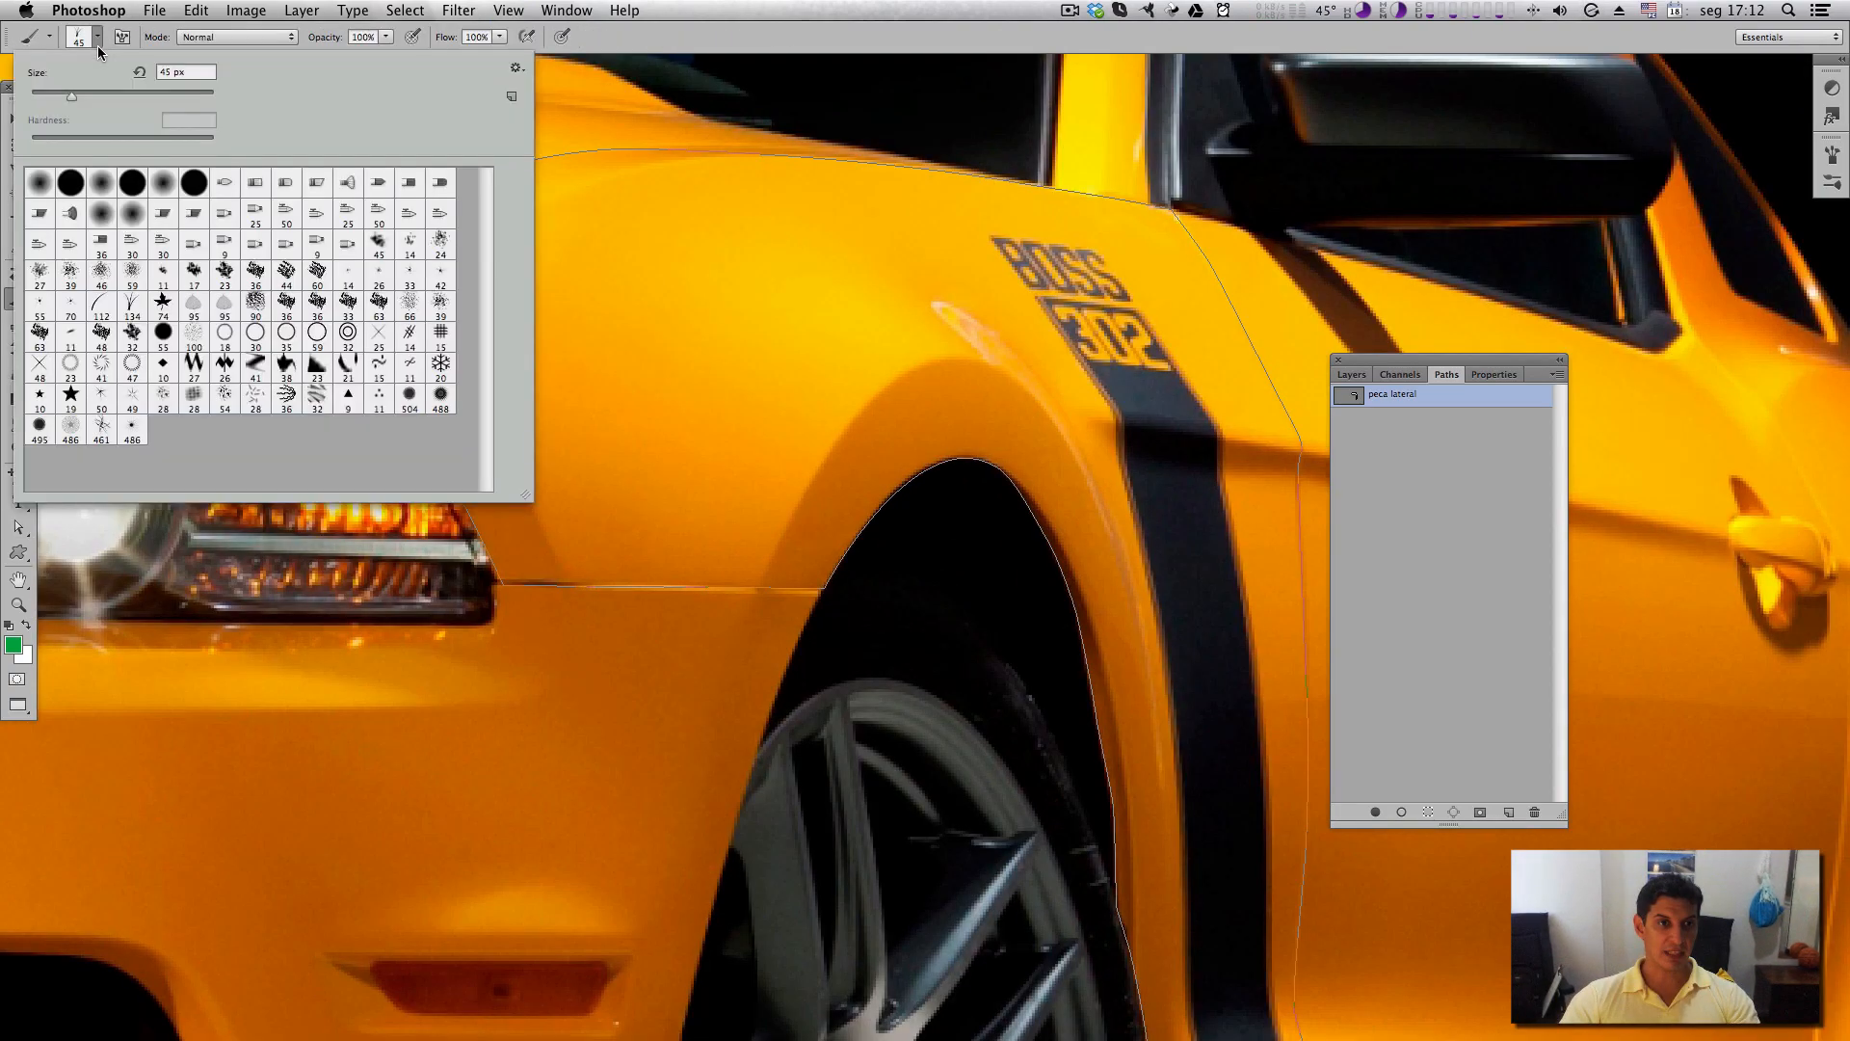
left_click(40, 182)
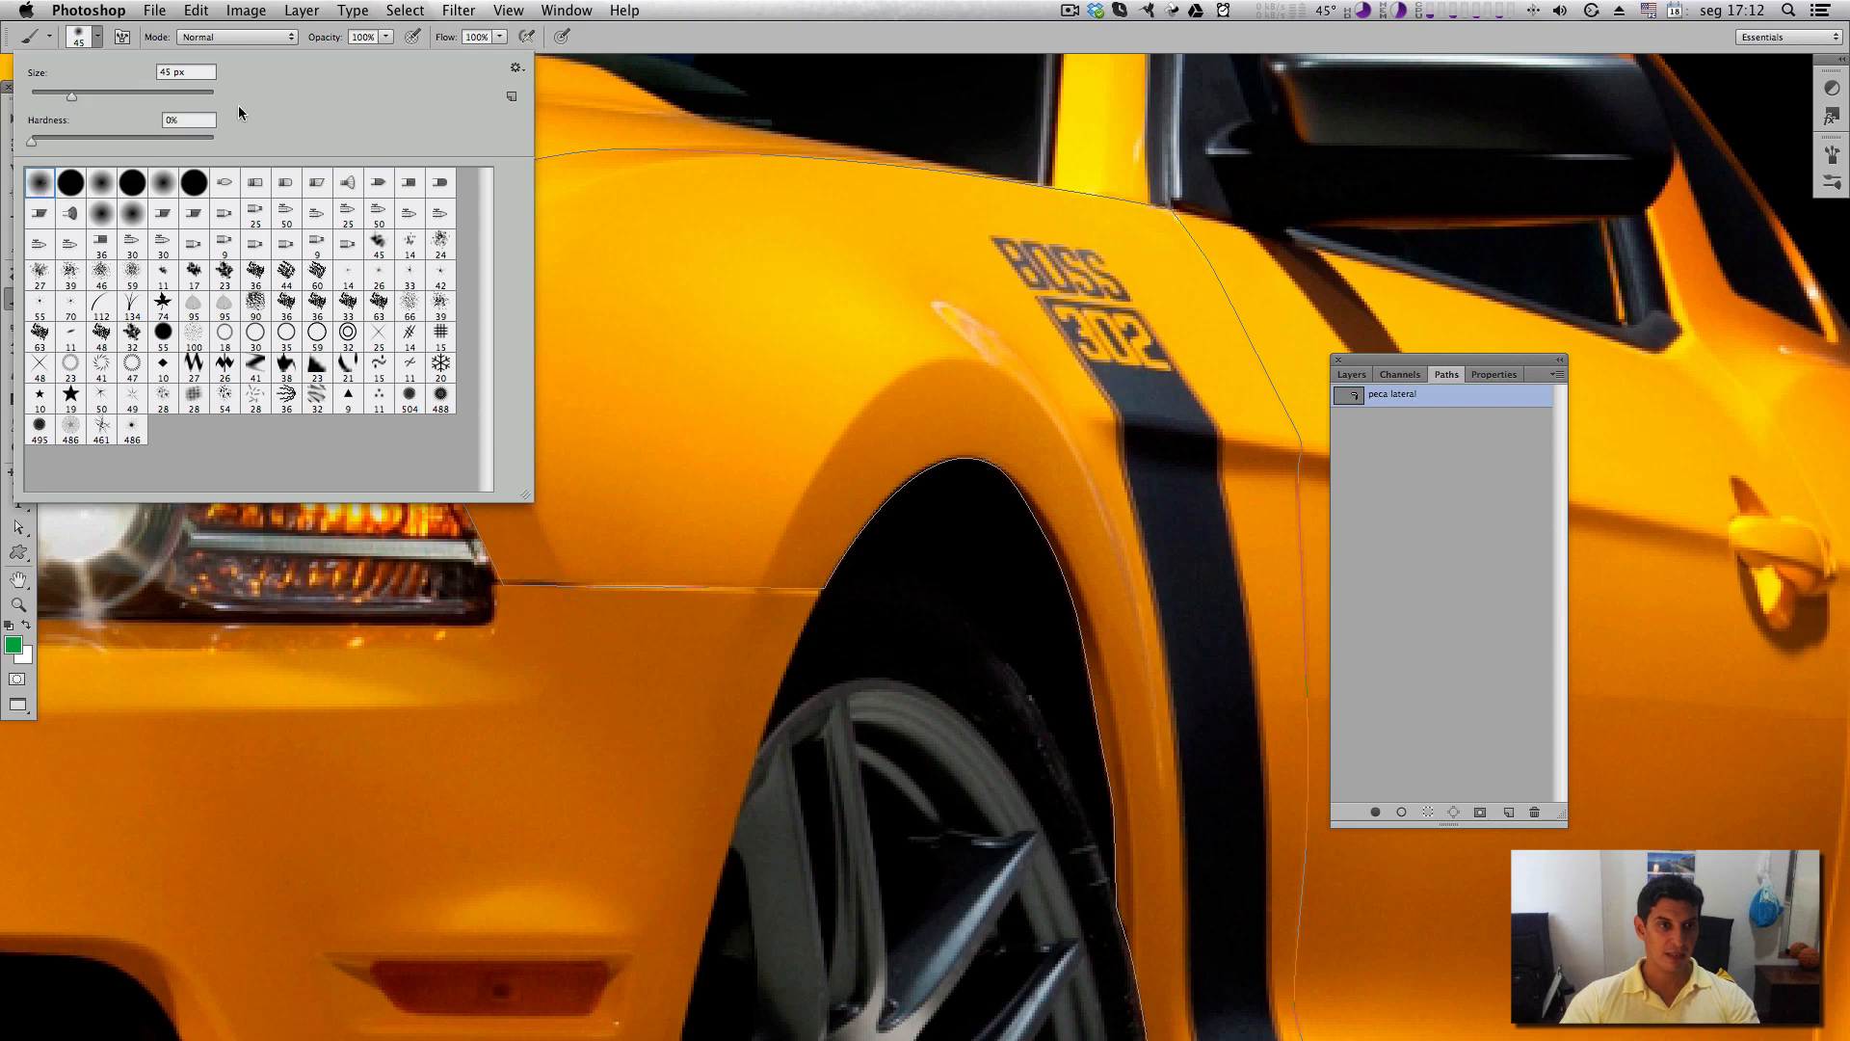
left_click_drag(71, 97, 40, 102)
Try the soft green brush with a freehand stroke on the fender and a stroke along the "peca lateral" path, undoing both.
mouse_move(884, 309)
left_mouse_down()
mouse_move(757, 355)
mouse_move(459, 340)
left_mouse_up()
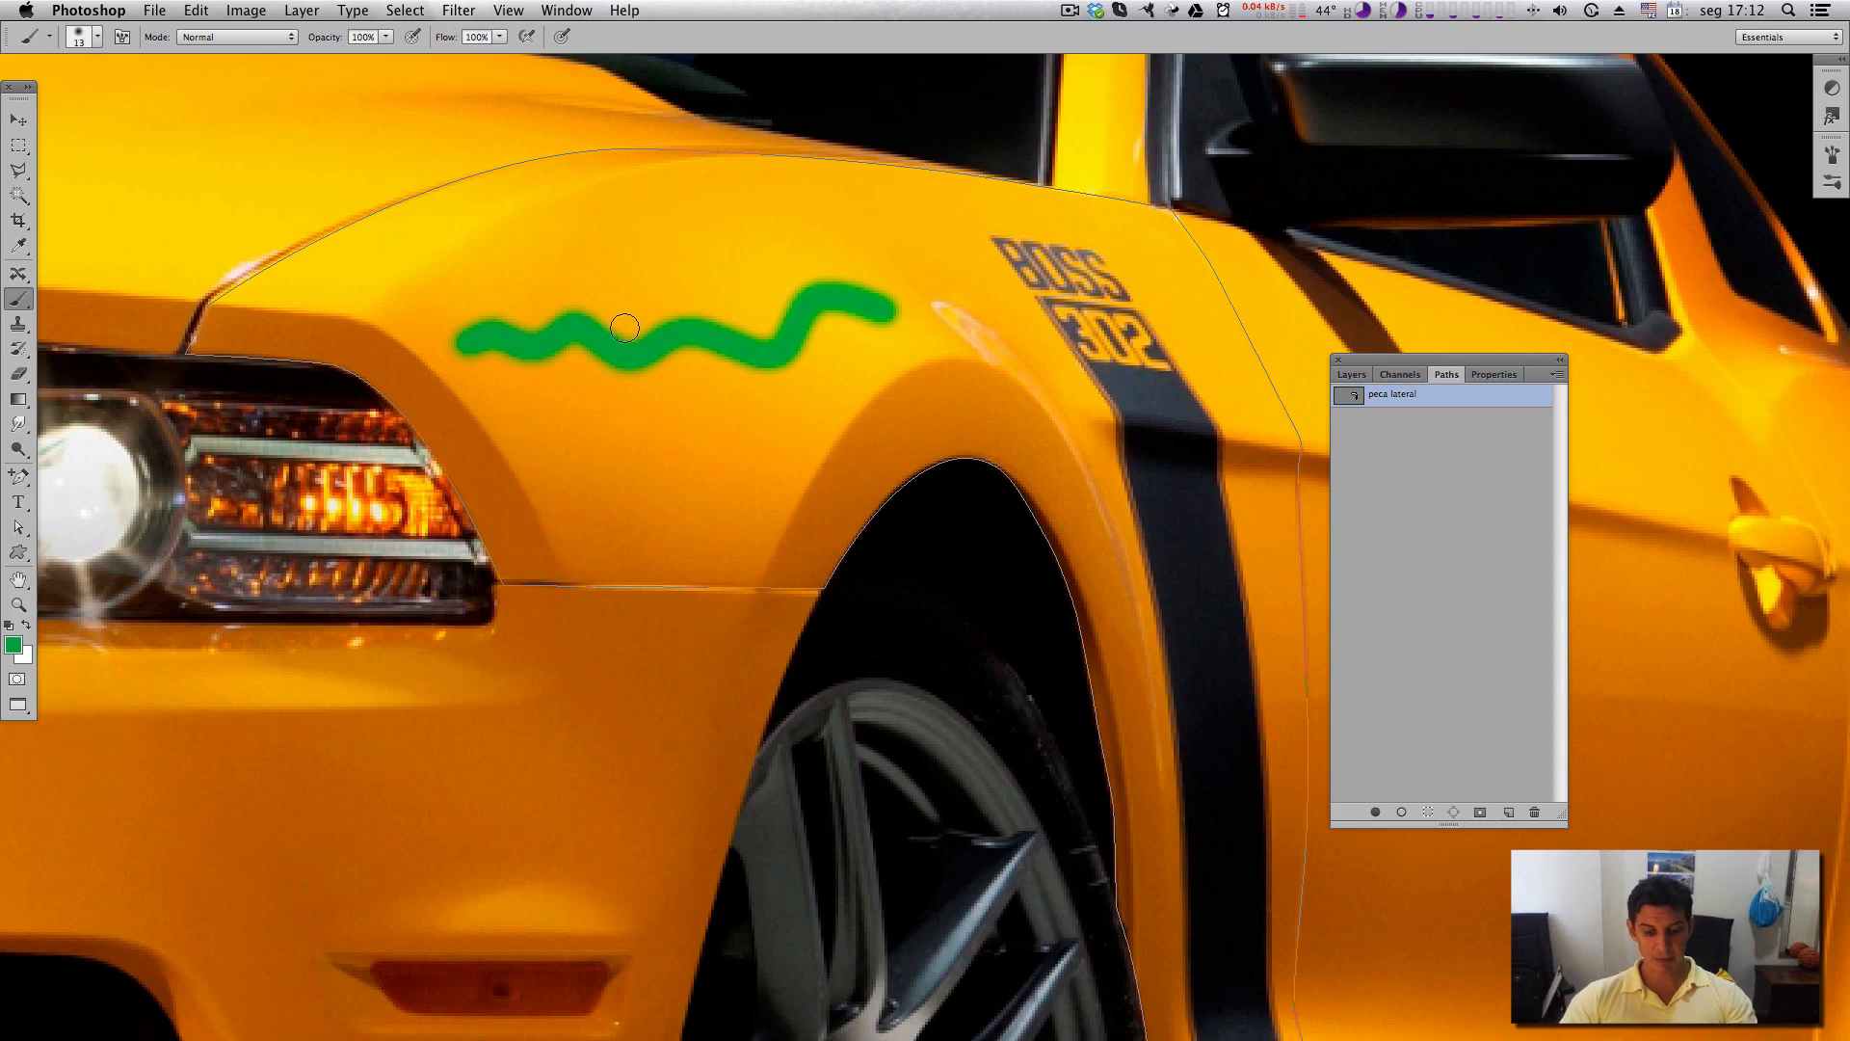
key("super+z")
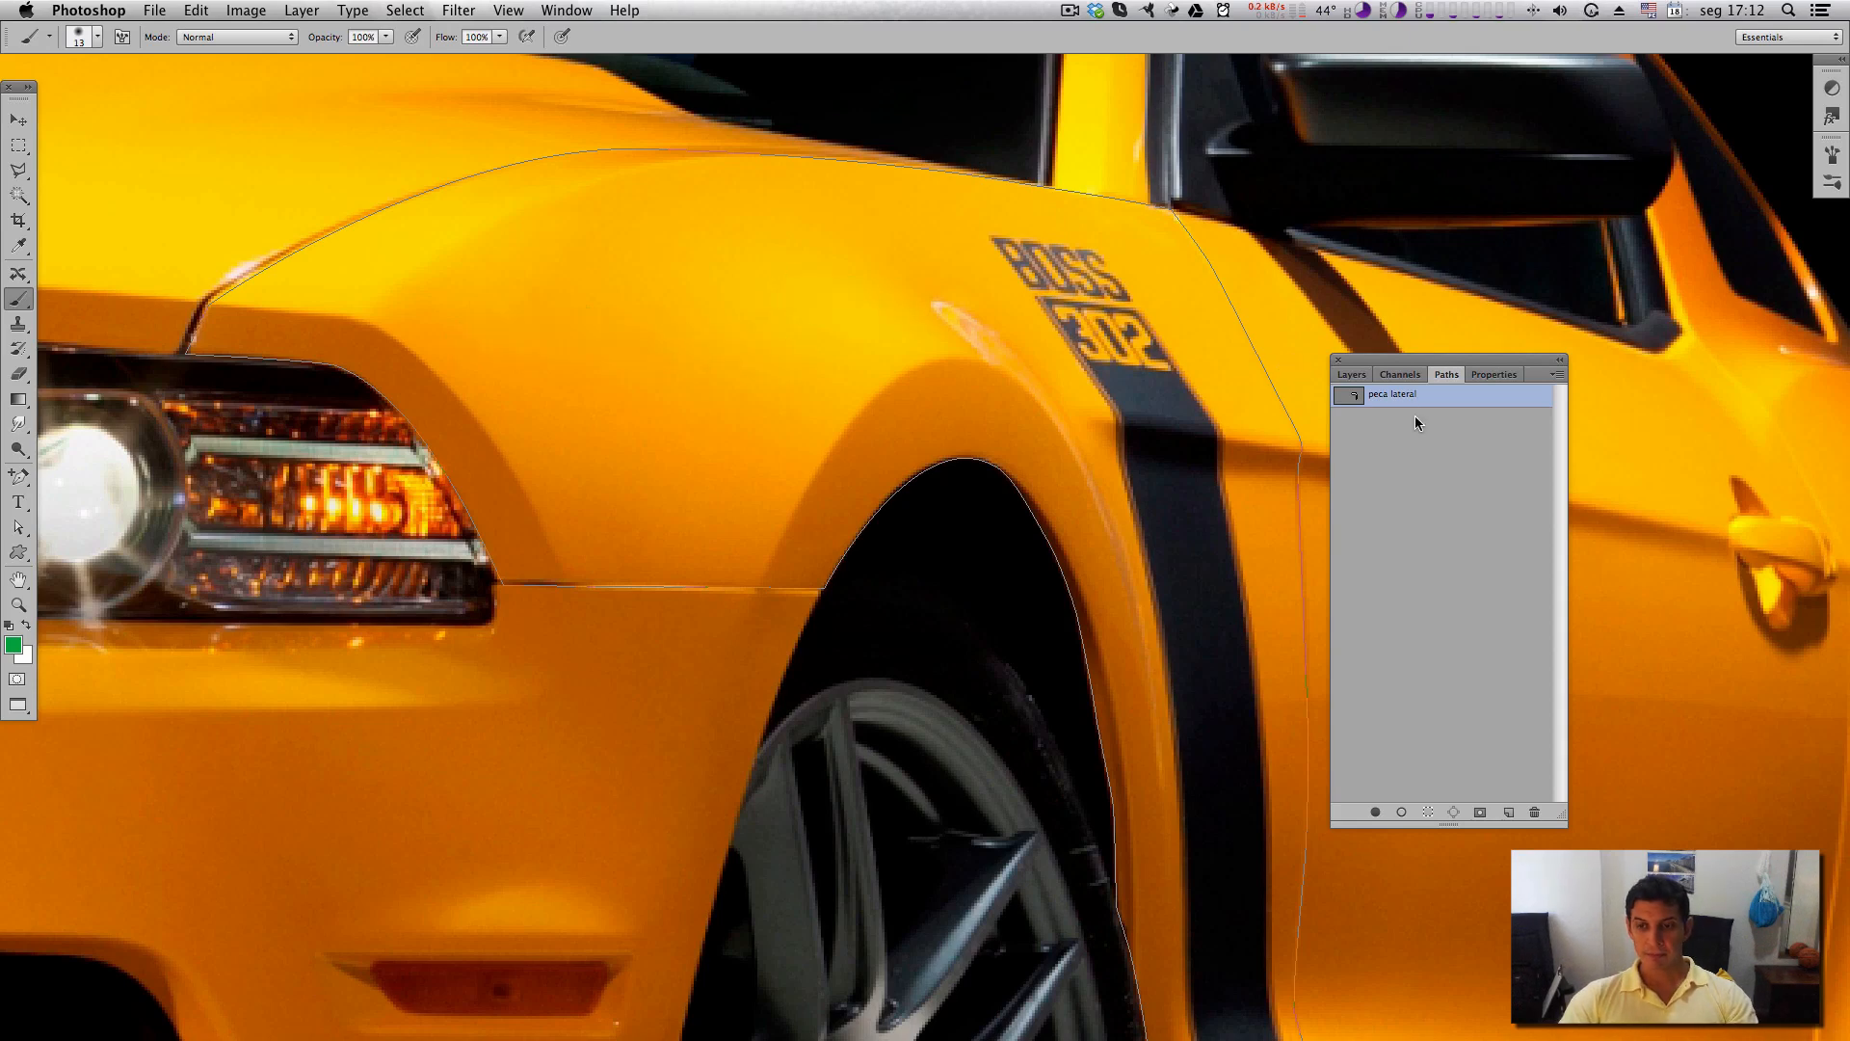
left_click(1402, 811)
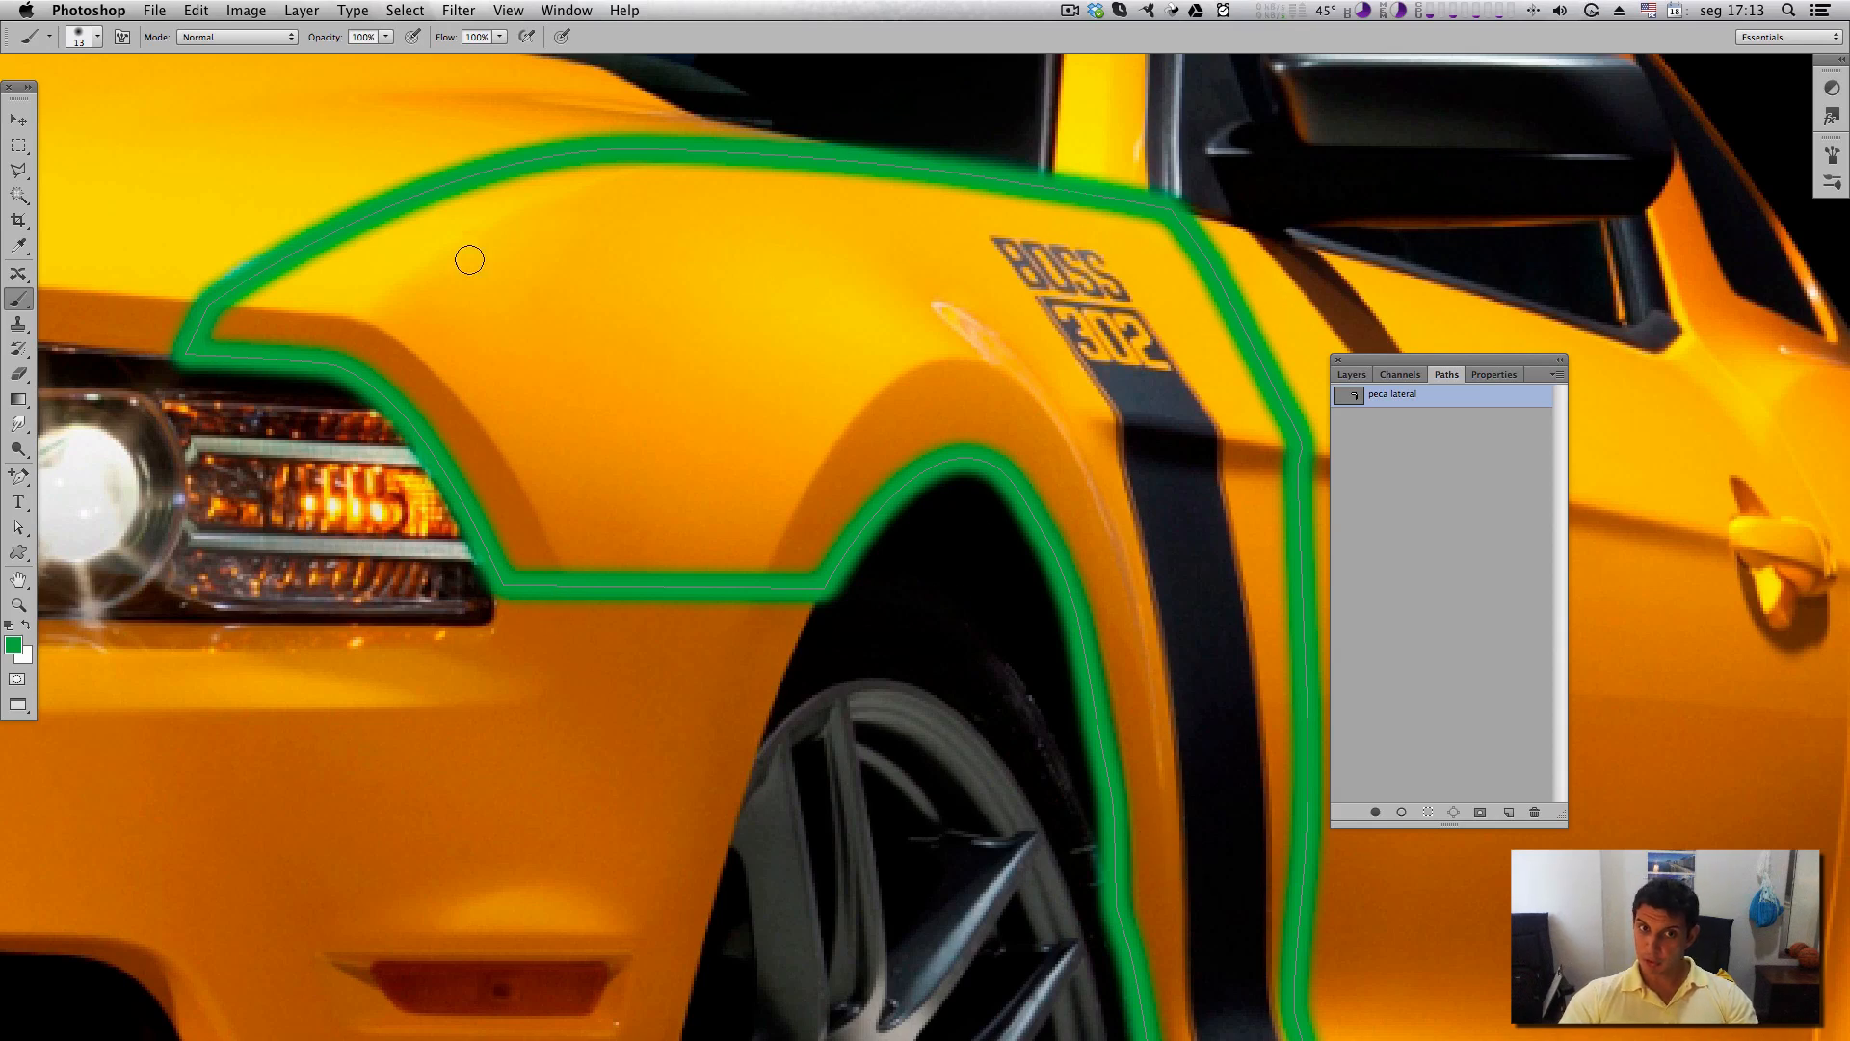
key("super+z")
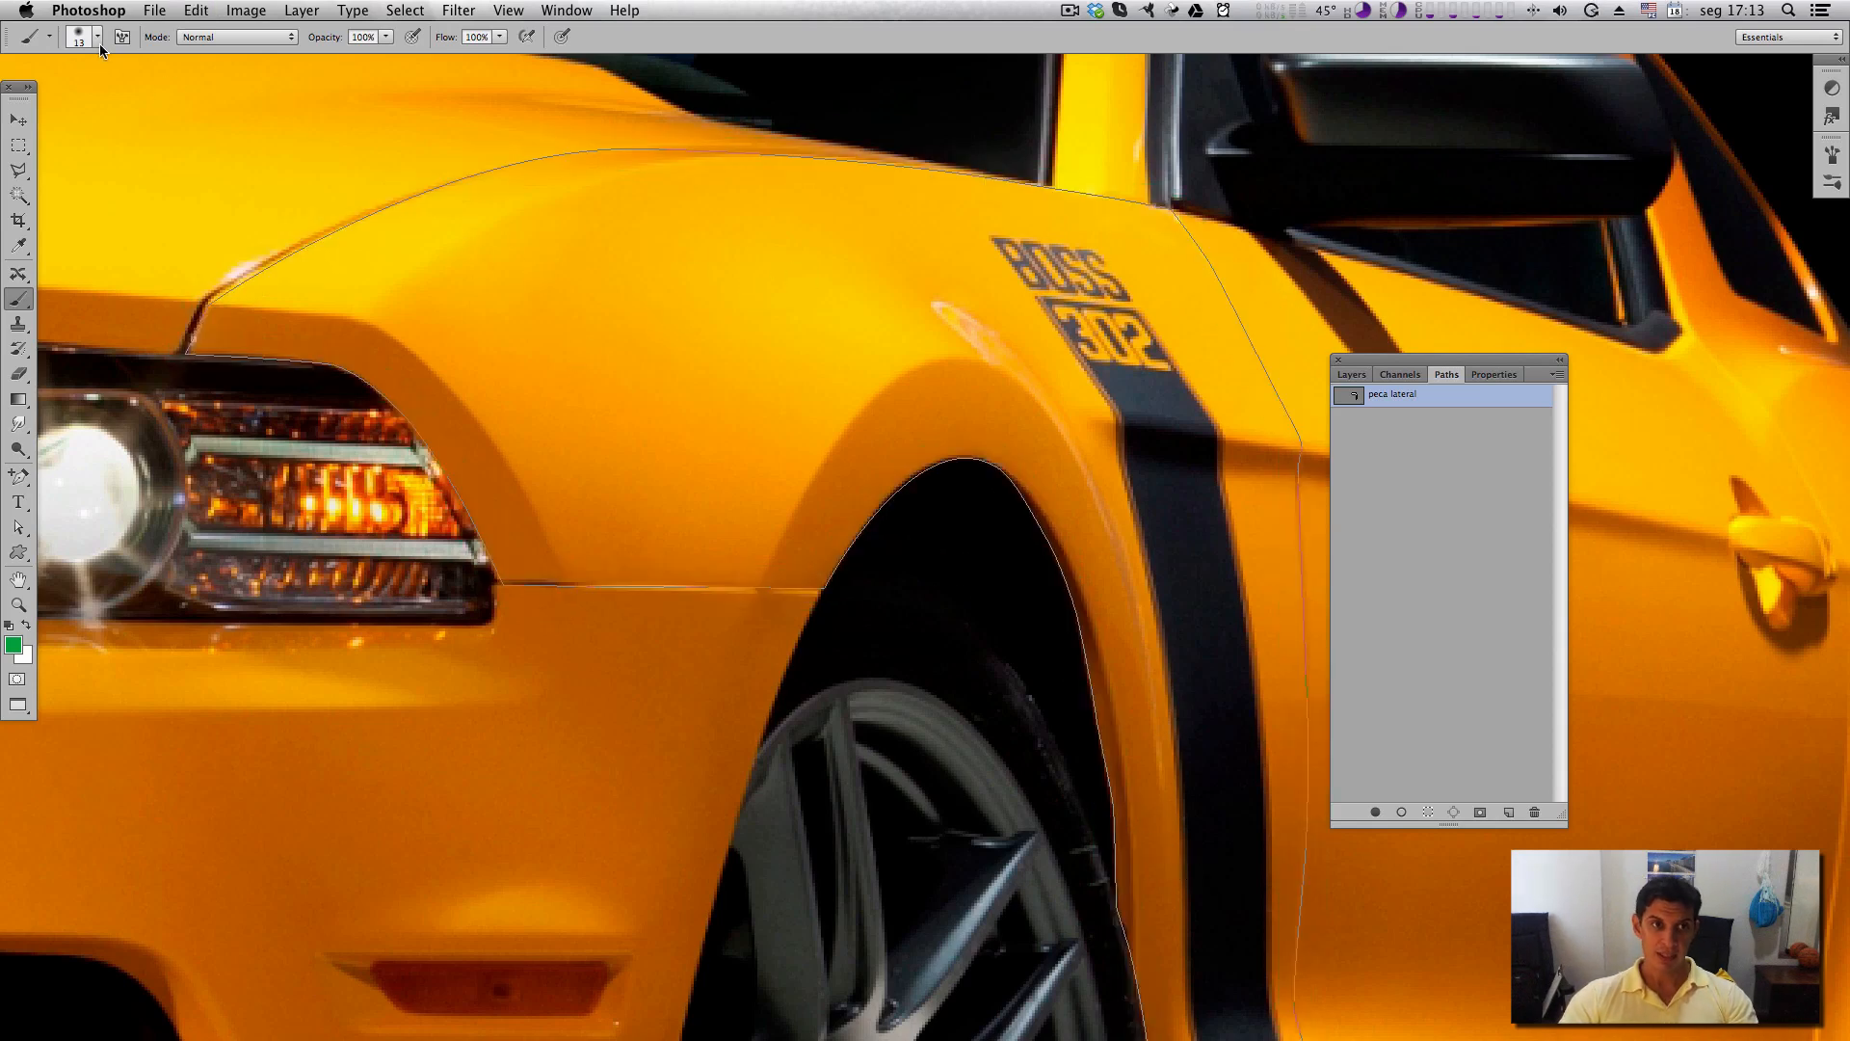
Choose the Scattered Maple Leaves brush tip and shrink it to 9 px, undoing the test strokes painted on the fender.
left_click(99, 39)
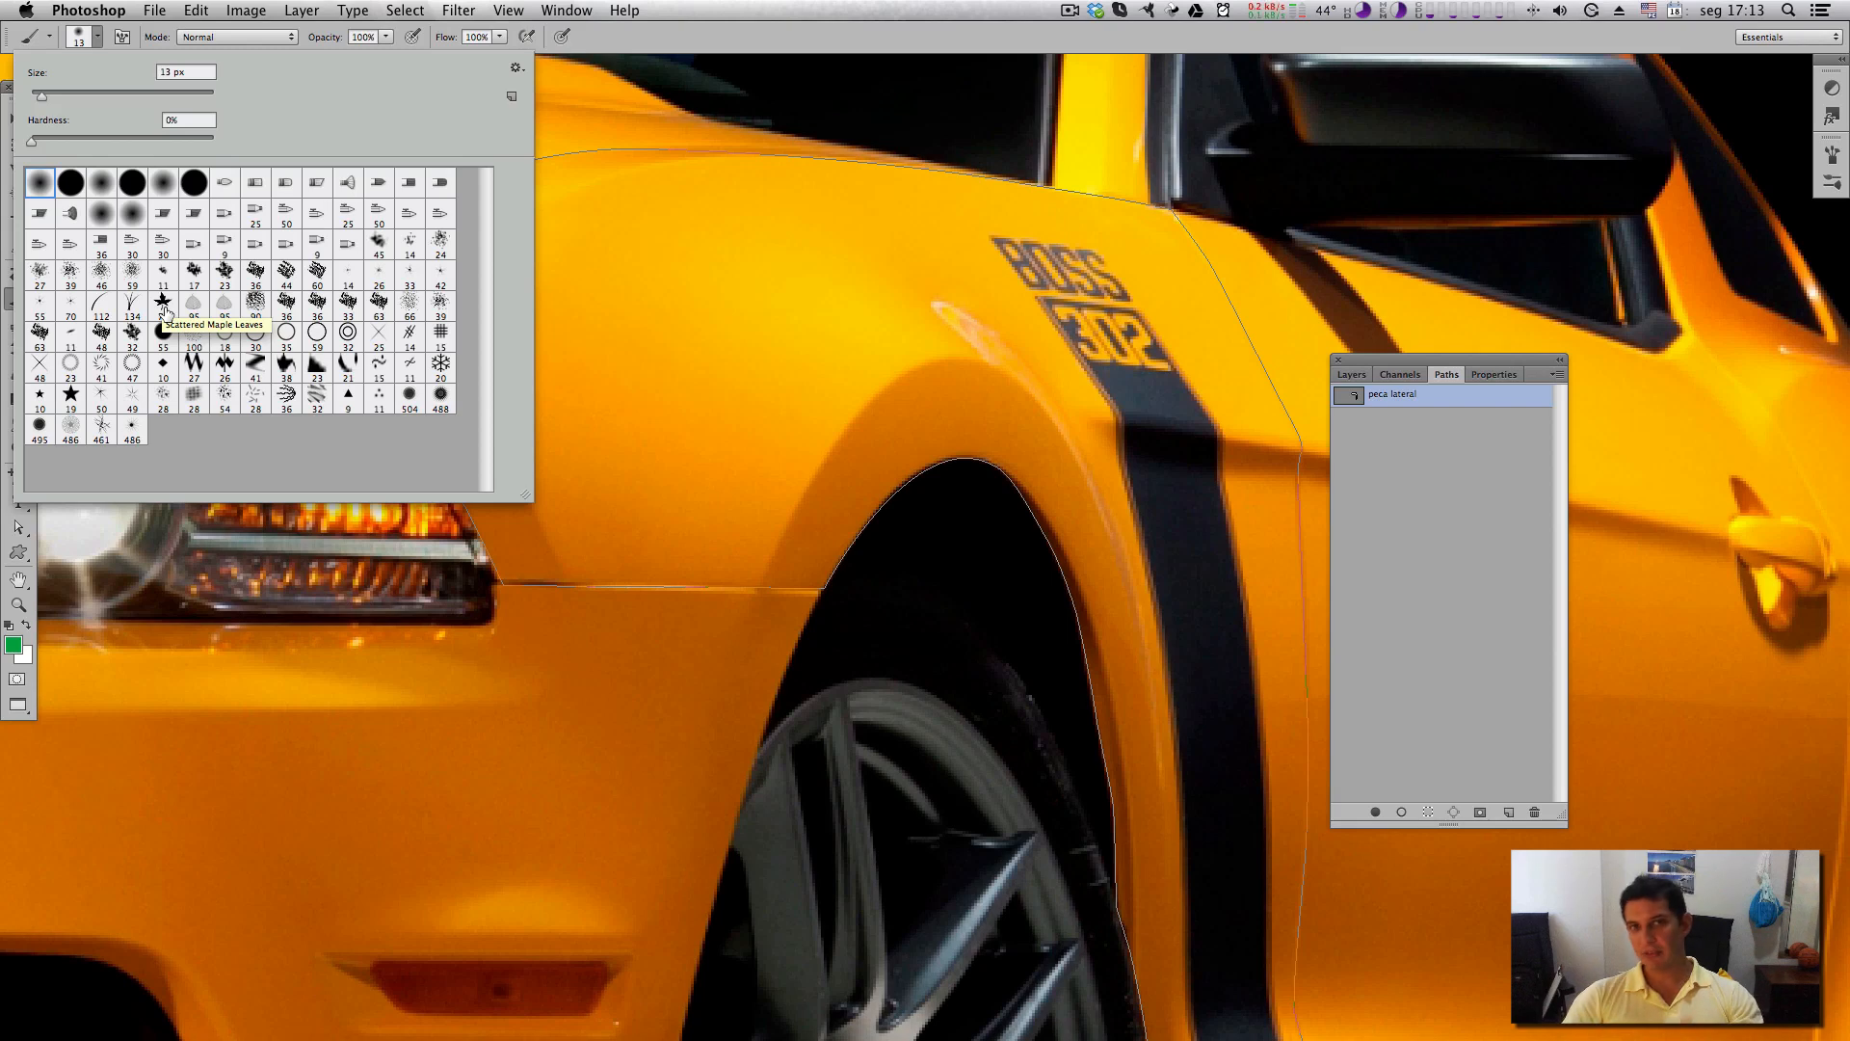
left_click(165, 309)
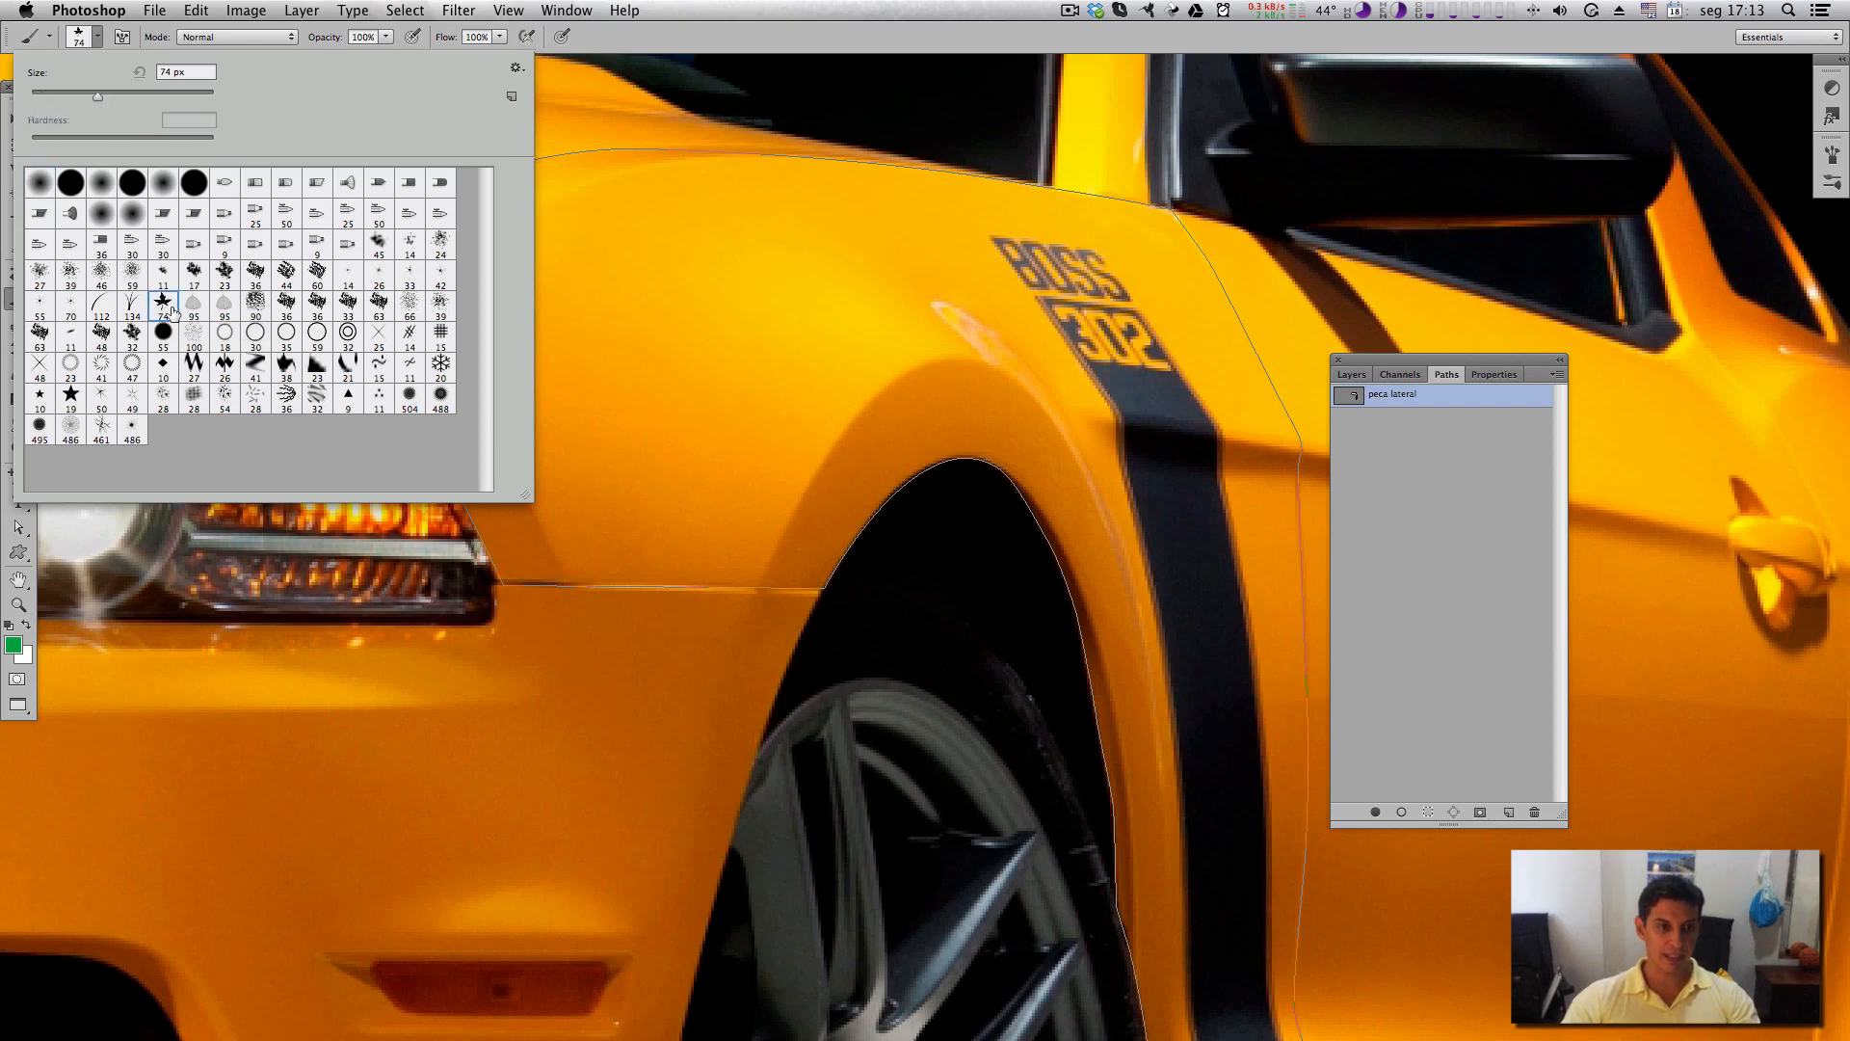
mouse_move(728, 335)
left_mouse_down()
mouse_move(479, 415)
mouse_move(488, 538)
left_mouse_up()
key("super+z")
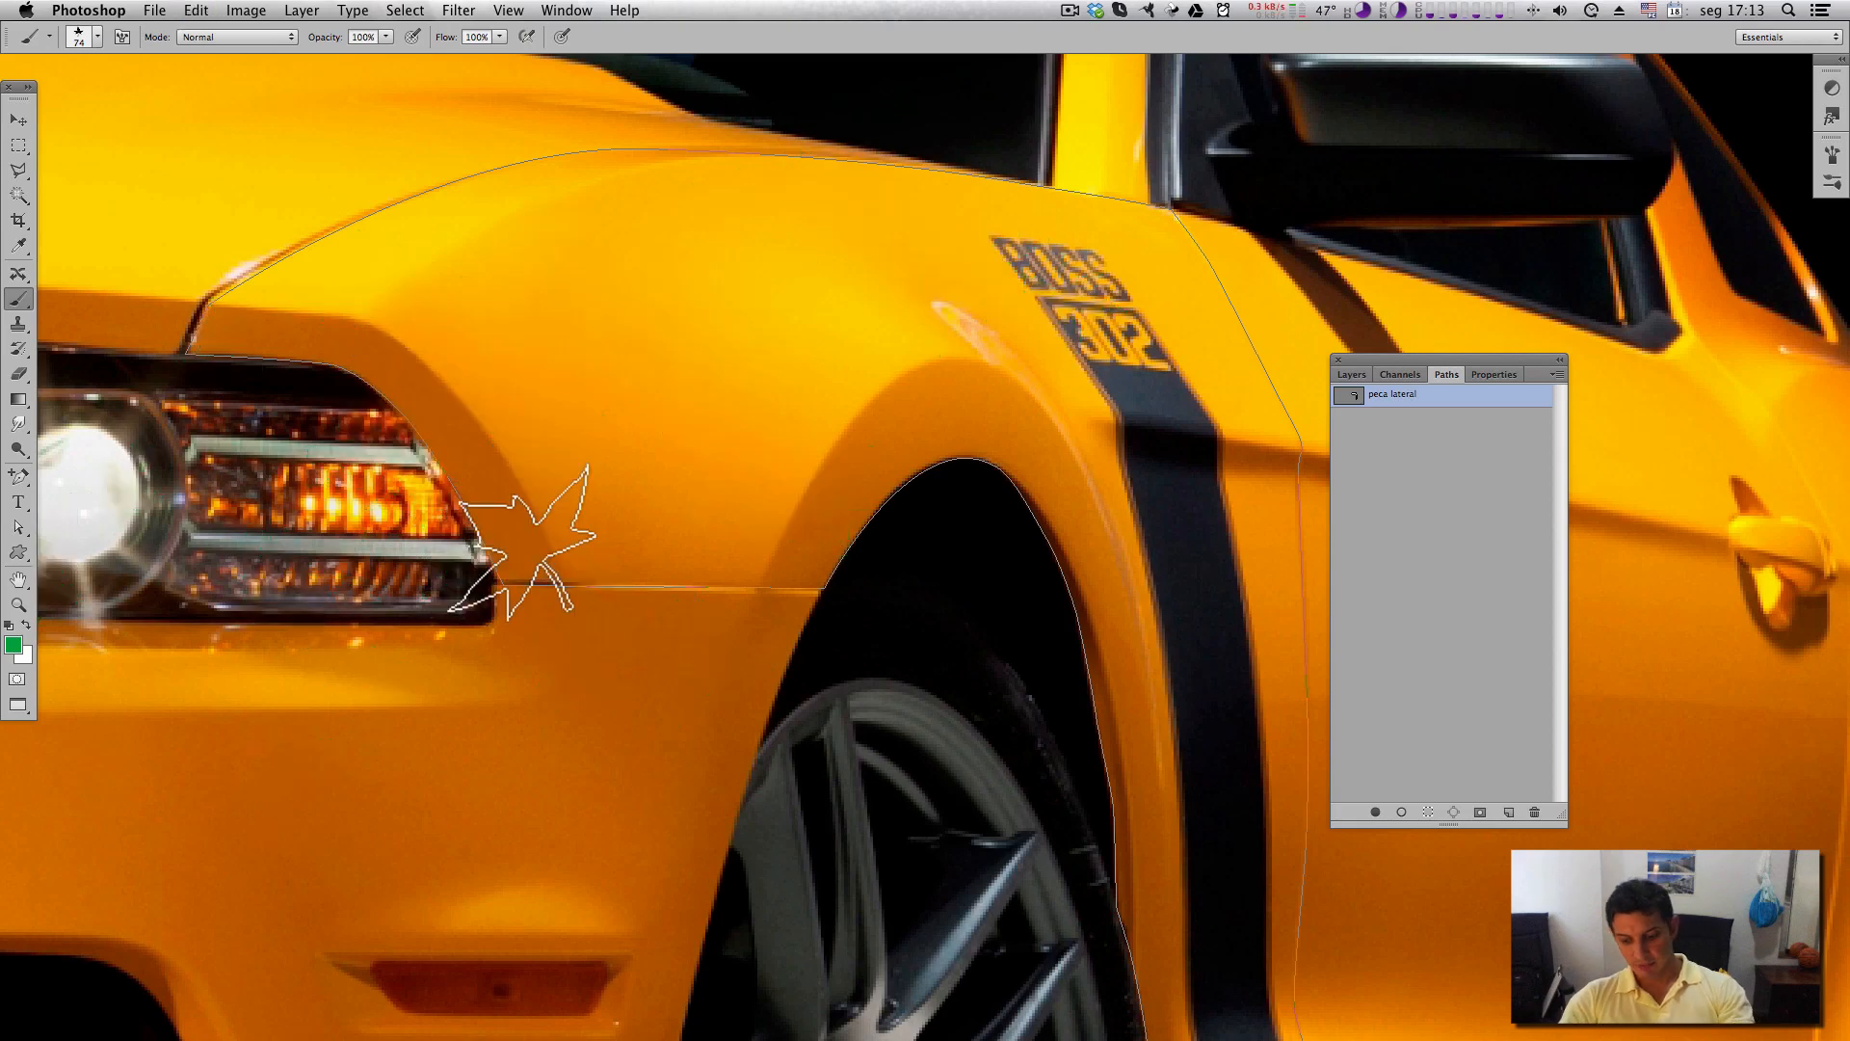
key("bracketleft")
key("bracketleft")
key("bracketleft")
key("bracketleft")
key("bracketleft")
key("bracketleft")
key("bracketleft")
key("bracketleft")
key("bracketleft")
key("bracketleft")
key("bracketleft")
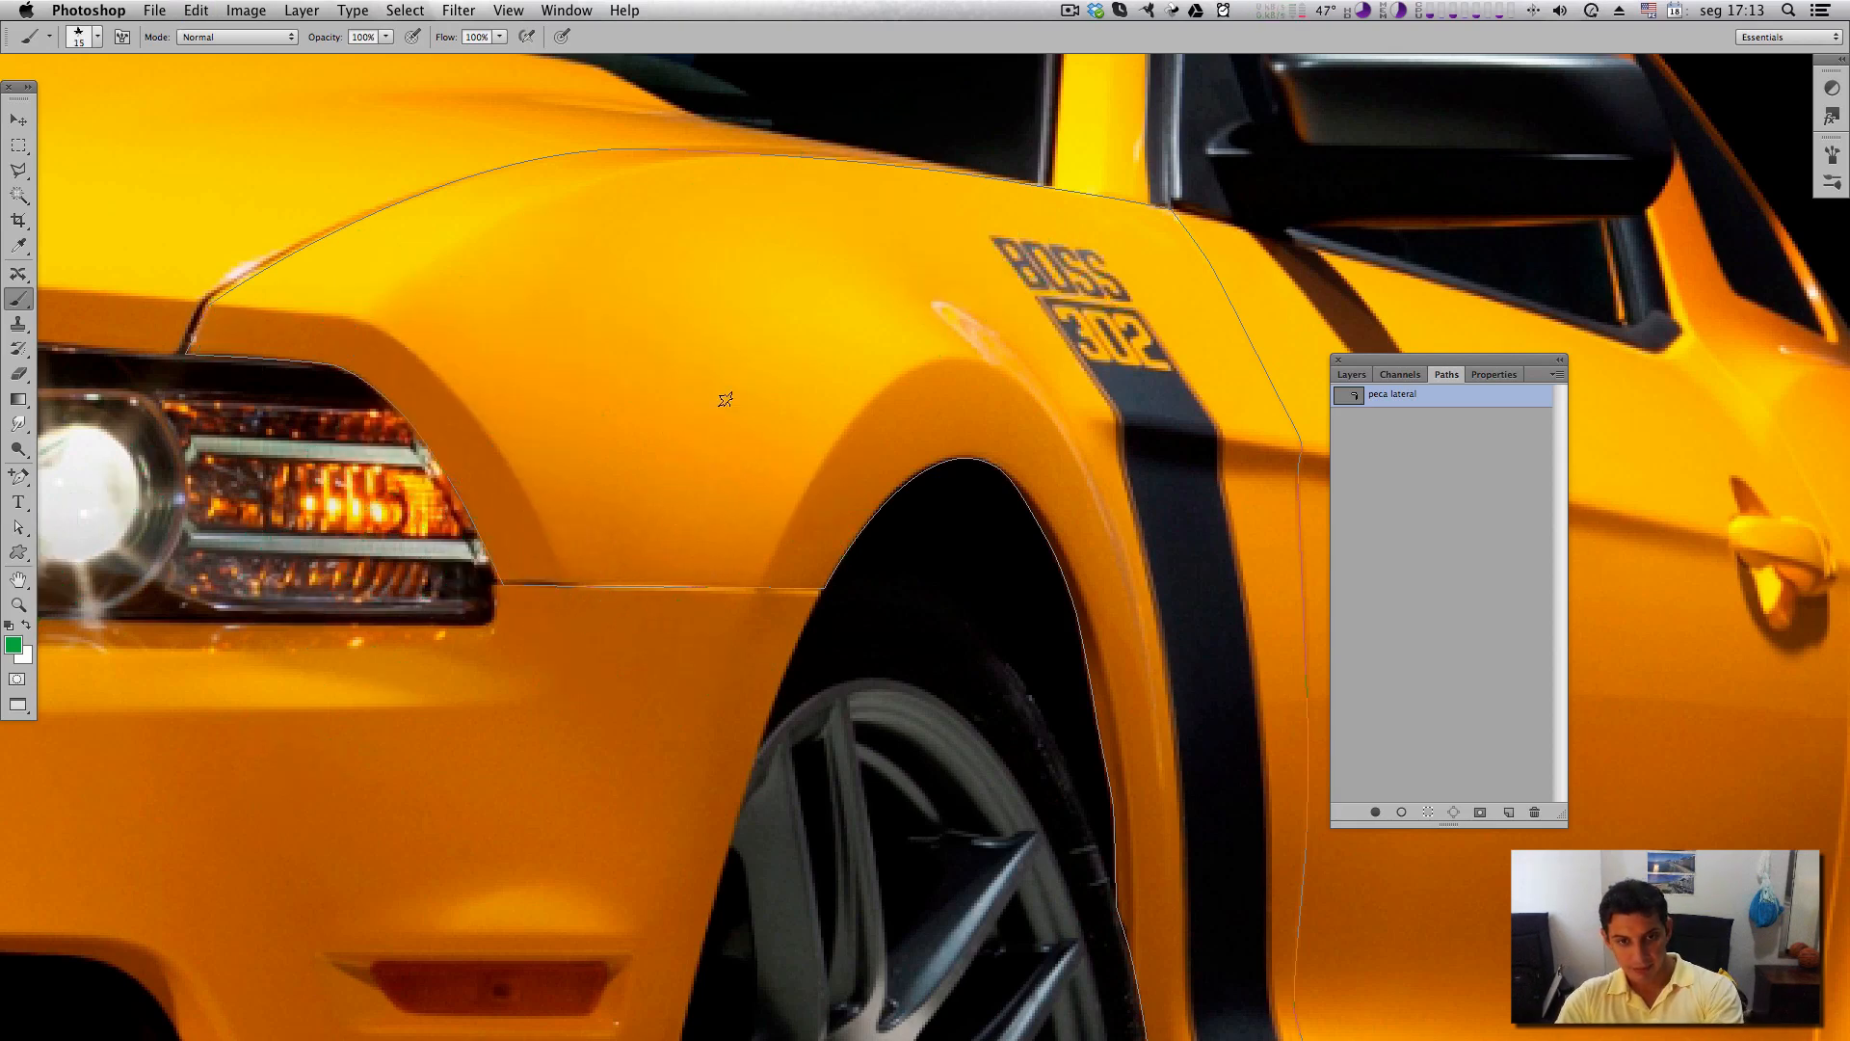
mouse_move(772, 300)
left_mouse_down()
mouse_move(706, 290)
mouse_move(309, 485)
left_mouse_up()
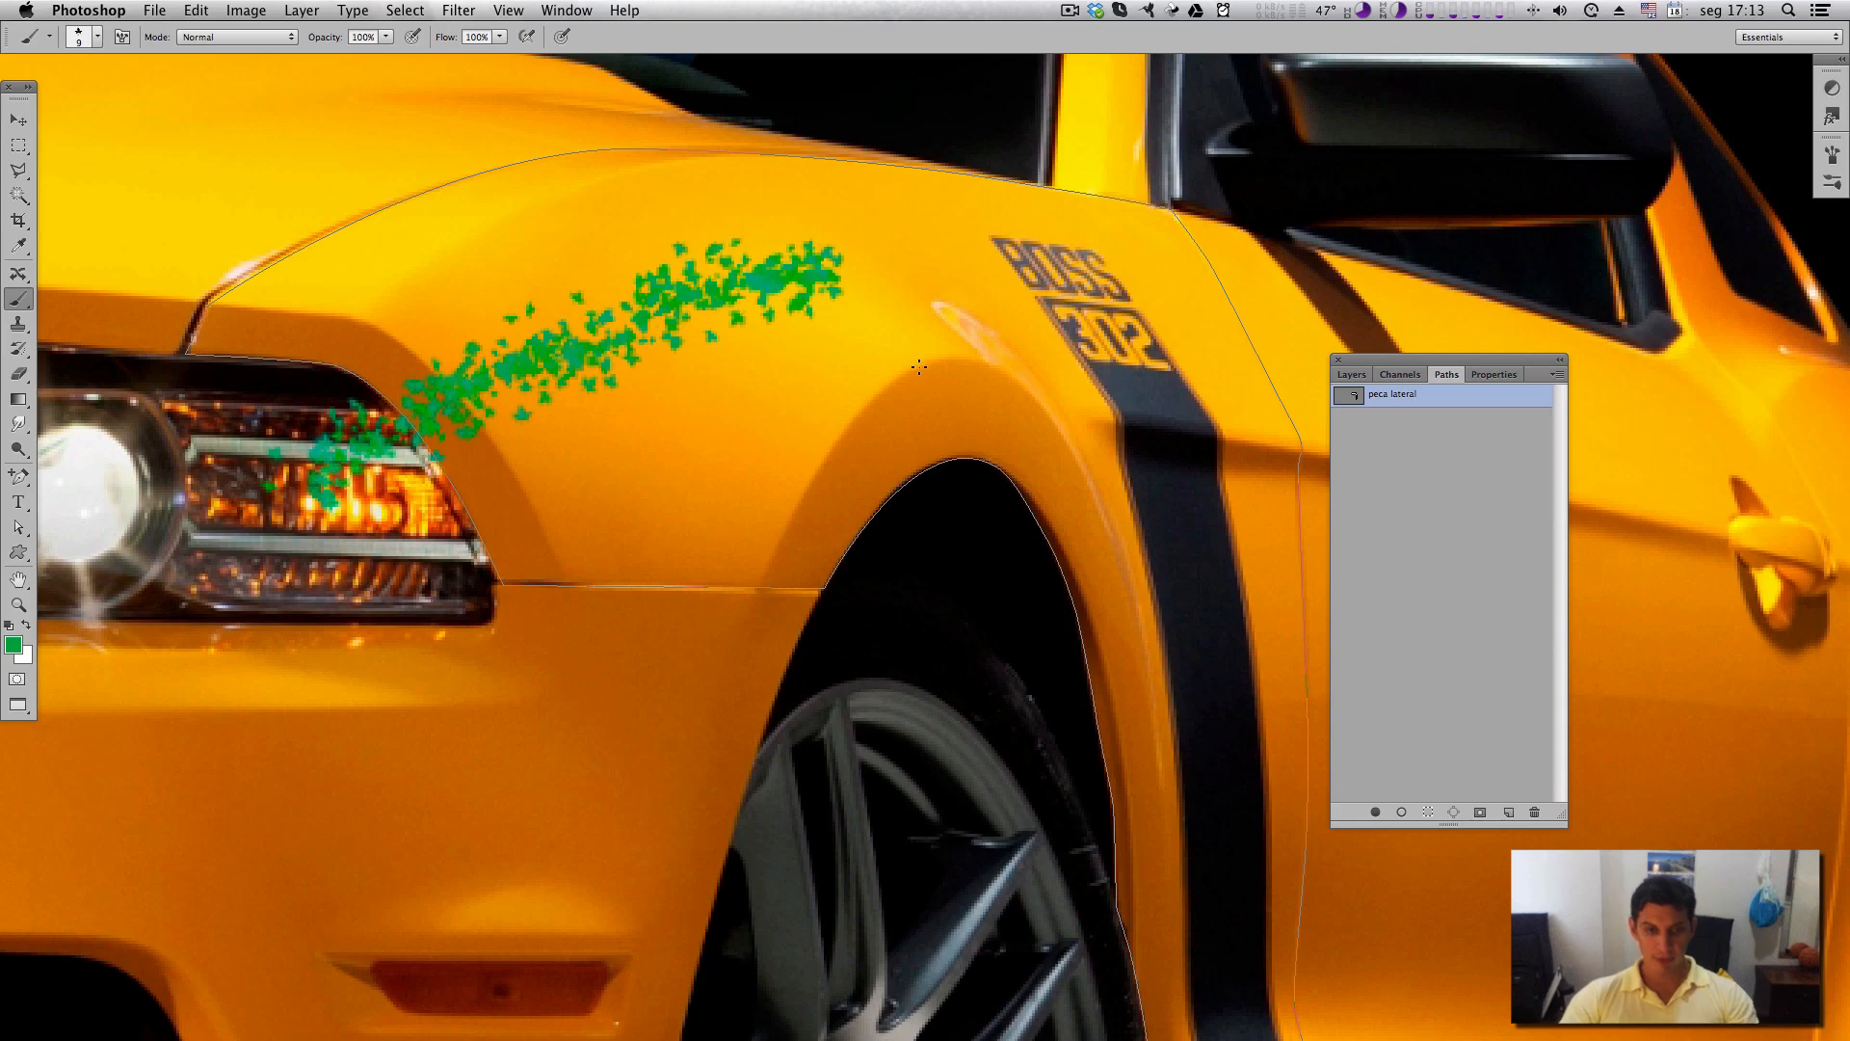
key("super+z")
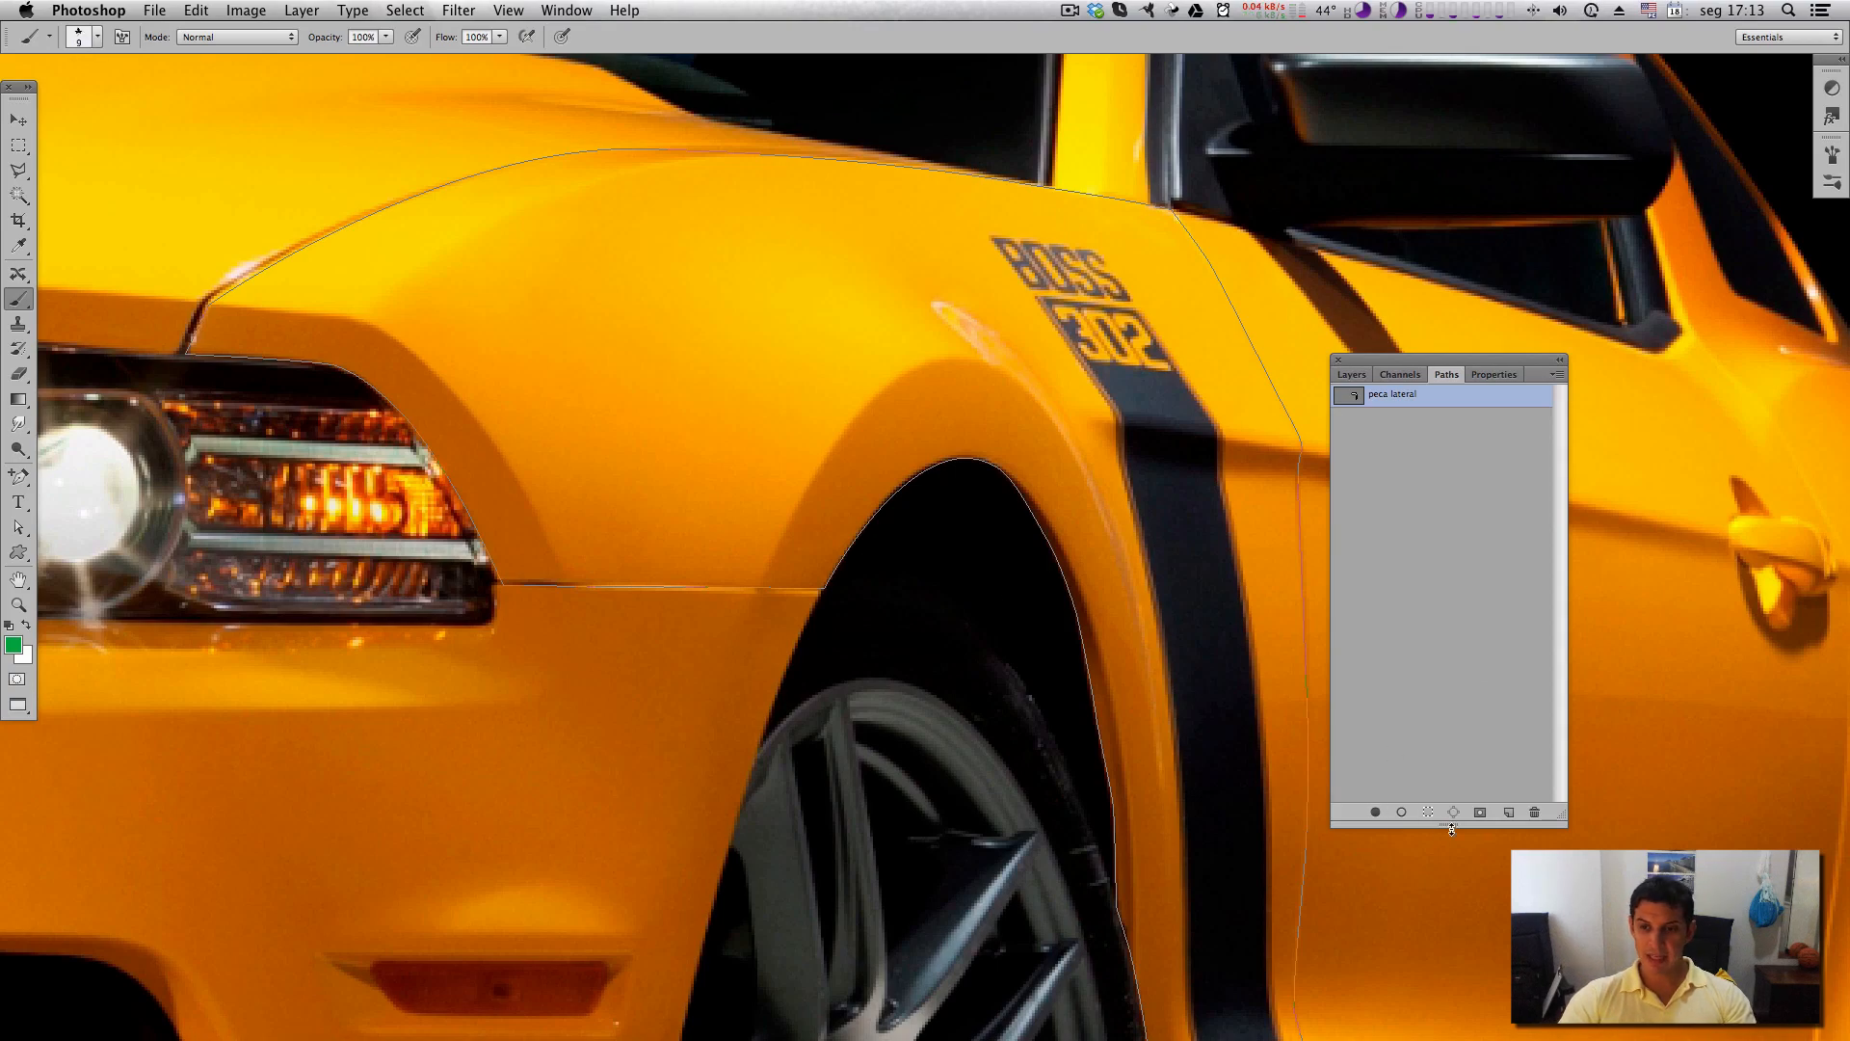
Try stroking the "peca lateral" path with the green leaf brush, inspect the outline against the whole car, and undo the stroke.
left_click(1402, 812)
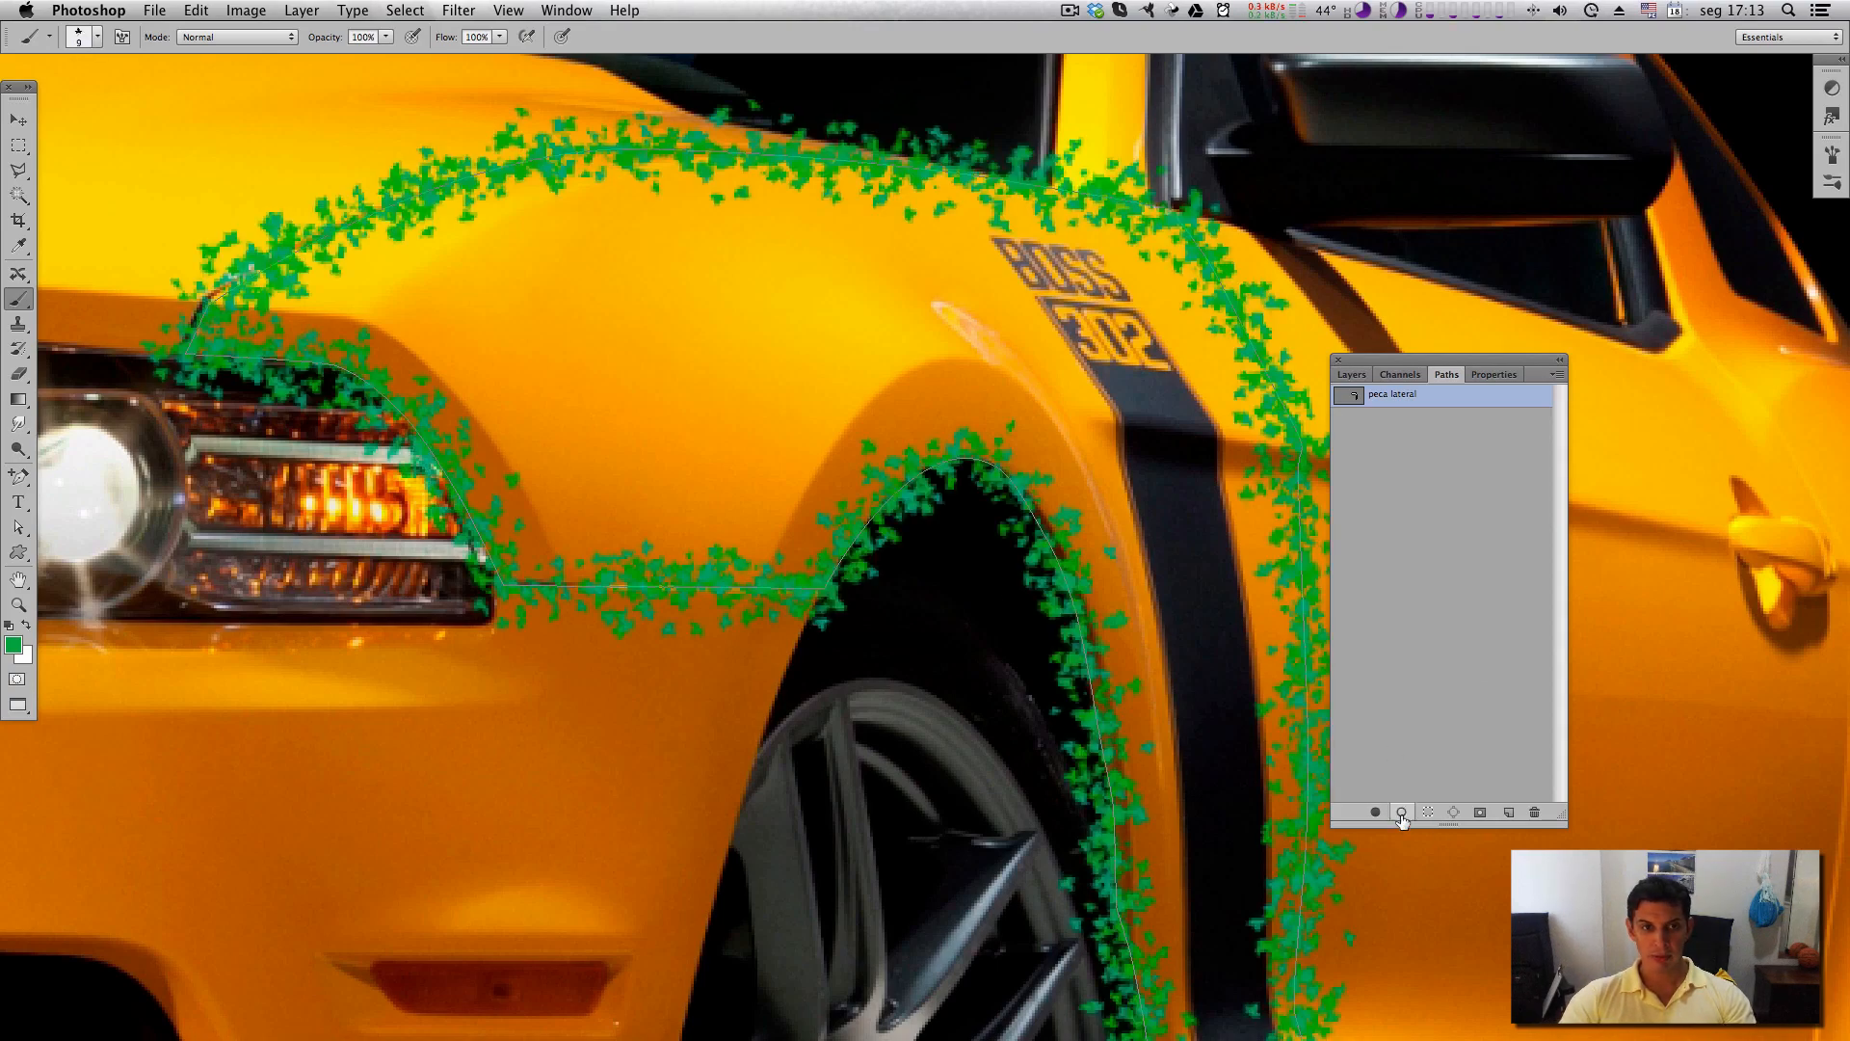
key("Tab")
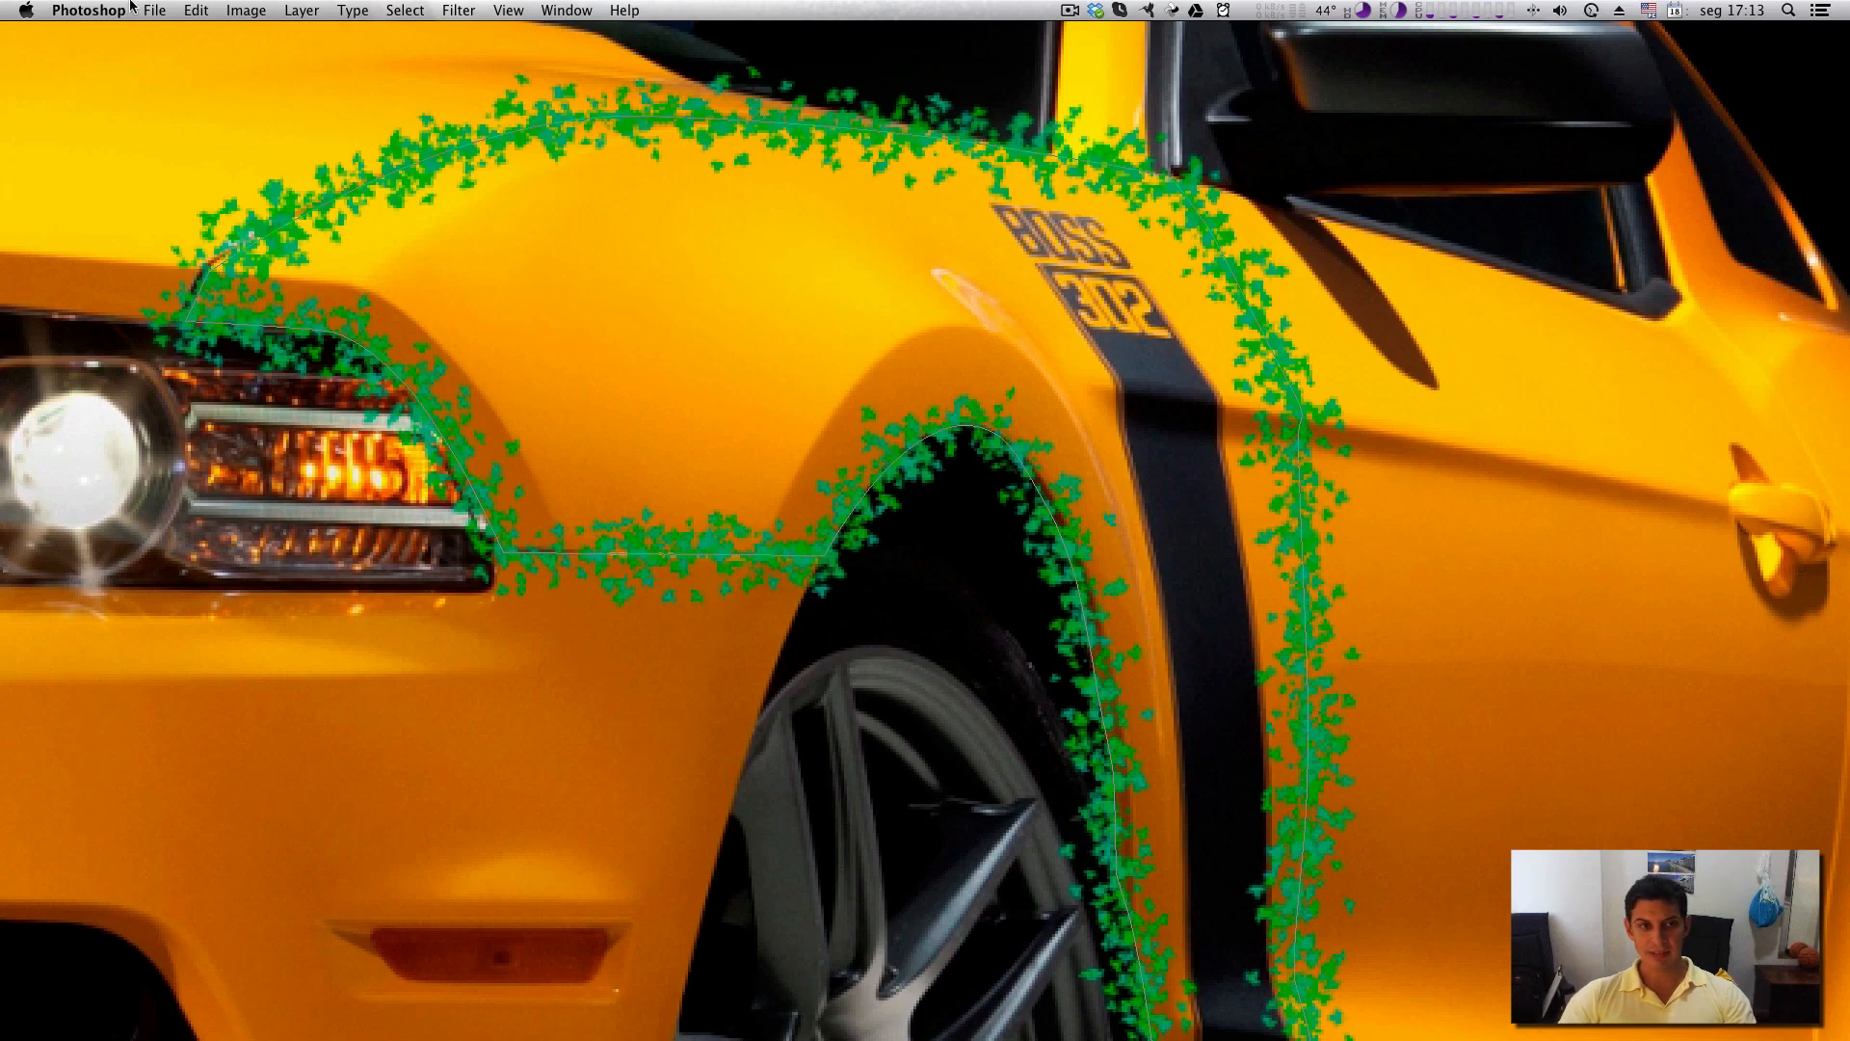
key("Tab")
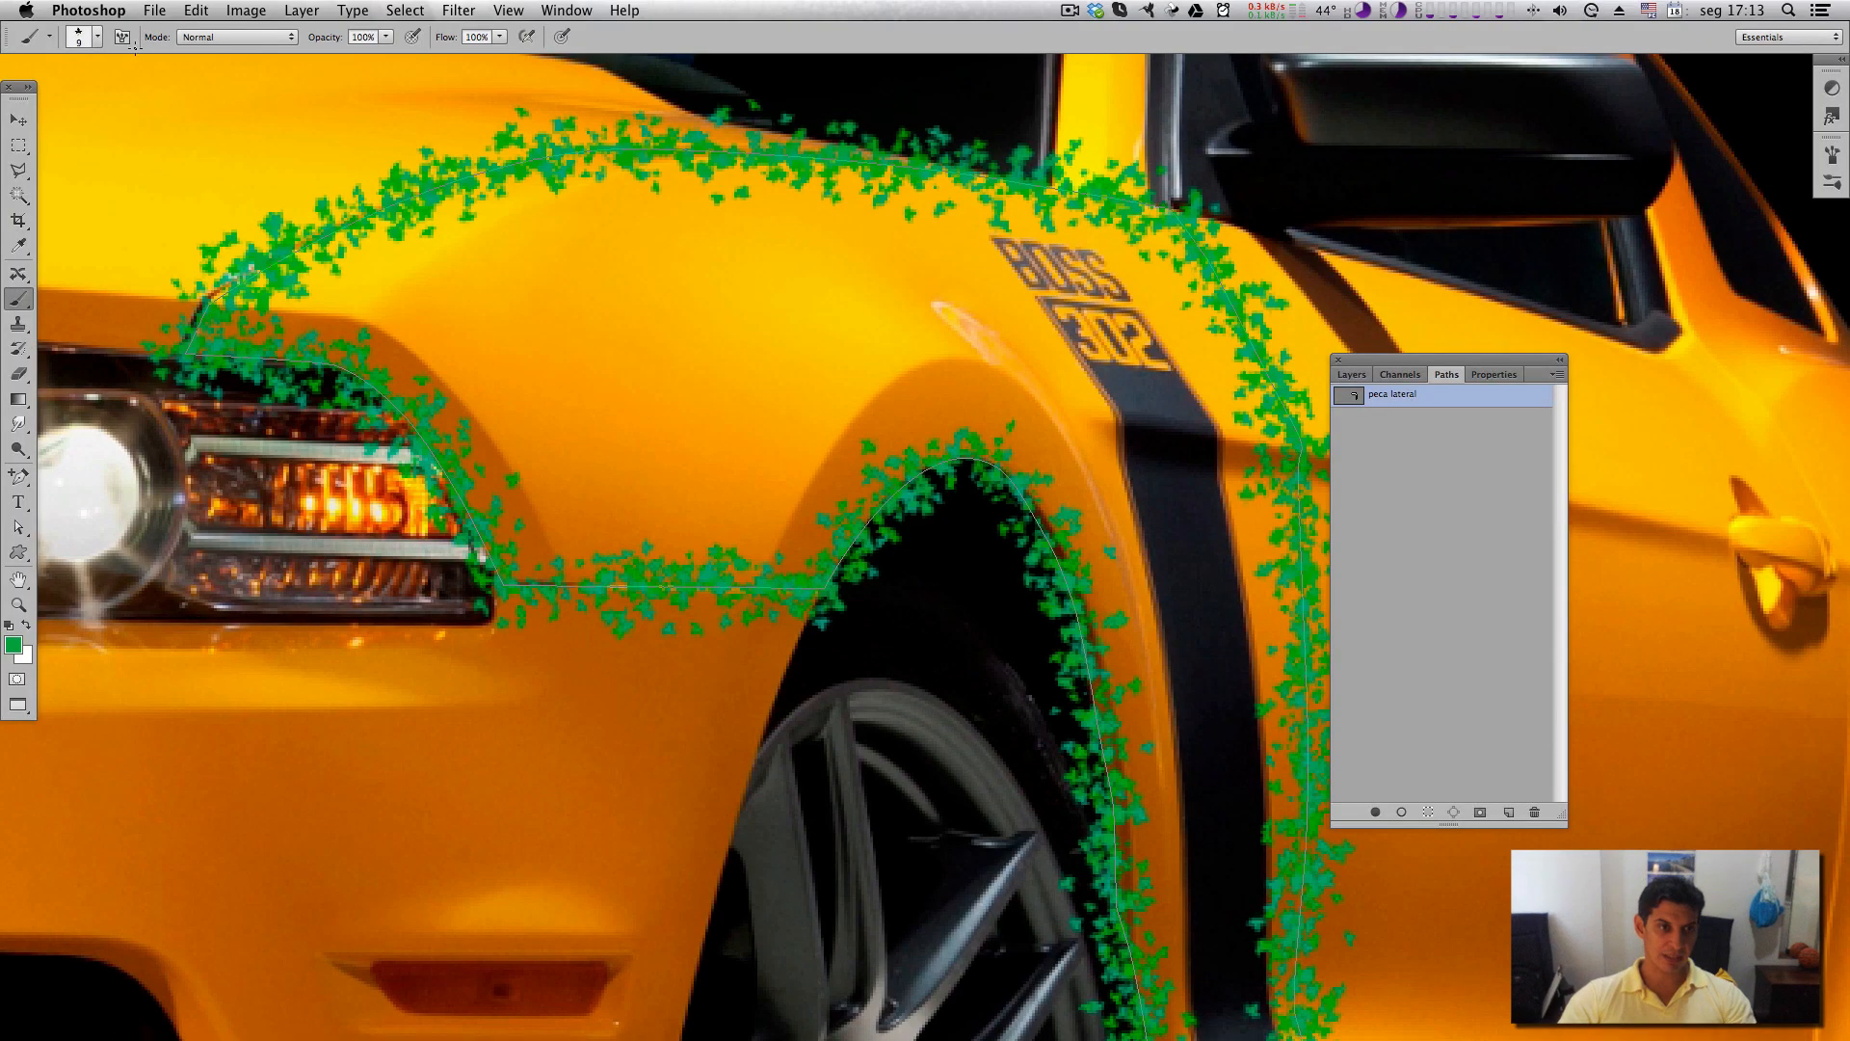
key("Tab")
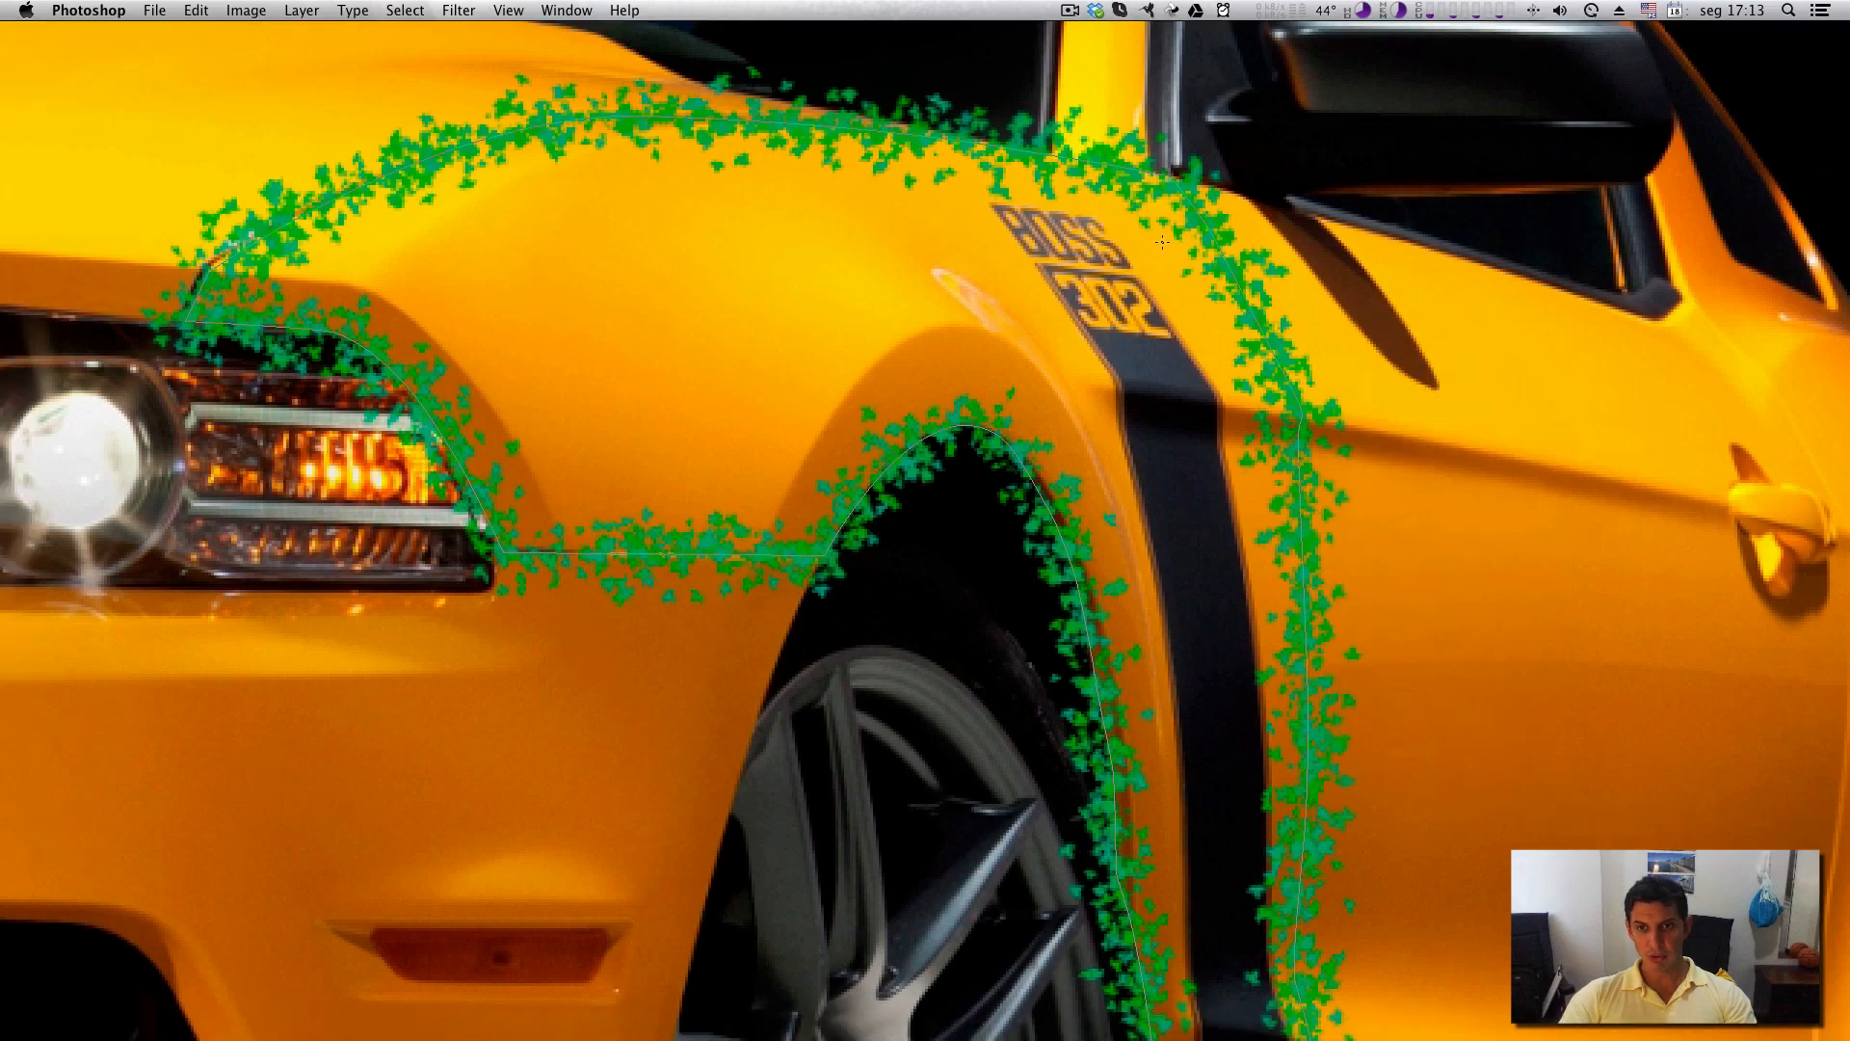
key("super+minus")
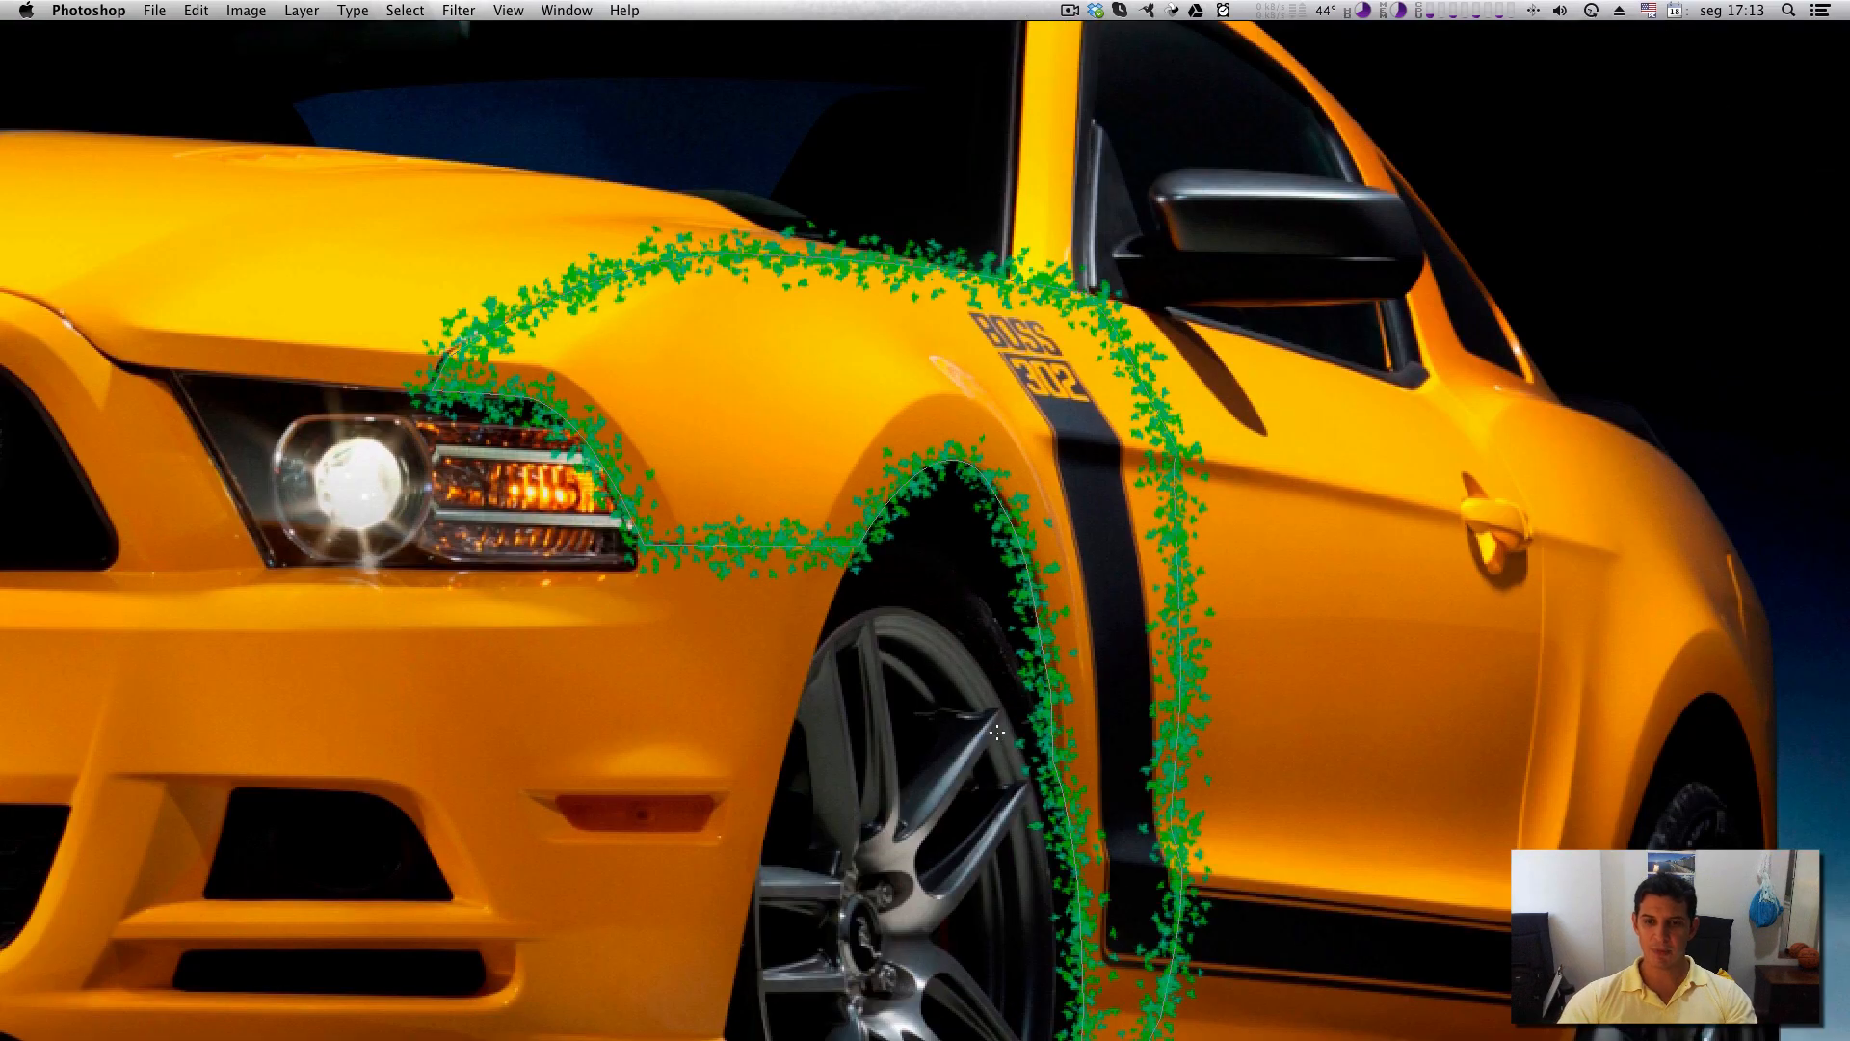
key("Tab")
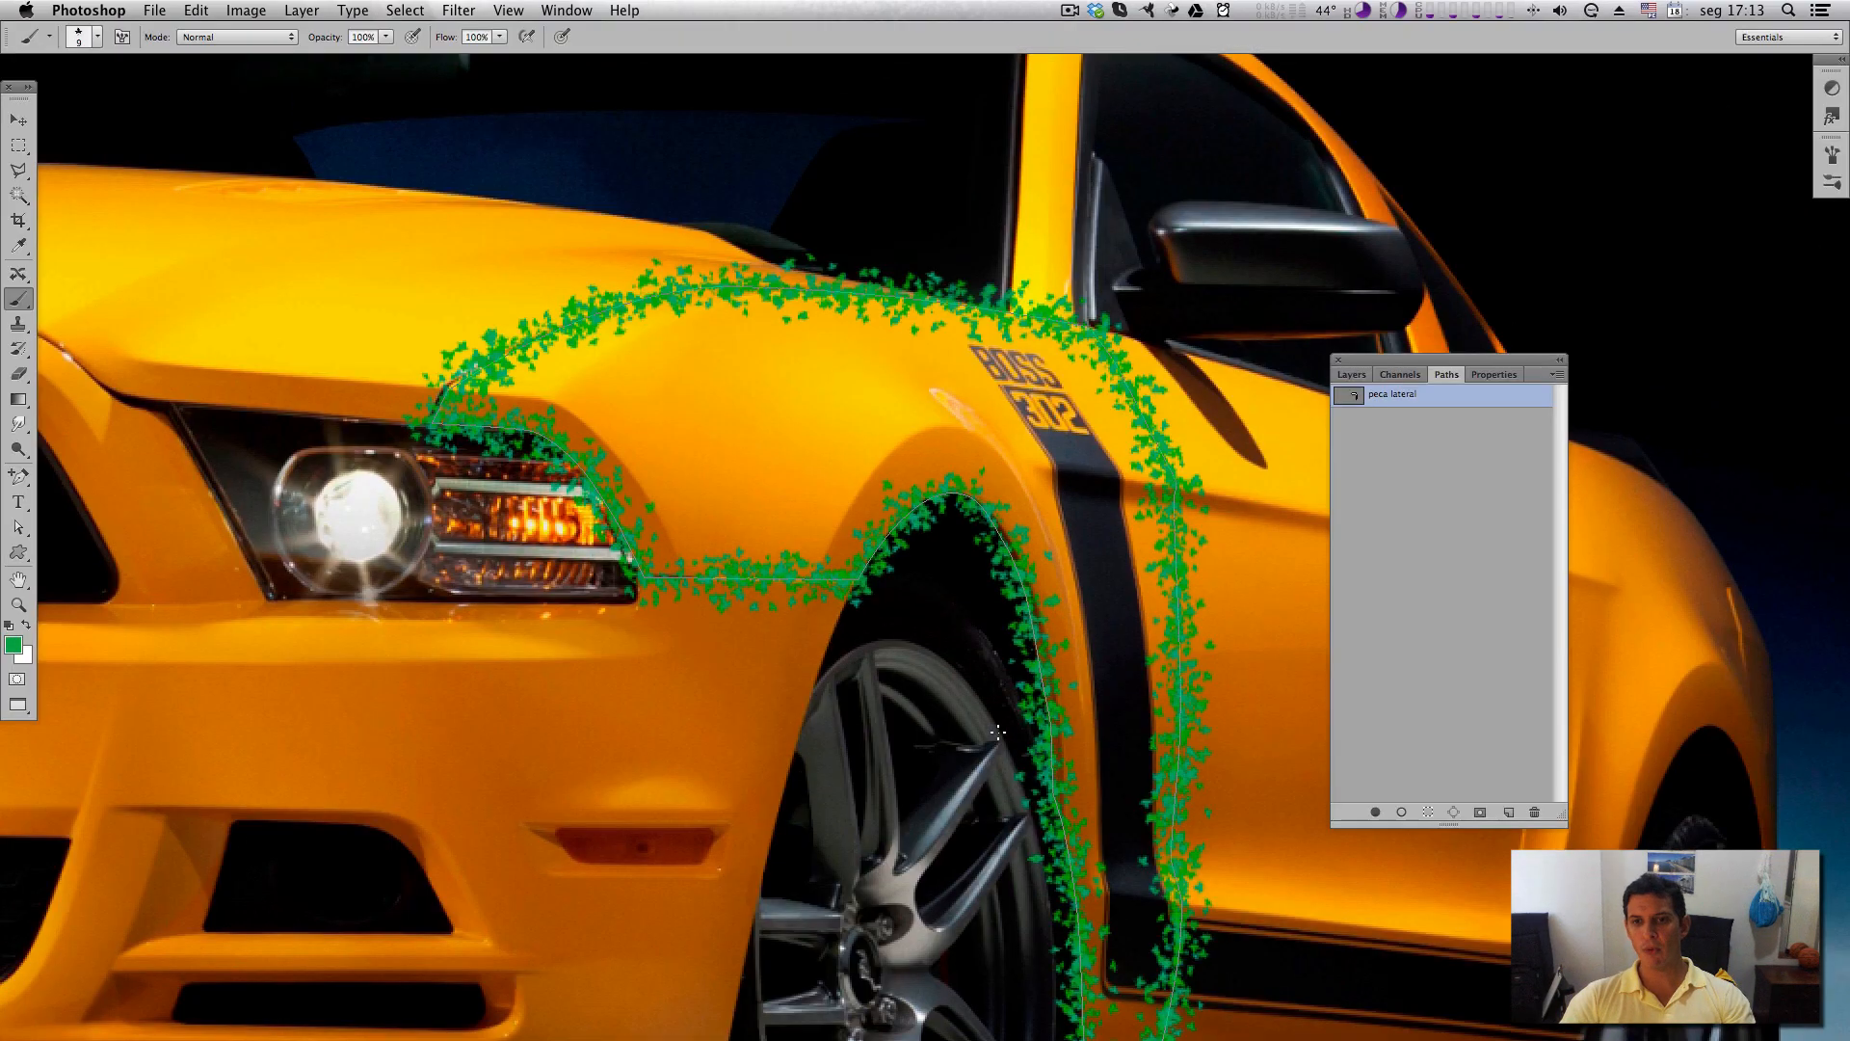
left_click_drag(1157, 692, 934, 569)
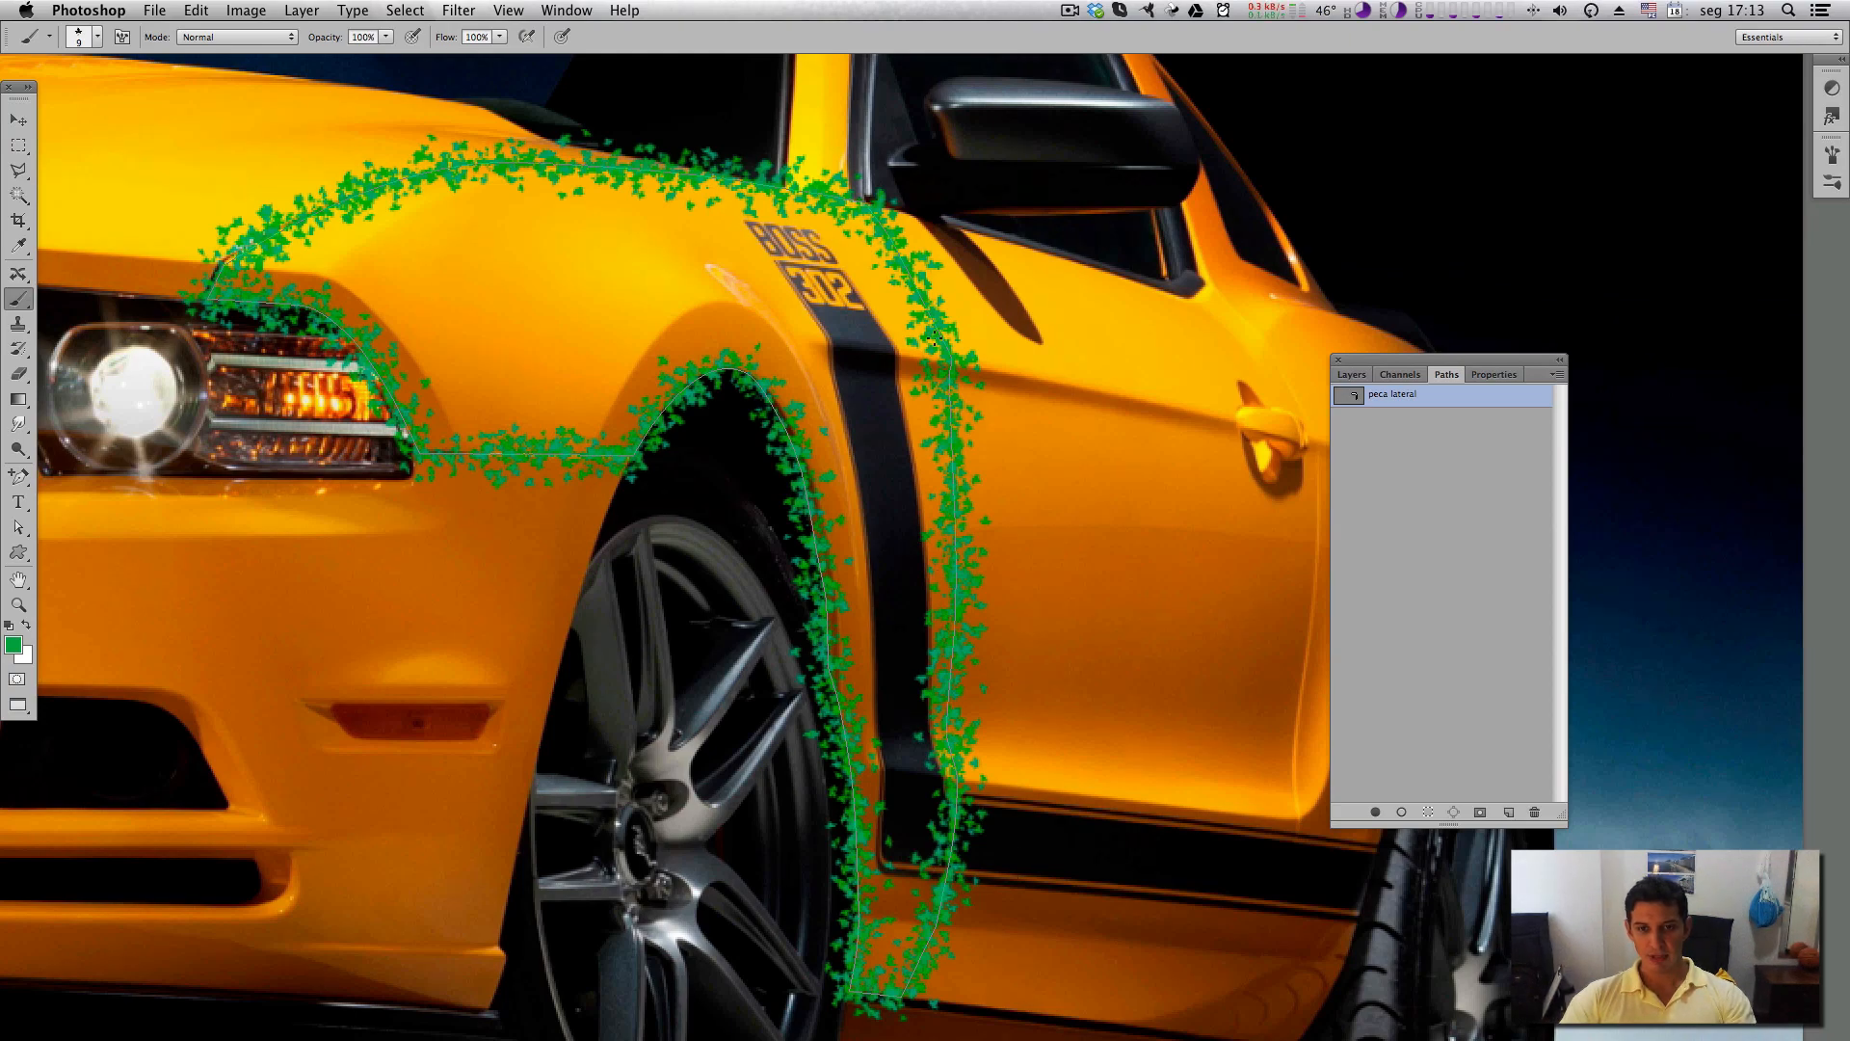
scroll(768, 327, "up", 3)
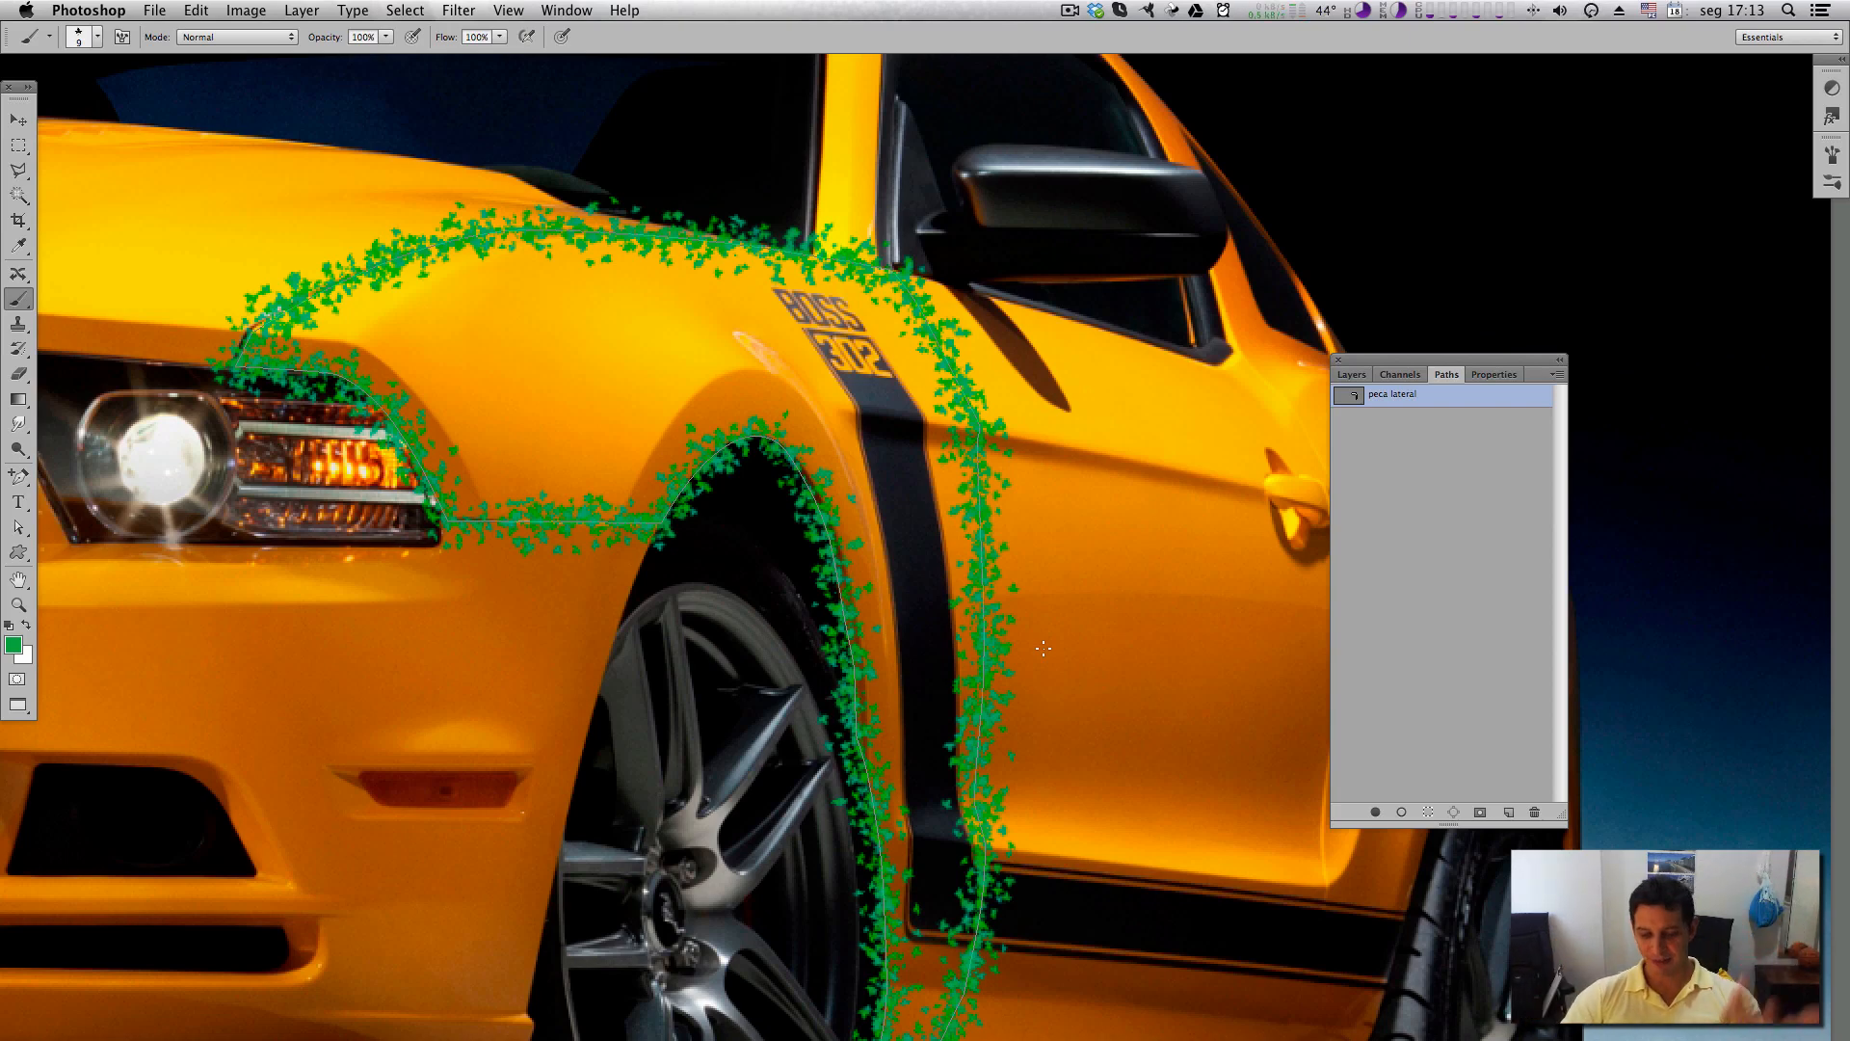
key("super+minus")
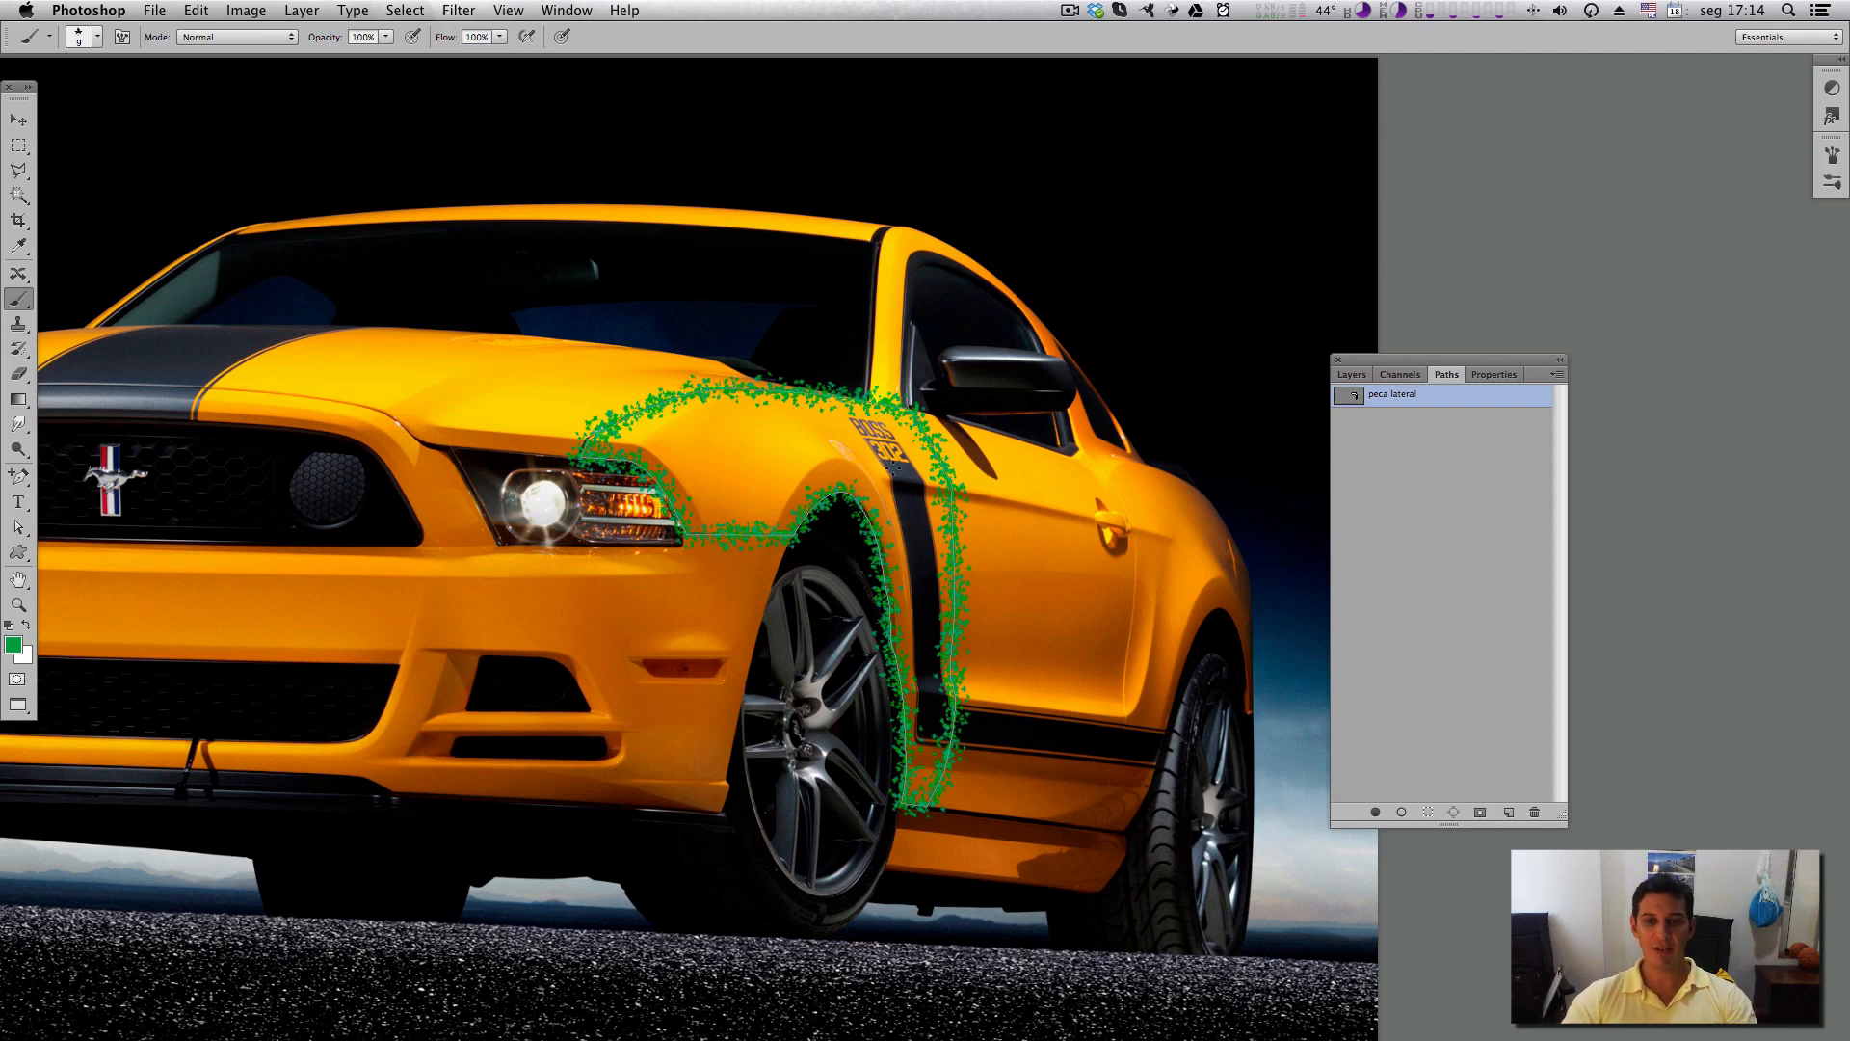
key("super+z")
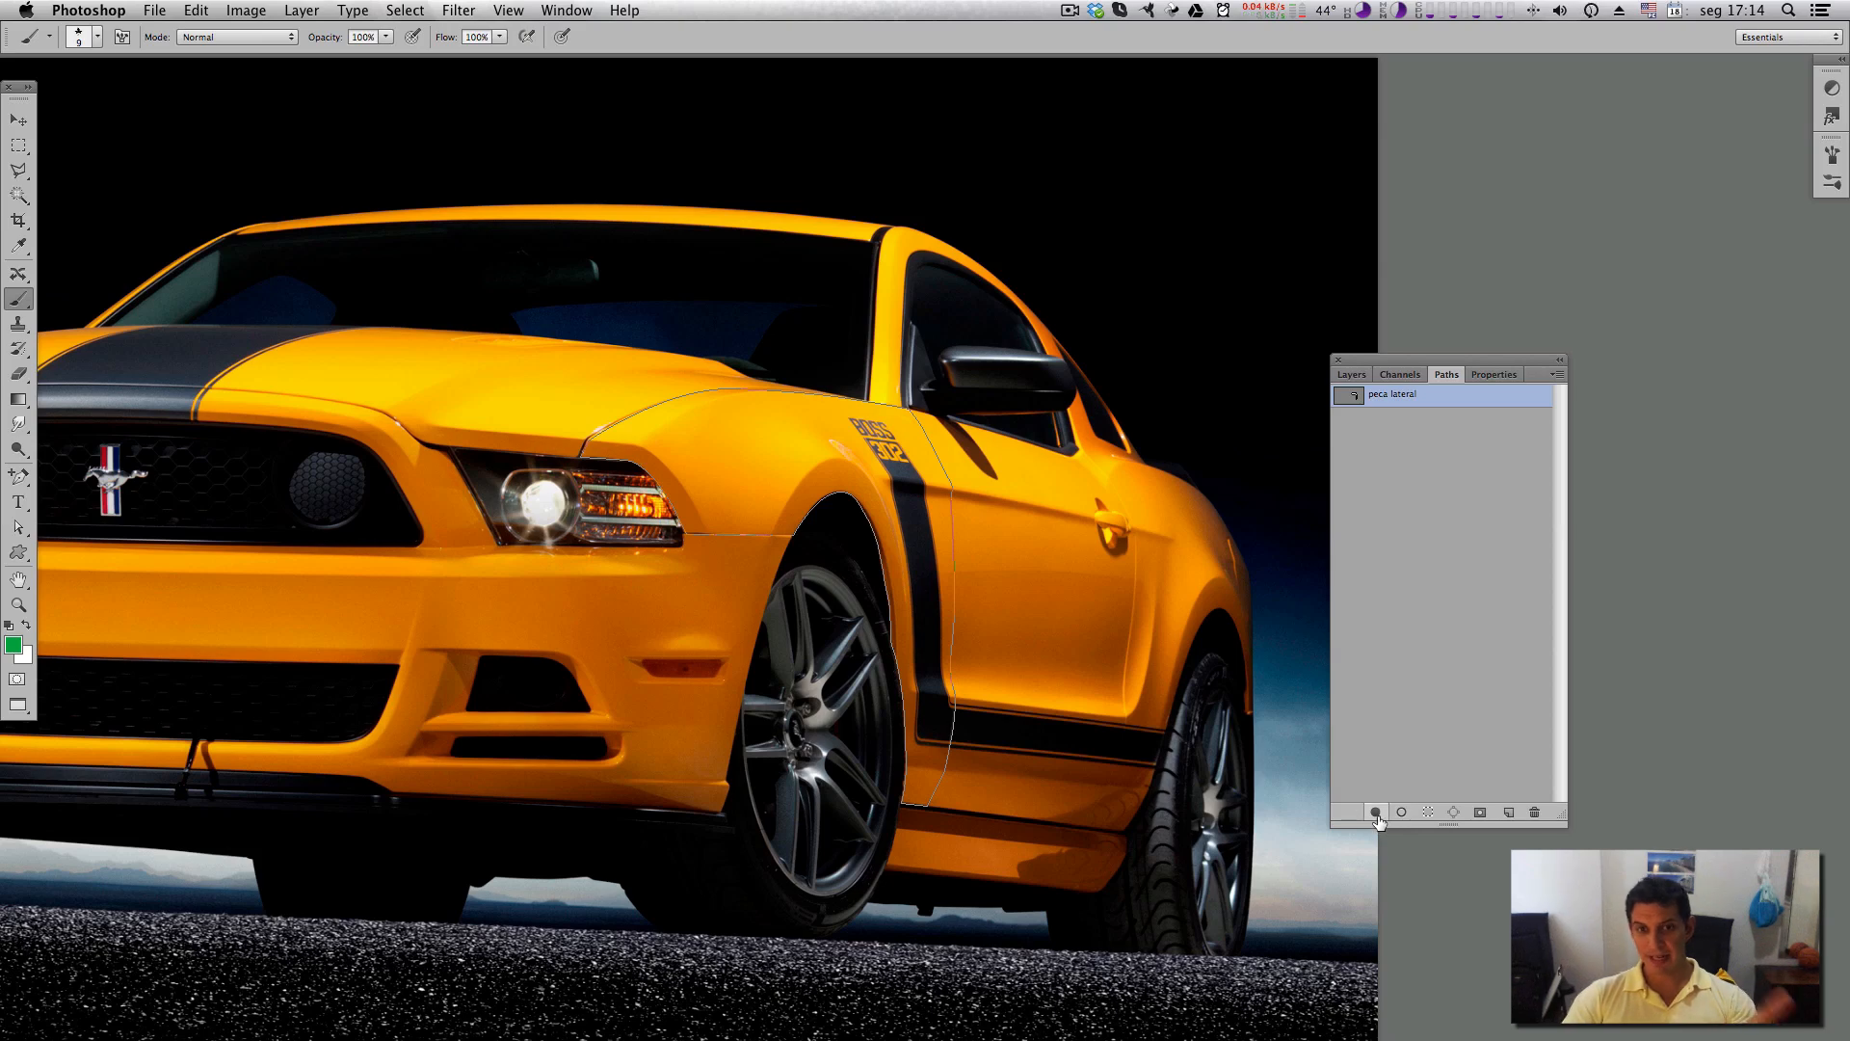
Try filling the "peca lateral" path and stroking it once more, undoing each result.
left_click(1376, 812)
key("super+z")
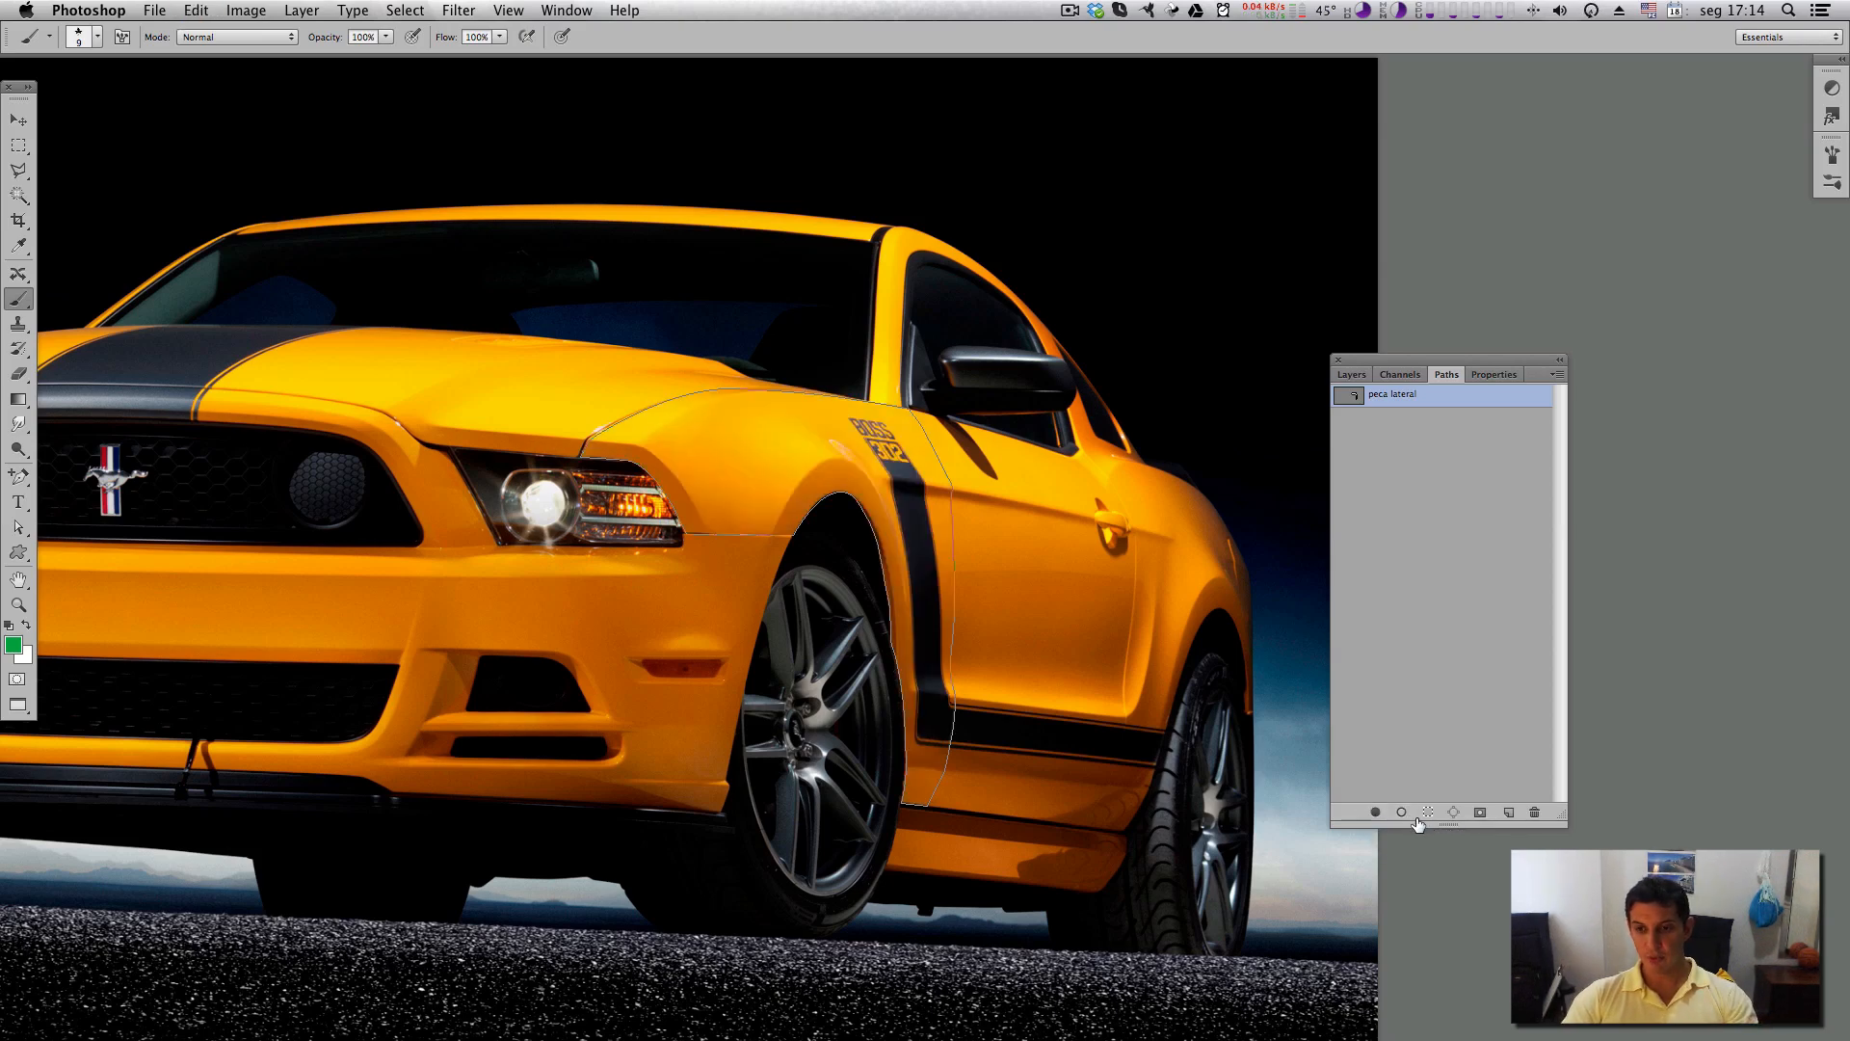
left_click(1402, 814)
key("super+z")
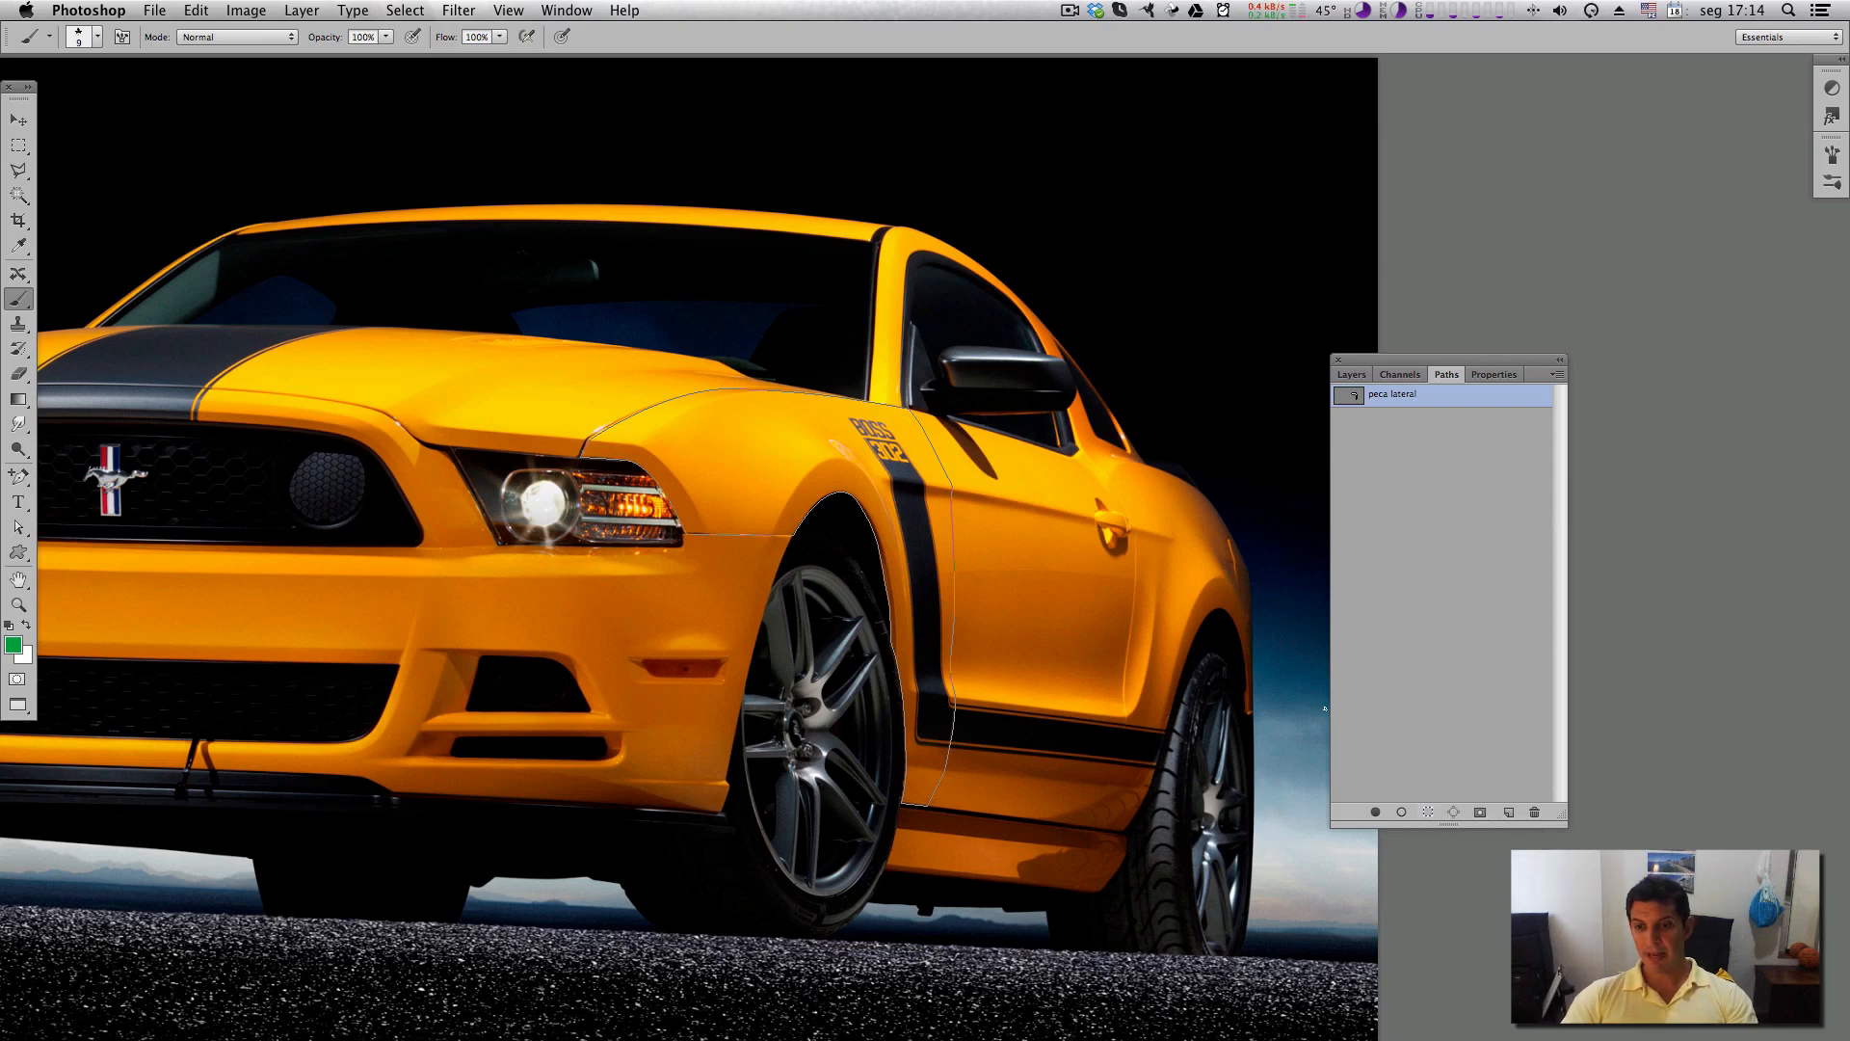
Load the "peca lateral" path as a selection and recolor the fender with a Hue/Saturation adjustment layer set to Hue +36.
left_click(1428, 815)
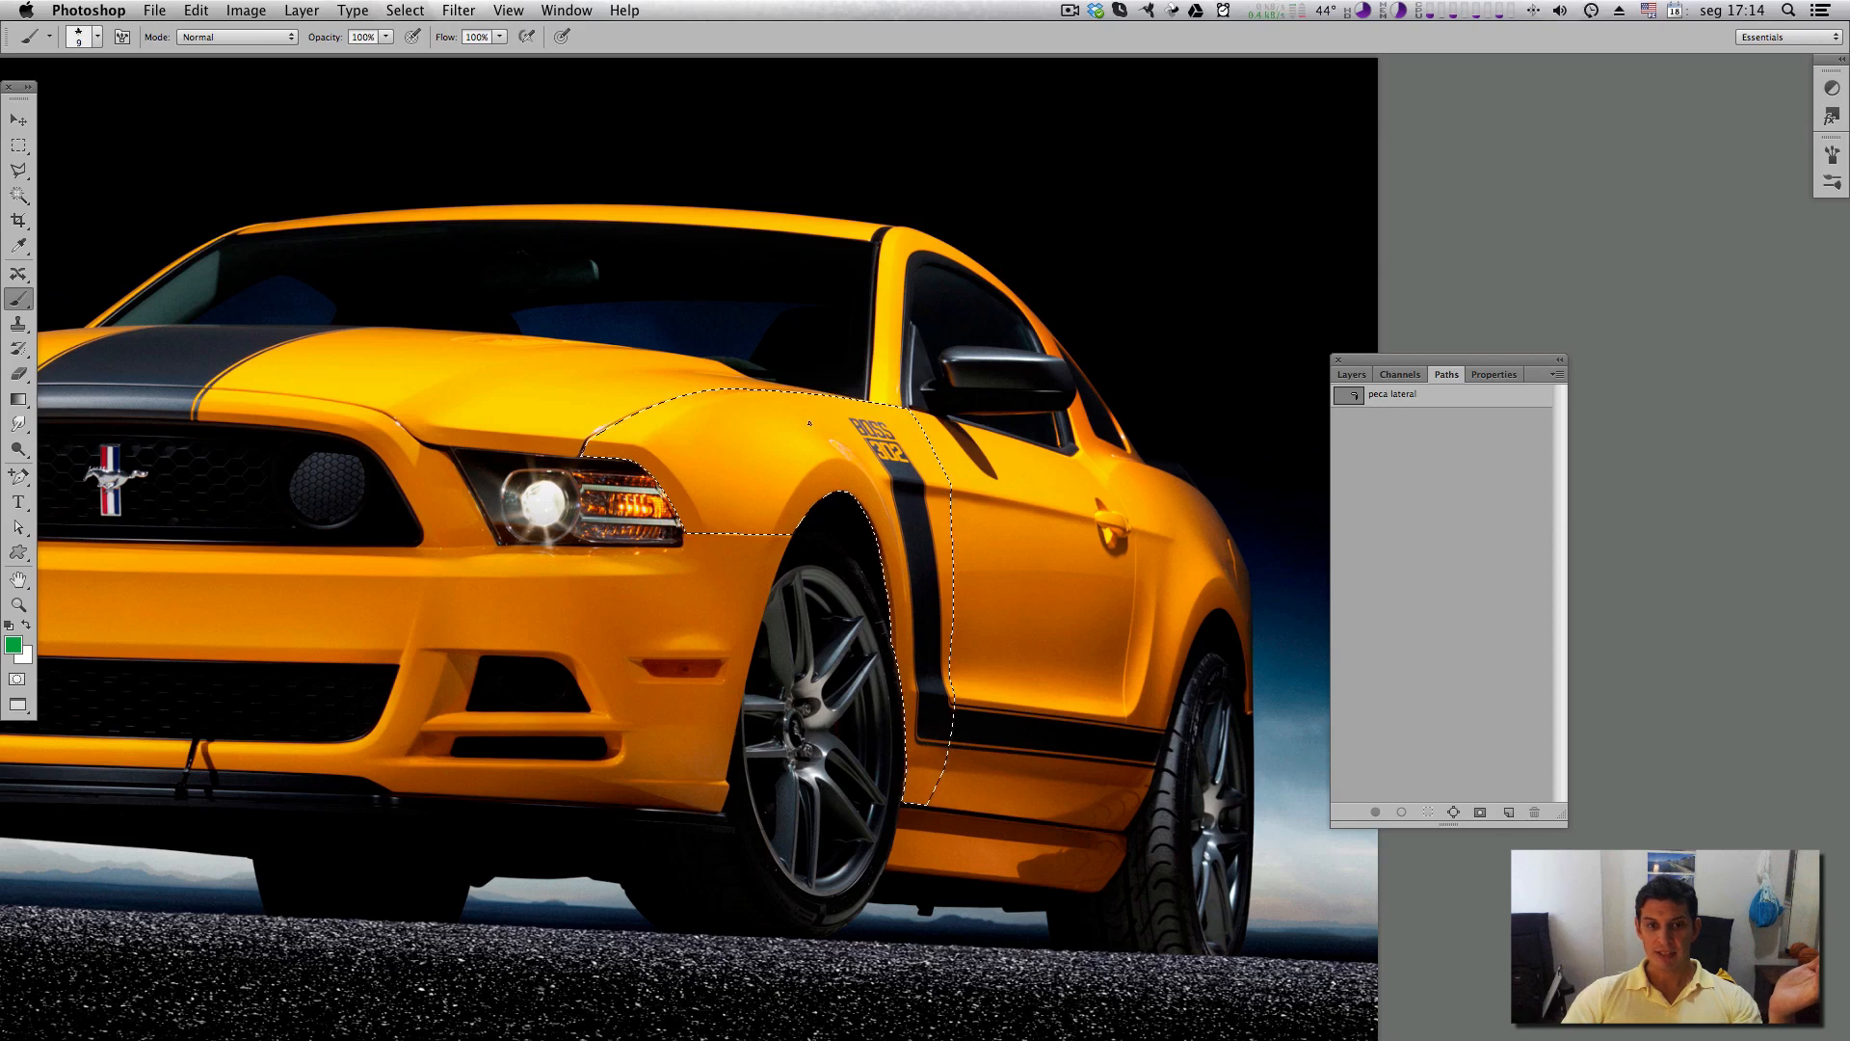
left_click(1352, 374)
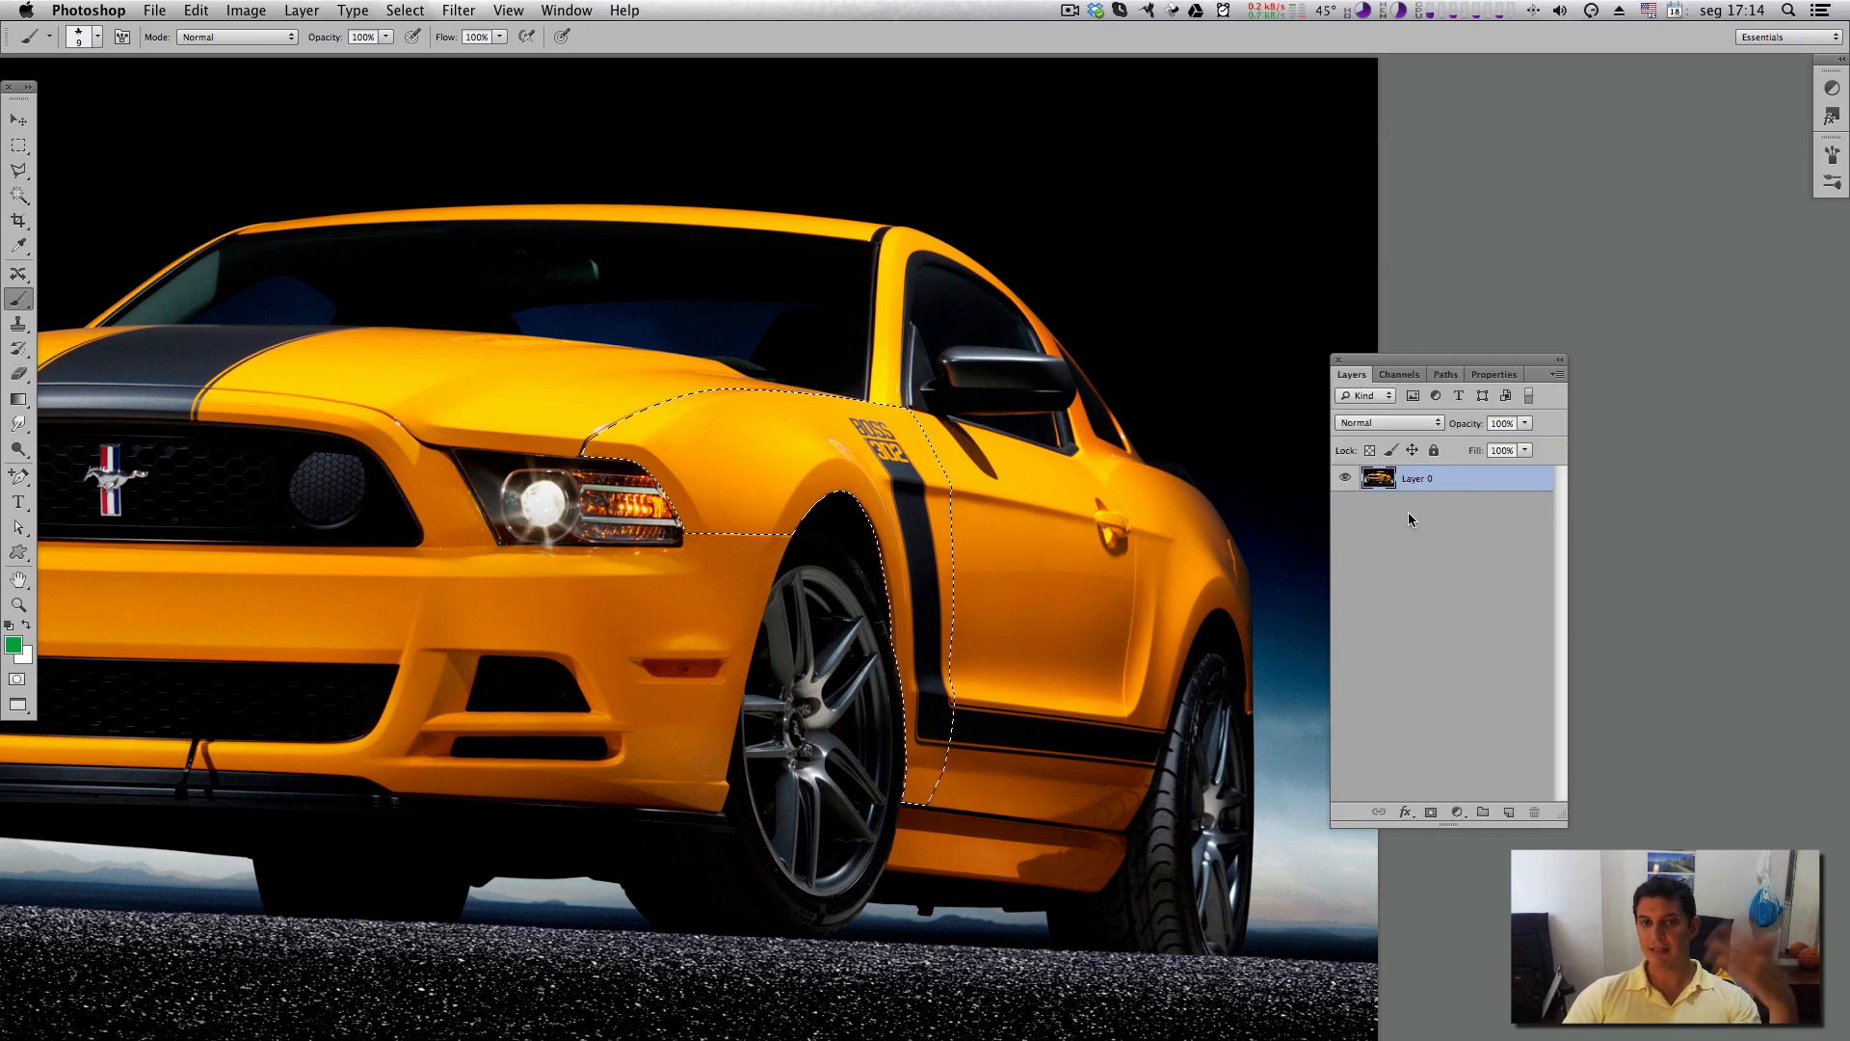
left_click(1458, 812)
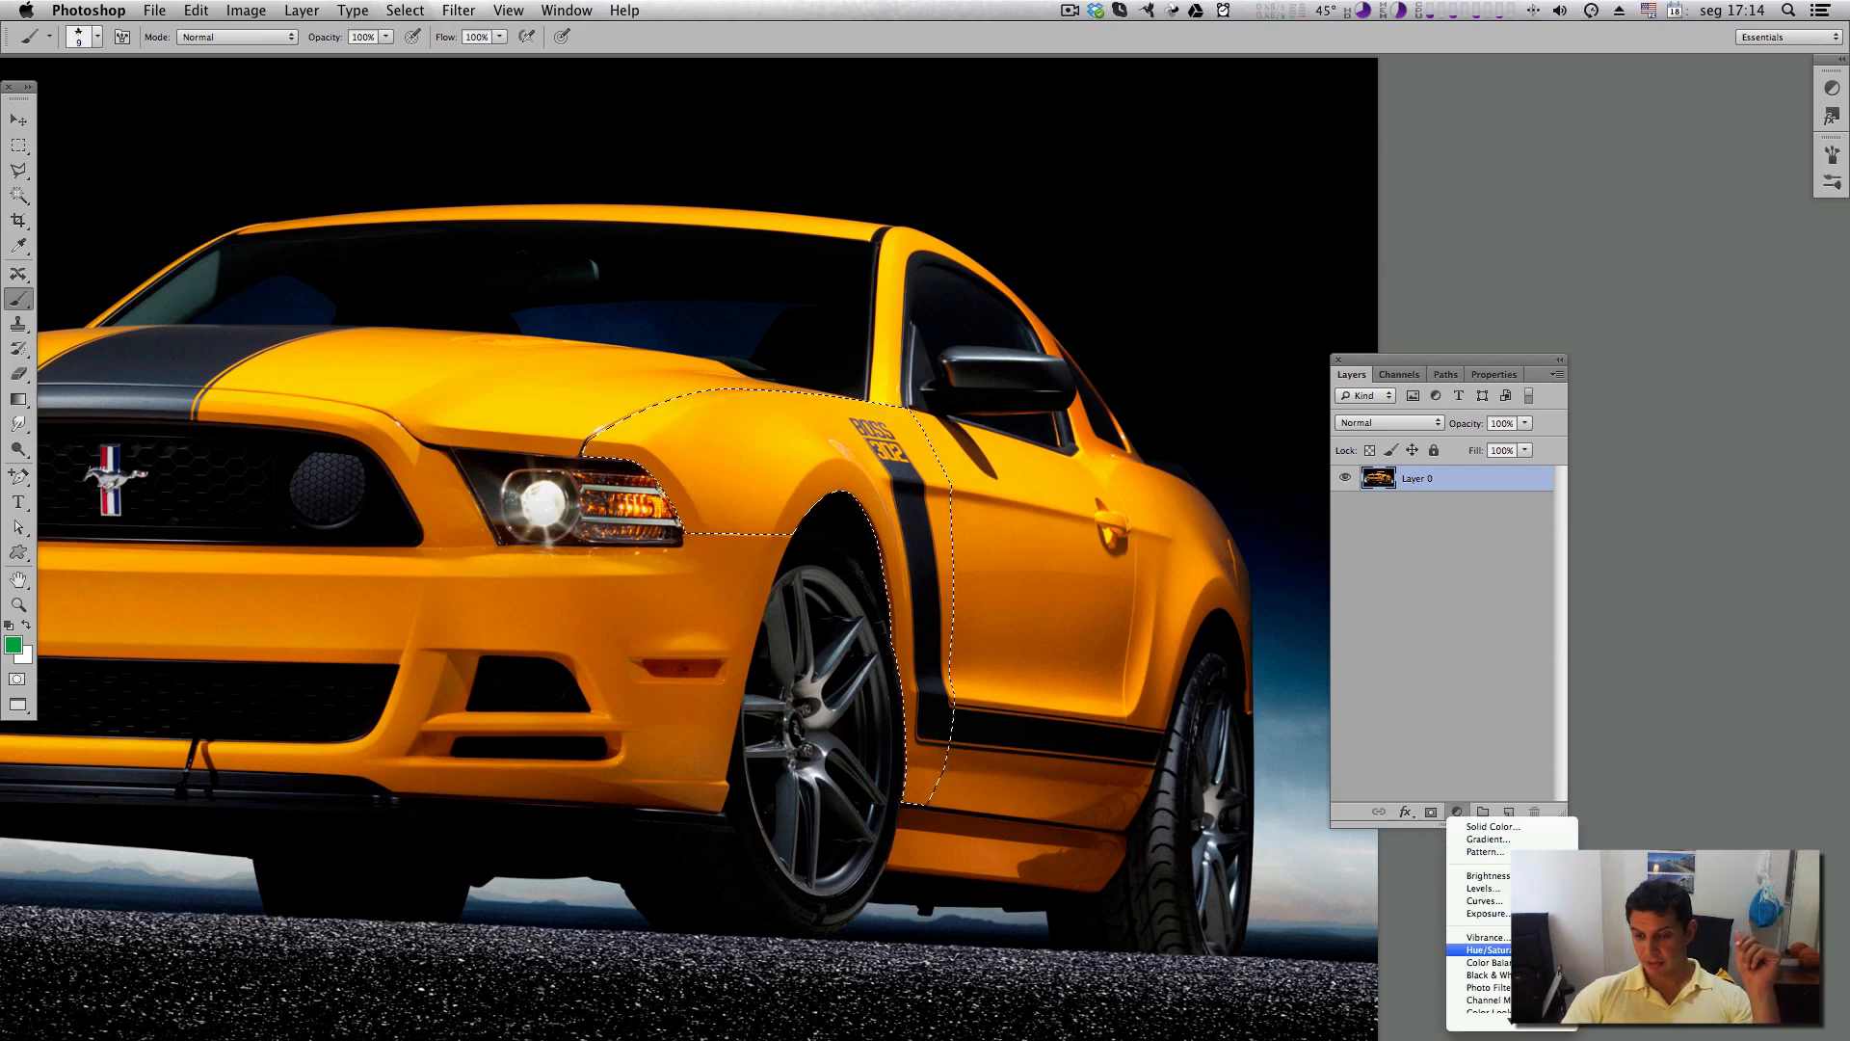
left_click(1489, 950)
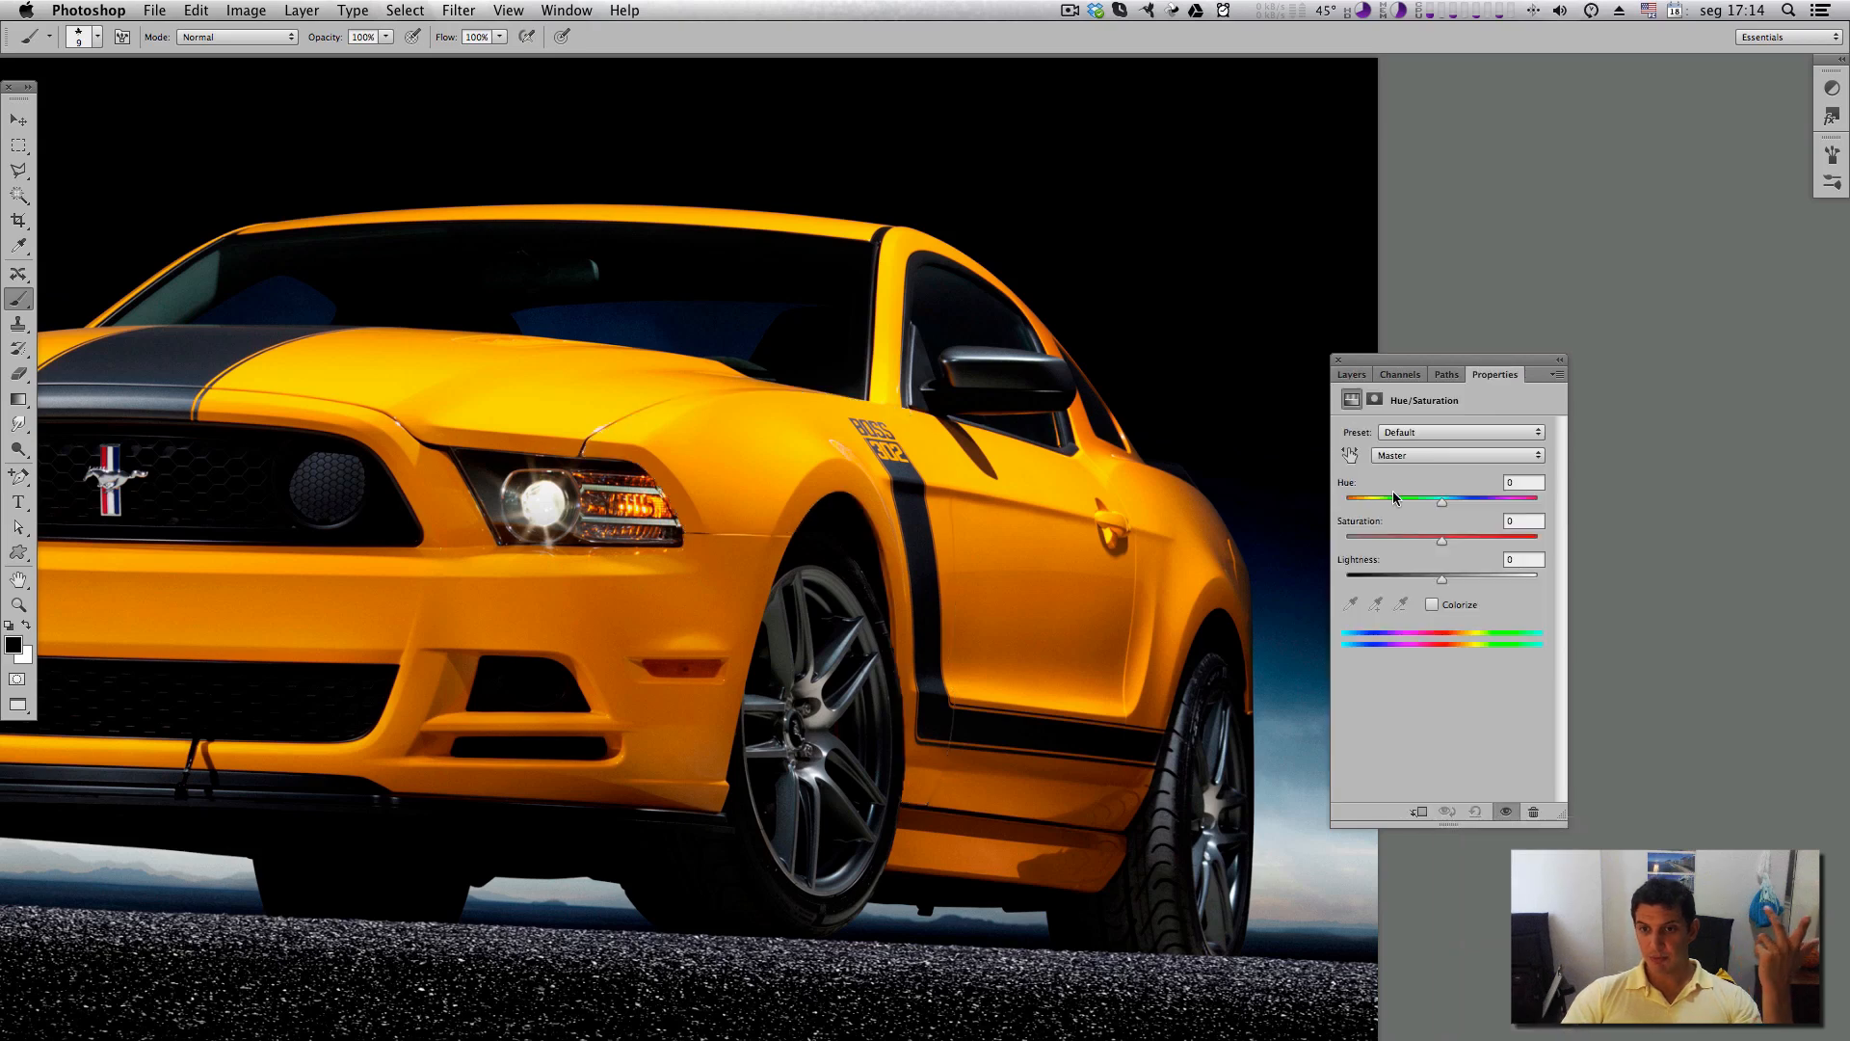
mouse_move(1443, 504)
left_mouse_down()
mouse_move(1390, 509)
mouse_move(1477, 512)
left_mouse_up()
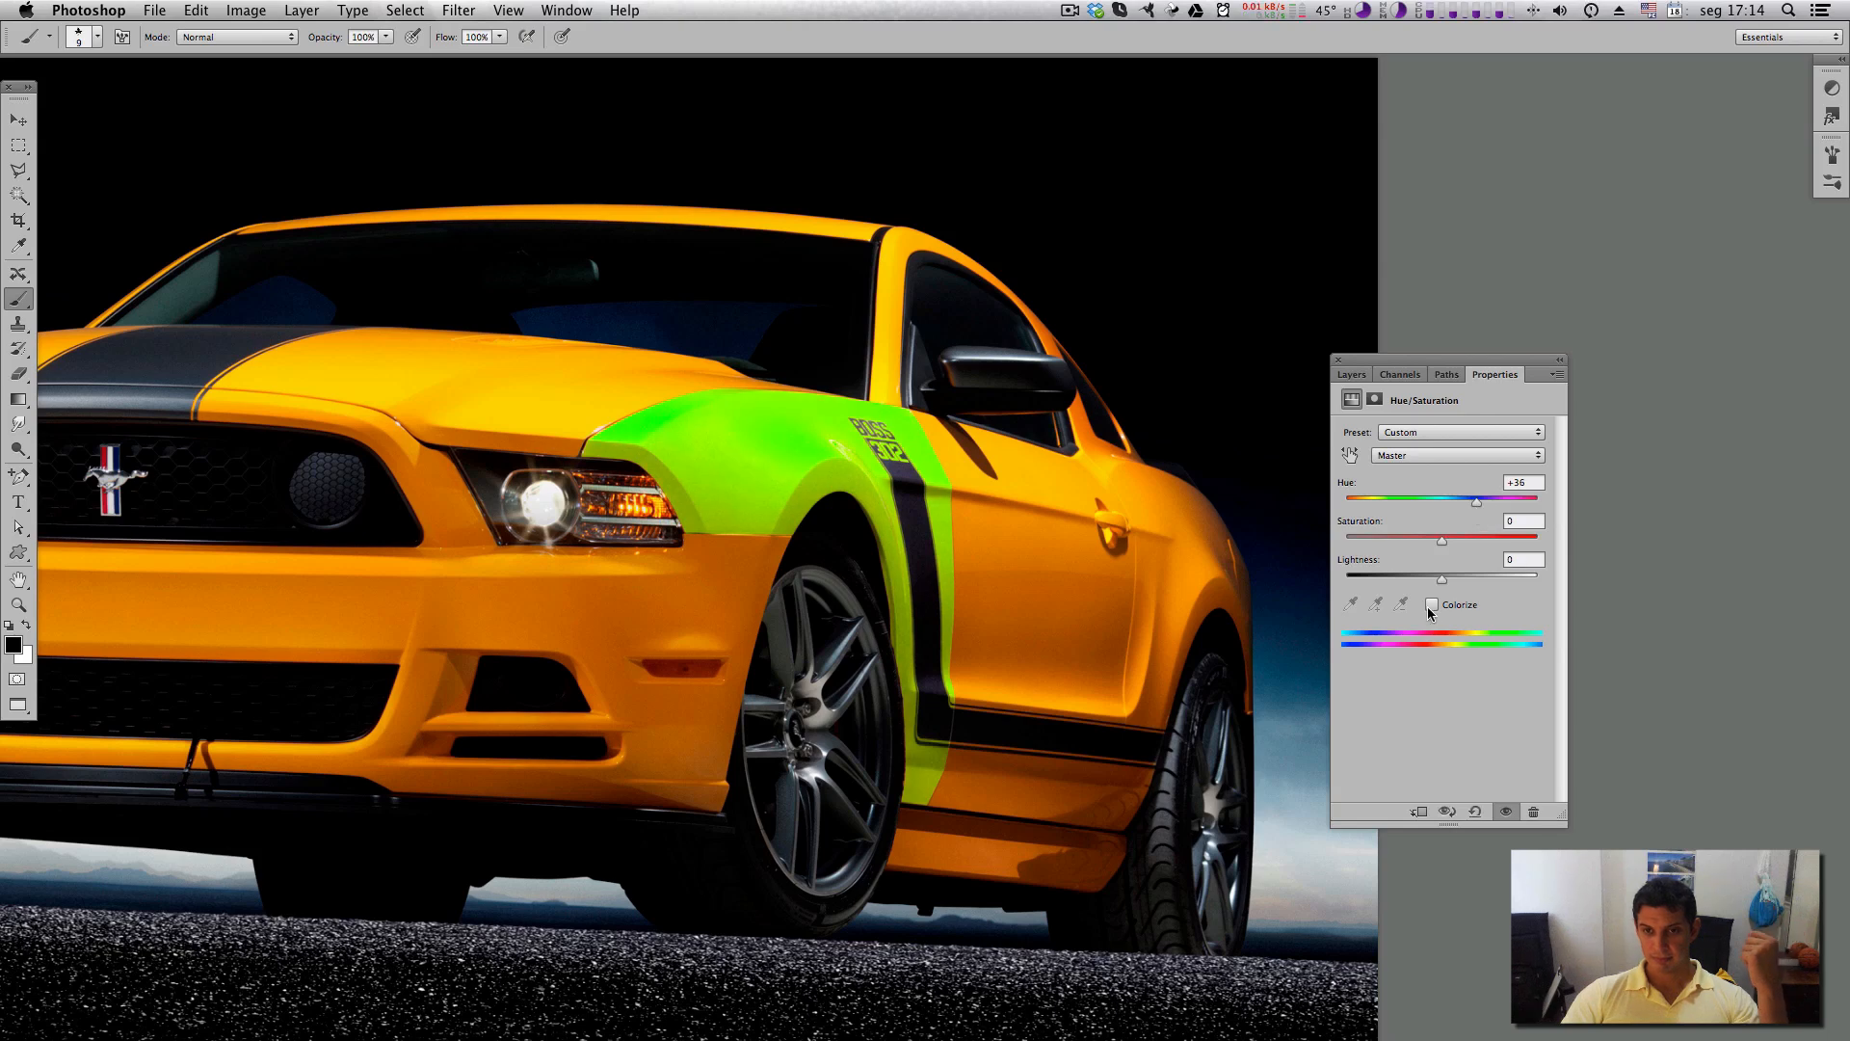
Check the adjustment layer in the layer stack and load the "peca lateral" path as a selection again.
left_click(1351, 374)
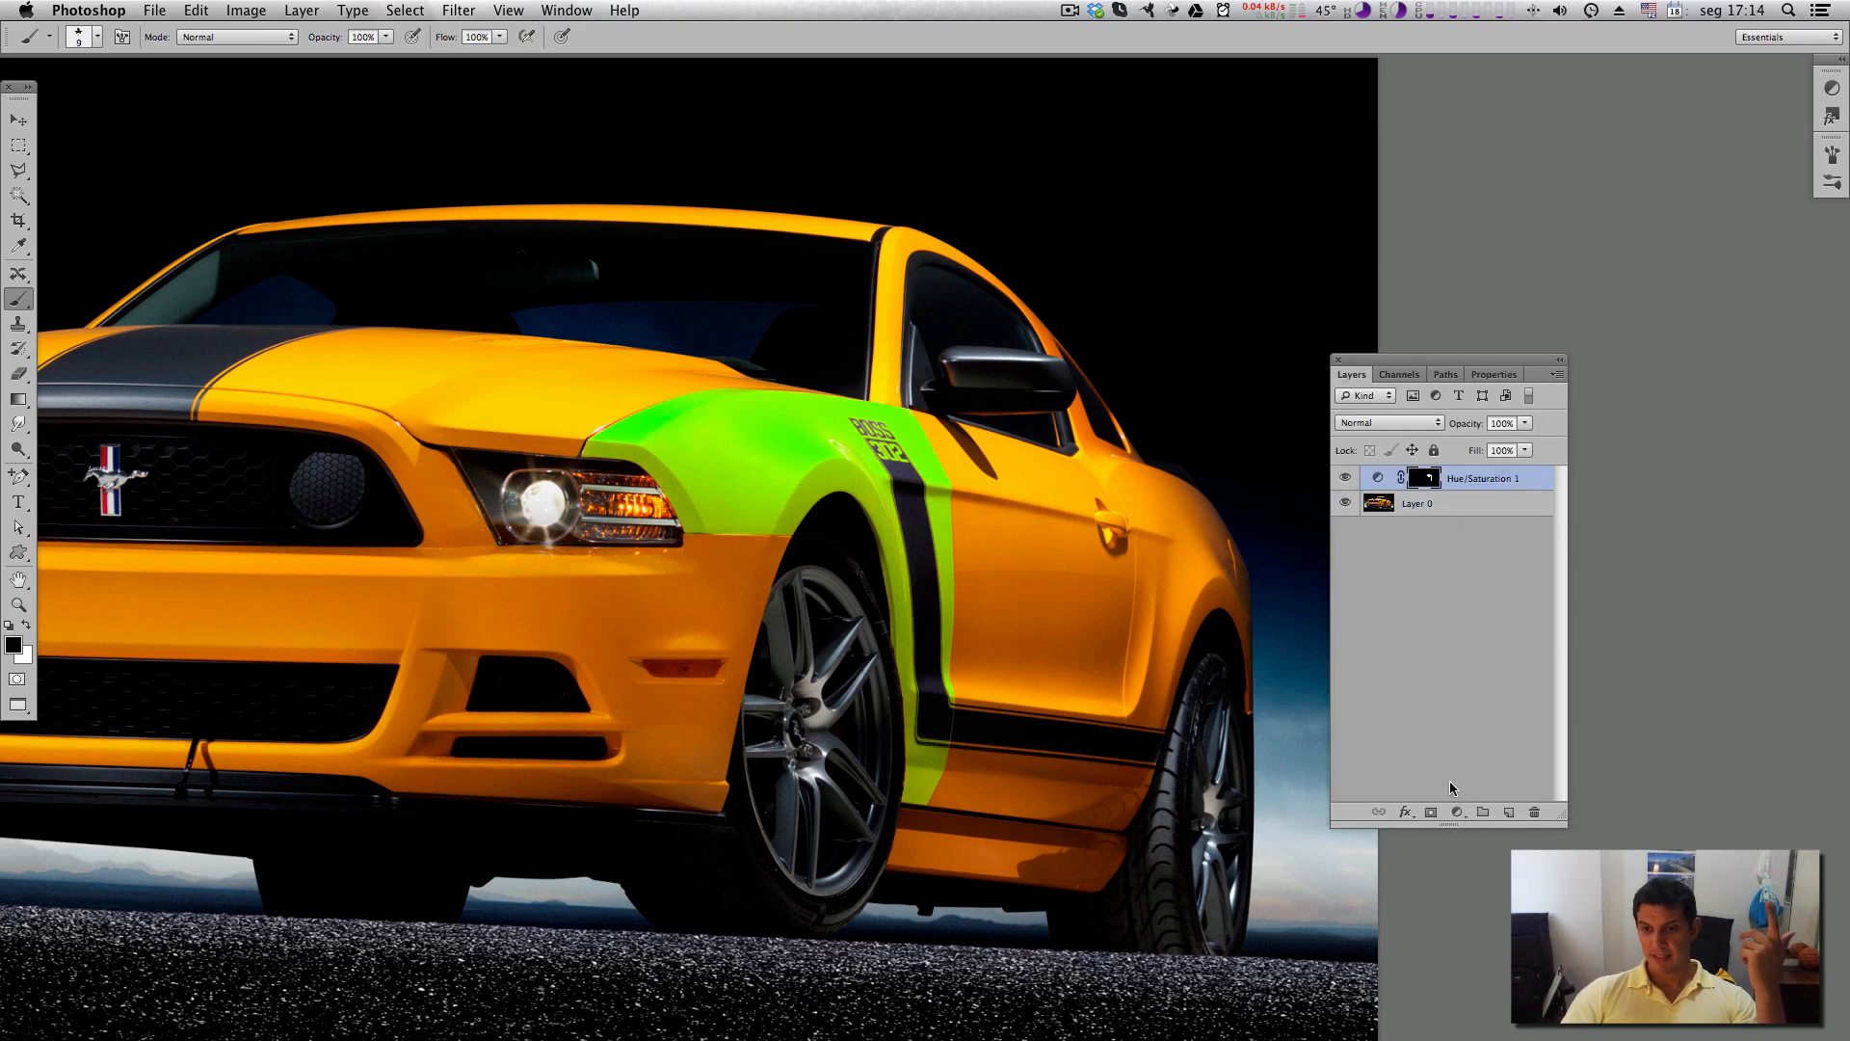
left_click(1445, 374)
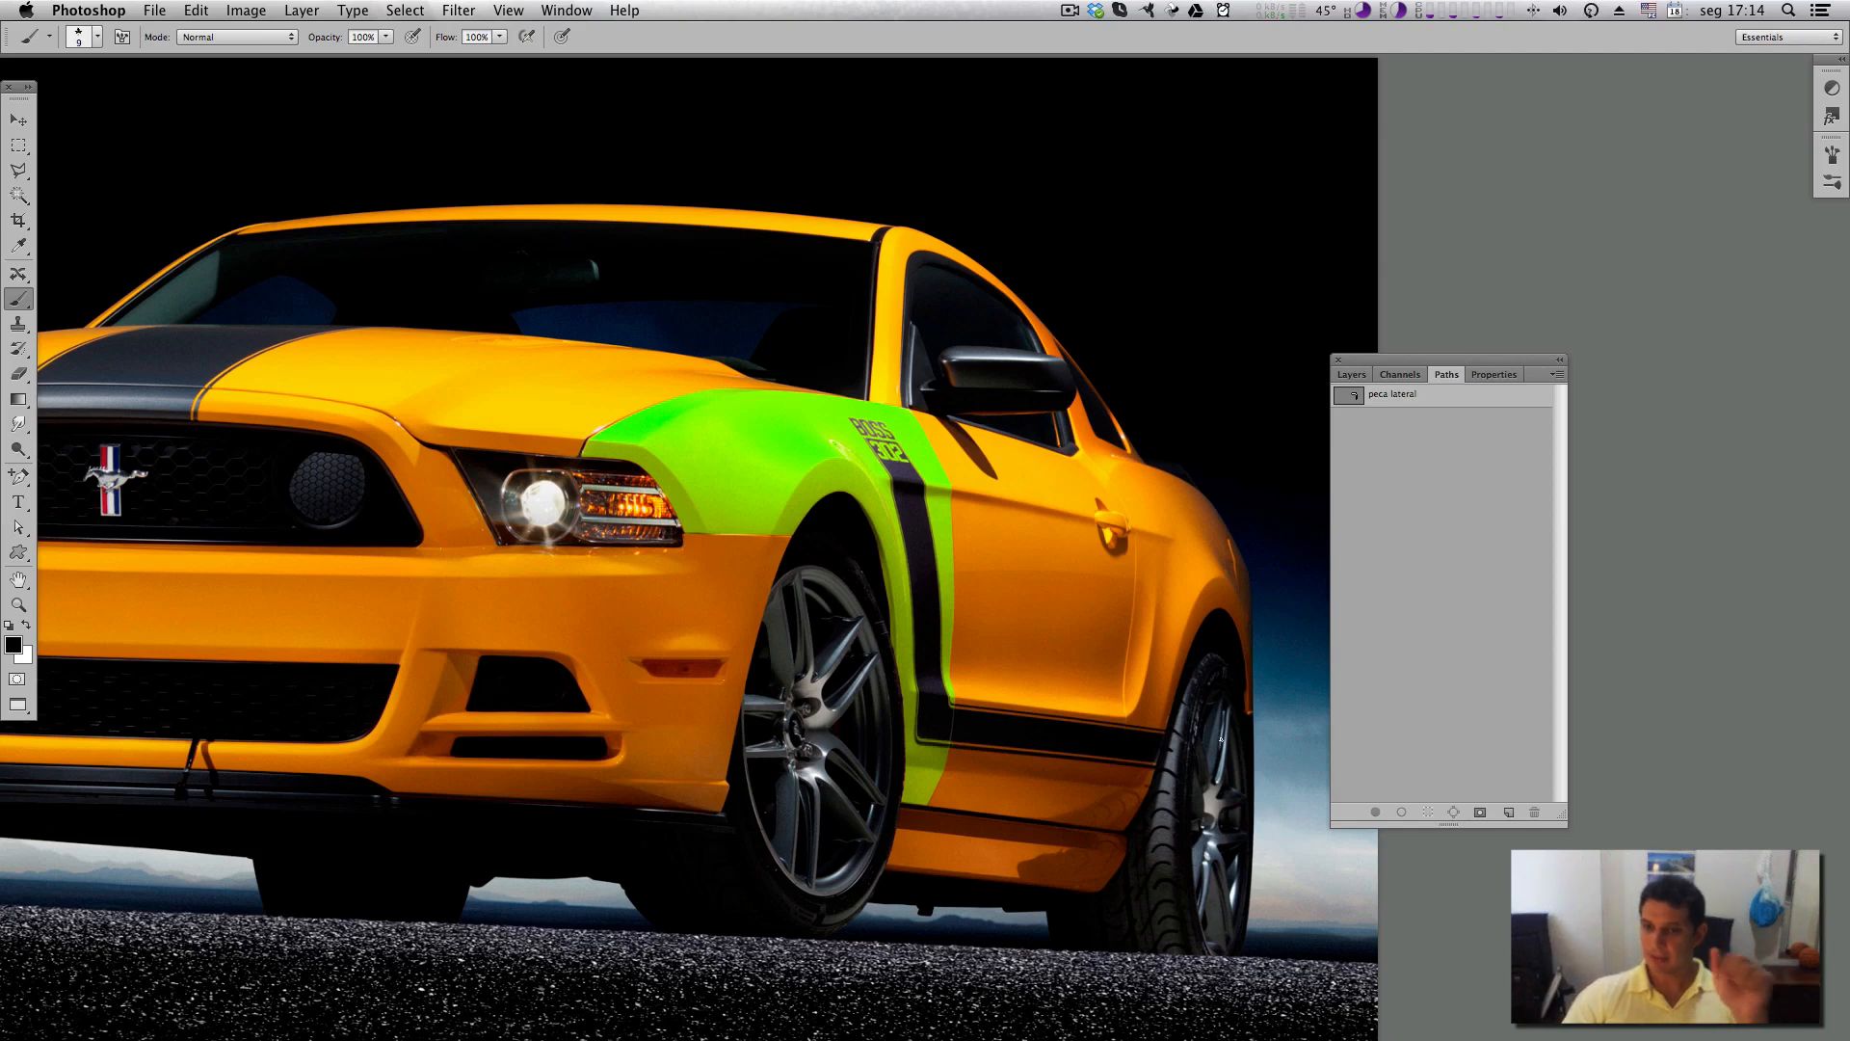
left_click(1409, 399)
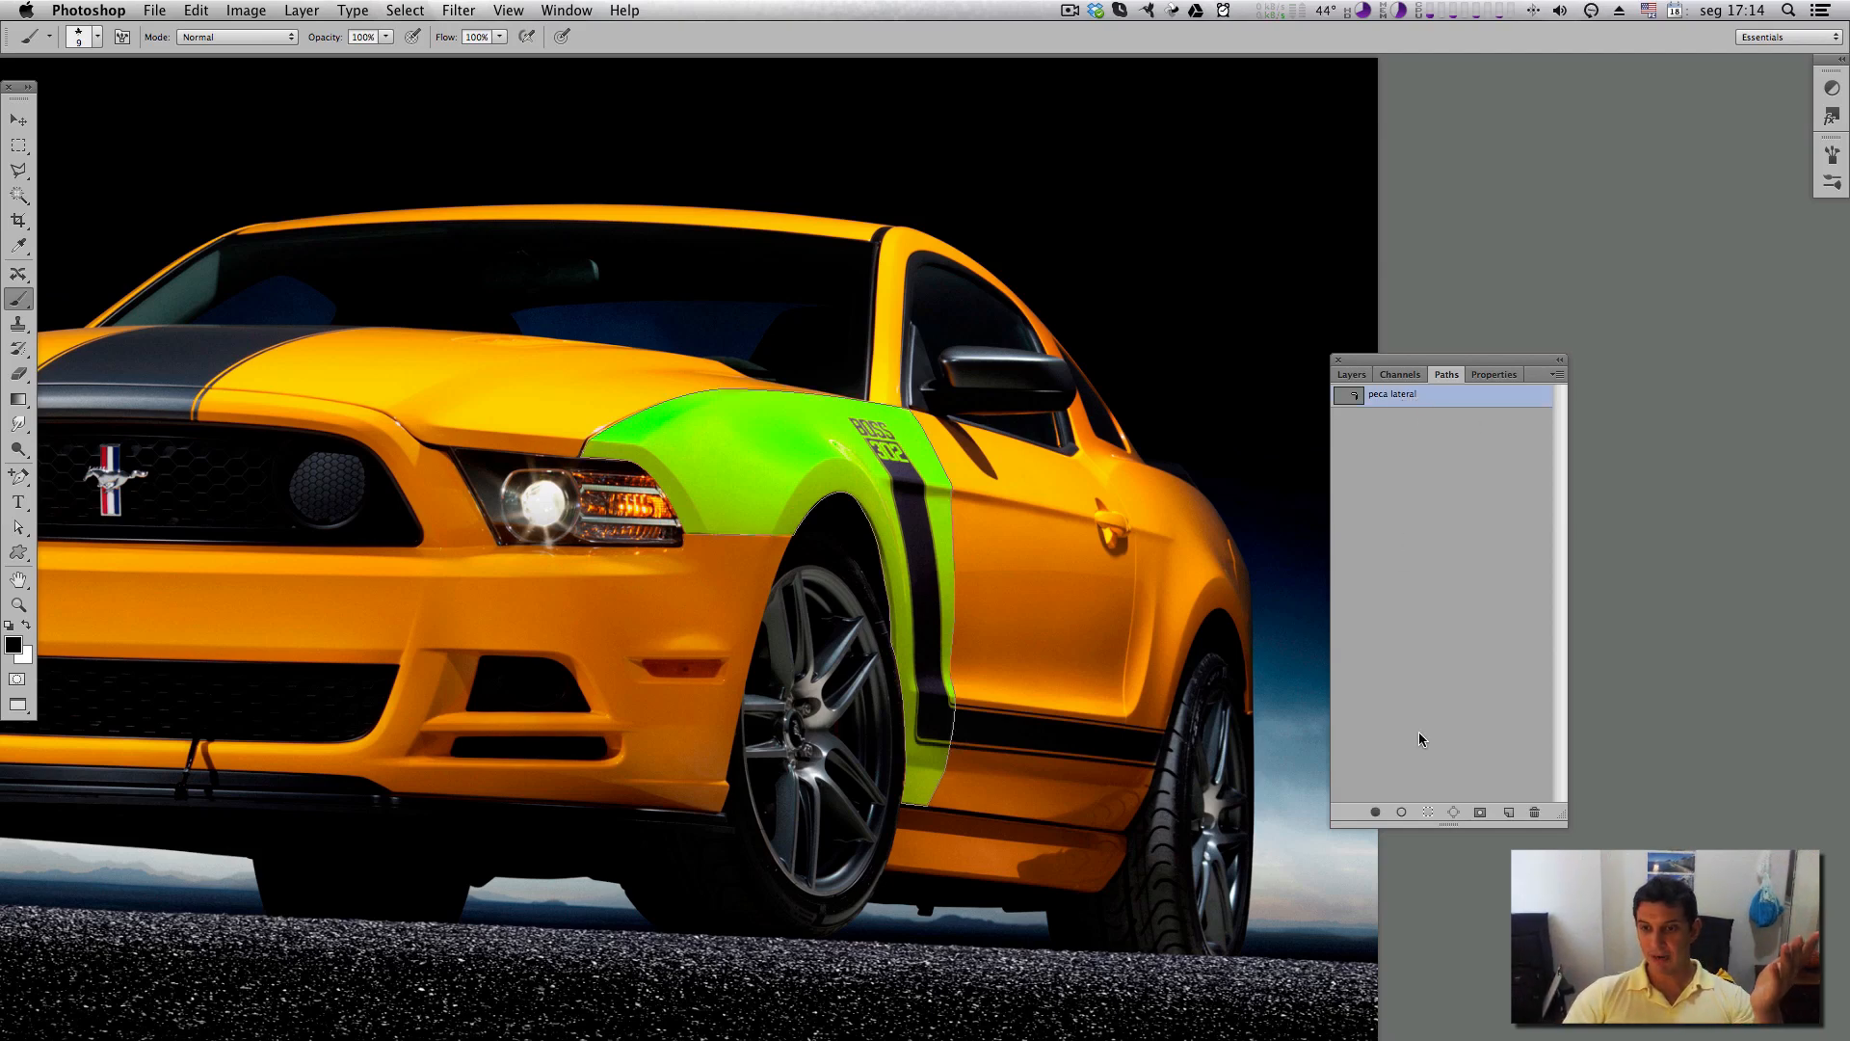
left_click(1428, 811)
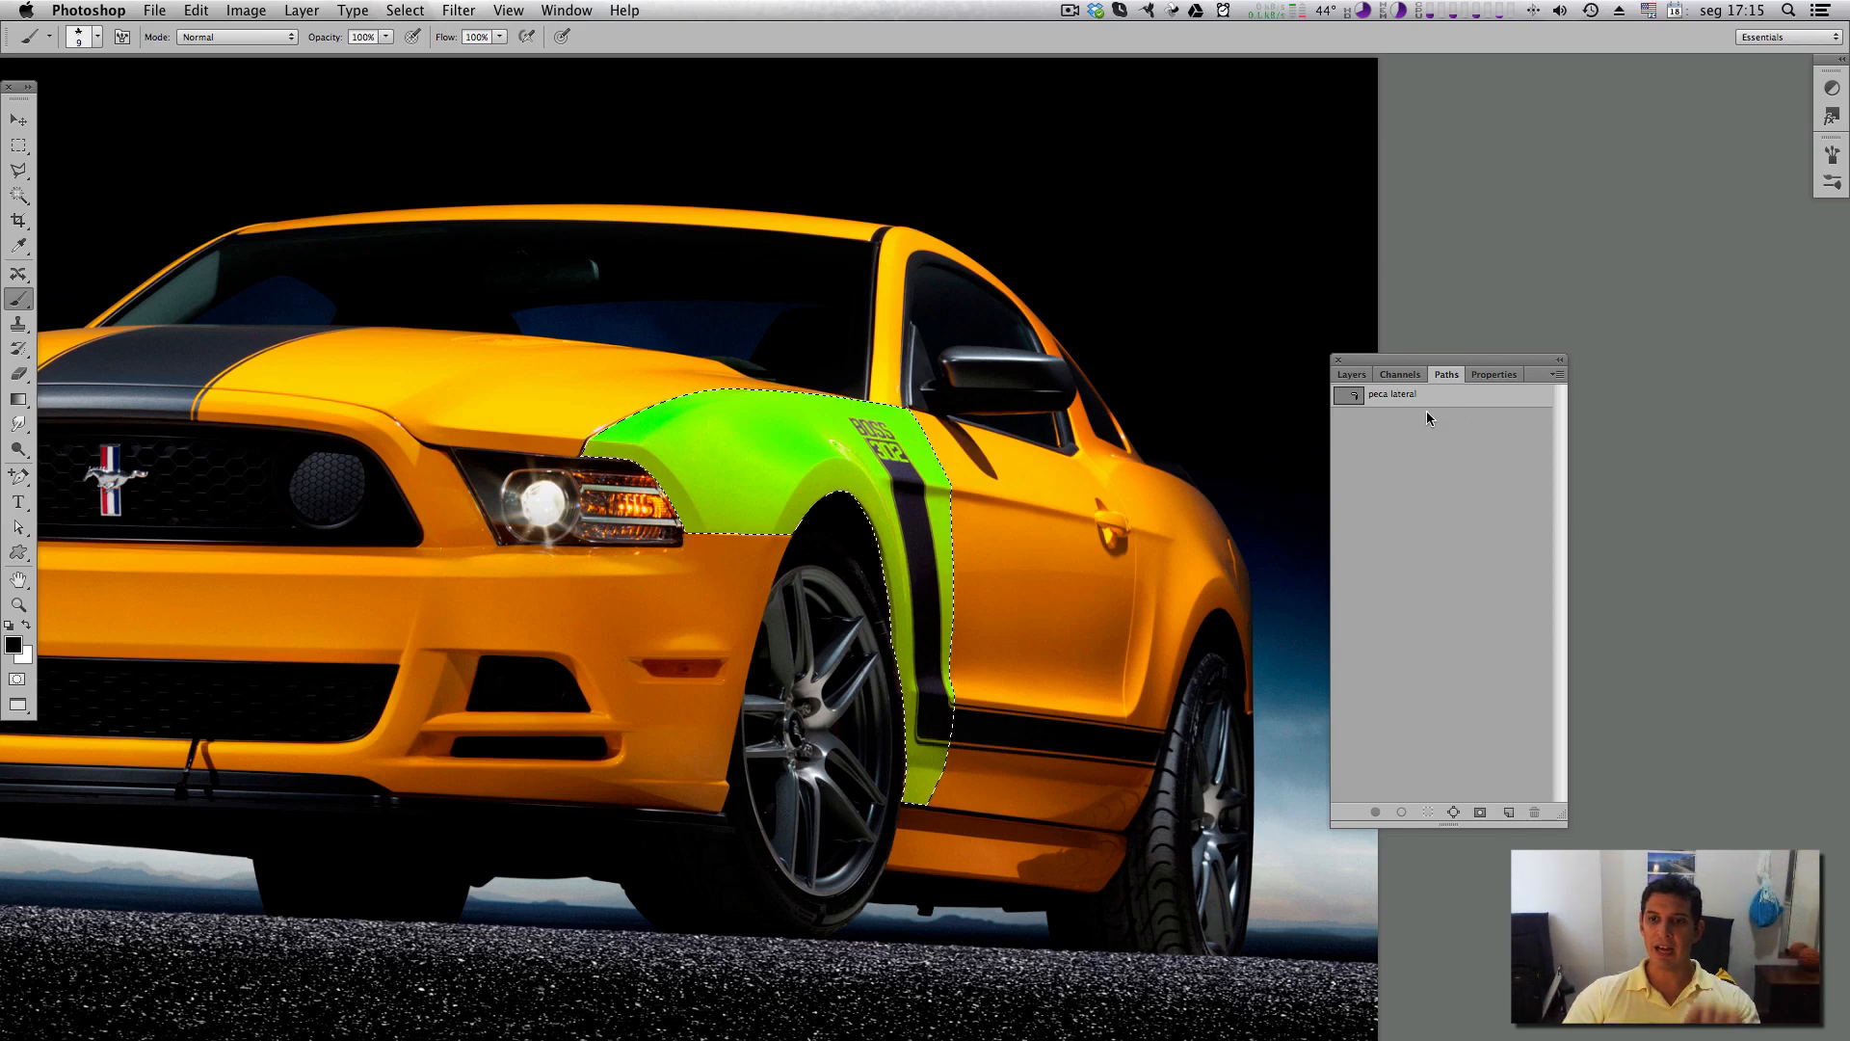
Deselect the fender in the layer view and inspect its recolored result against the rest of the car.
left_click(1351, 374)
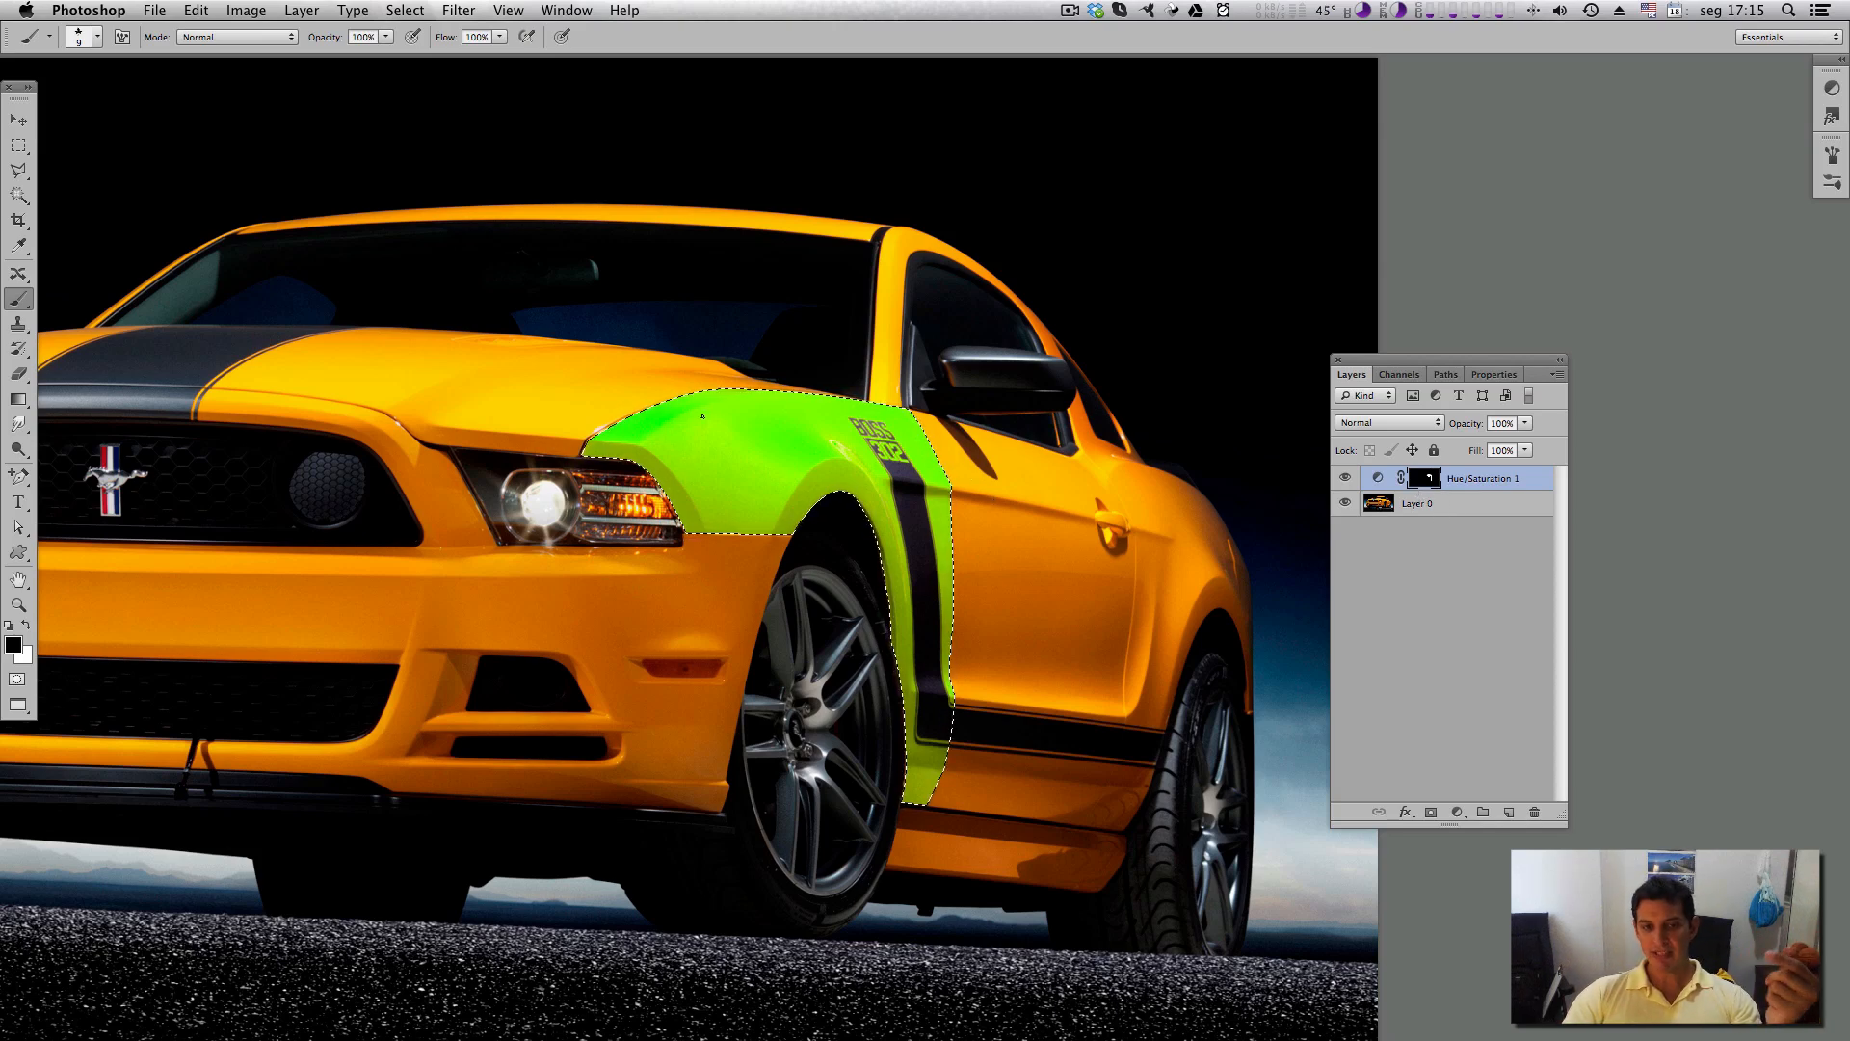
key("super+d")
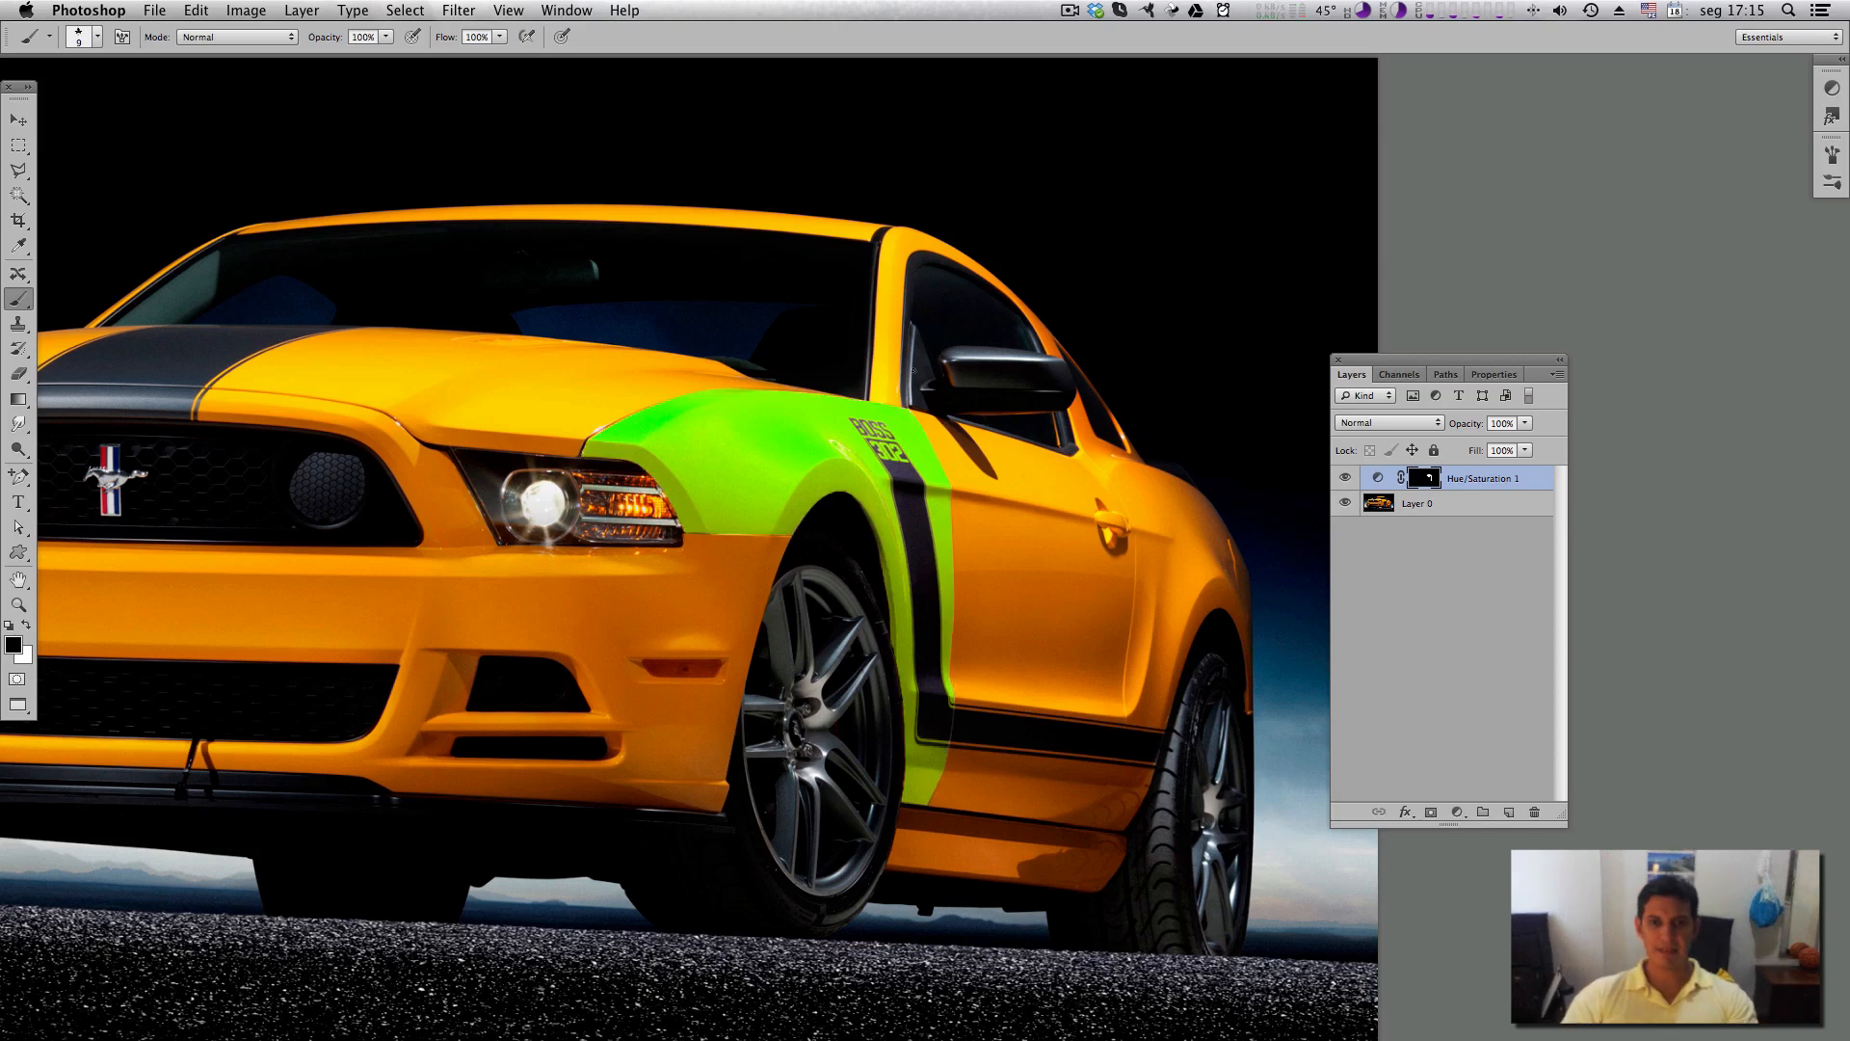
scroll(914, 369, "left", 4)
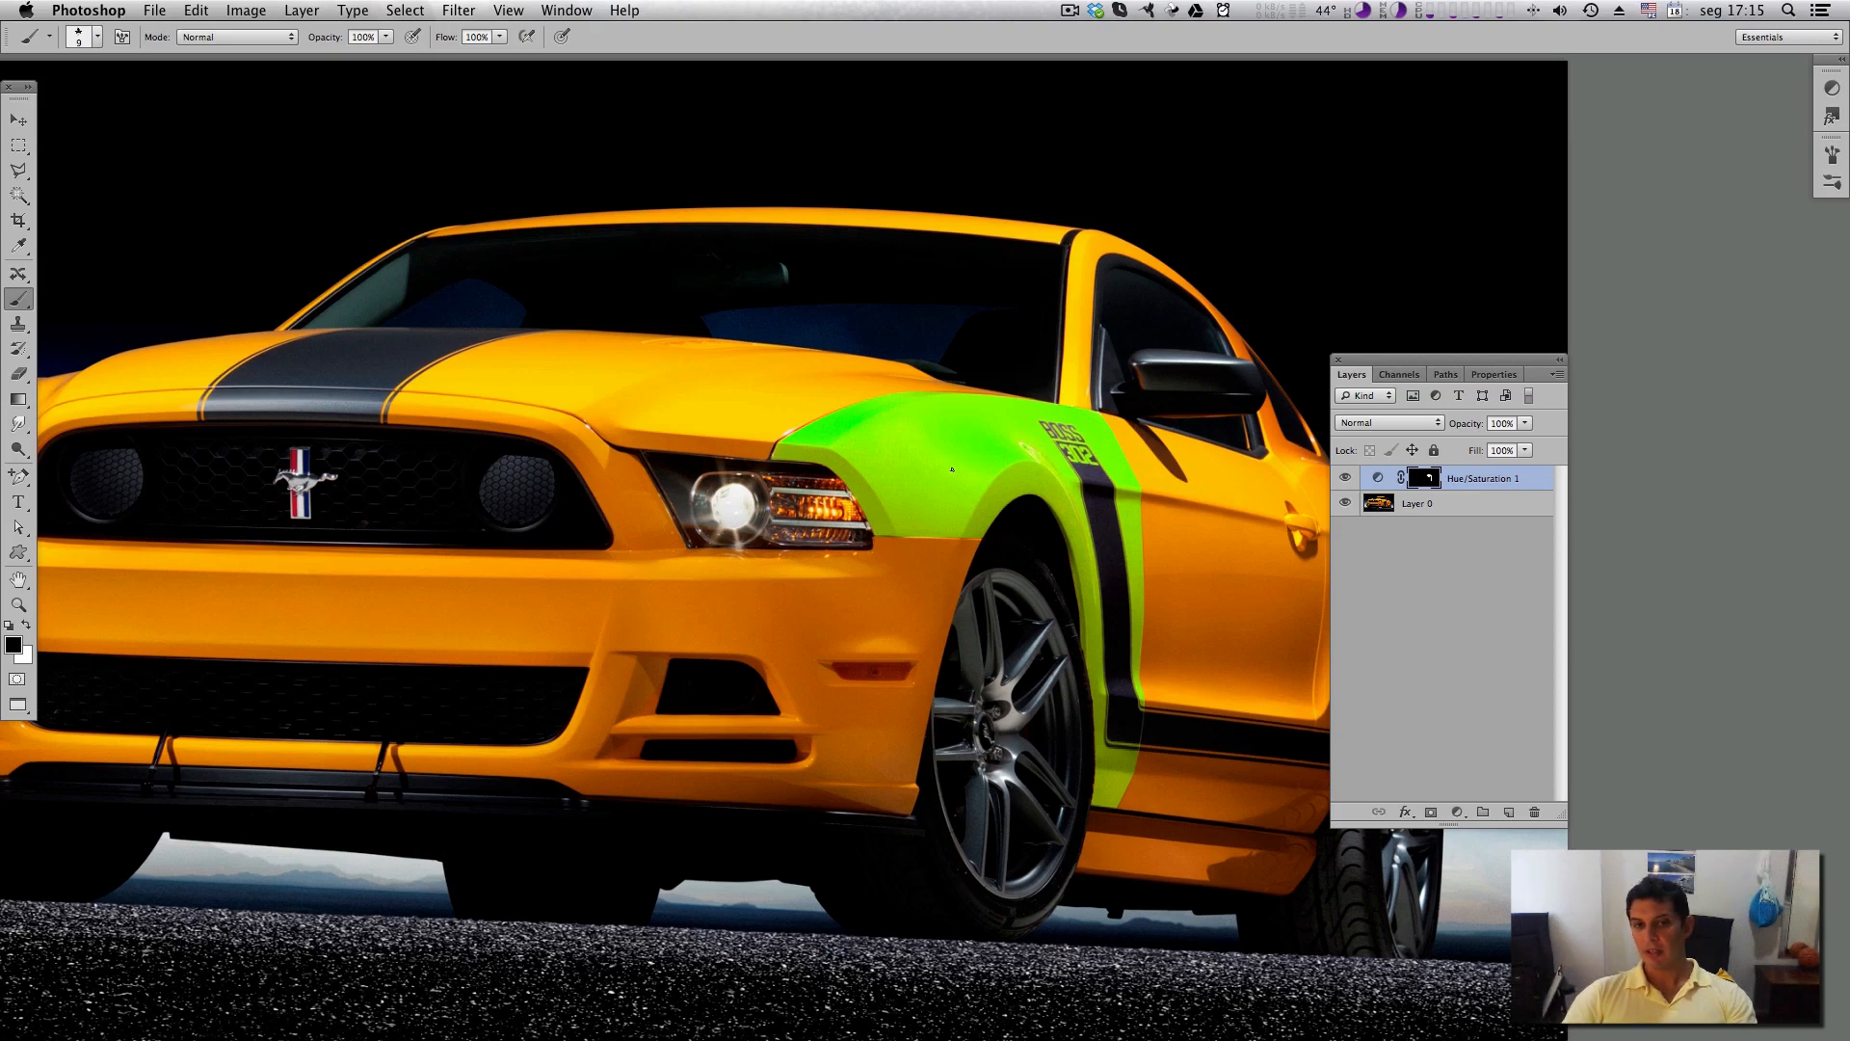
left_click_drag(1191, 512, 851, 478)
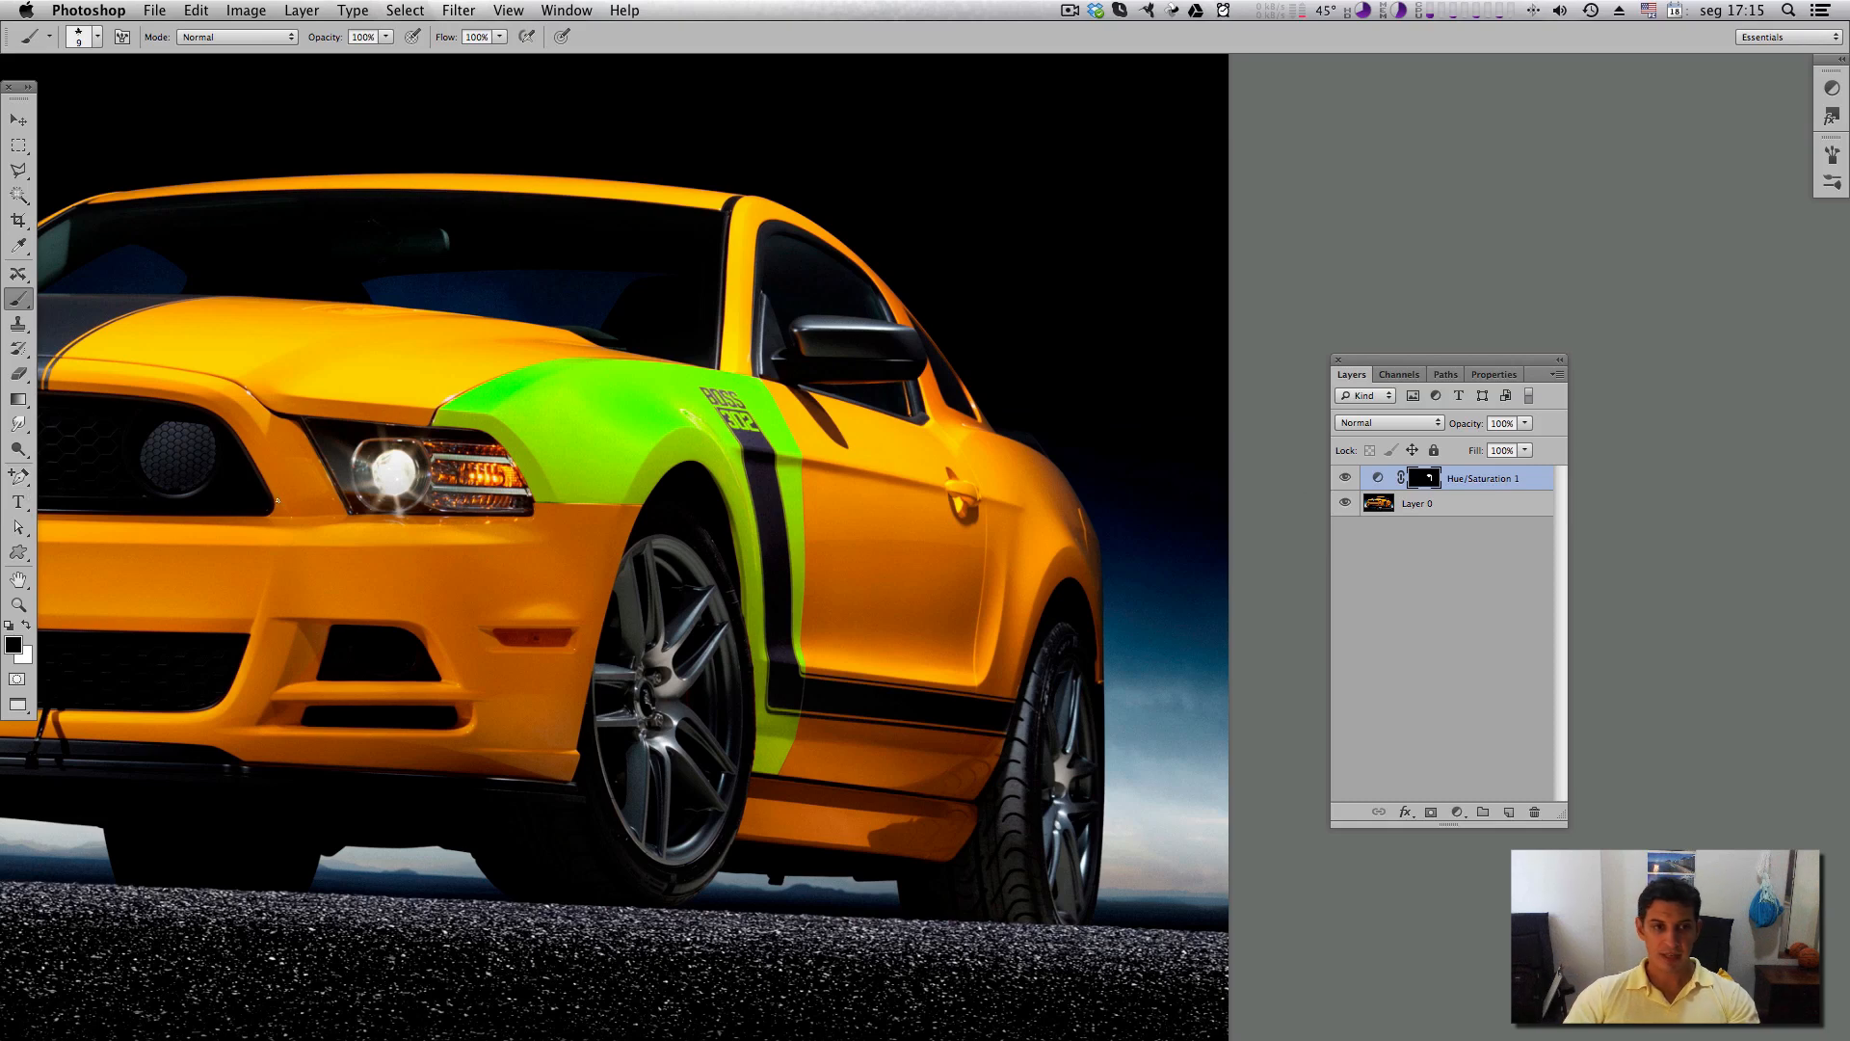
Try adding a new empty path and duplicating the "peca lateral" path, undoing each, and briefly show the original path's outline.
left_click(1407, 379)
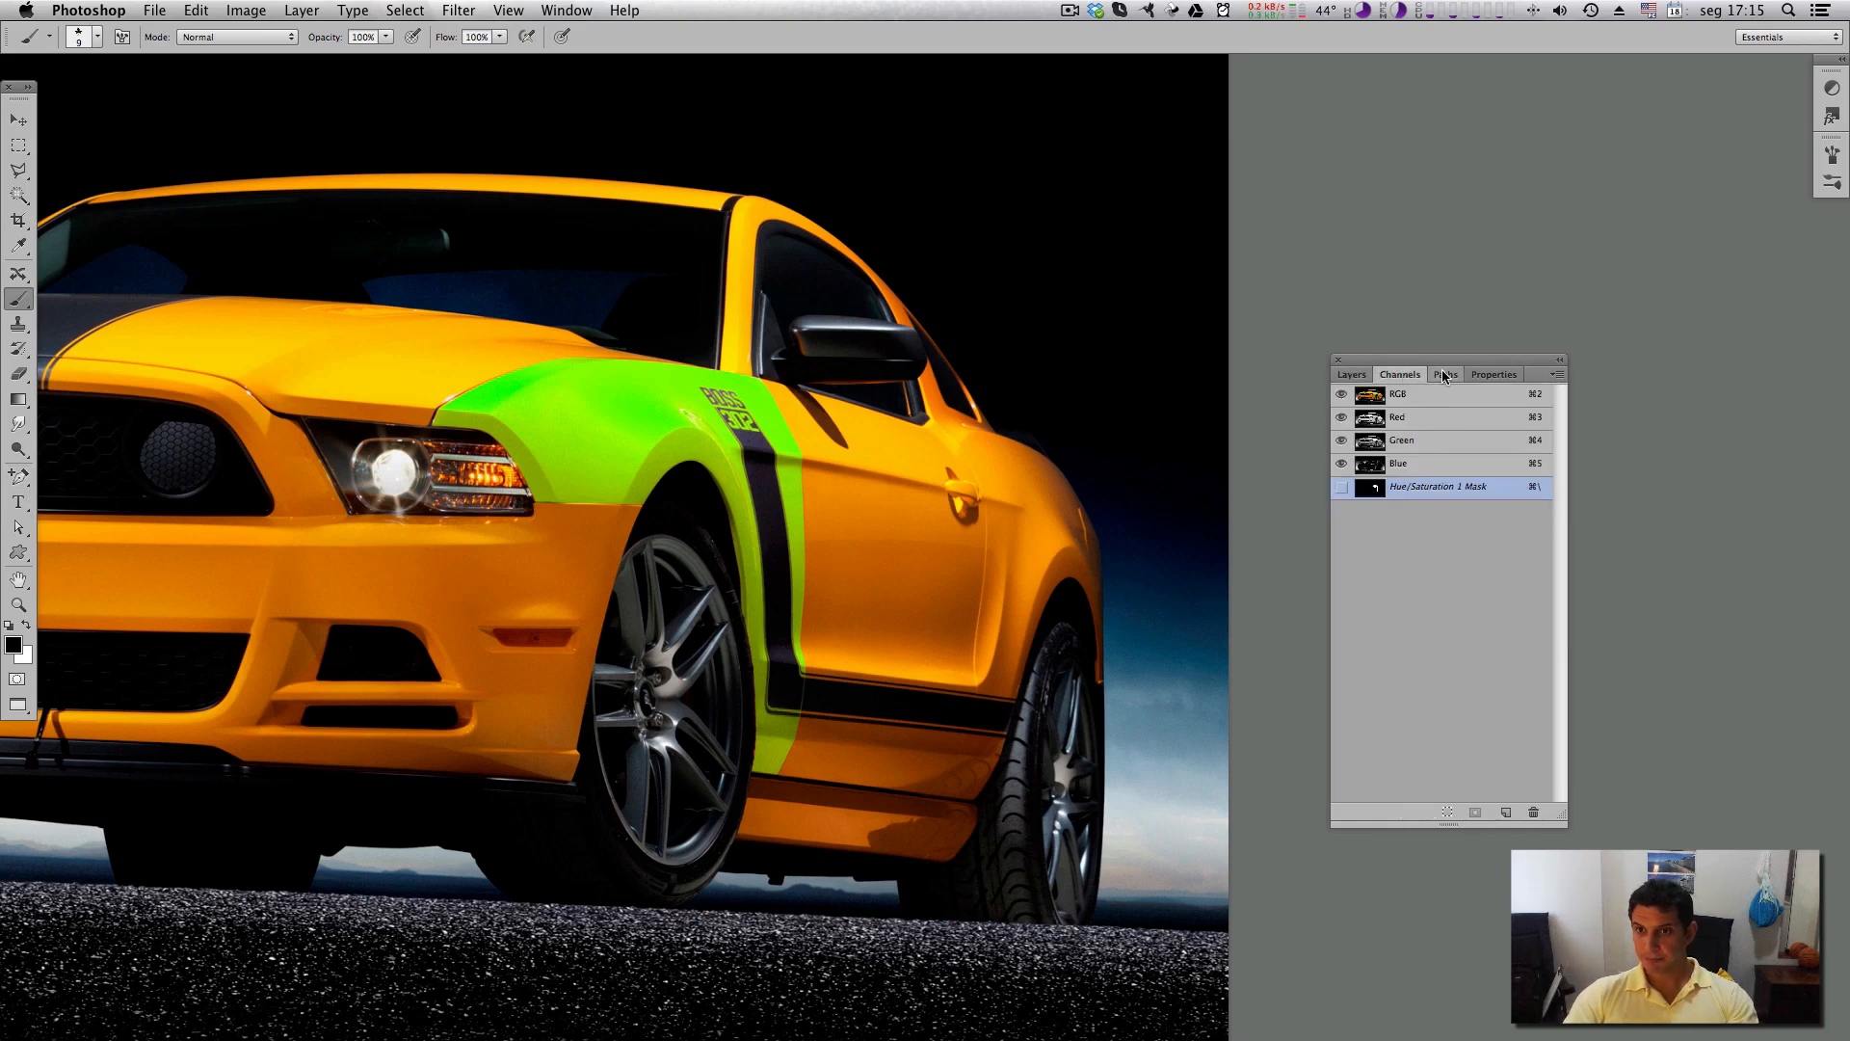
left_click(1445, 376)
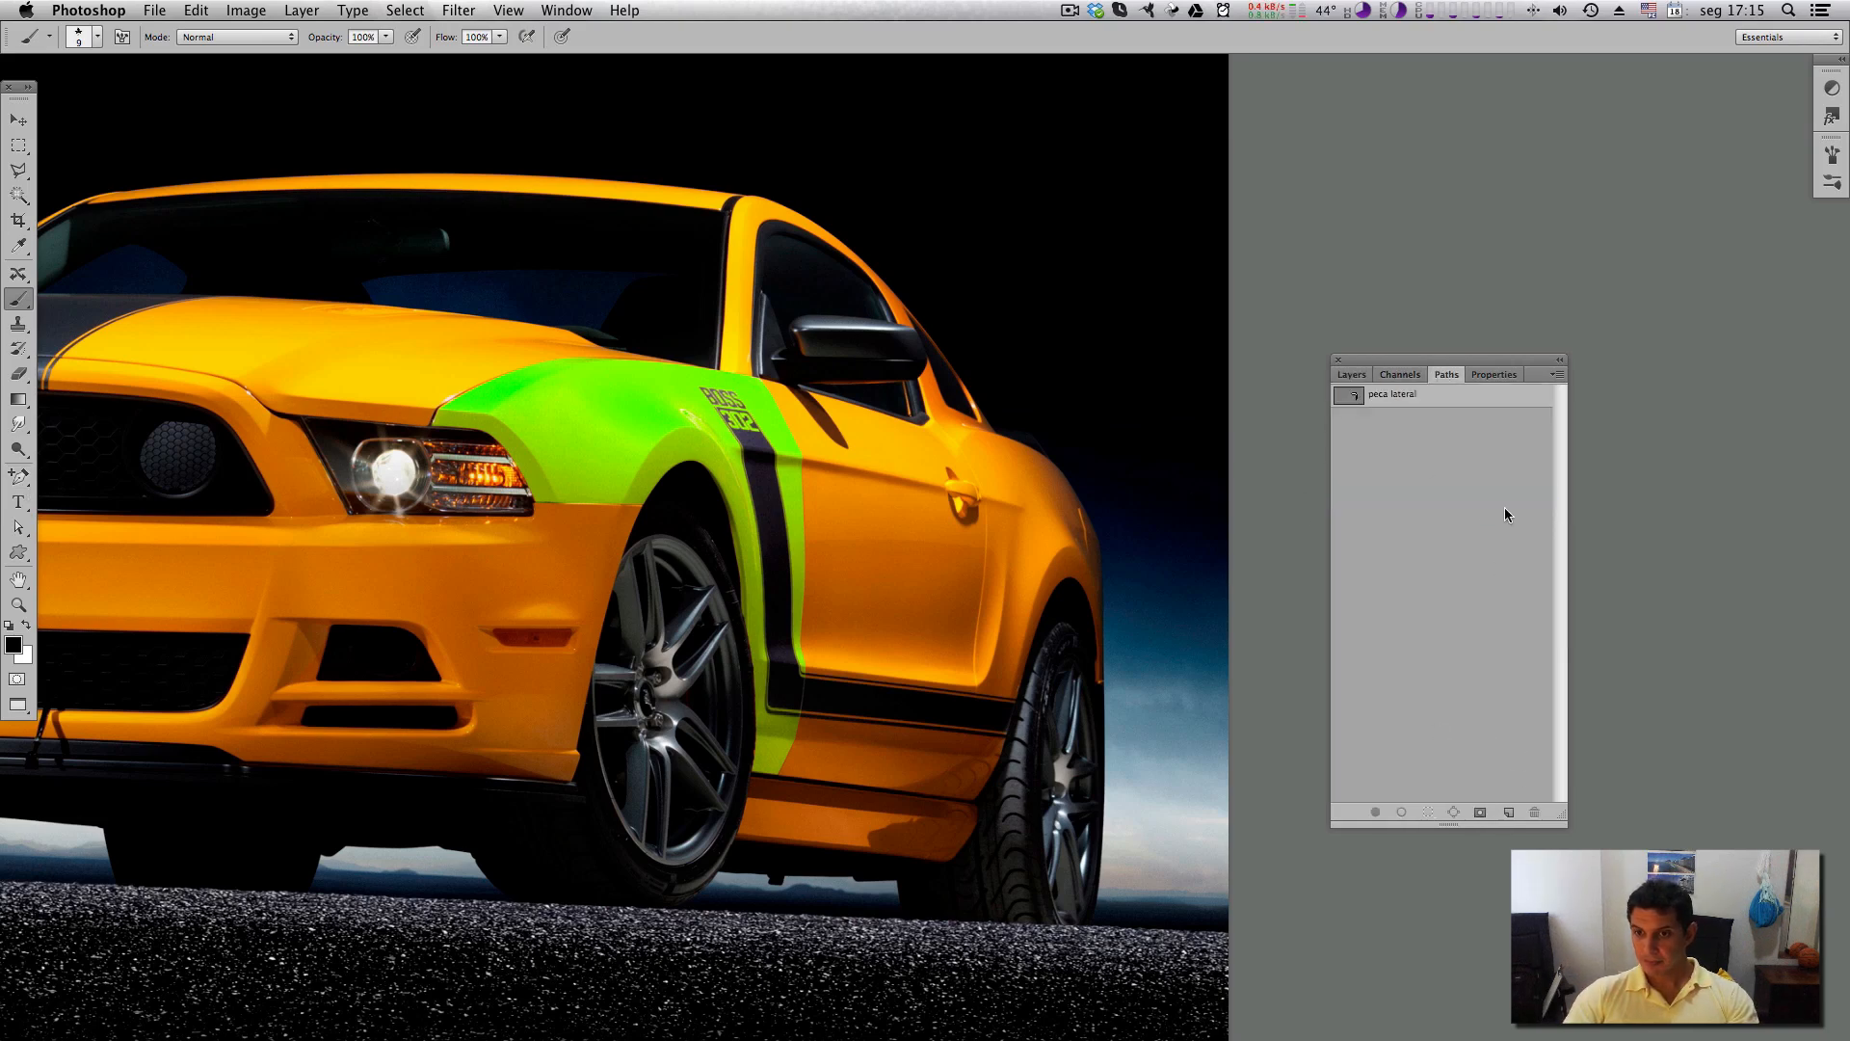
left_click(1509, 814)
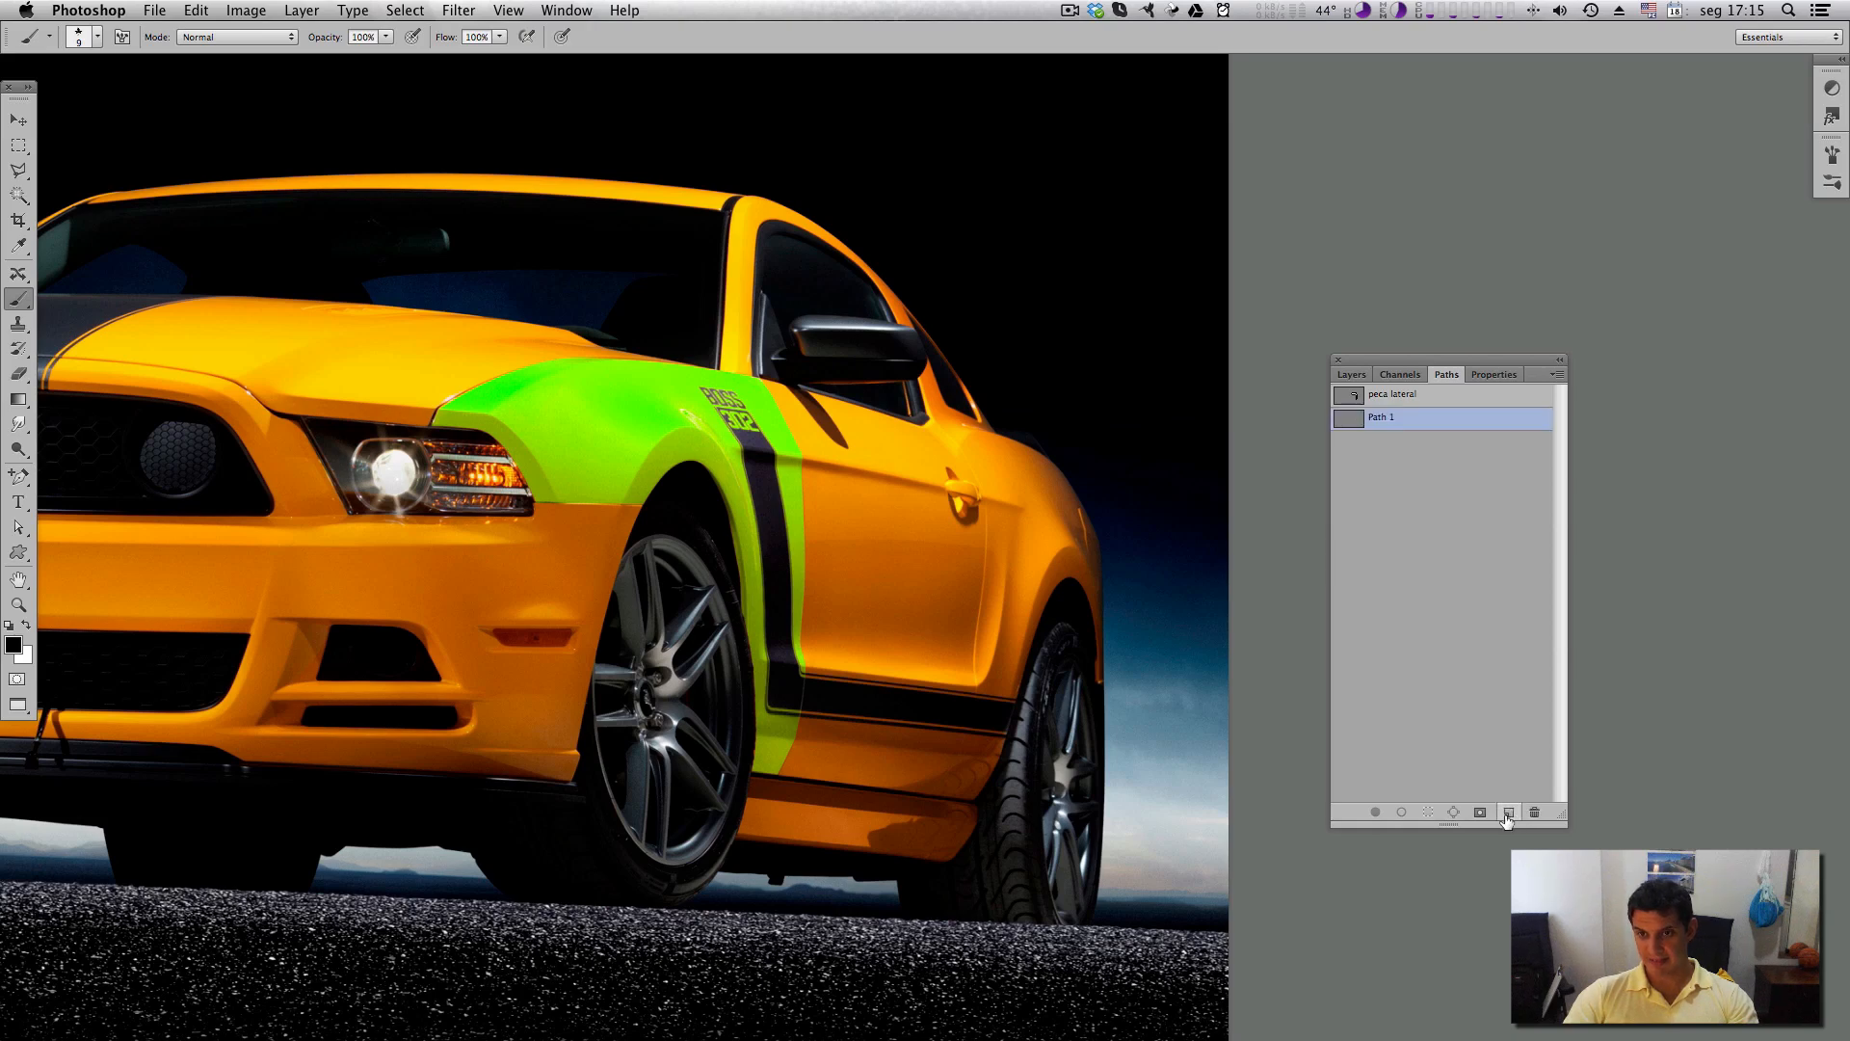
key("super+z")
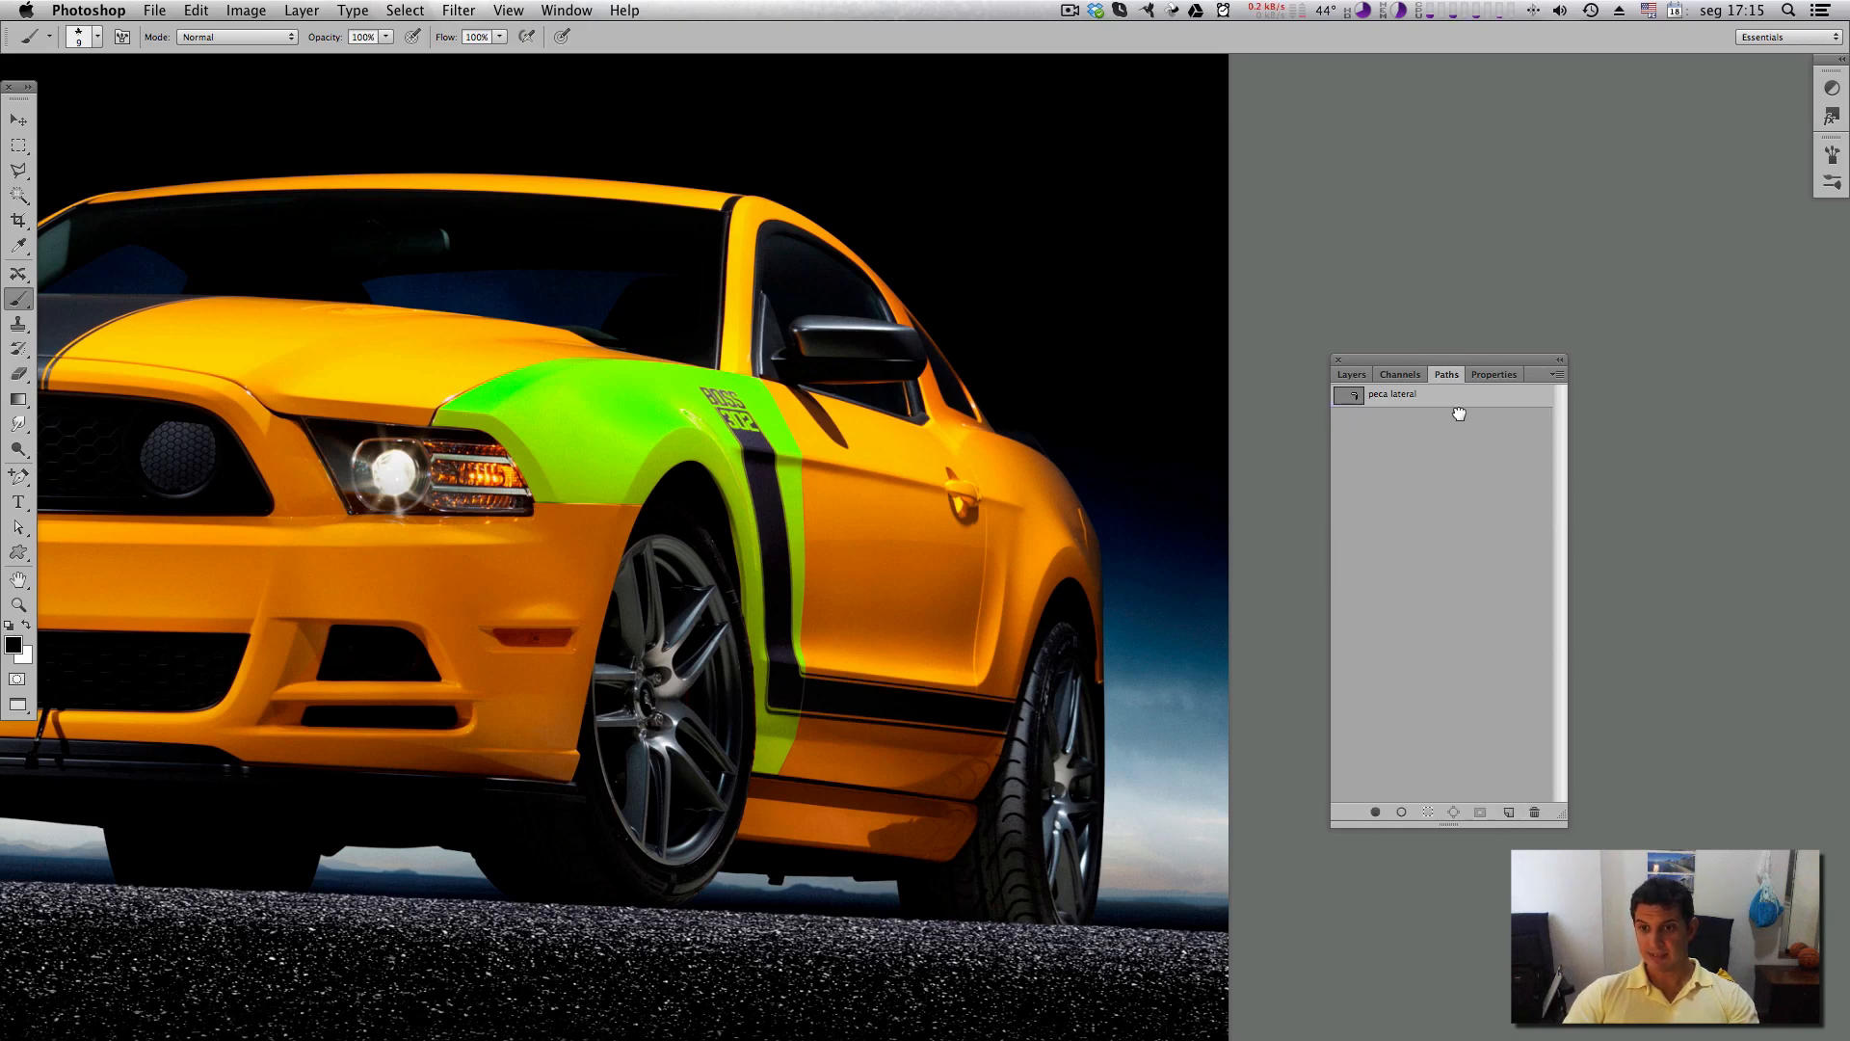
left_click_drag(1459, 413, 1509, 813)
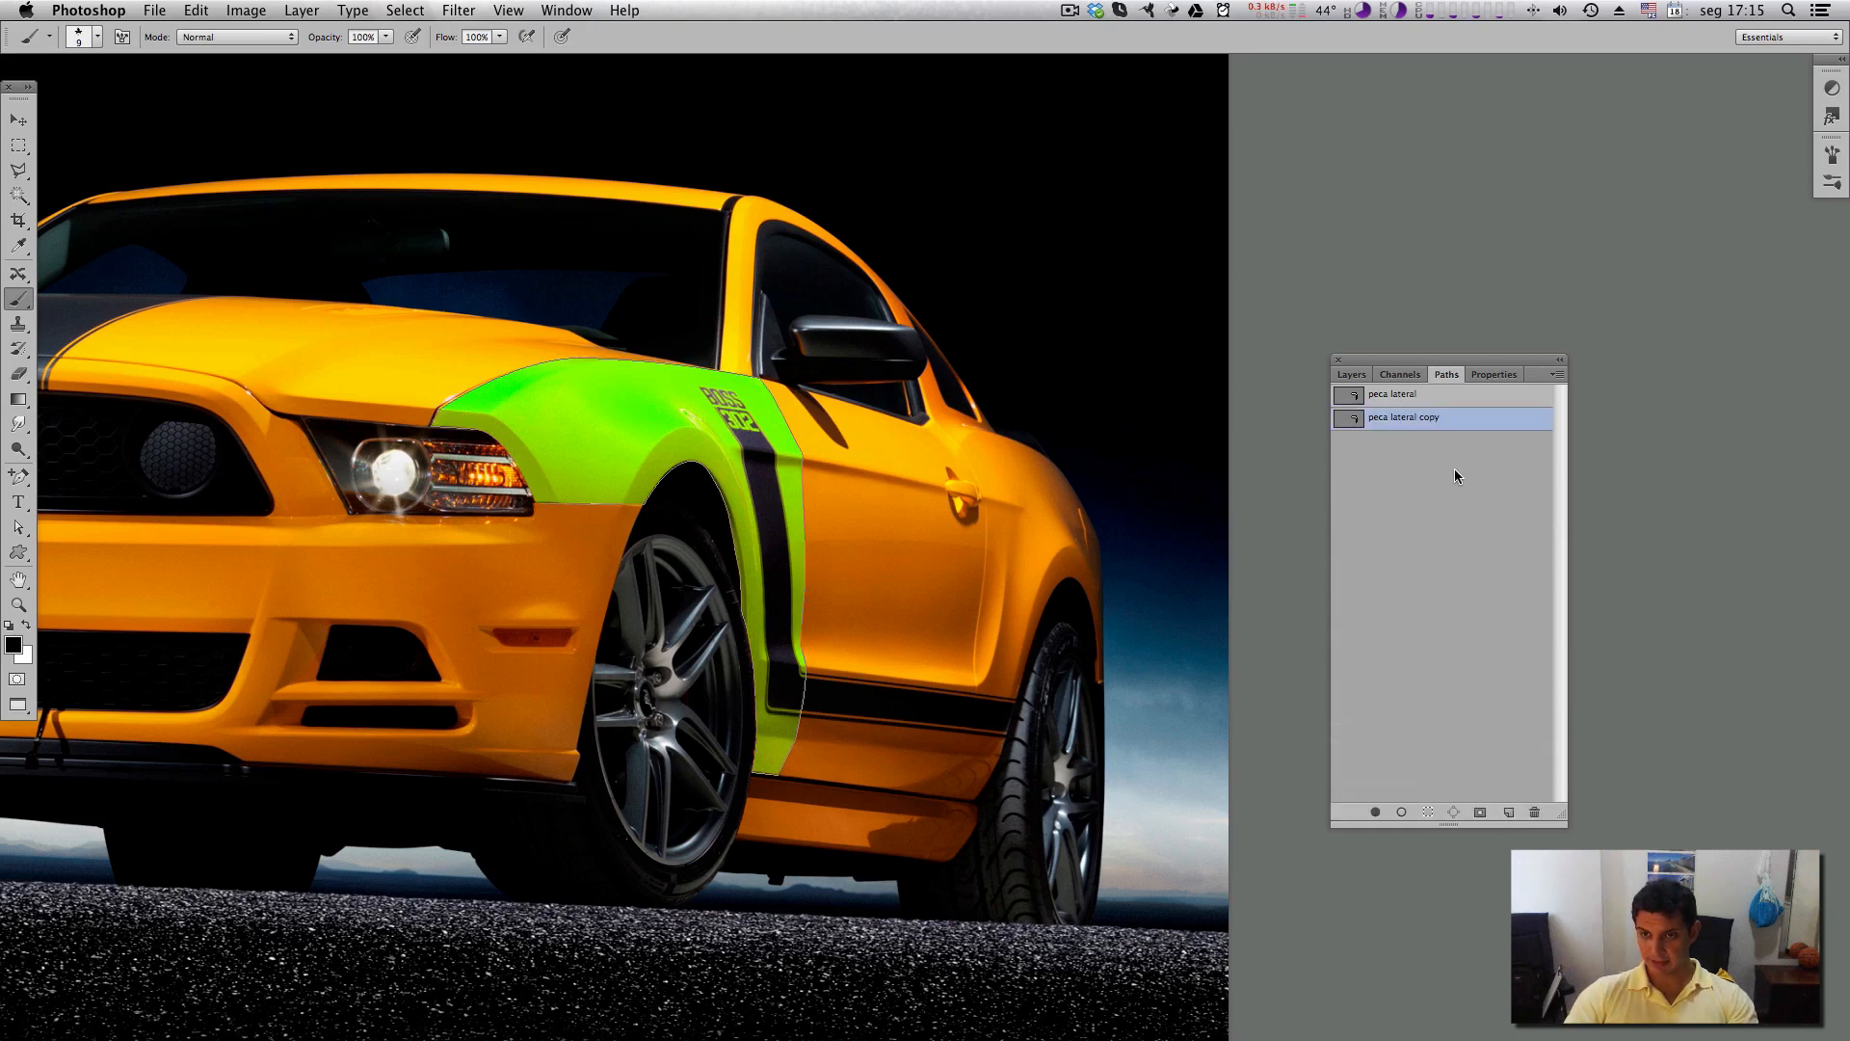
key("super+z")
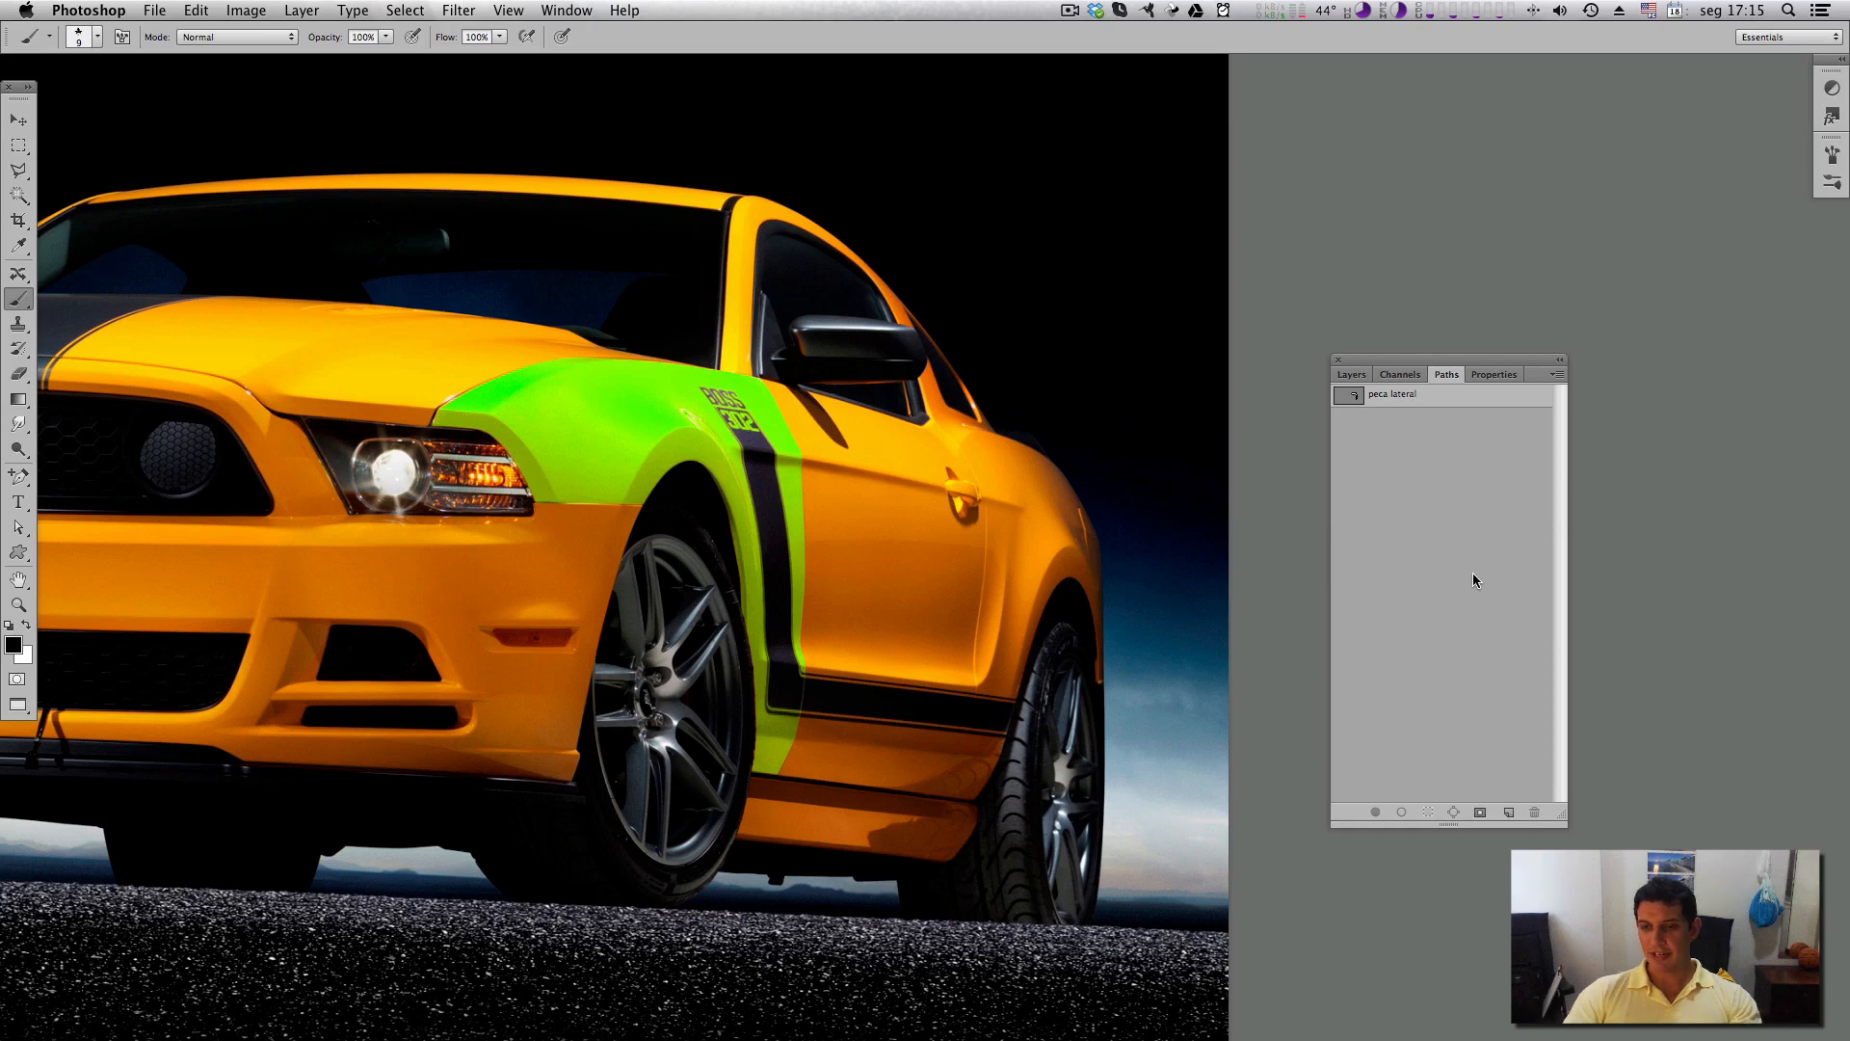
left_click(1466, 399)
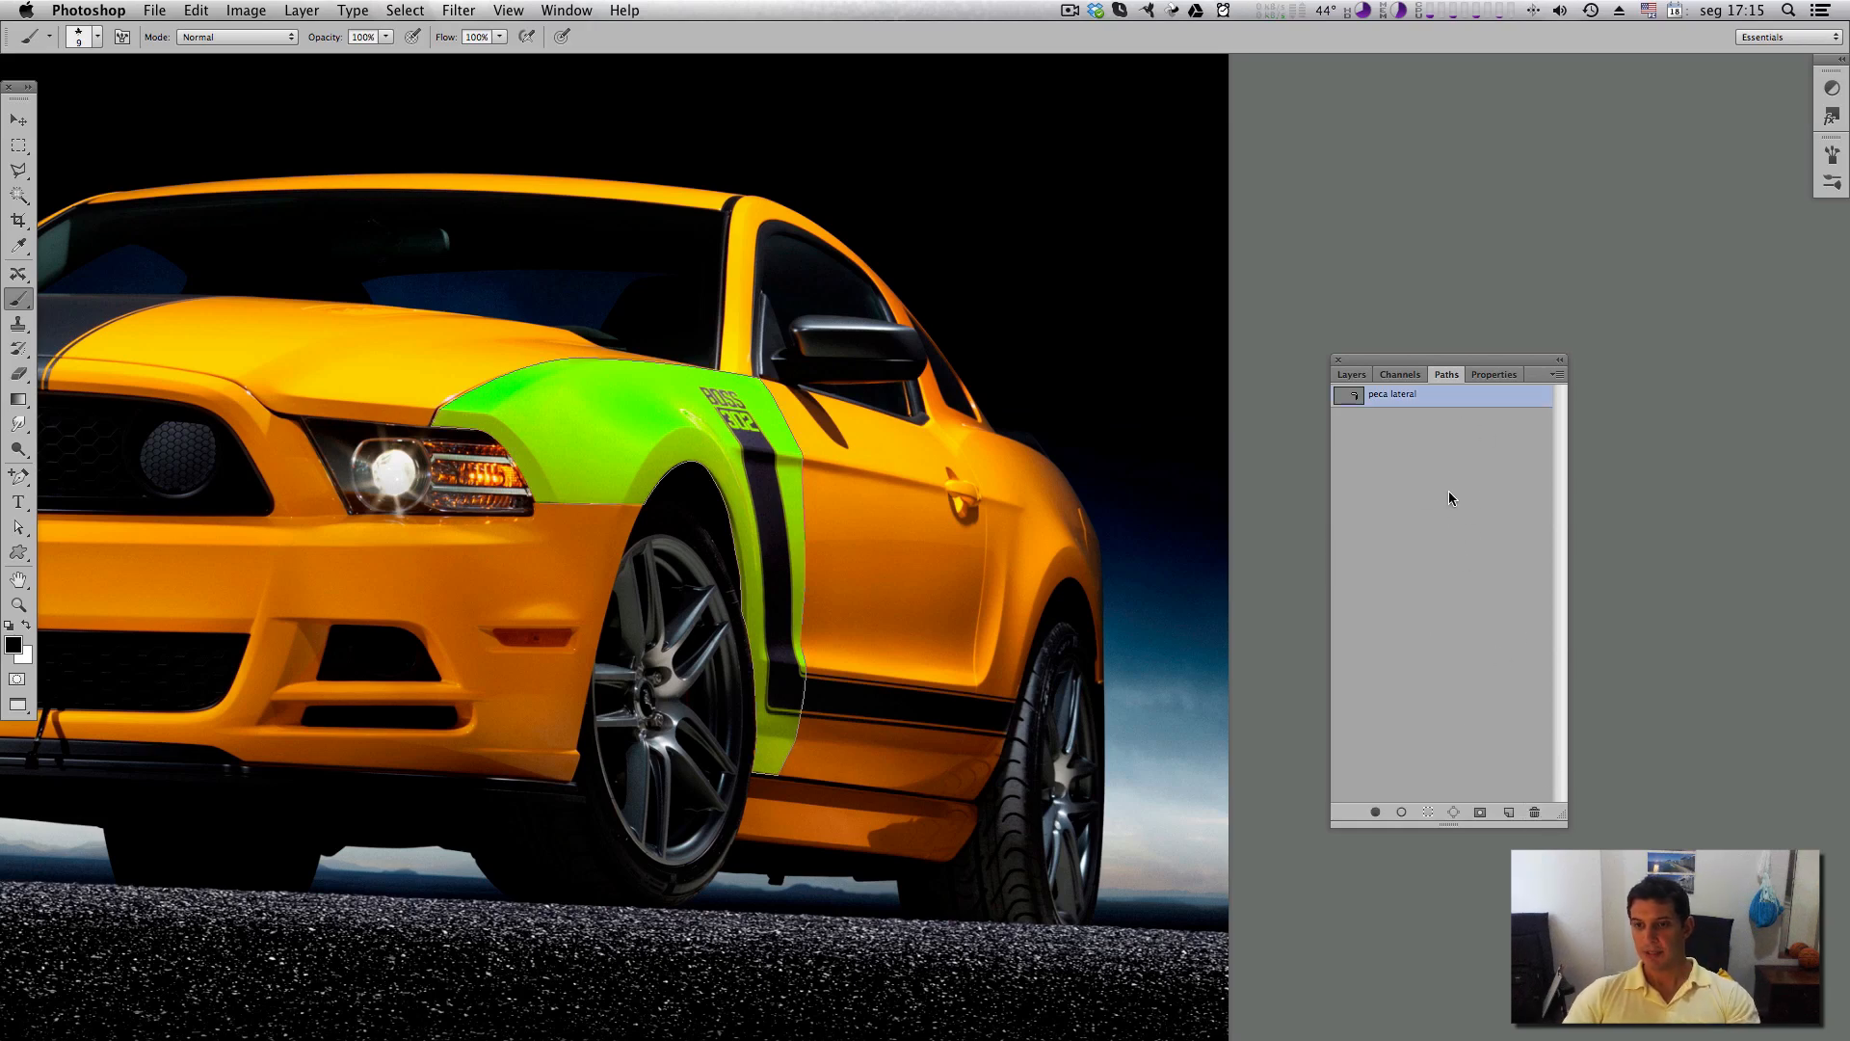
left_click(1436, 465)
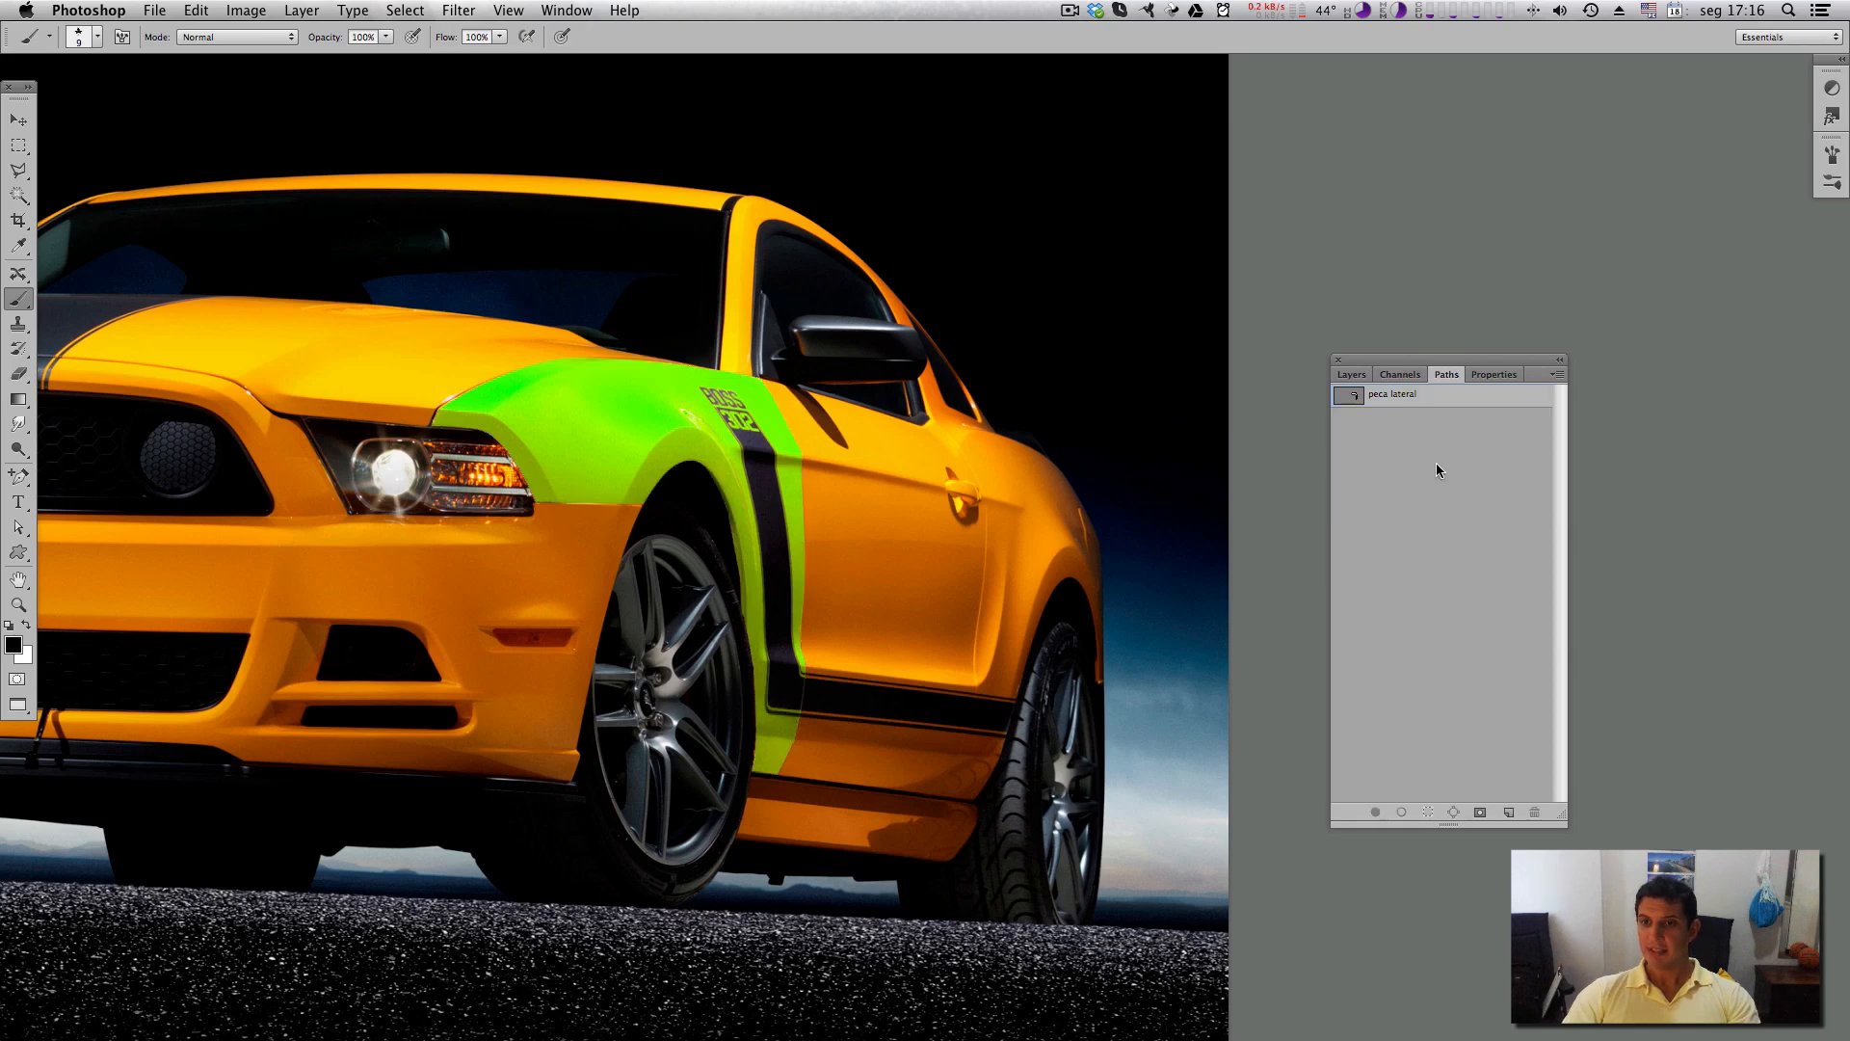
Return to the layer stack and review the Convert Point, Custom Shape, Path Selection and Direct Selection tools.
left_click(1351, 374)
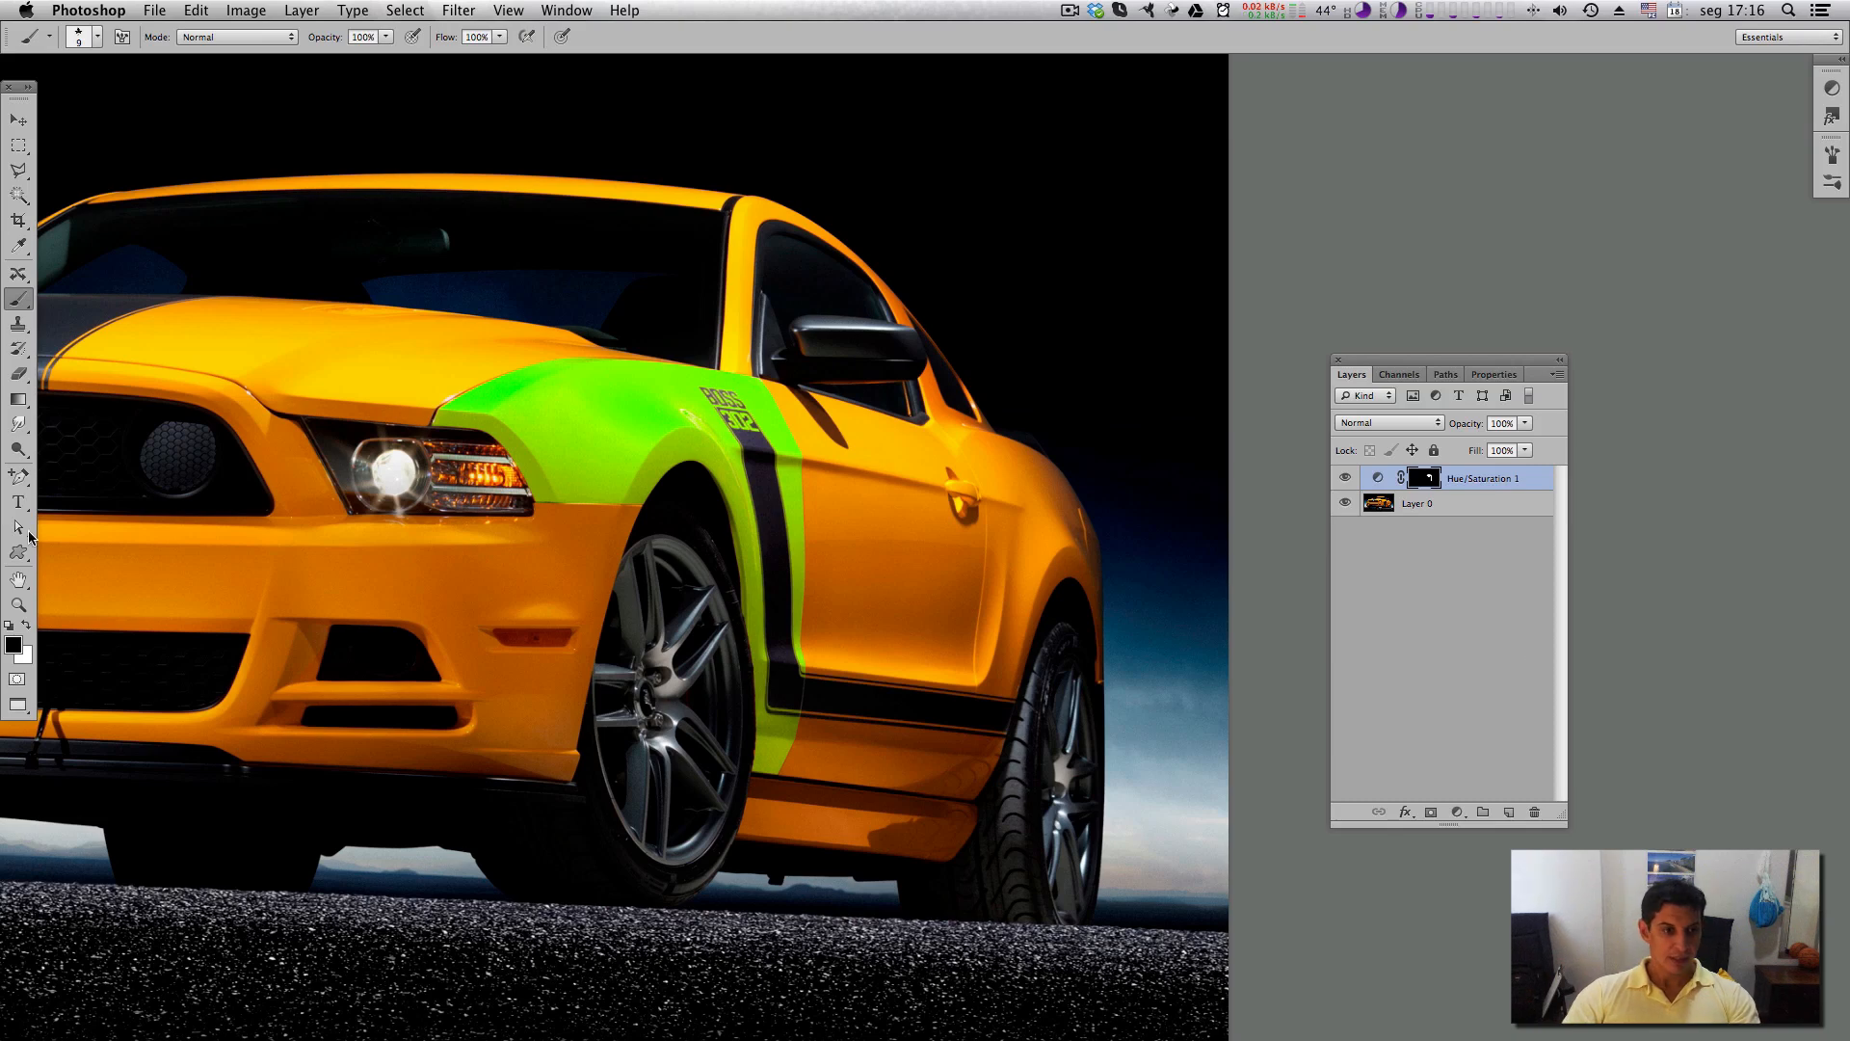
left_click(27, 478)
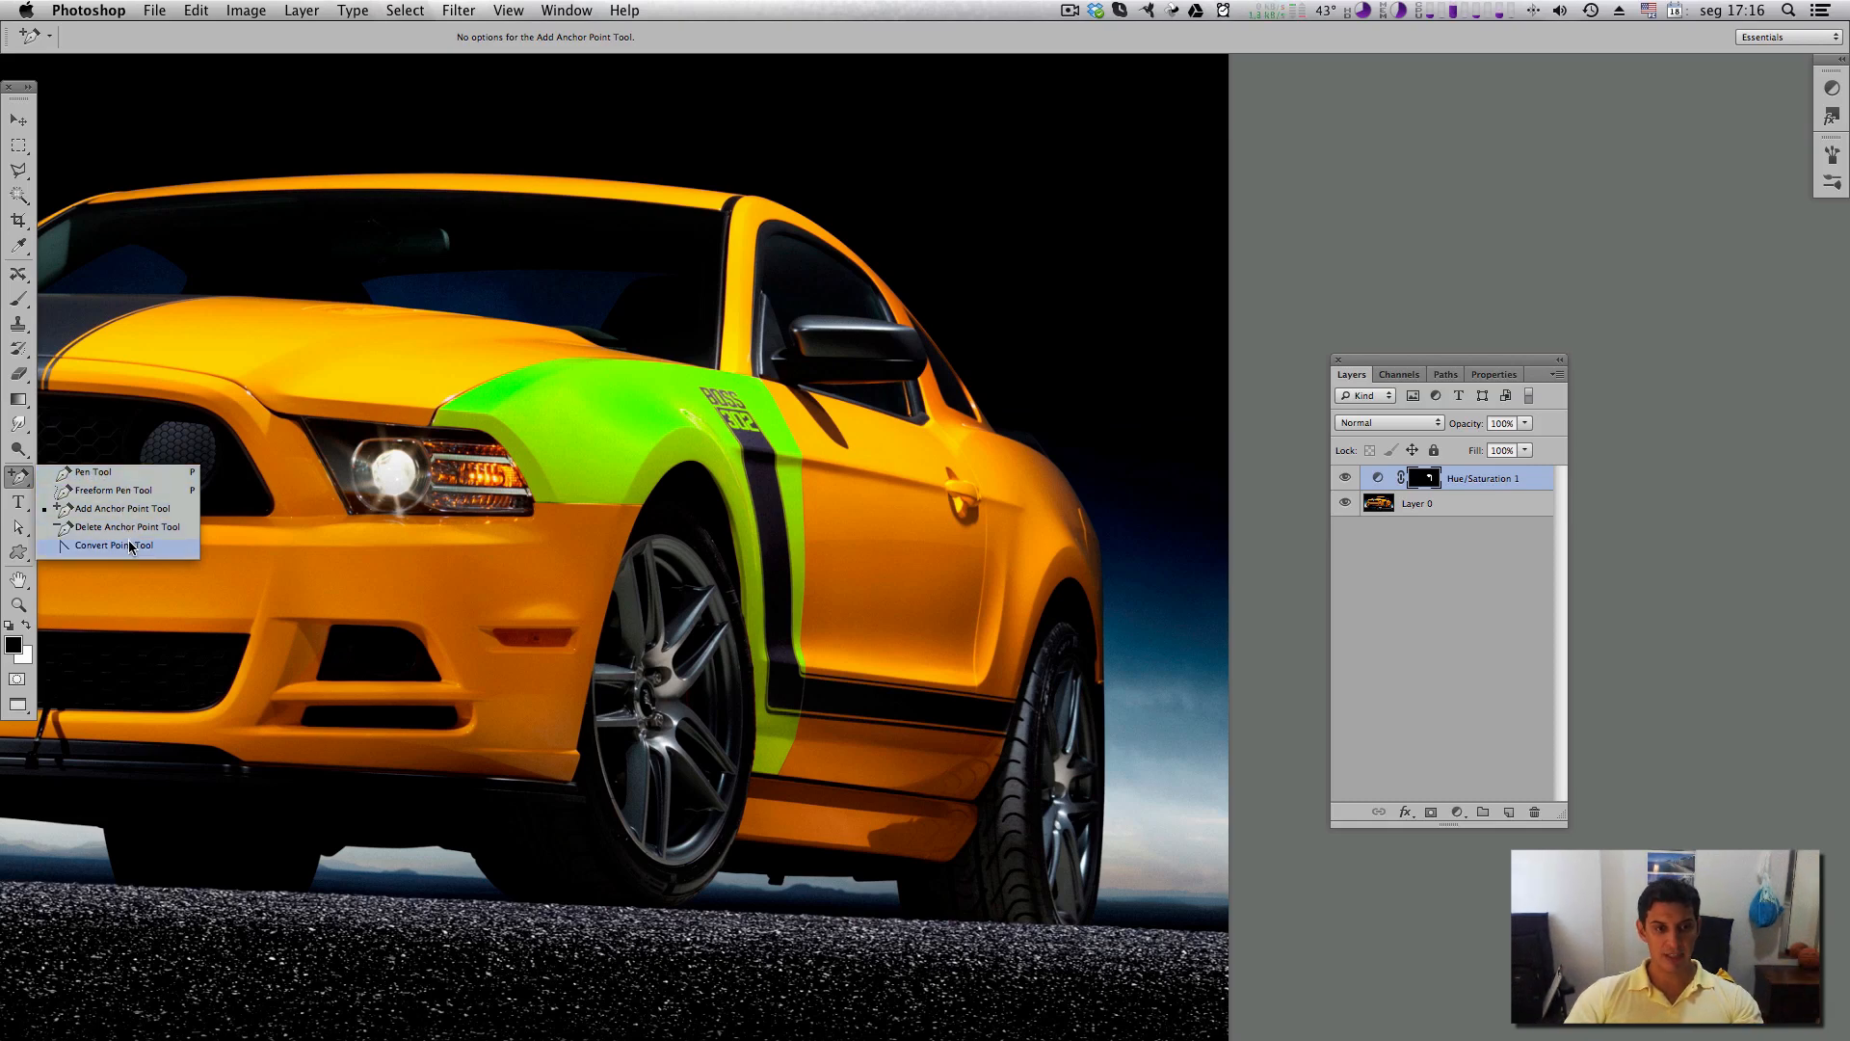
left_click(131, 547)
left_click(16, 554)
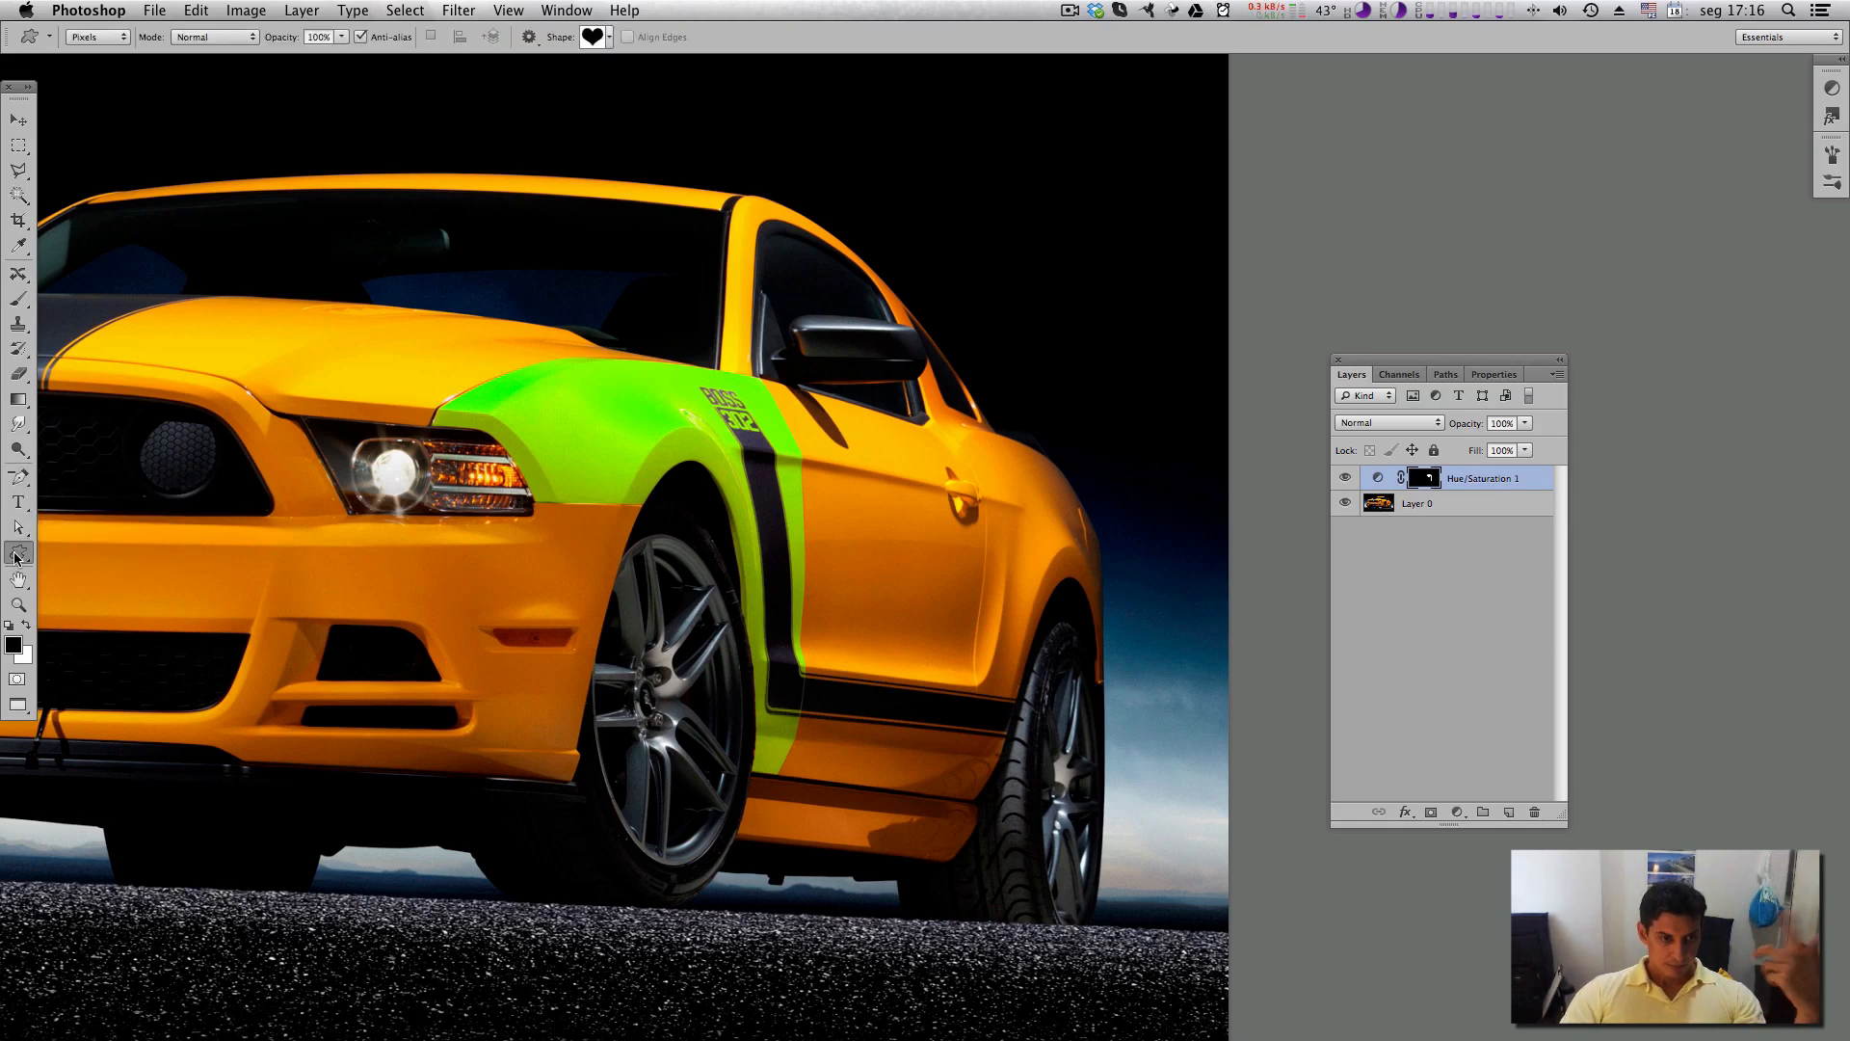
left_click(20, 532)
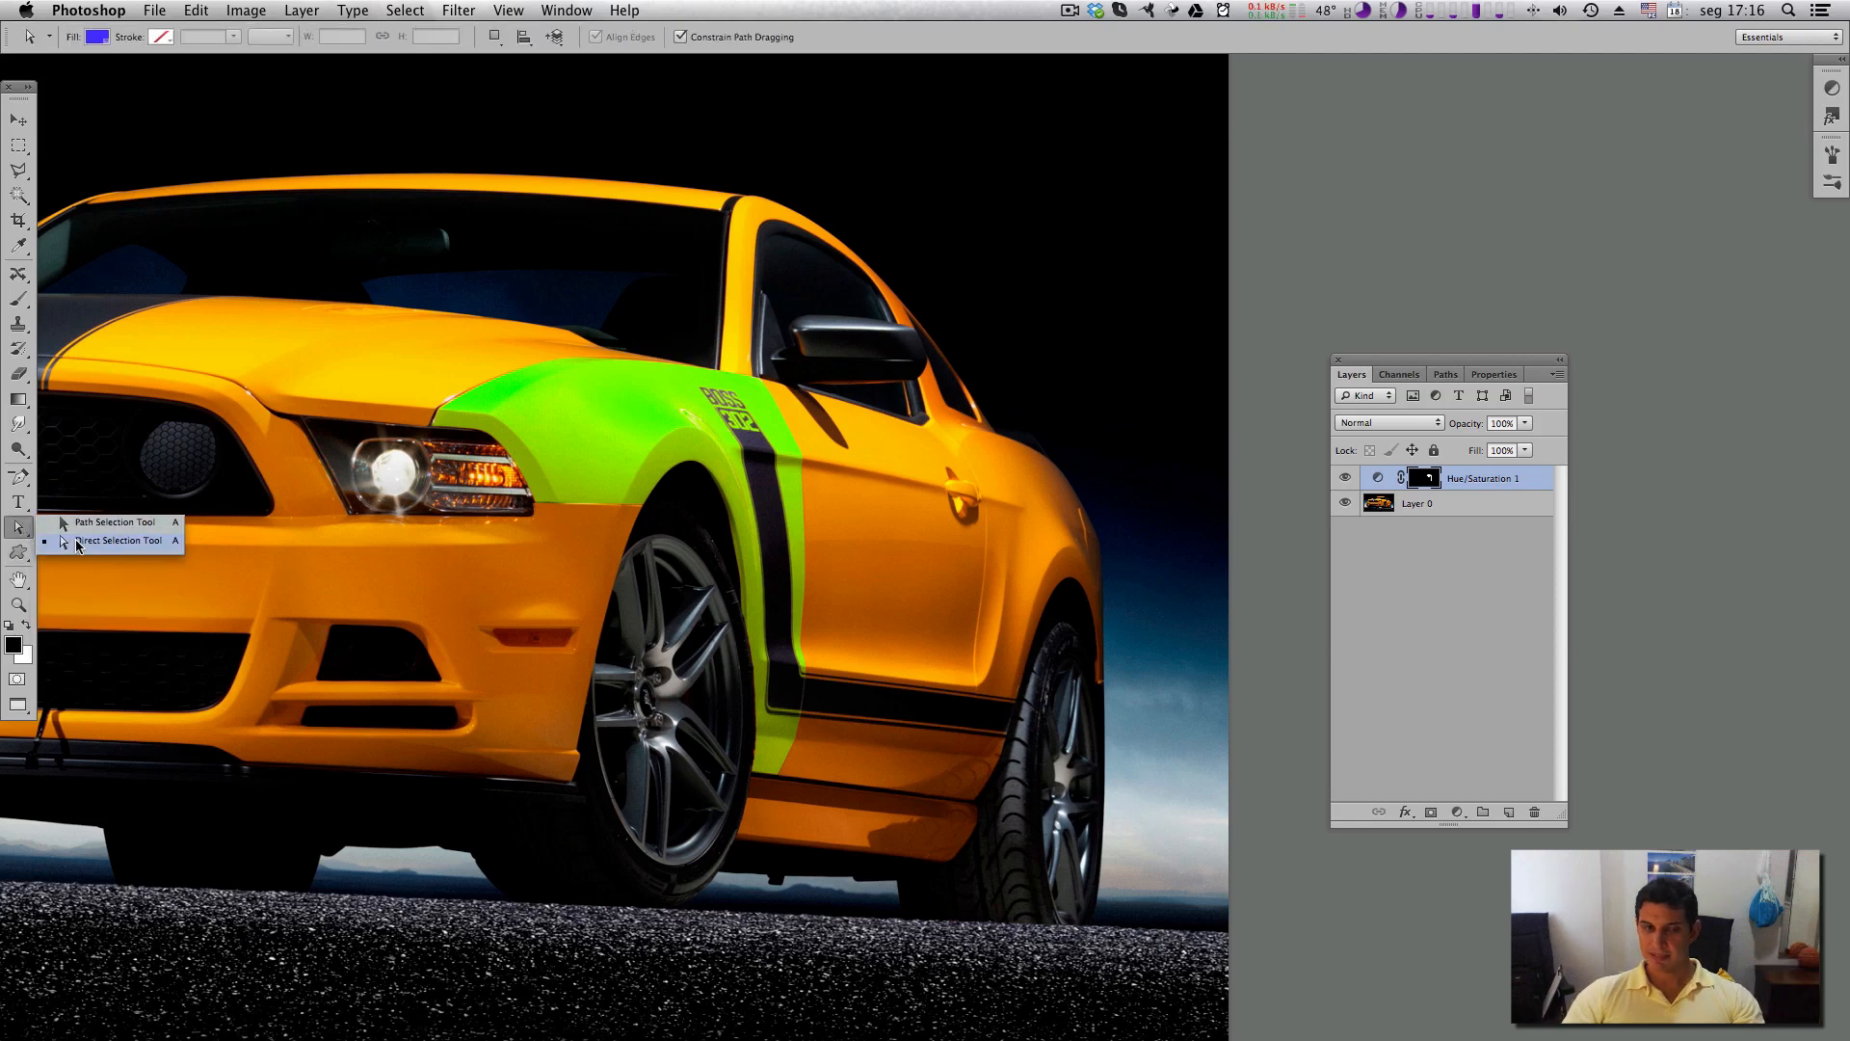
left_click(18, 532)
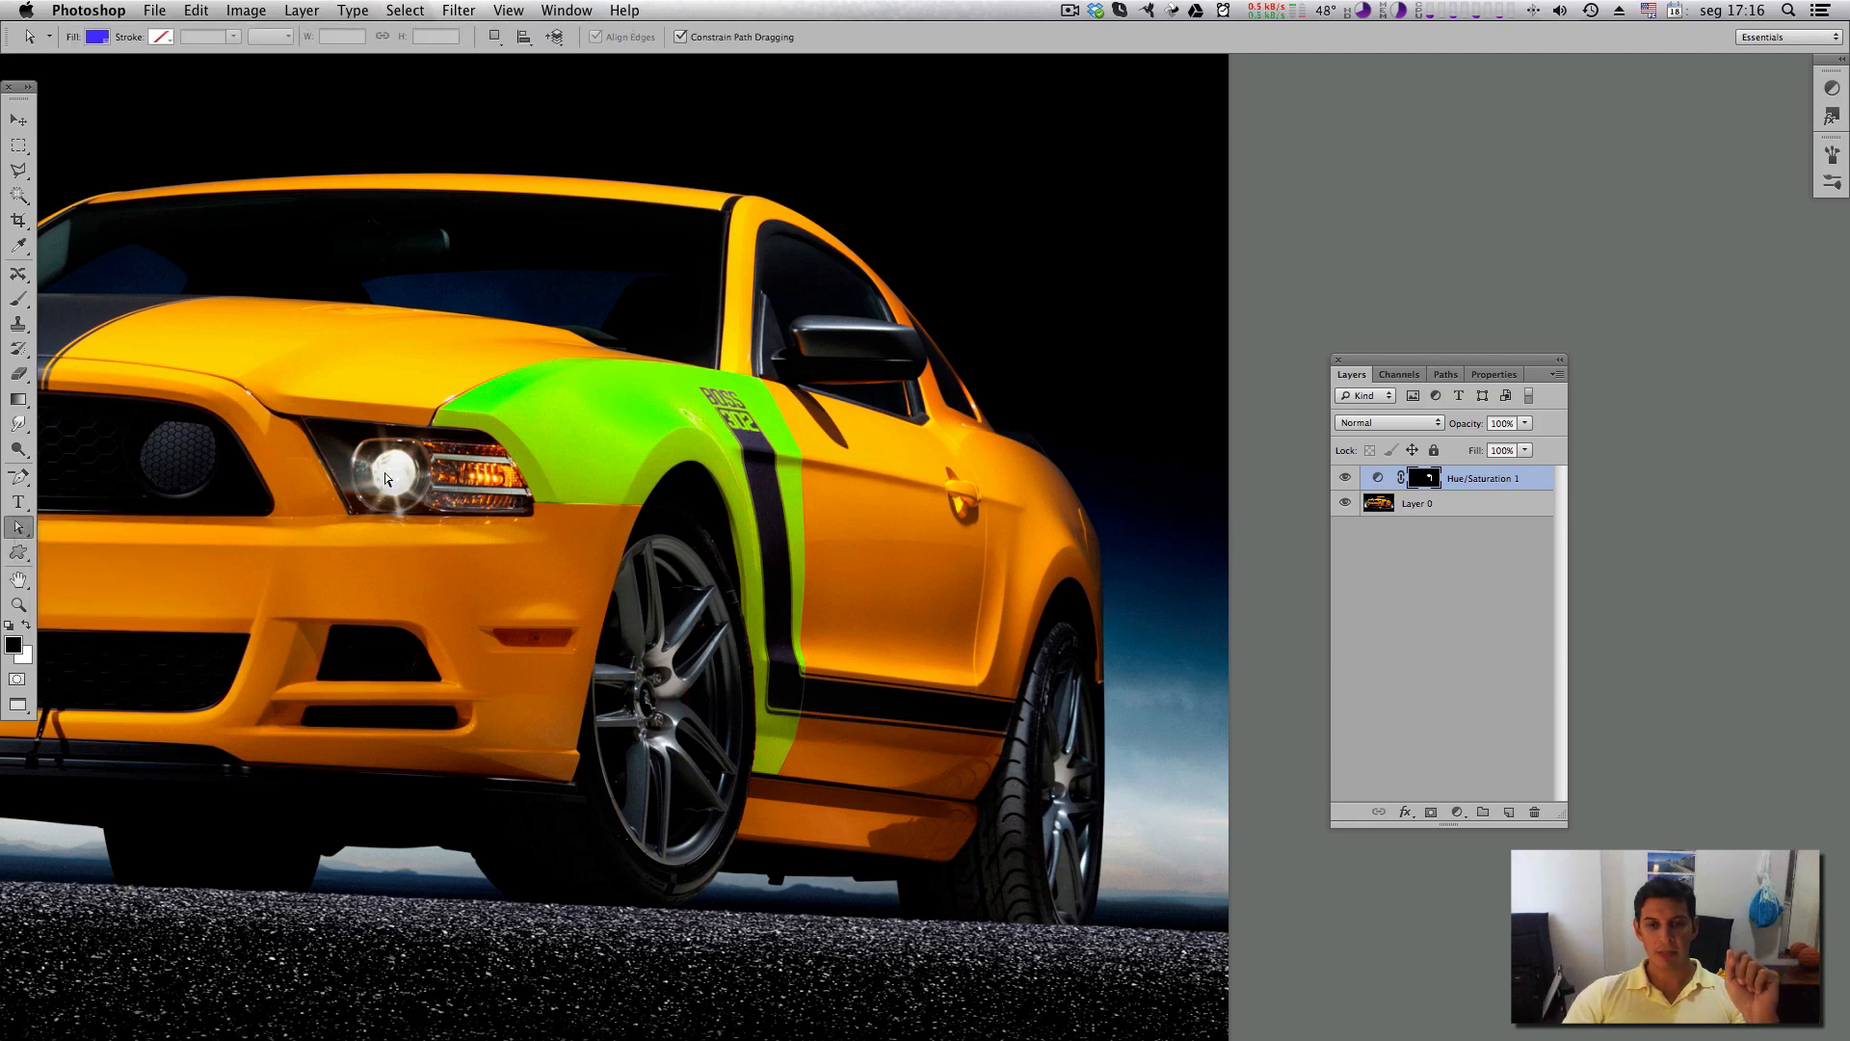